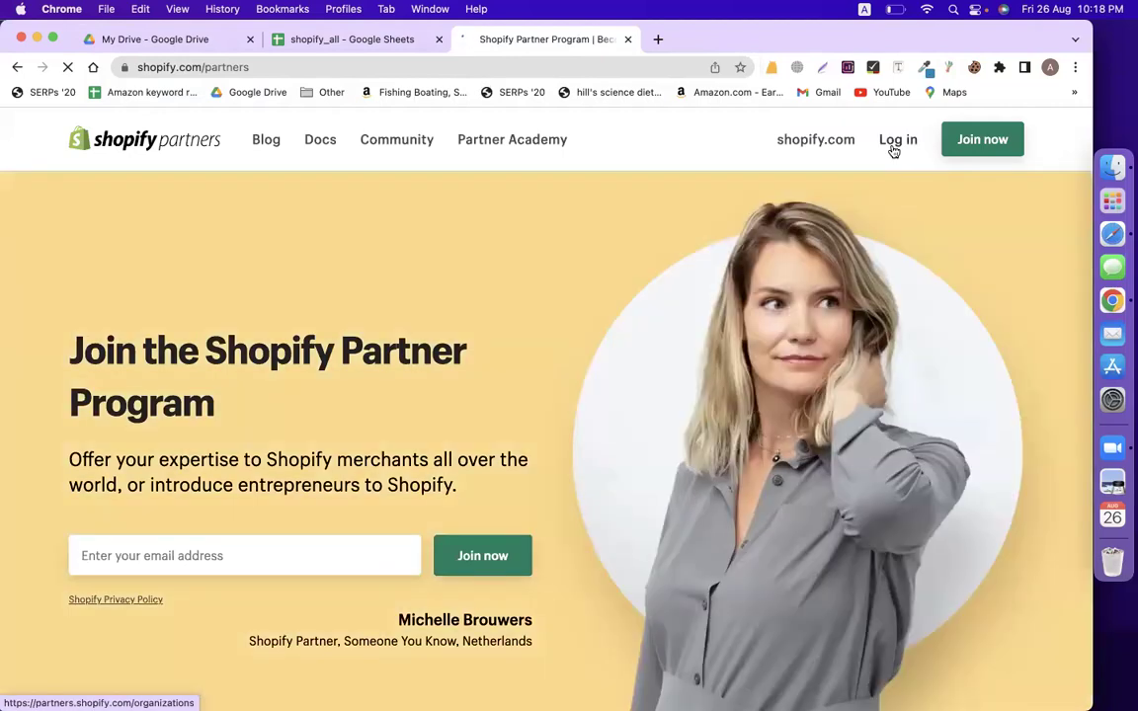
Sign in to Shopify Partners and log in to the waxstore3 store admin from Stores
left_click(895, 141)
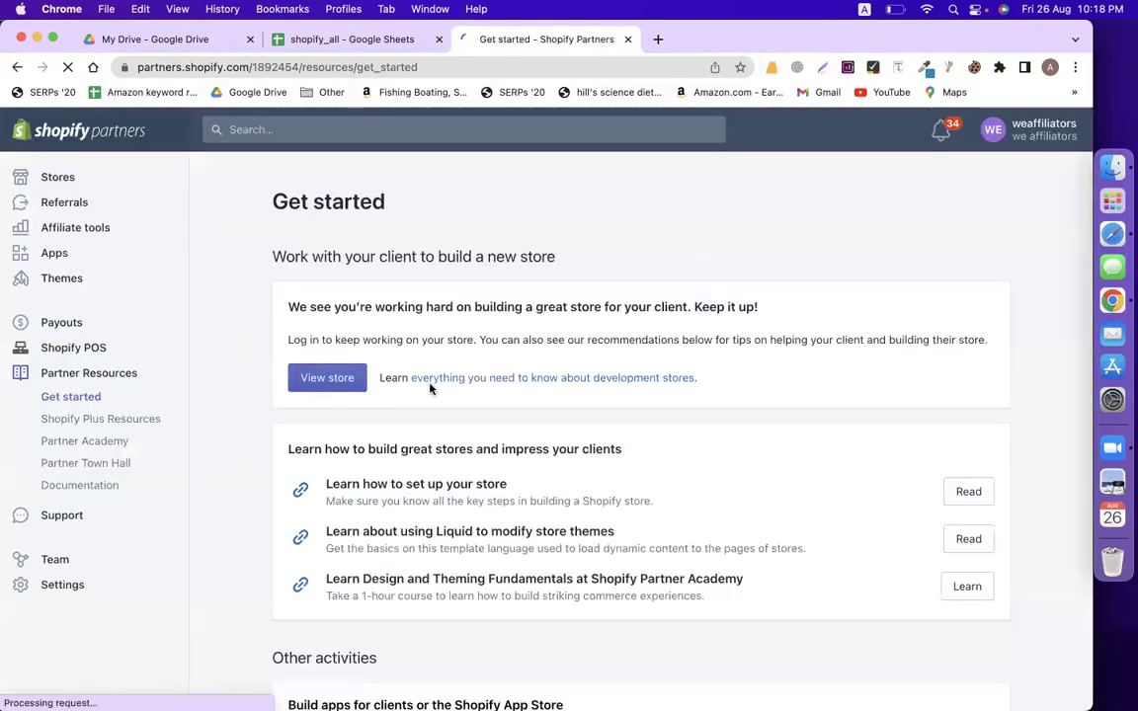
left_click(45, 187)
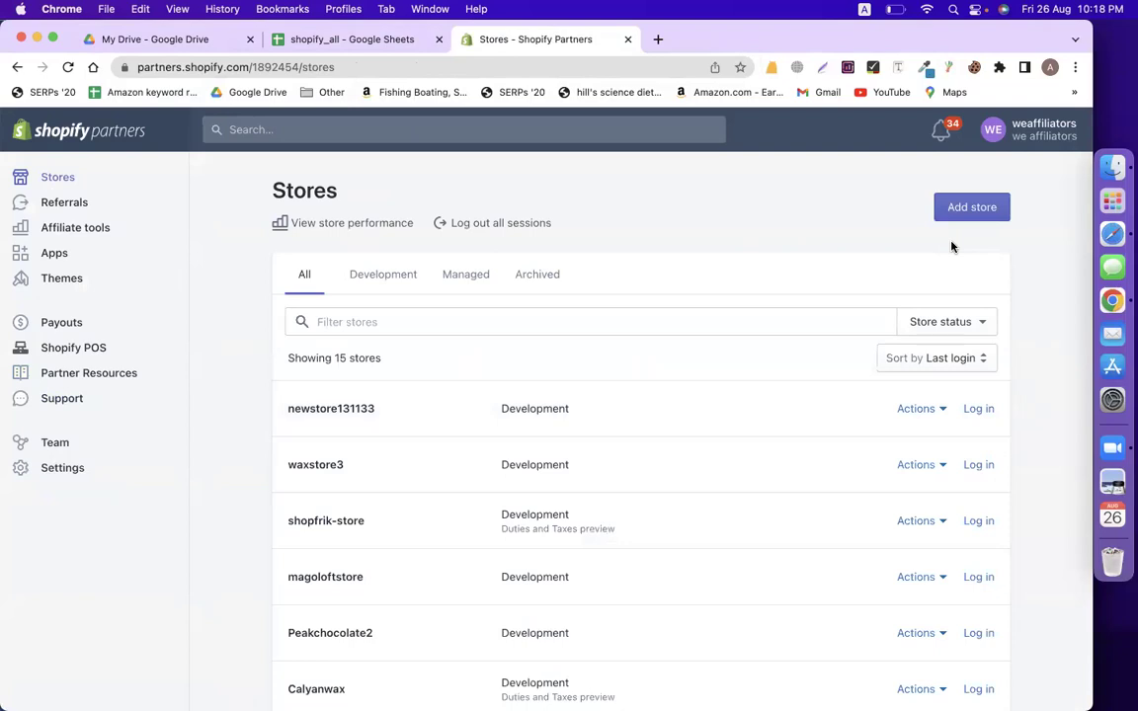
left_click(975, 464)
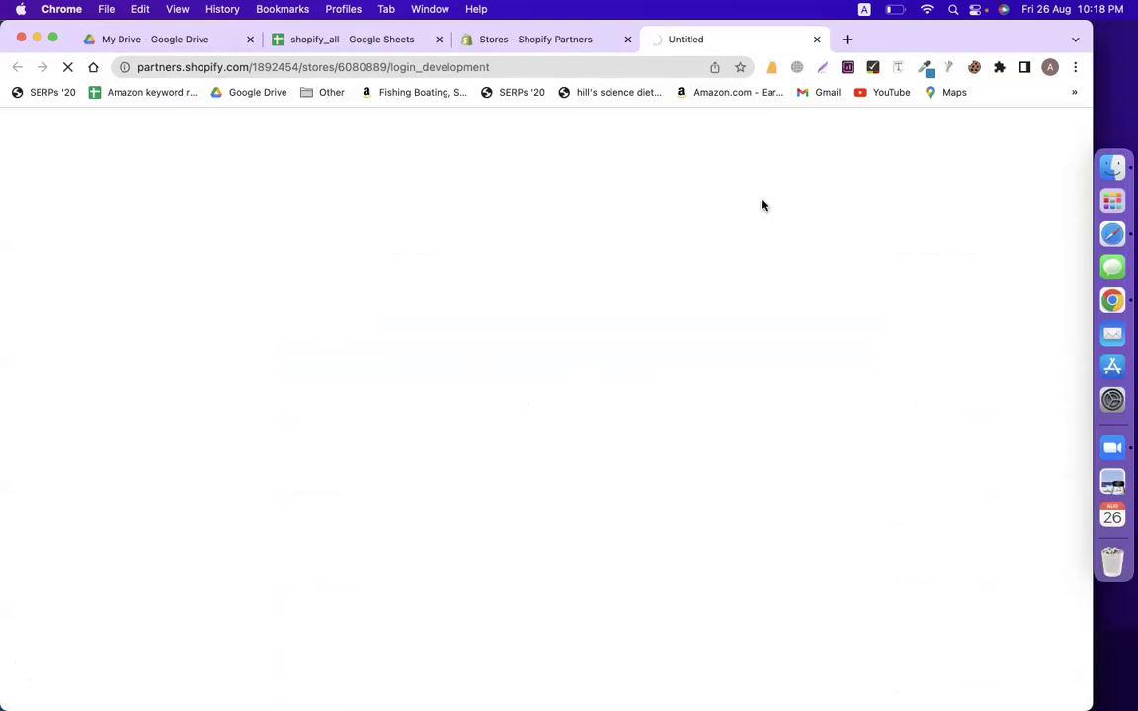
left_click(573, 40)
left_click(694, 46)
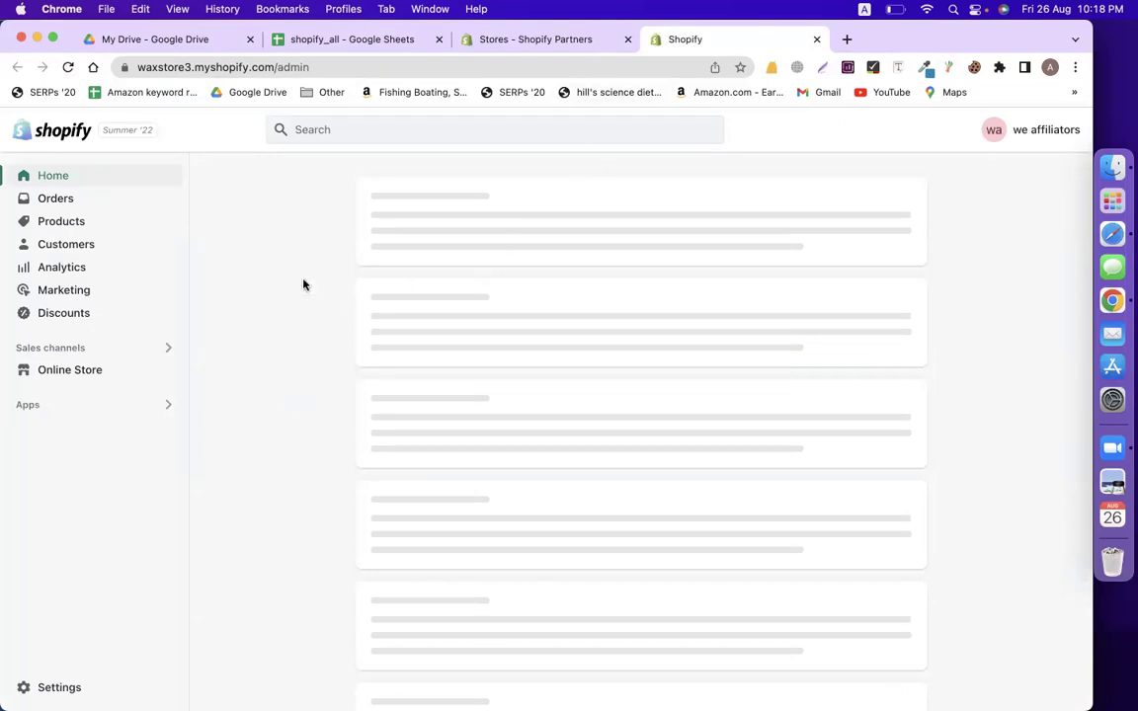
Glance at waxstore3's installed apps, then go back to the Partners Stores list to add a store
left_click(68, 404)
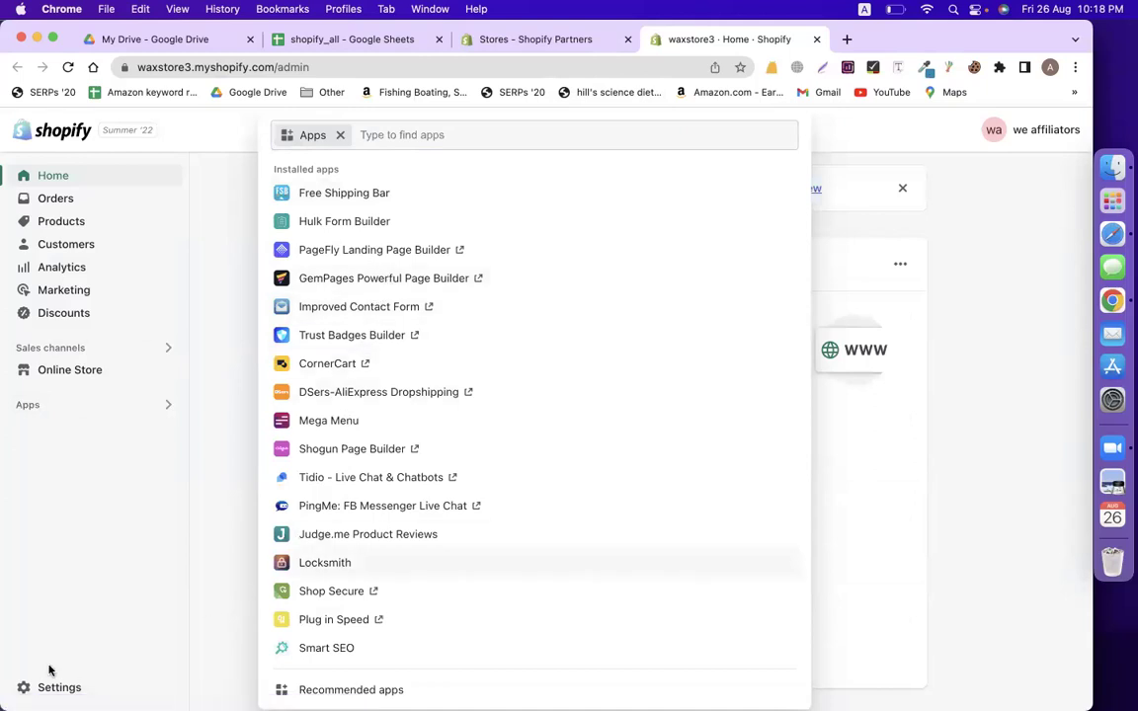
left_click(213, 412)
left_click(535, 39)
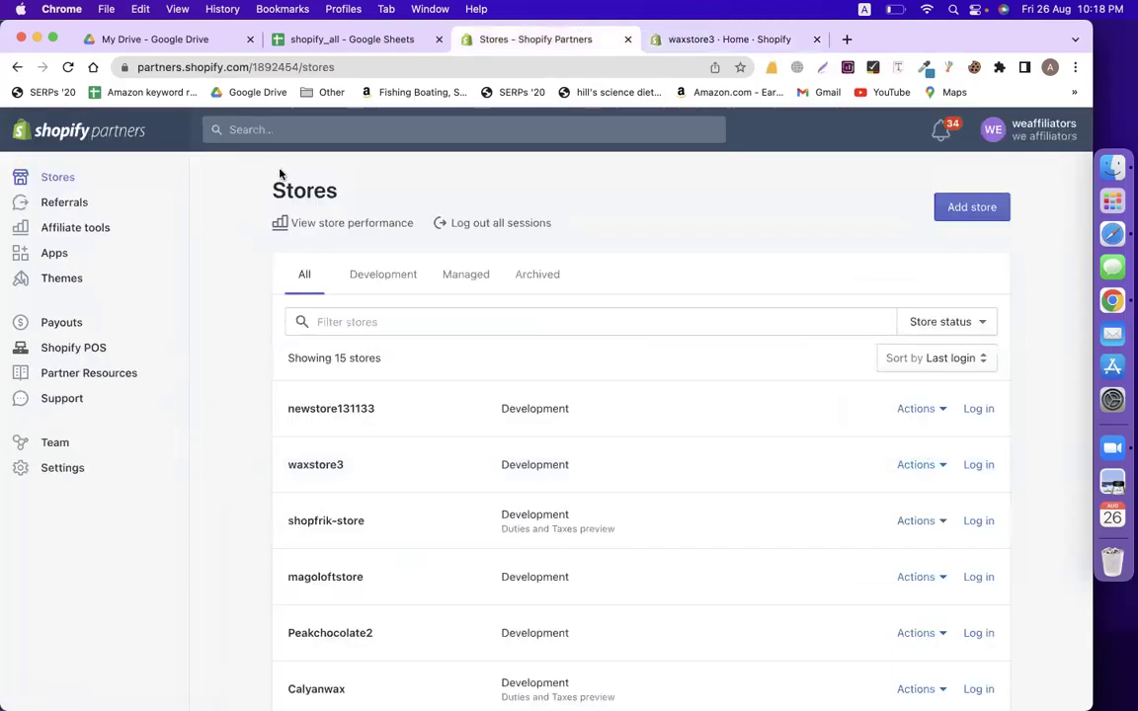
left_click(968, 206)
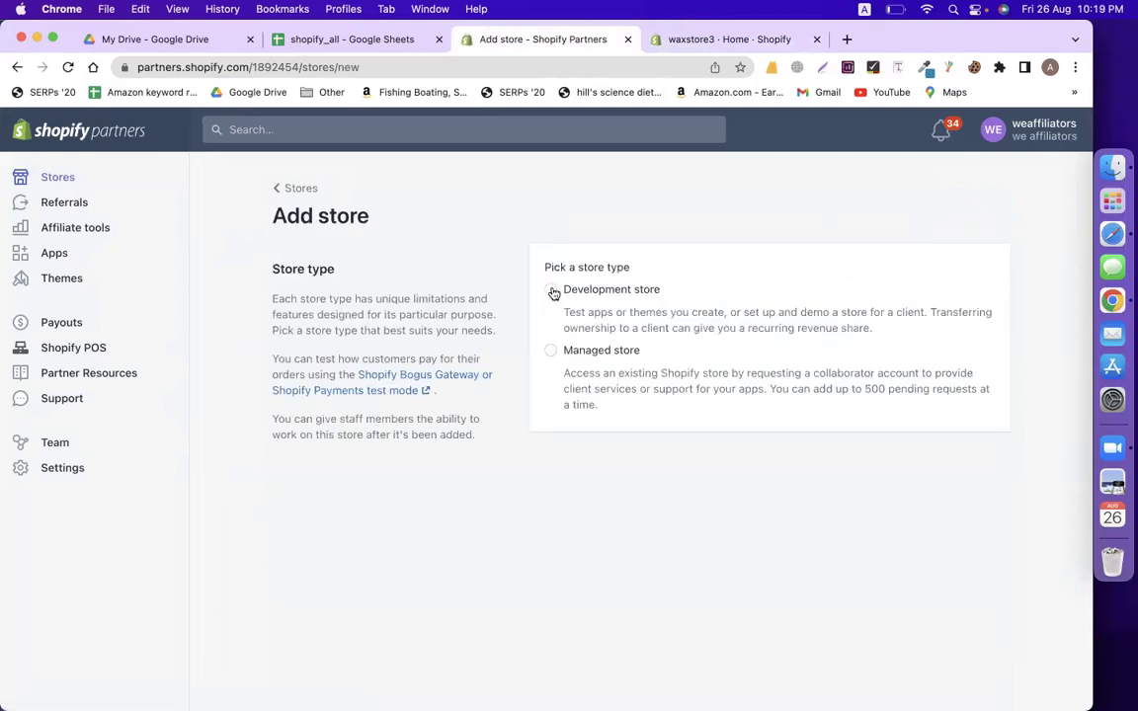
Set up development store 137142, entering the store password and its confirmation
left_click(551, 289)
scroll(660, 482, "down", 3)
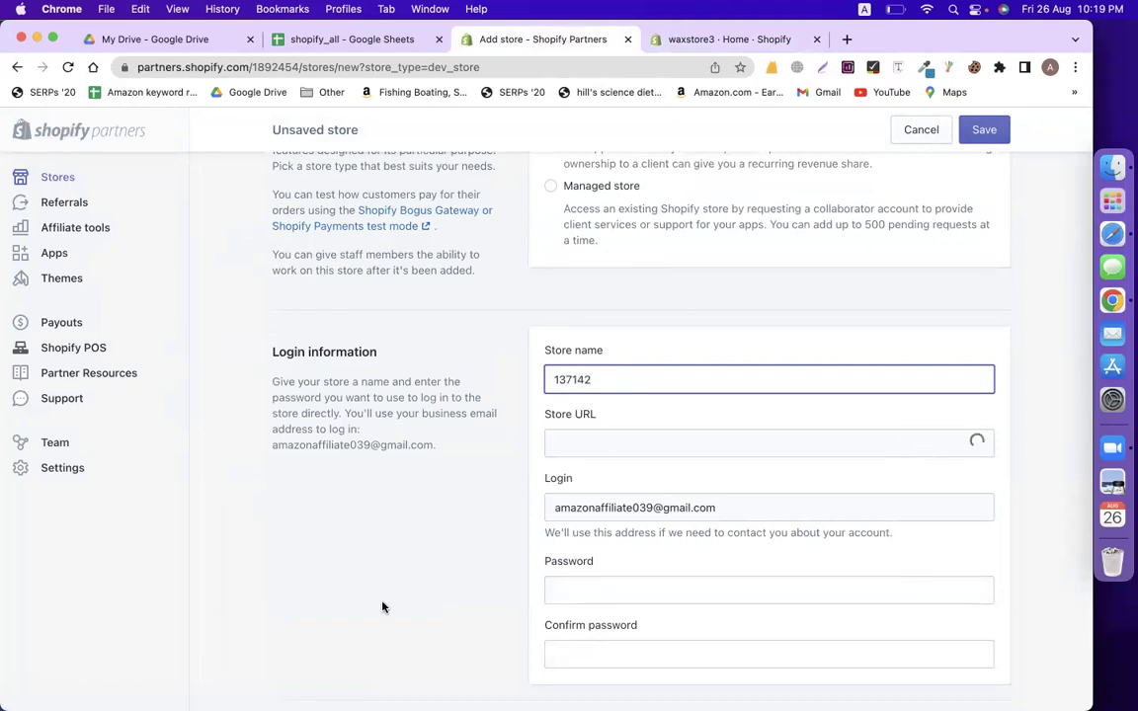
scroll(381, 602, "down", 6)
scroll(769, 492, "up", 10)
scroll(741, 503, "down", 5)
left_click(670, 536)
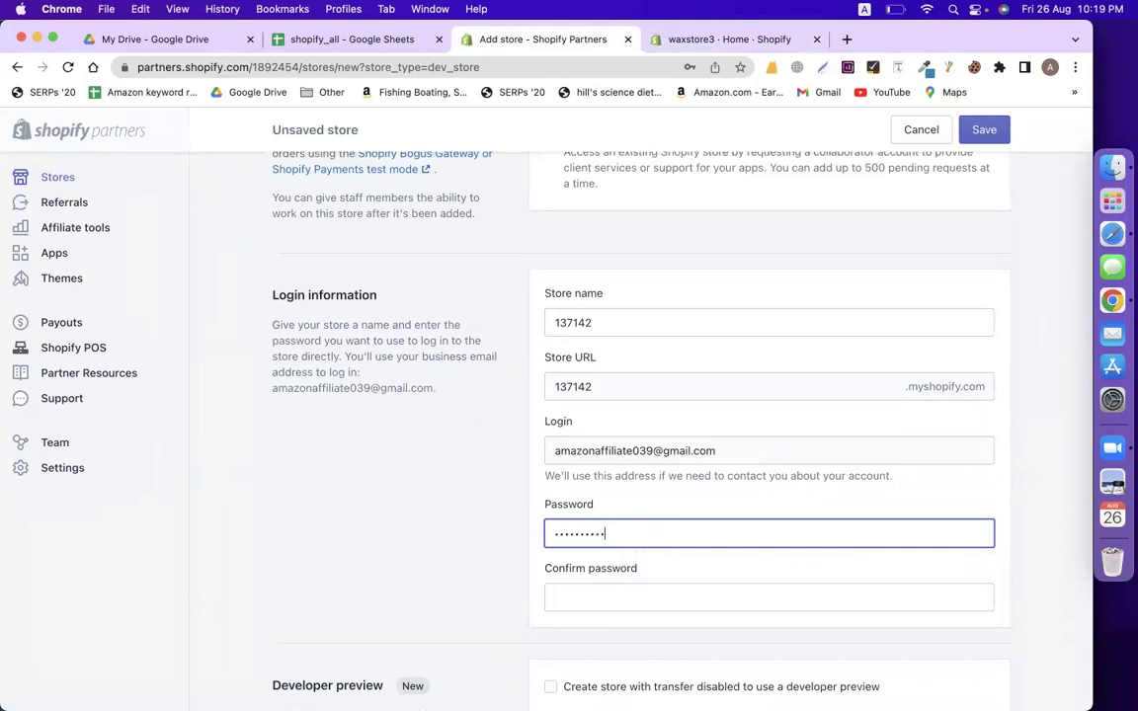
left_click(708, 594)
type("1")
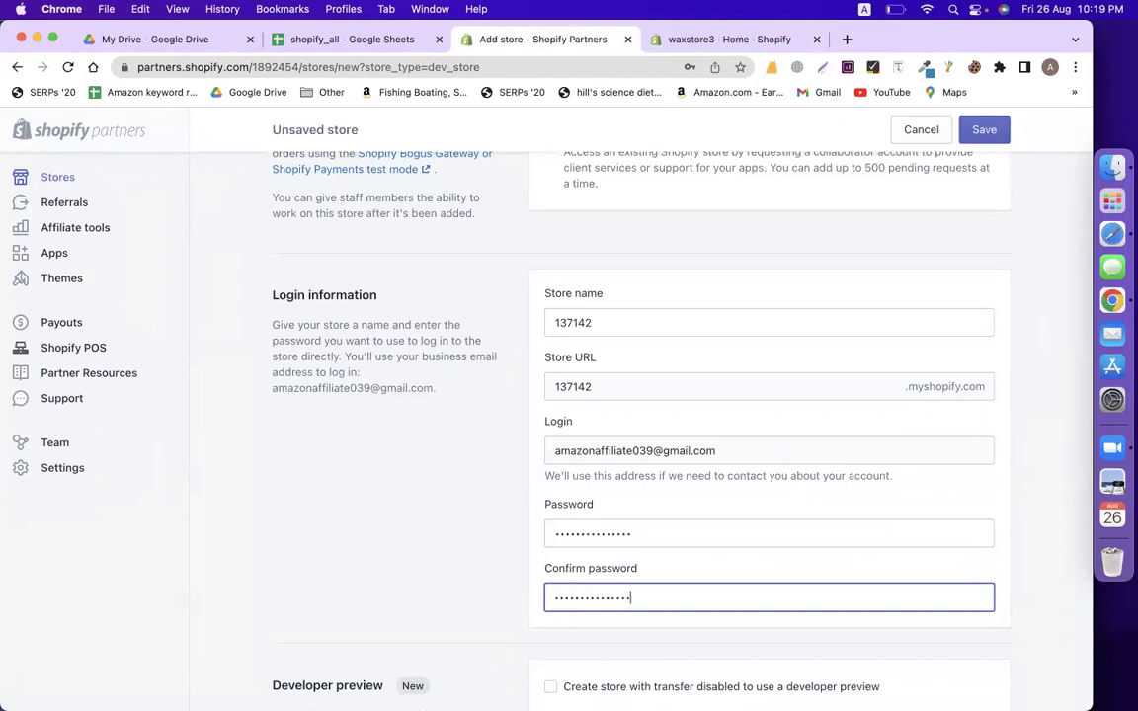
Submit the new store, decline Chrome's password save, and open a blank tab
scroll(457, 541, "down", 10)
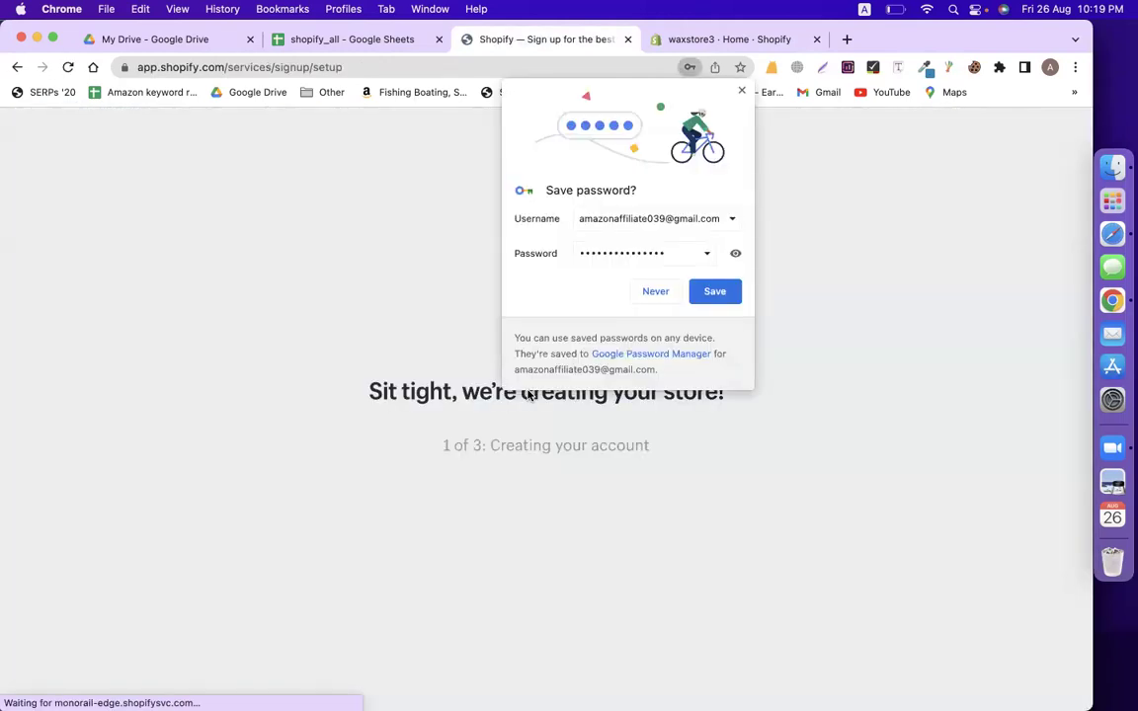
left_click(655, 293)
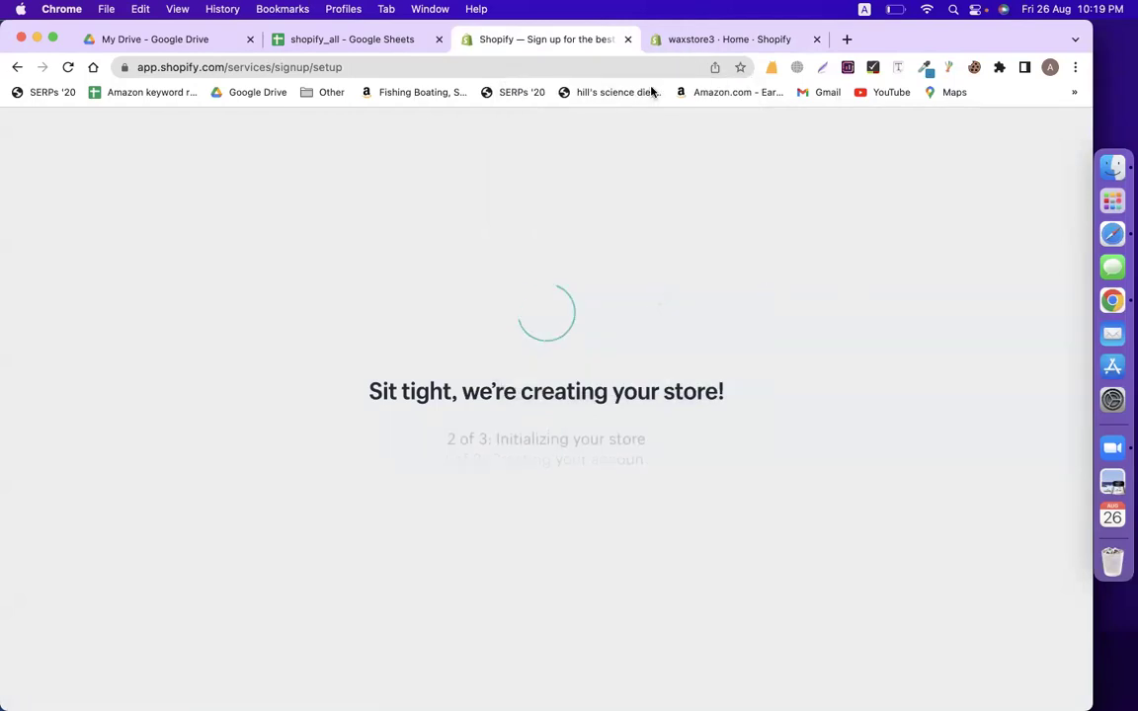
left_click(846, 39)
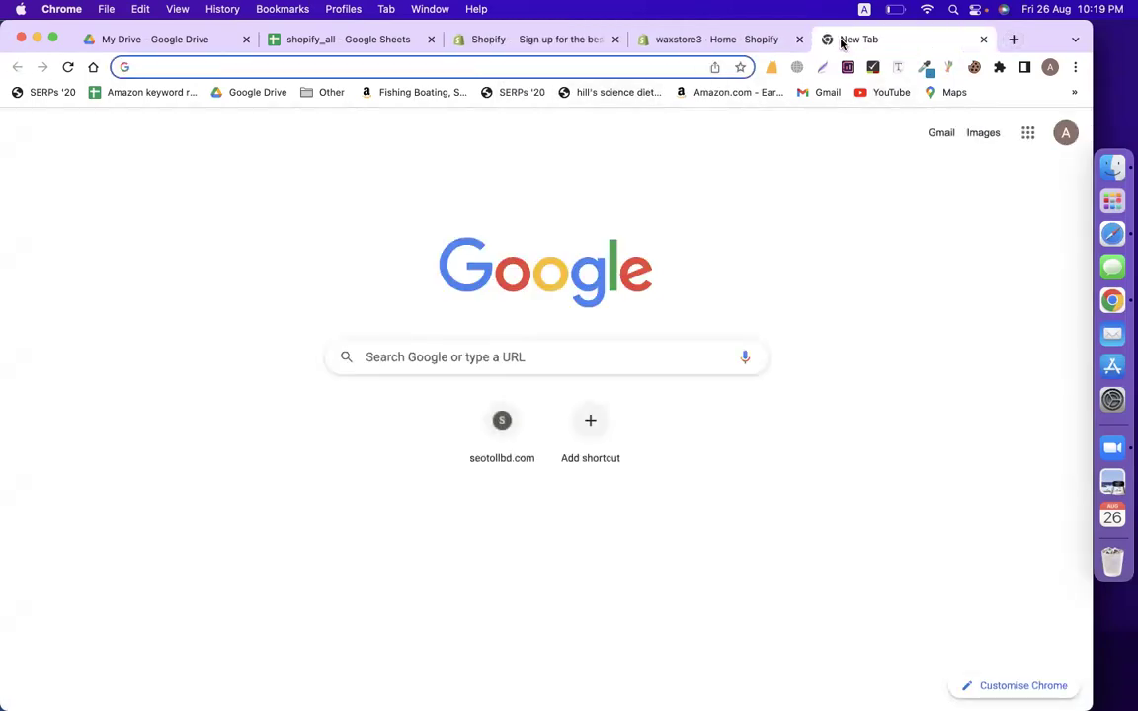
Search Google for 'web from' and show the image results
type("wen form")
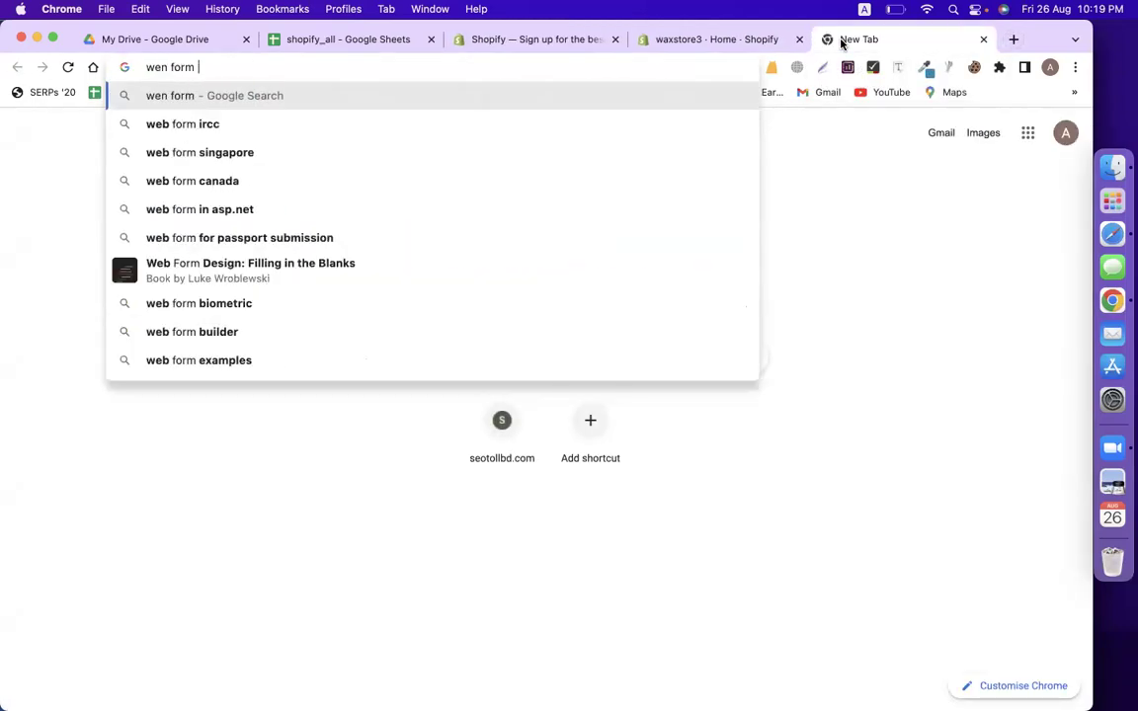
key("BackSpace")
key("BackSpace")
key("BackSpace")
key("BackSpace")
key("BackSpace")
key("BackSpace")
key("BackSpace")
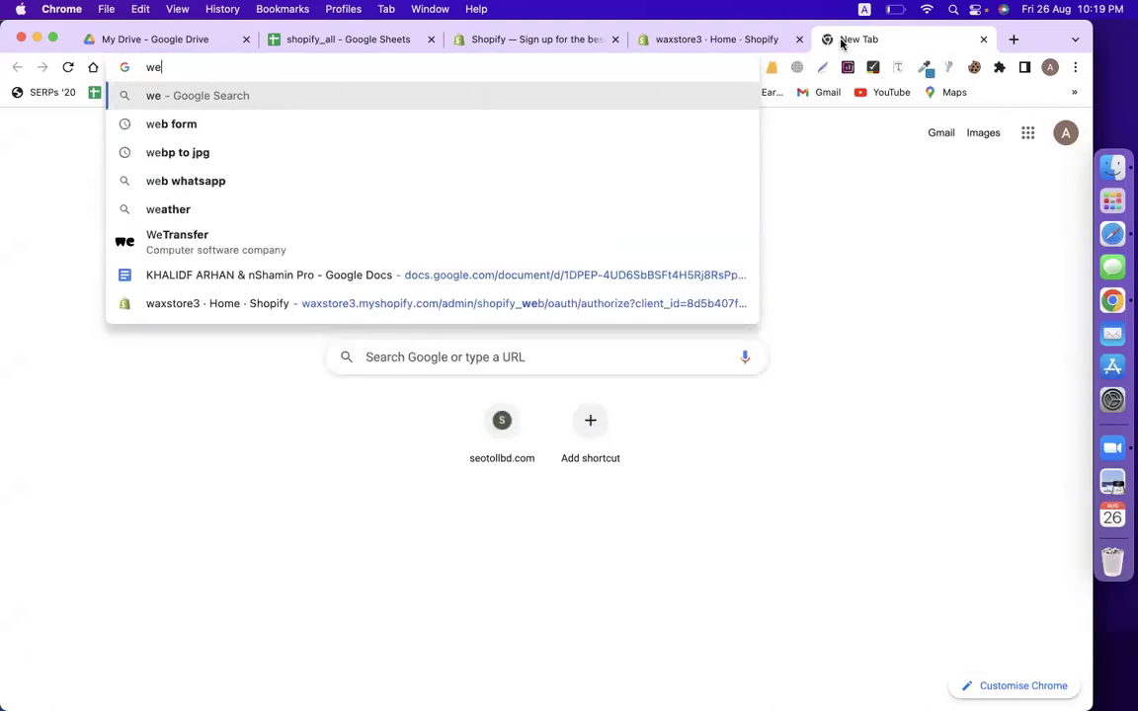
type("b from")
key("Return")
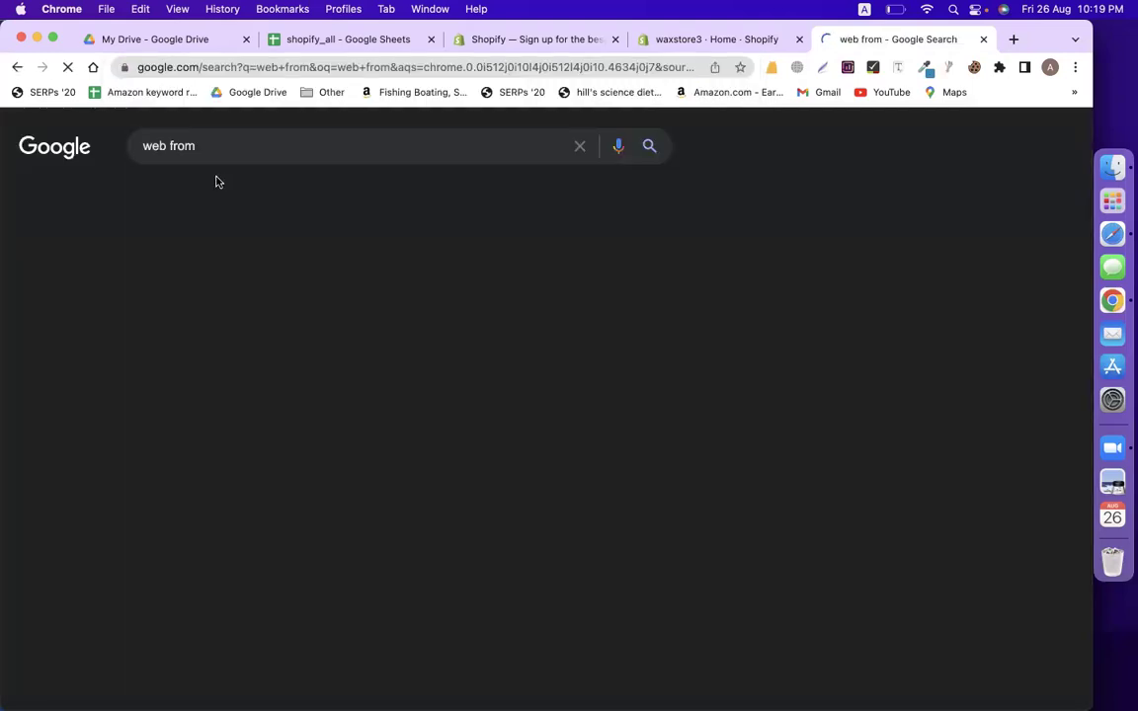
left_click(211, 207)
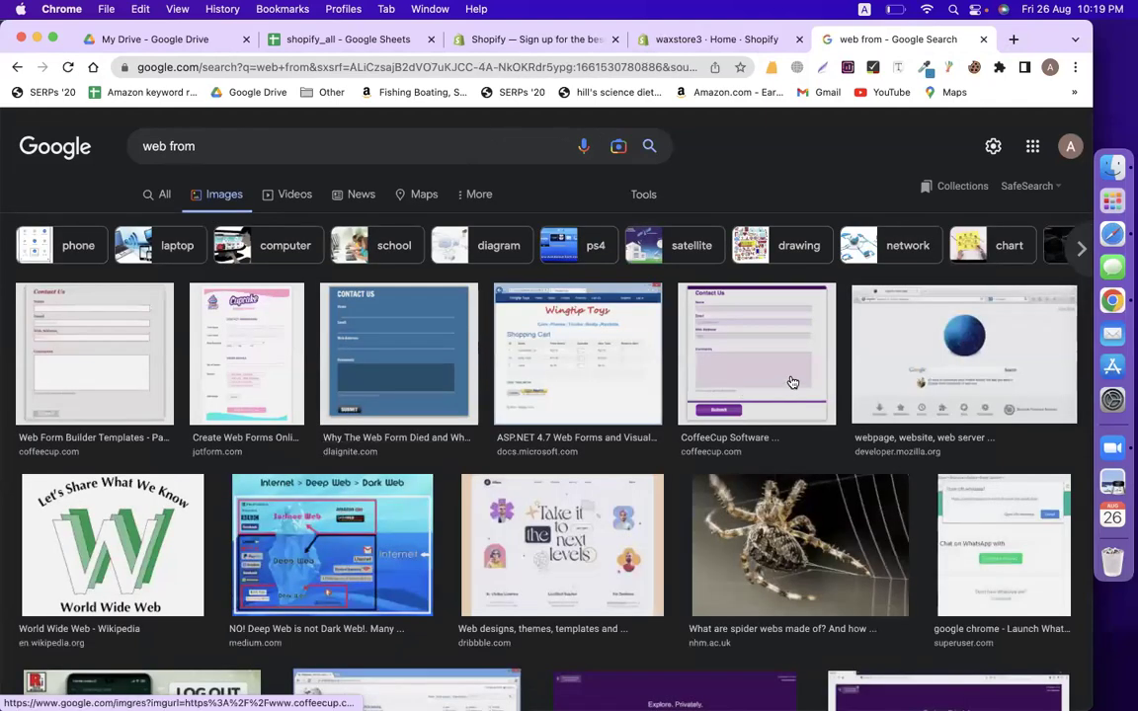
Preview the CoffeeCup contact form and Site Designer form-builder images, then return to waxstore3
left_click(792, 383)
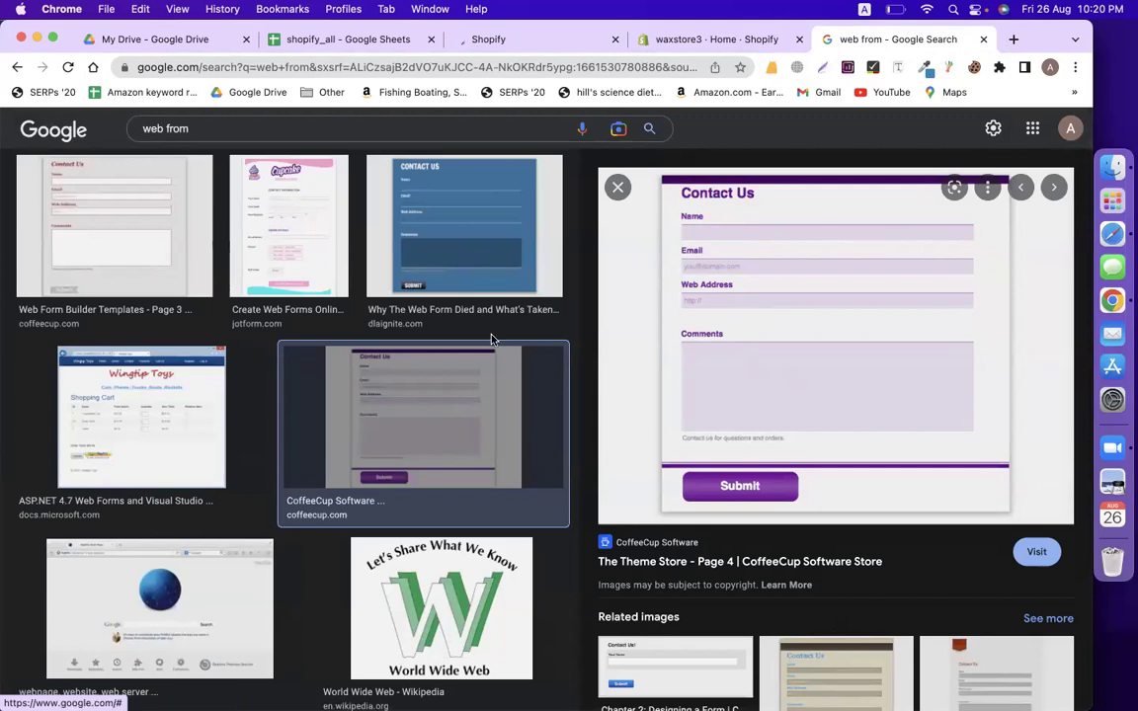
scroll(395, 360, "down", 5)
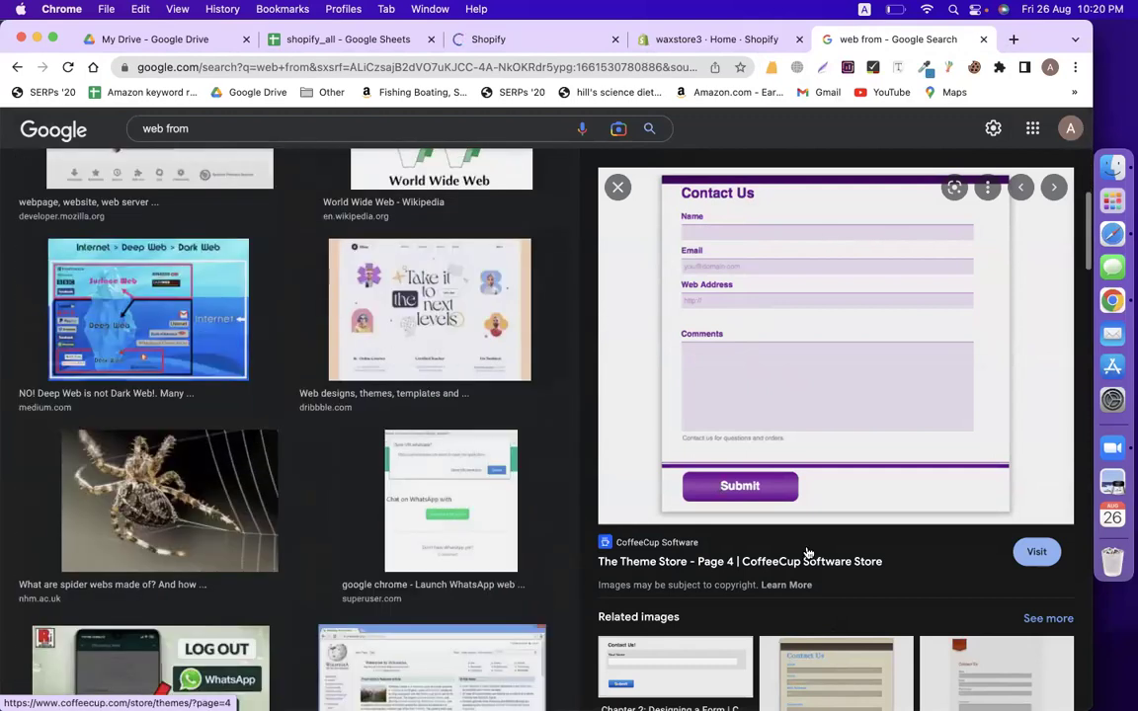
scroll(807, 483, "down", 5)
scroll(837, 458, "down", 3)
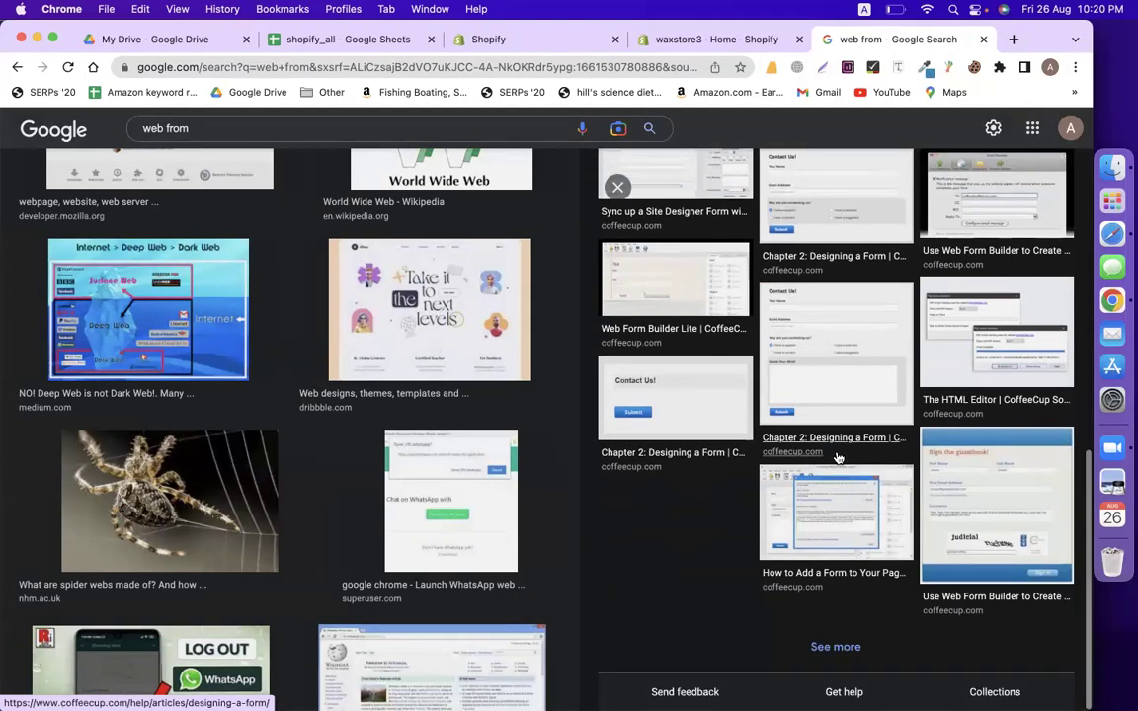
scroll(835, 457, "up", 4)
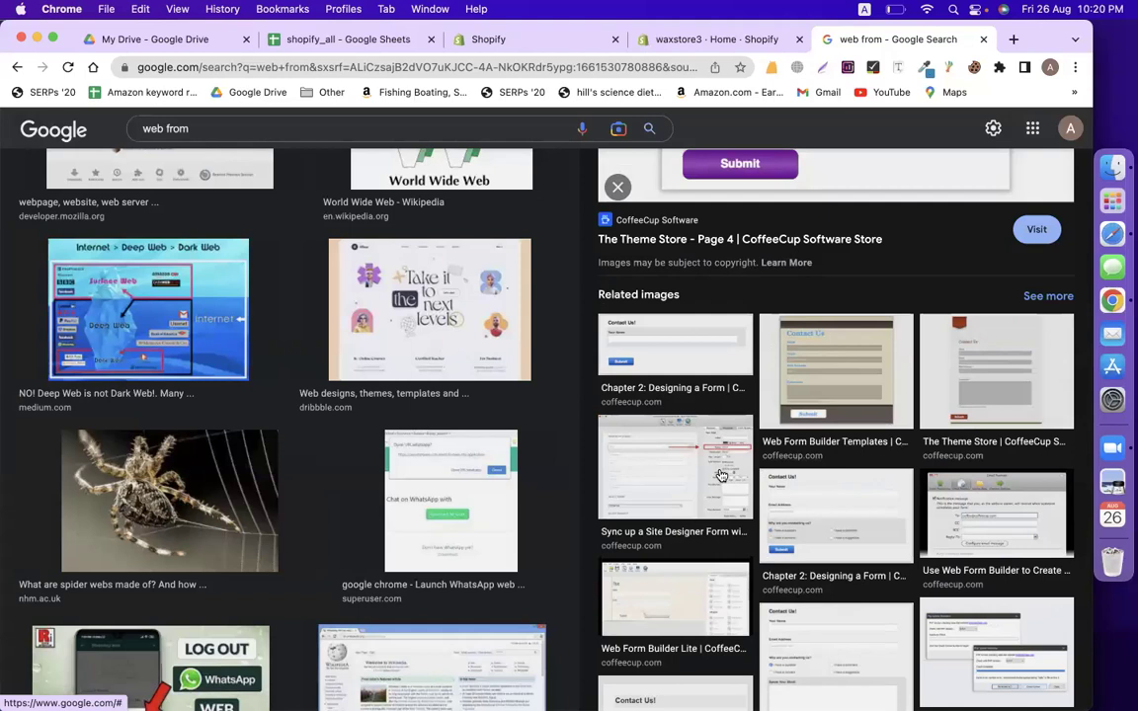
left_click(694, 475)
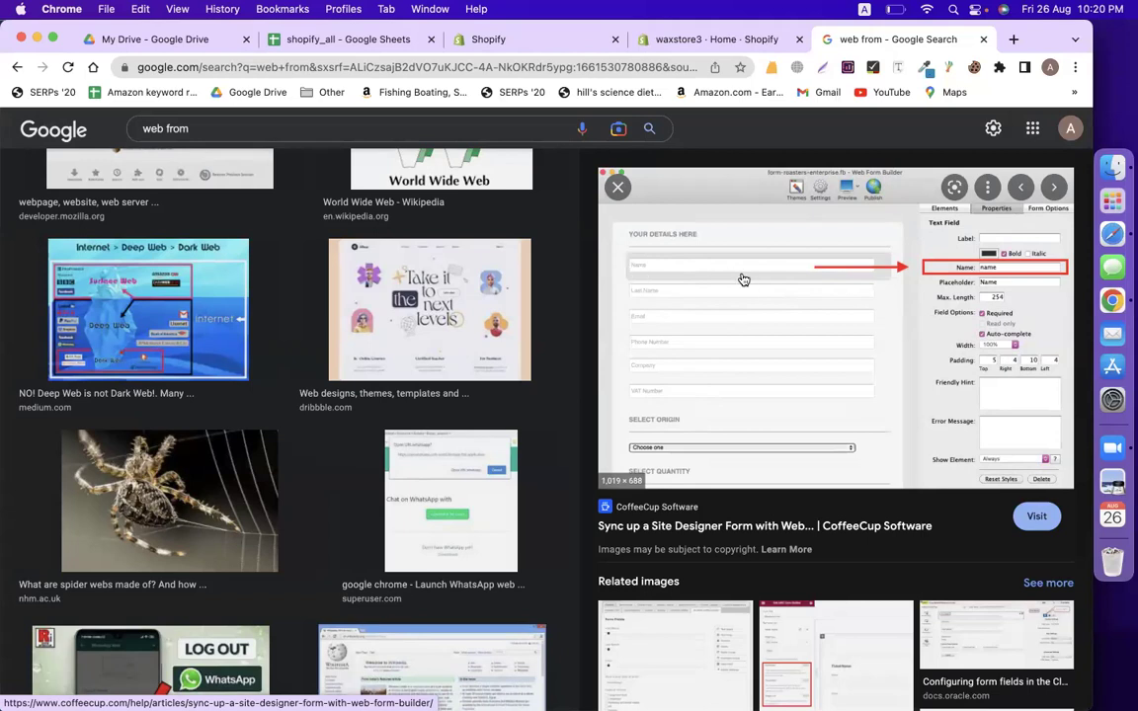
left_click(677, 37)
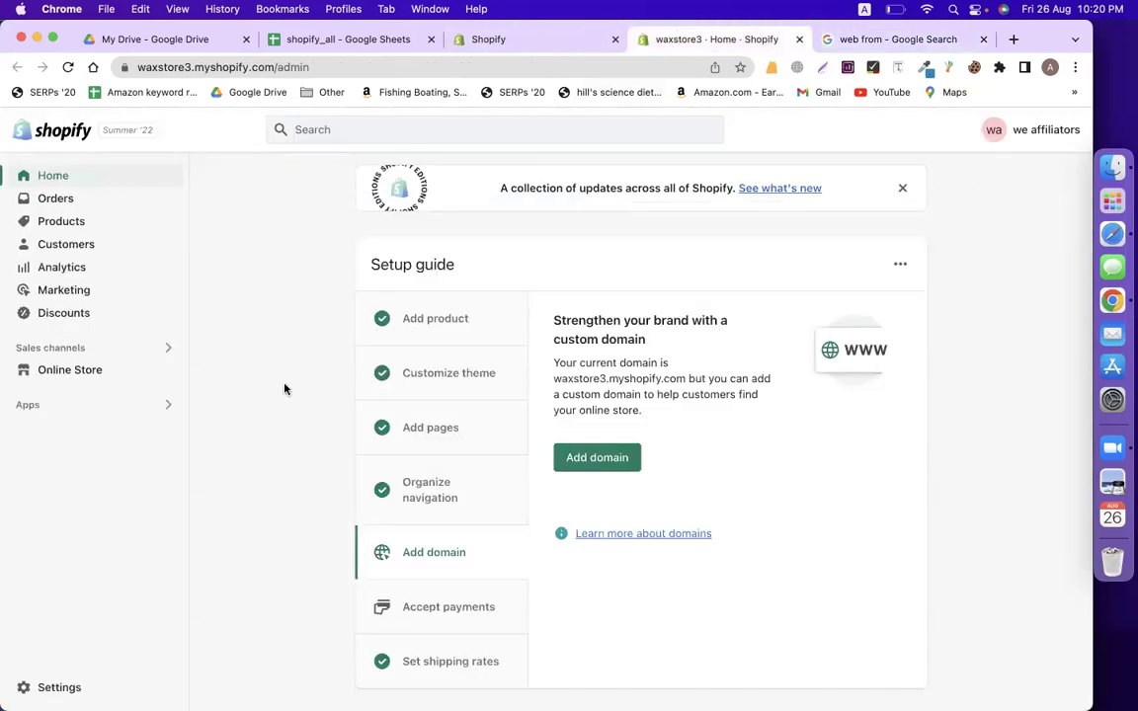
In shopify_all, go to the '20. improved contact form' sheet and follow cell B4's App Store link
left_click(336, 39)
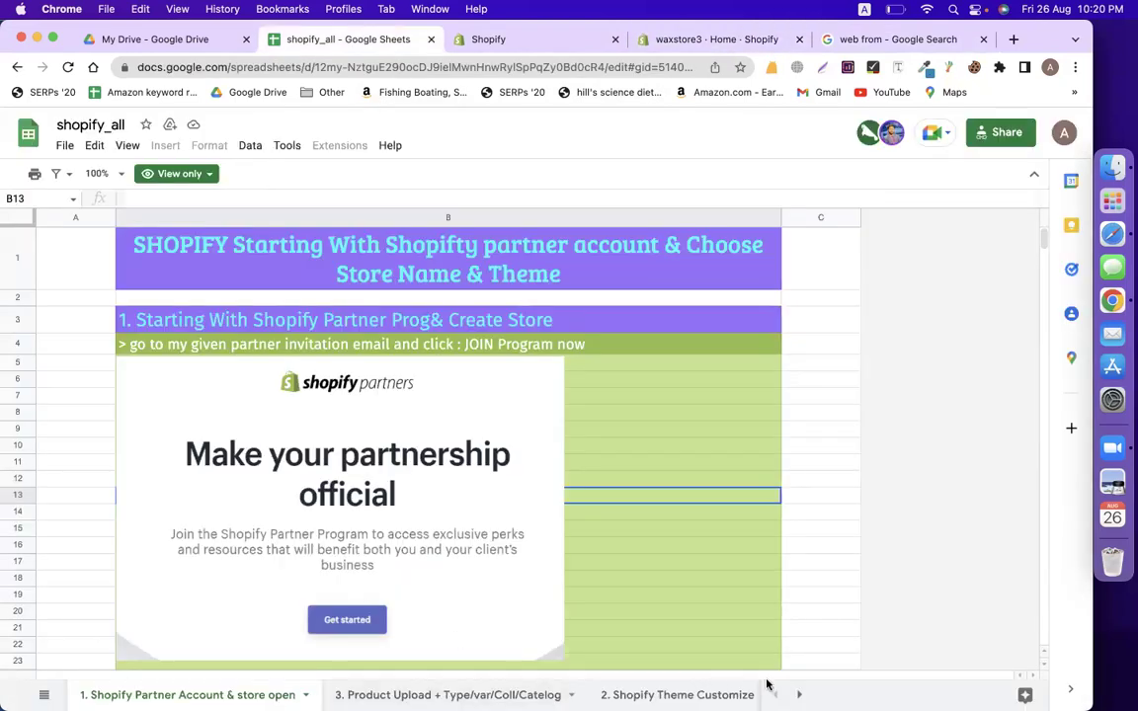
scroll(395, 694, "right", 5)
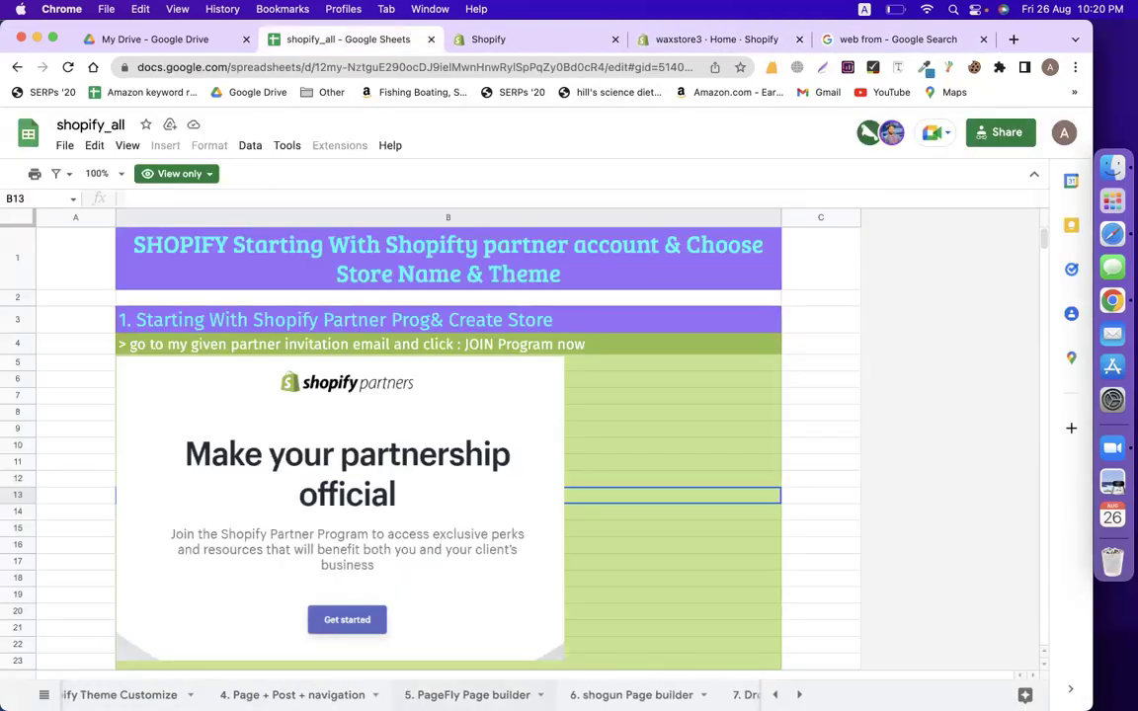
scroll(395, 694, "right", 10)
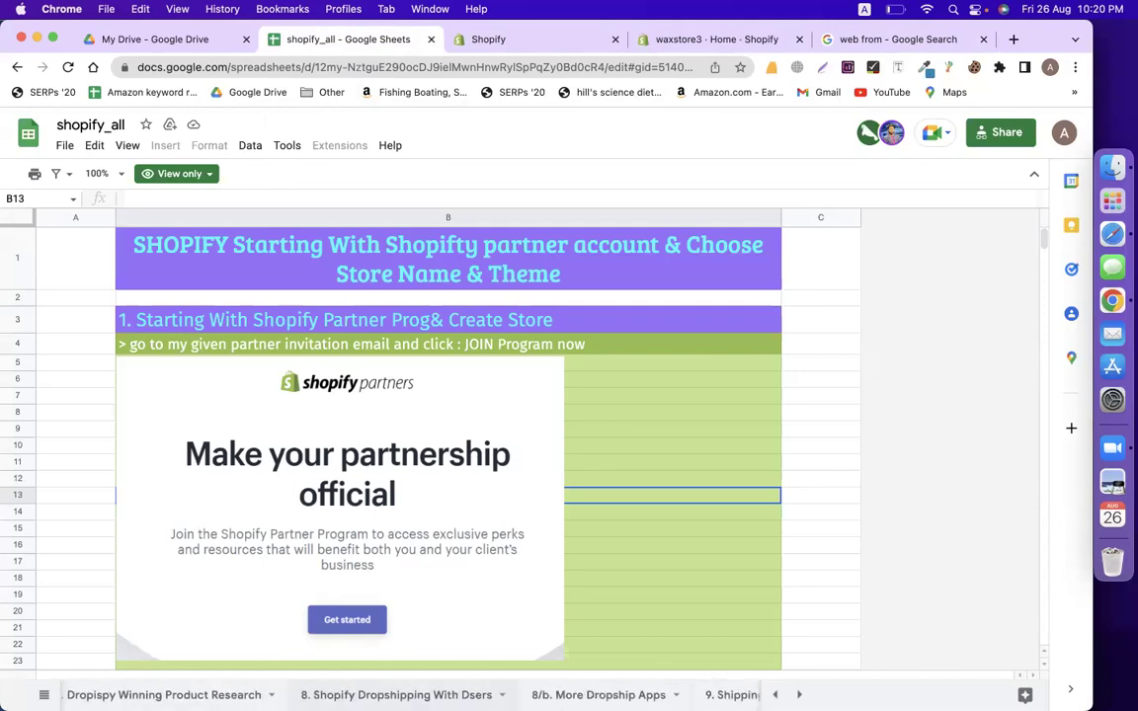
scroll(395, 694, "right", 5)
scroll(395, 694, "right", 8)
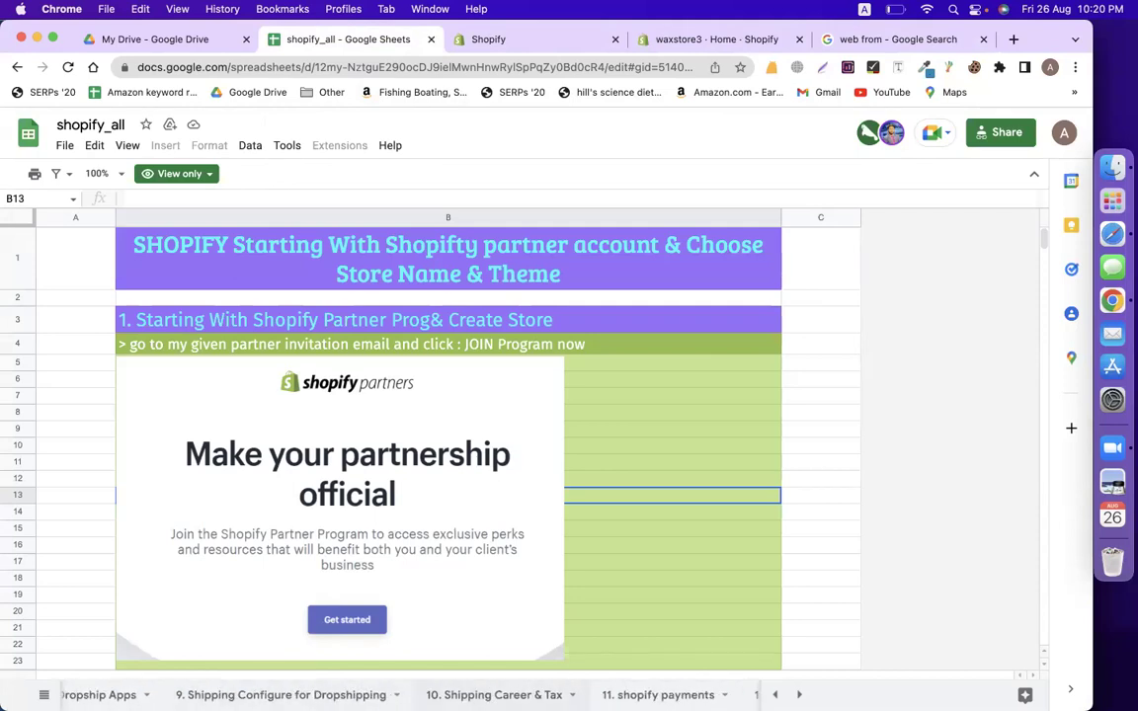
scroll(395, 694, "right", 8)
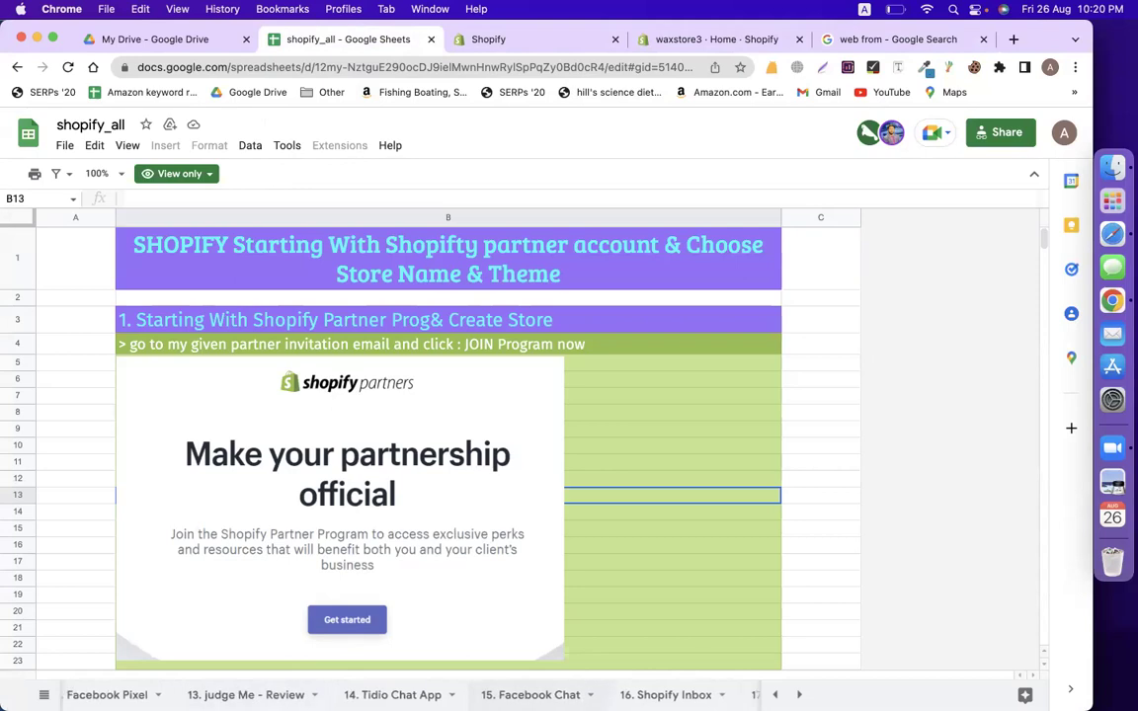
scroll(395, 694, "right", 3)
scroll(395, 695, "right", 8)
scroll(395, 694, "right", 6)
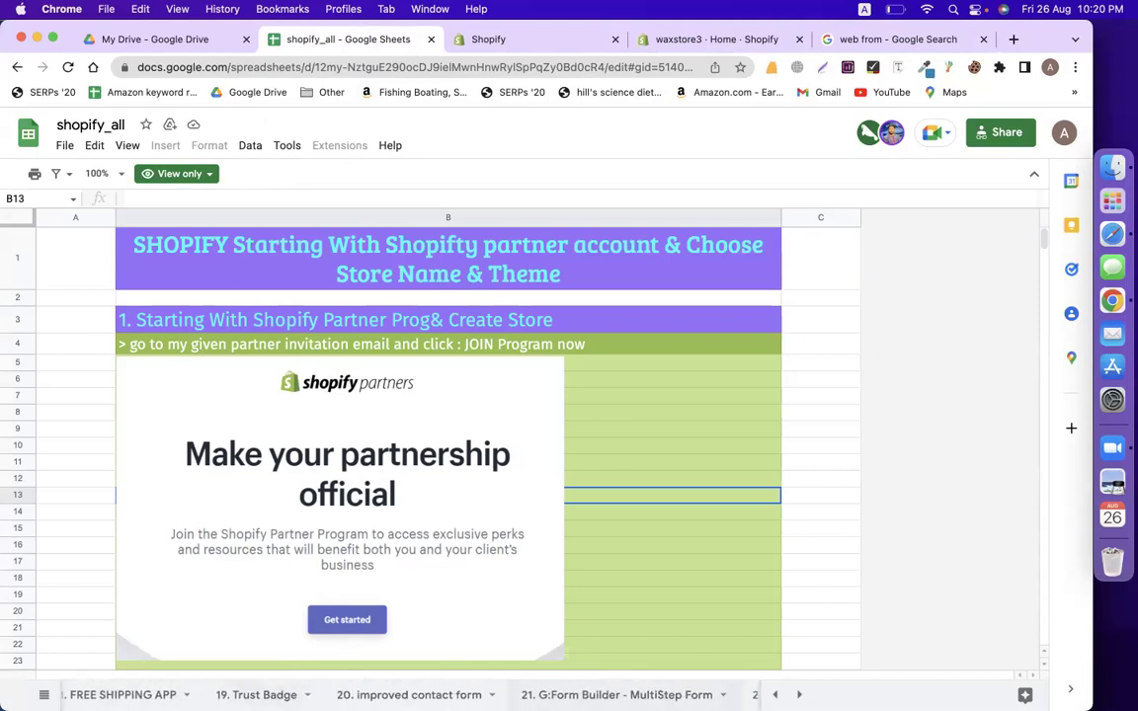
left_click(445, 695)
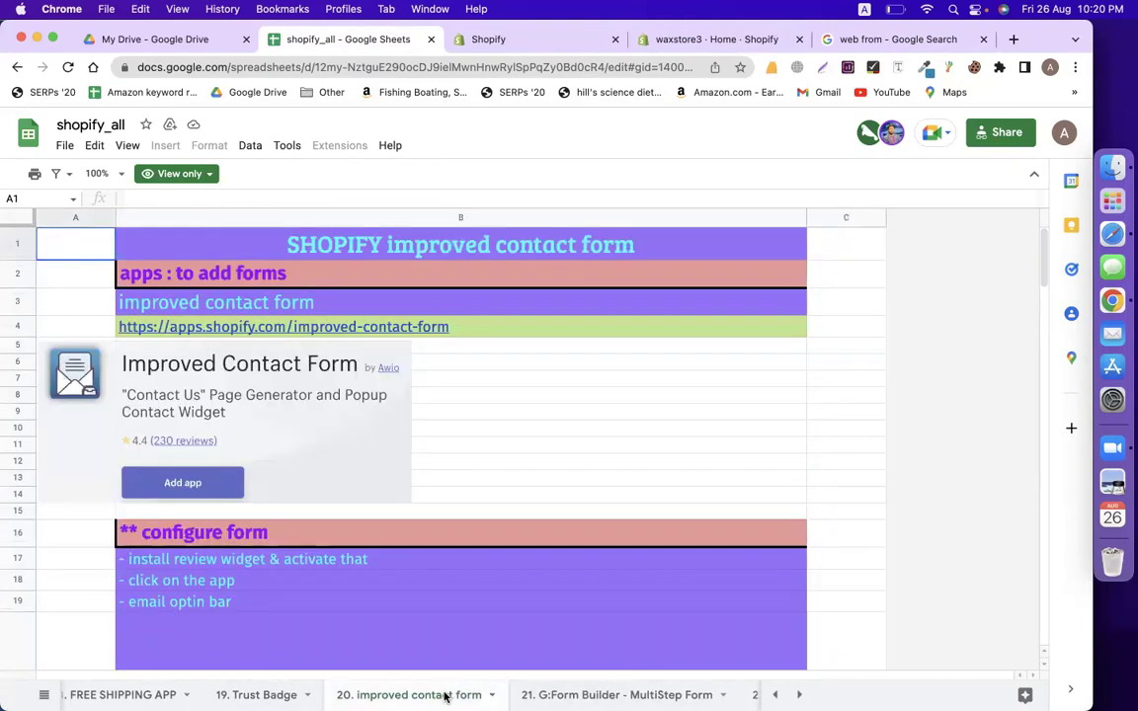
left_click(297, 327)
left_click(274, 358)
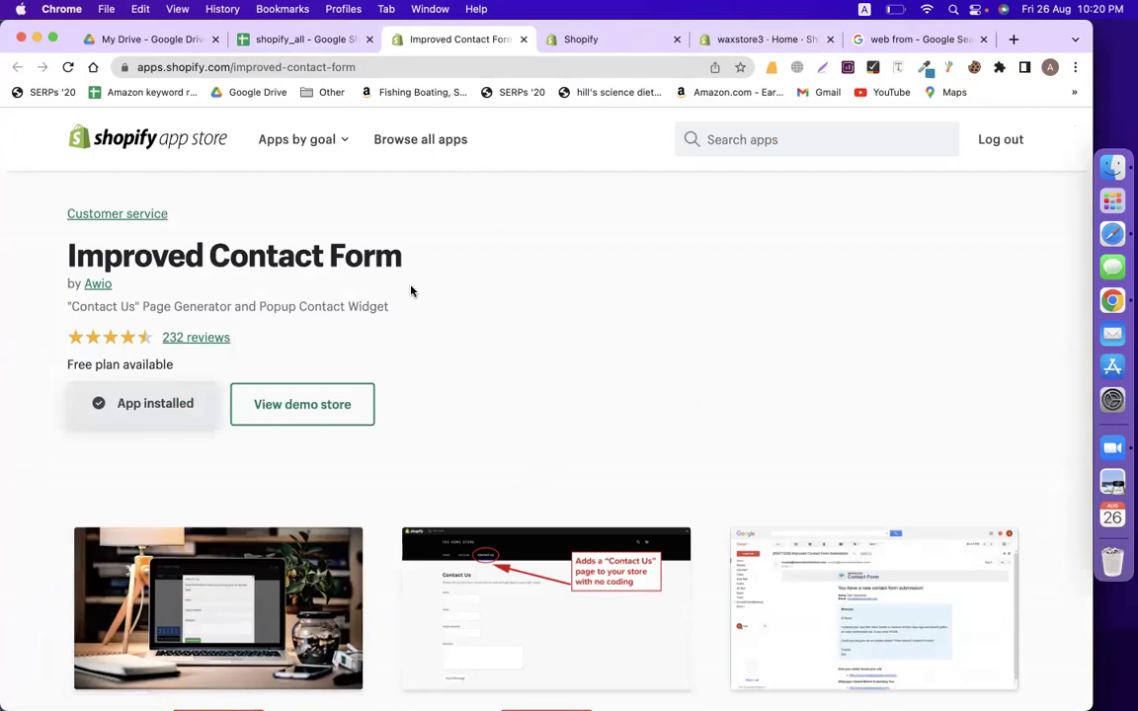
Close the waxstore3 tab, copy the remaining store's admin URL, and bring up the App Store login
left_click(727, 40)
mouse_move(728, 41)
left_mouse_down()
mouse_move(635, 41)
mouse_move(731, 41)
left_mouse_up()
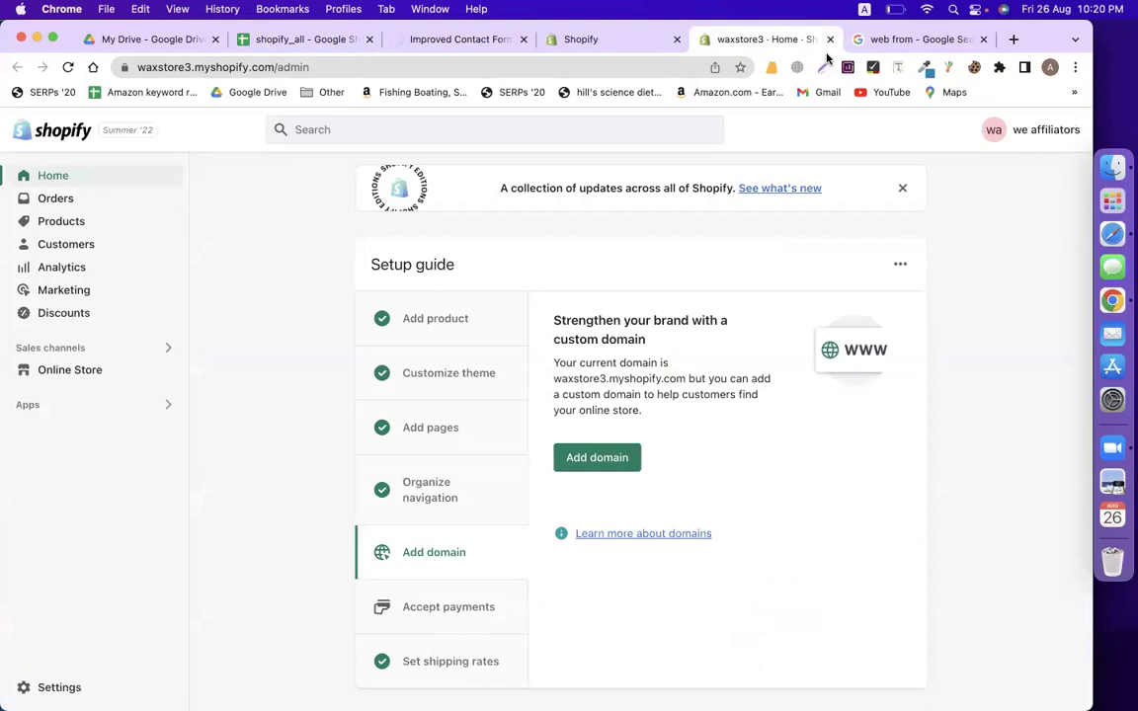
left_click(828, 39)
left_click(602, 39)
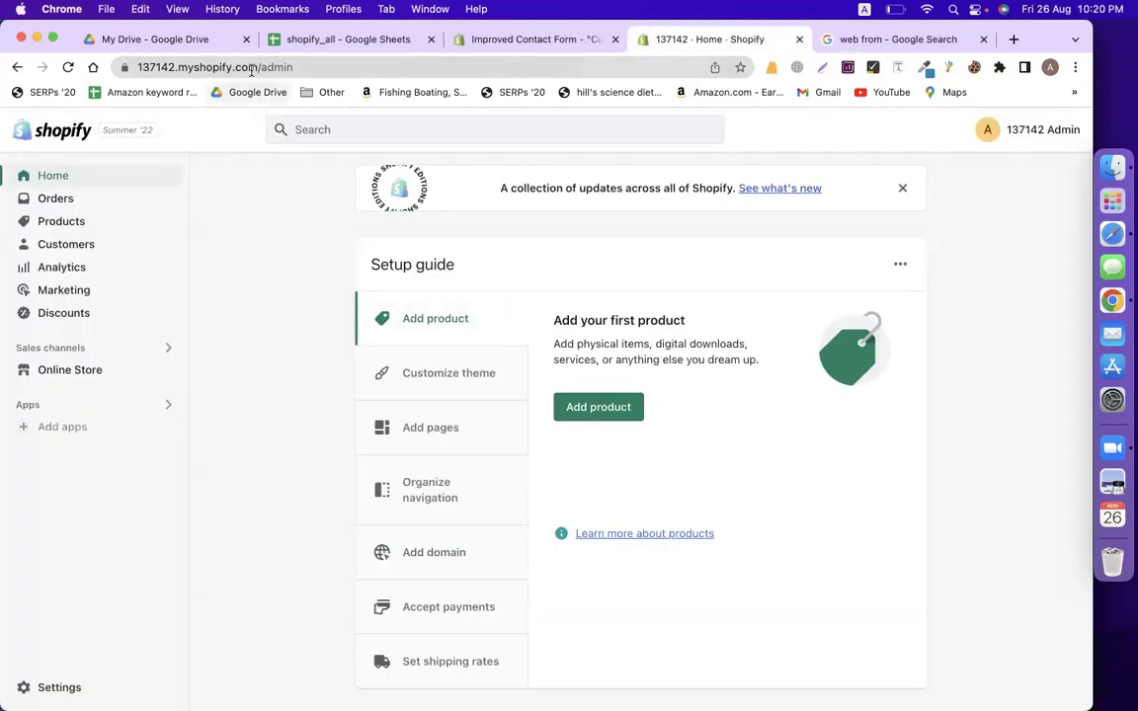
left_click(234, 60)
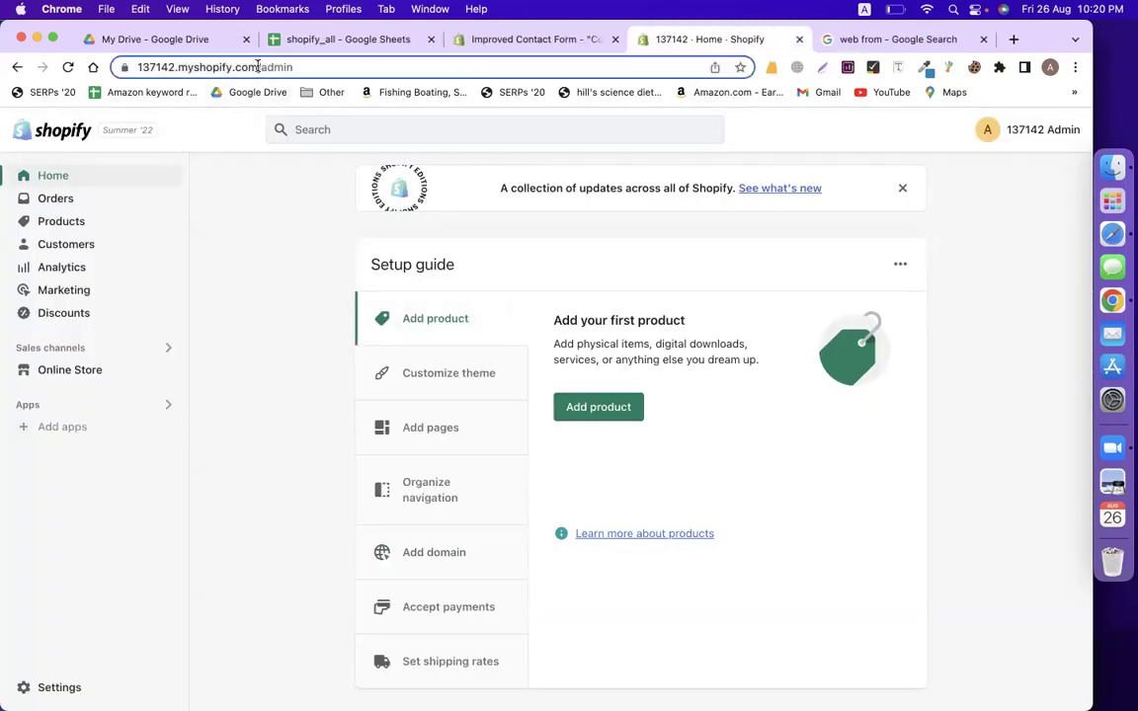
right_click(204, 69)
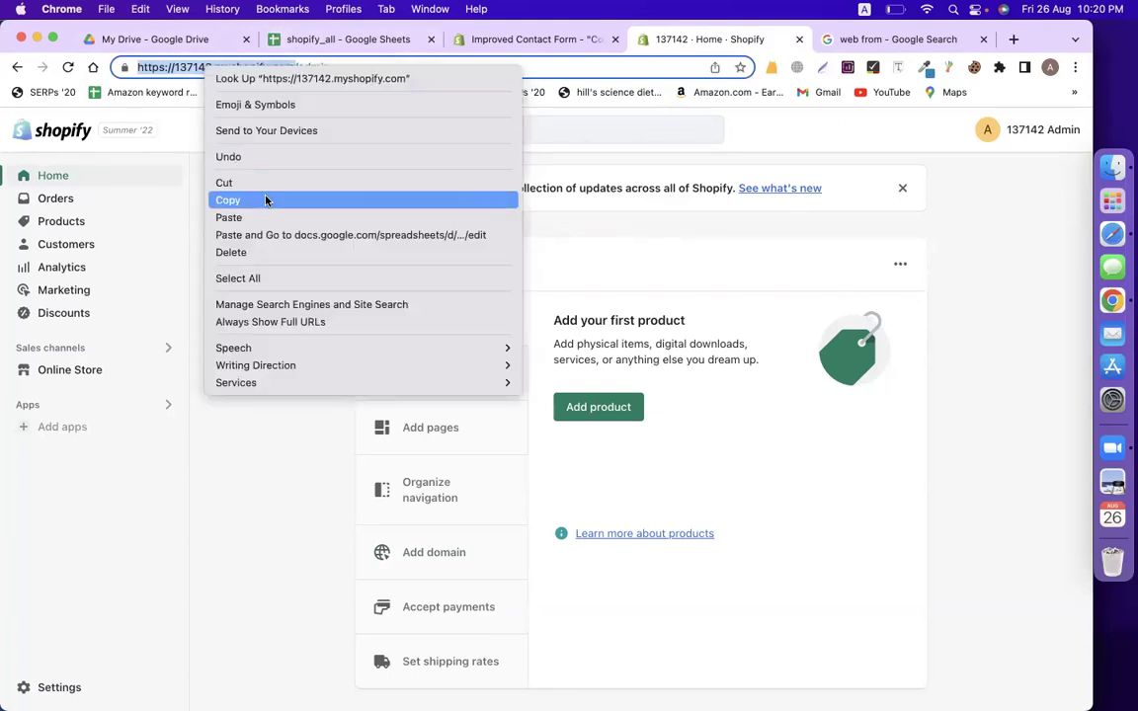
left_click(264, 197)
left_click(534, 39)
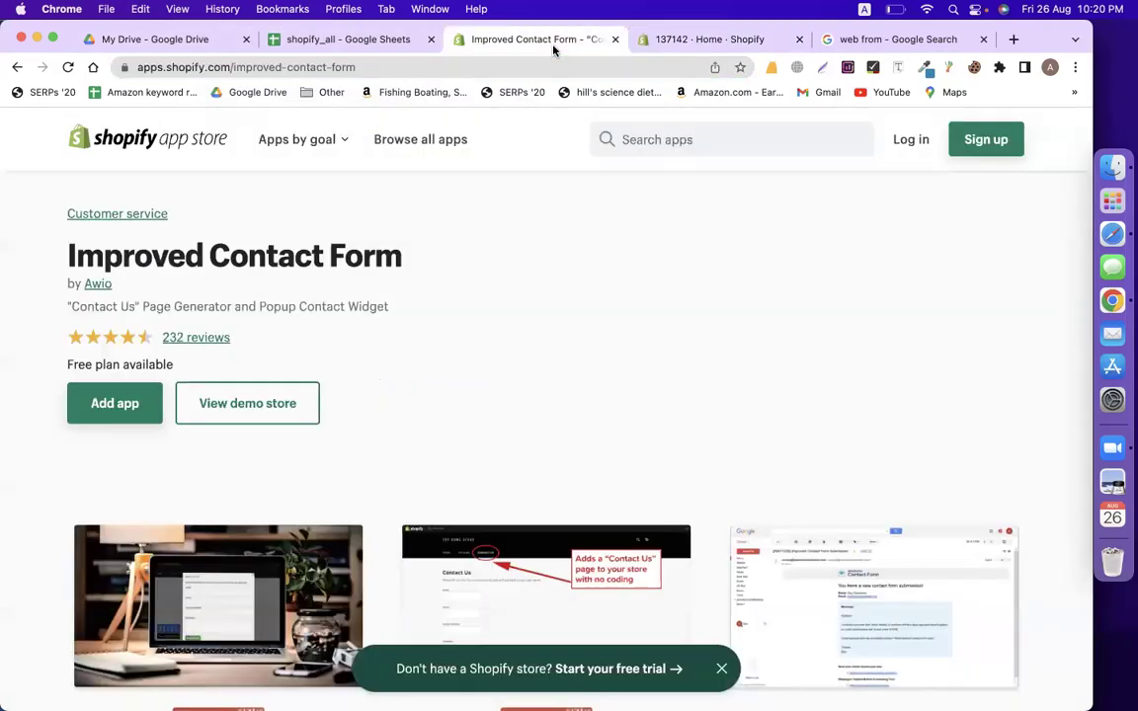
left_click(900, 141)
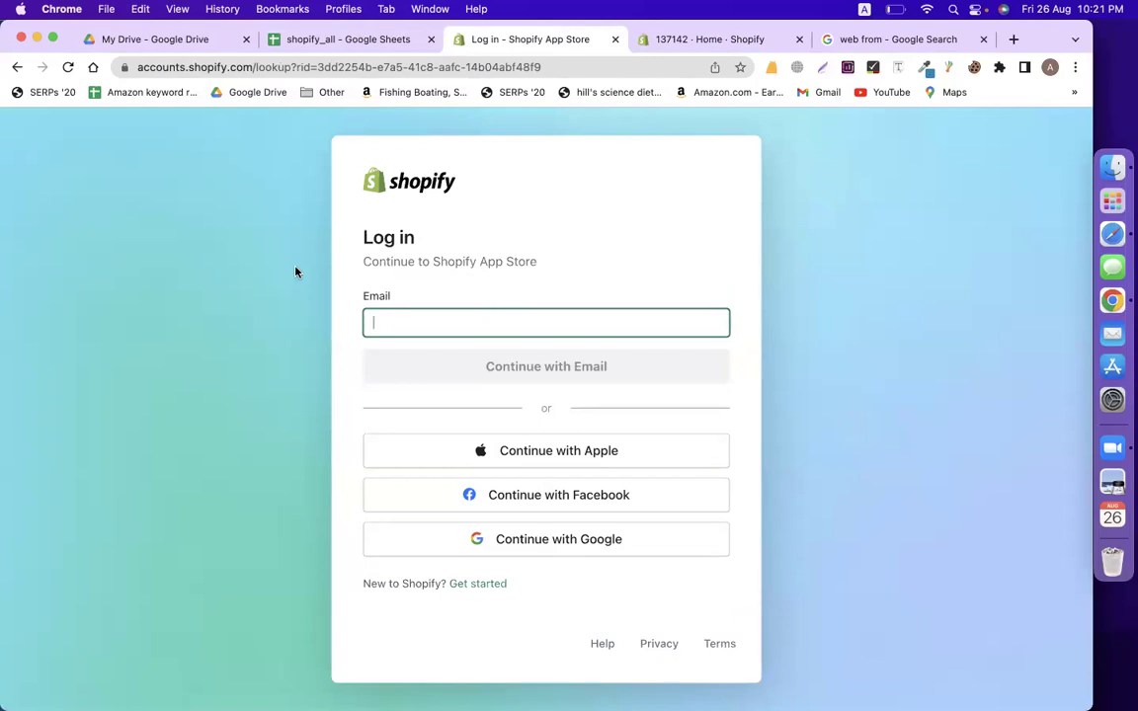
Start adding Improved Contact Form and copy the account email from the Google Account page
left_click(17, 67)
left_click(126, 395)
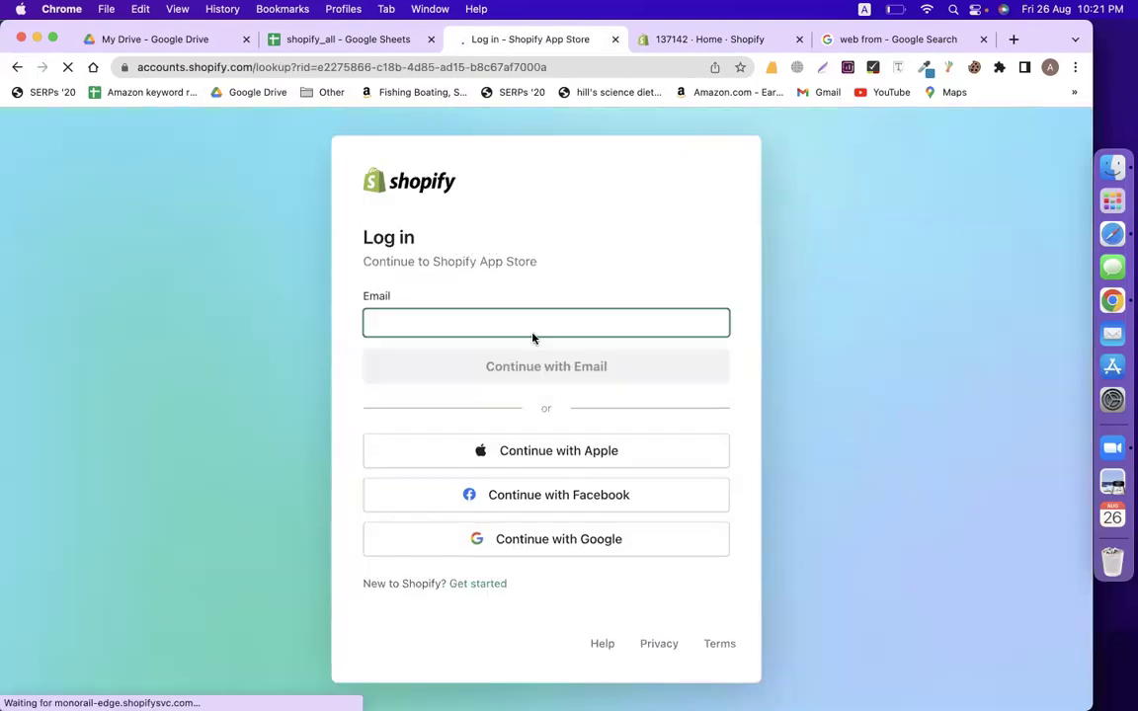
left_click(1050, 67)
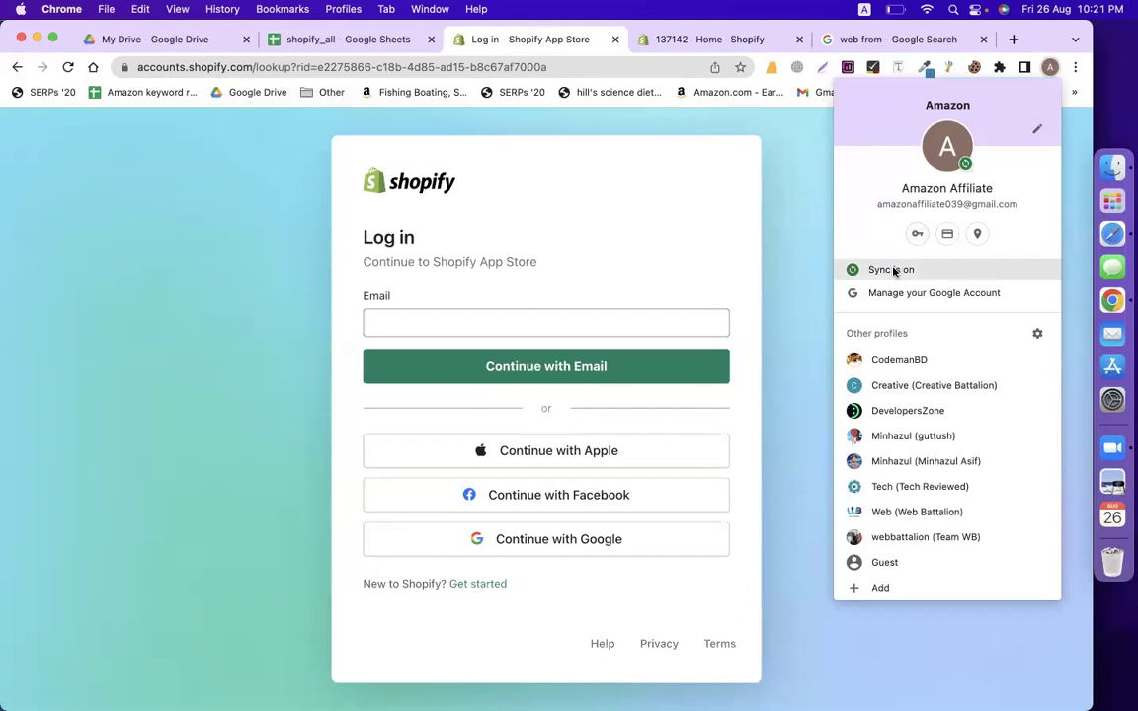
left_click(879, 292)
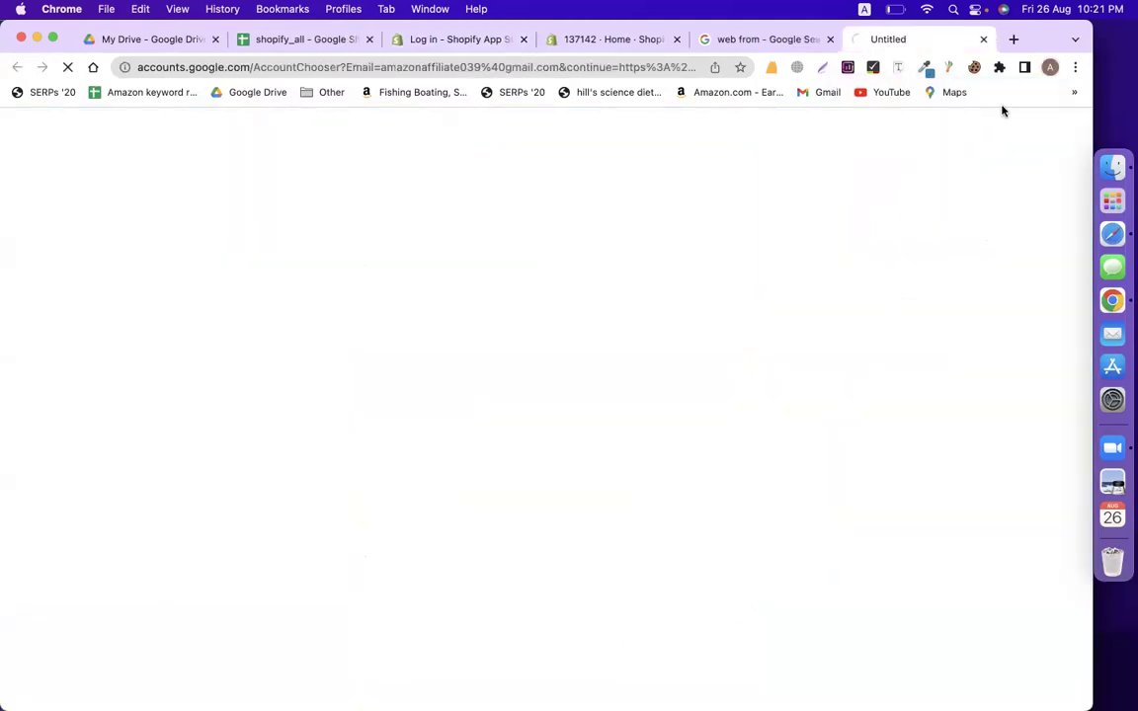
left_click(1066, 133)
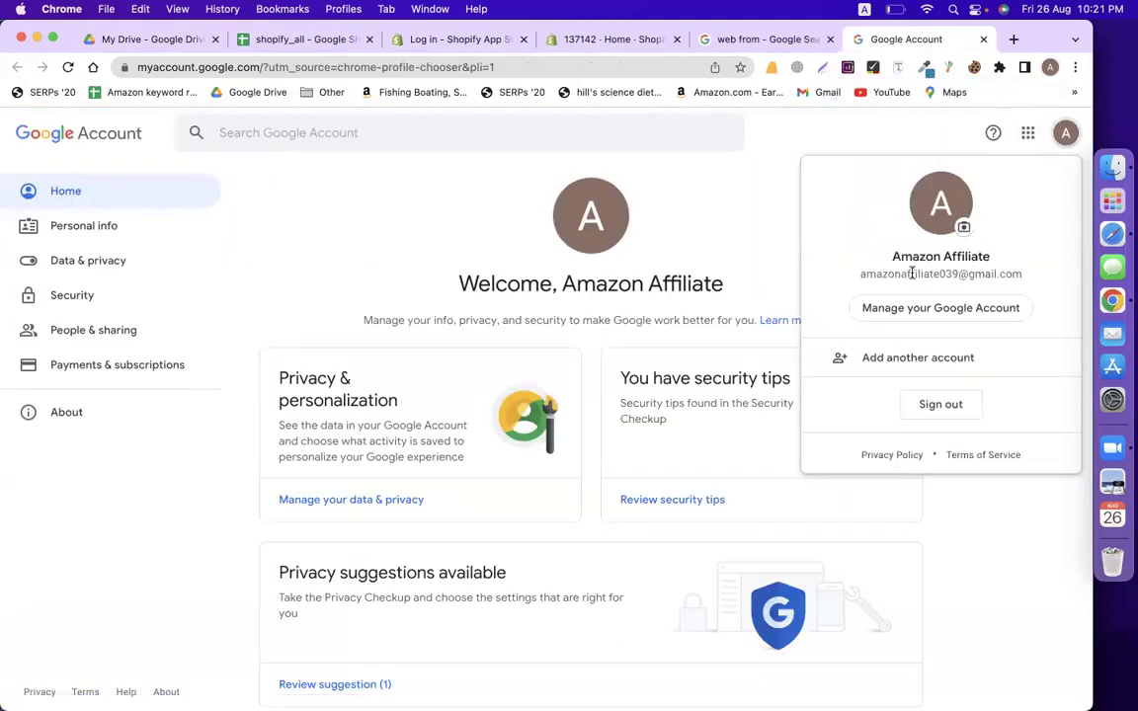
double_click(933, 274)
right_click(933, 273)
triple_click(941, 273)
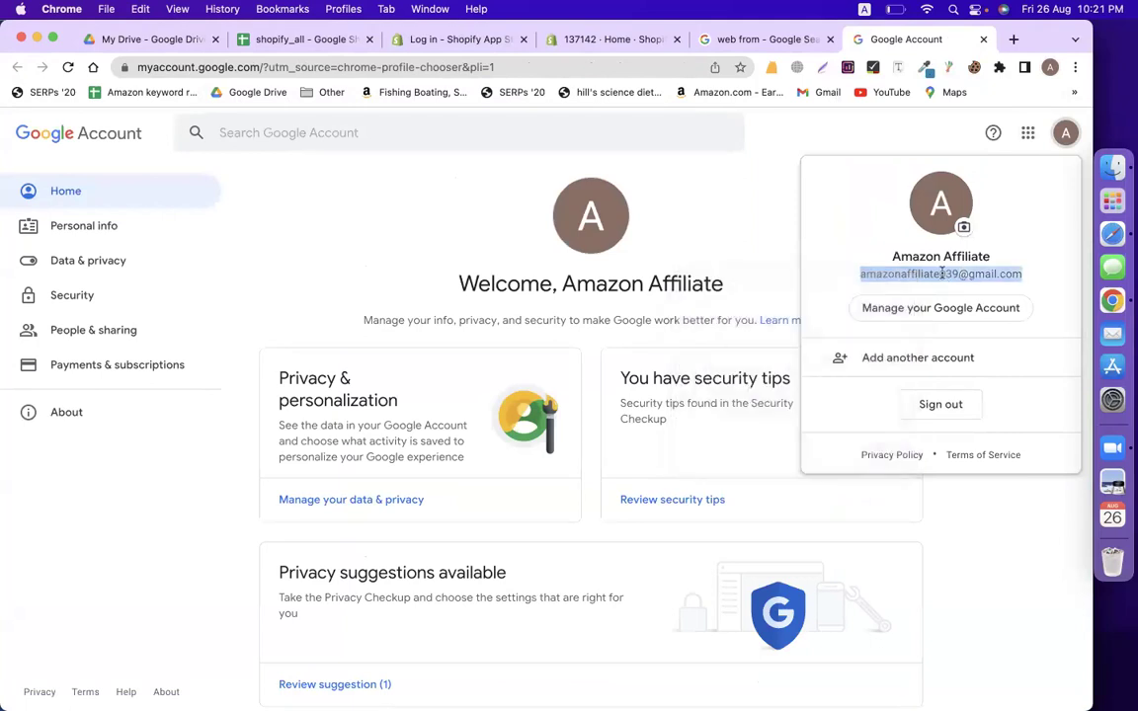
right_click(928, 274)
left_click(866, 308)
Log in to the App Store with the copied email and the account password, declining Chrome's save
left_click(592, 43)
left_click(454, 41)
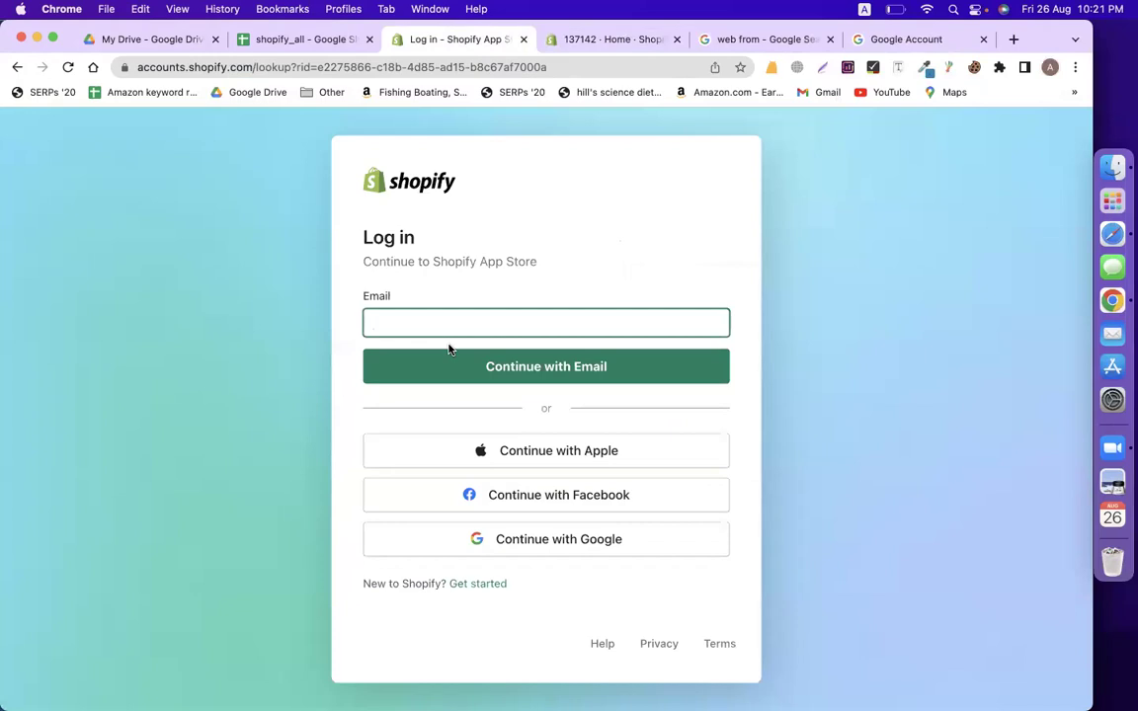
key("super+v")
key("Return")
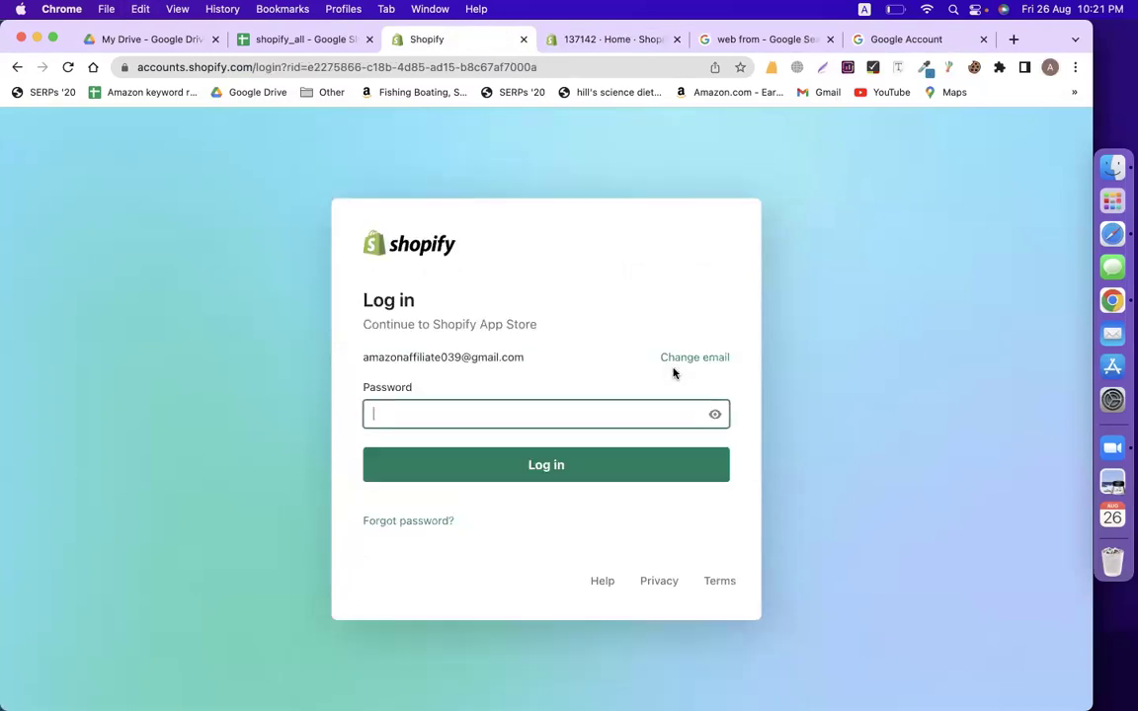
type("*")
key("Return")
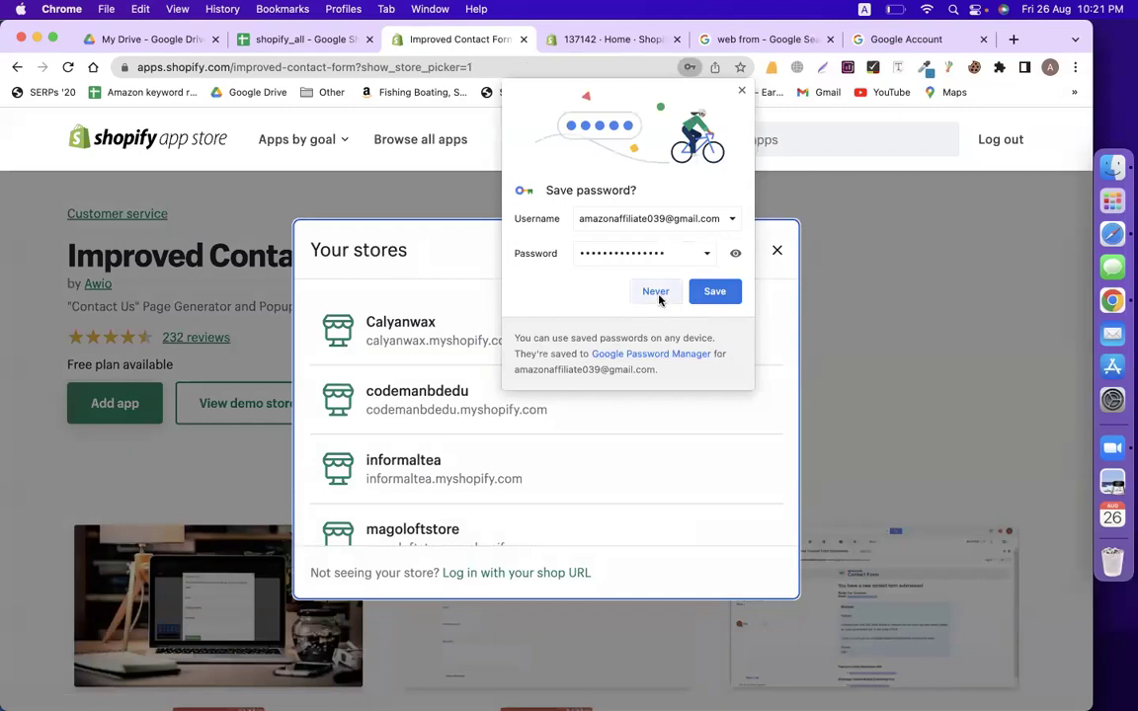
left_click(658, 294)
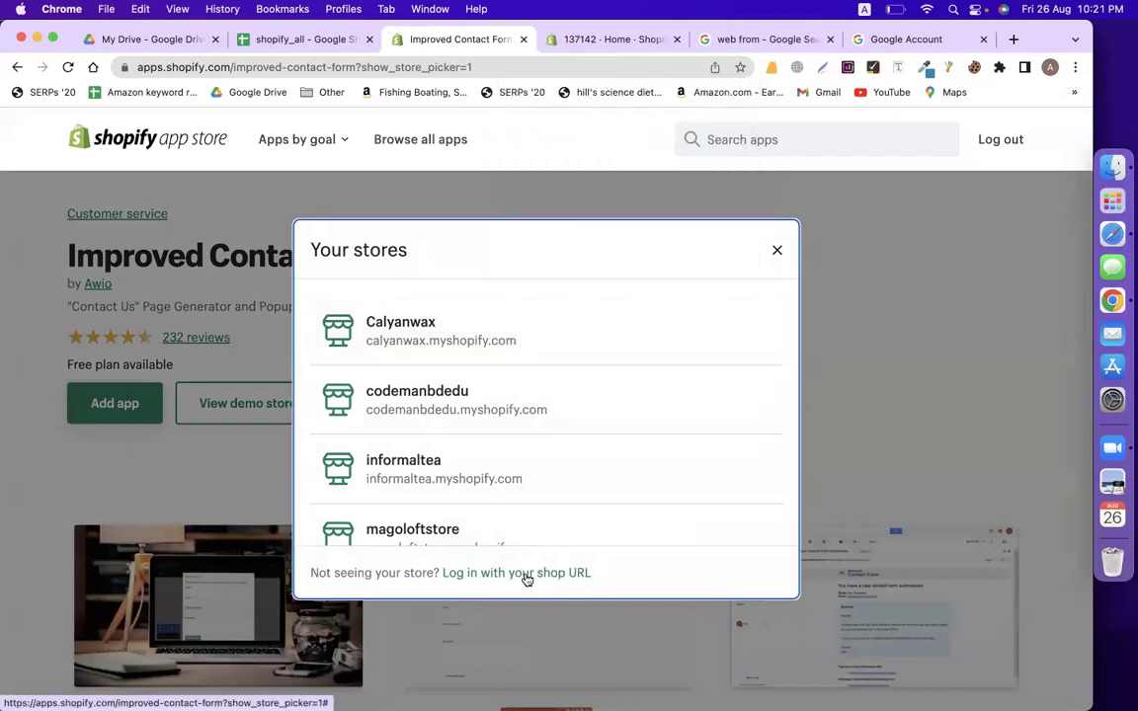
Load apps.shopify.com in the Google Account tab, then bring up copy options on the store admin URL
left_click(855, 44)
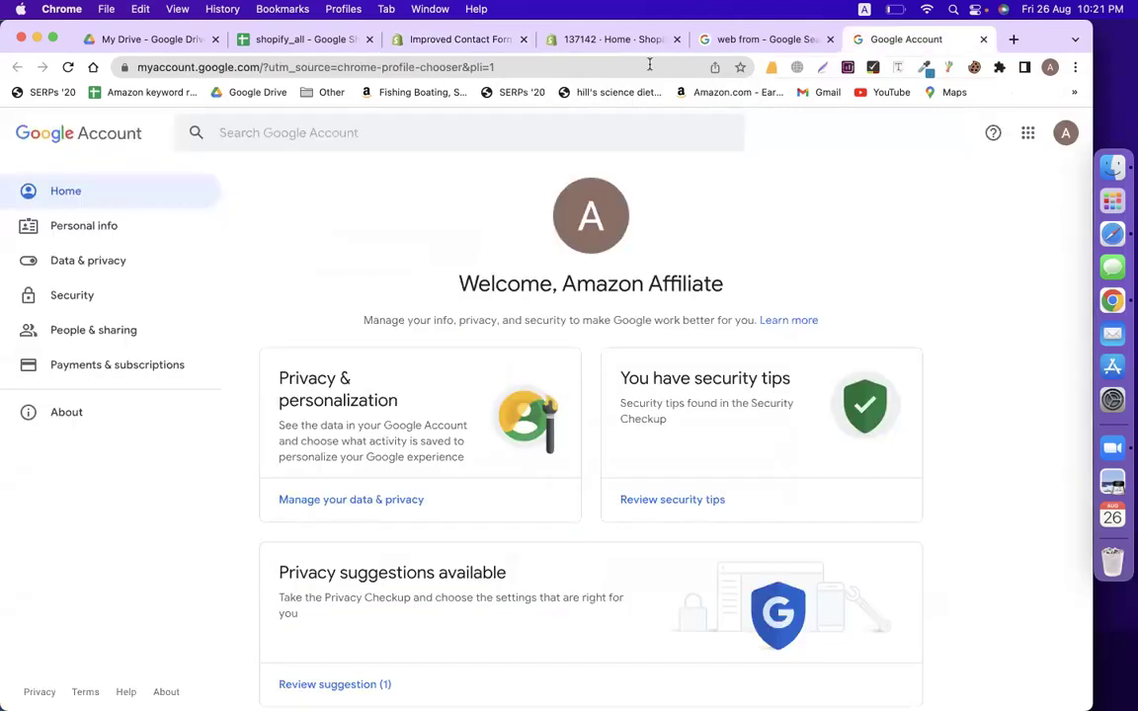
left_click(606, 62)
type("apps")
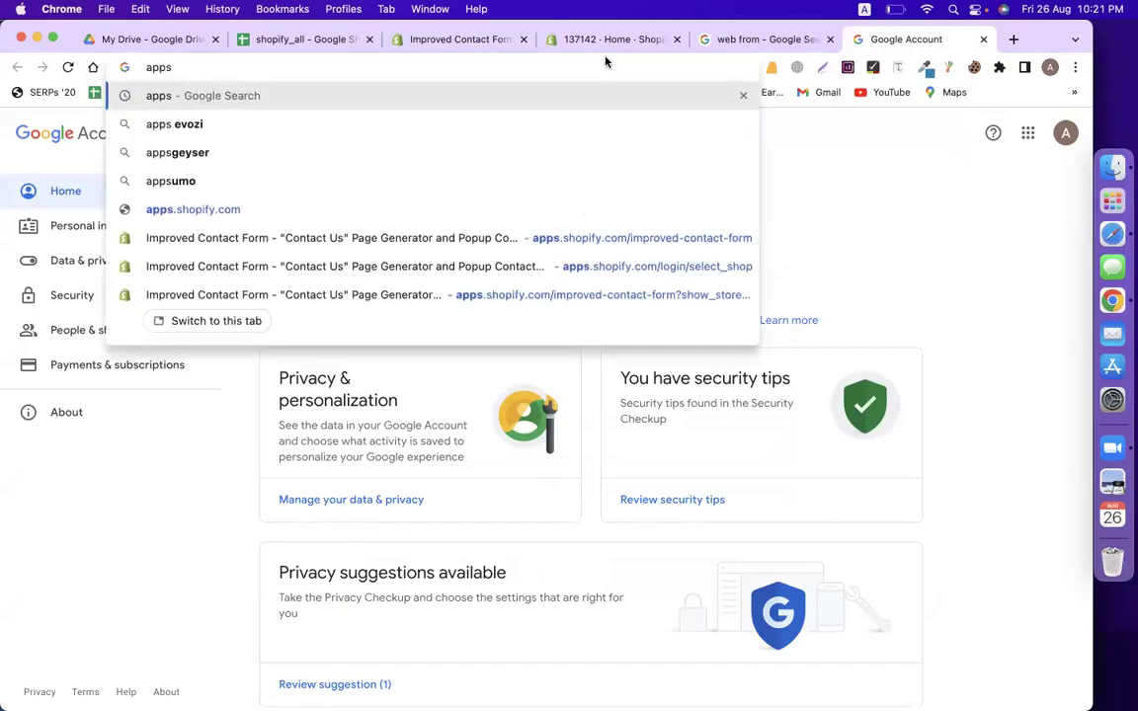
type(".shopify.com")
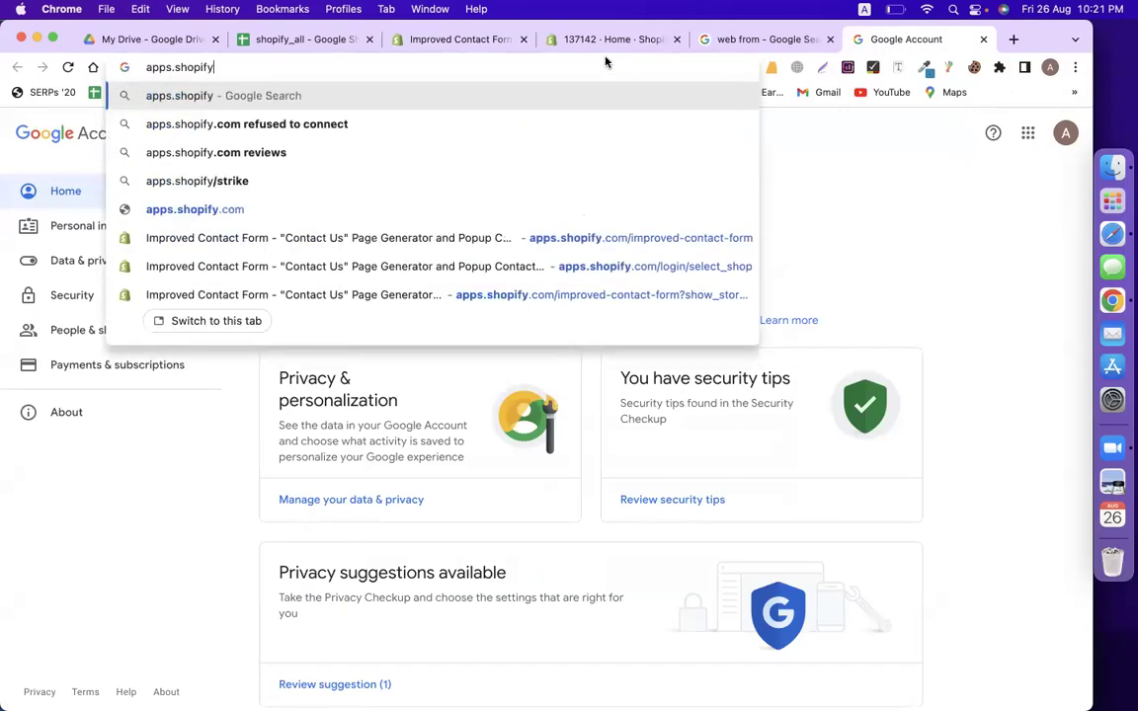
key("Return")
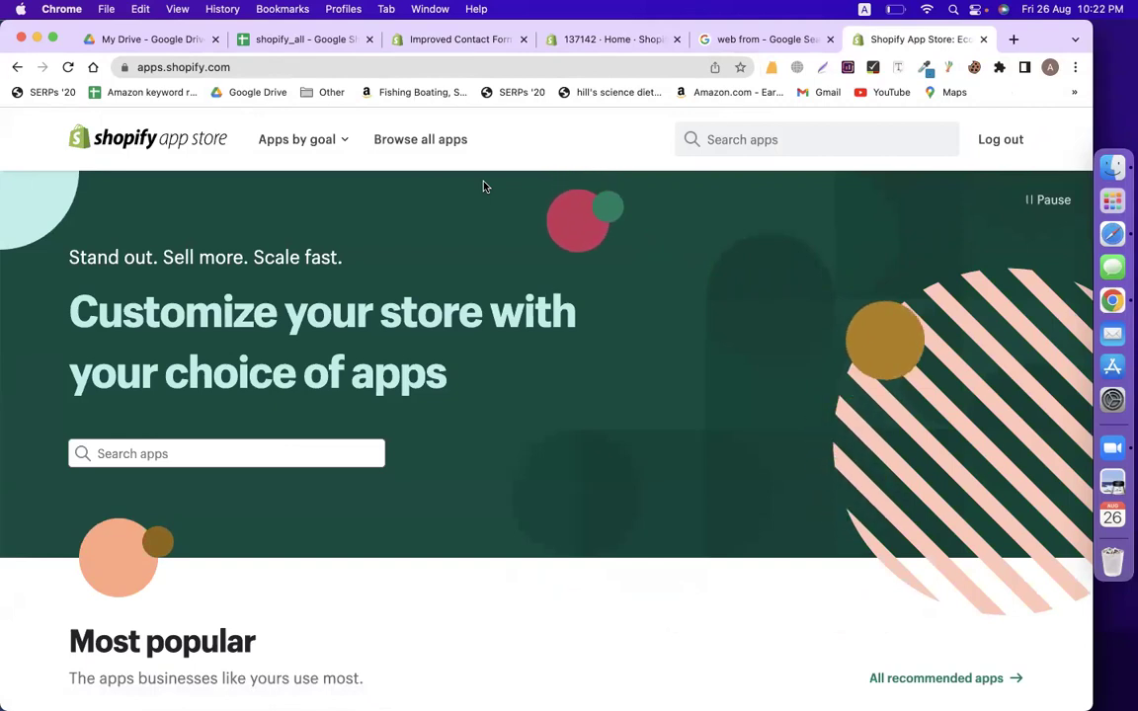
scroll(591, 338, "down", 8)
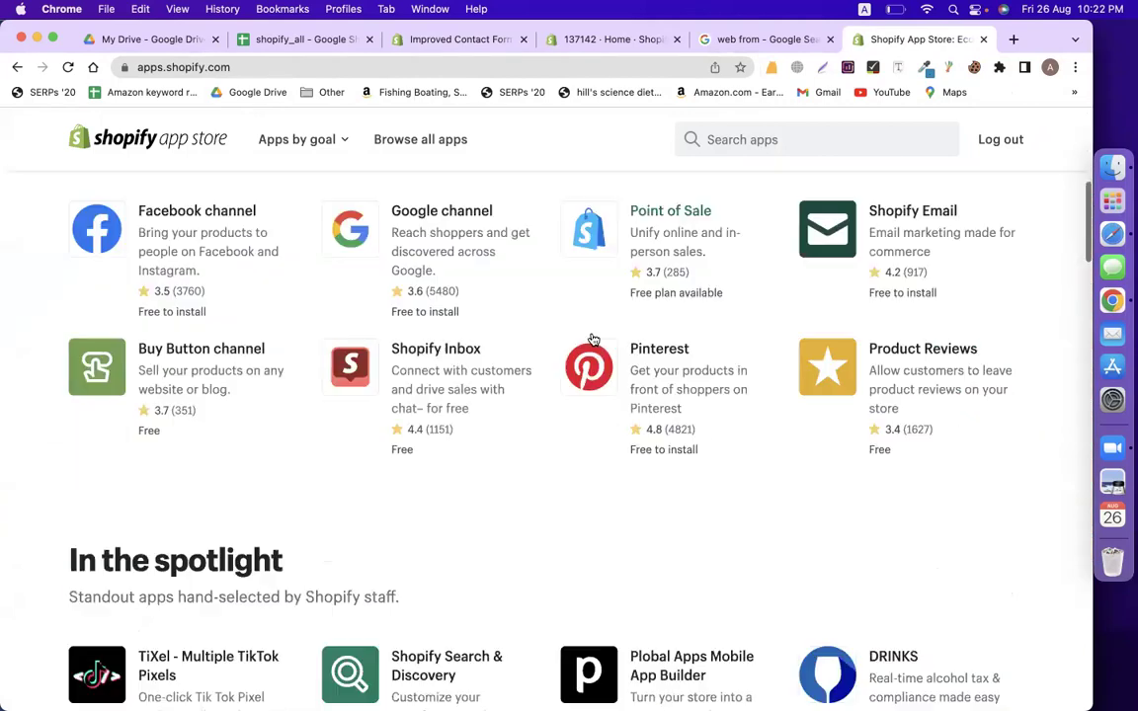
scroll(592, 338, "up", 5)
scroll(591, 338, "up", 5)
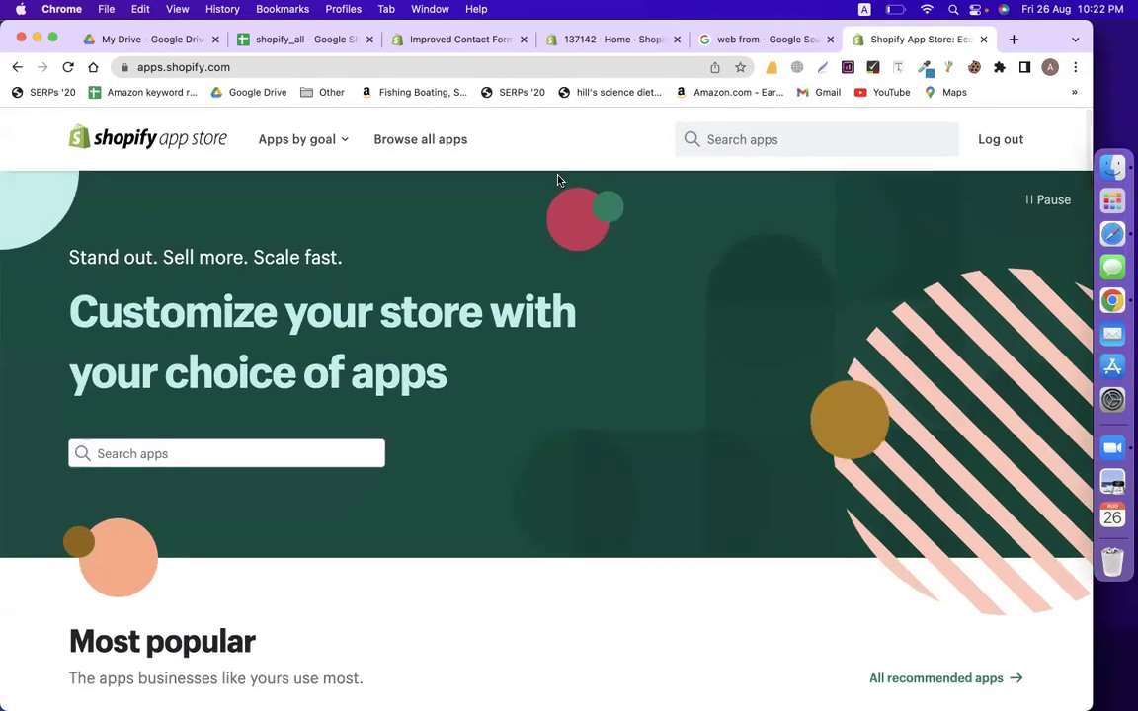
left_click(589, 39)
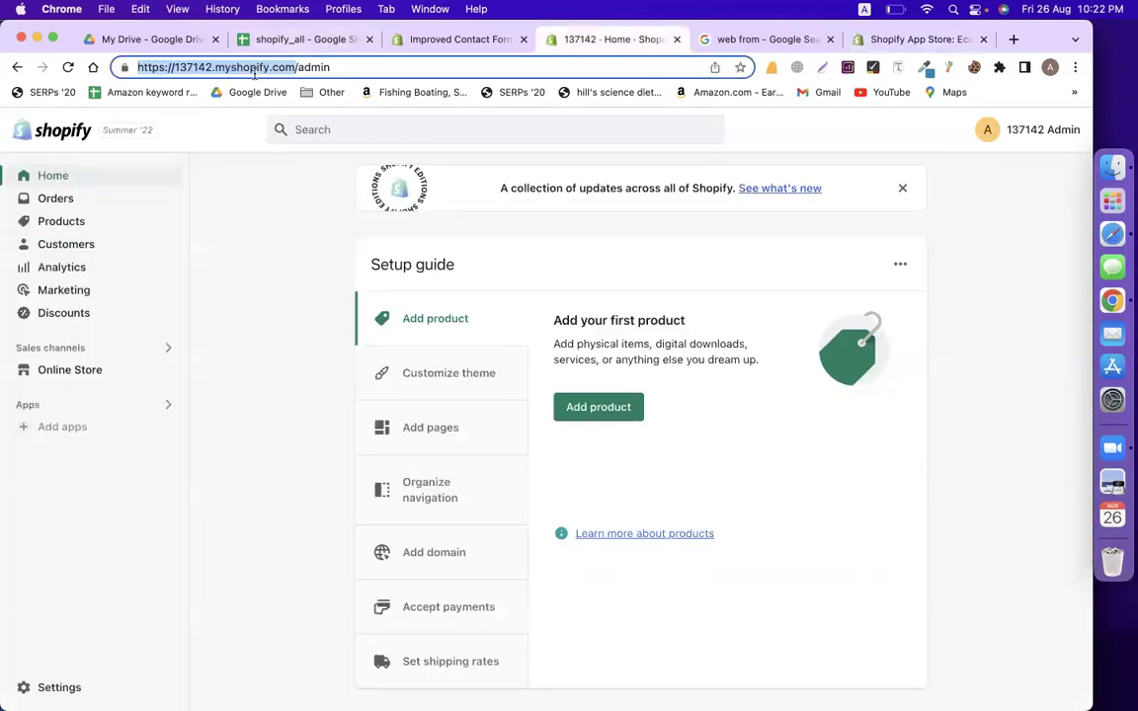
right_click(254, 74)
Log in with the pasted 137142 admin URL, then add and install Improved Contact Form
left_click(310, 201)
left_click(432, 41)
scroll(397, 365, "down", 3)
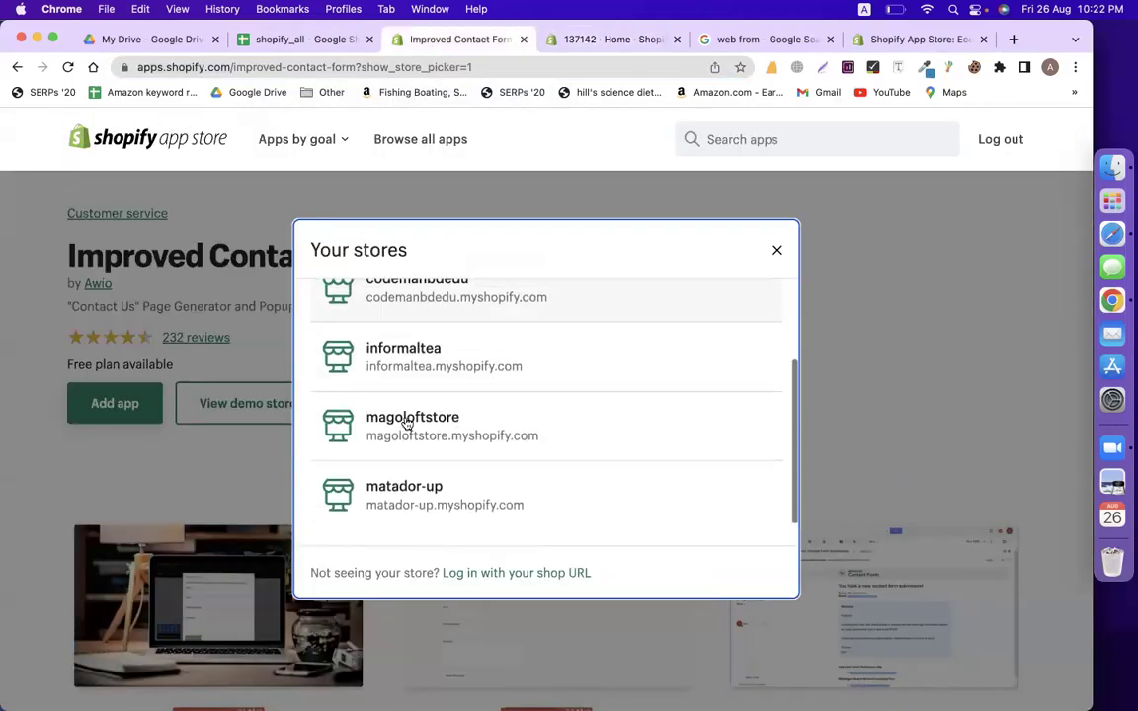
left_click(518, 581)
left_click(453, 397)
key("super+v")
left_click(753, 492)
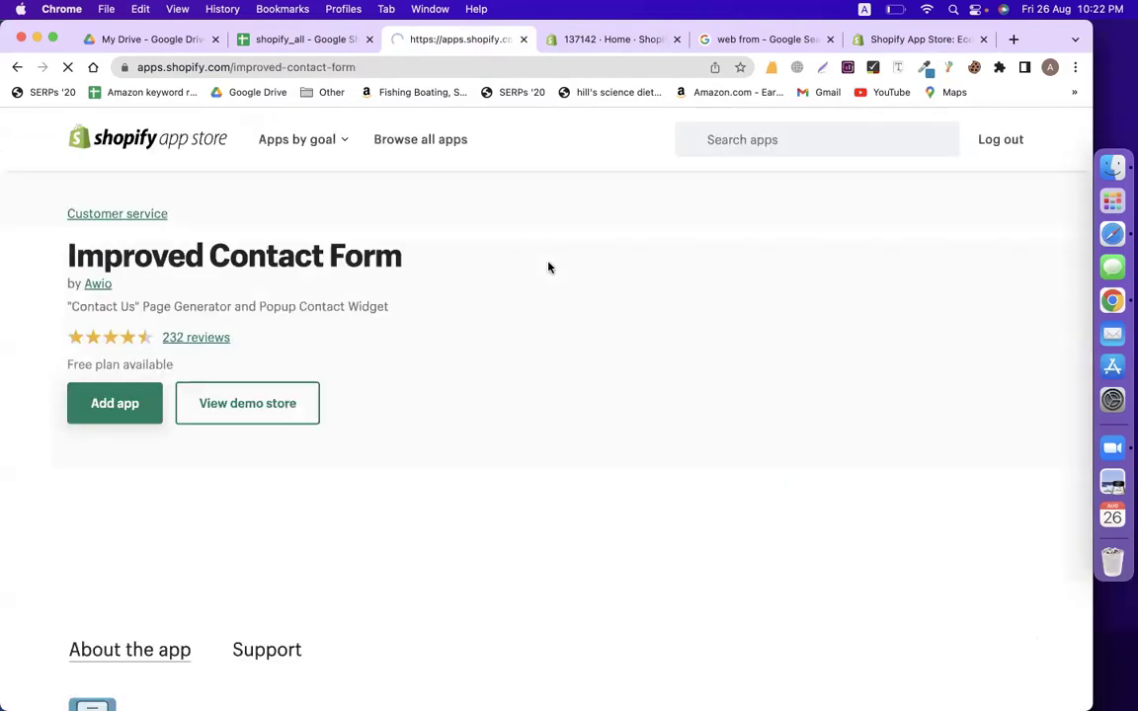
left_click(119, 404)
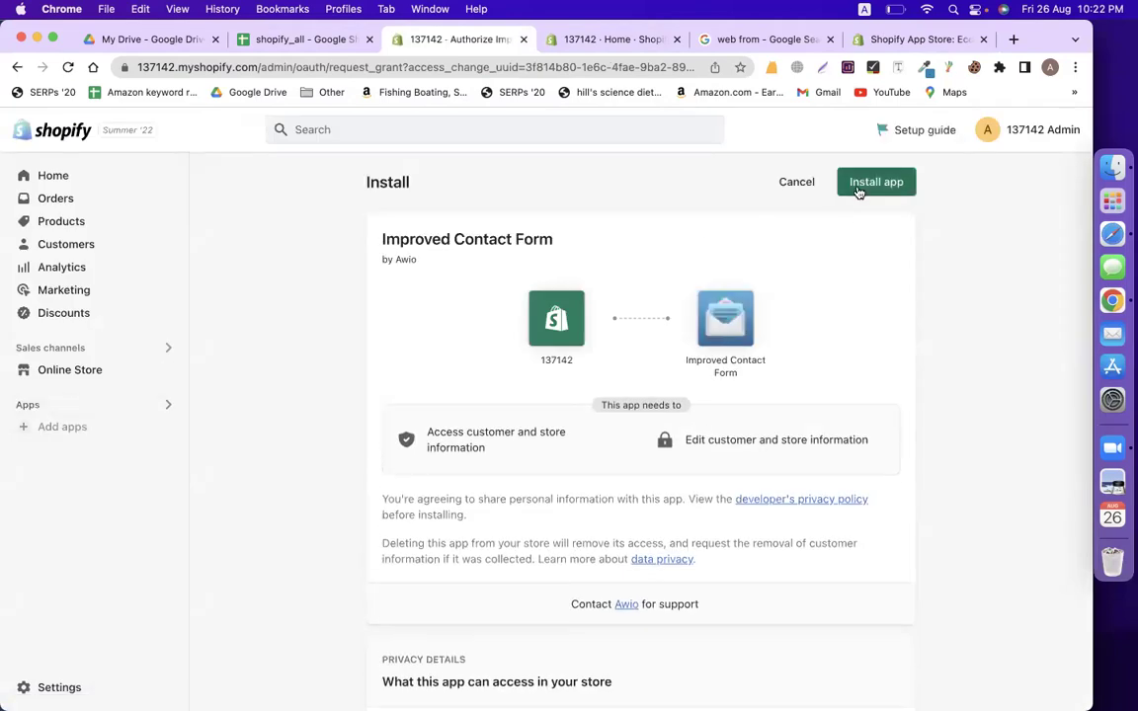
left_click(858, 188)
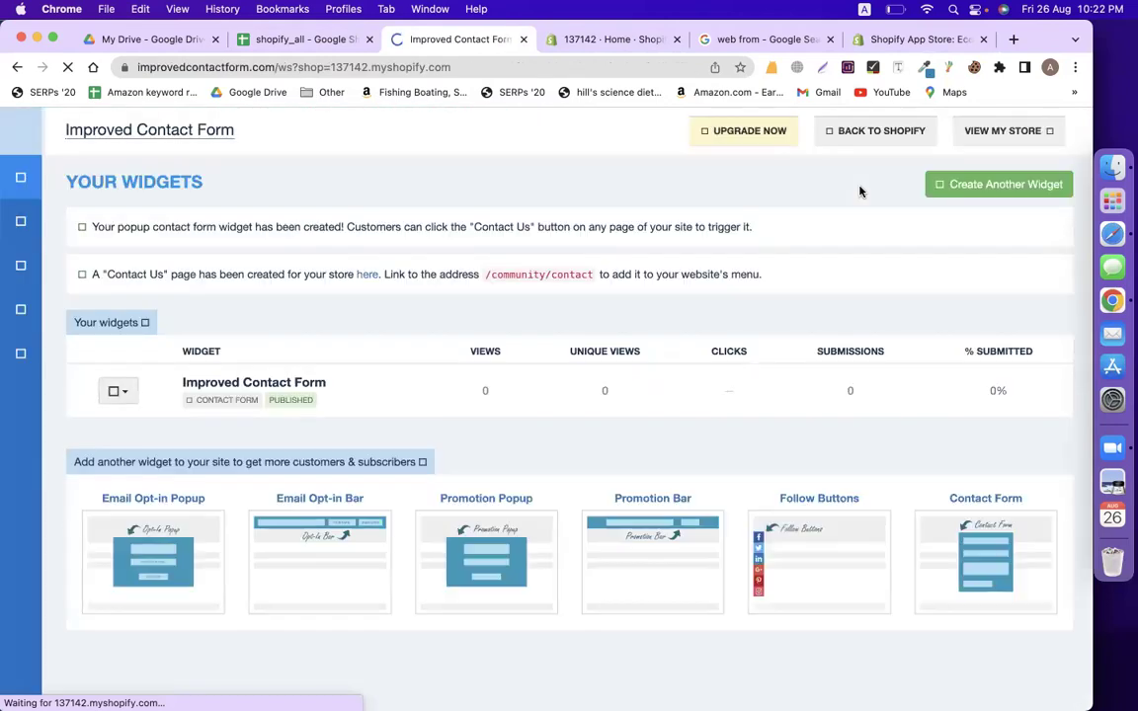
Create a new Social Follow Buttons widget and focus its Facebook Button URL field
left_click(116, 391)
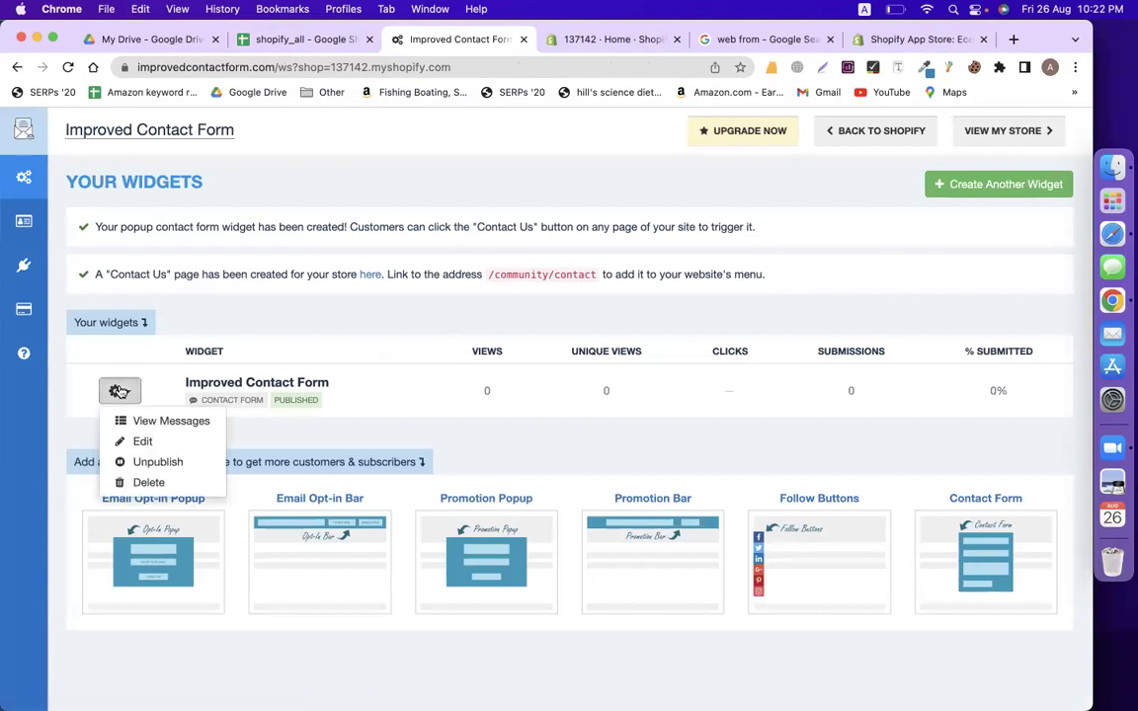
left_click(166, 482)
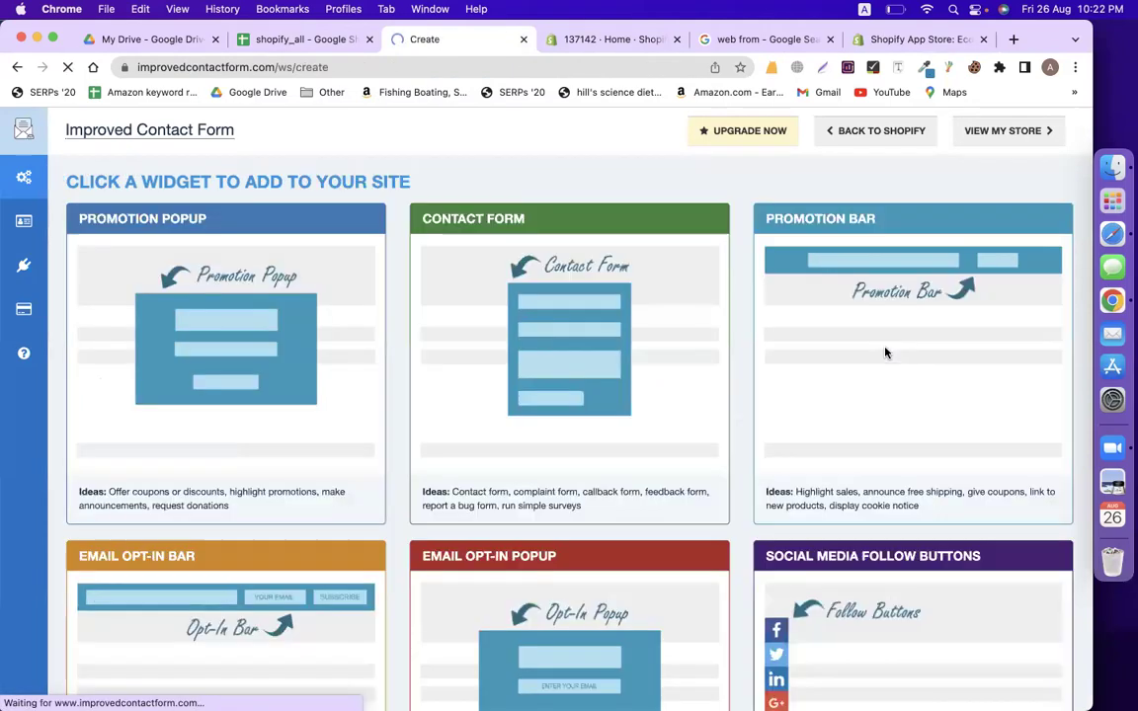
scroll(703, 482, "down", 3)
scroll(702, 479, "down", 1)
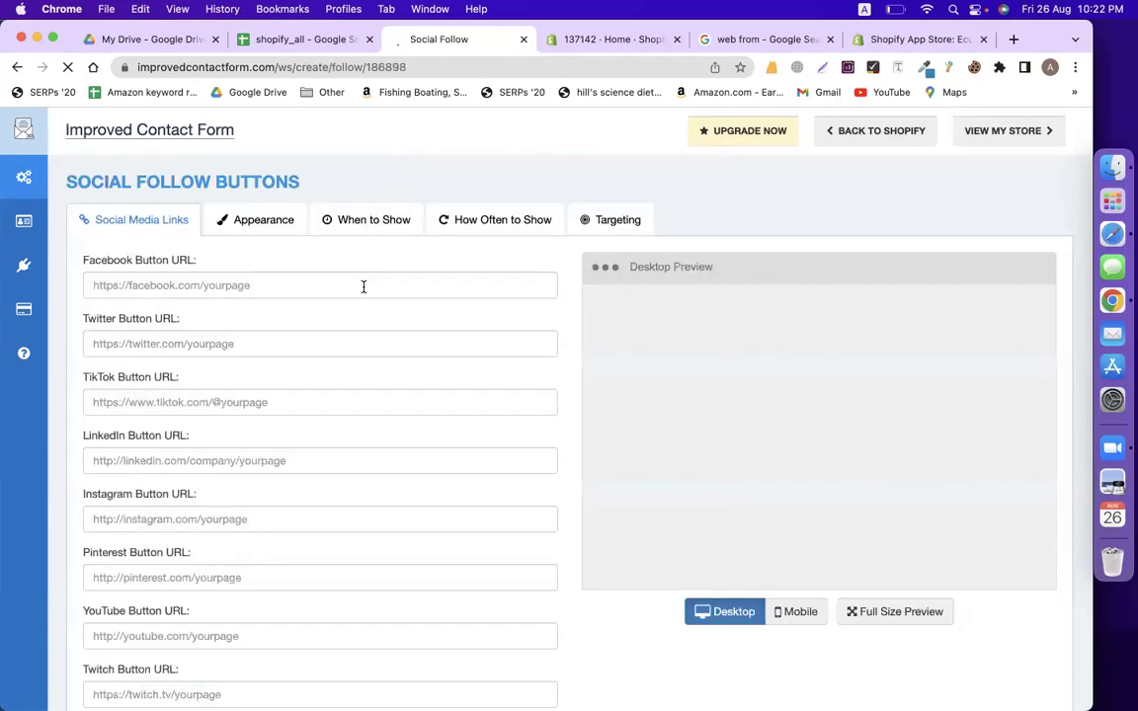
left_click(322, 293)
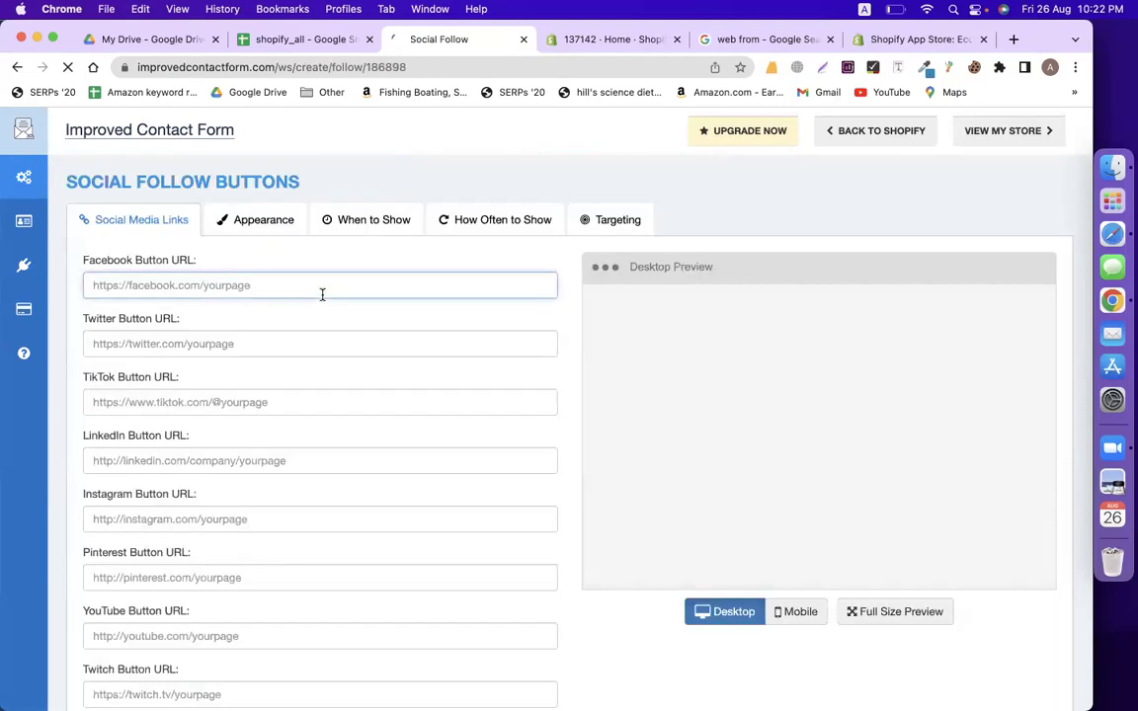
Copy the Codemanbd Facebook page URL into the Facebook Button URL field
left_click(1080, 241)
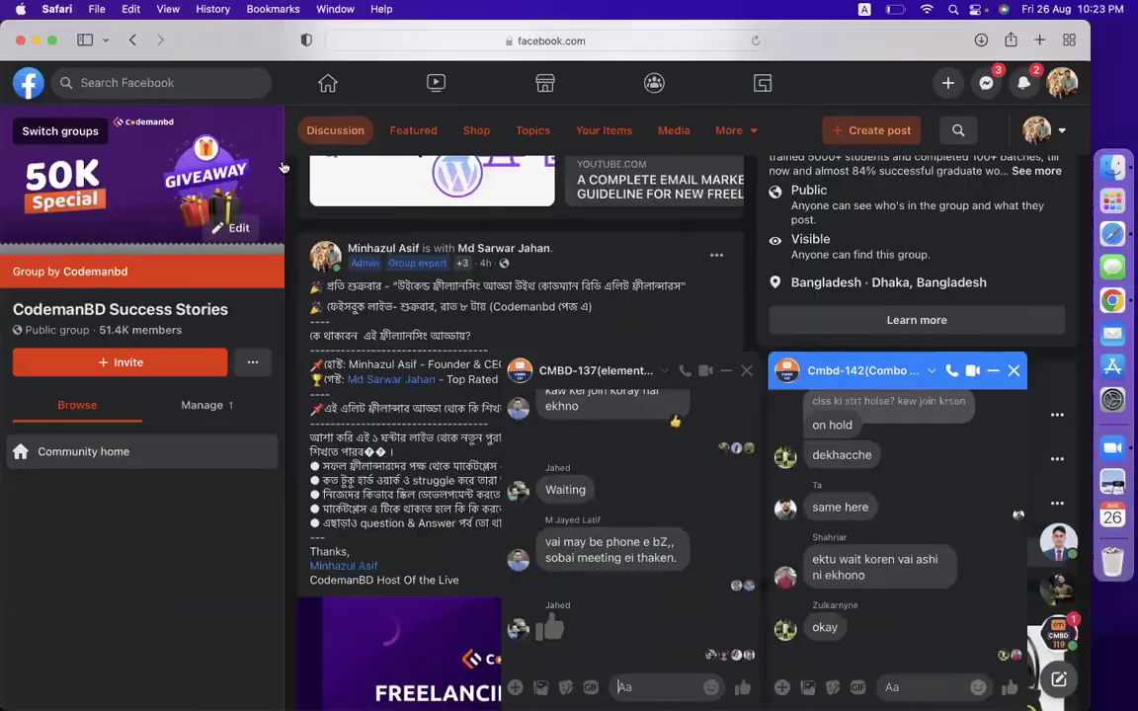
left_click(107, 79)
key("Escape")
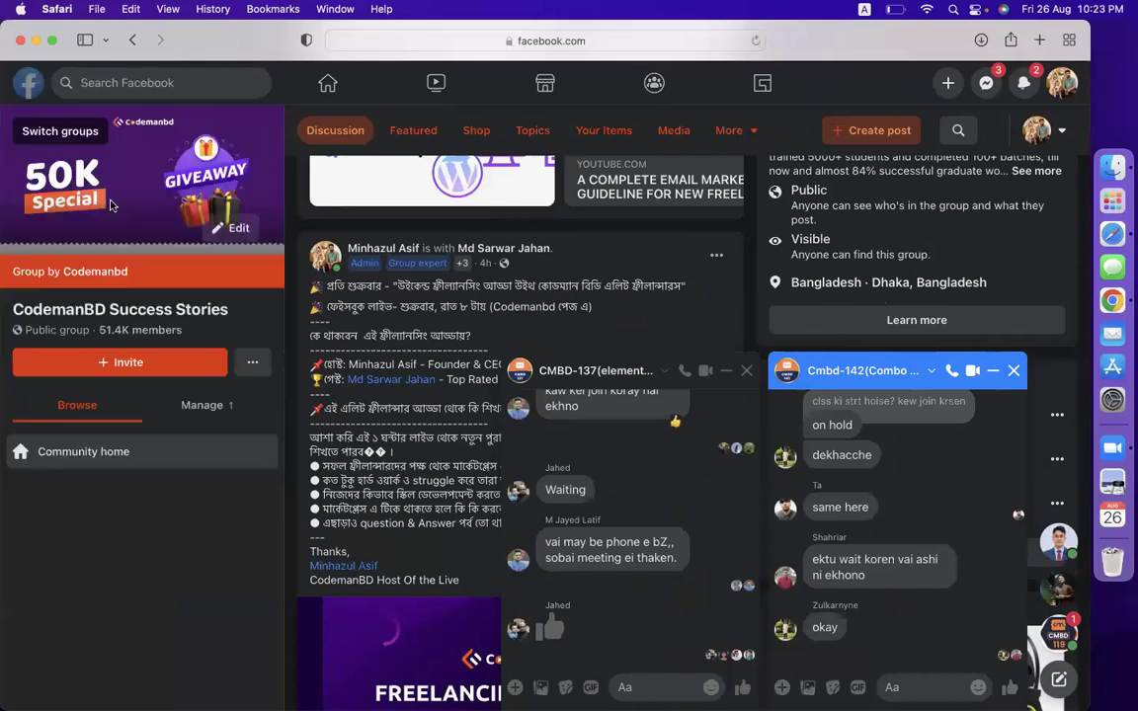
key("super+bracketleft")
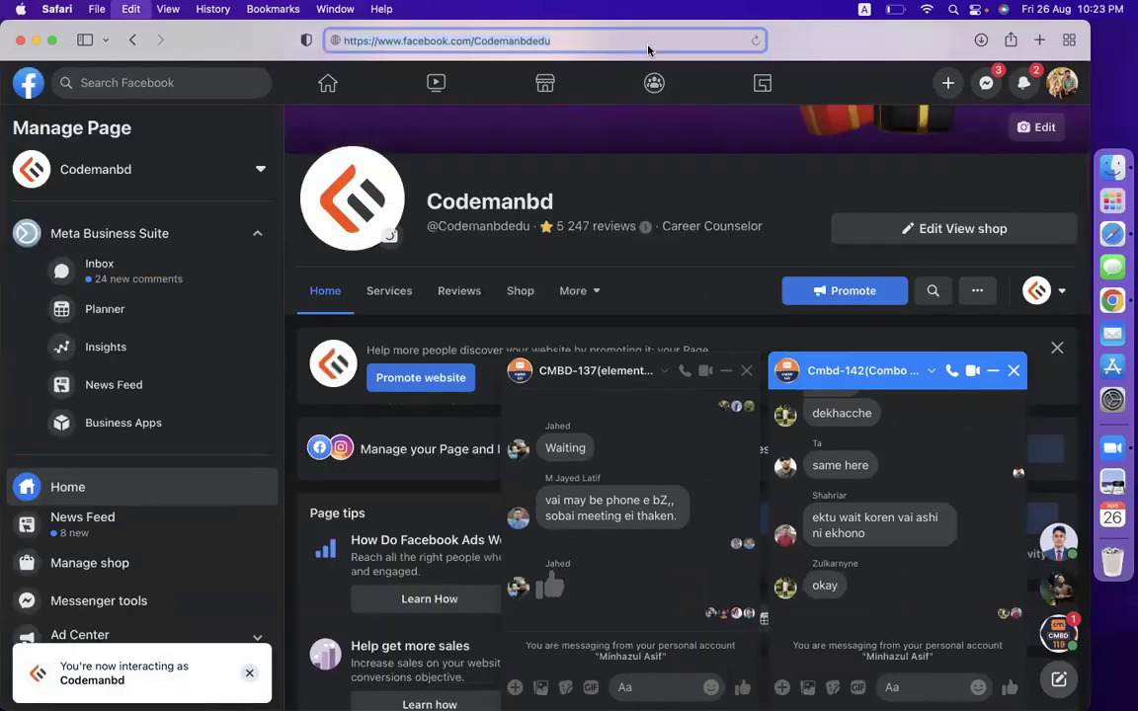
key("ctrl+Left")
left_click(185, 287)
type("https://www.facebook.com/Codemanbdedu")
Enter # as the Twitter, LinkedIn, Instagram and Pinterest button URLs
left_click(250, 340)
type("#")
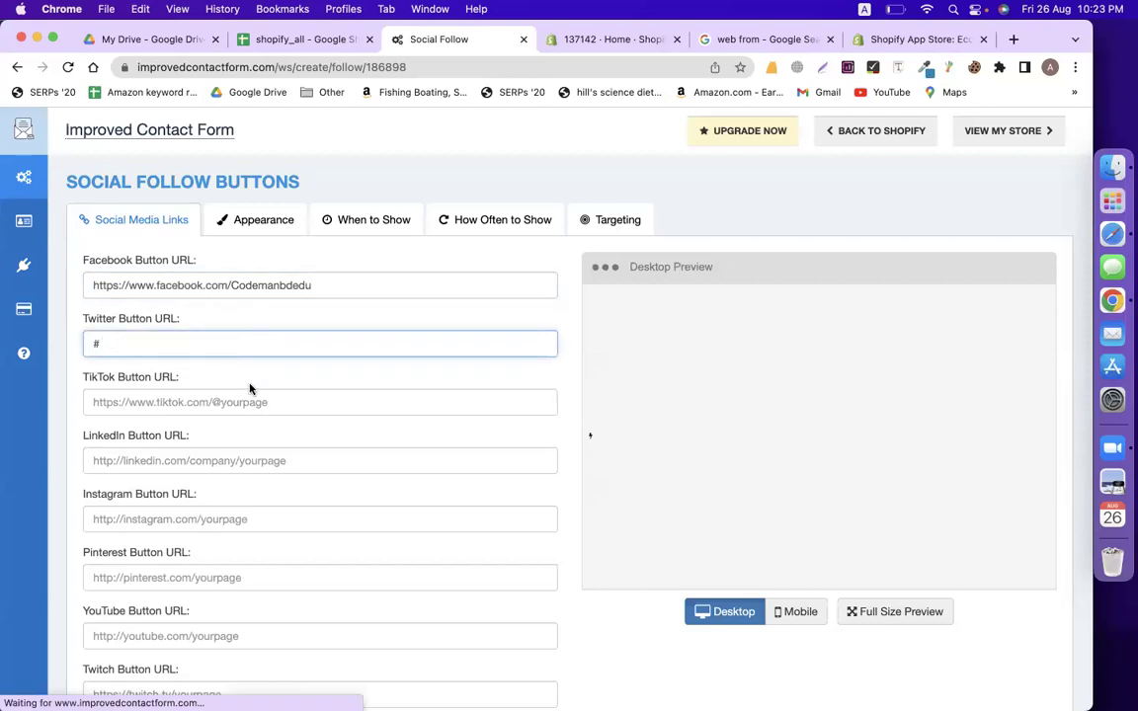
left_click(242, 459)
type("#")
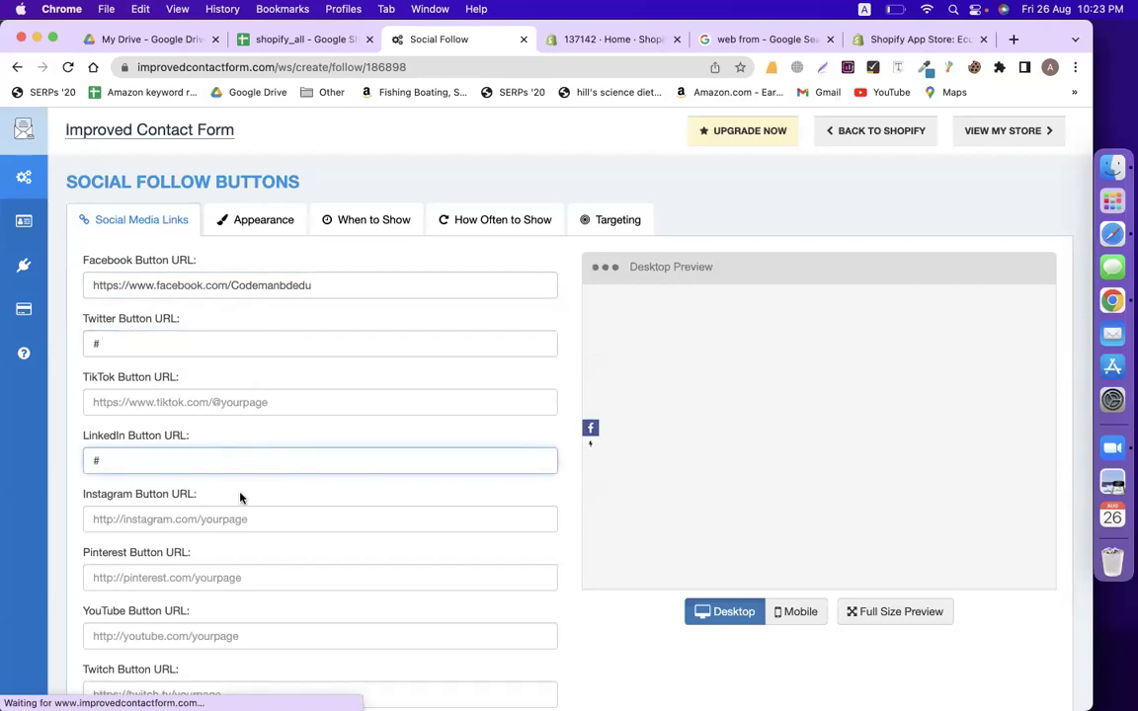
left_click(235, 516)
type("#")
left_click(235, 569)
type("#")
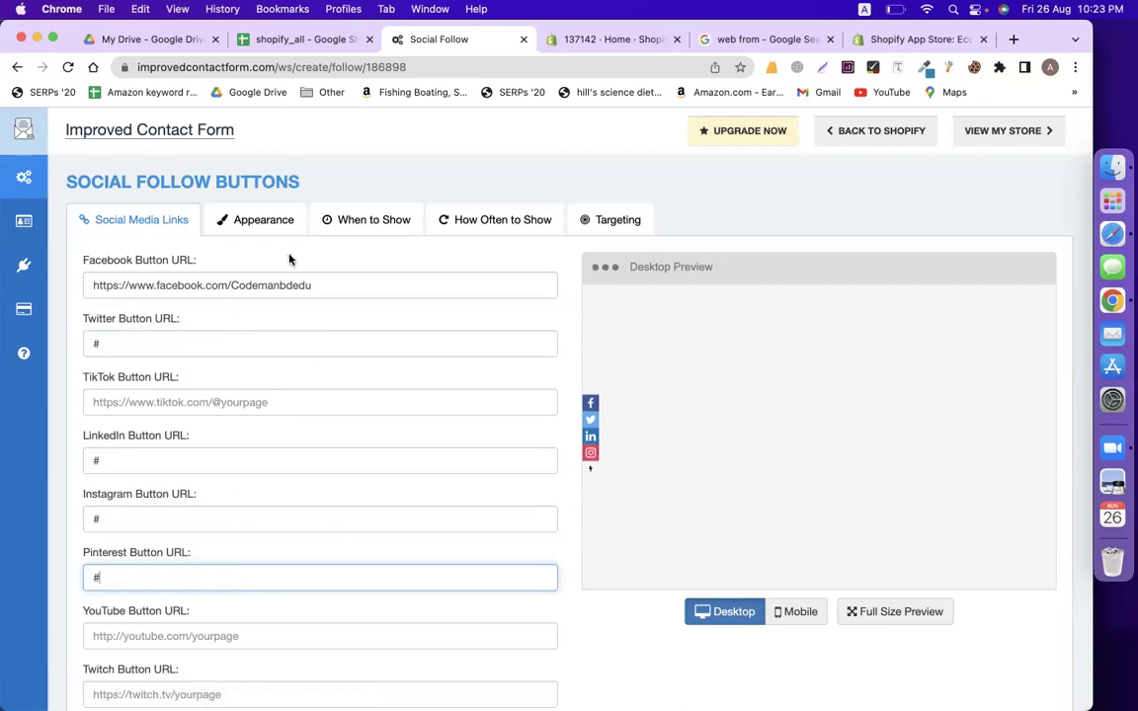
Set the Follow Buttons position to Left Side after briefly trying Right Side
left_click(259, 224)
left_click(234, 295)
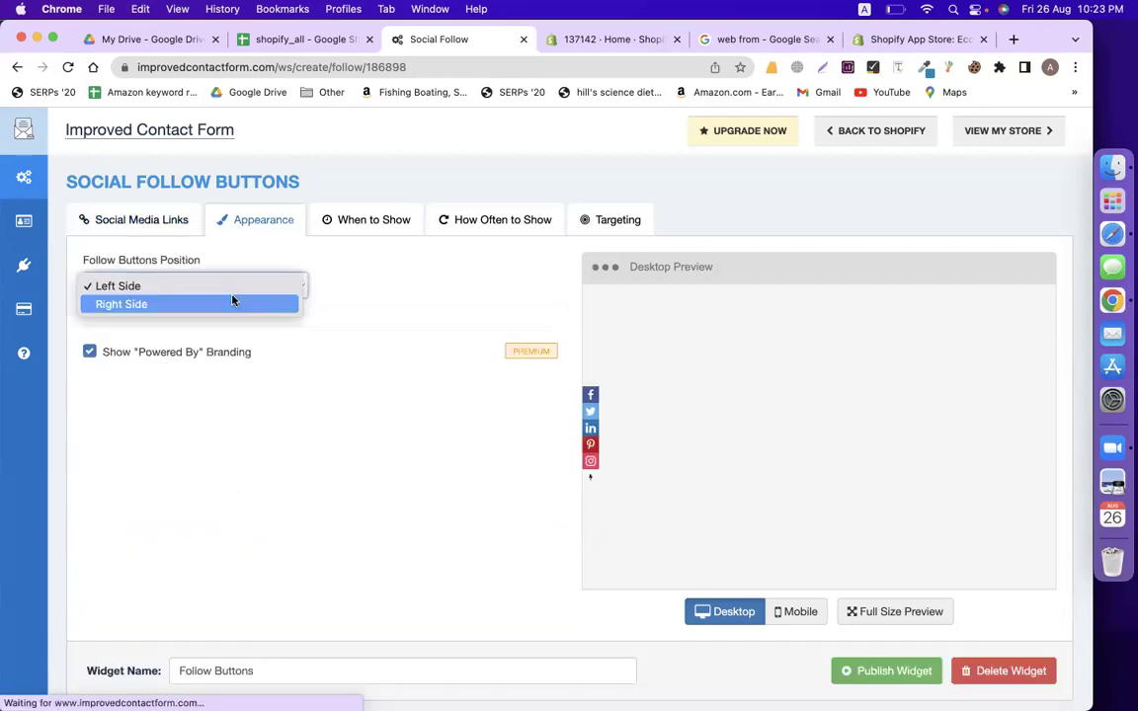
left_click(193, 311)
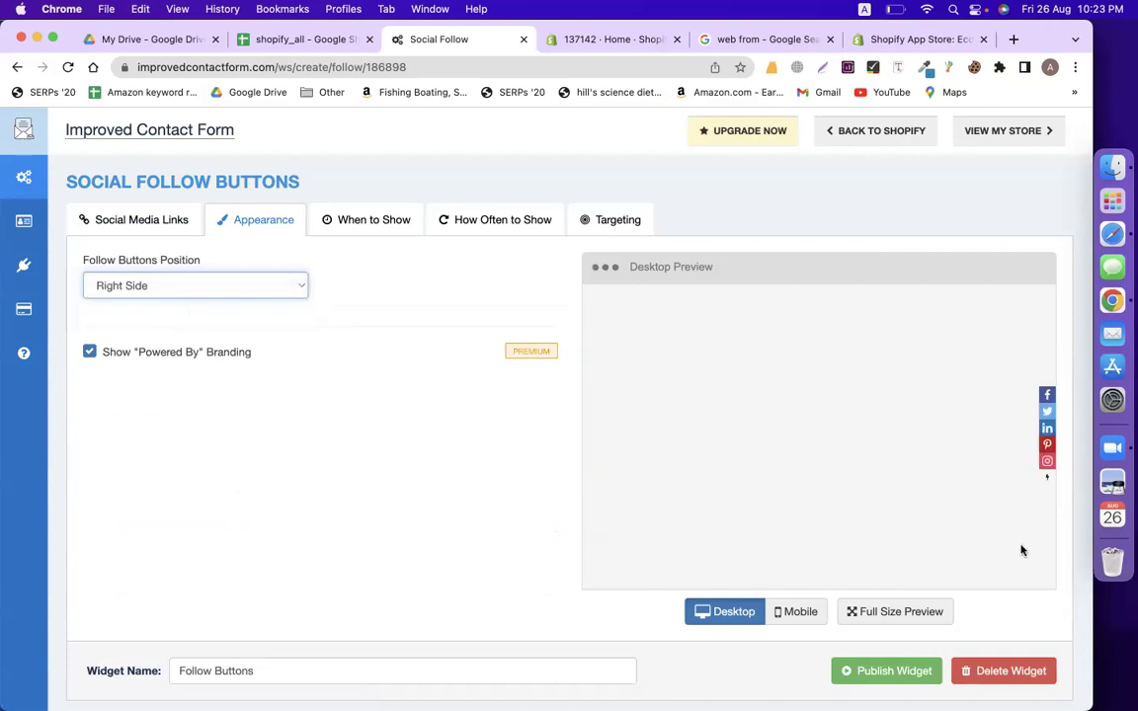
left_click(262, 288)
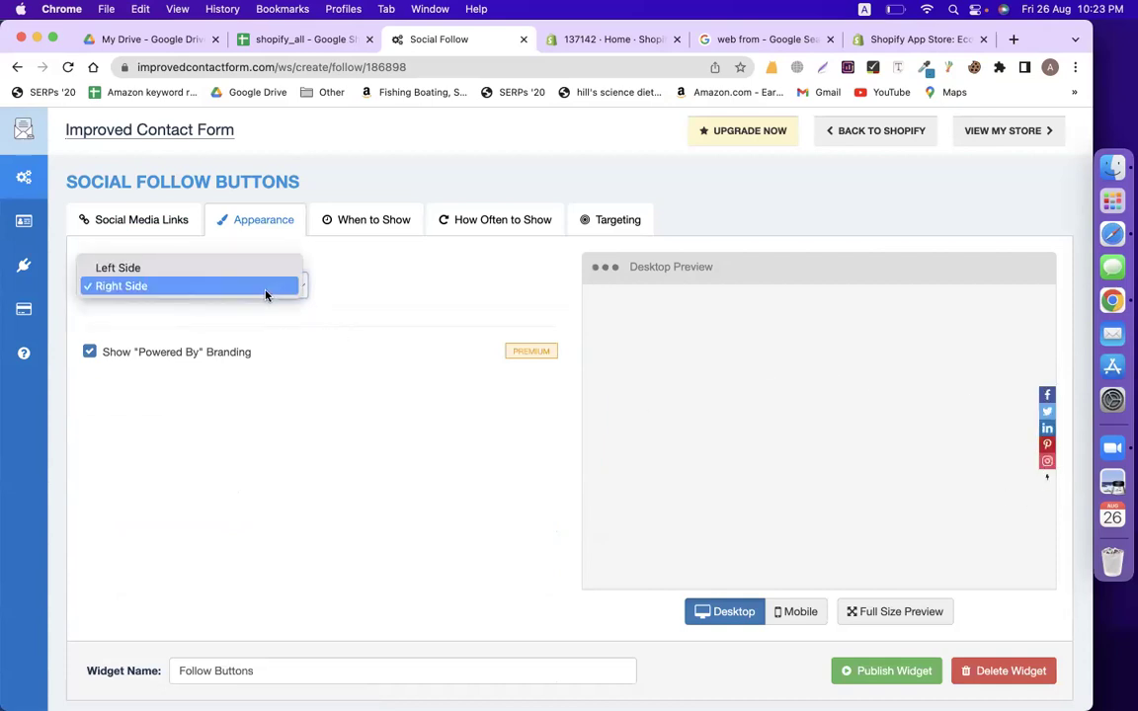
left_click(178, 267)
Review When to Show, How Often to Show and Targeting (keeping Show), then publish the widget
left_click(384, 225)
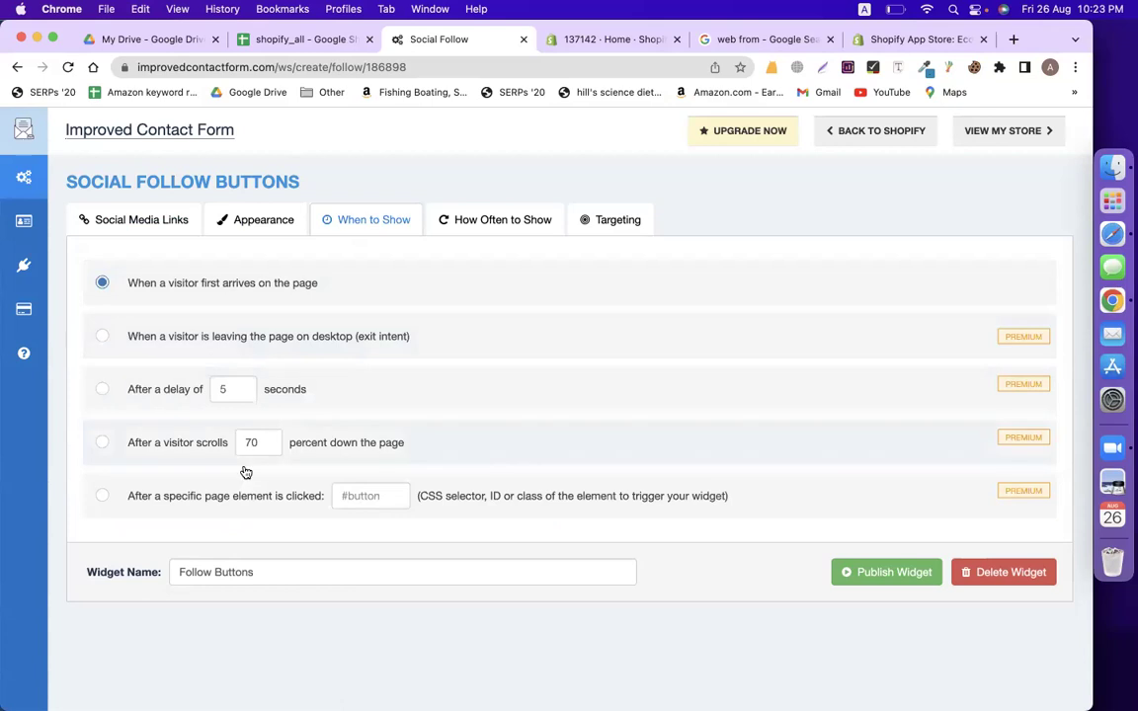
left_click(538, 220)
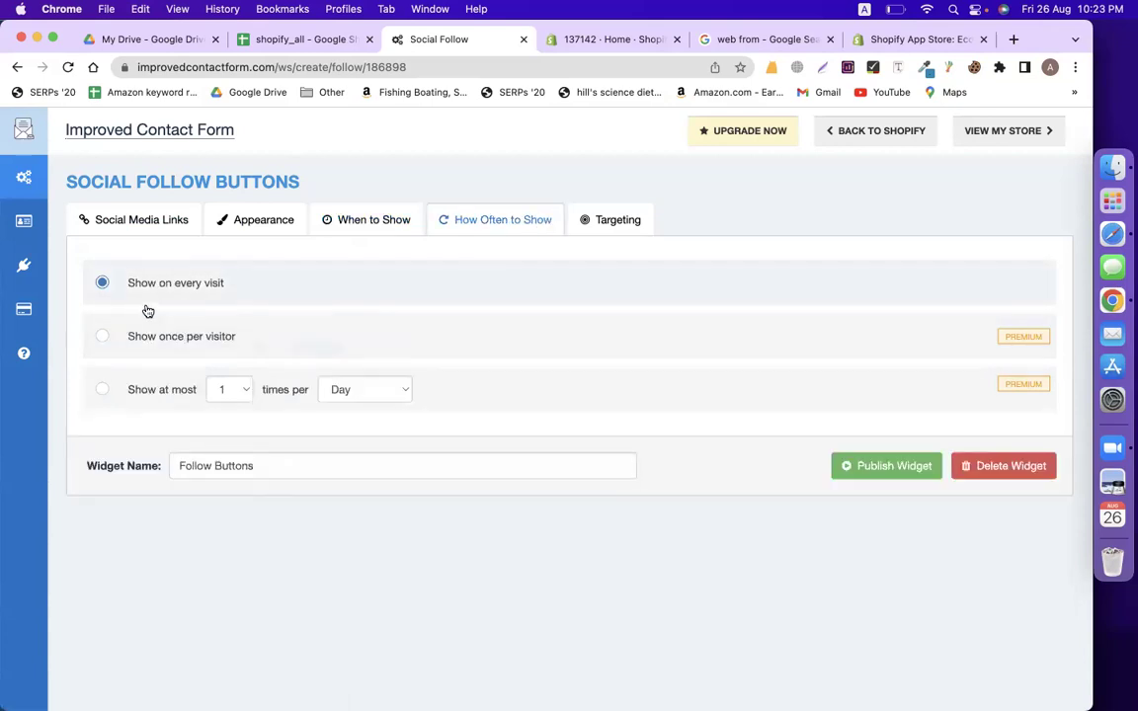
left_click(597, 222)
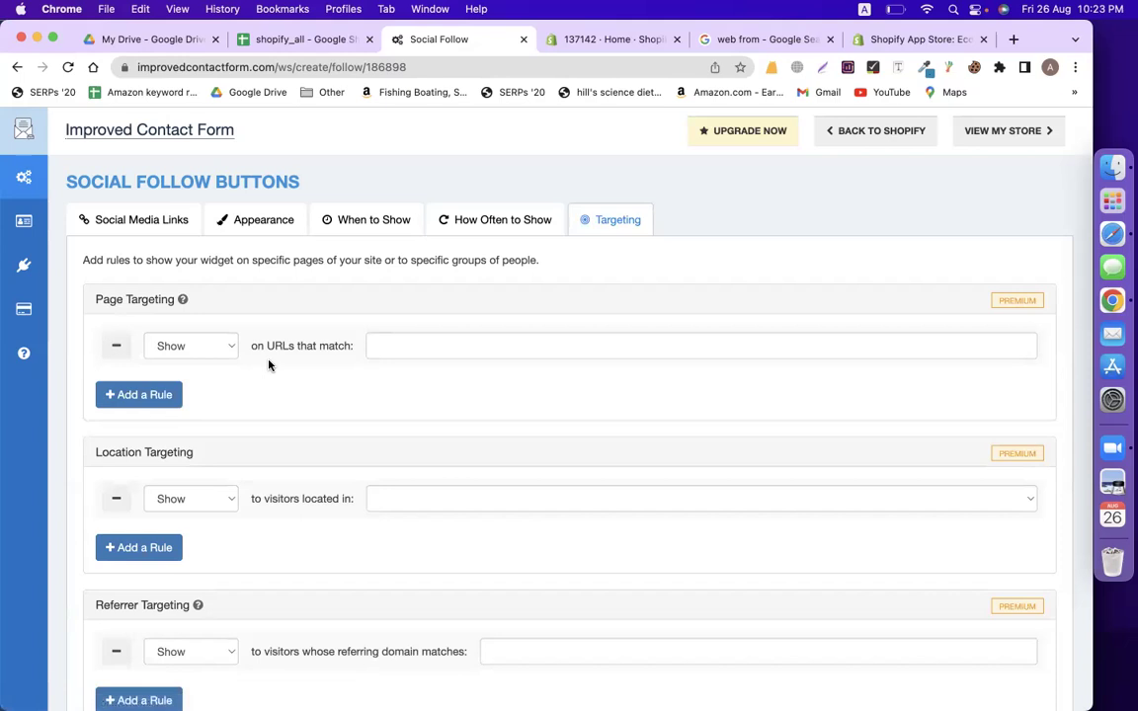
left_click(171, 347)
left_click(192, 347)
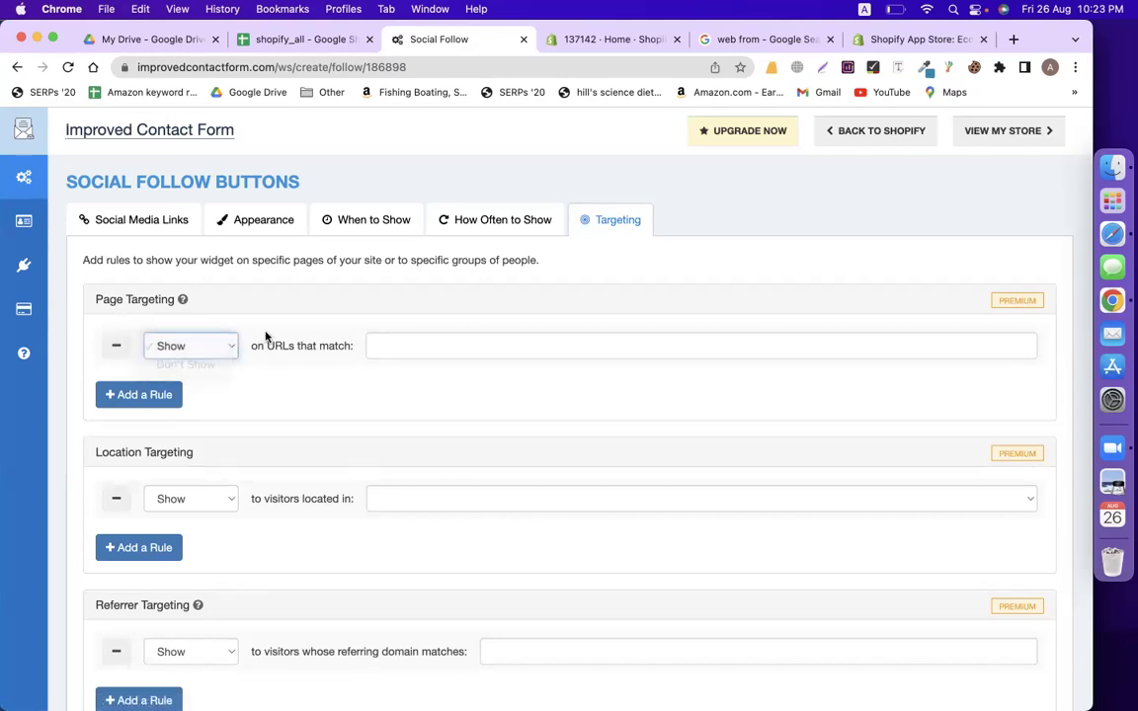
left_click(403, 336)
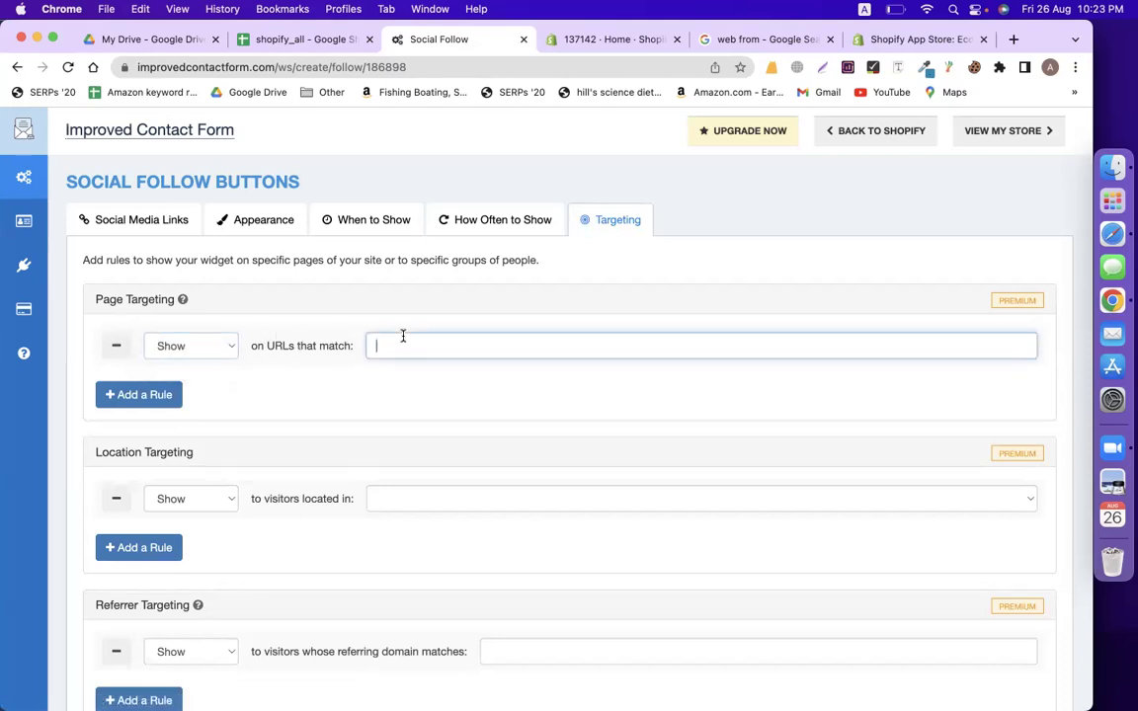
triple_click(1001, 300)
scroll(870, 357, "down", 5)
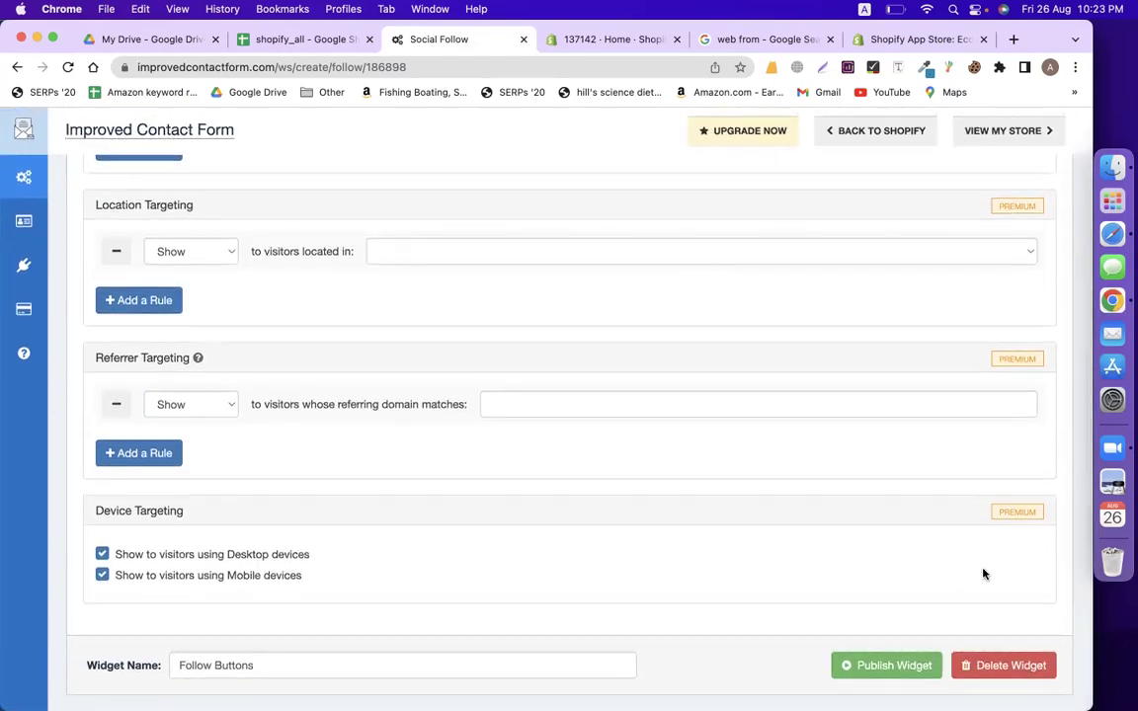
left_click(863, 665)
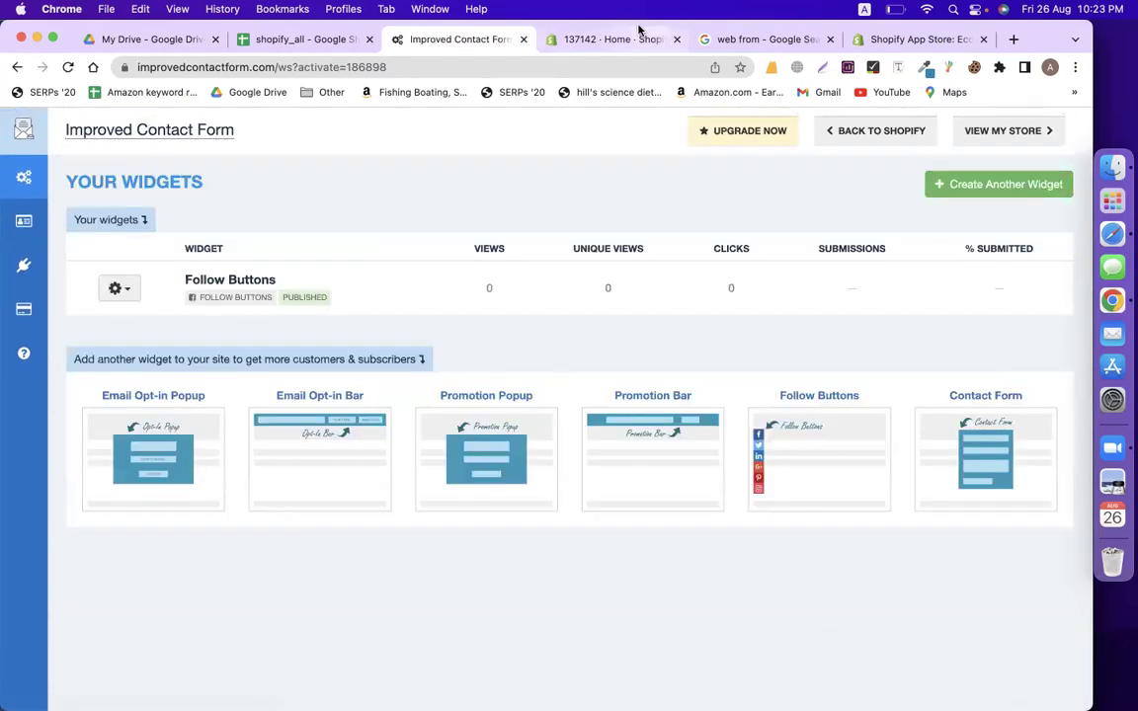
Open the online store in a new tab, scroll its homepage and dismiss the password preview bar
left_click(604, 40)
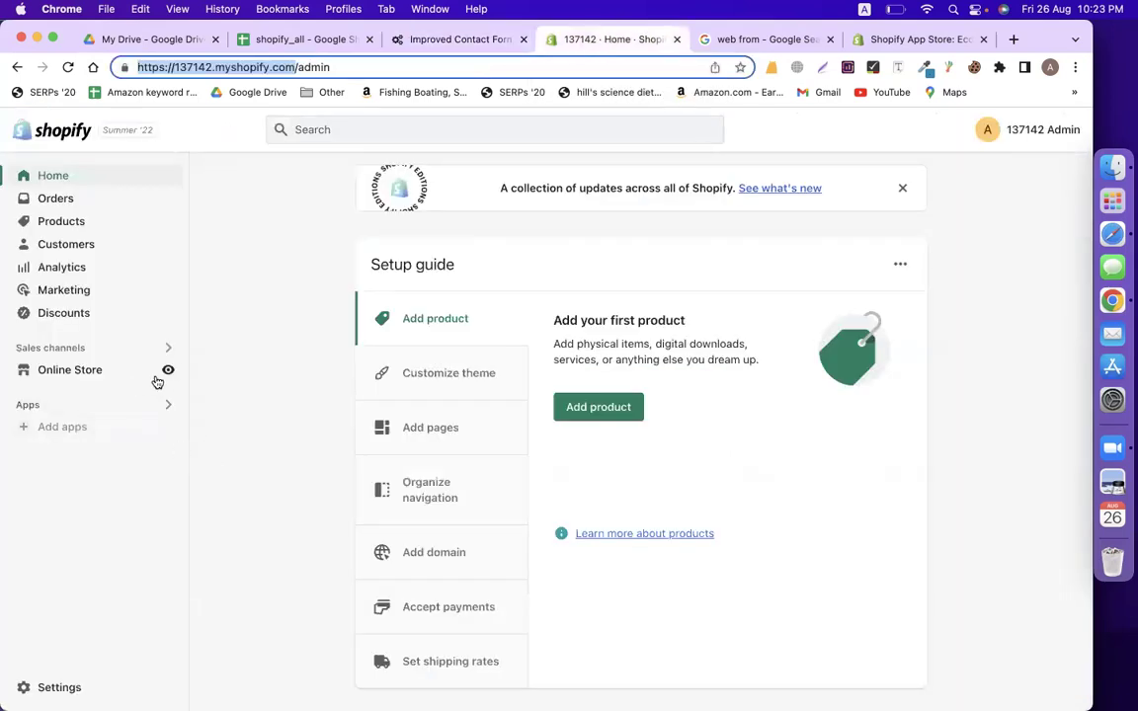
left_click(168, 369)
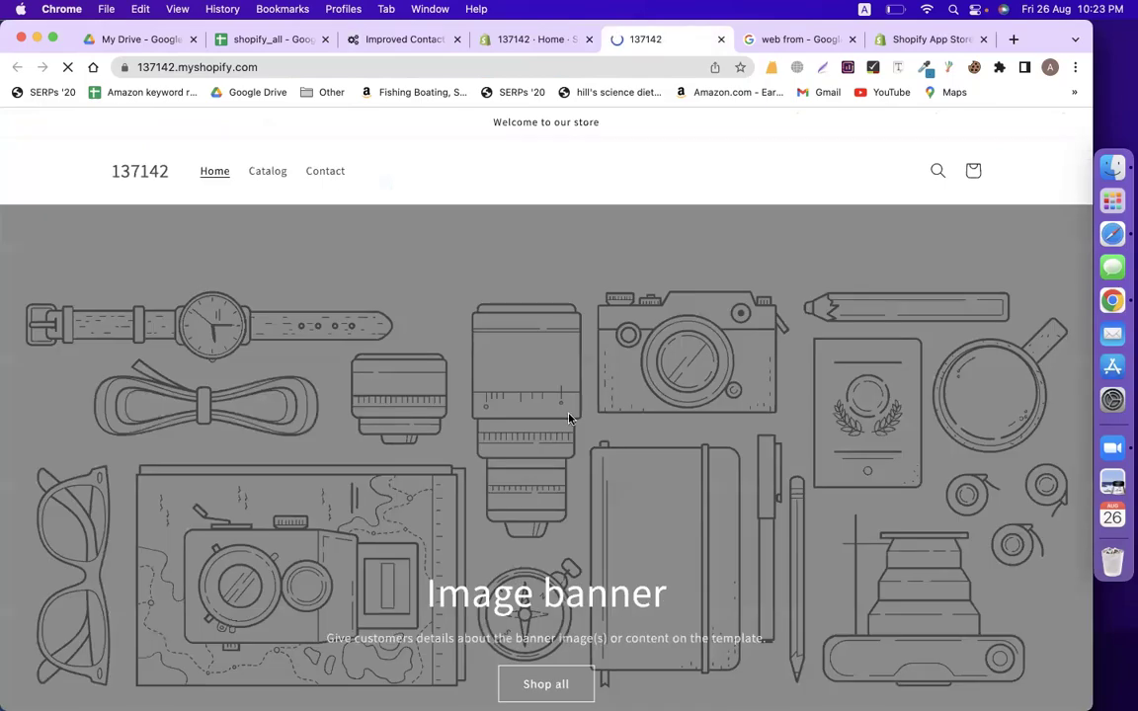
scroll(569, 419, "down", 1)
scroll(569, 418, "down", 5)
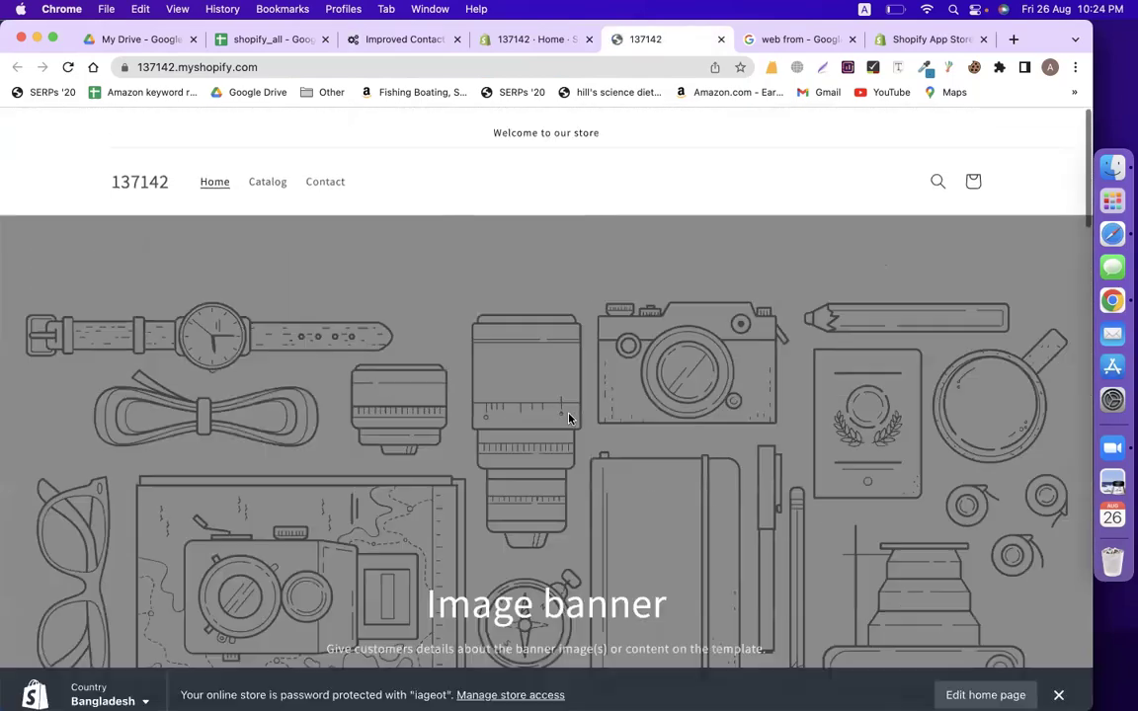
scroll(569, 413, "down", 2)
scroll(569, 414, "down", 10)
scroll(569, 419, "down", 4)
scroll(570, 421, "down", 6)
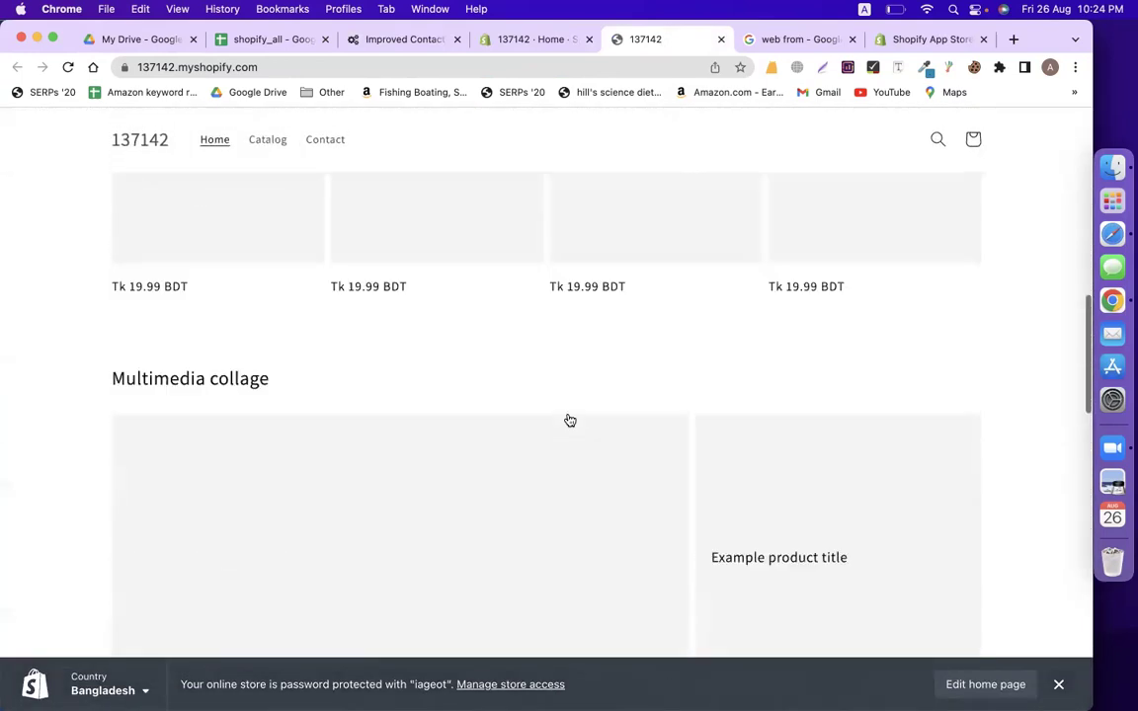
scroll(527, 387, "down", 4)
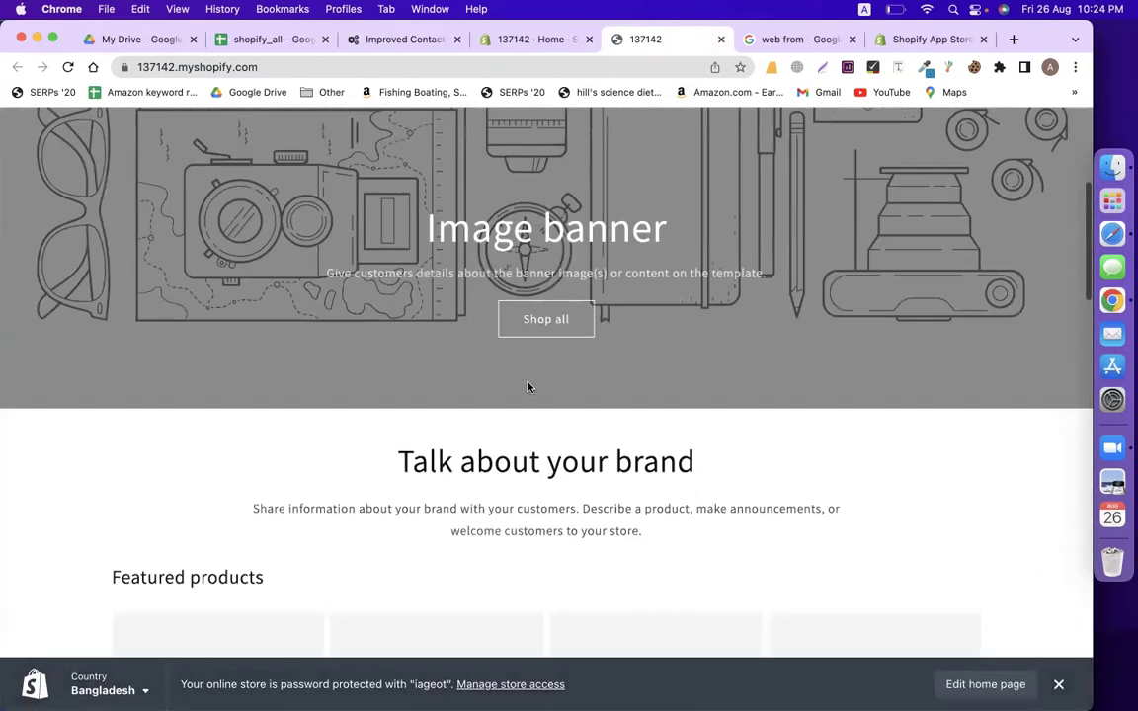
left_click(1058, 688)
Reload the storefront to check for the Follow Buttons widget, then return to the widget dashboard
left_click(521, 40)
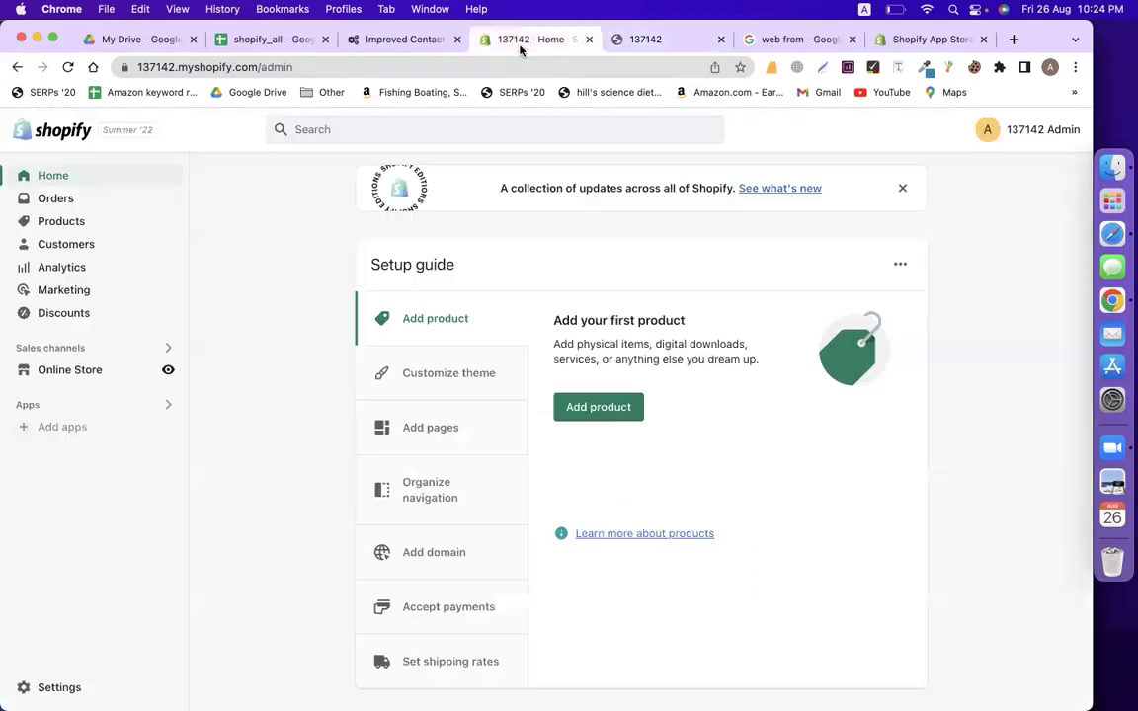
left_click_drag(400, 39, 523, 40)
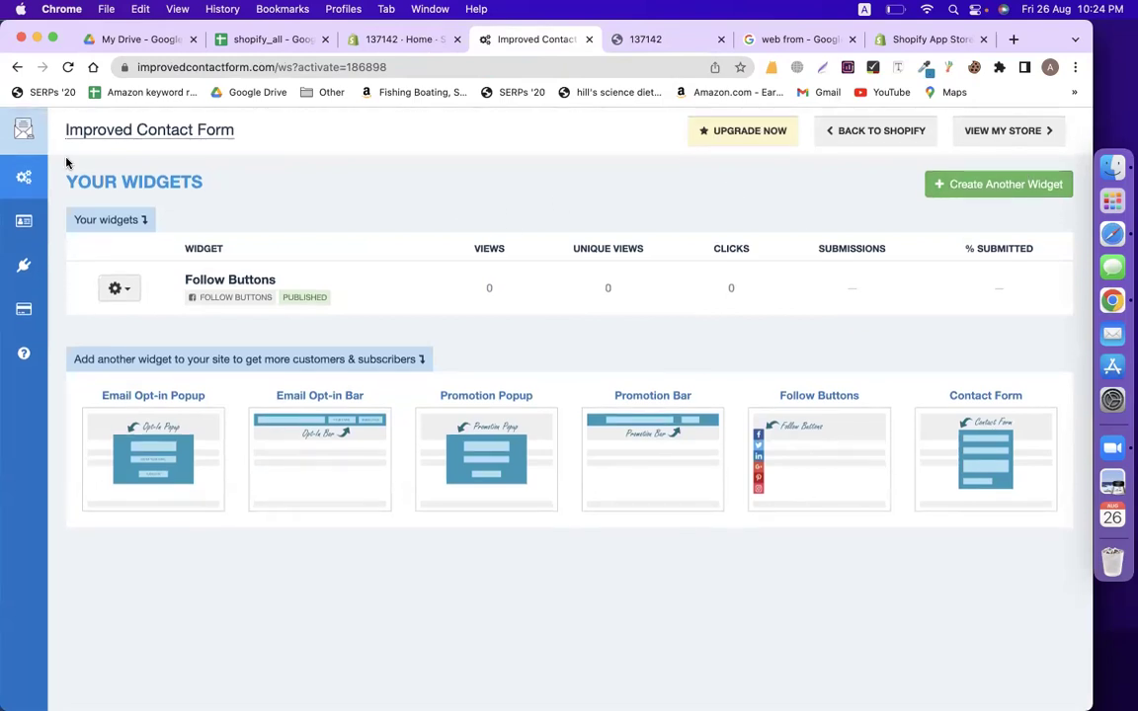
left_click(642, 39)
scroll(82, 293, "up", 5)
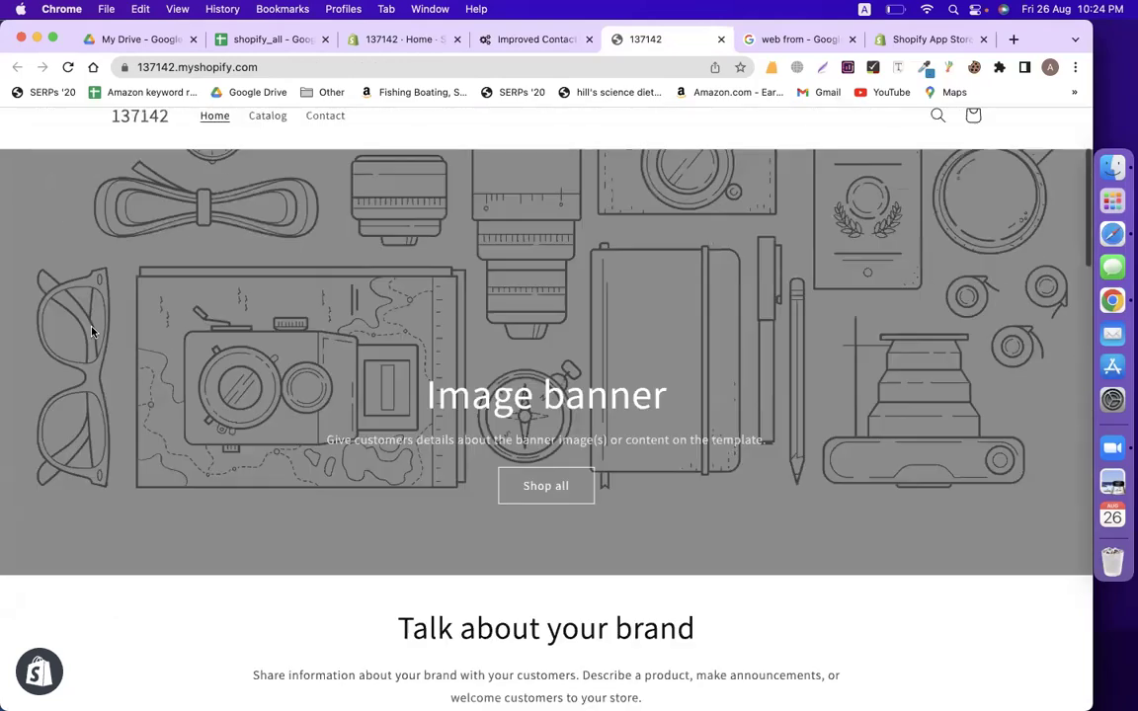
left_click(68, 66)
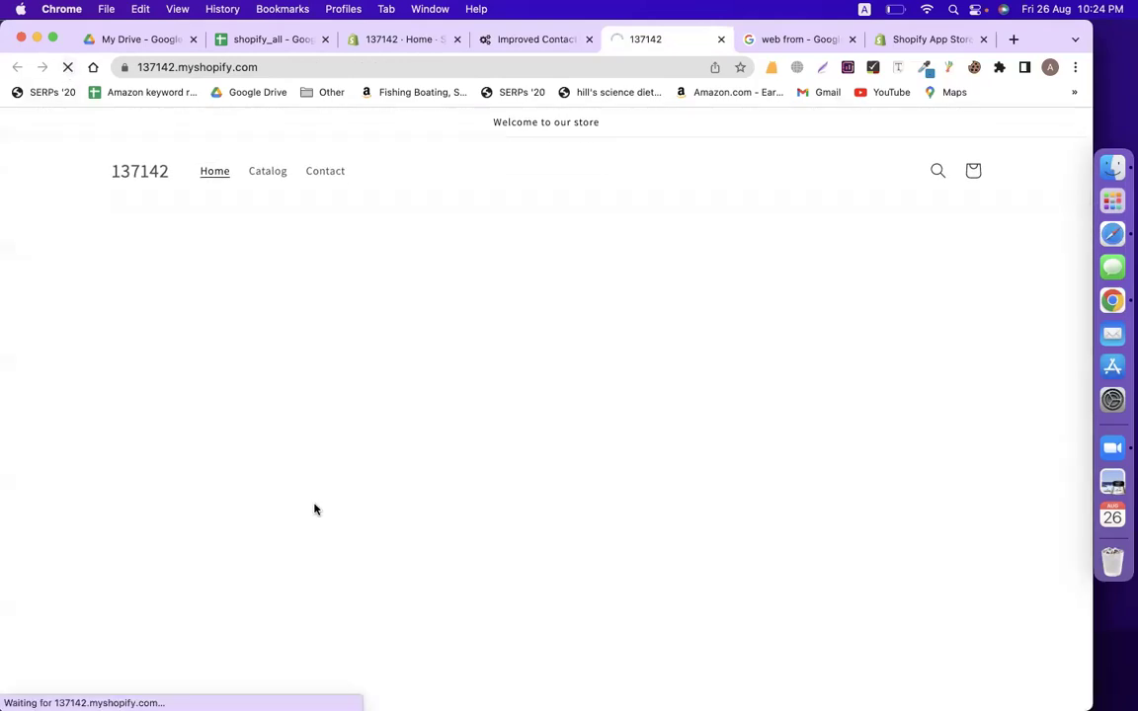
scroll(445, 370, "down", 20)
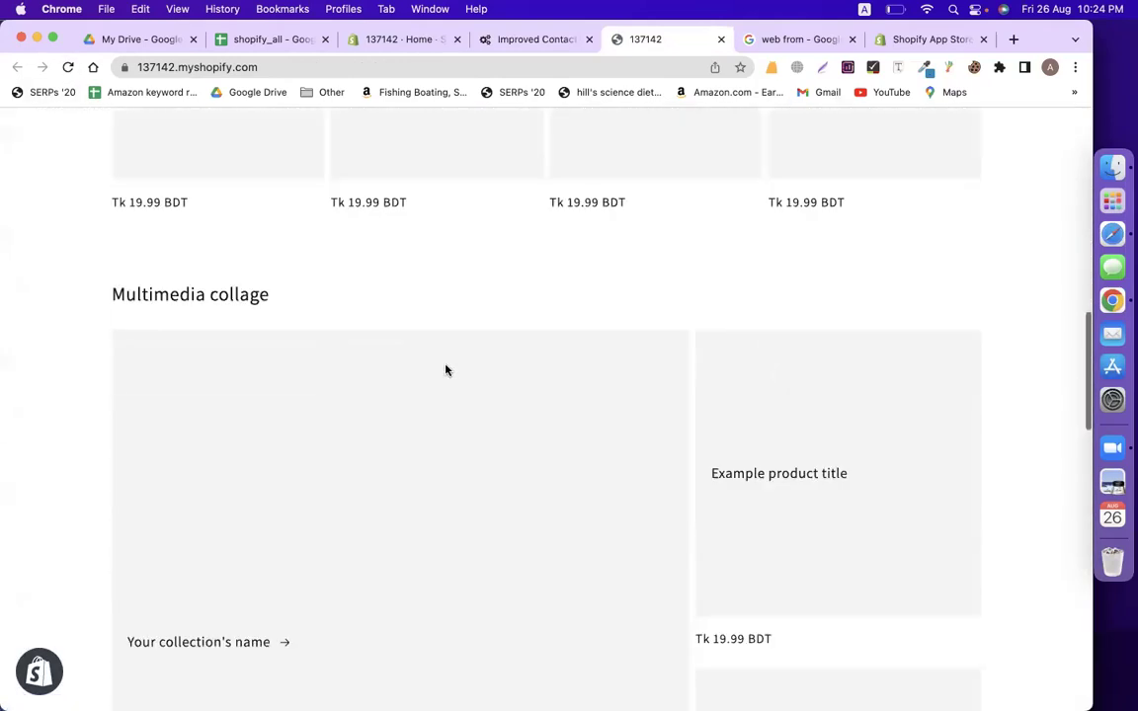
scroll(446, 369, "up", 20)
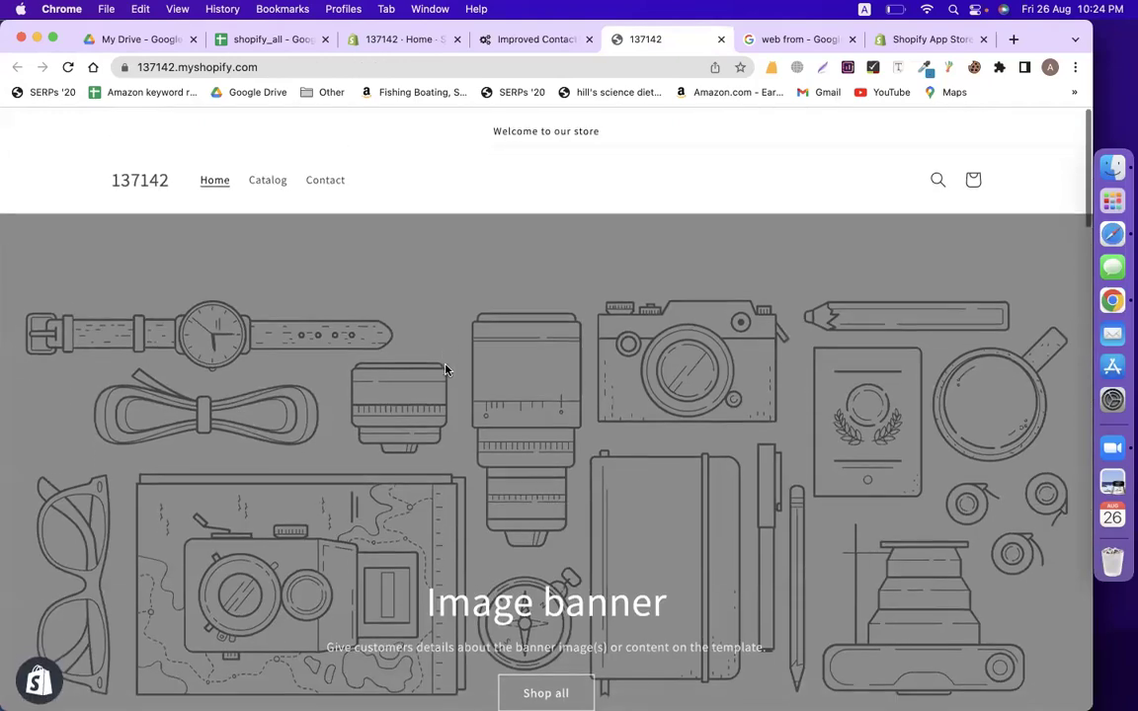
scroll(442, 448, "down", 3)
scroll(442, 447, "down", 5)
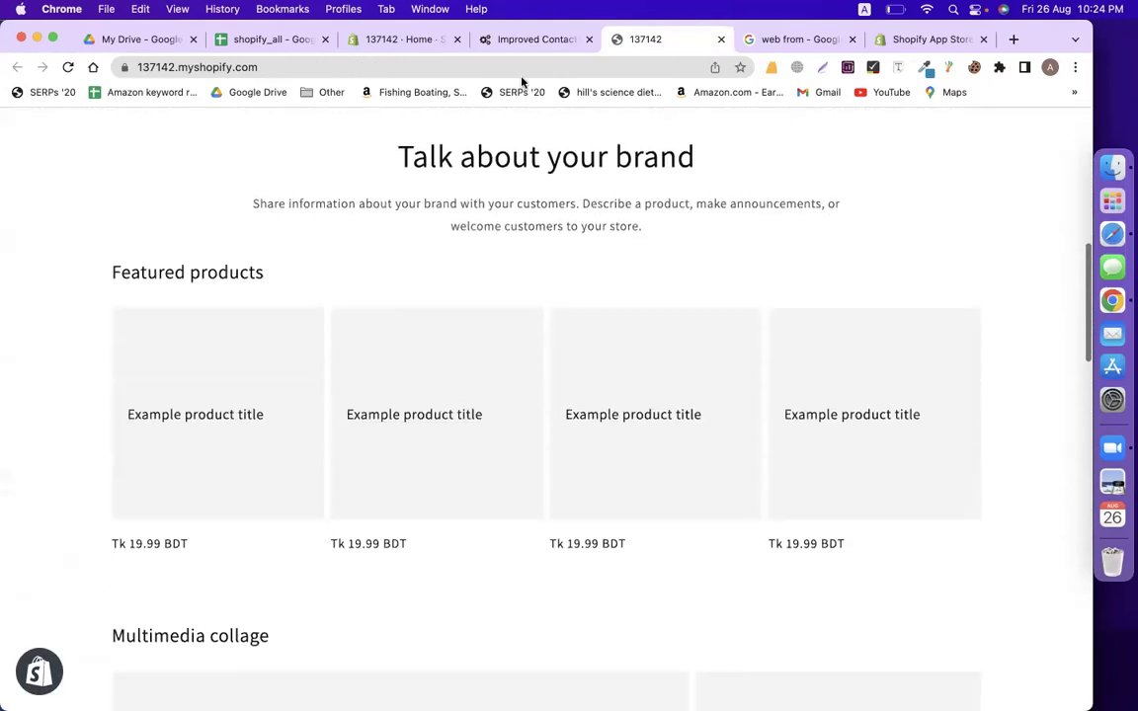
left_click(511, 47)
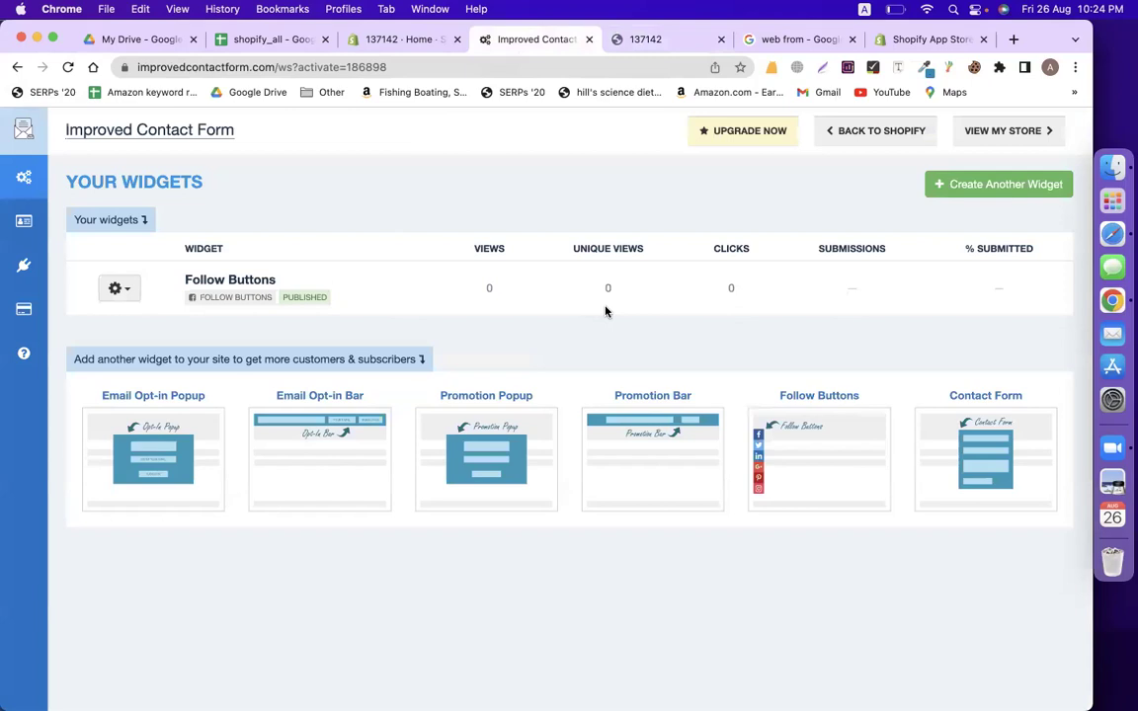
Edit Follow Buttons, step through Appearance, When to Show, How Often and Targeting, and republish
left_click(116, 288)
left_click(139, 315)
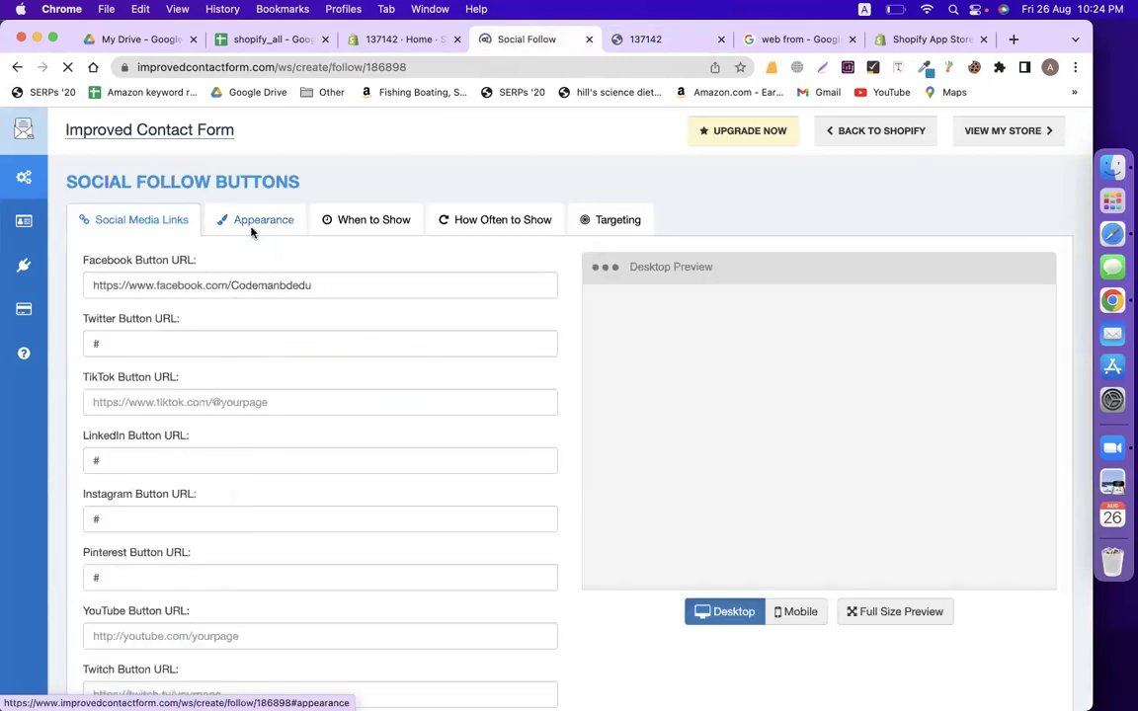
left_click(255, 227)
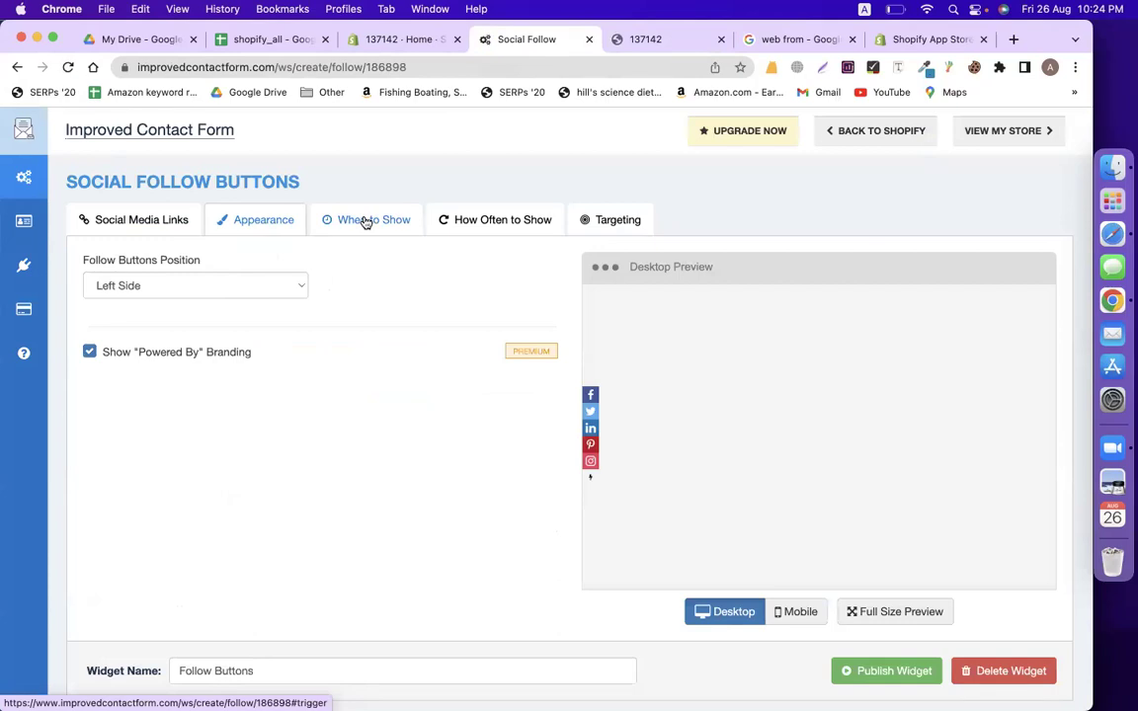
left_click(367, 222)
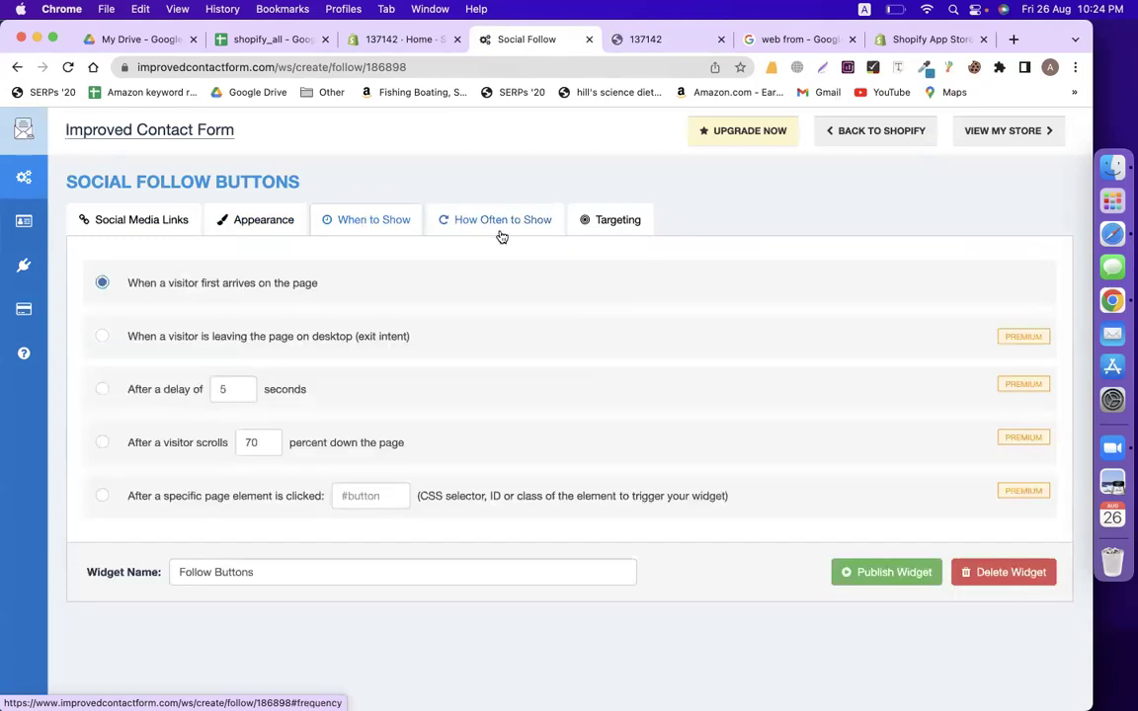
left_click(466, 228)
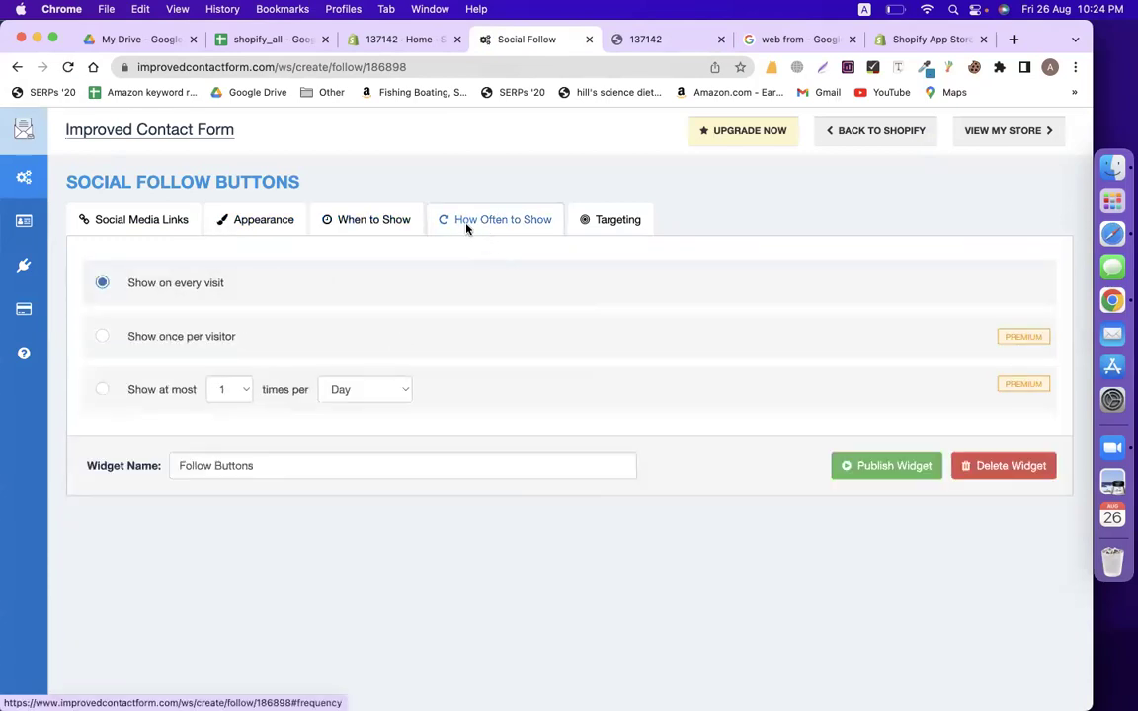
left_click(593, 221)
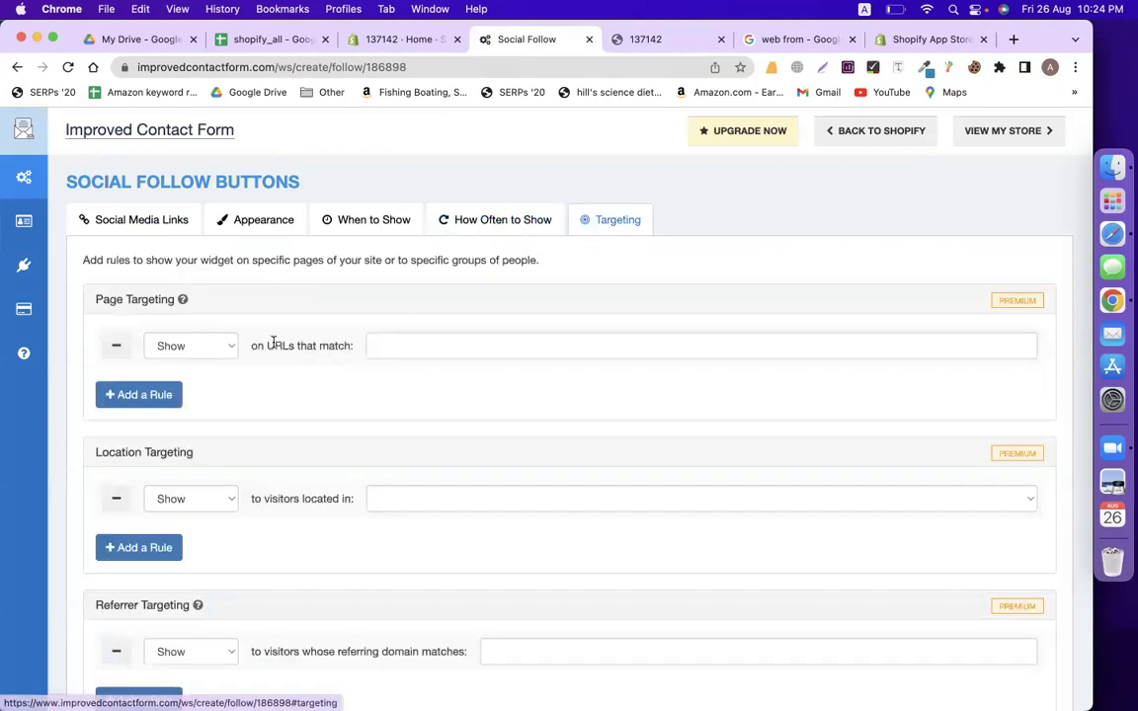
scroll(512, 375, "down", 5)
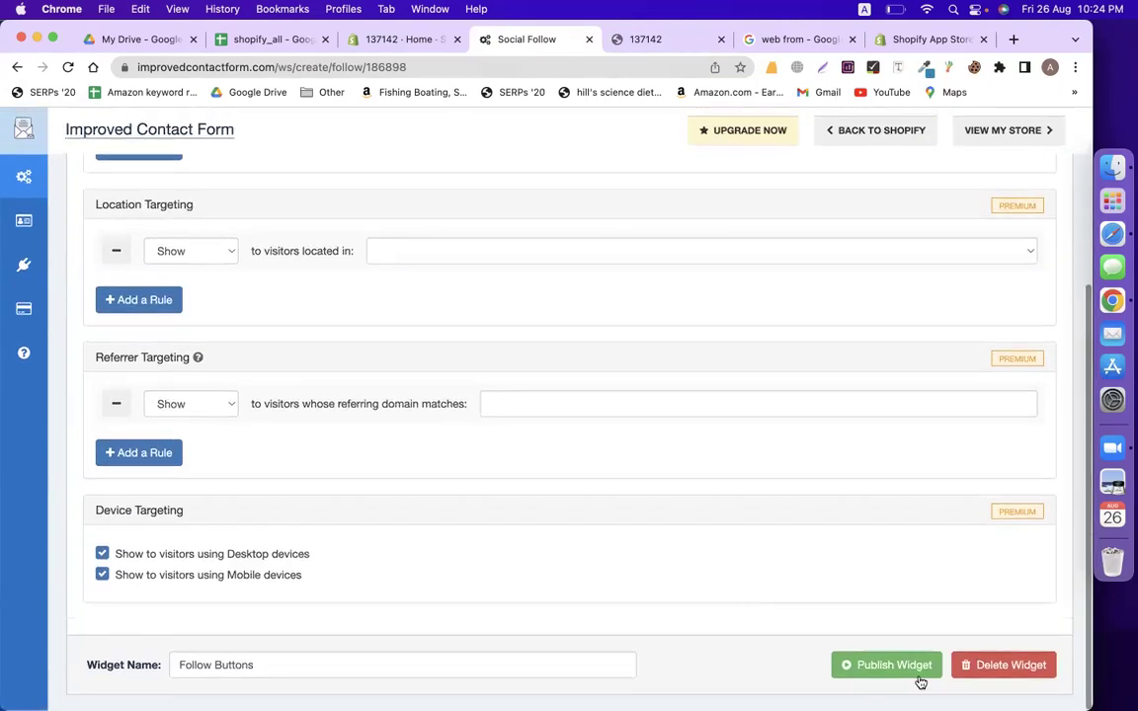
left_click(901, 665)
left_click(652, 40)
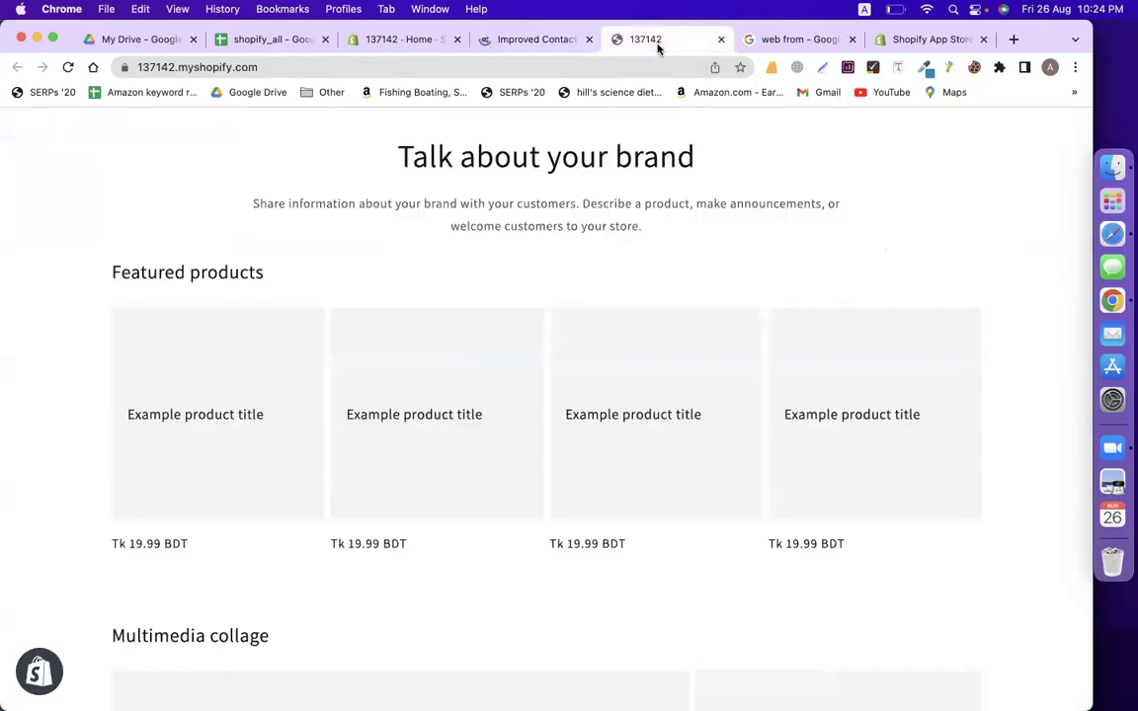
scroll(98, 258, "up", 10)
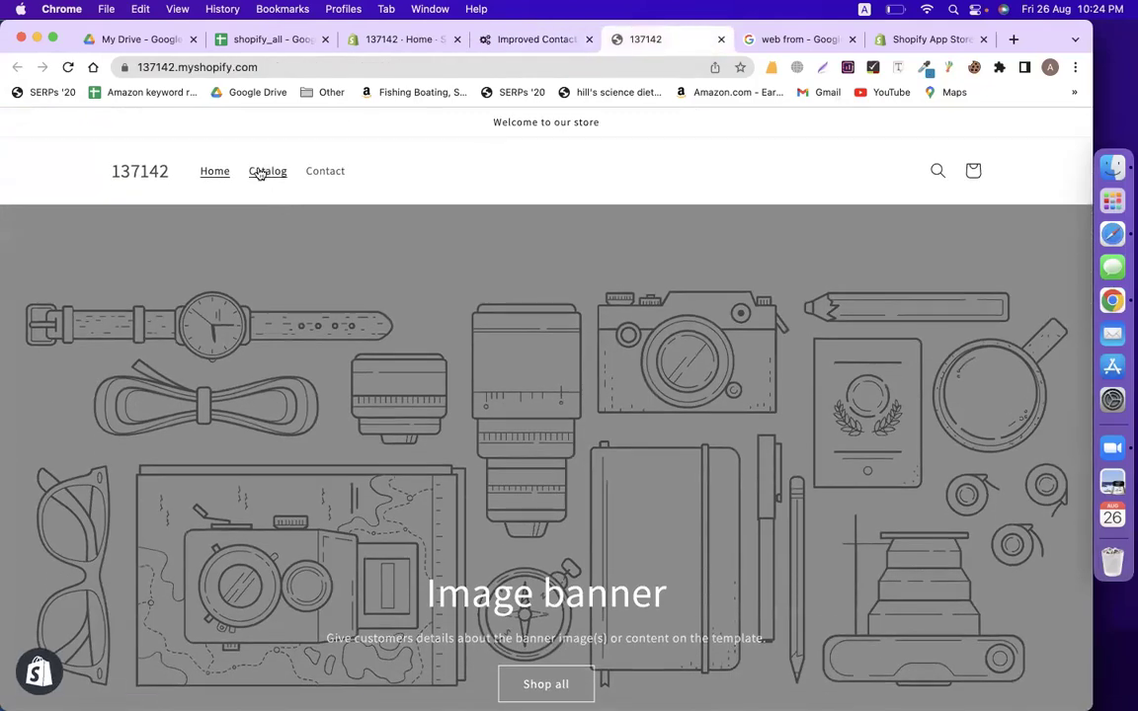
left_click(260, 172)
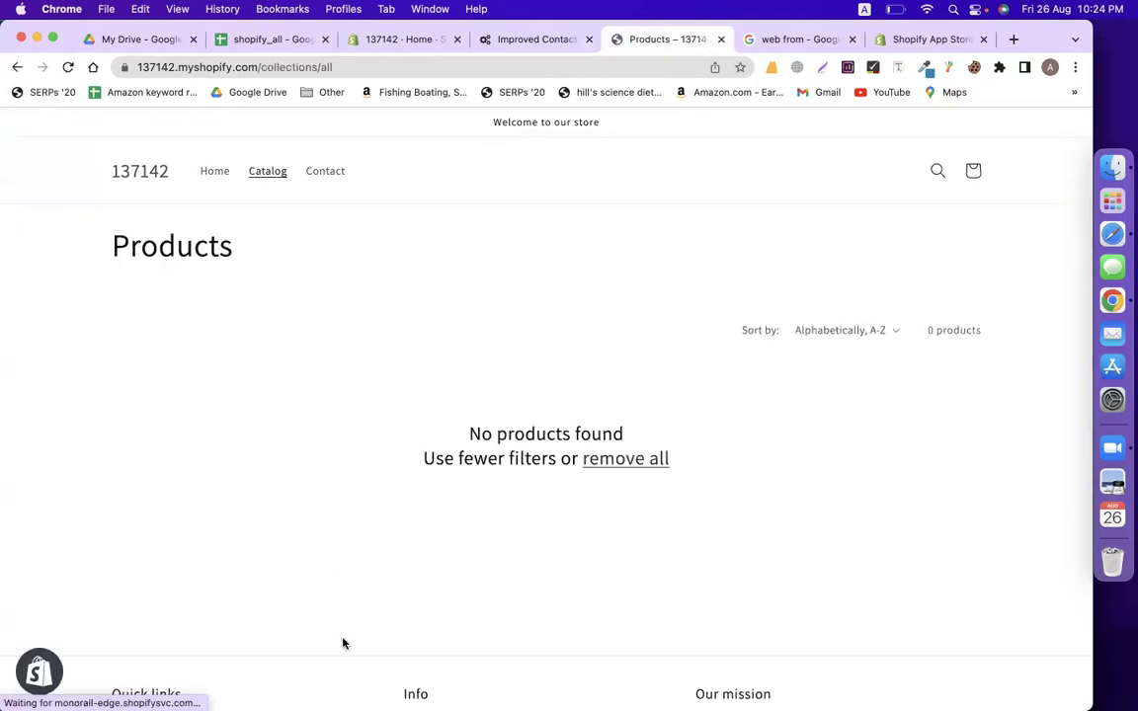
scroll(431, 453, "down", 5)
scroll(432, 453, "up", 5)
left_click(331, 172)
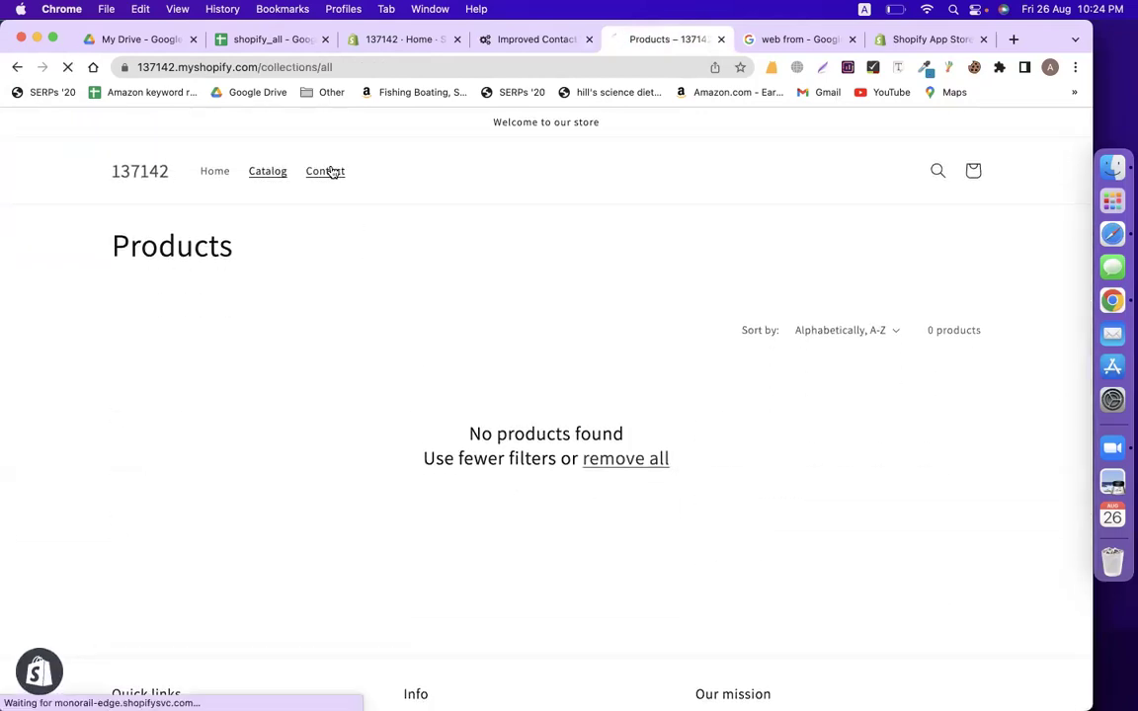
left_click(225, 175)
scroll(495, 368, "down", 10)
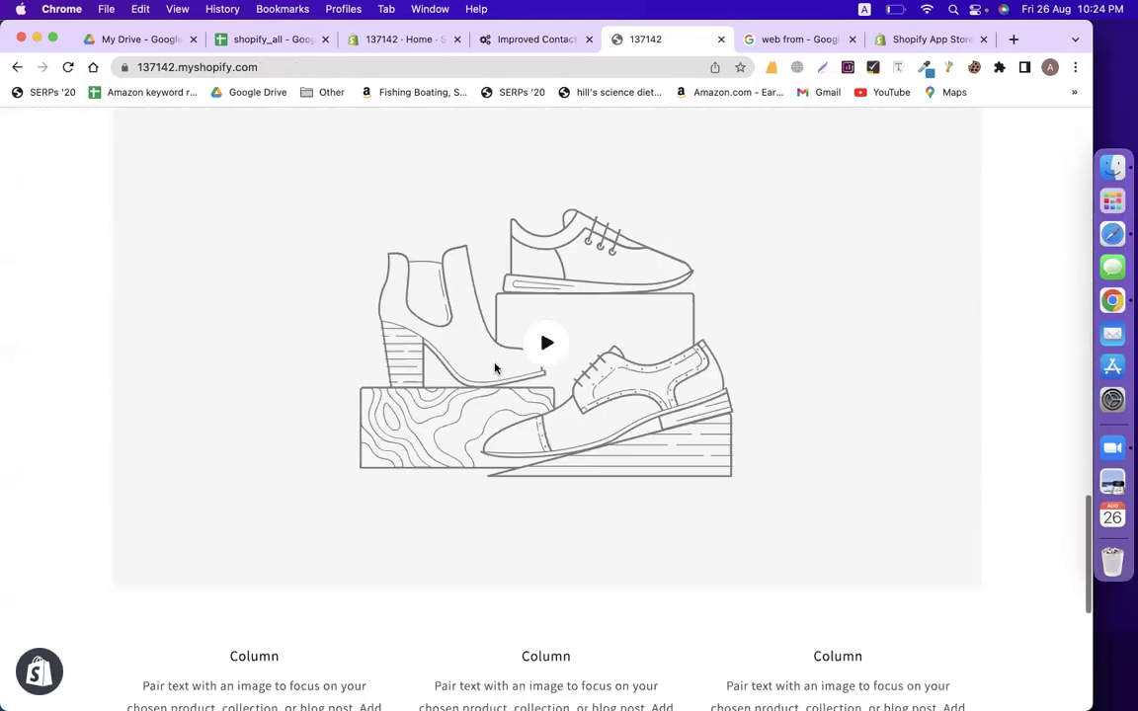
left_click(513, 41)
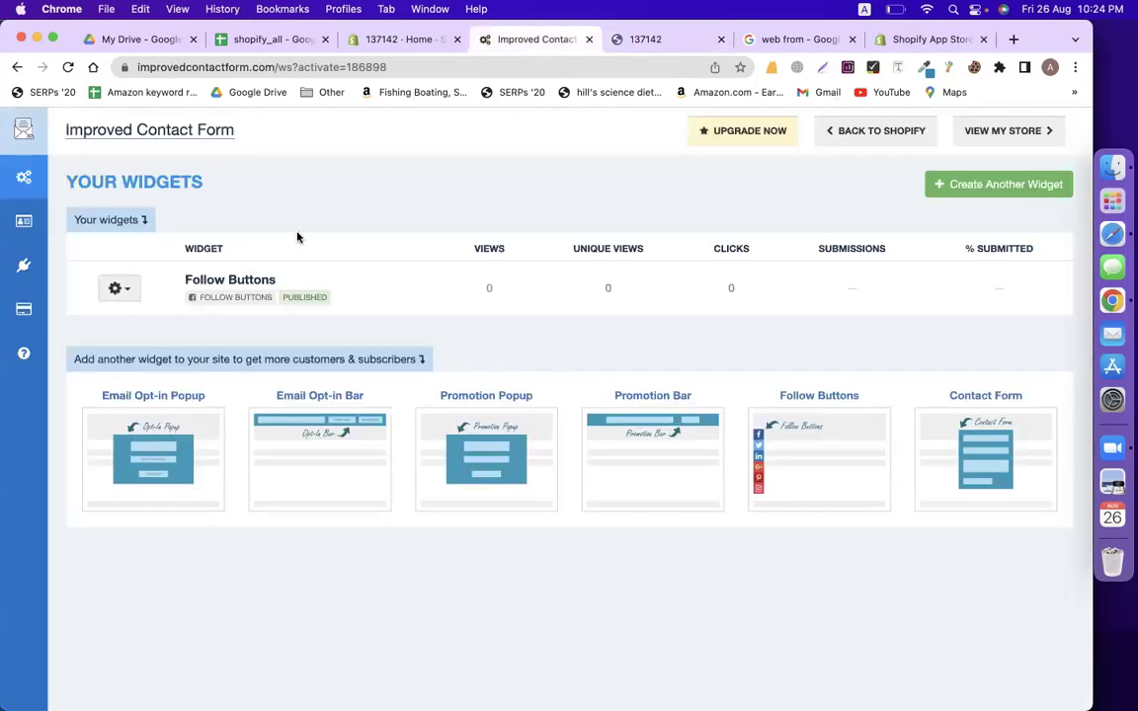
left_click(1007, 132)
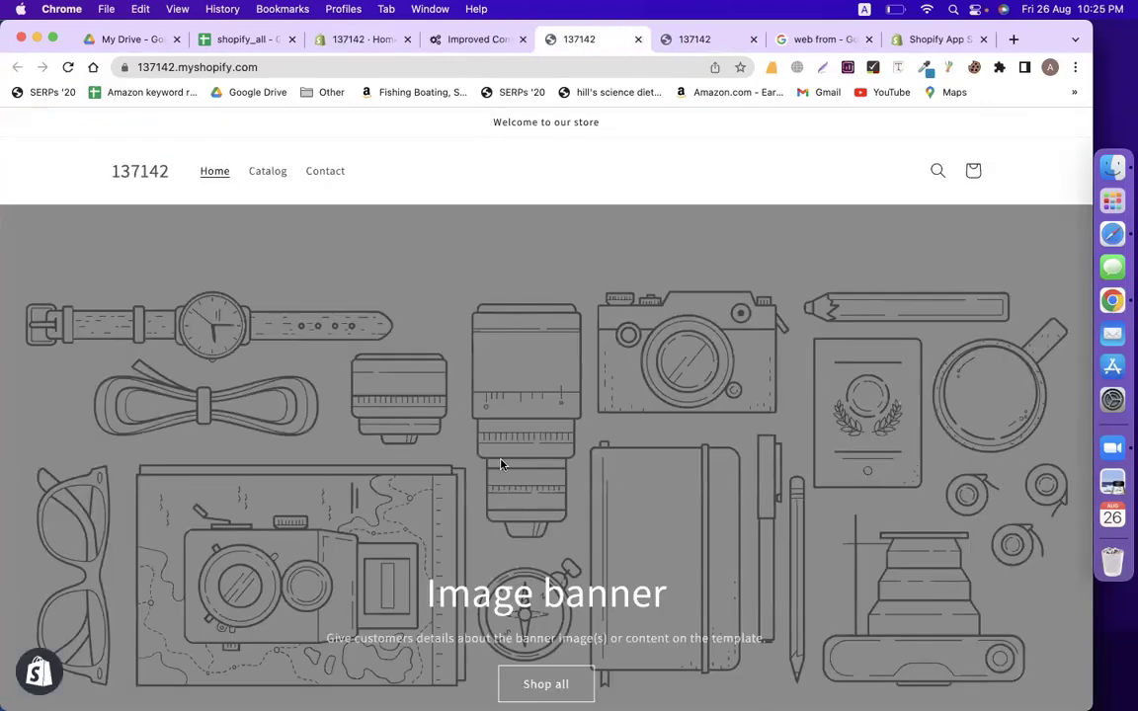
scroll(209, 397, "down", 20)
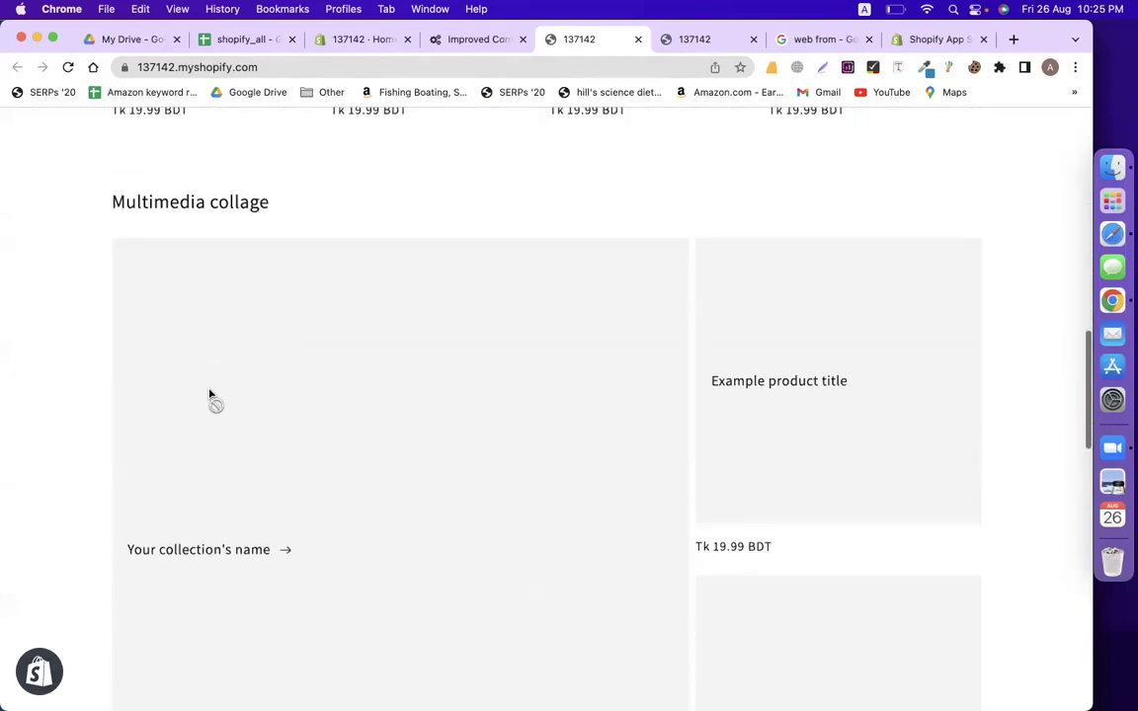
left_click(637, 41)
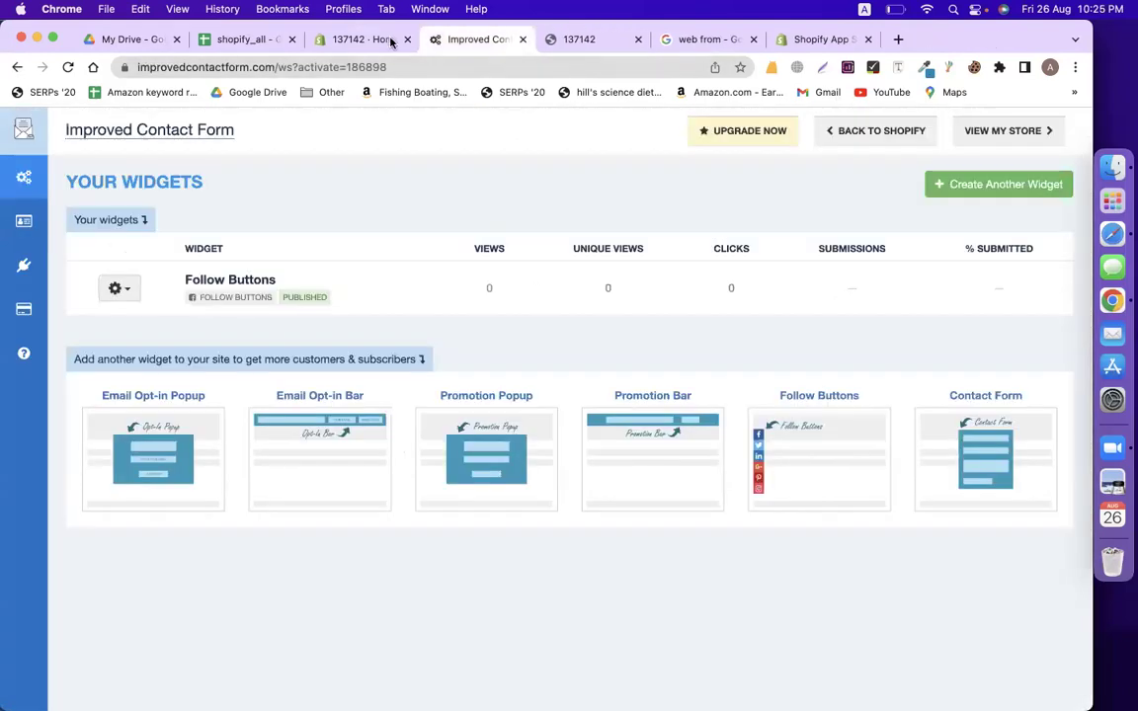
Create another widget, browsing the widget types and choosing Email Opt-In Bar
left_click(974, 185)
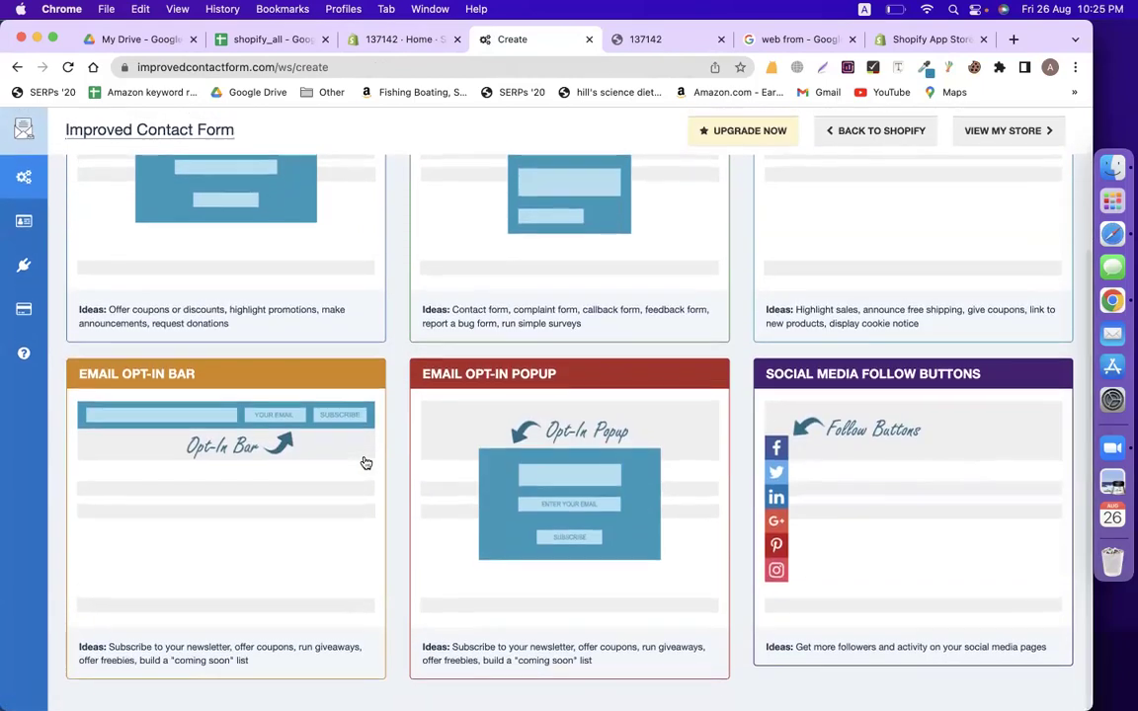
scroll(274, 469, "up", 4)
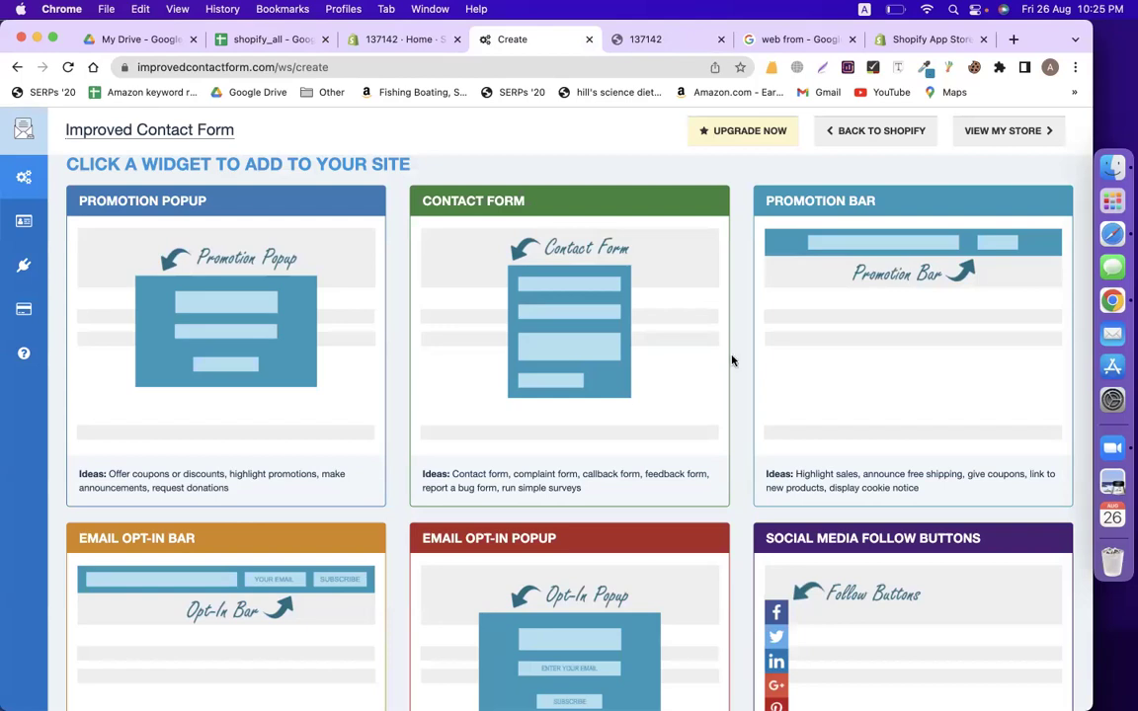
scroll(732, 360, "down", 3)
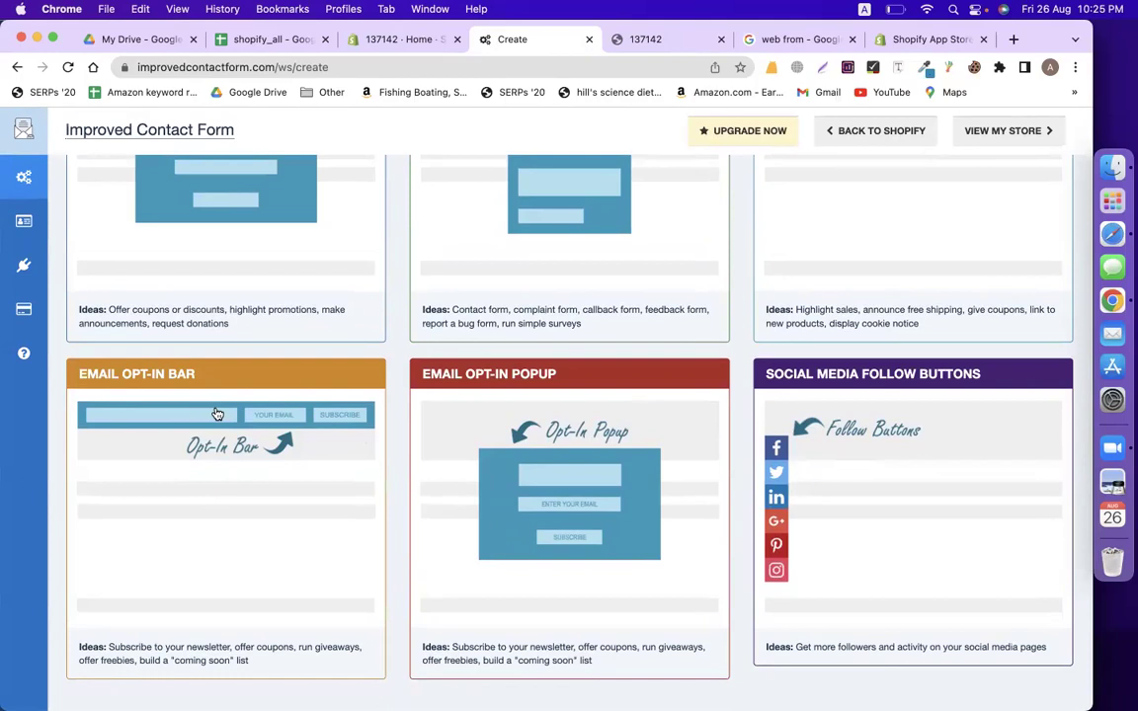
left_click(316, 435)
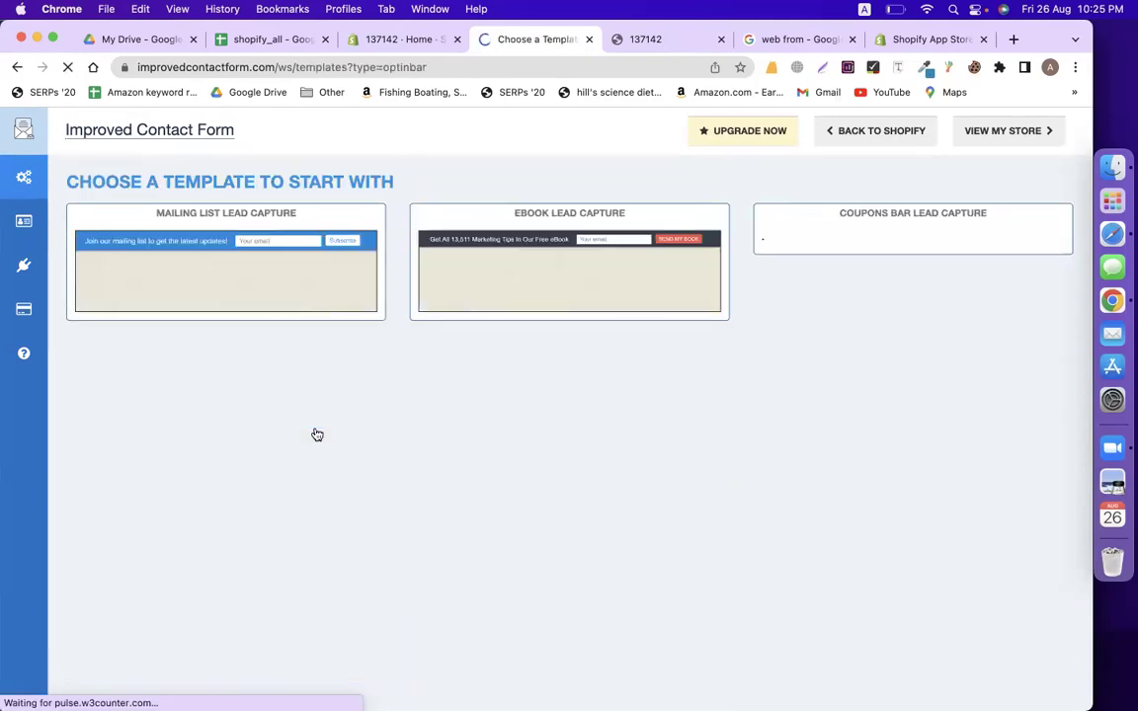
Start from the Ebook Lead Capture template and place the bar at the bottom of the page
left_click(568, 249)
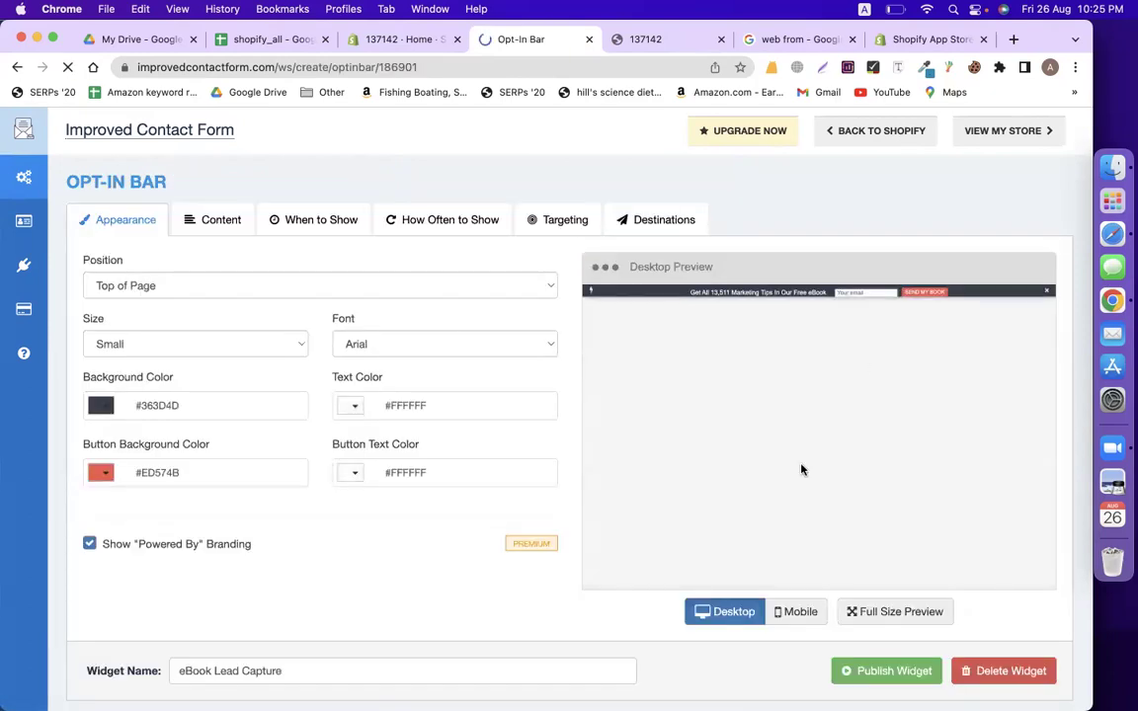
left_click(158, 293)
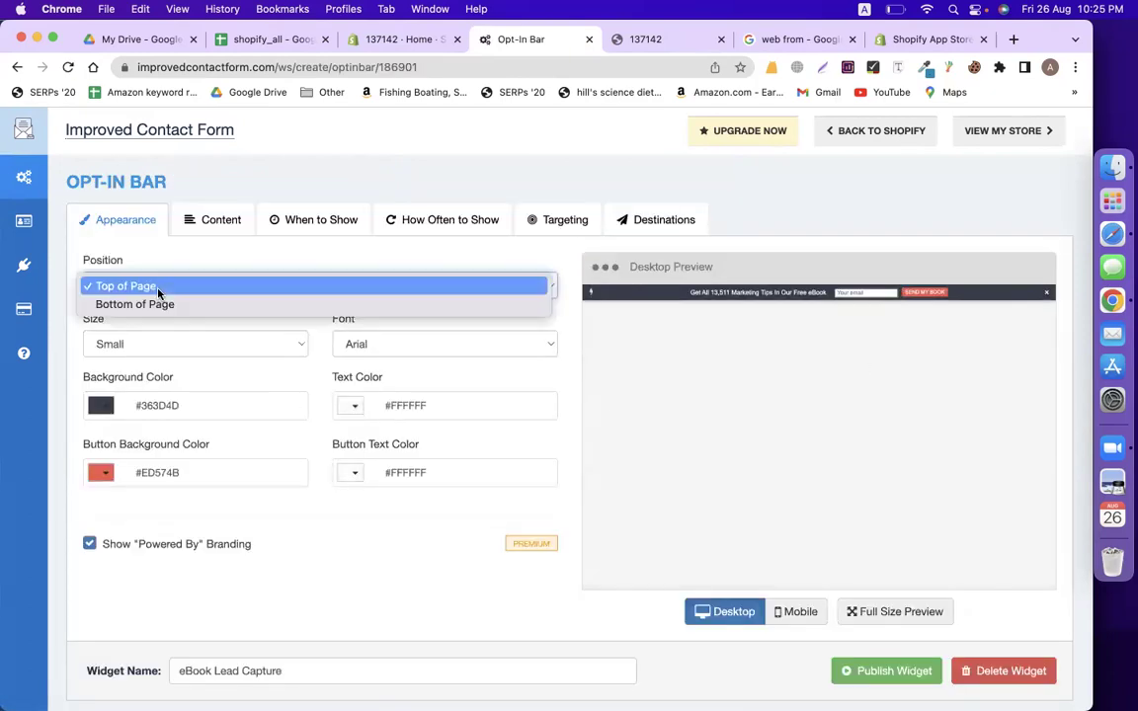
left_click(176, 307)
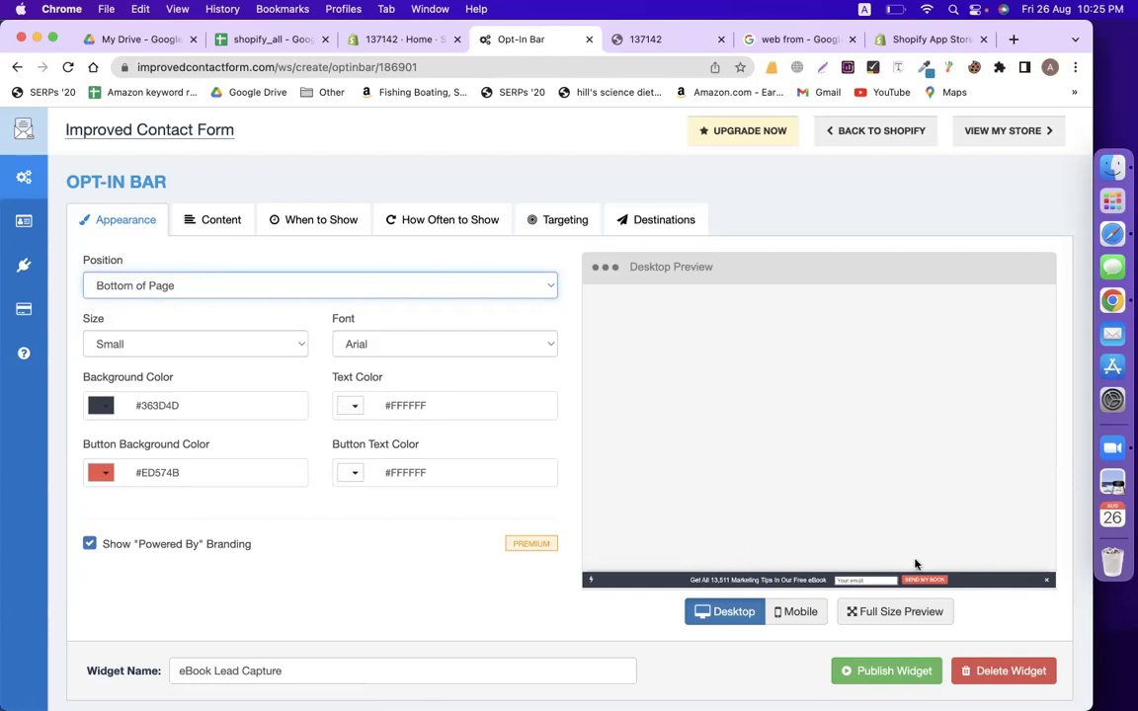
left_click(221, 218)
triple_click(299, 283)
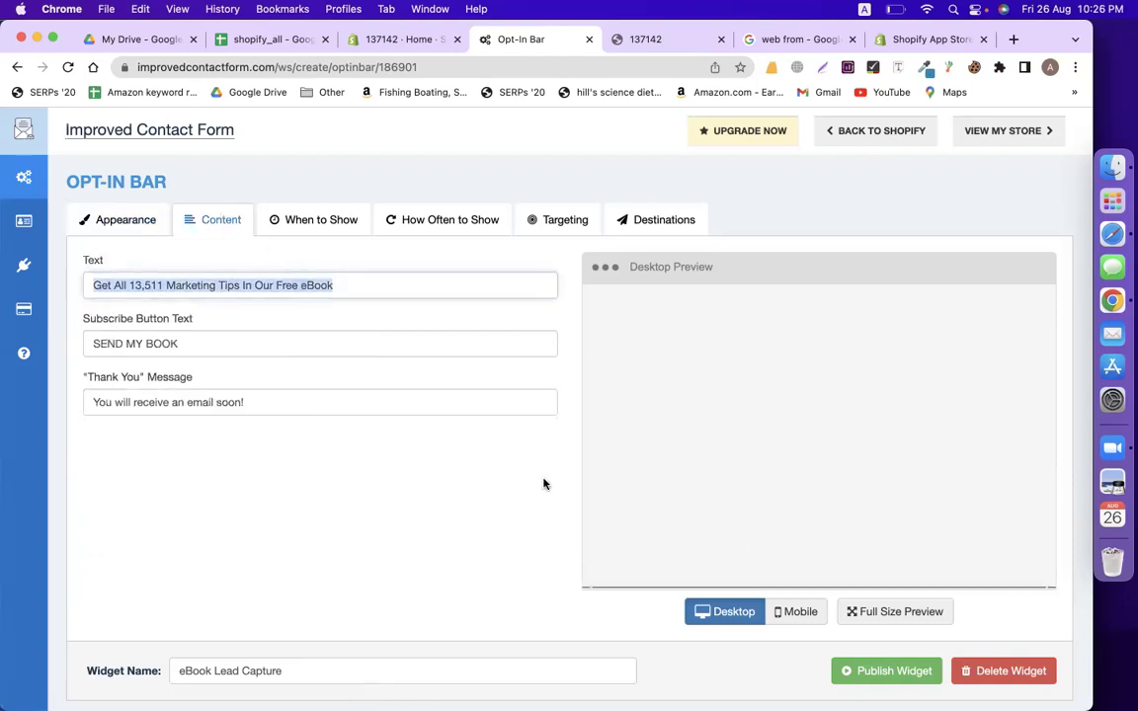
Set the opt-in bar size to Large
left_click(104, 210)
left_click(193, 345)
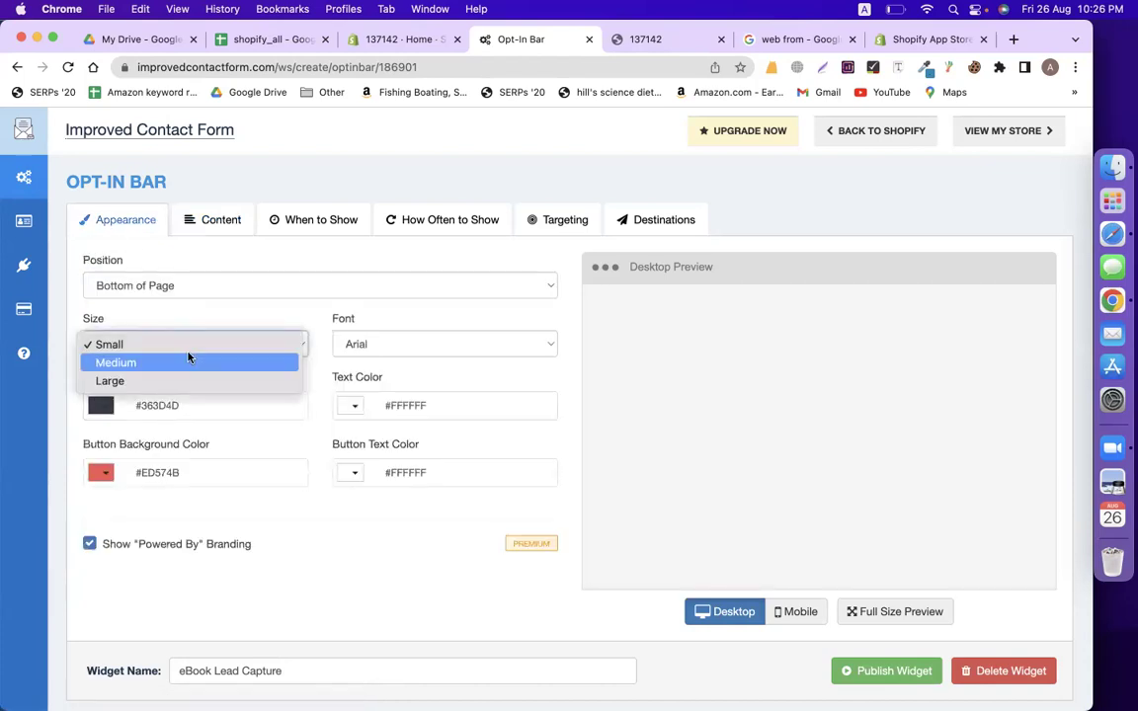
left_click(154, 382)
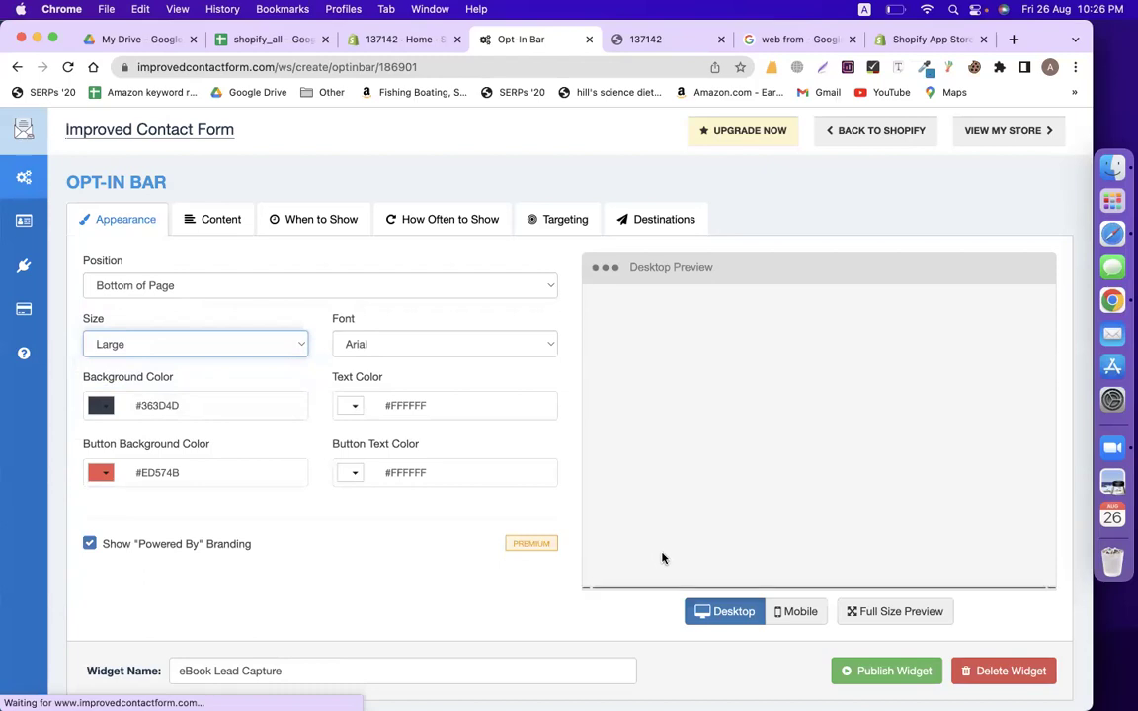
left_click_drag(652, 572, 822, 571)
left_click(499, 593)
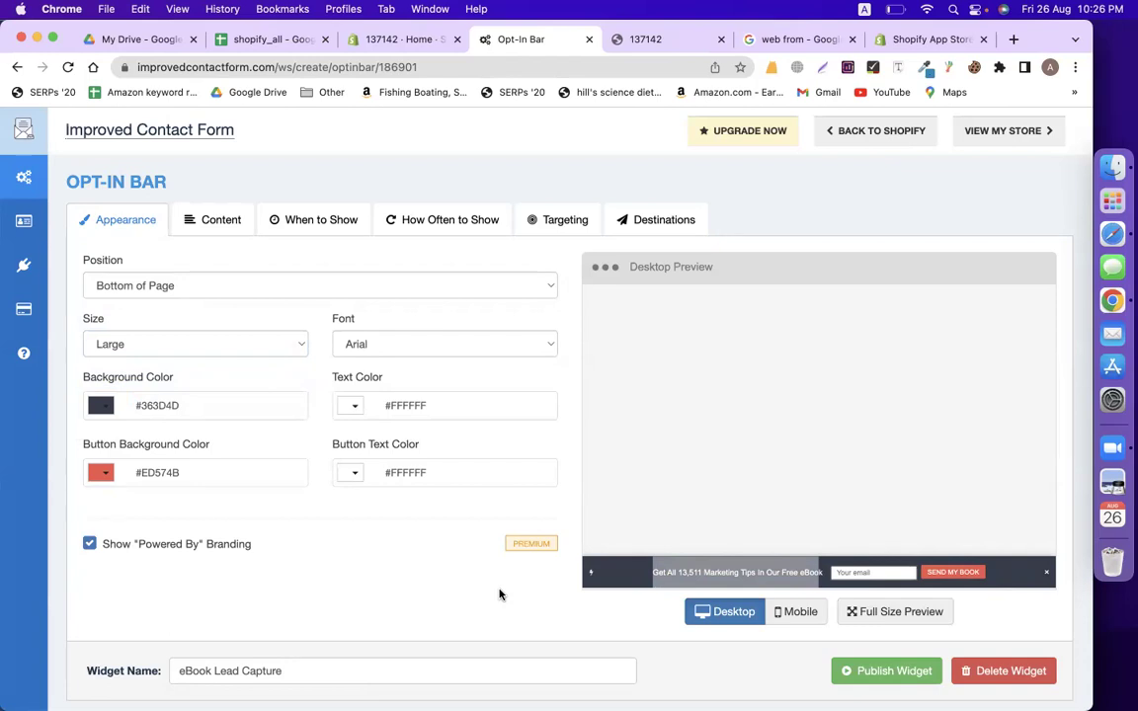
Check the storefront tab, then return to the opt-in bar editor
left_click(637, 39)
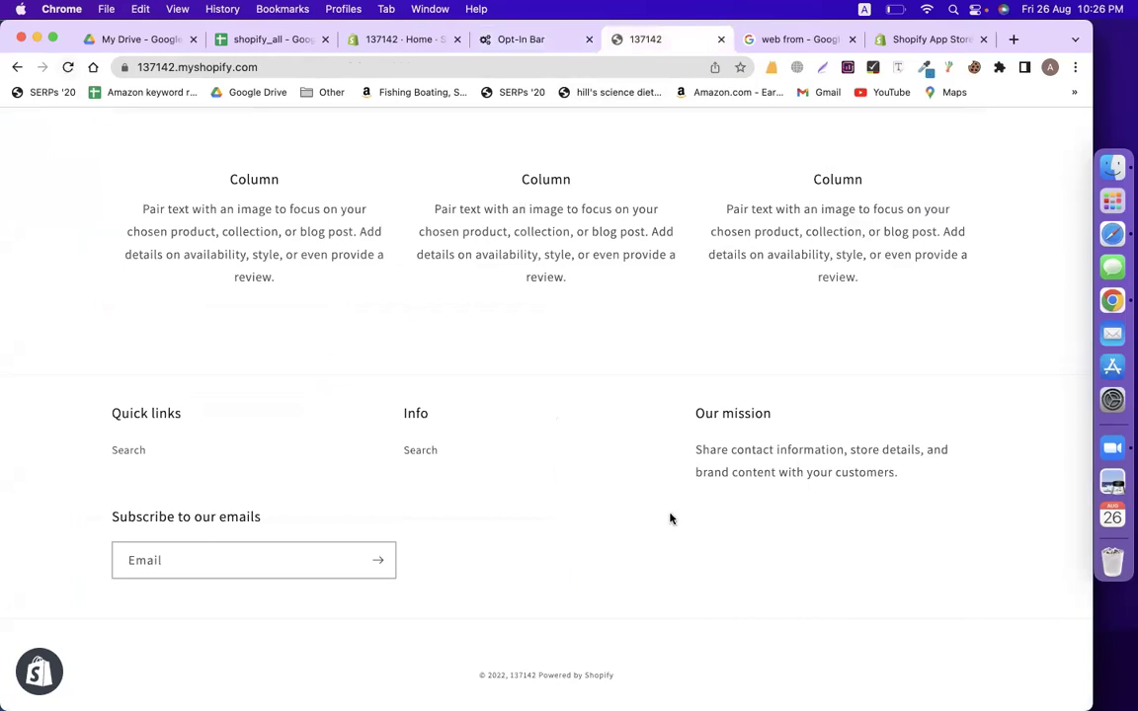
scroll(963, 624, "up", 1)
scroll(963, 624, "up", 15)
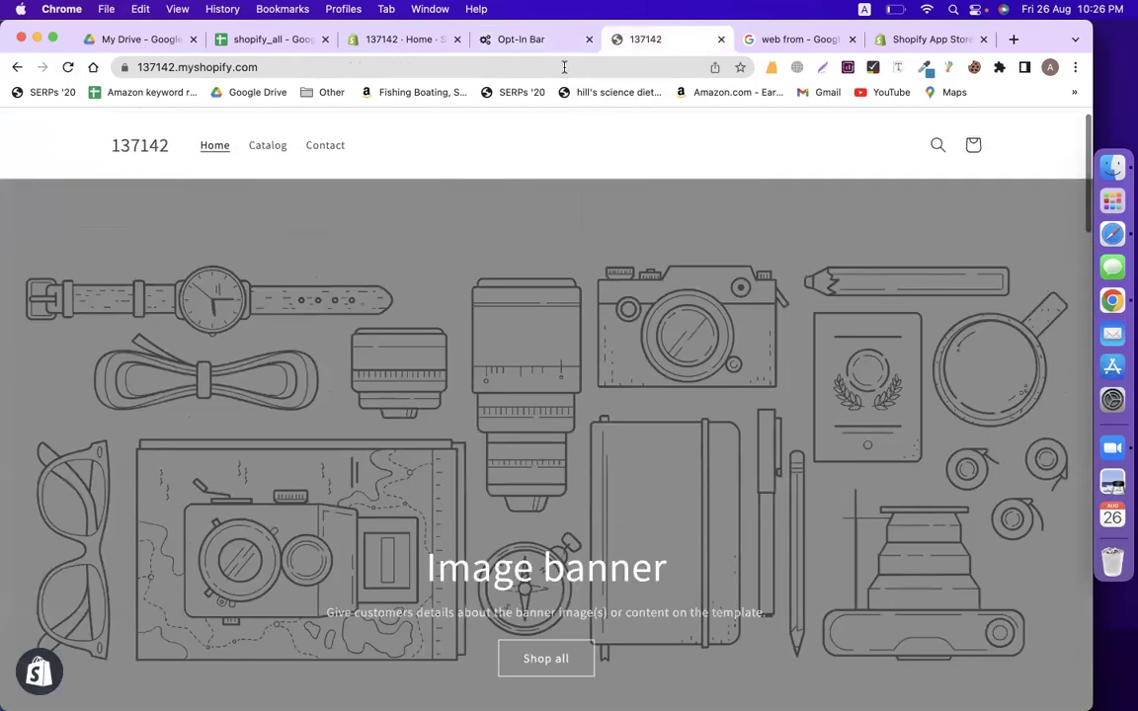
left_click(520, 41)
Replace the bar text with 'Get new offers and update'
left_click(199, 228)
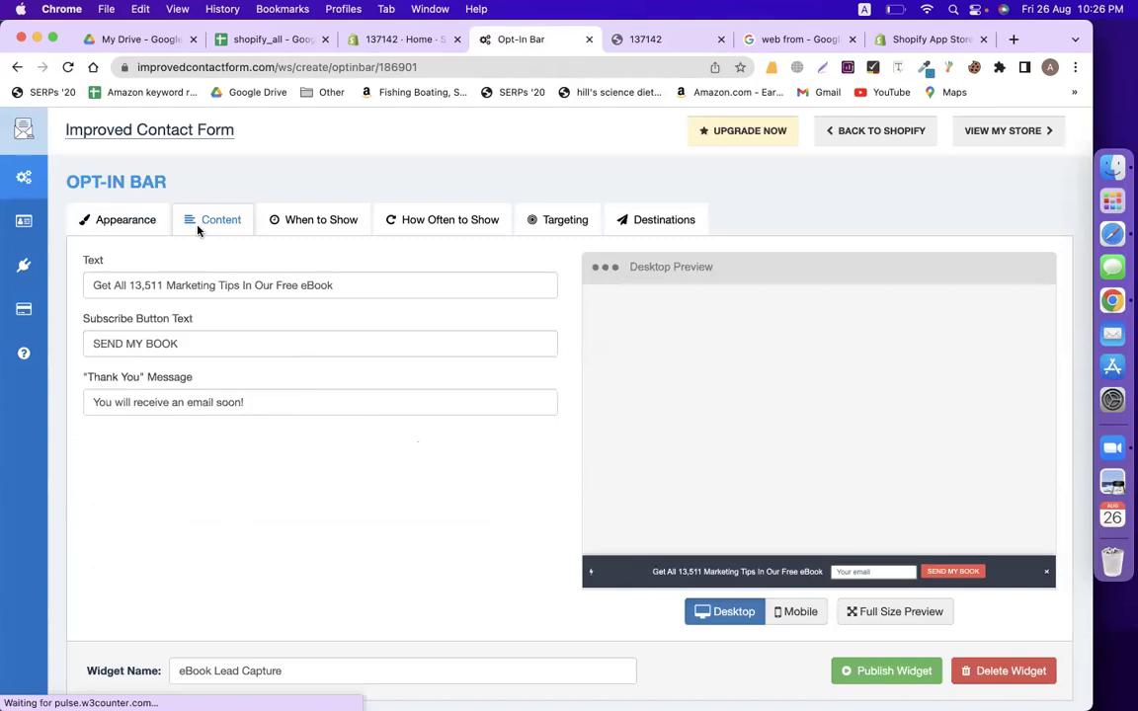
triple_click(368, 282)
type("G")
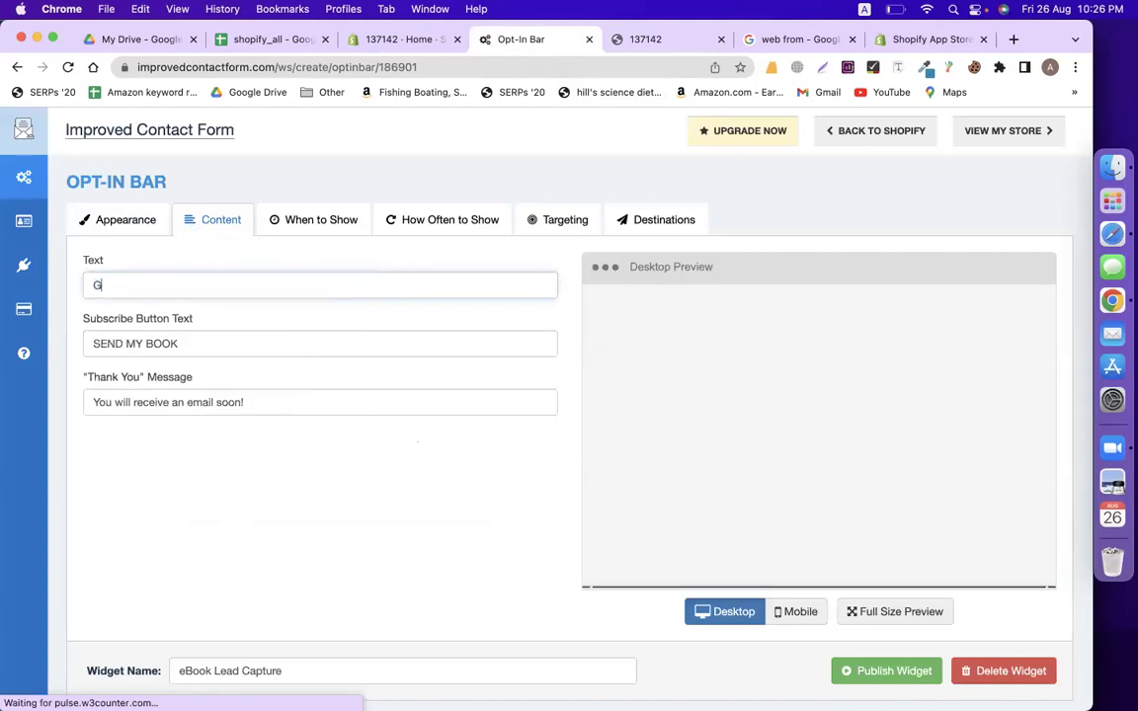
type("et new offers and update from us")
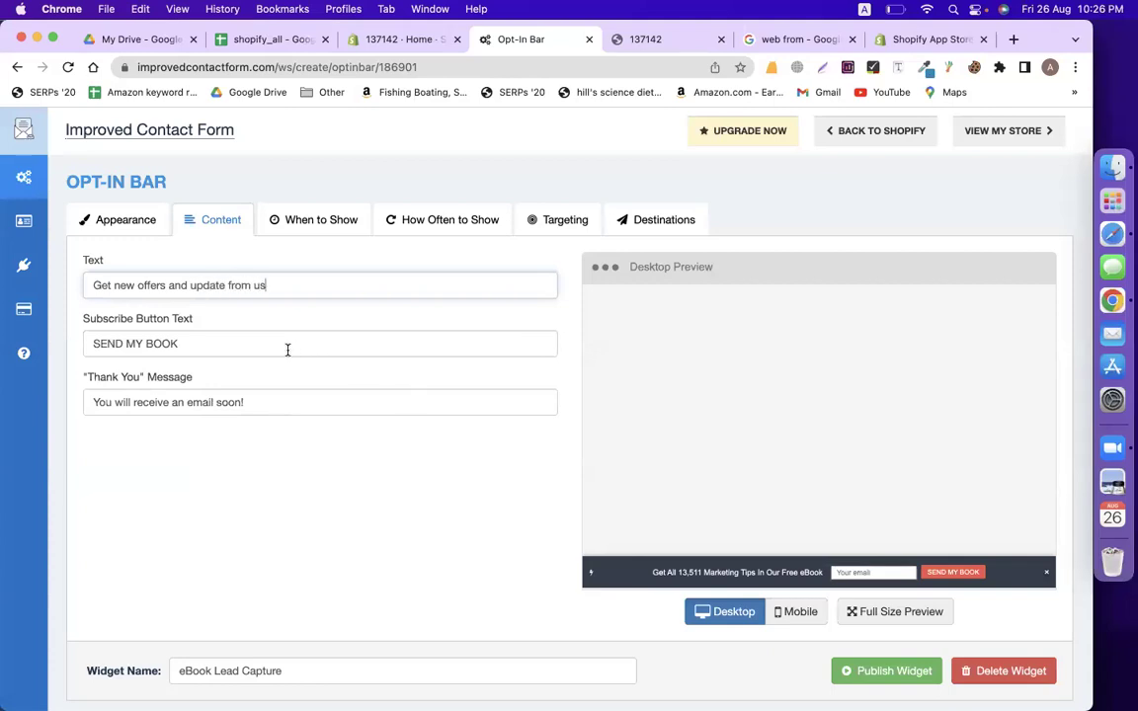
Set the button label to 'Subscribe Now', fixing its capitalisation via spelling suggestions
triple_click(284, 347)
type("SUbsc")
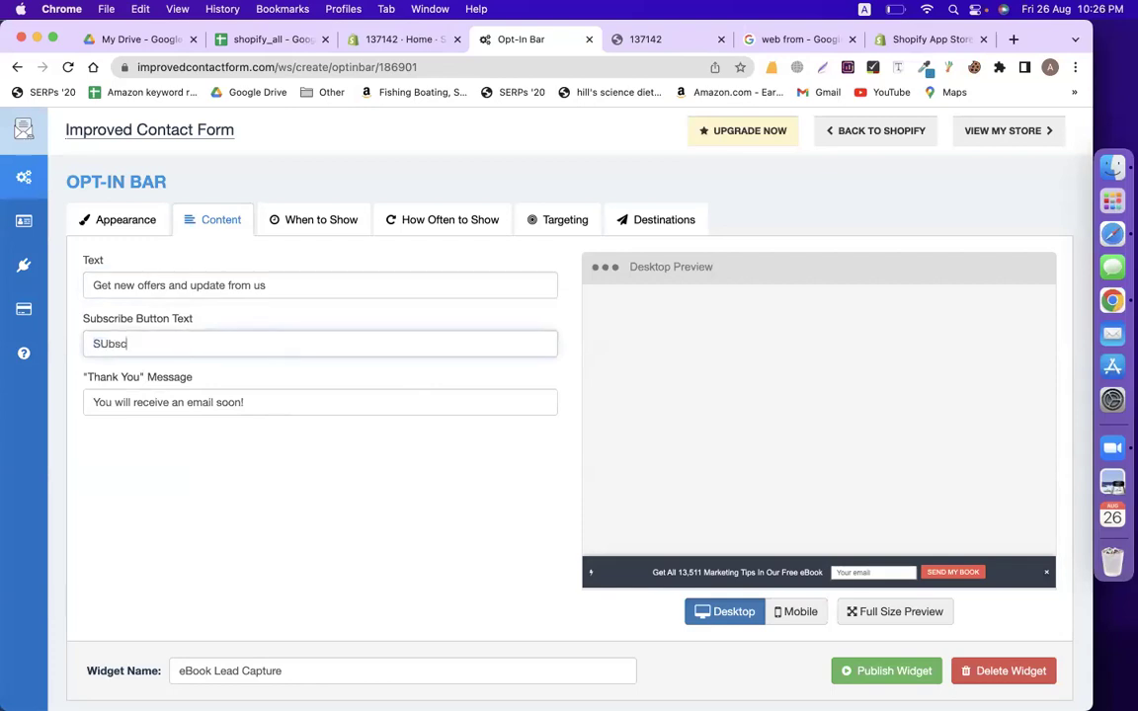
type("ribe Now")
key("super+Left")
right_click(107, 341)
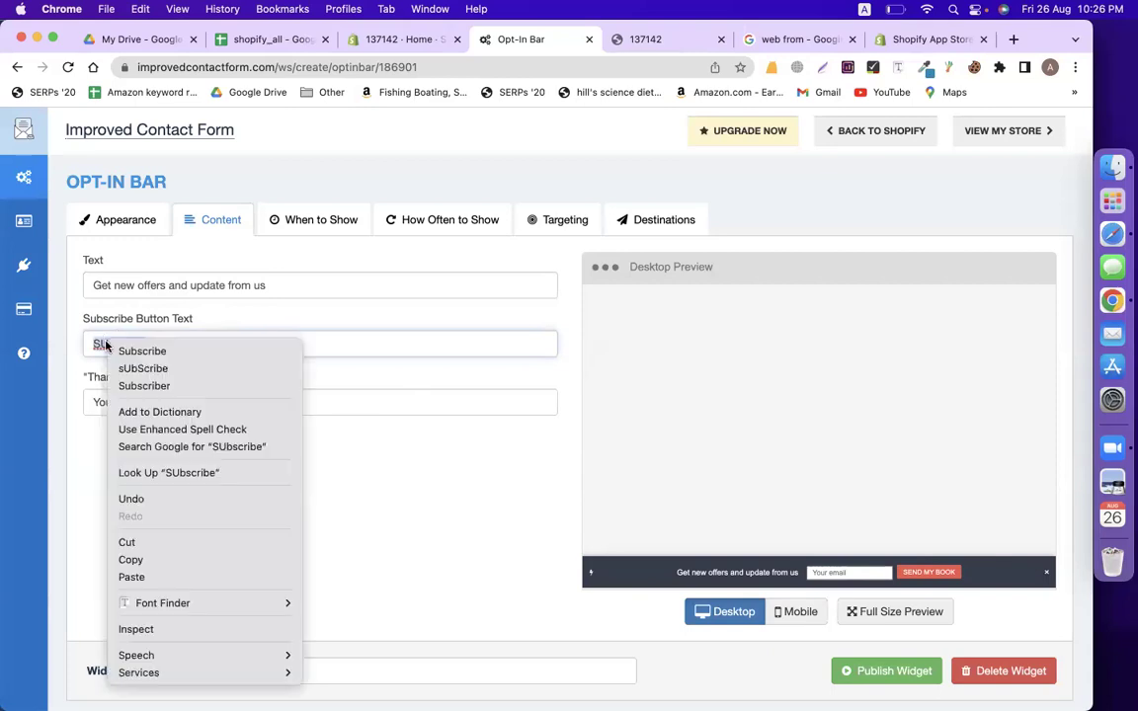
left_click(119, 352)
left_click(192, 347)
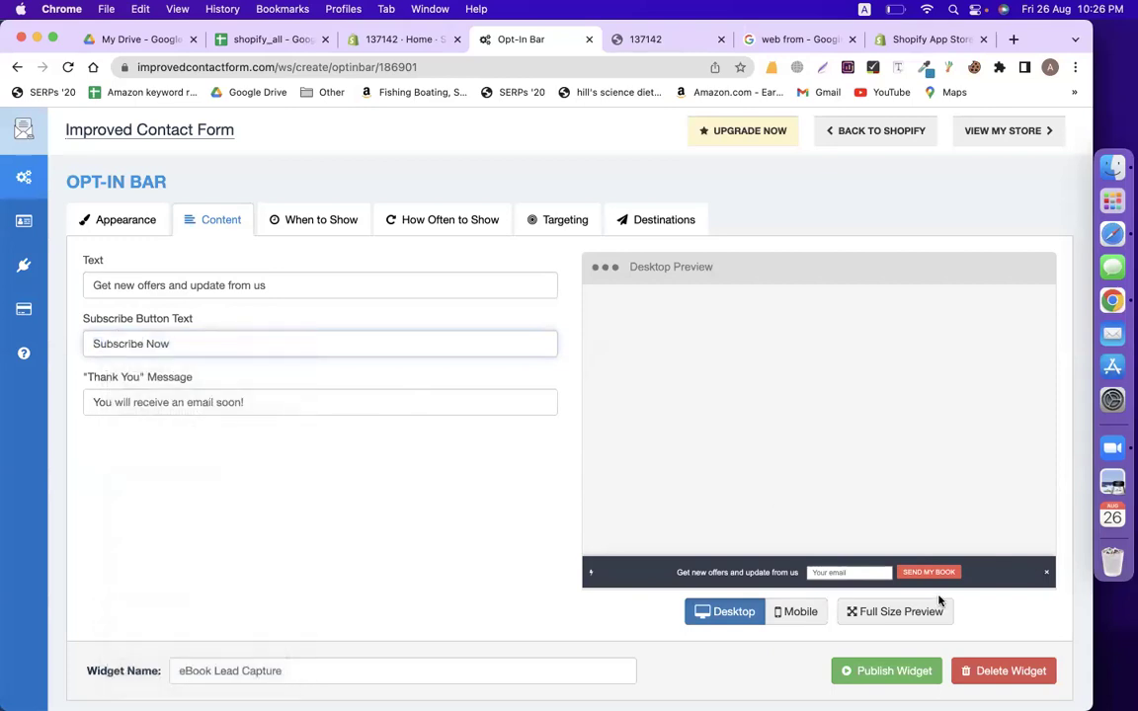
left_click(292, 493)
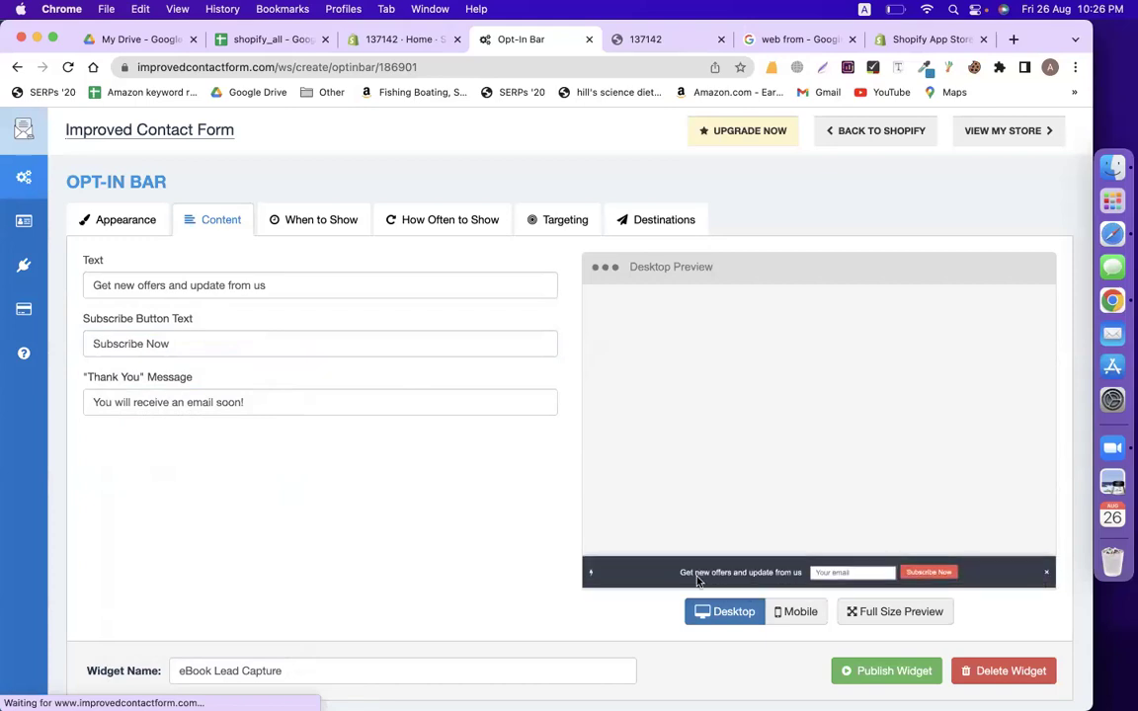
Start replacing the thank-you message with 'Thanks for subscribing us!'
left_click(187, 408)
key("super+a")
type("Than")
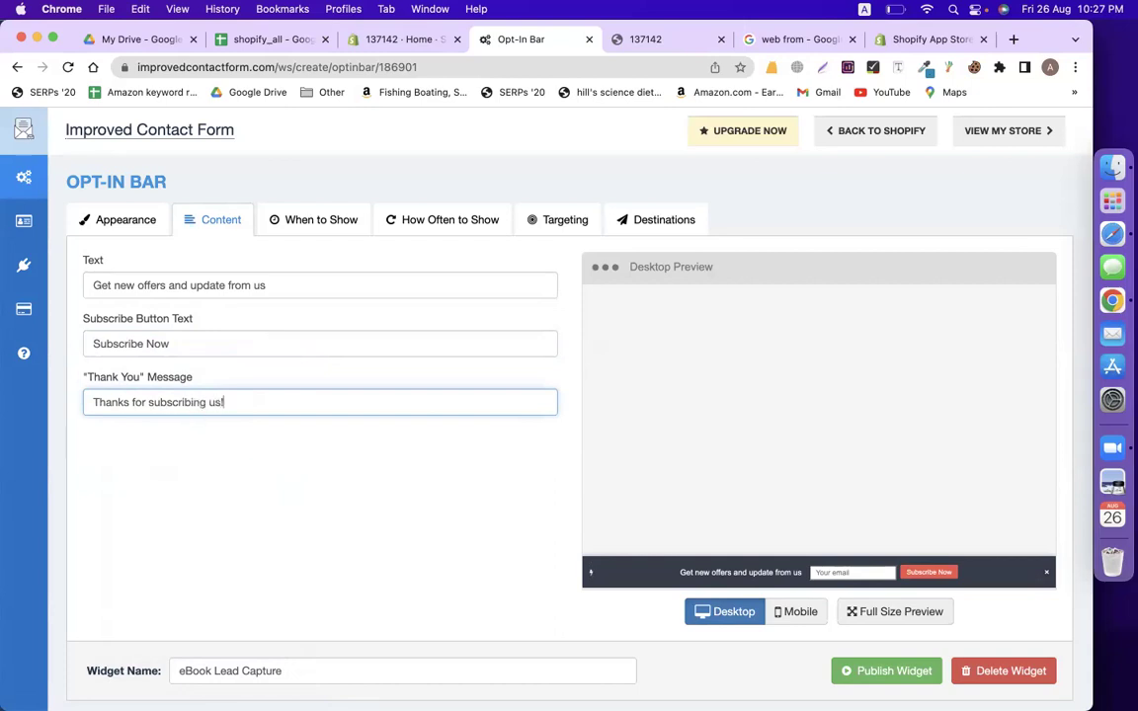
Review When to Show, How Often and Destinations, then publish the eBook Lead Capture bar
left_click(302, 226)
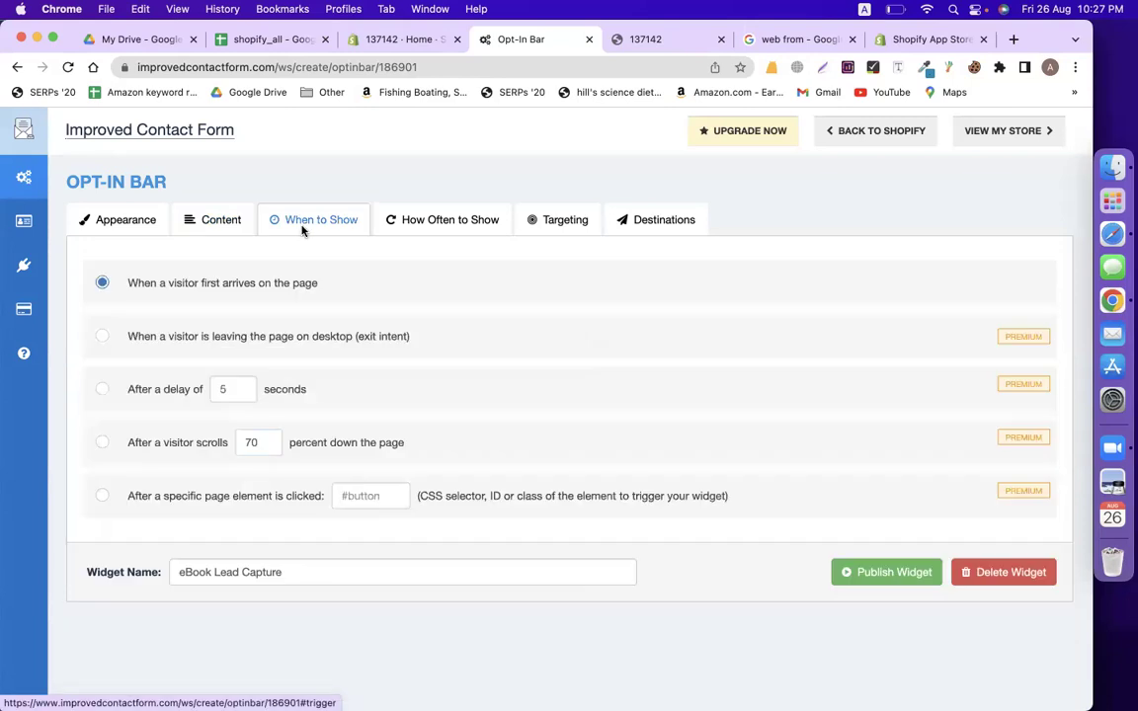
left_click(472, 222)
left_click(683, 213)
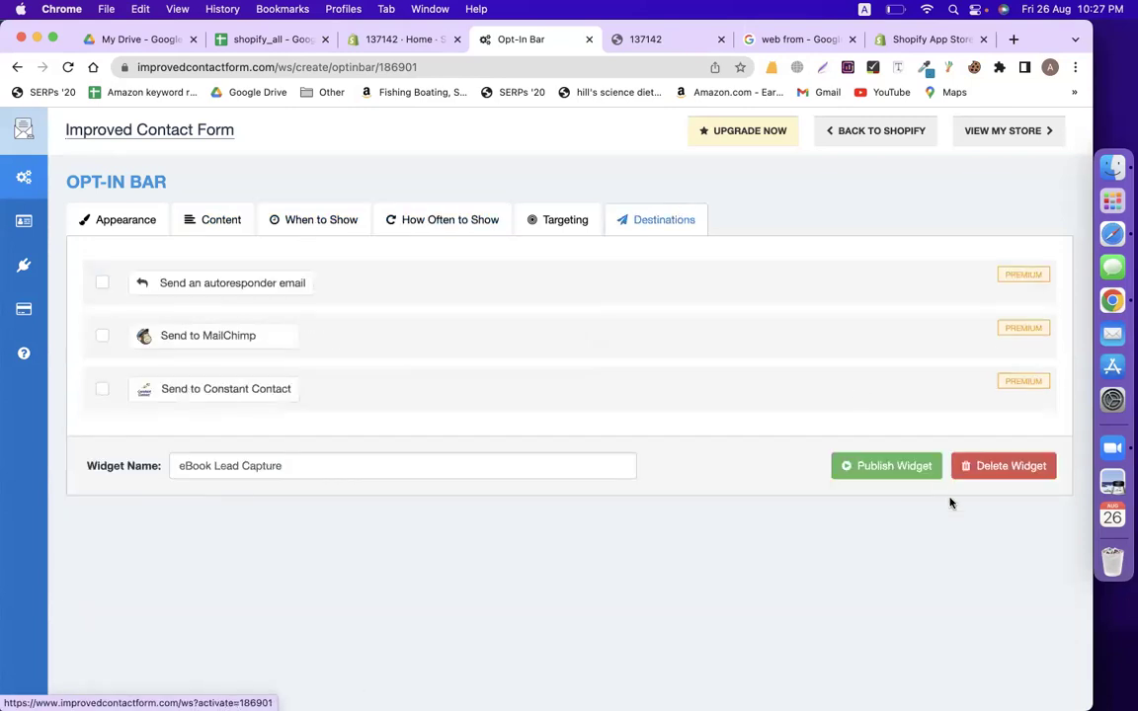
left_click(891, 483)
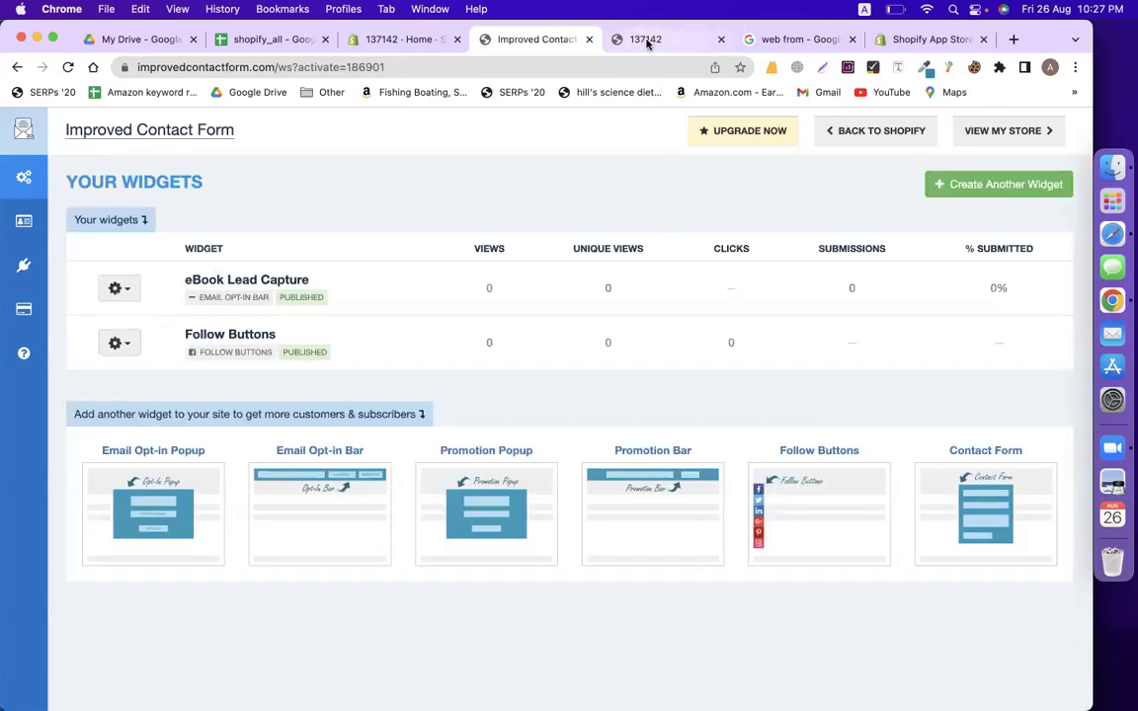
Reload the live store to see the new bar and copy its web address
left_click(640, 39)
left_click(68, 67)
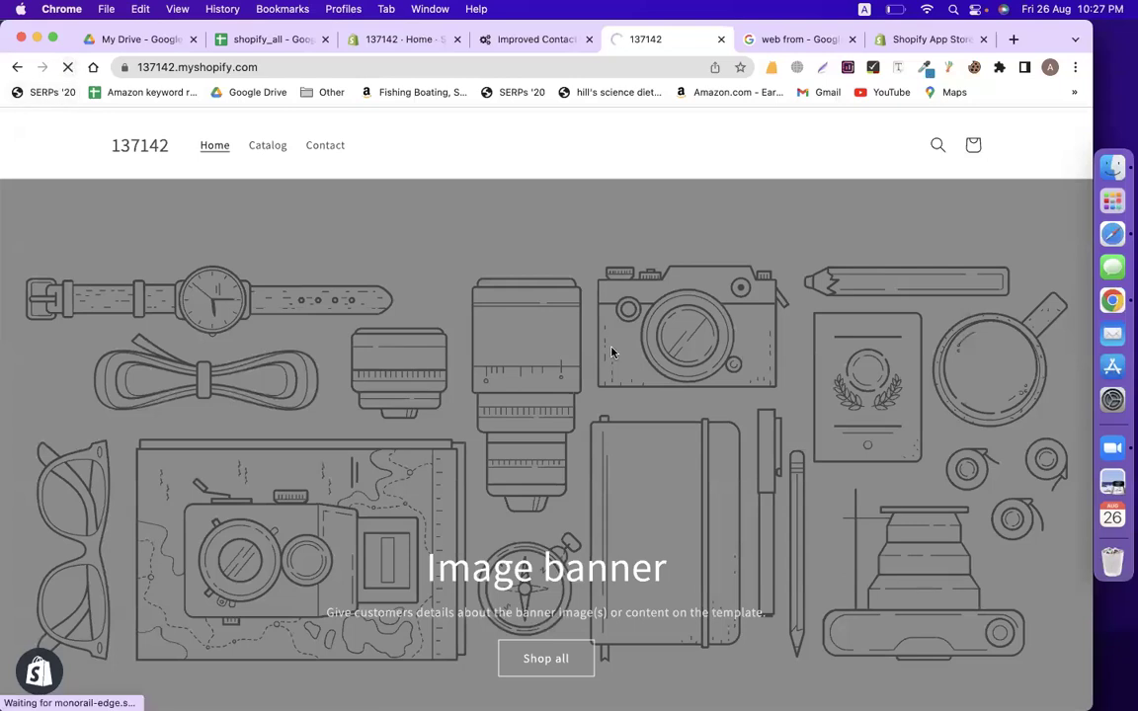
scroll(797, 458, "down", 20)
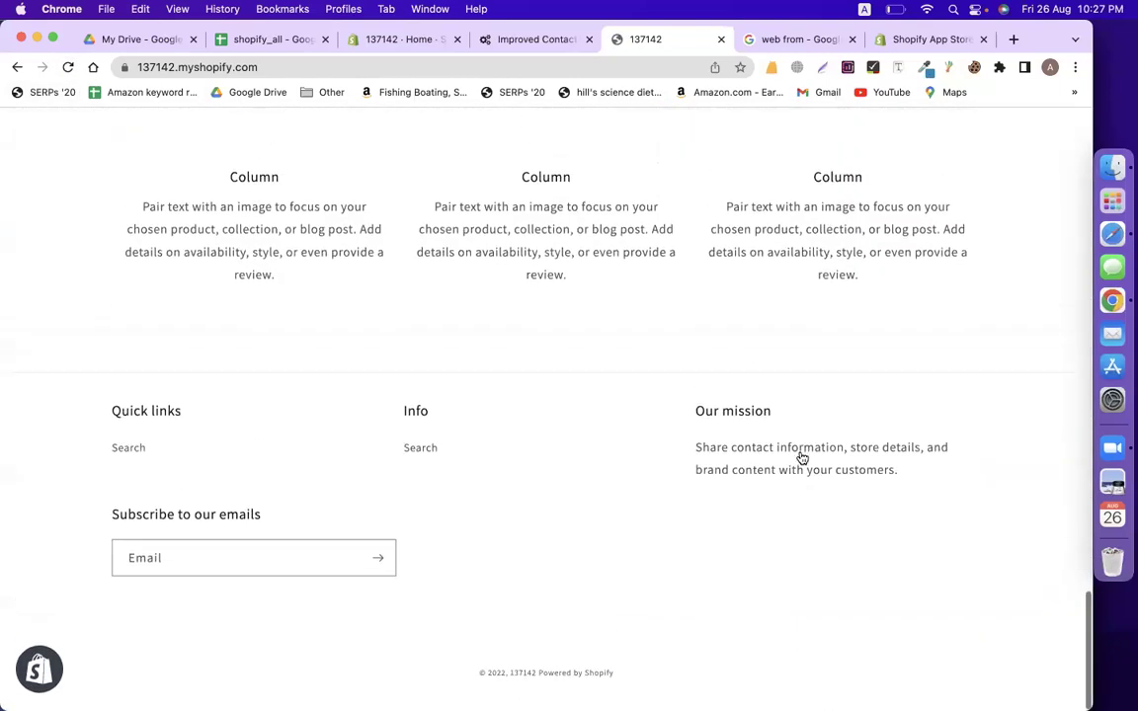
scroll(801, 457, "up", 20)
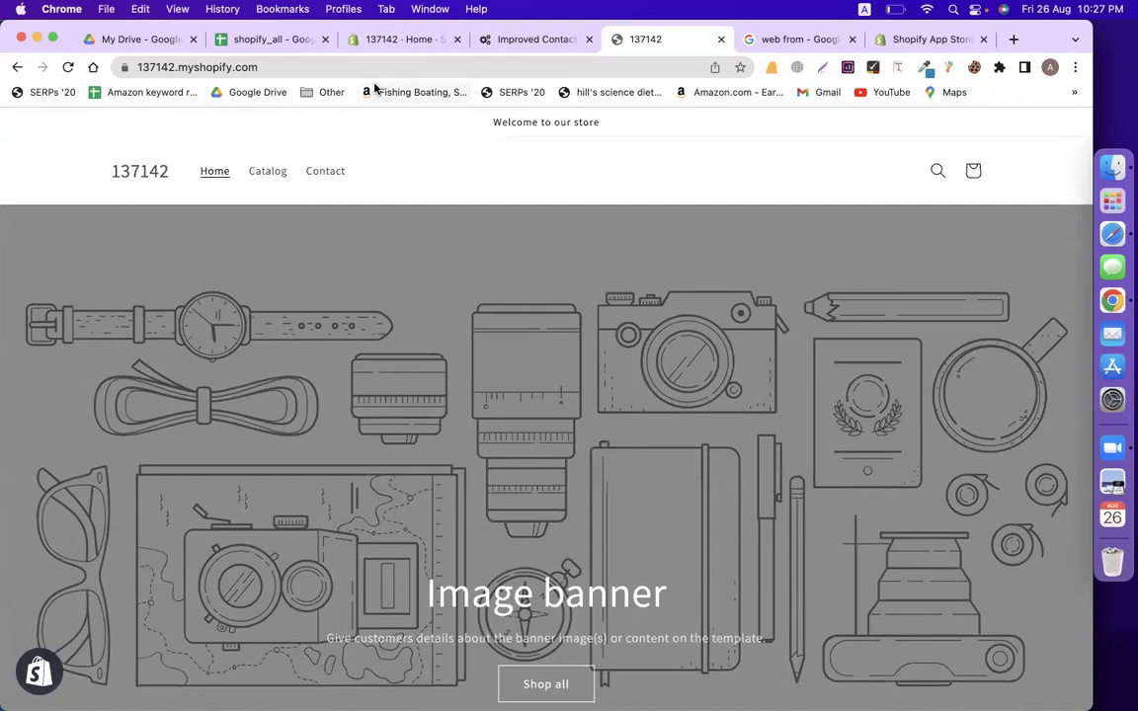
left_click(368, 69)
key("super+c")
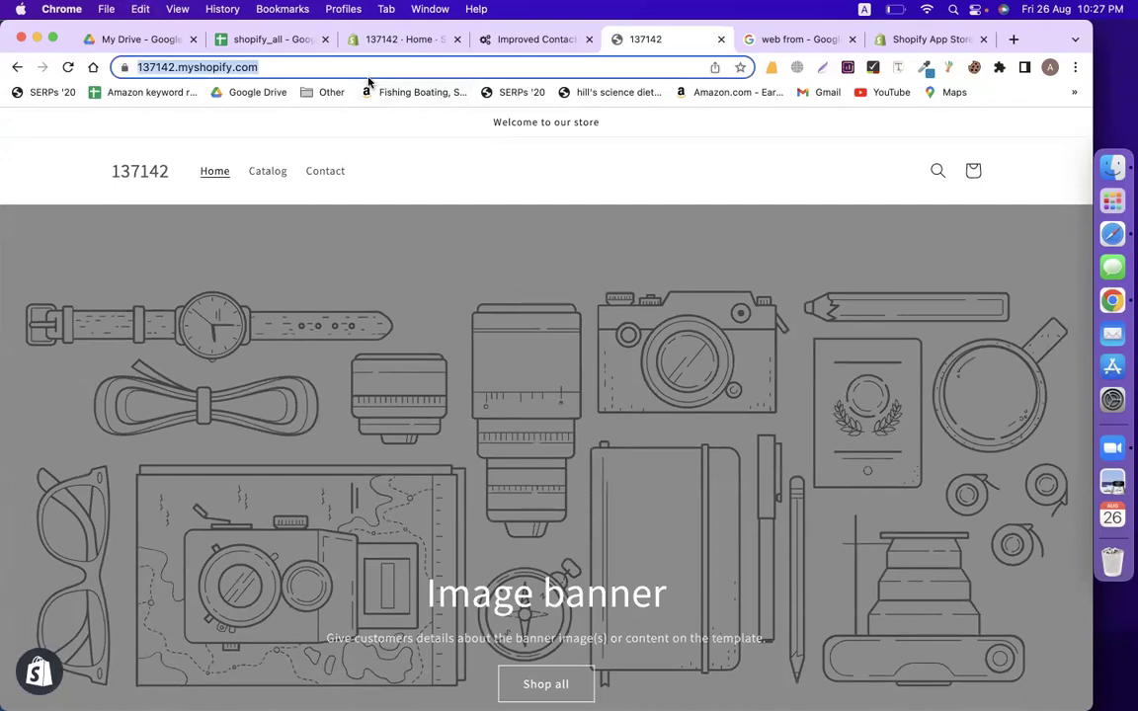
Set a new storefront password in Online Store Preferences, save it, and open a private window
left_click(409, 46)
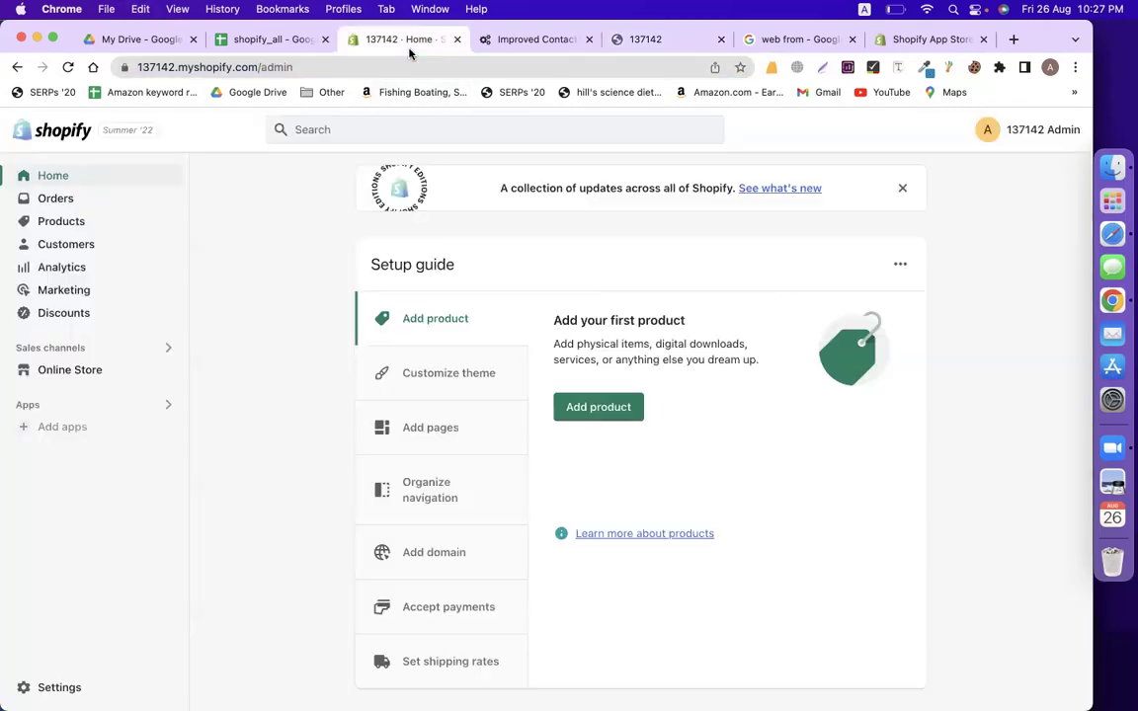
left_click(59, 373)
left_click(72, 482)
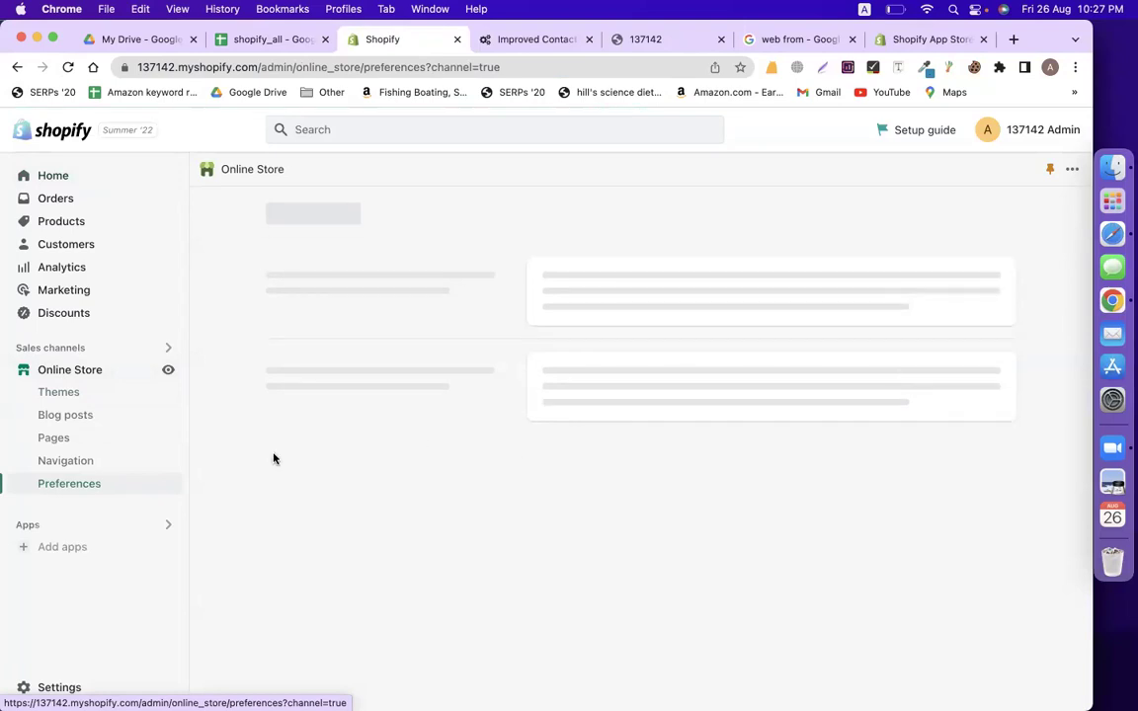
scroll(273, 458, "down", 15)
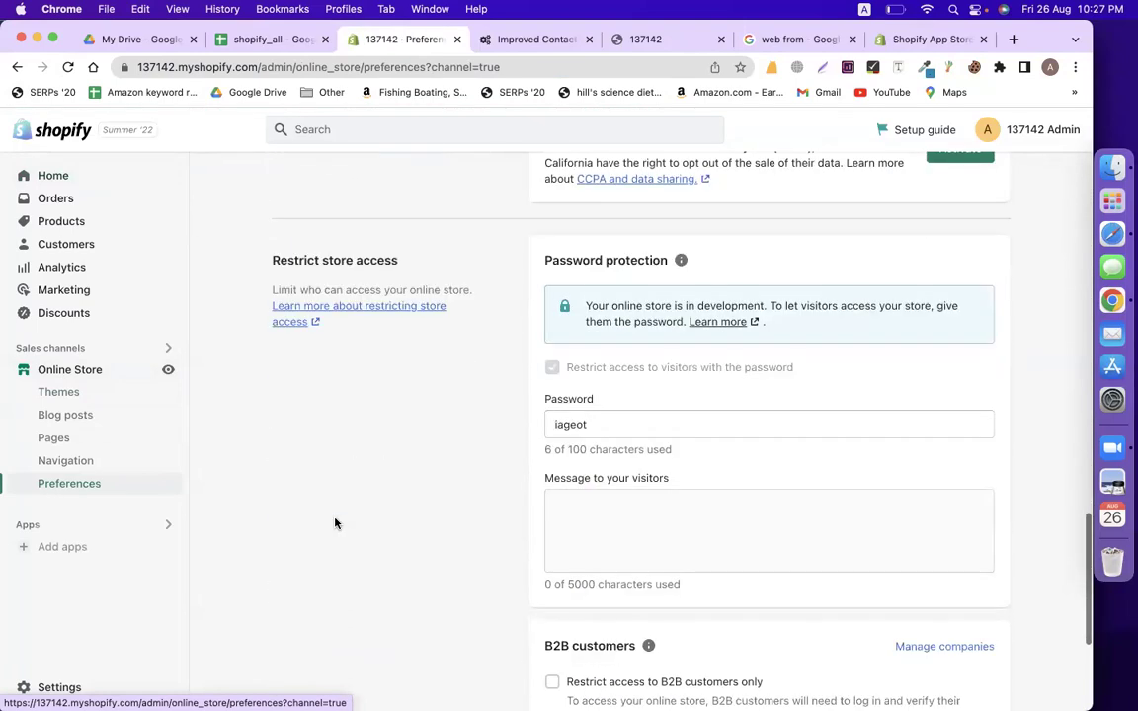
double_click(612, 427)
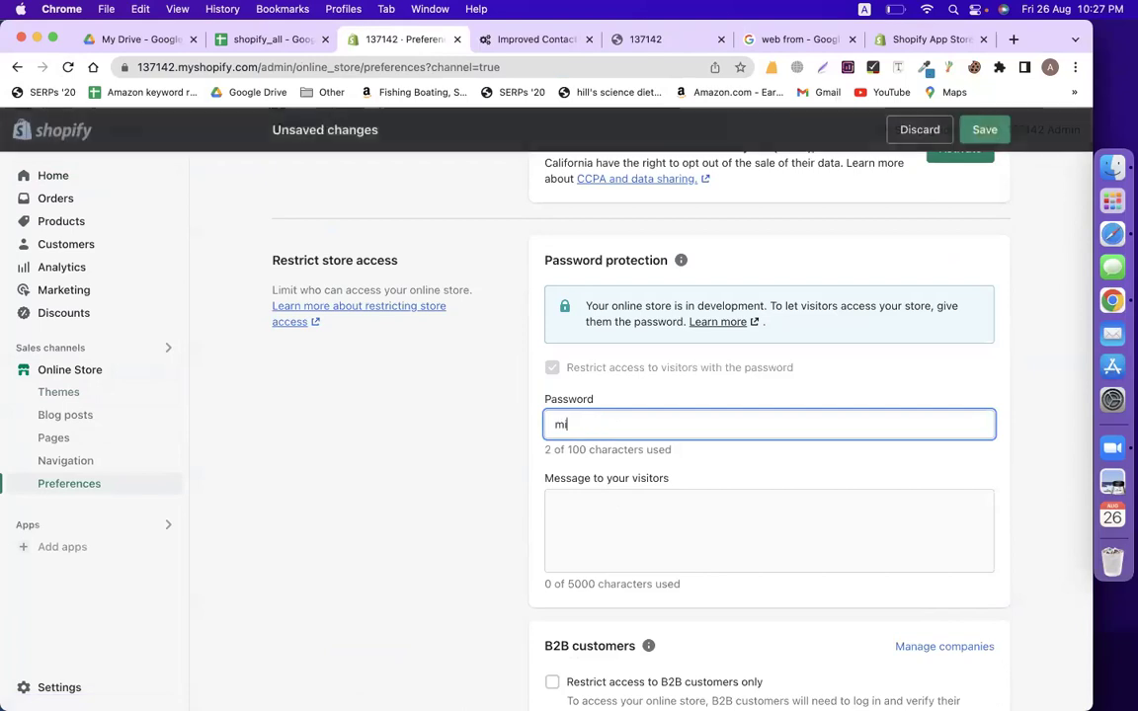
left_click(984, 129)
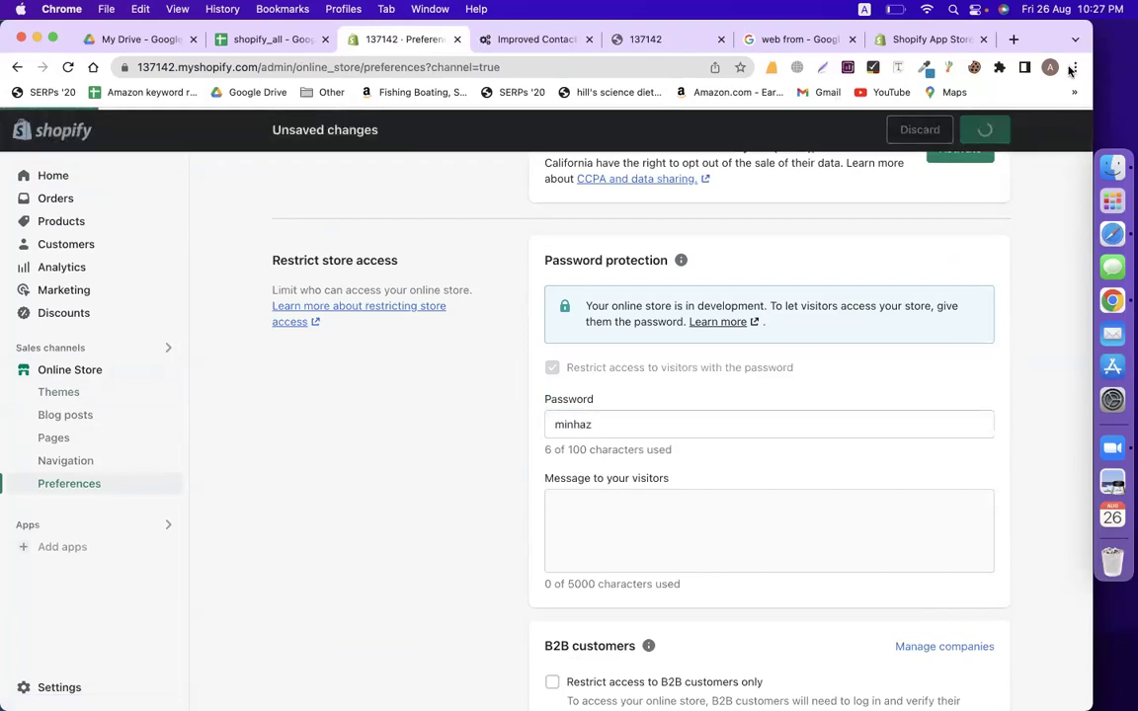
key("super+shift+n")
Load the pasted store address, submit the store password, and scroll through the homepage
key("super+v")
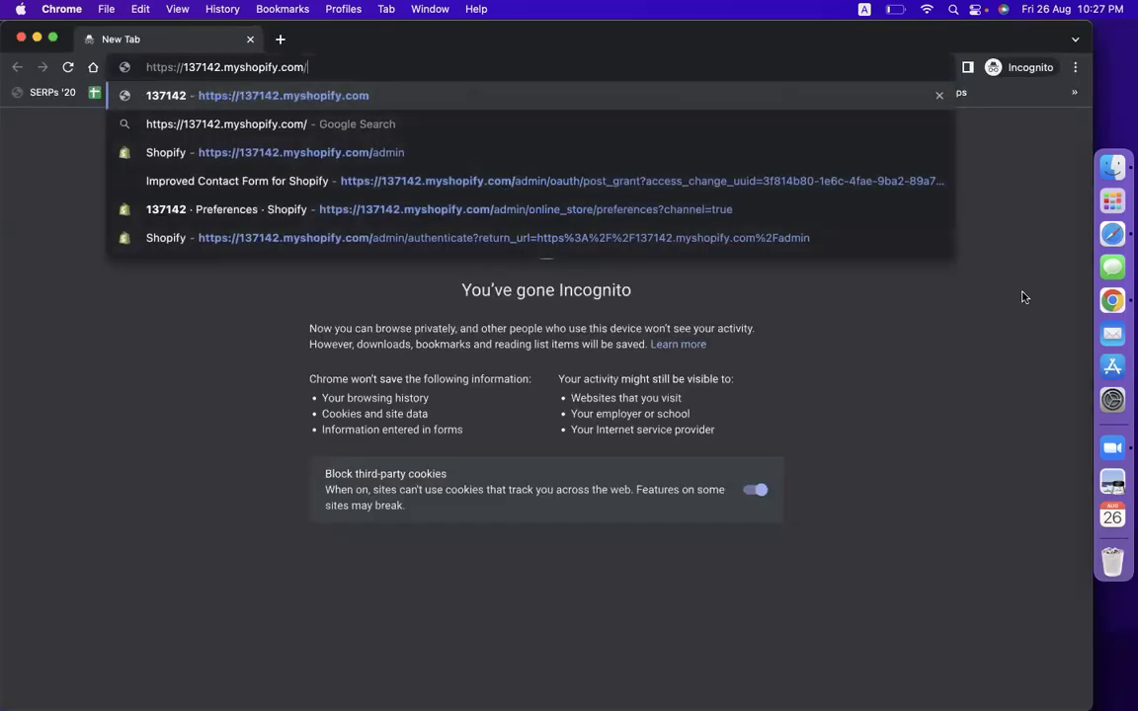
key("Return")
left_click(490, 438)
key("Return")
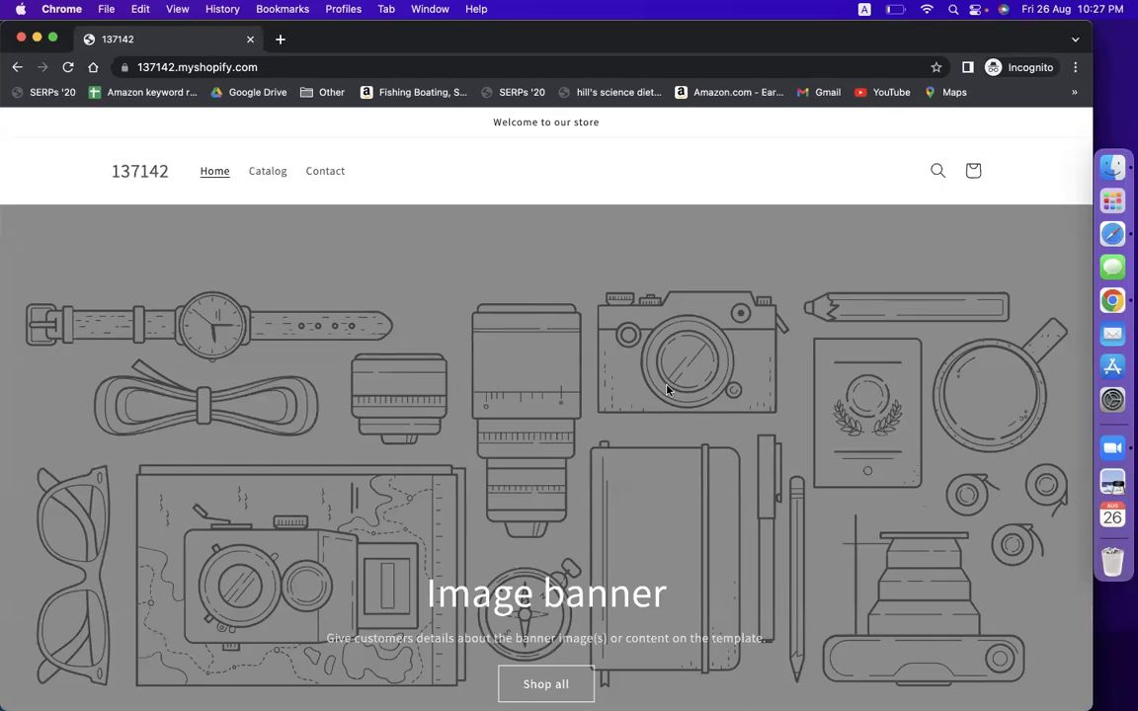
scroll(667, 386, "down", 10)
scroll(666, 386, "down", 5)
scroll(666, 386, "up", 15)
scroll(667, 386, "down", 20)
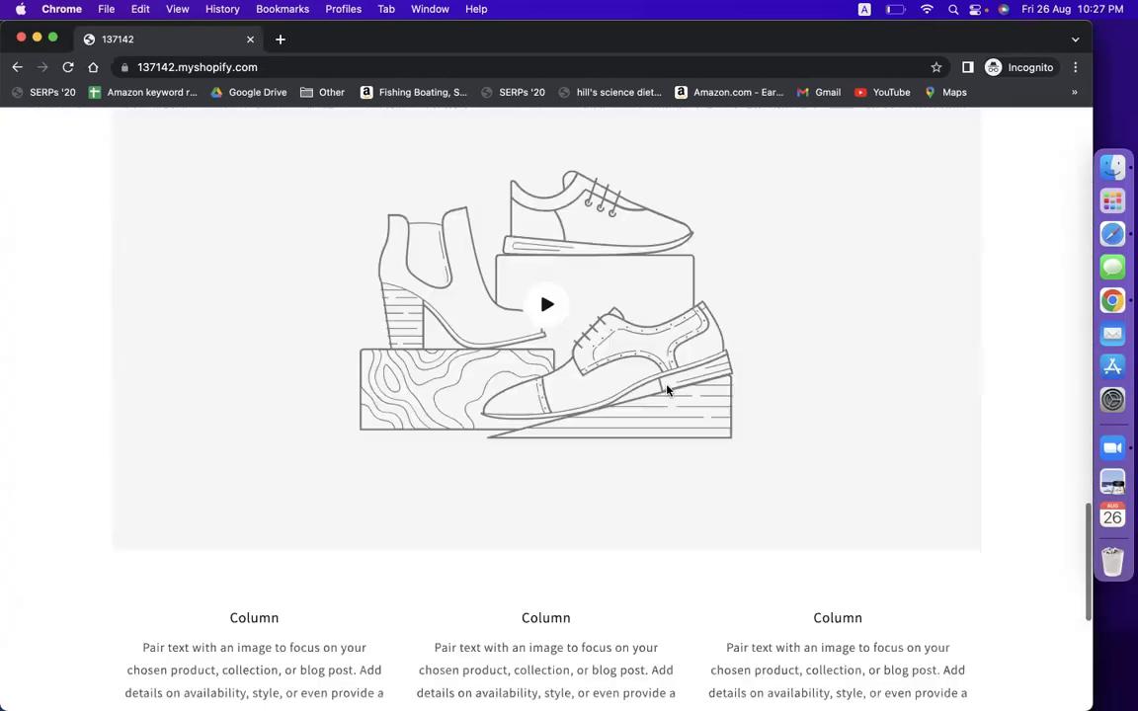
scroll(667, 390, "up", 20)
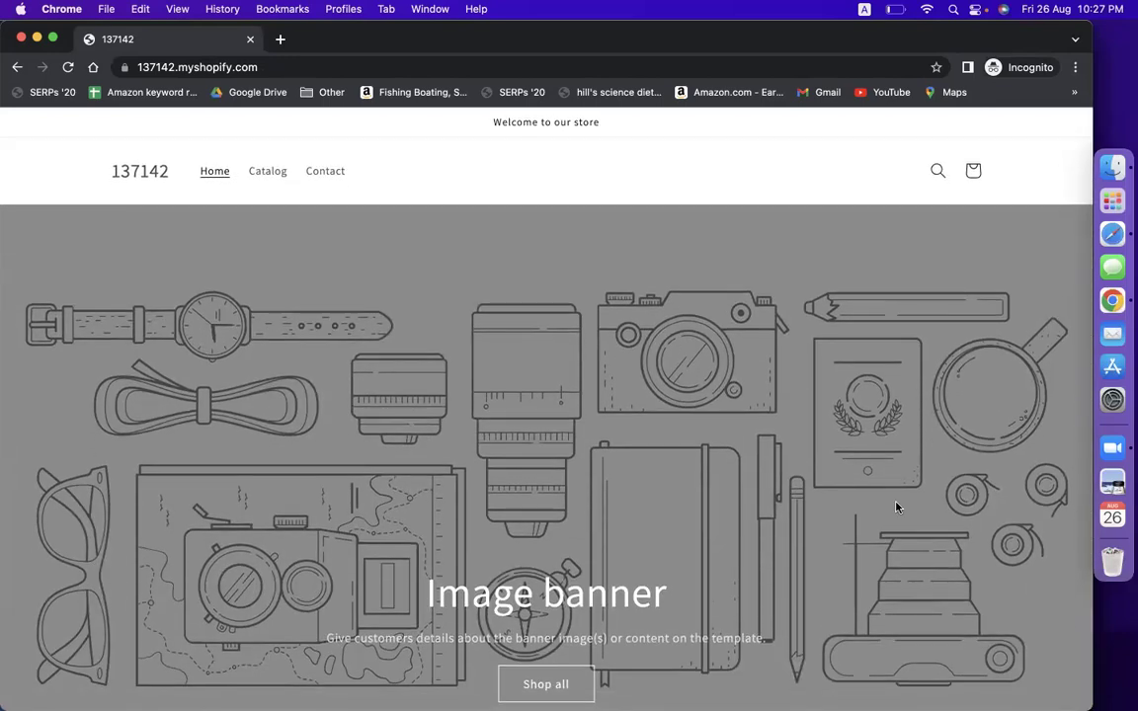
scroll(750, 563, "down", 20)
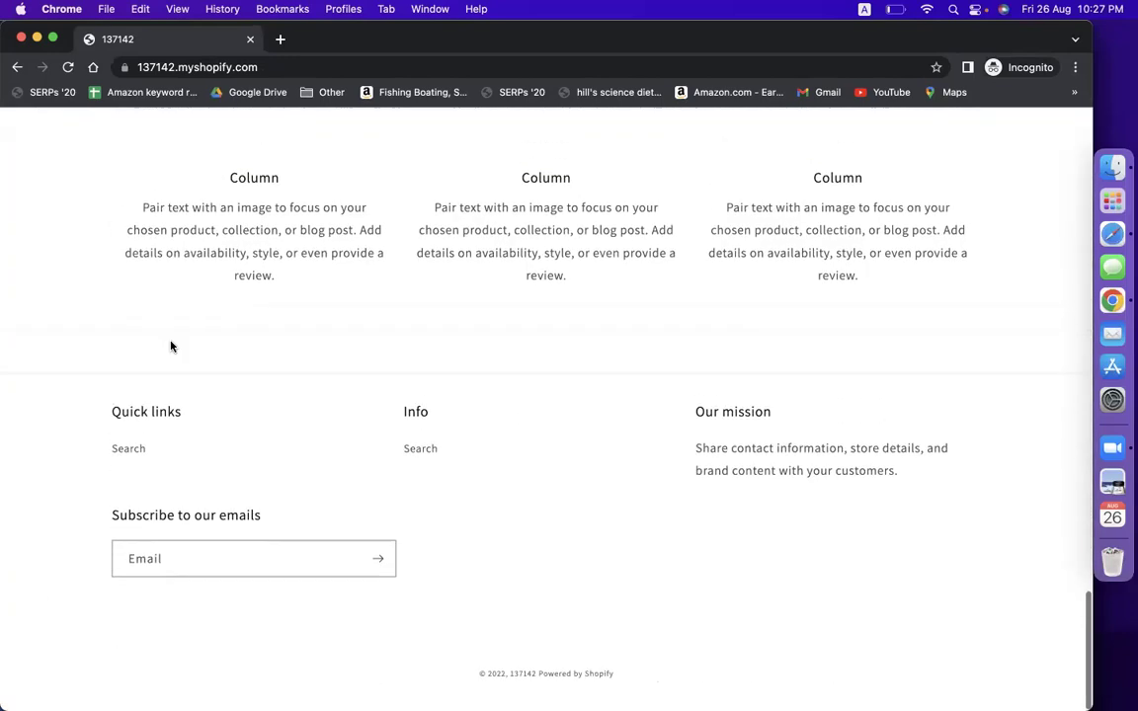
scroll(322, 356, "up", 20)
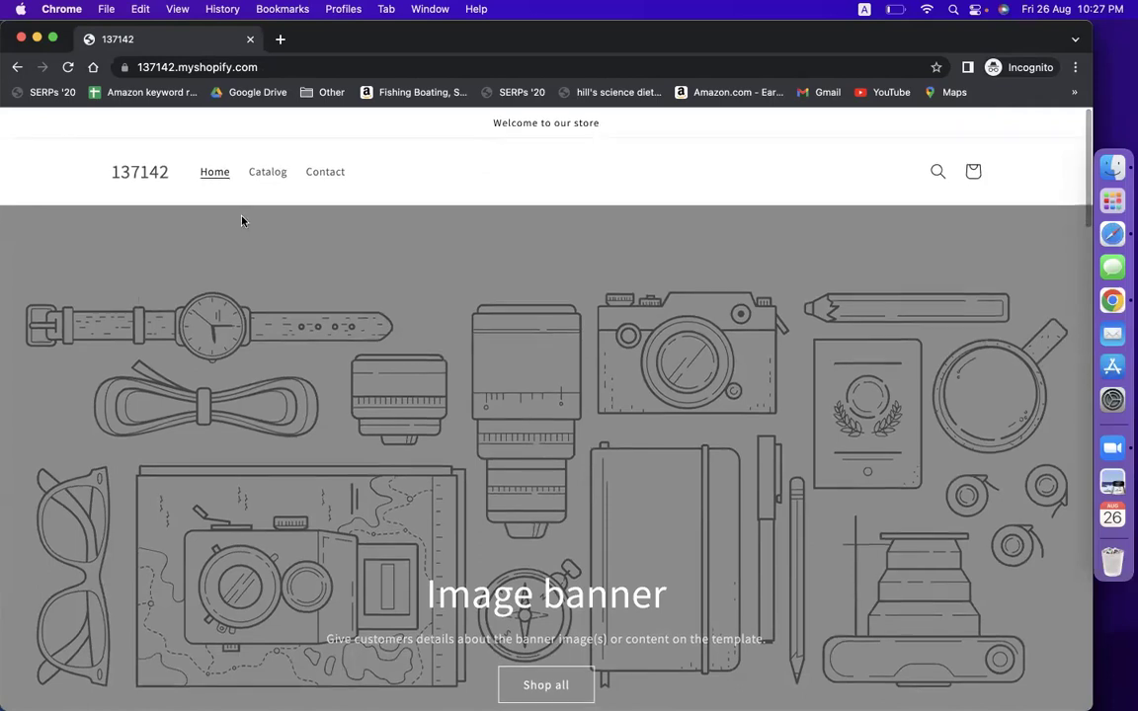
Close the private window and look over the spreadsheet, widgets list and store preferences tabs
left_click(250, 39)
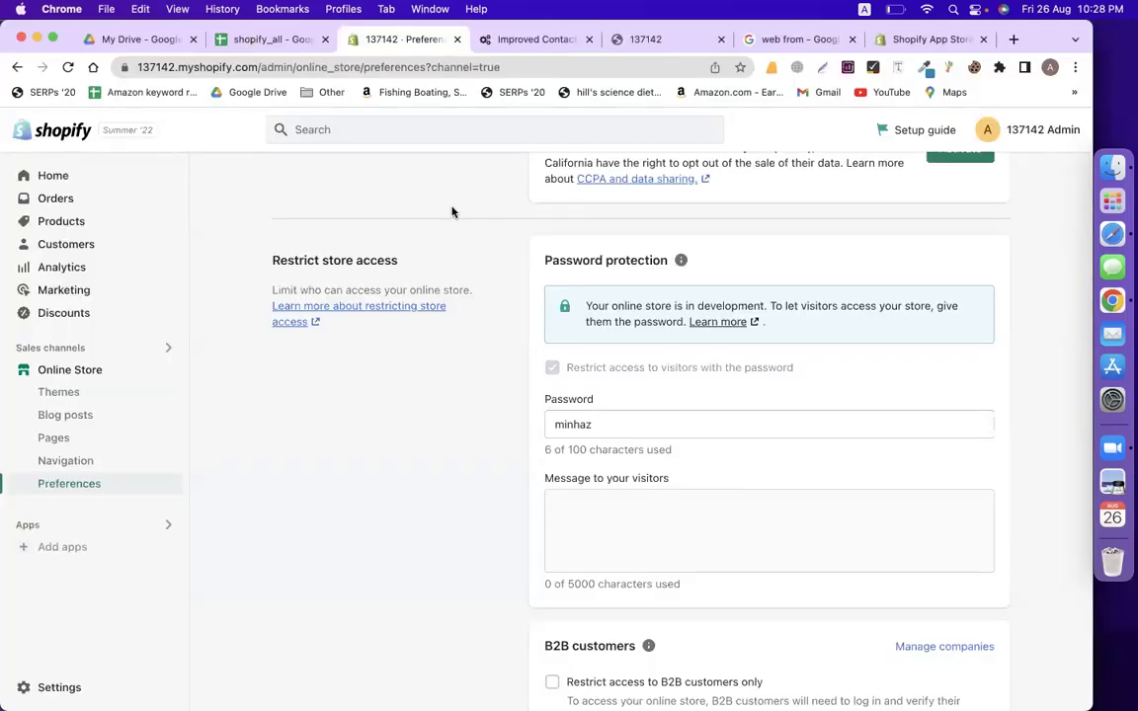
left_click(262, 40)
left_click(366, 44)
scroll(414, 476, "up", 10)
left_click(489, 41)
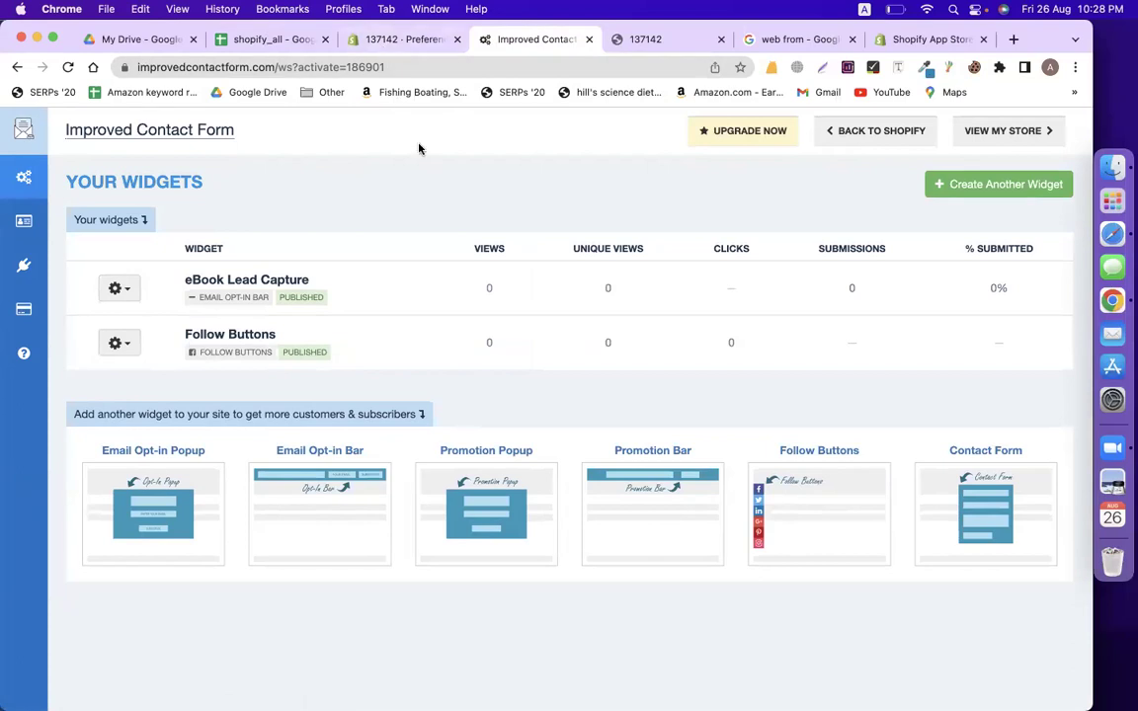
left_click(406, 28)
scroll(244, 347, "up", 5)
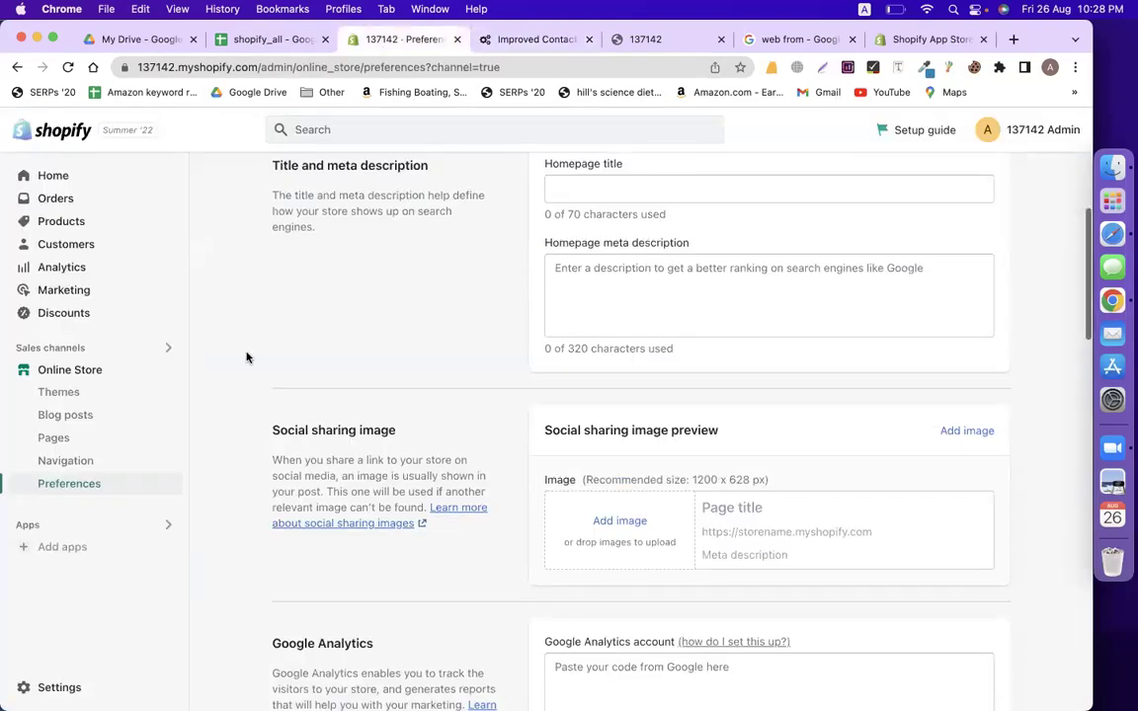
Go to Shopify Partners, log in to the waxstore3 store, and show its installed apps
left_click(931, 40)
left_click(590, 70)
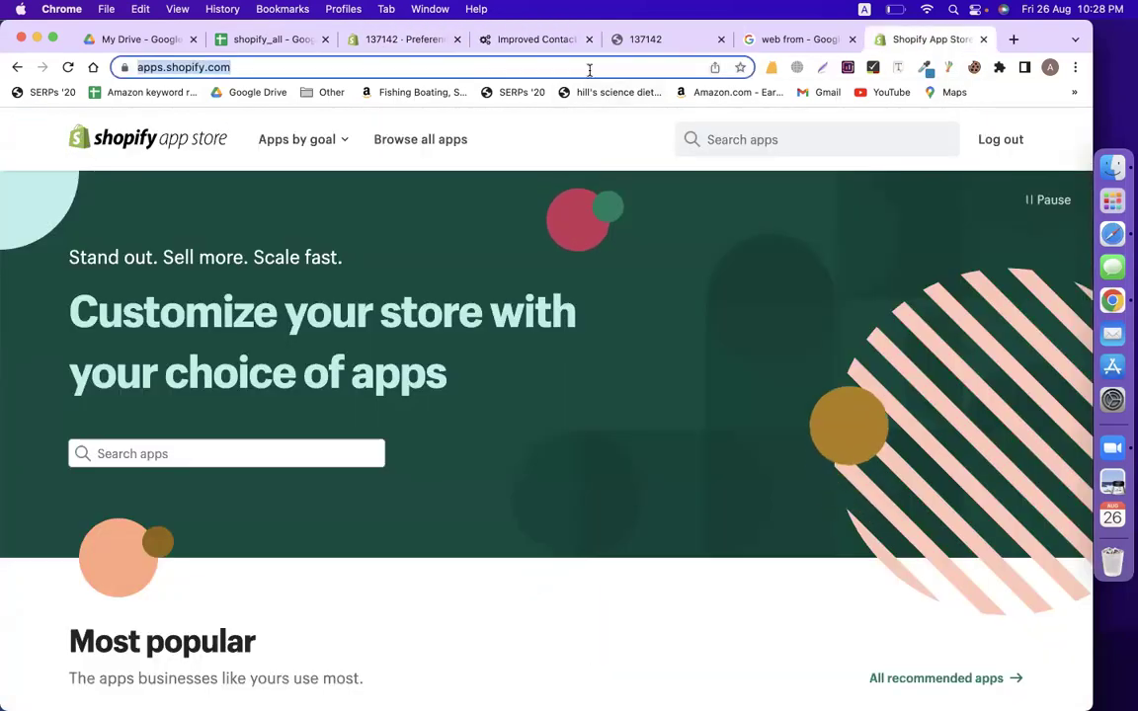
type("part")
key("Return")
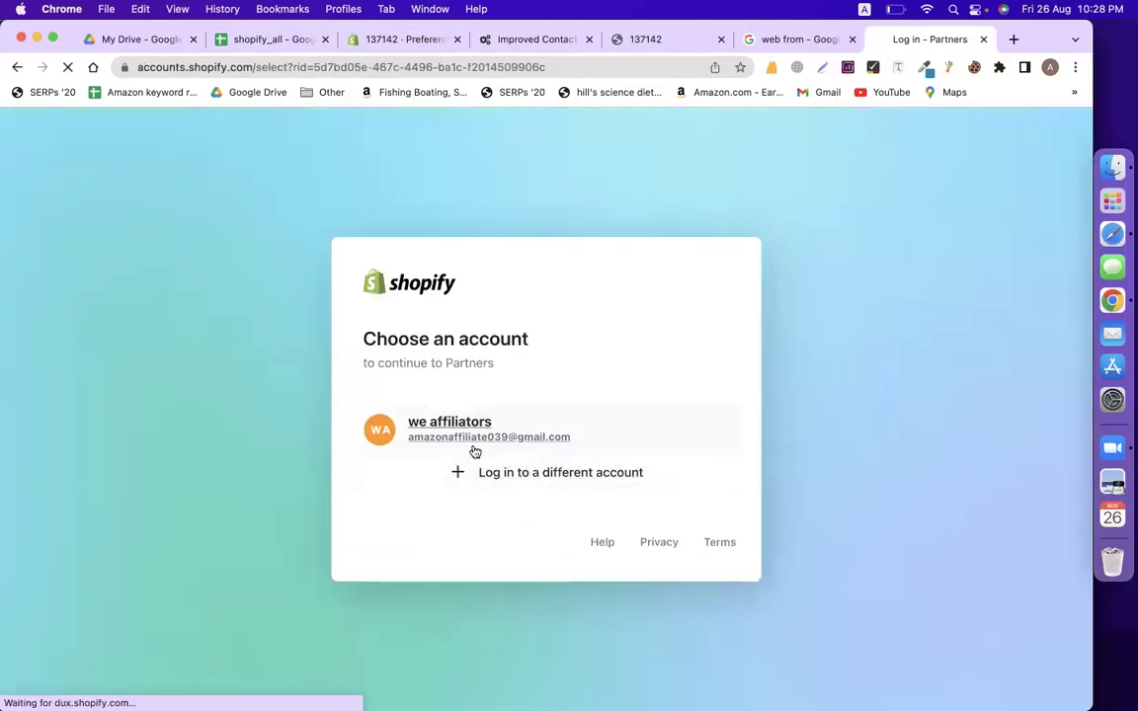
left_click(474, 450)
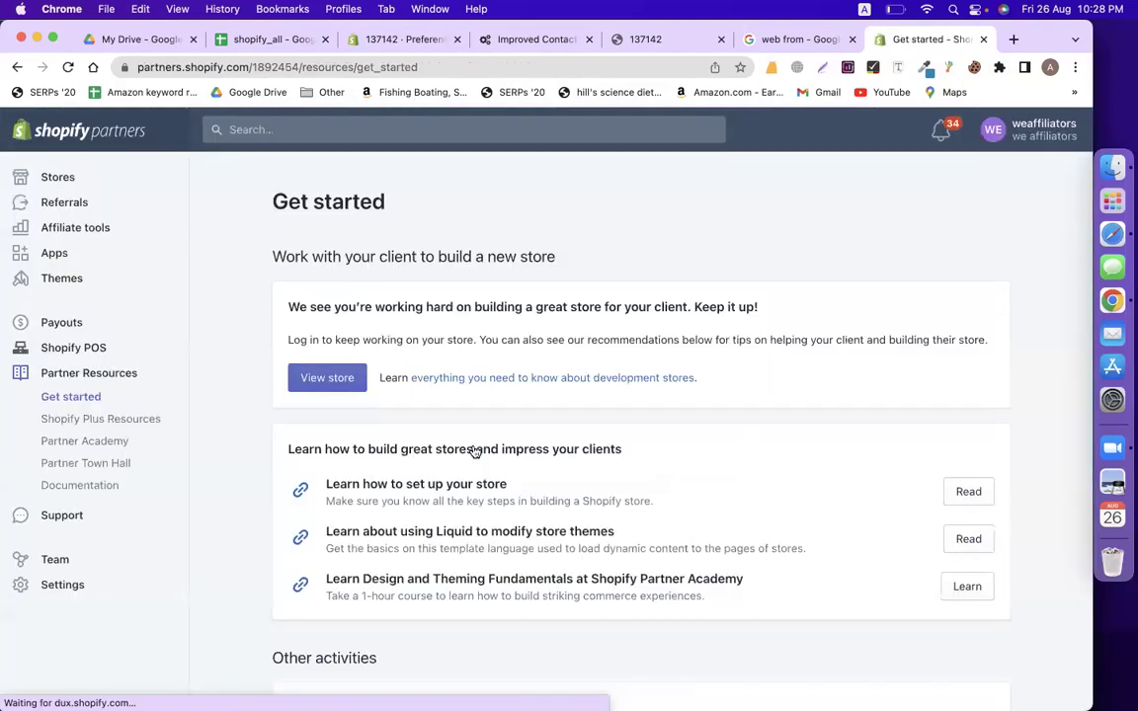
left_click(73, 182)
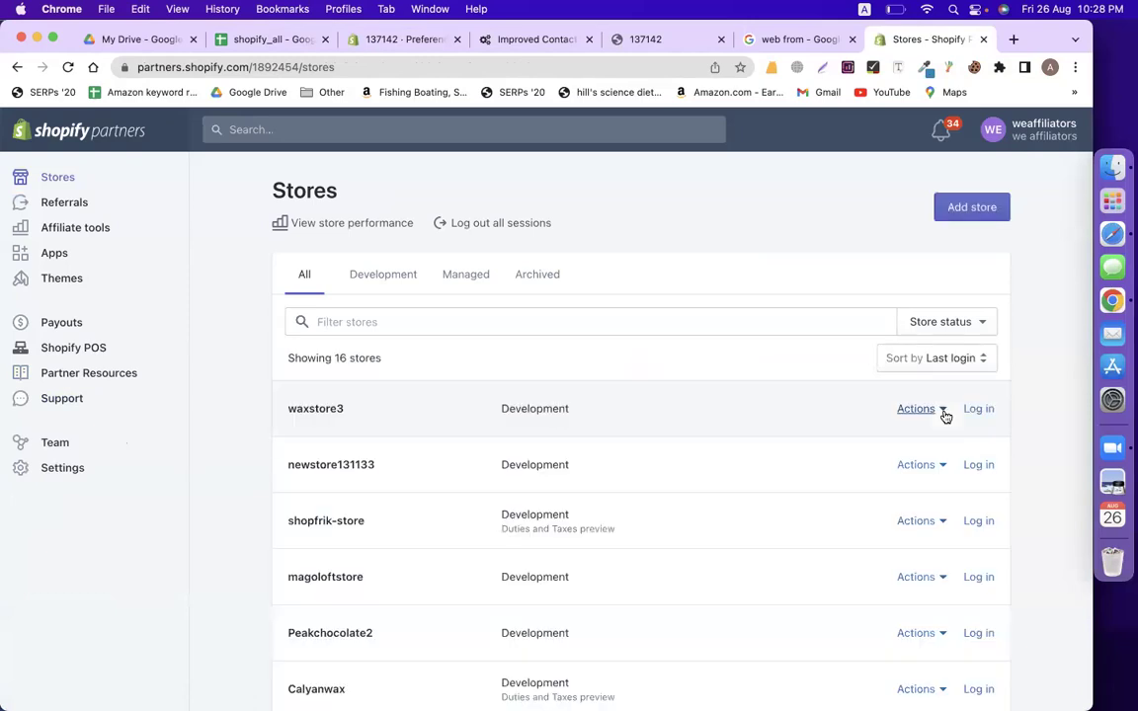
left_click(978, 409)
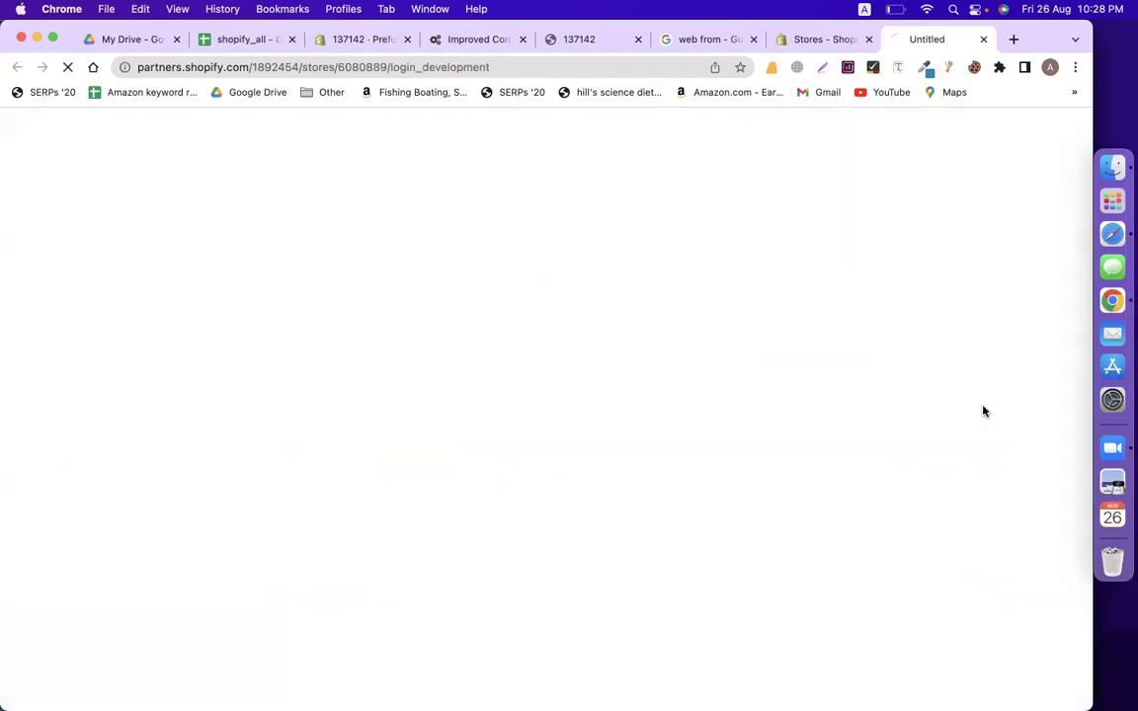
left_click(868, 40)
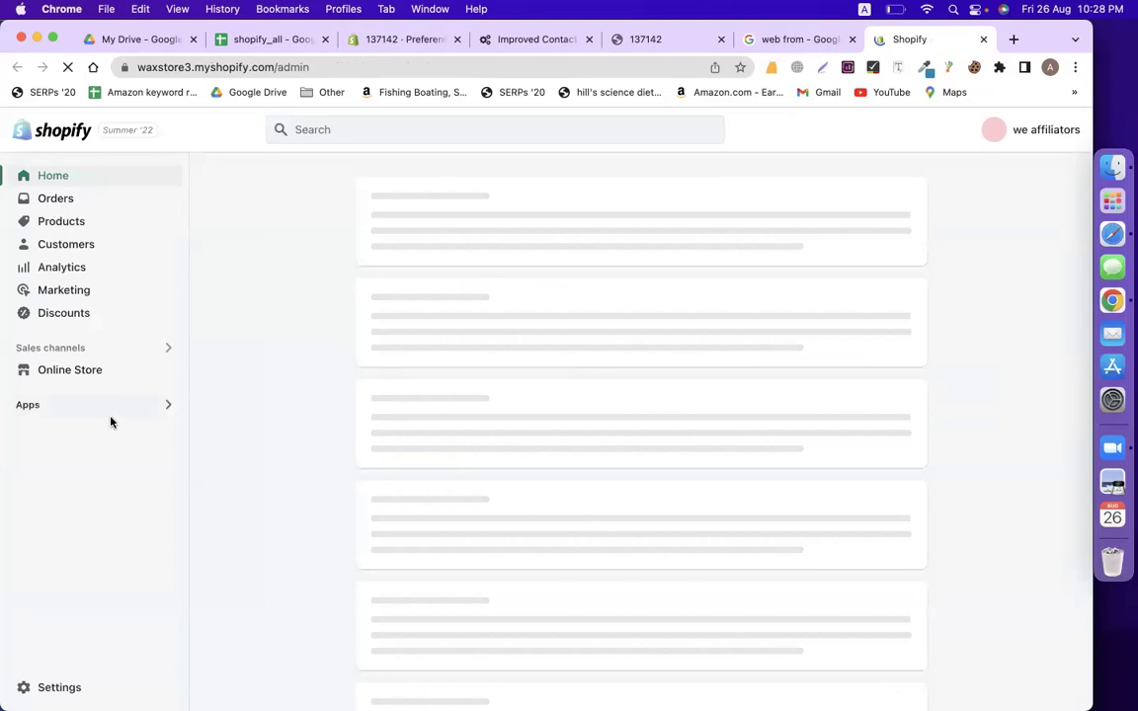
left_click(90, 411)
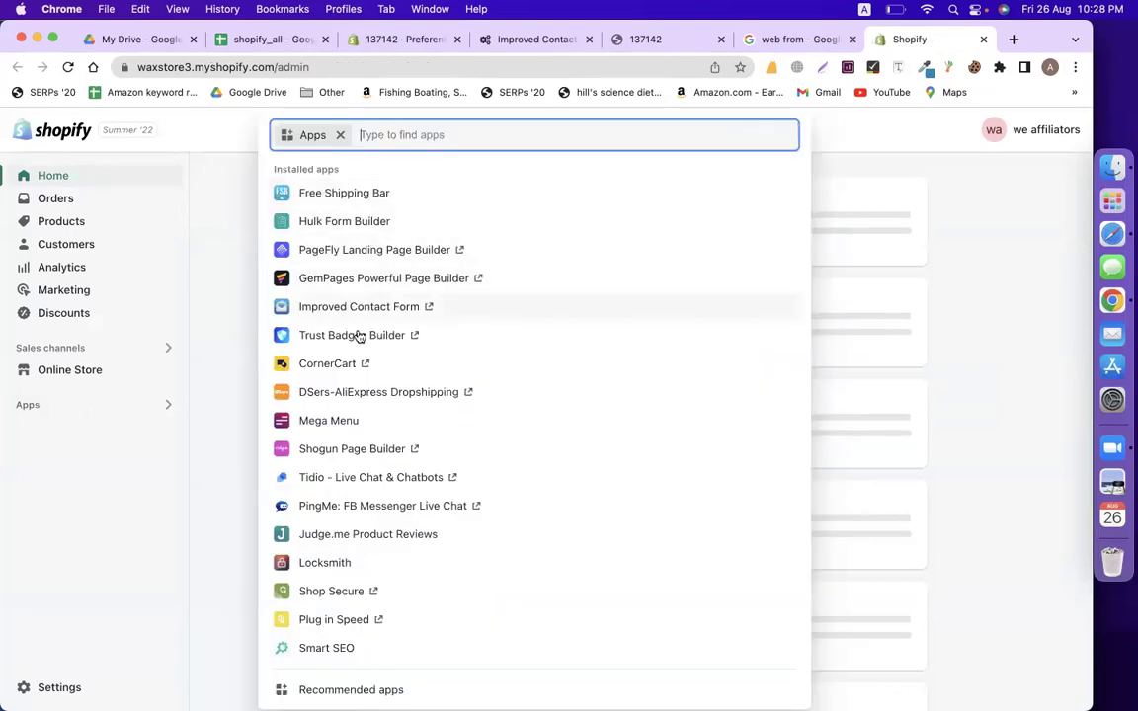
Look over waxstore3's Improved Contact Form widgets, then browse its live storefront
left_click(388, 312)
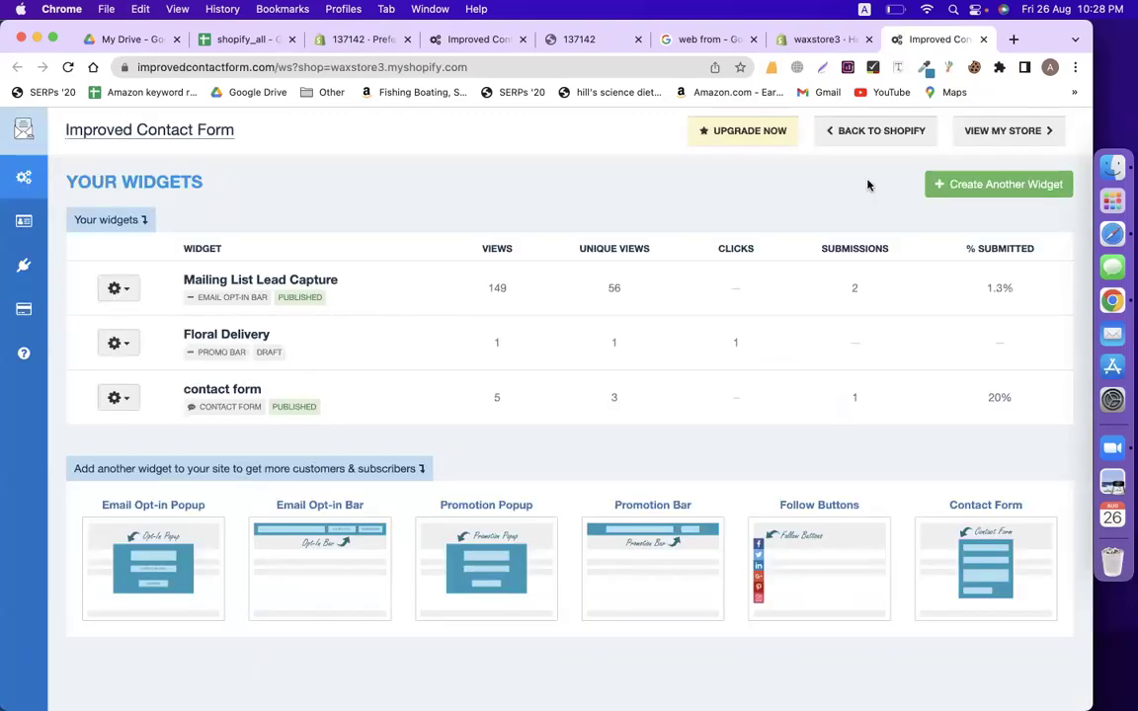
left_click(816, 42)
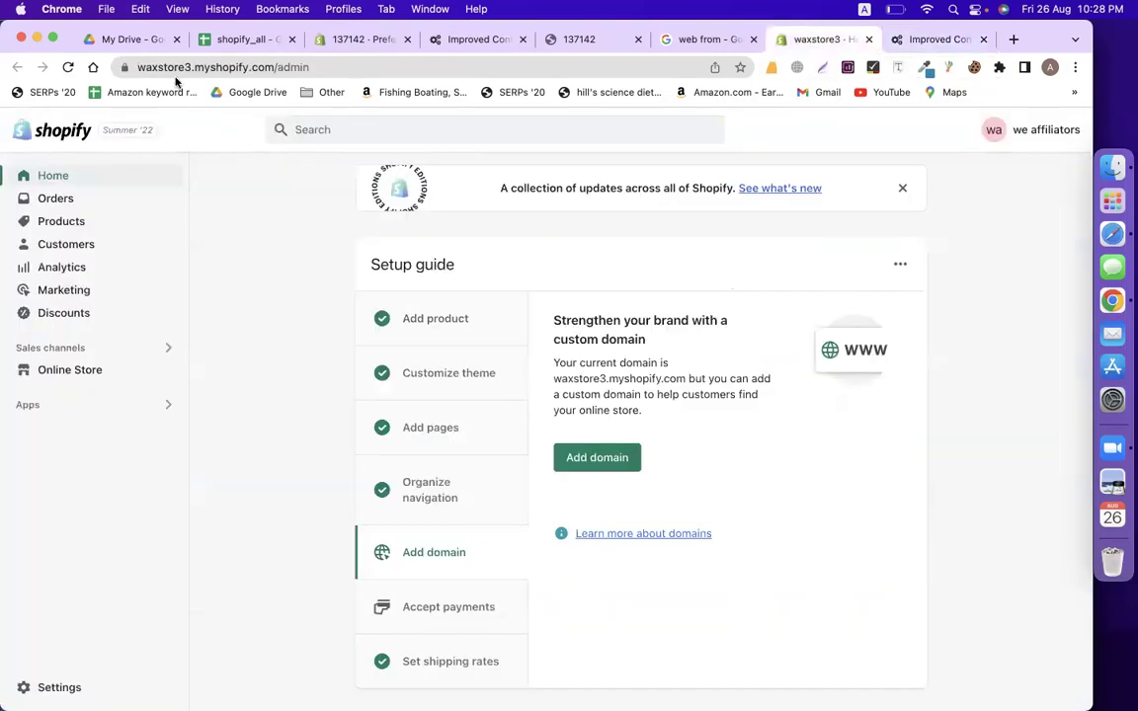
left_click(168, 369)
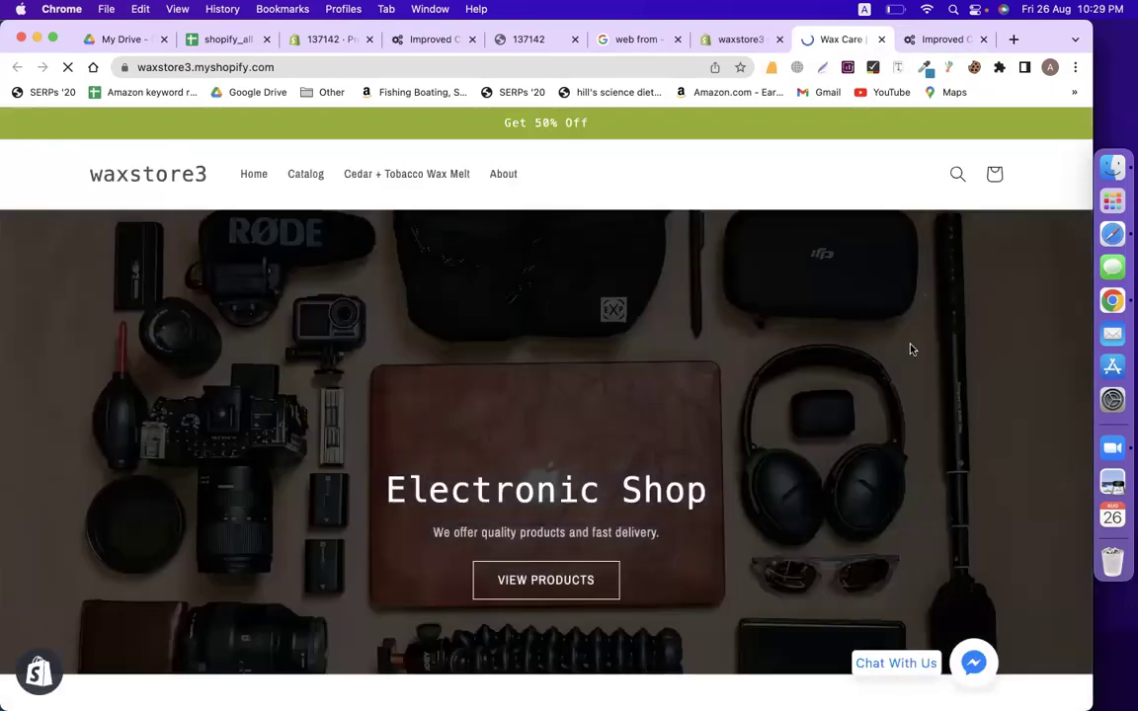
scroll(910, 348, "down", 15)
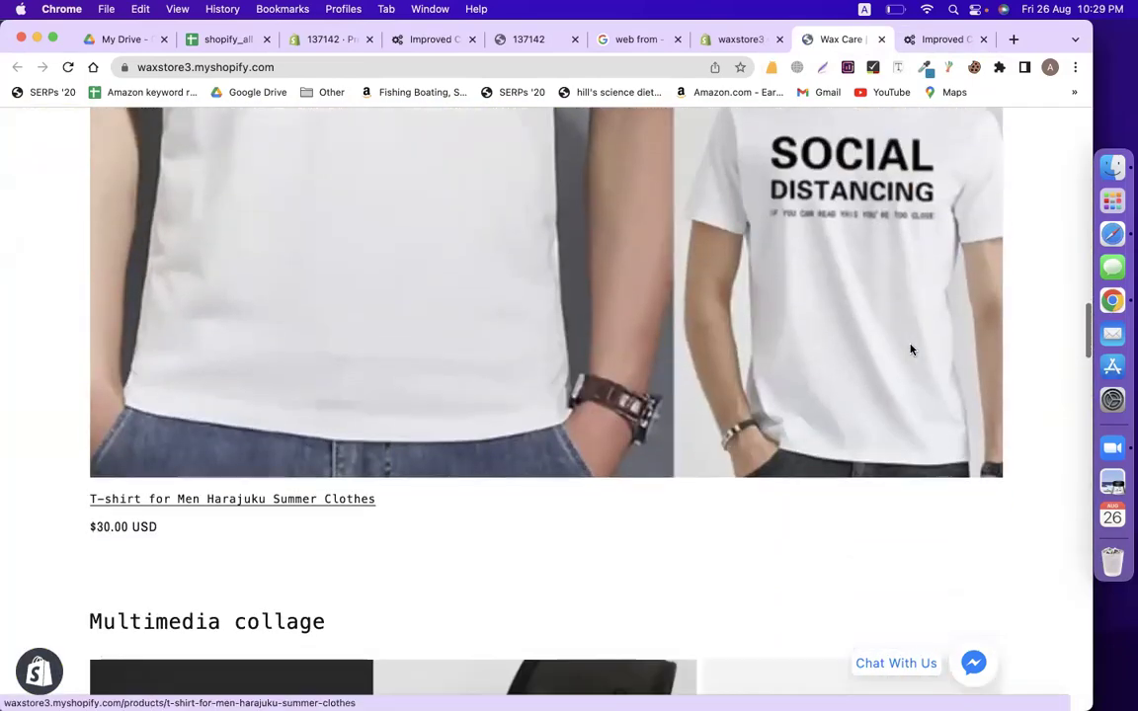
scroll(911, 349, "down", 20)
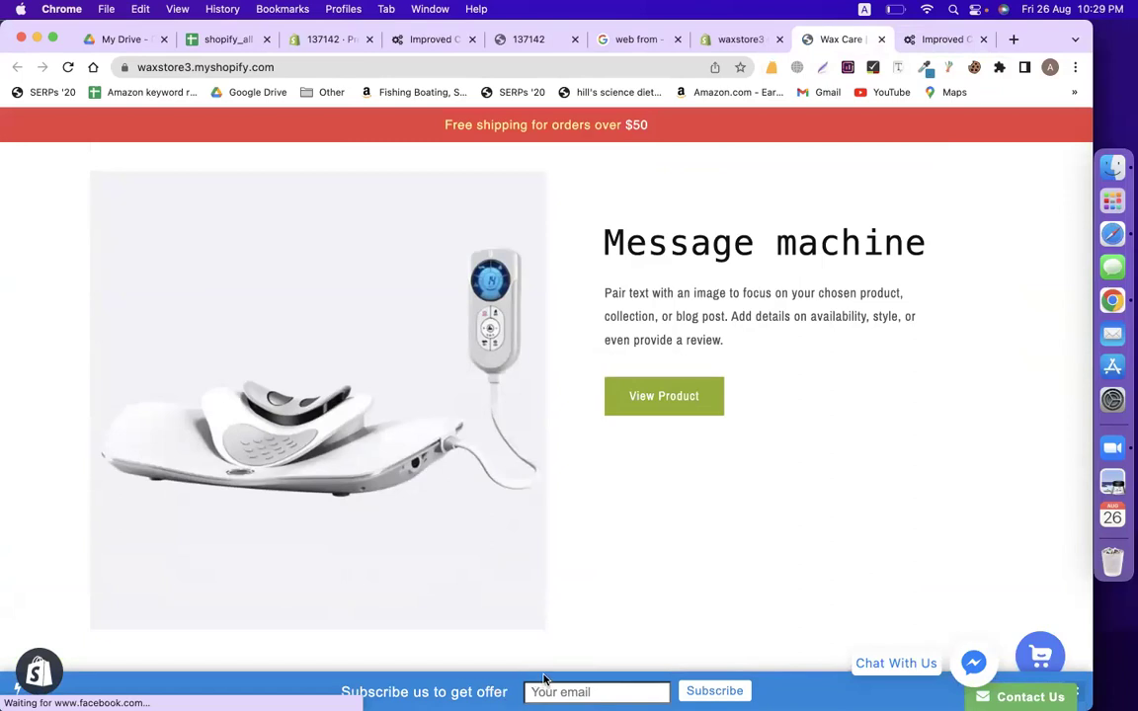
Try the storefront's email subscribe field, close the storefront and return to 137142 Preferences
left_click(590, 691)
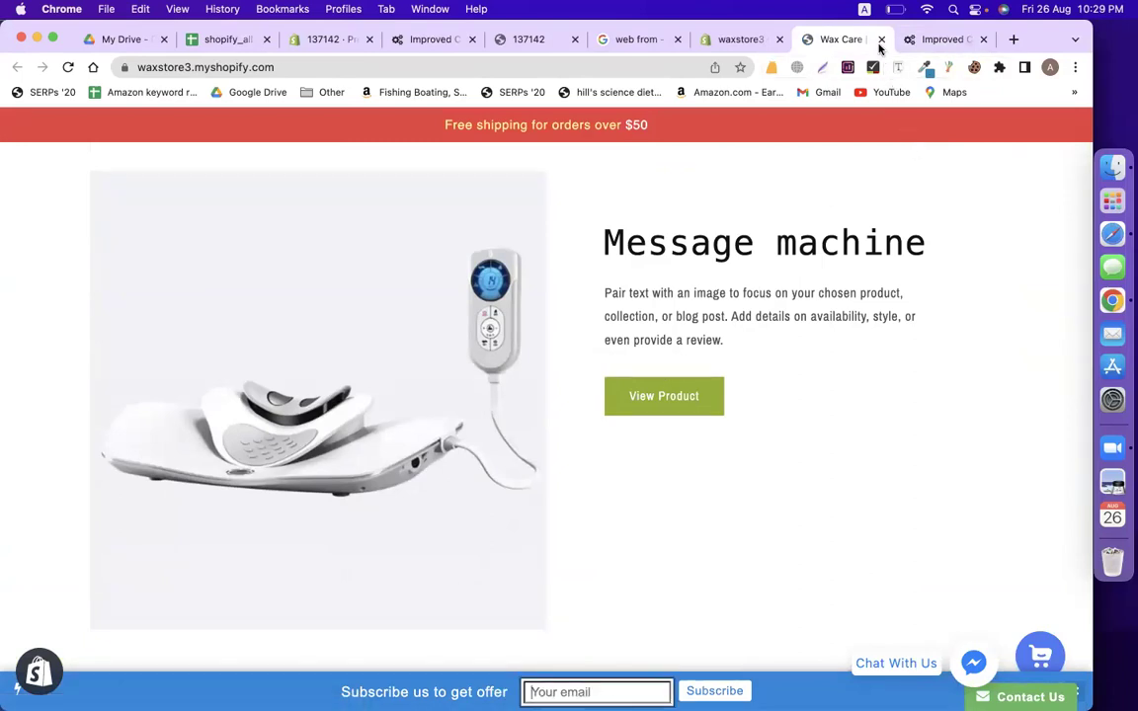
key("super+w")
left_click(356, 39)
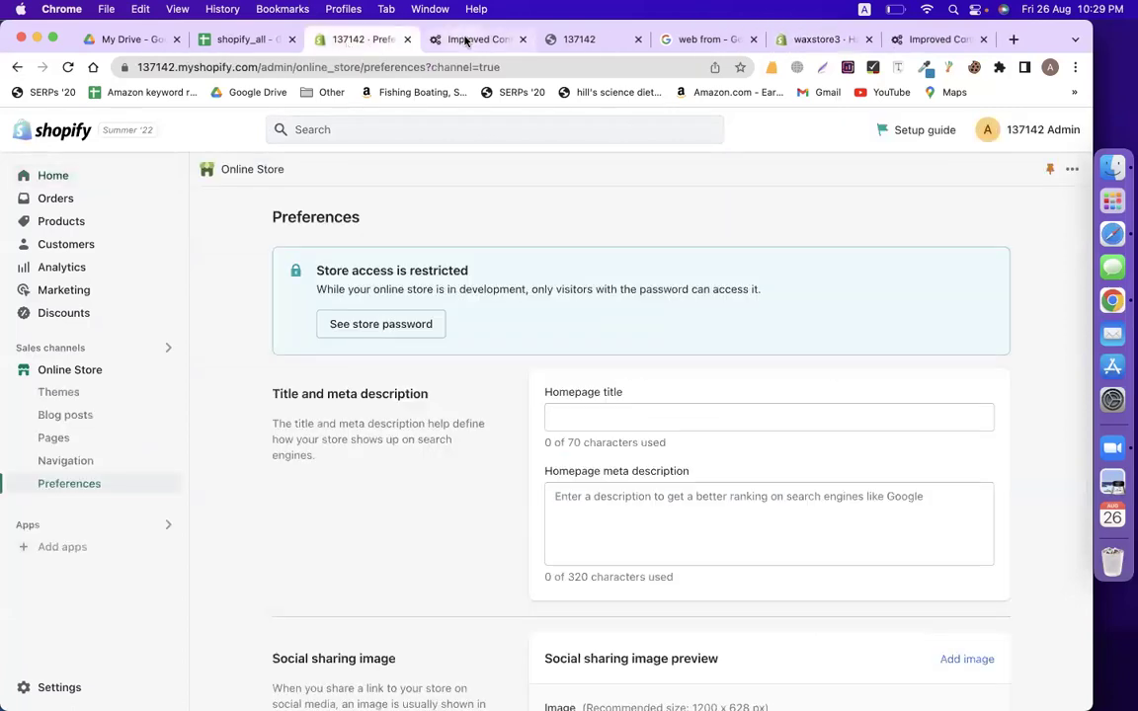
Create a new contact form widget from the Request a Callback template
left_click(464, 39)
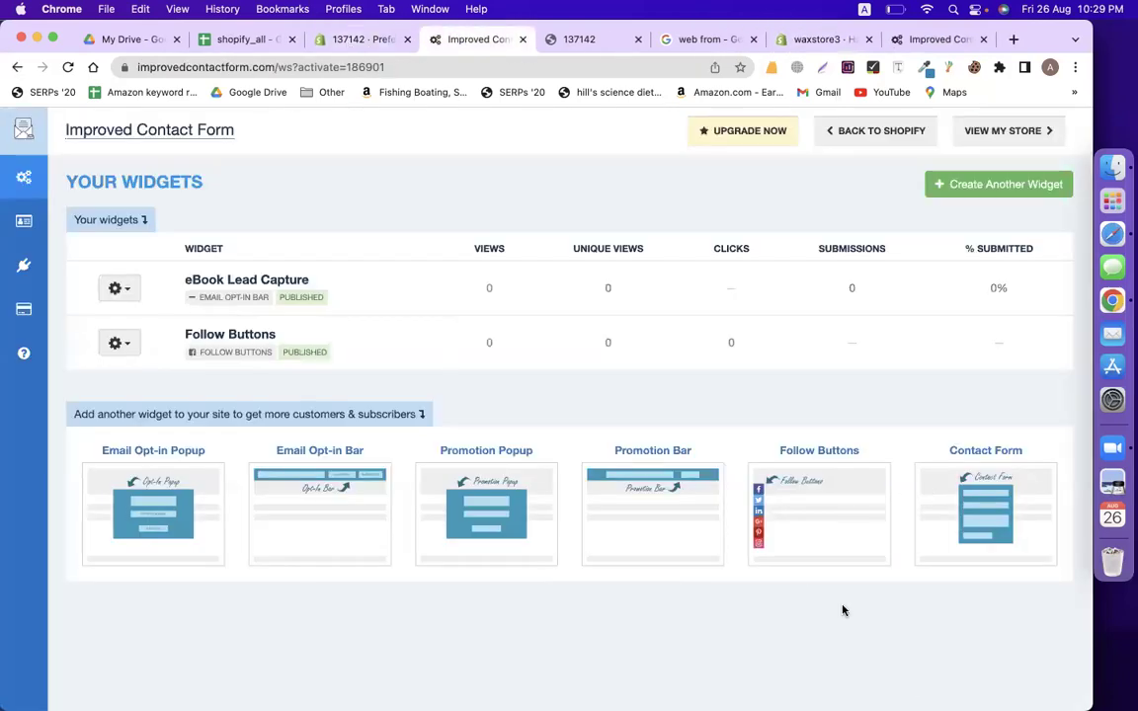
left_click(951, 188)
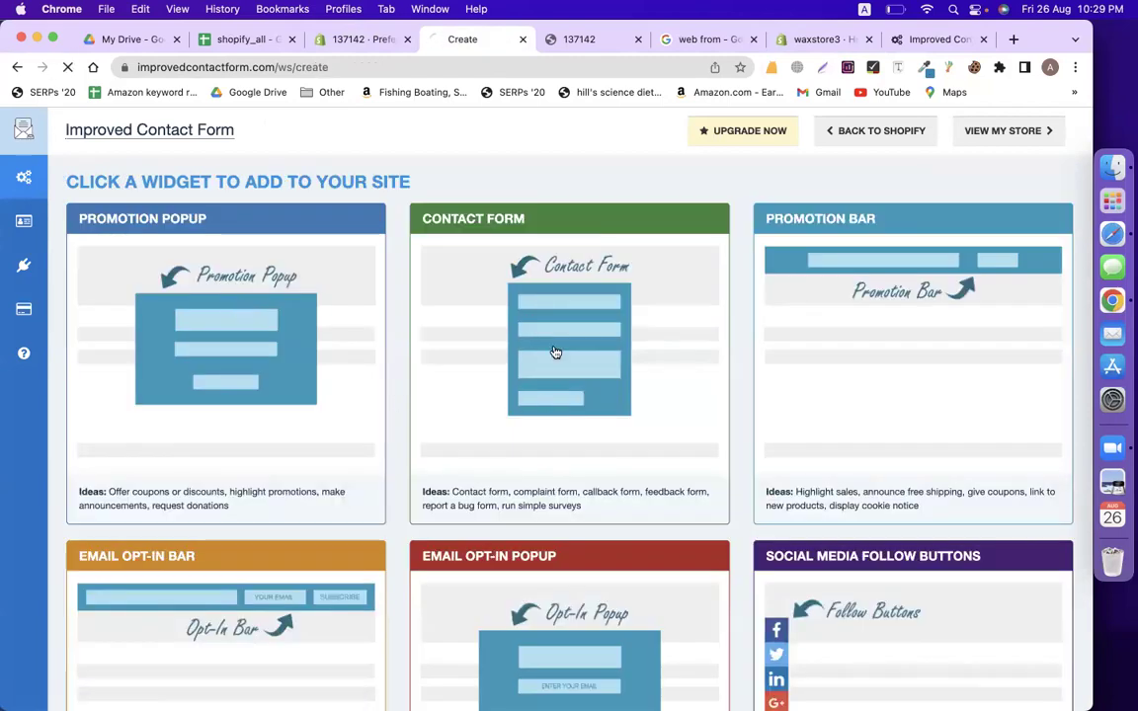
left_click(555, 353)
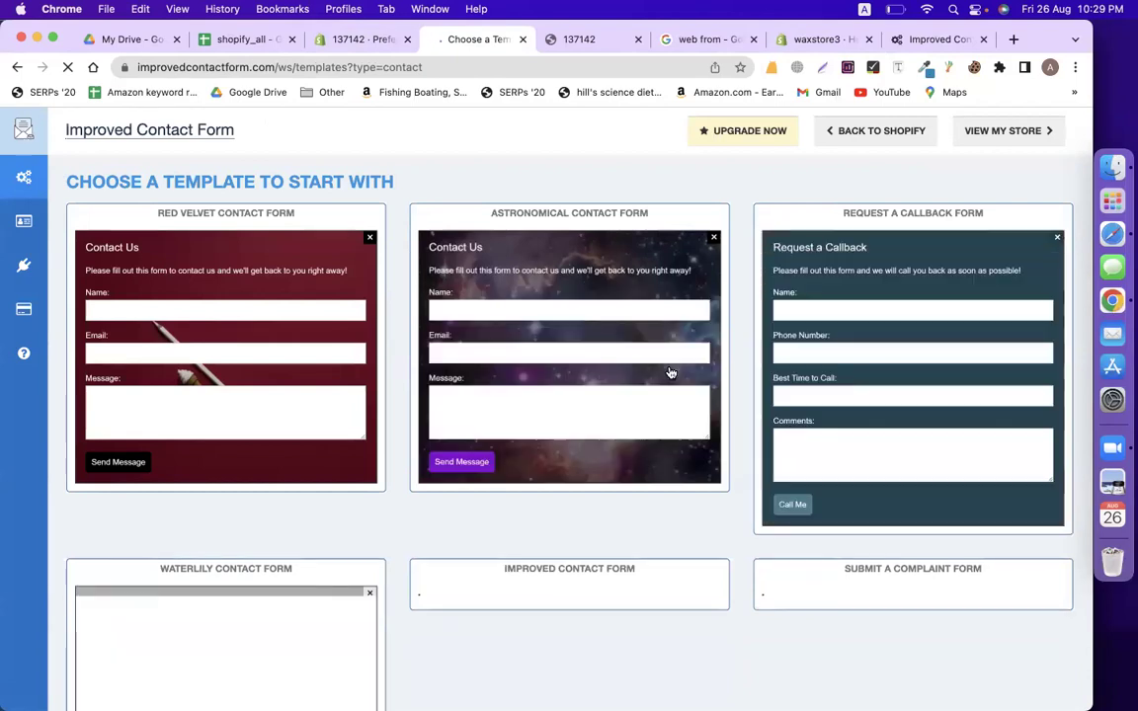
left_click(895, 376)
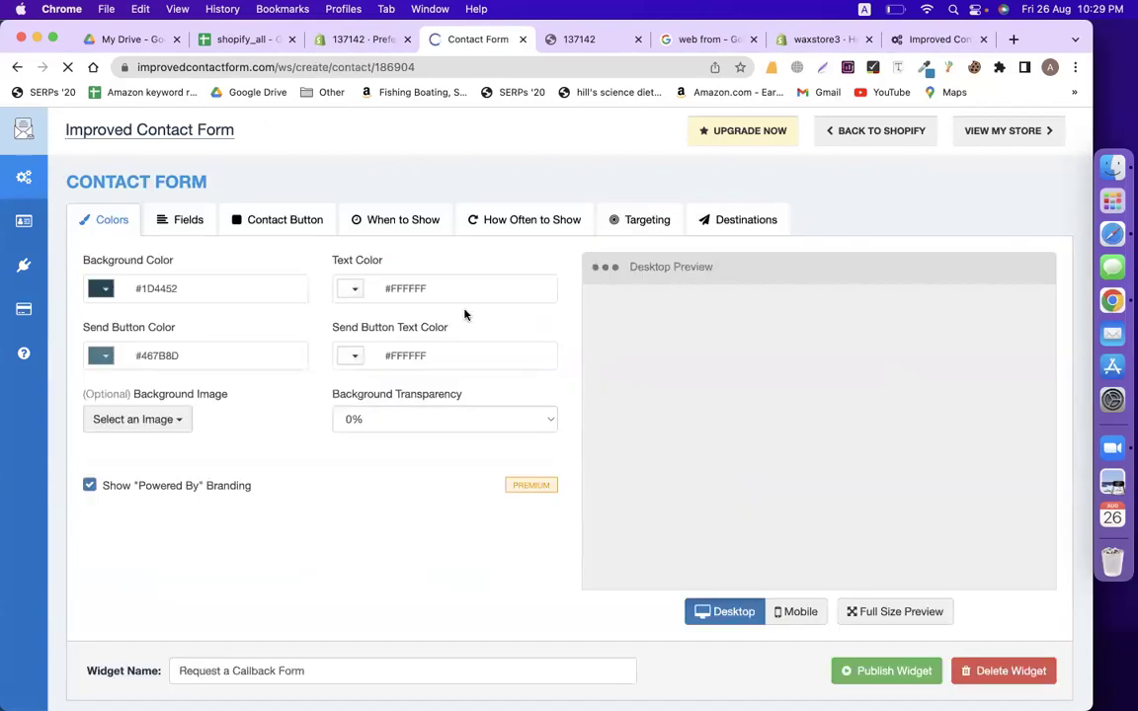
left_click(158, 208)
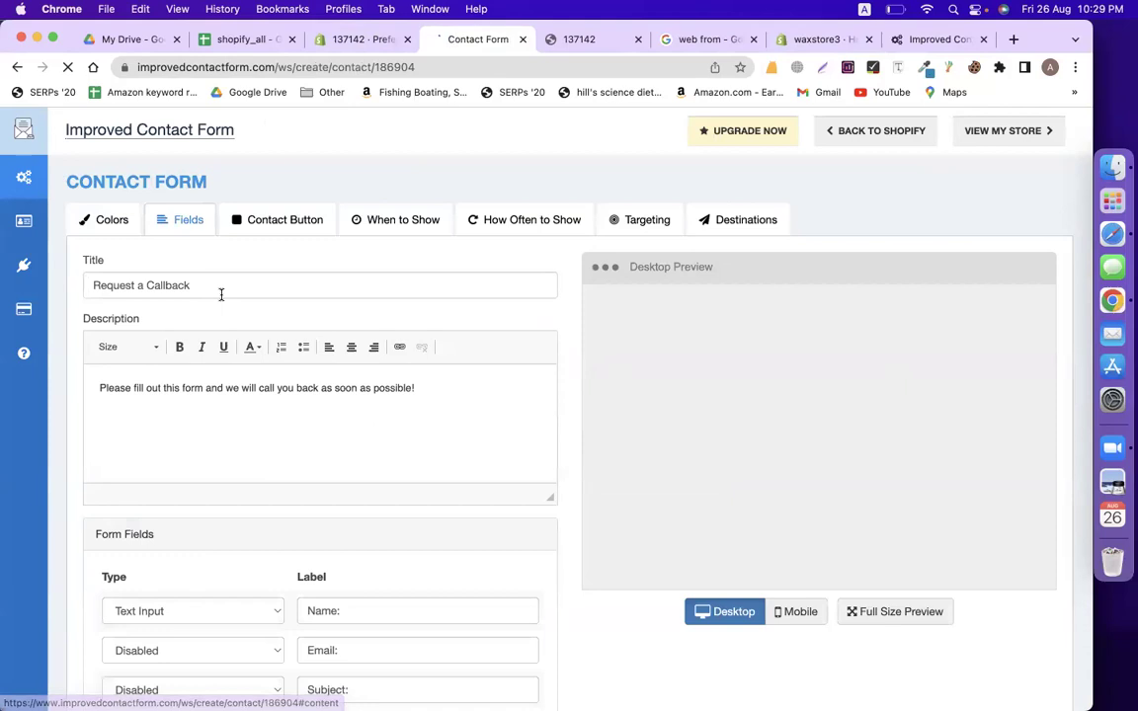
left_click(89, 221)
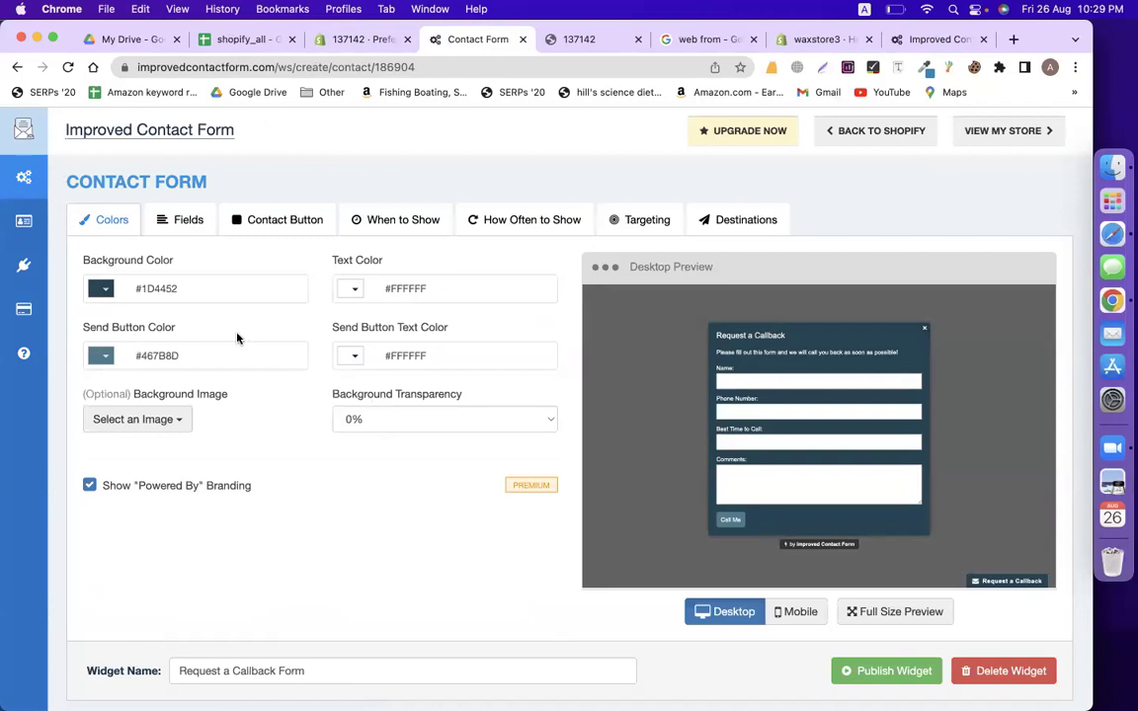
Set the form background to purple #5B44DB and the send button to yellow #ECE575
left_click(104, 289)
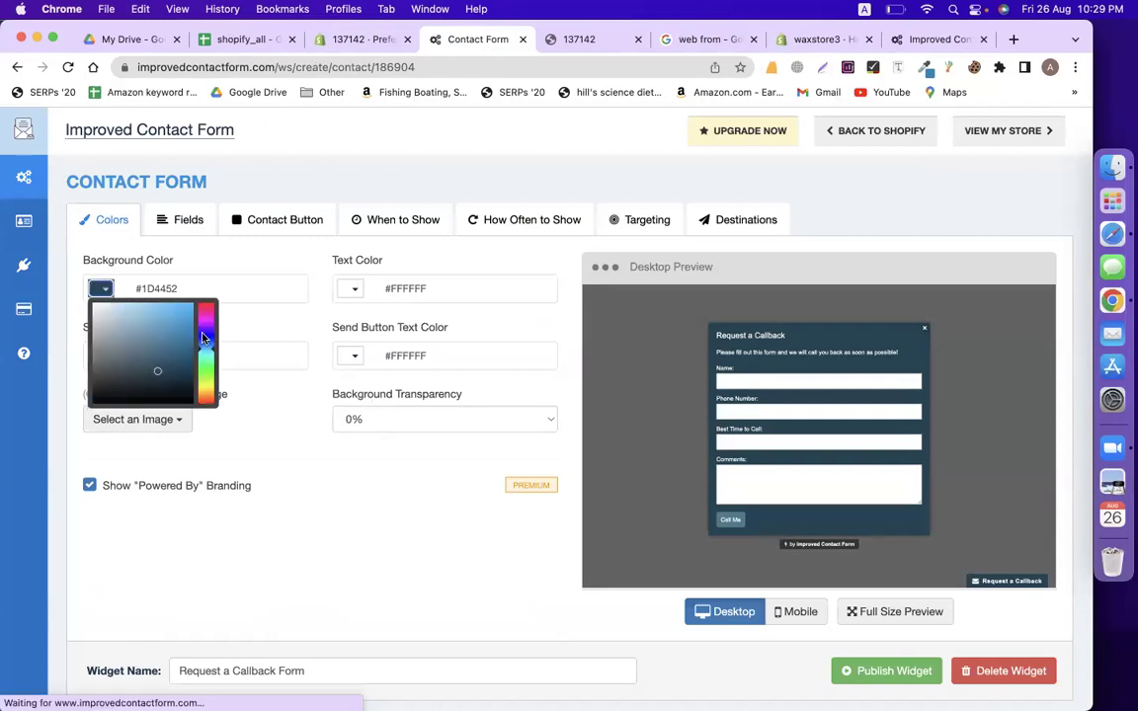
left_click(203, 339)
left_click(161, 316)
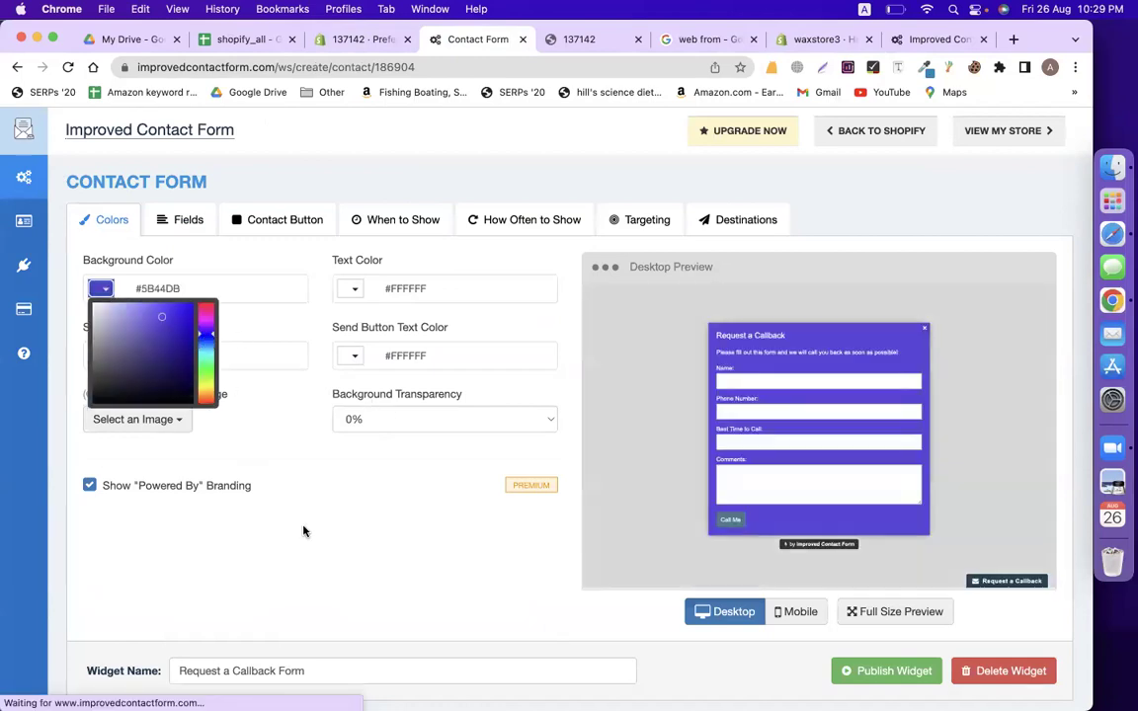
left_click(303, 532)
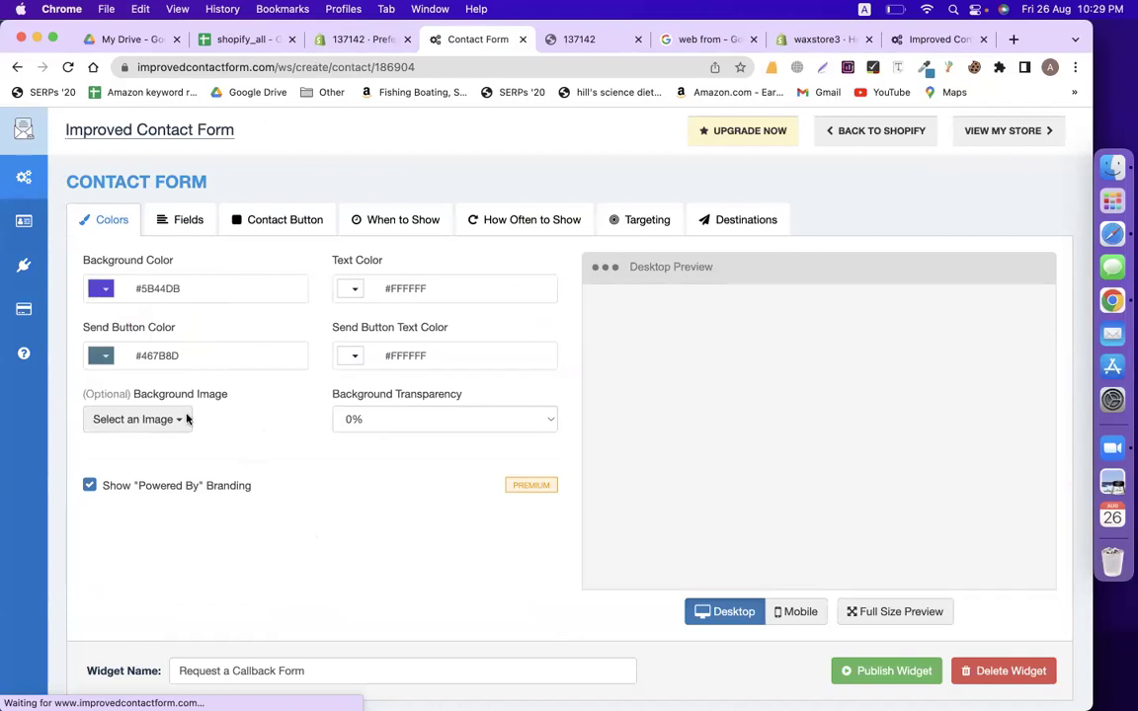
left_click(101, 356)
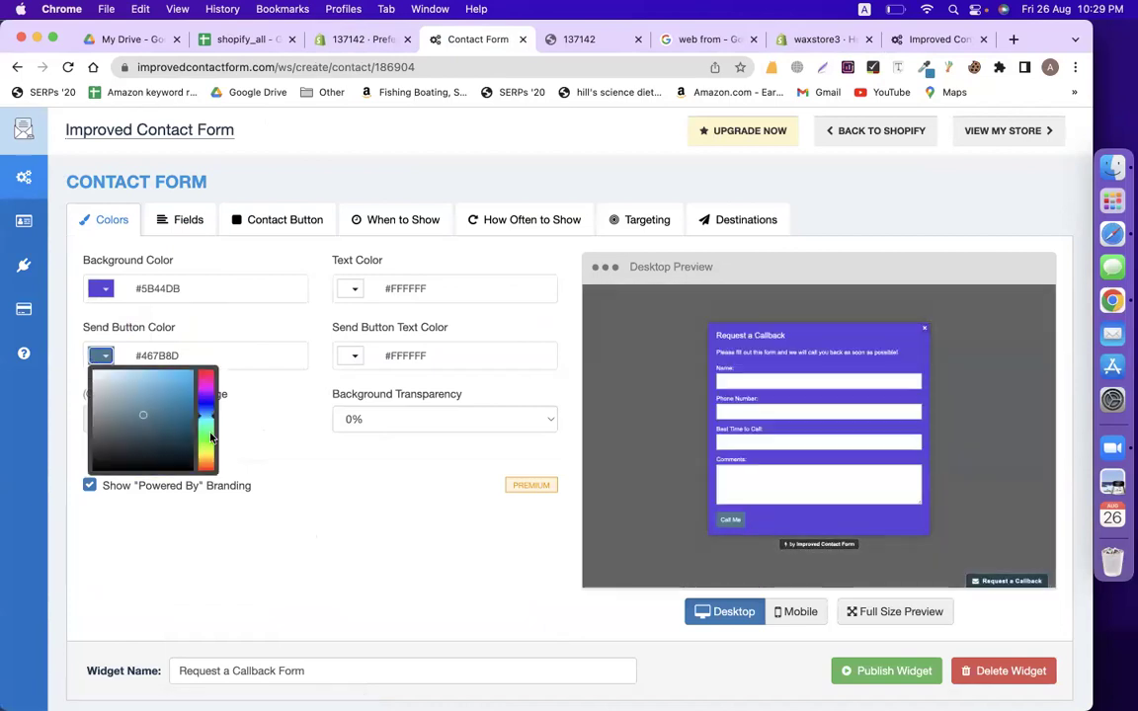
left_click(207, 453)
left_click(158, 375)
left_click(358, 535)
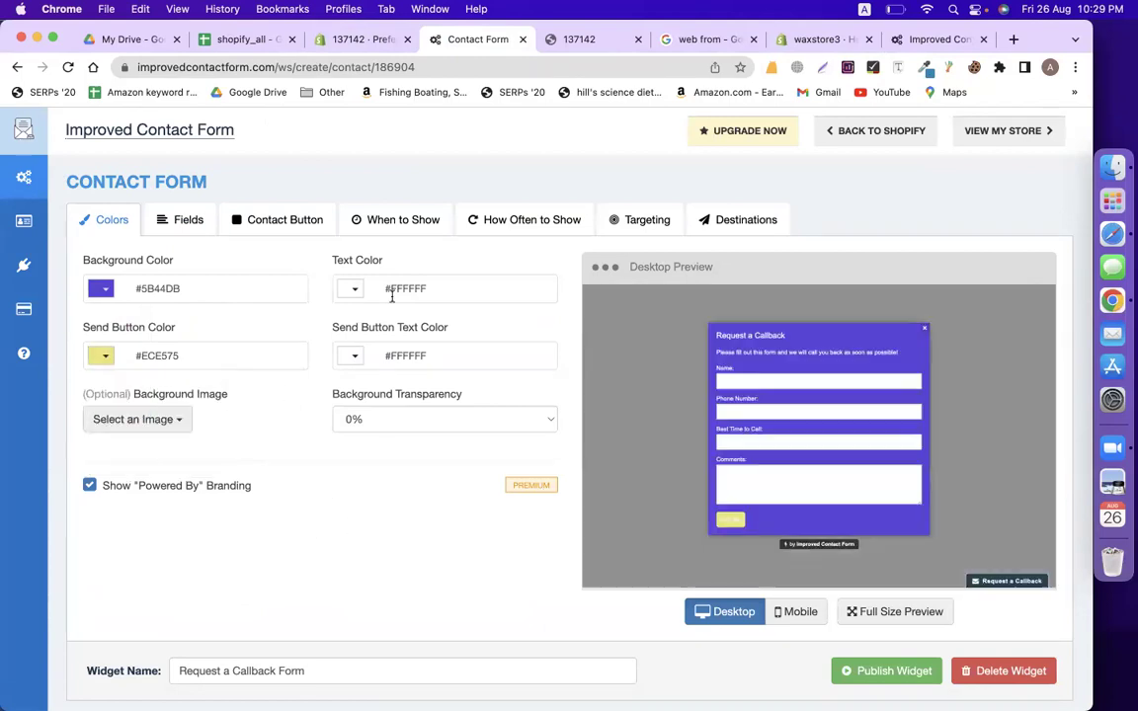
Make the form text light grey #EBEBEB and the button text dark #3A3709
left_click(351, 289)
left_click(374, 378)
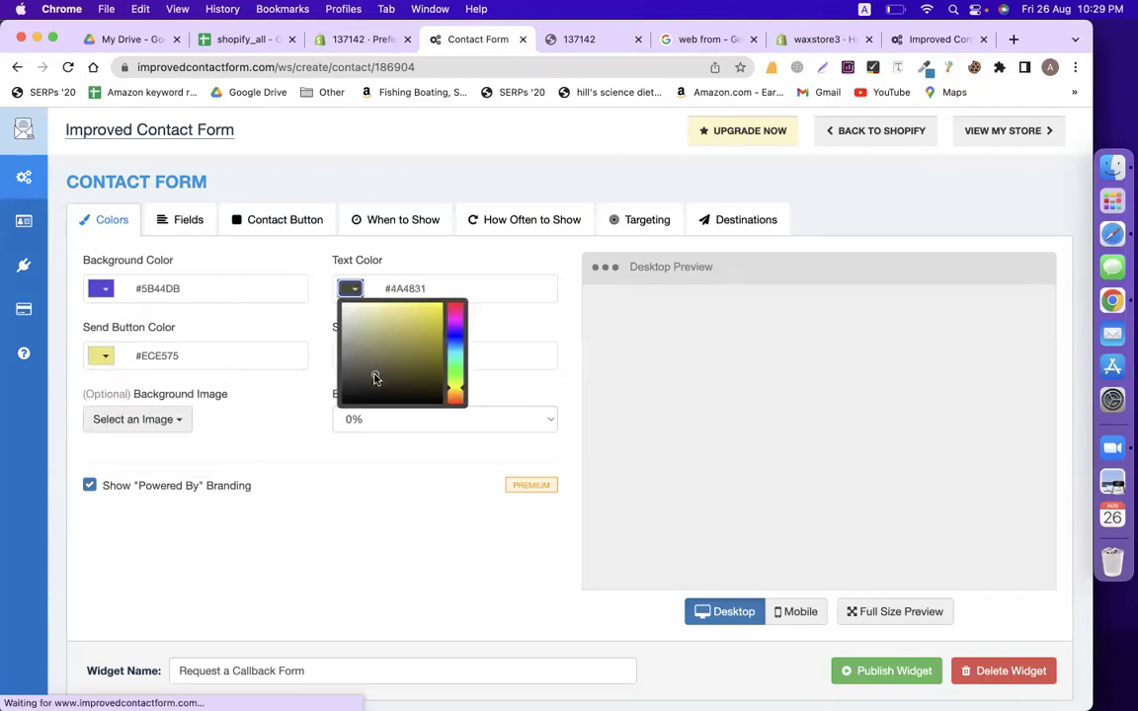
left_click(384, 402)
left_click(342, 312)
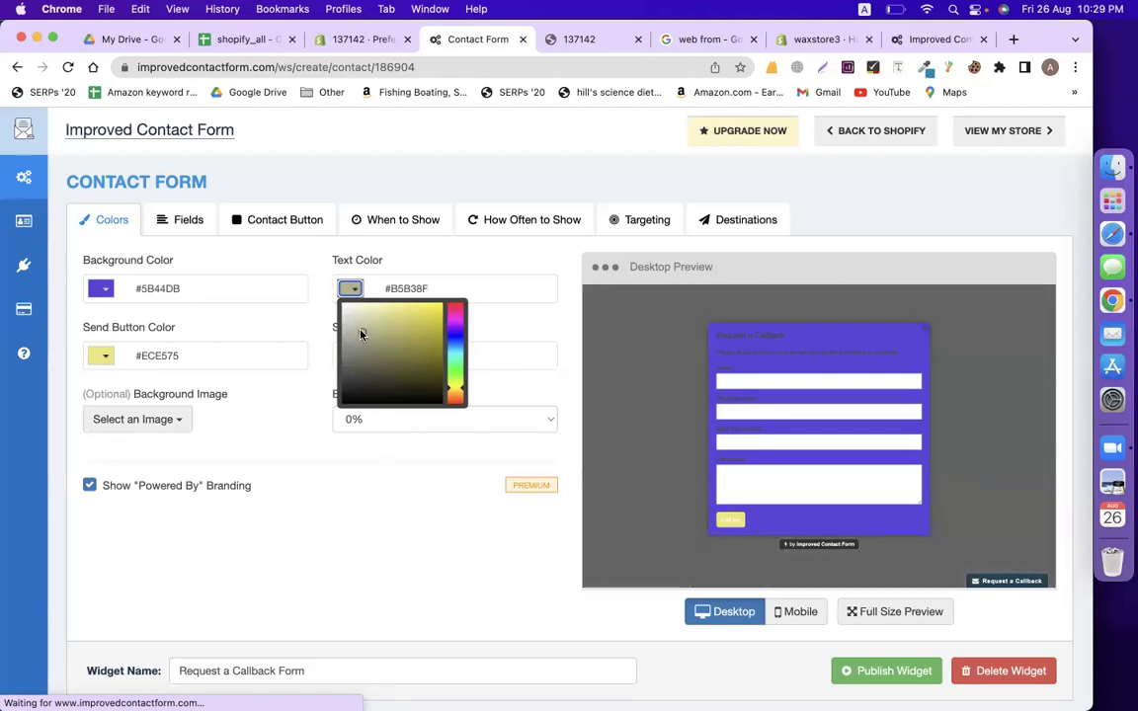
left_click(374, 512)
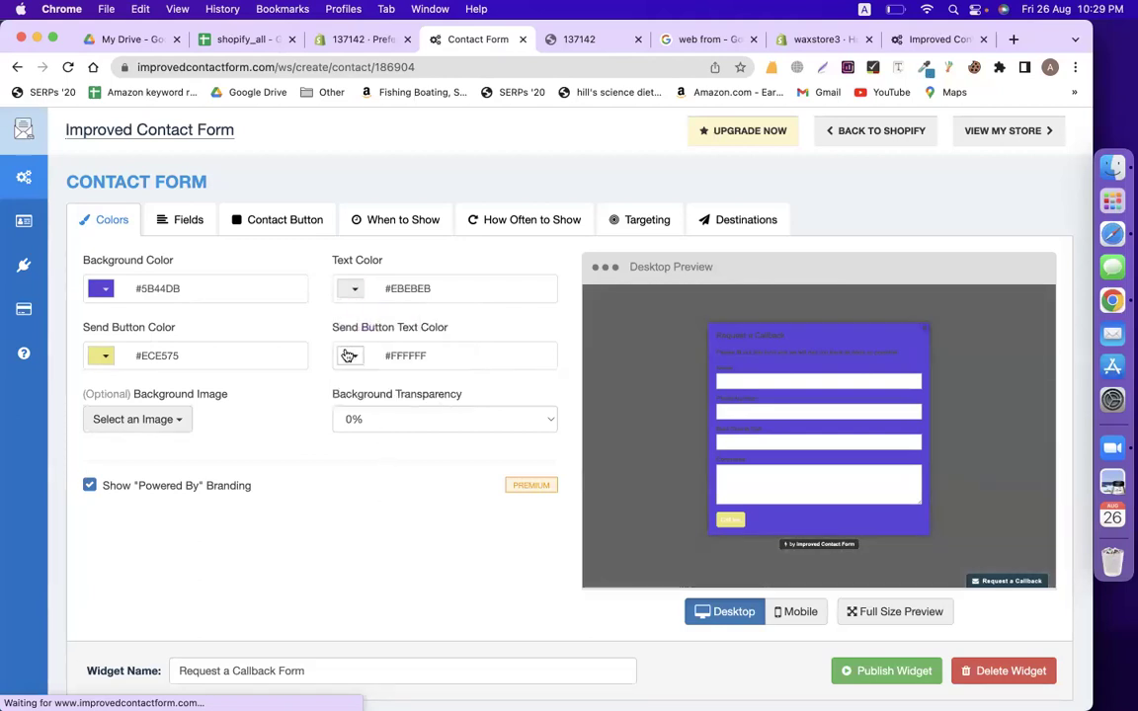
left_click(352, 357)
left_click(426, 453)
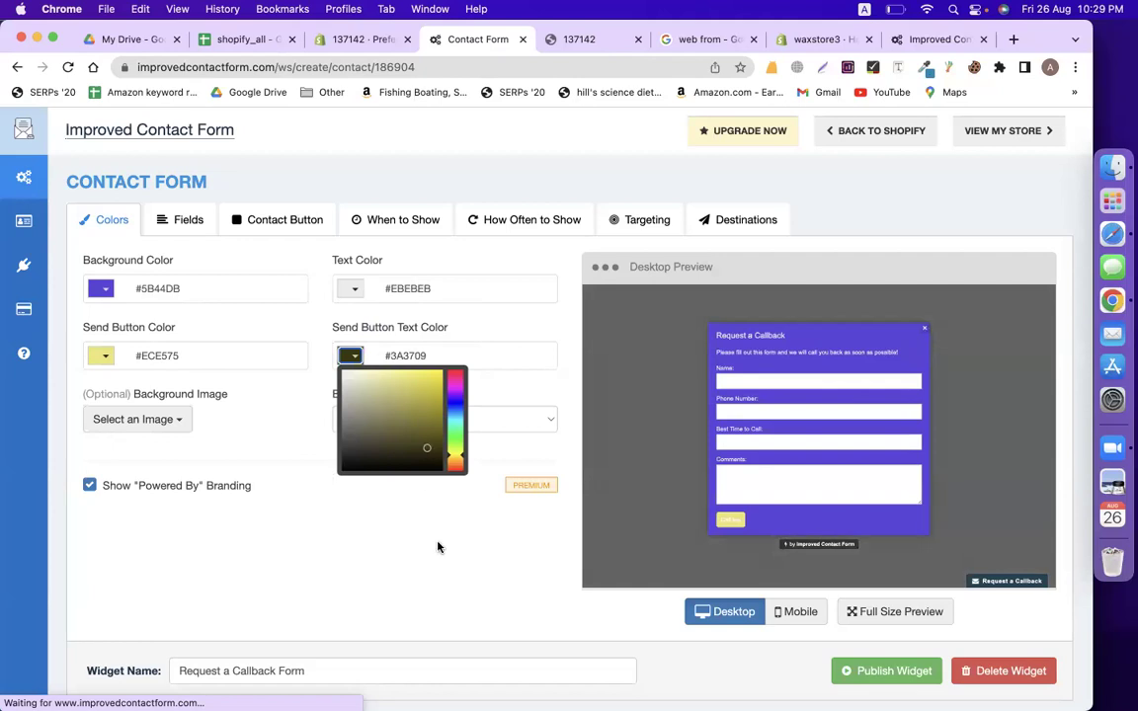
left_click(472, 548)
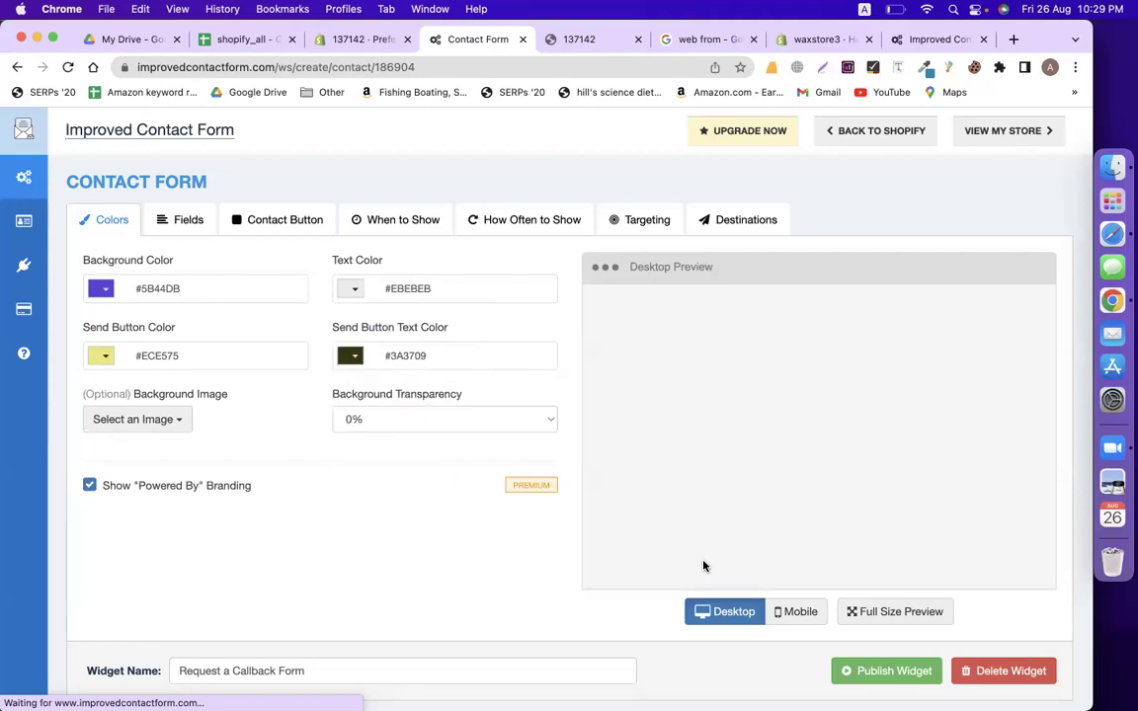
left_click(197, 222)
Clear the Best Time to Call label and set that field to Disabled
scroll(204, 477, "down", 5)
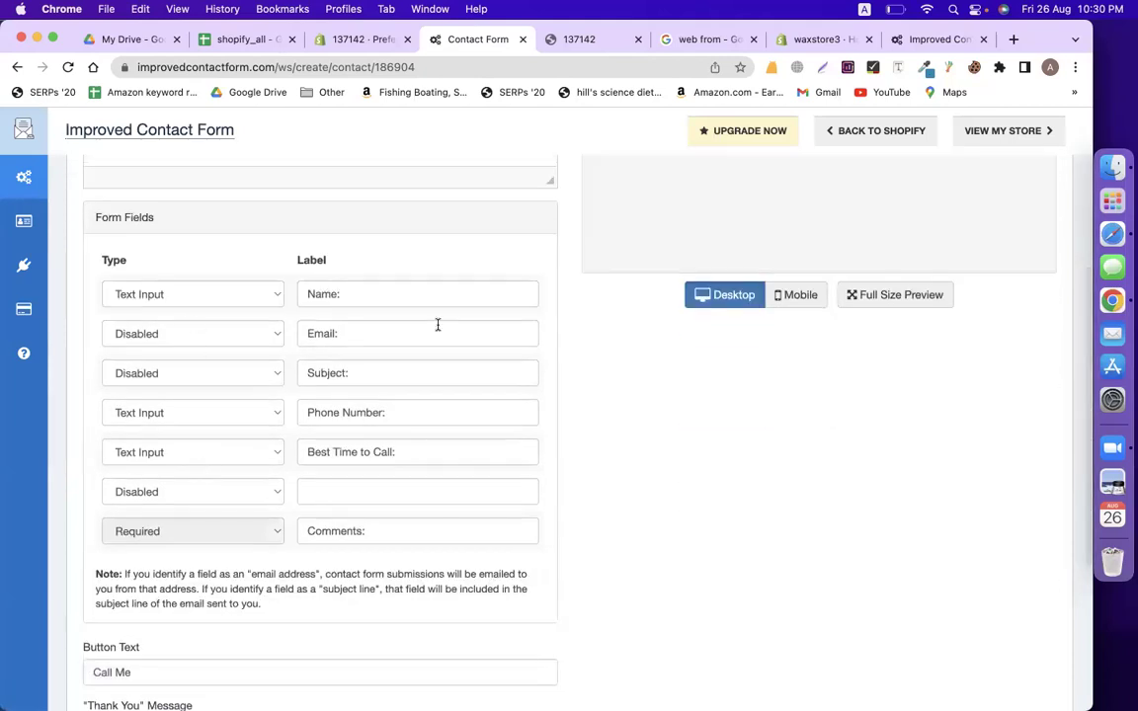
scroll(414, 355, "up", 2)
scroll(490, 436, "up", 2)
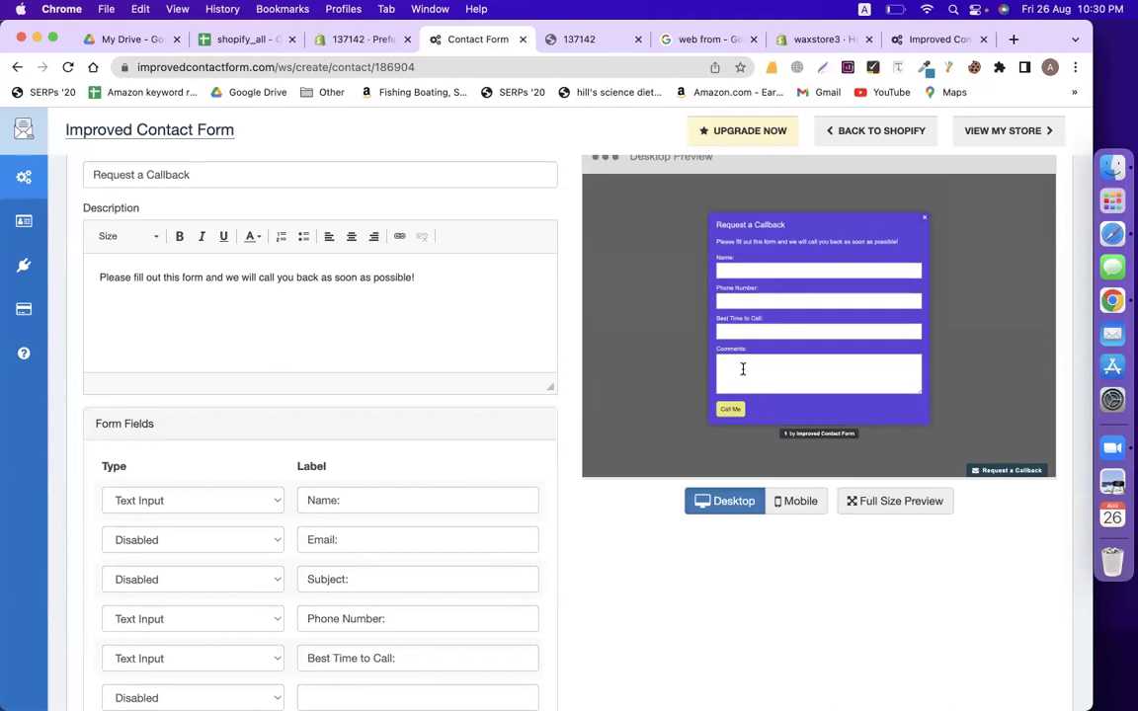
scroll(492, 414, "down", 4)
left_click(393, 442)
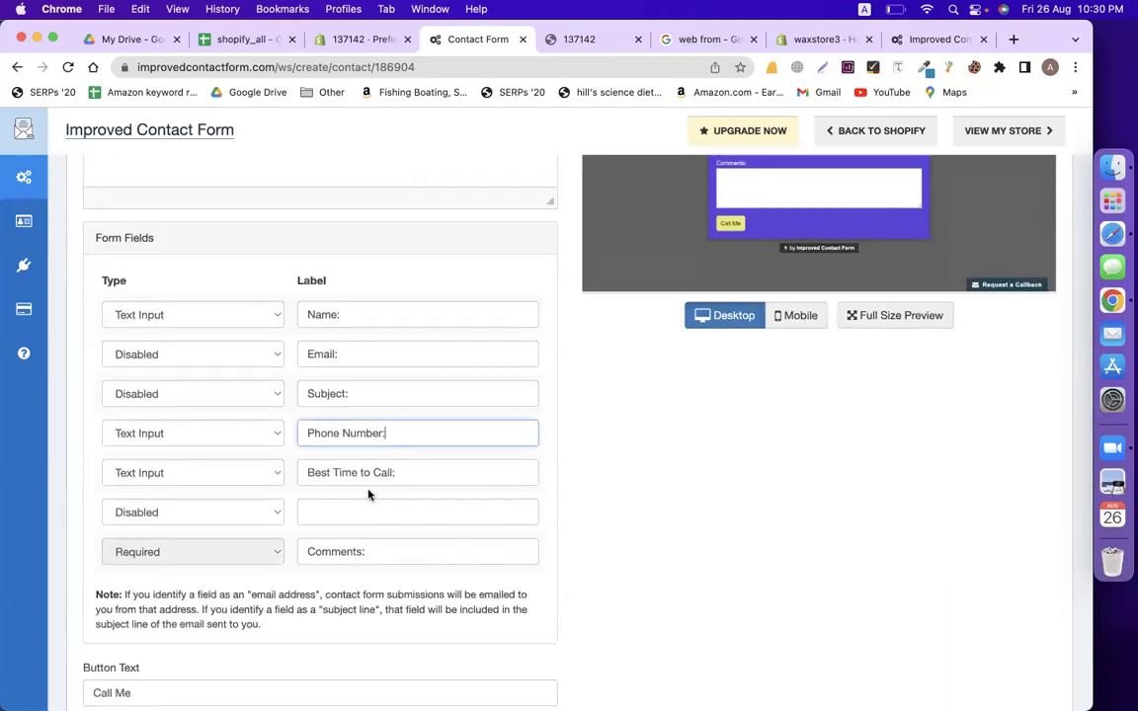
triple_click(365, 478)
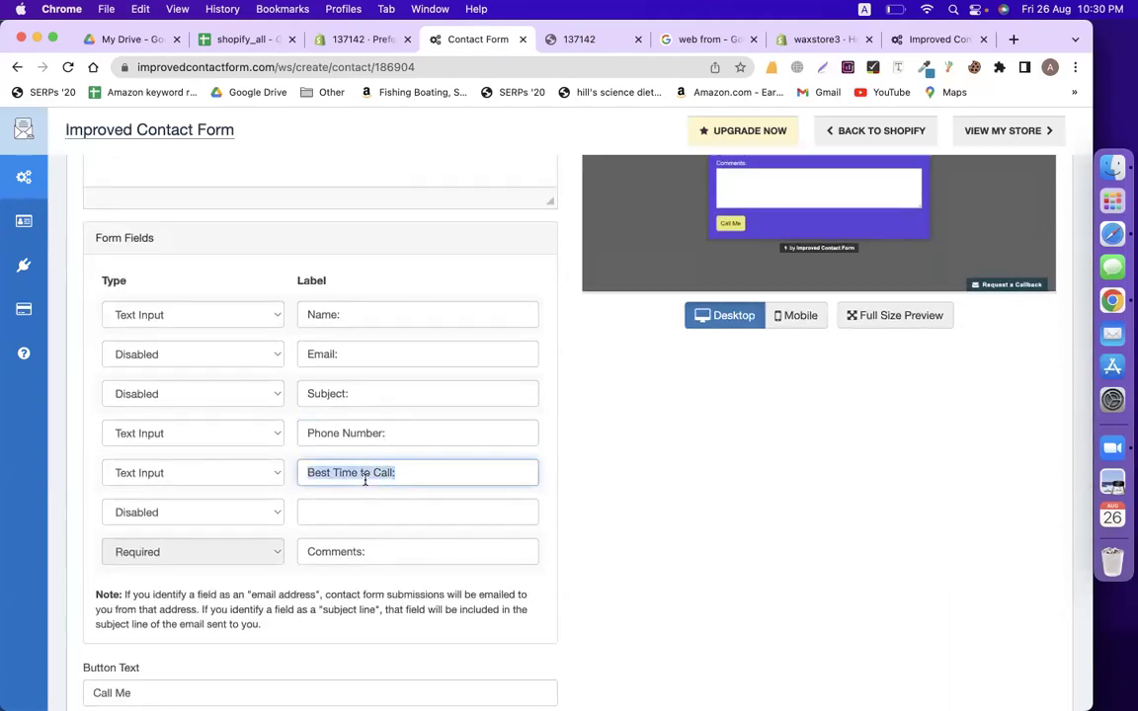
key("BackSpace")
left_click(566, 520)
scroll(451, 573, "up", 2)
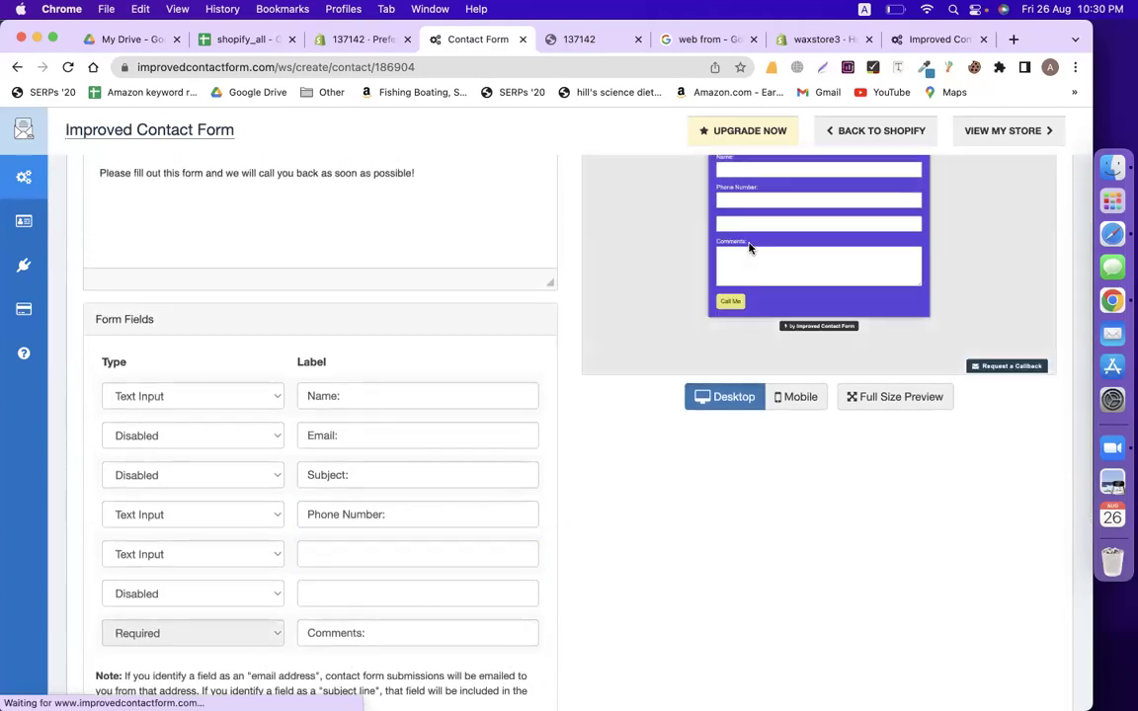
scroll(479, 482, "down", 3)
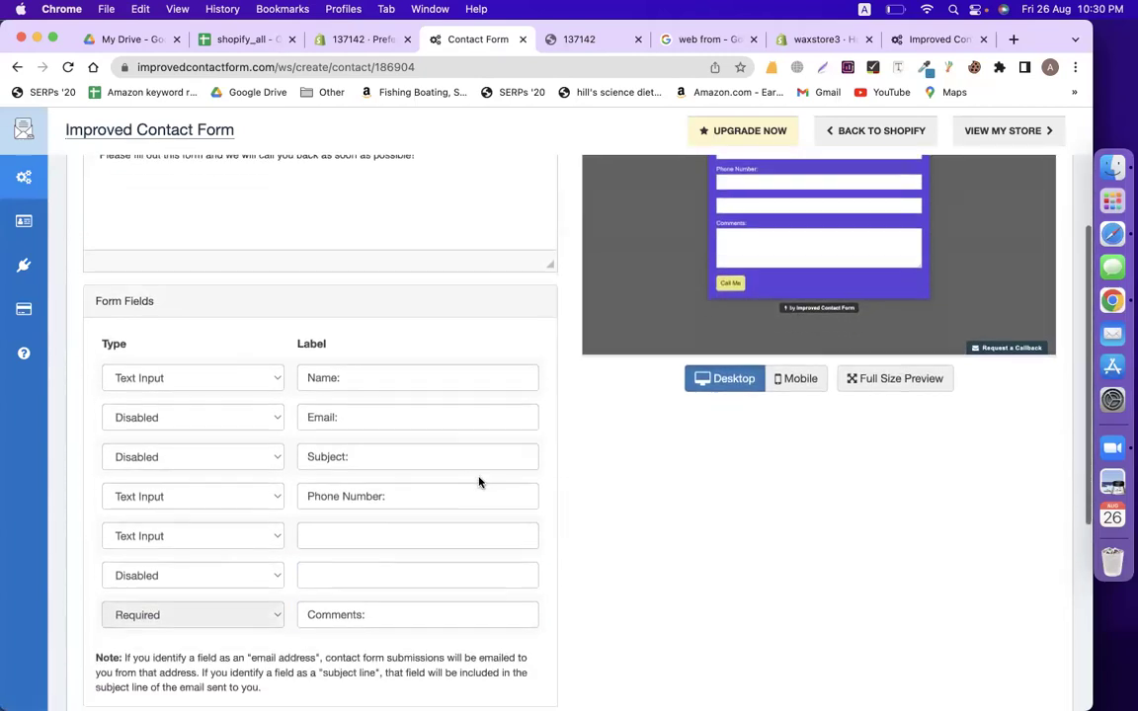
left_click(265, 538)
left_click(196, 480)
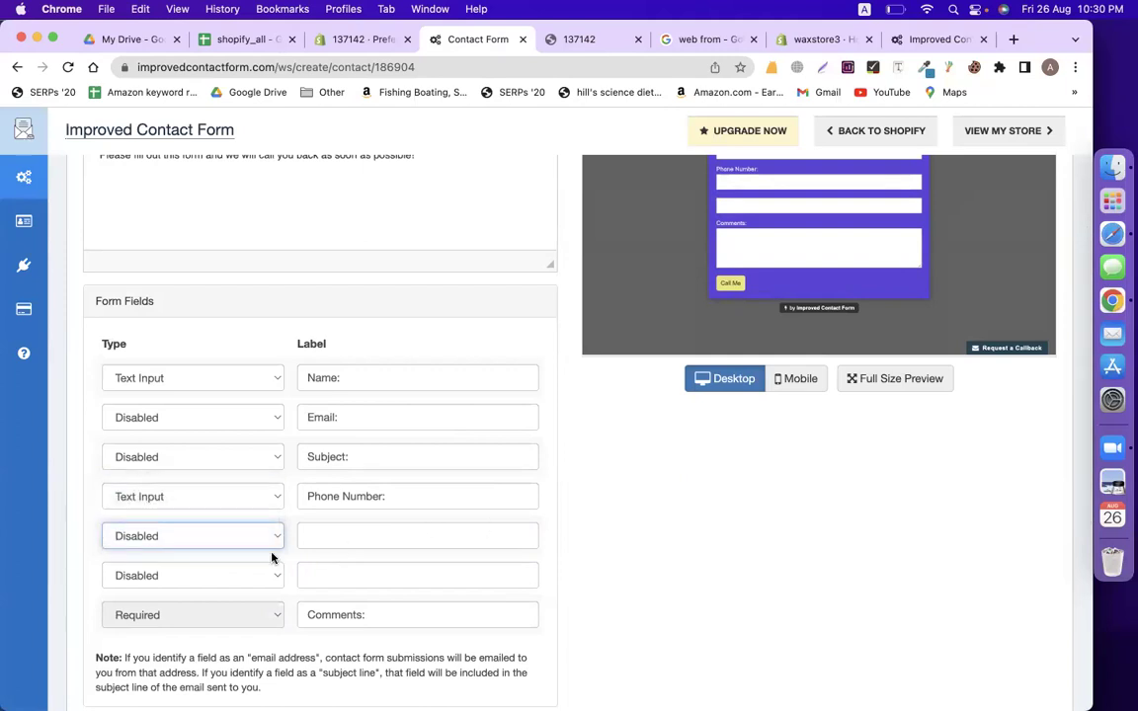
Clear and disable the Phone Number field, and set the Email field's type to Email Address
triple_click(414, 496)
key("BackSpace")
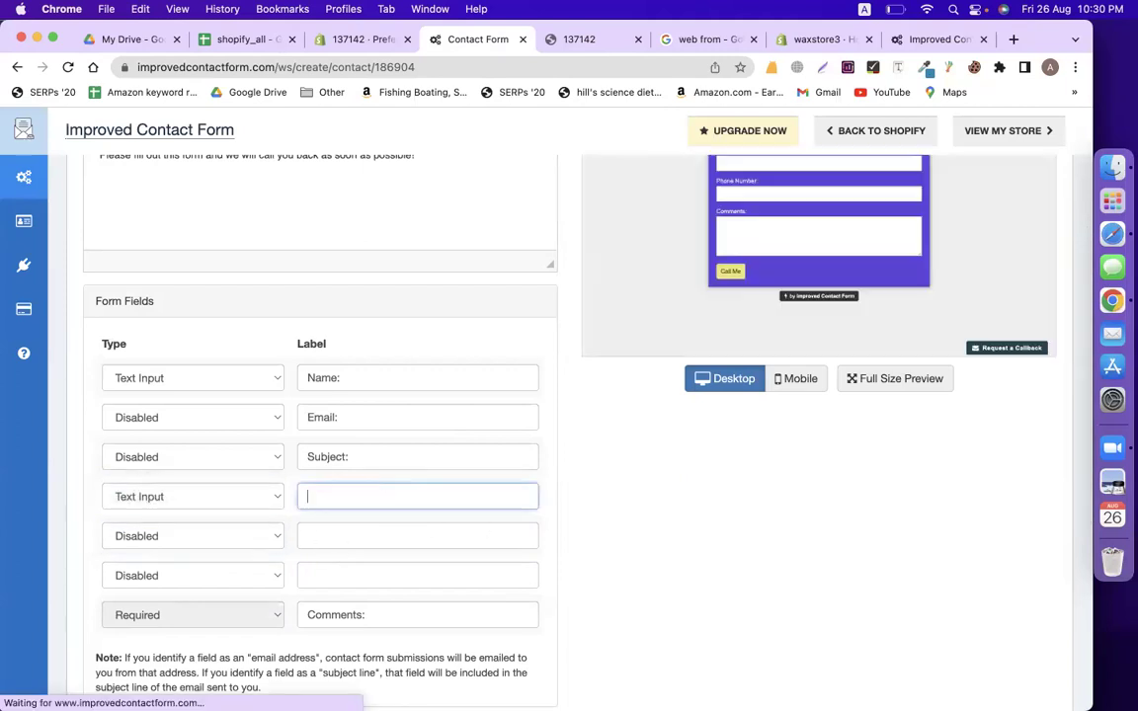
left_click(262, 497)
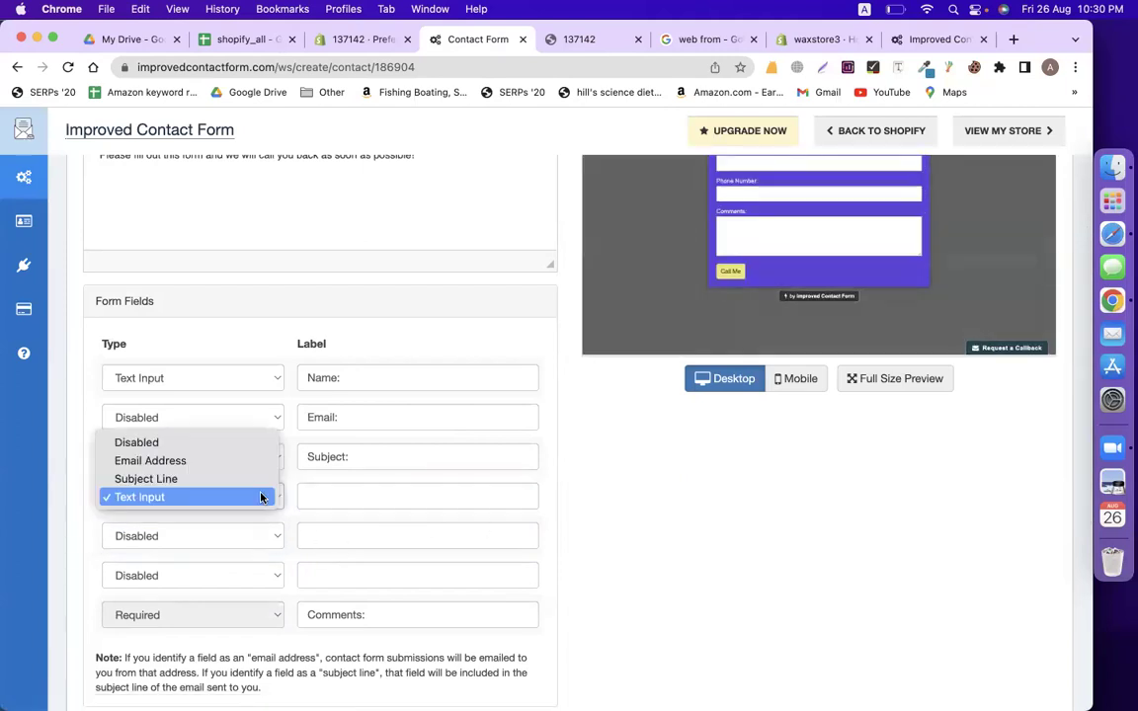
left_click(213, 443)
scroll(844, 425, "up", 3)
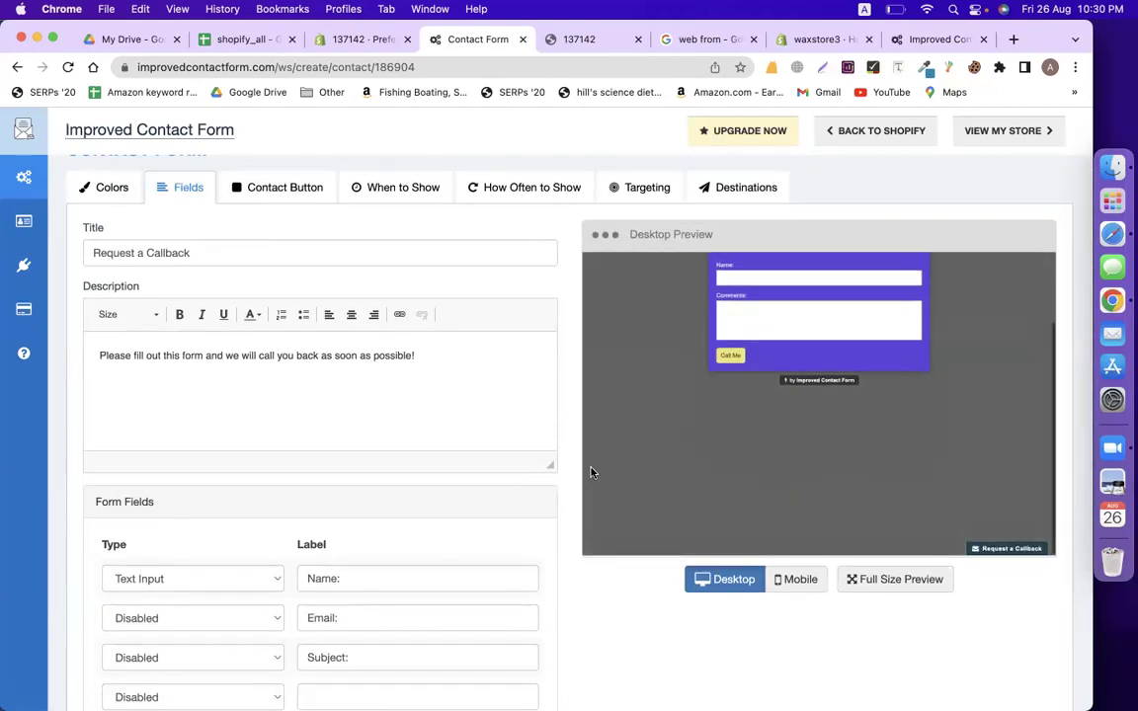
scroll(253, 280, "down", 5)
left_click(252, 281)
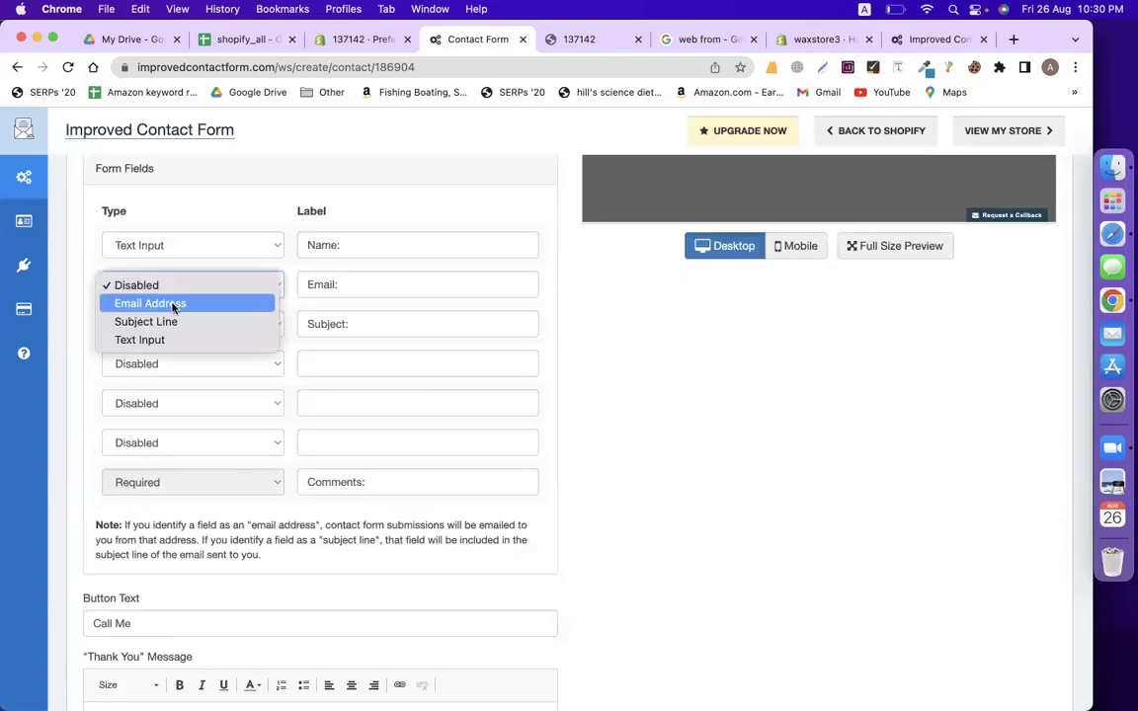
left_click(173, 302)
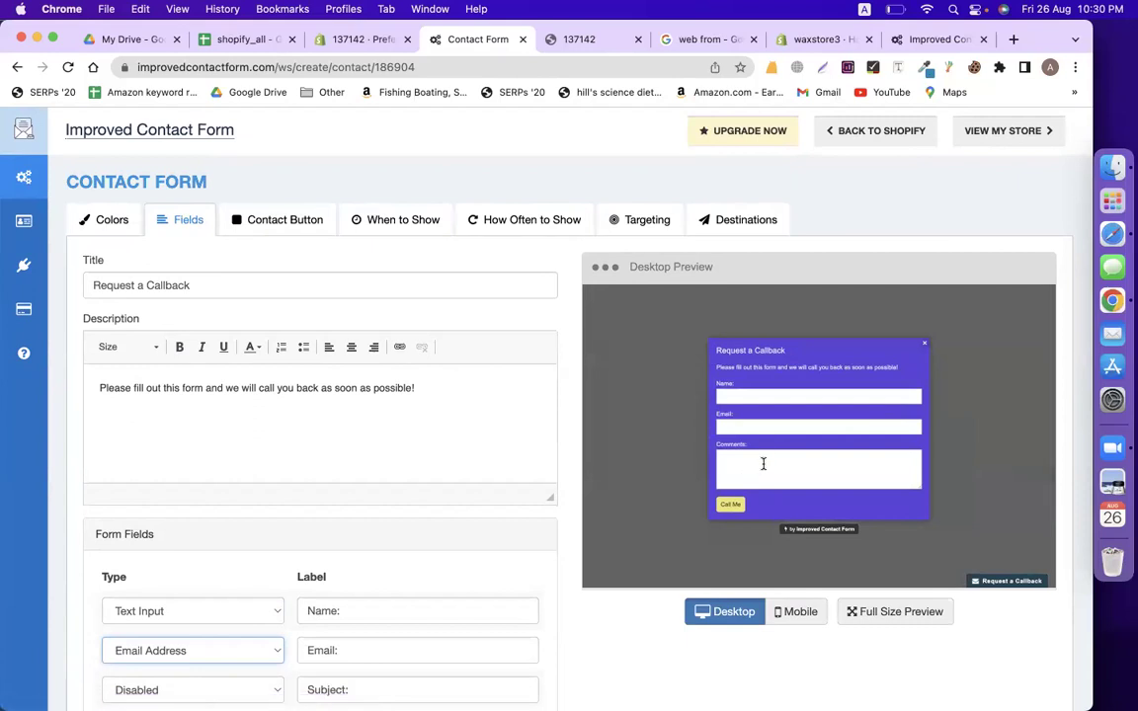
Check the contact button position, keeping it at Bottom Right
scroll(576, 618, "down", 1)
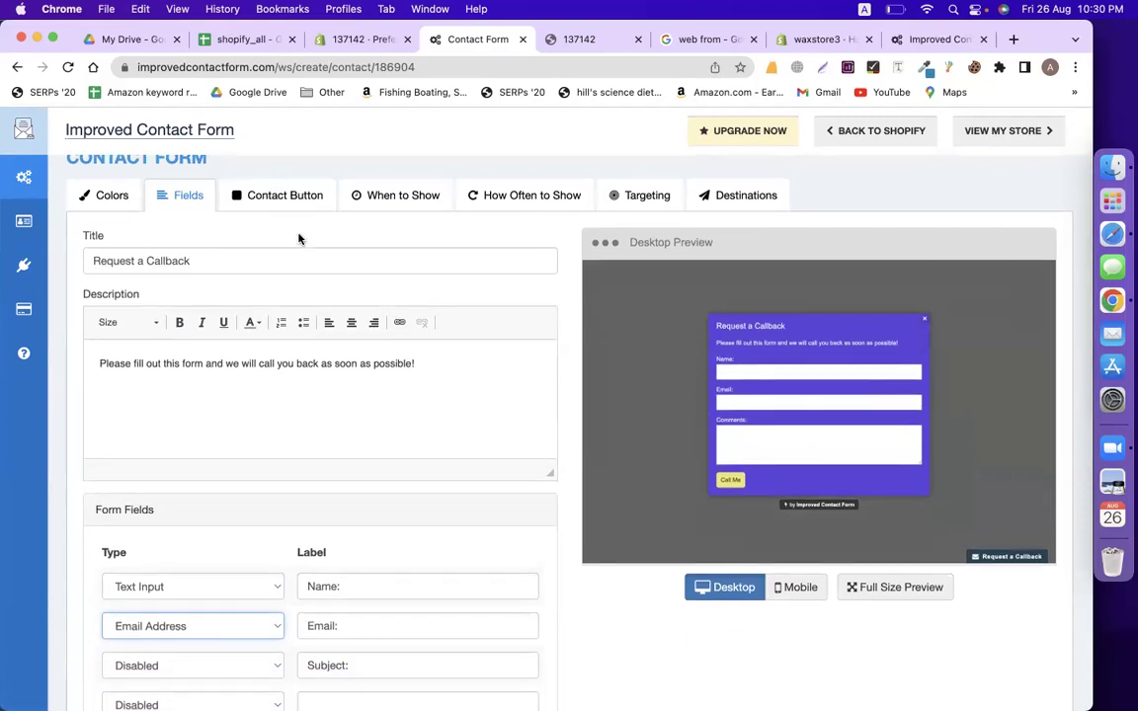
left_click(276, 197)
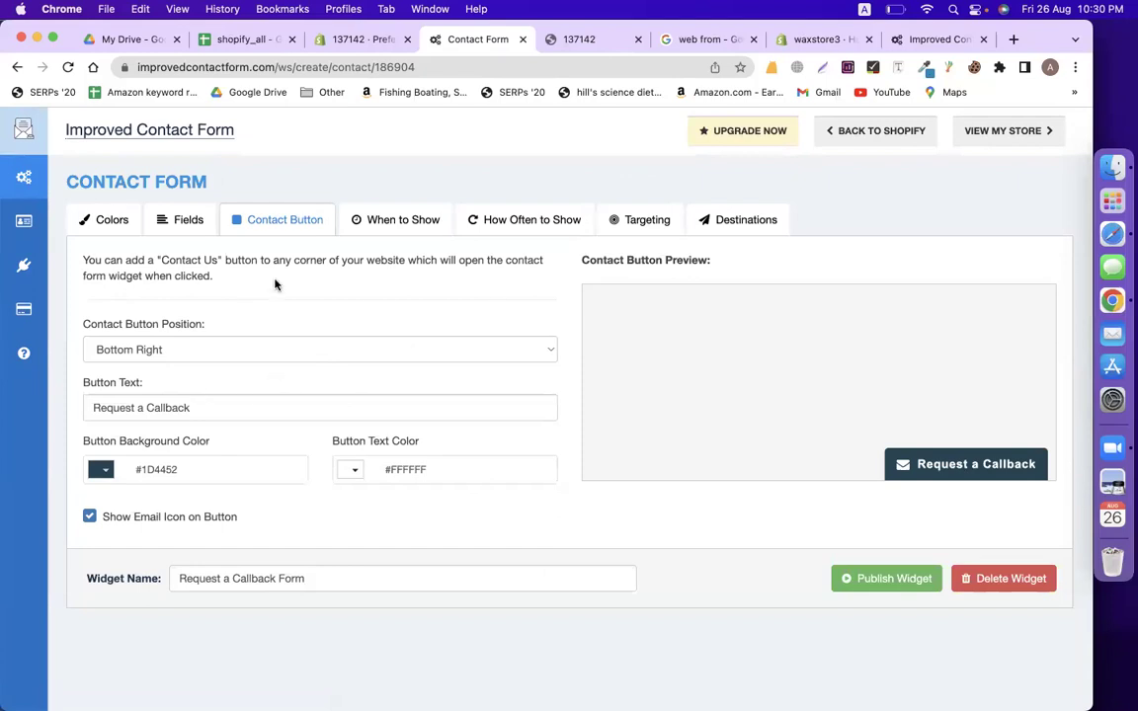
left_click(280, 349)
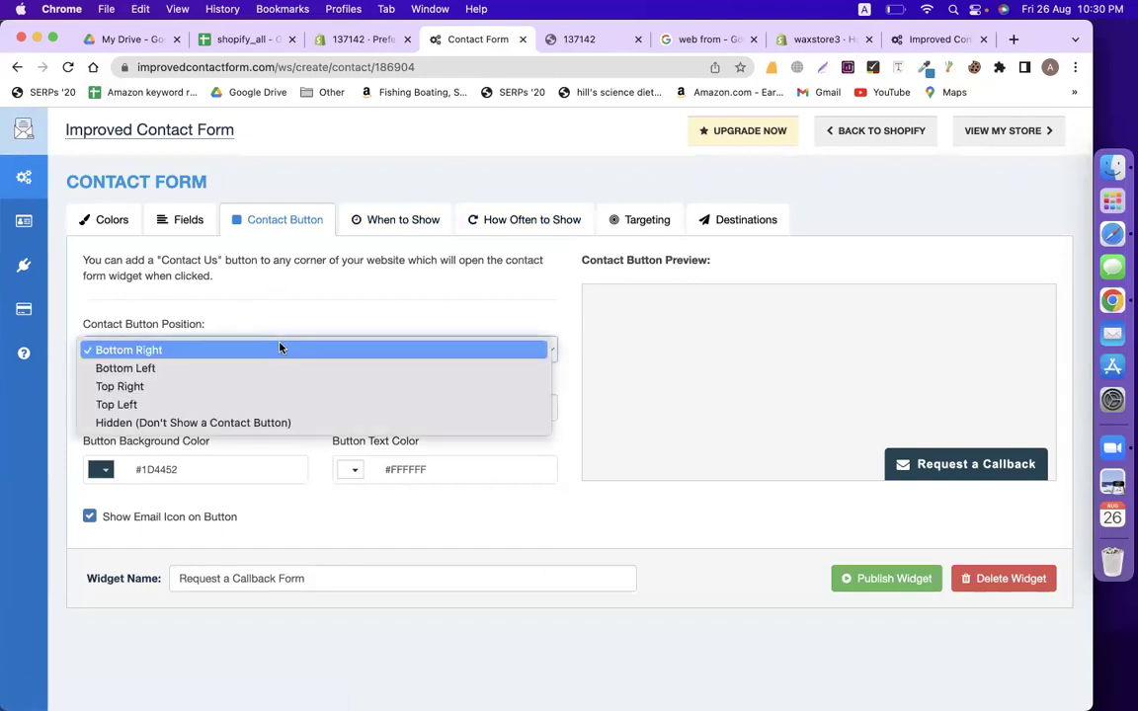
left_click(325, 315)
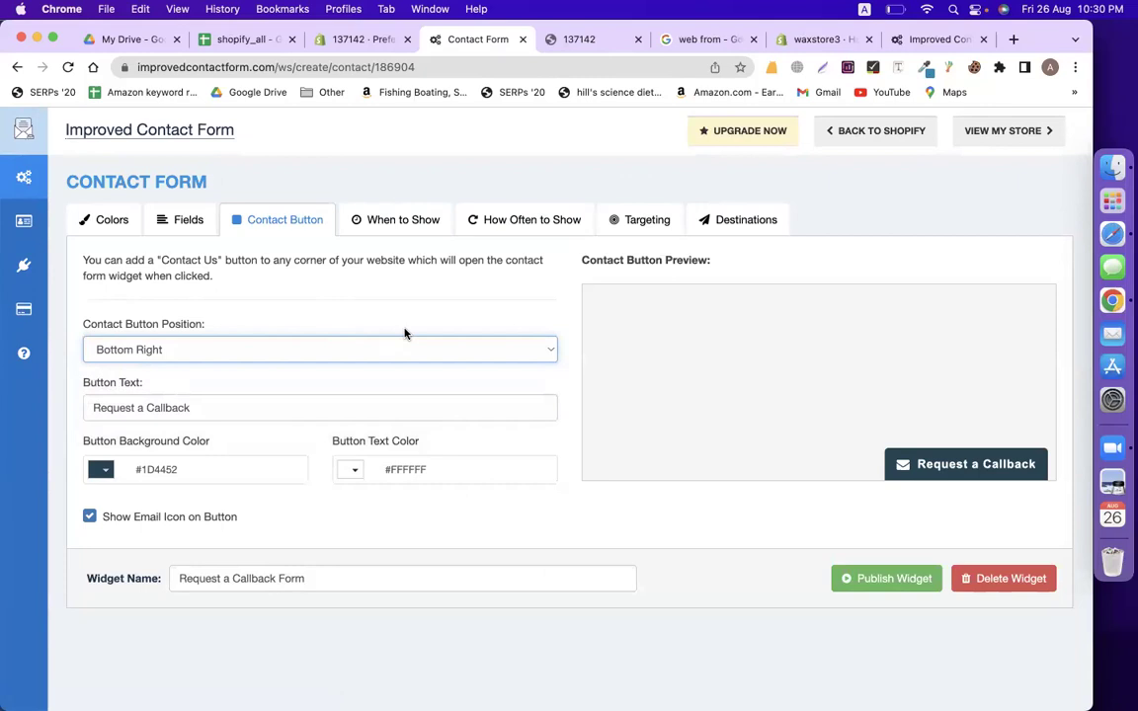
left_click(187, 218)
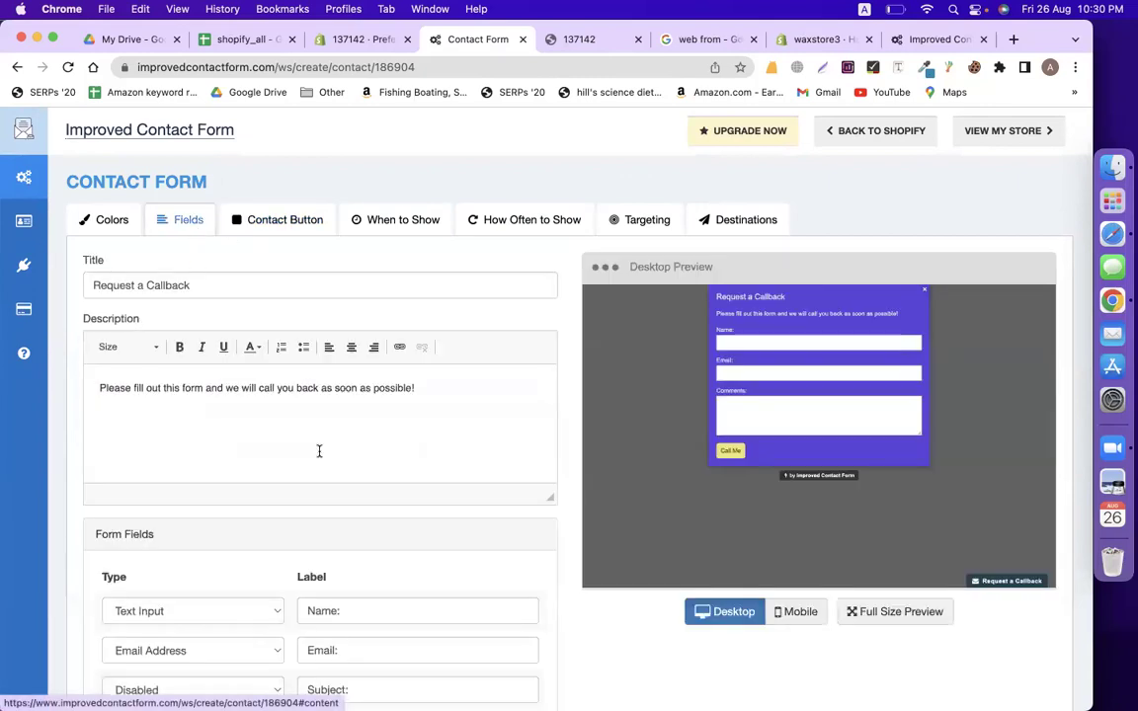
Confirm the fifth field remains disabled in the form's field list
scroll(317, 450, "down", 5)
scroll(241, 432, "up", 3)
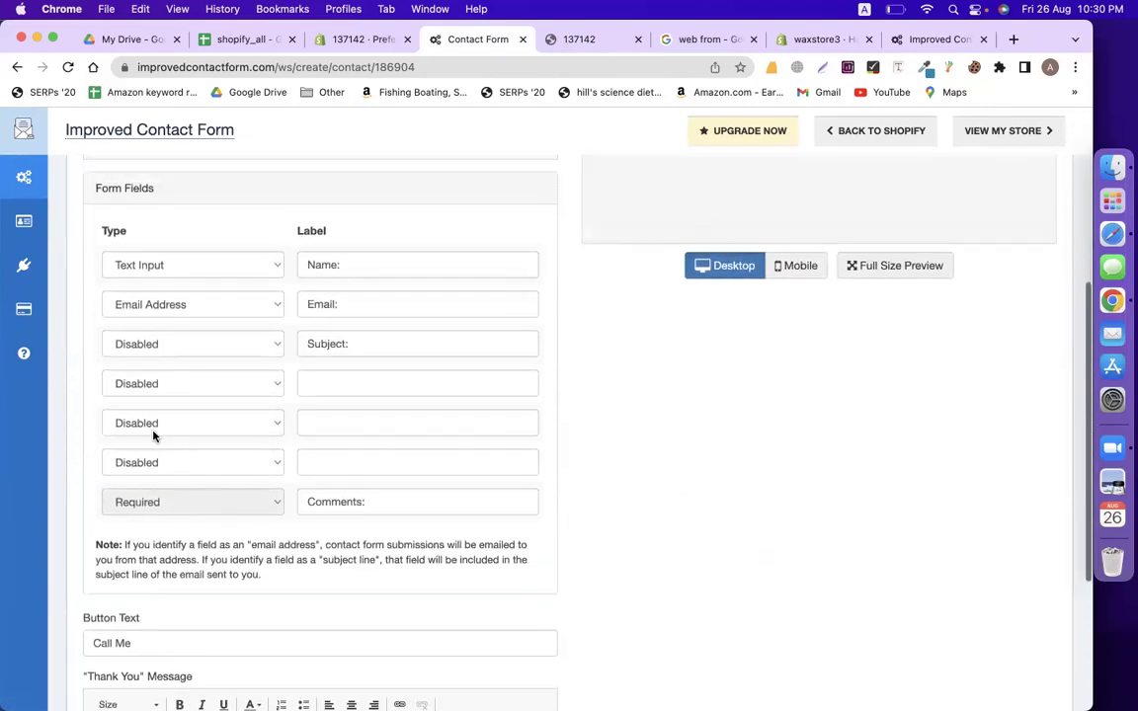
left_click(158, 423)
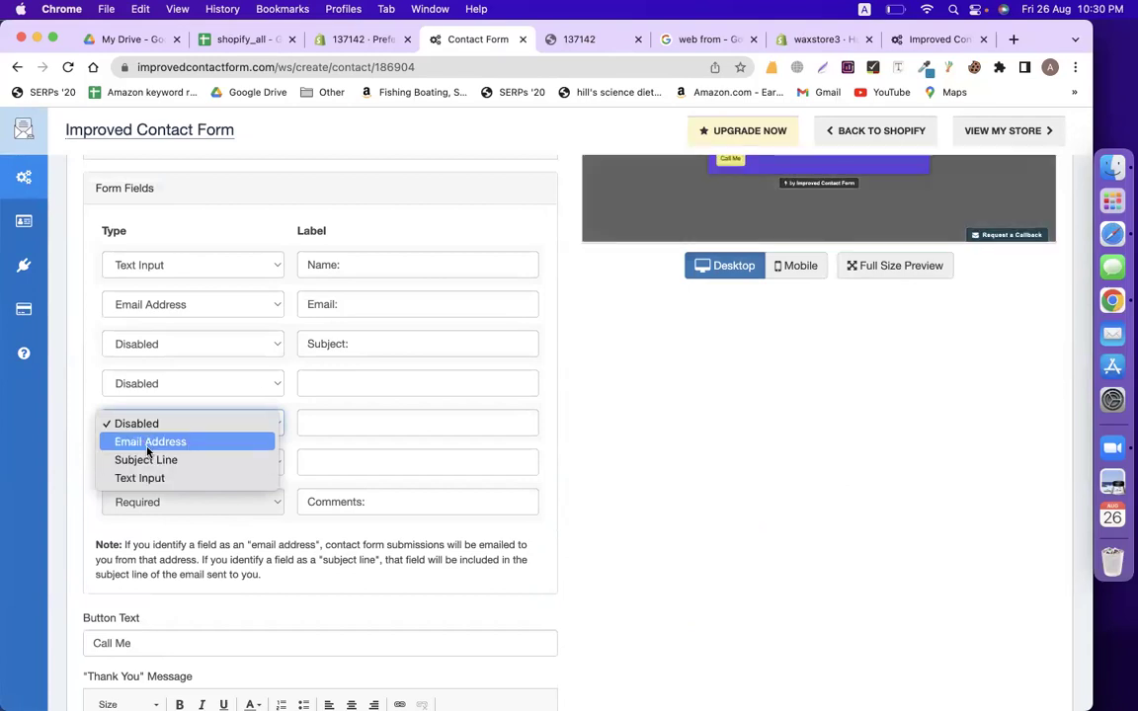
left_click(147, 477)
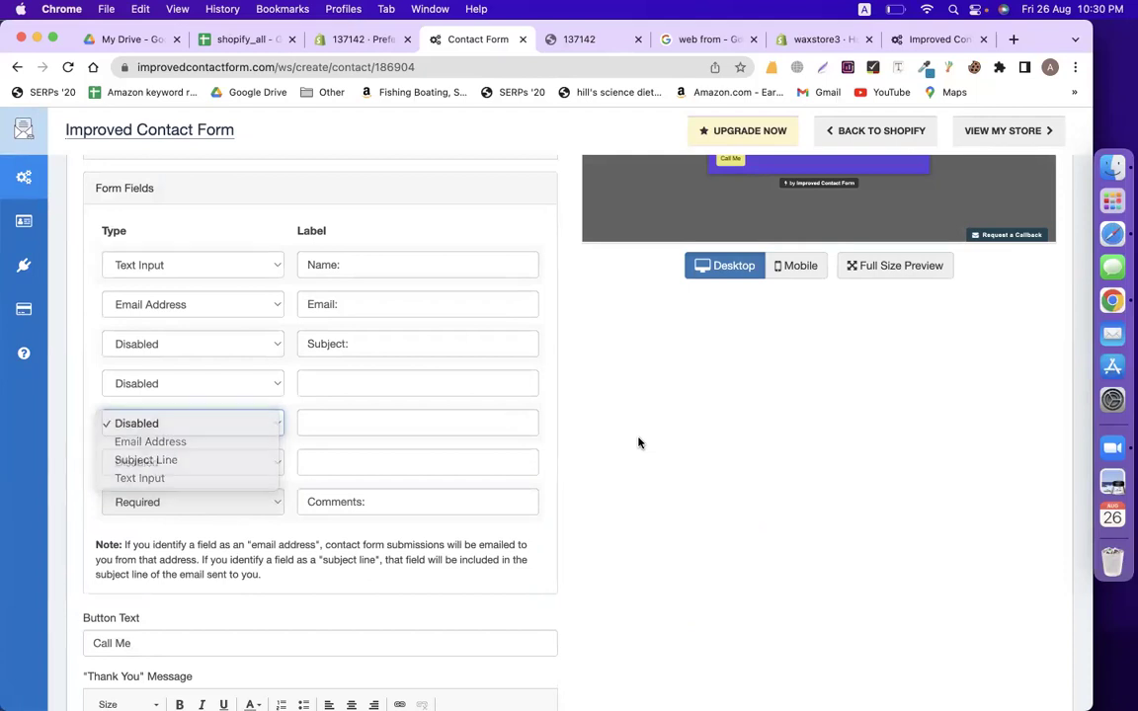
scroll(638, 442, "up", 5)
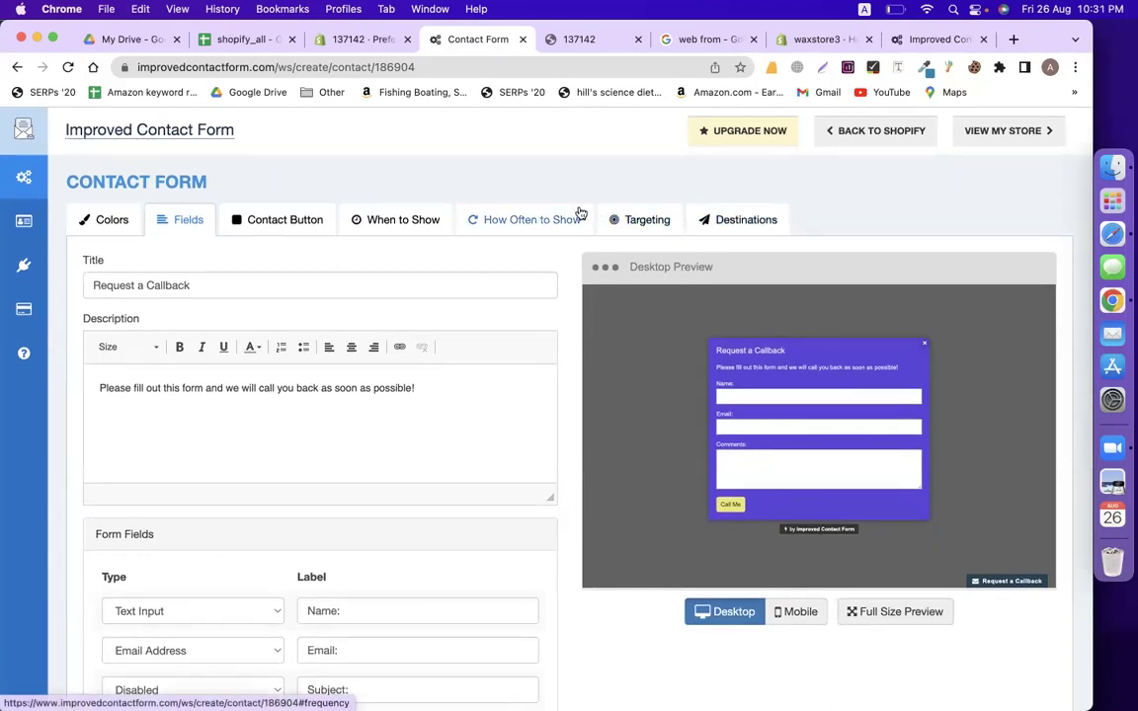
scroll(470, 525, "down", 10)
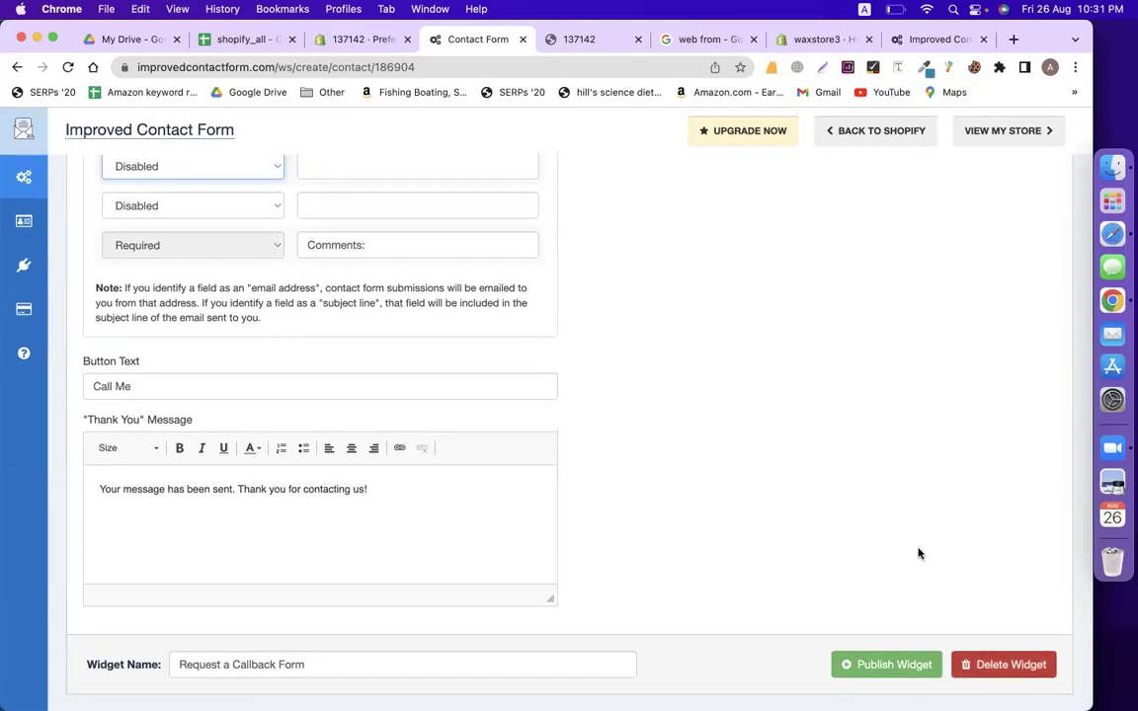
Publish the Request a Callback Form, review Connected Accounts and Contact Page HTML, then close the app
left_click(885, 664)
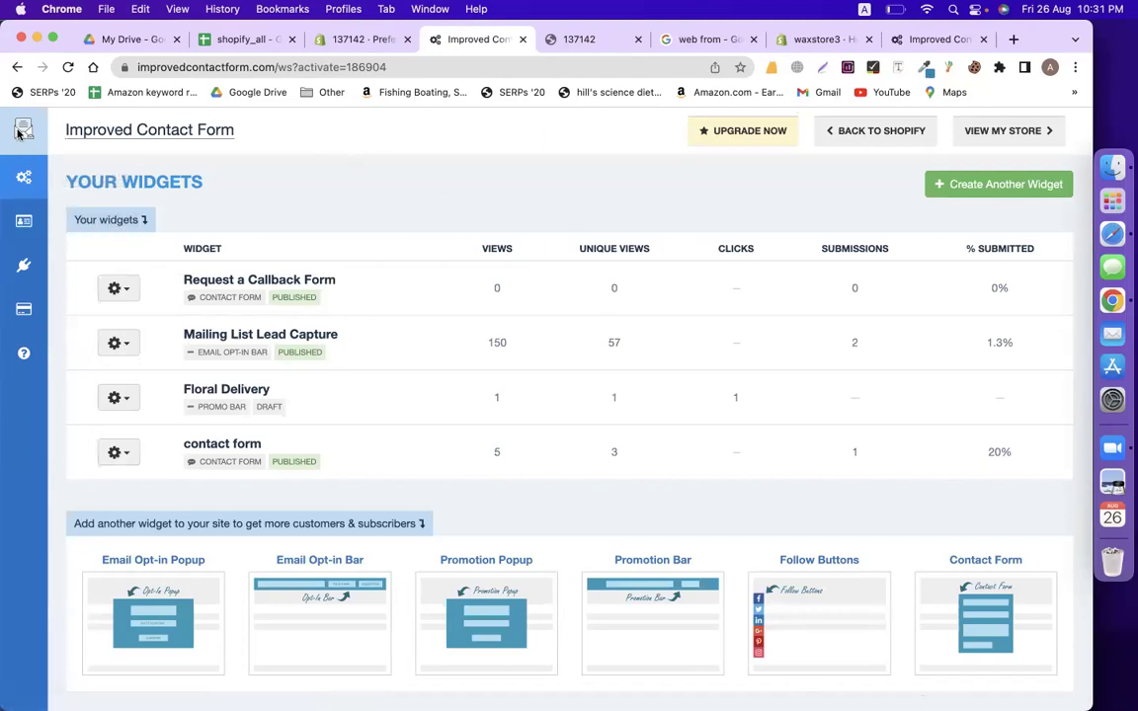
left_click(24, 266)
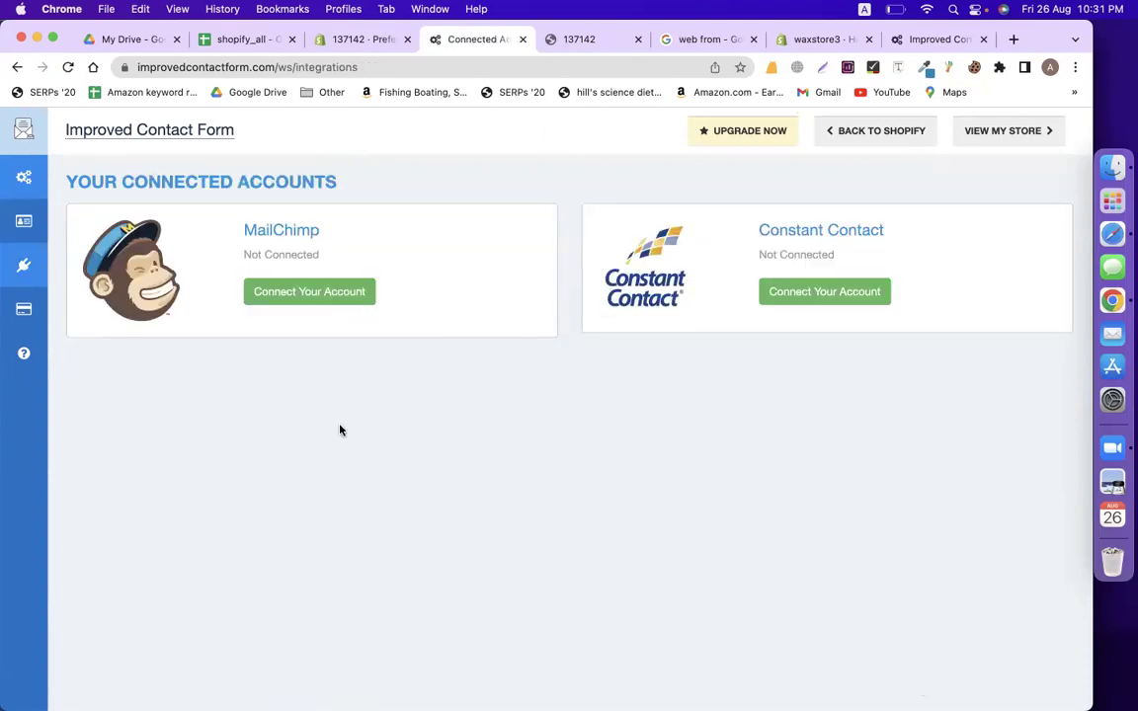
left_click(25, 222)
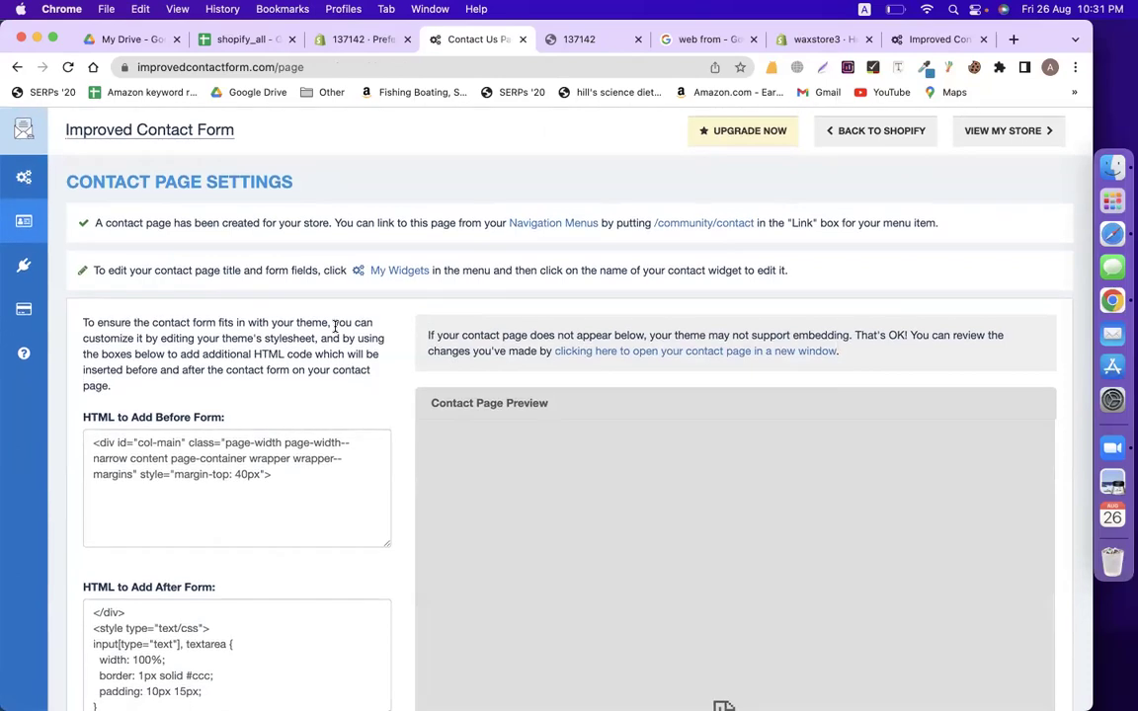
scroll(325, 419, "down", 5)
scroll(325, 416, "up", 2)
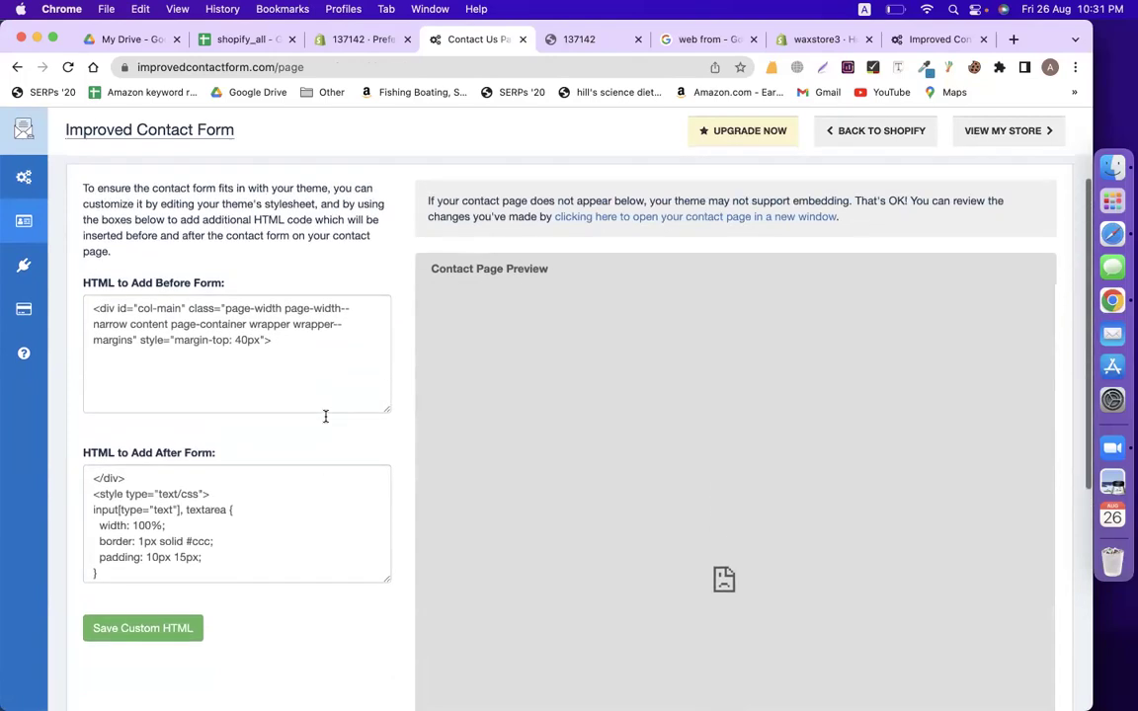
left_click_drag(300, 358, 85, 296)
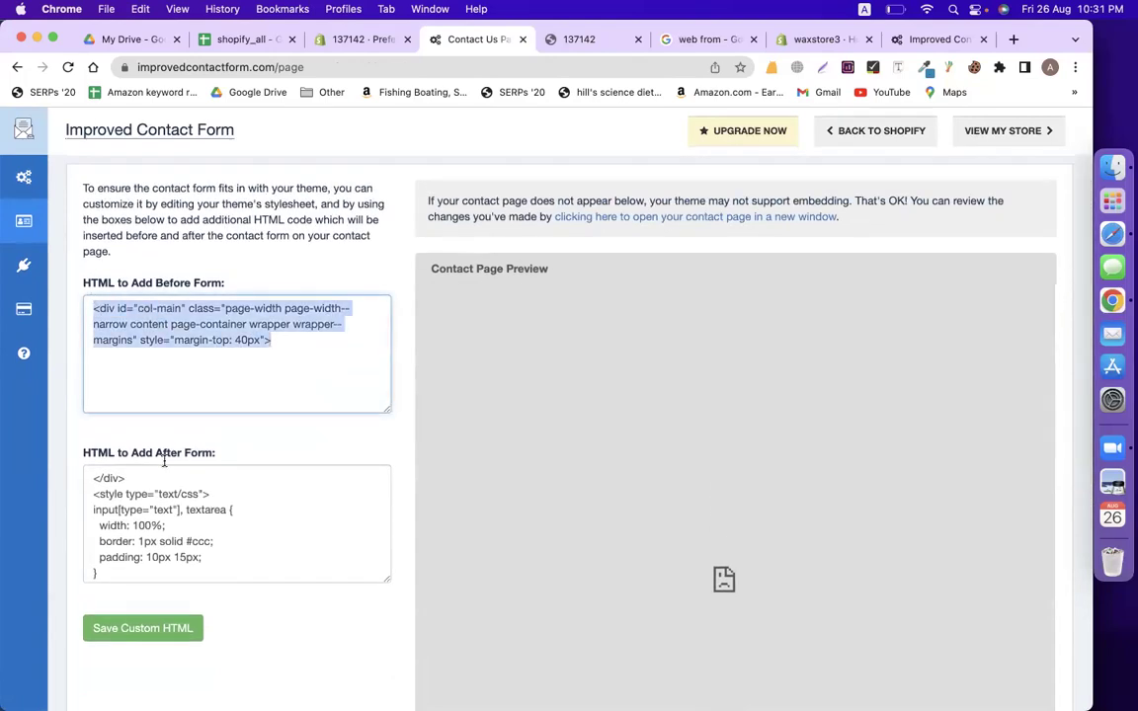
left_click(24, 177)
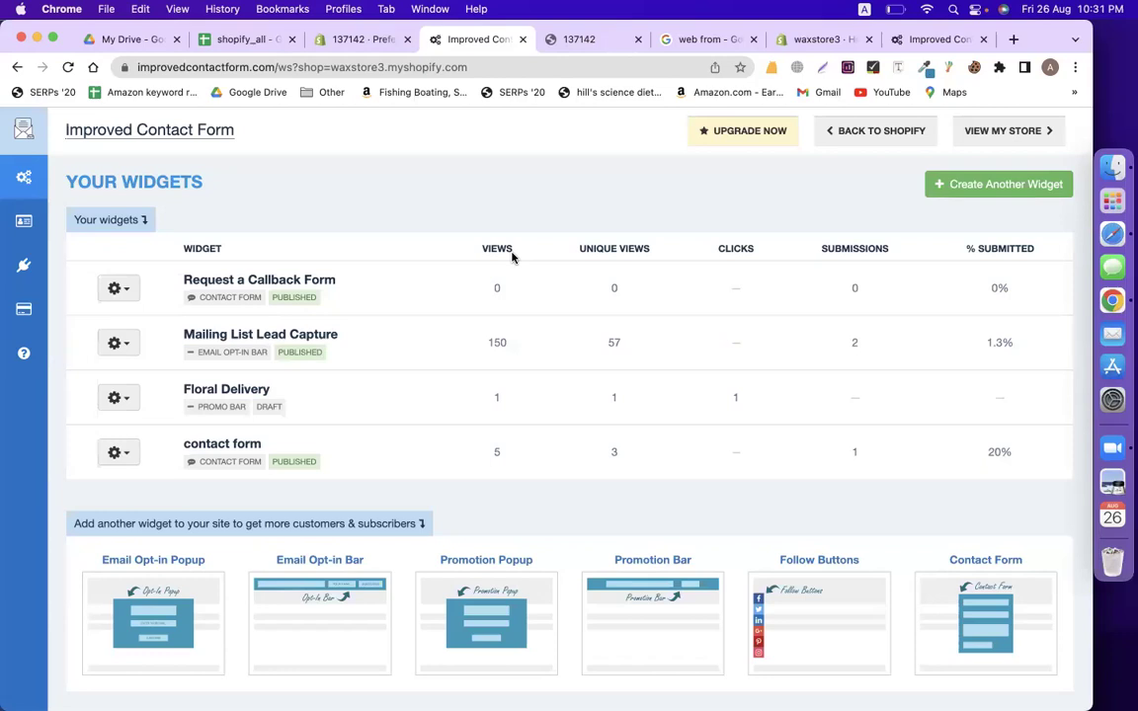
left_click(522, 40)
Glance at the store's suggested apps, dismiss them and reload the Shopify admin
left_click(342, 42)
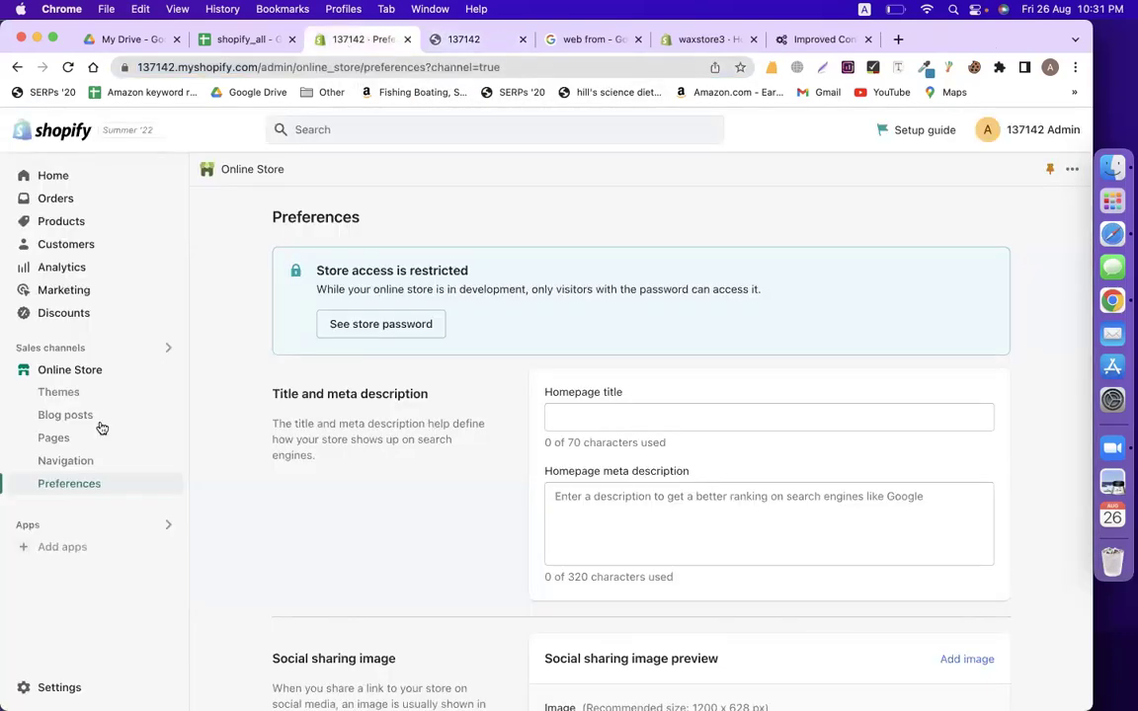
left_click(49, 549)
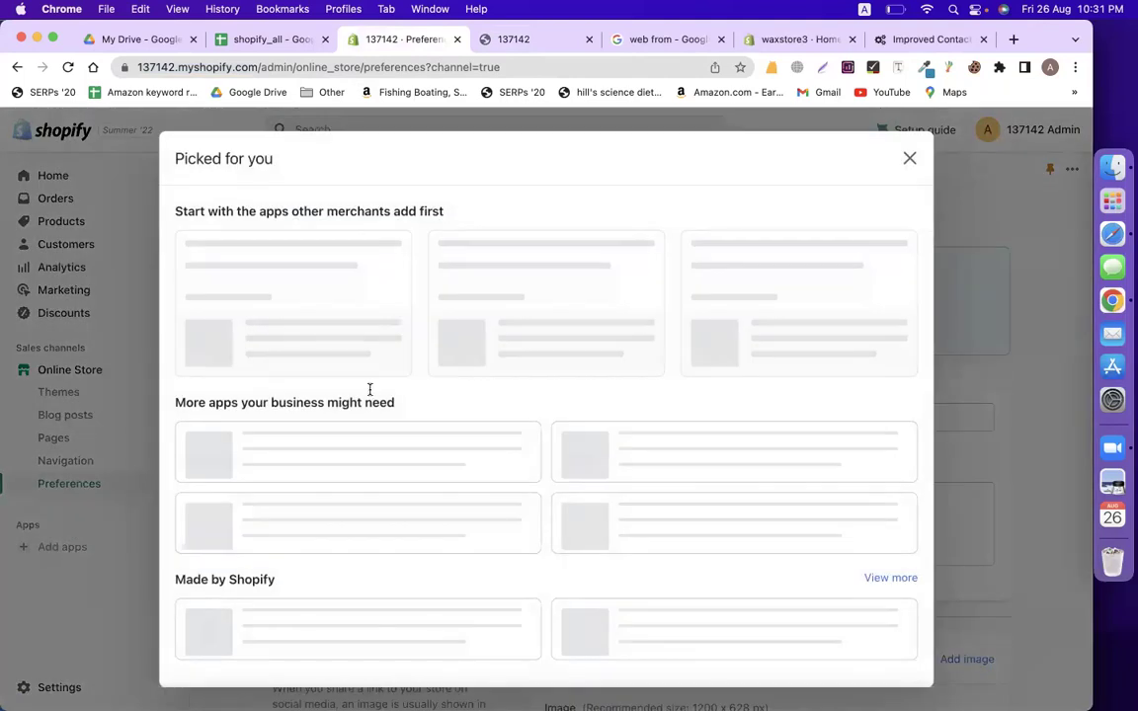
left_click(908, 158)
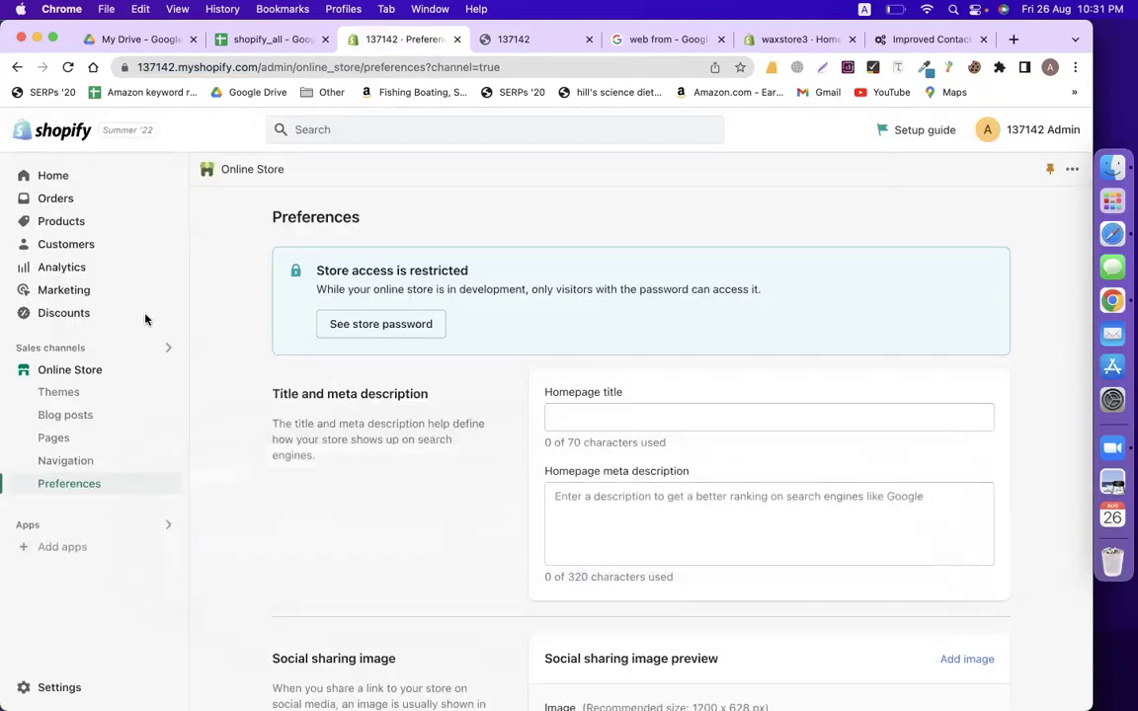
left_click(67, 67)
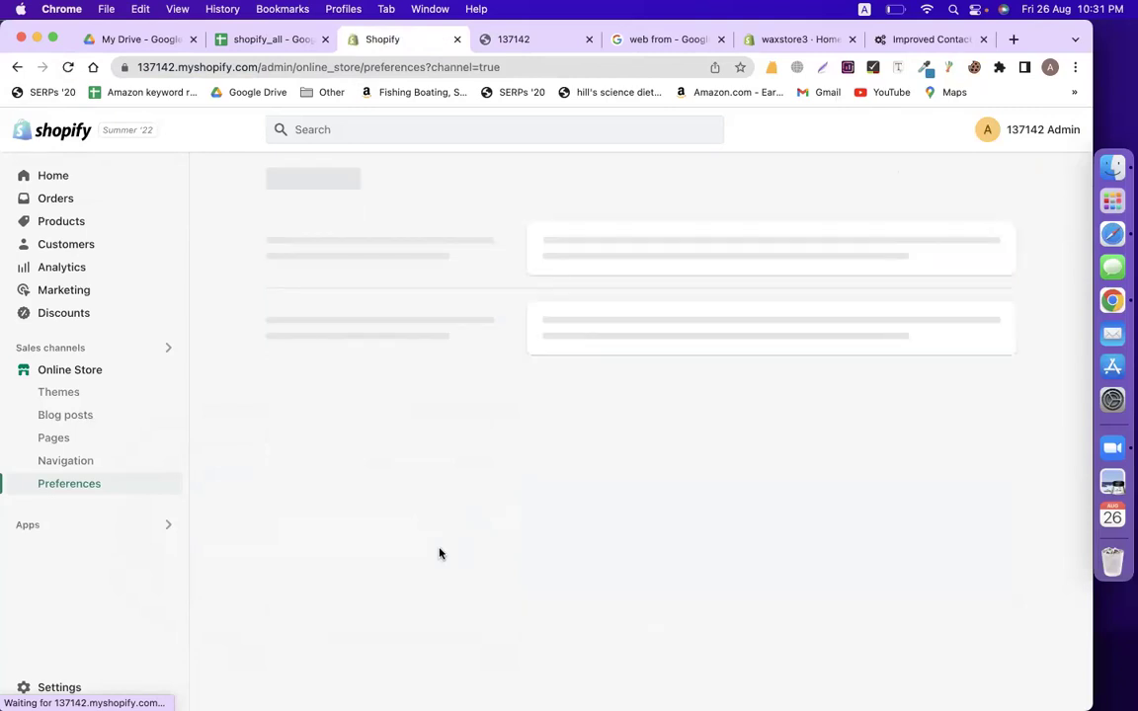
Launch Improved Contact Form from the installed apps and close the stray search tab
left_click(108, 526)
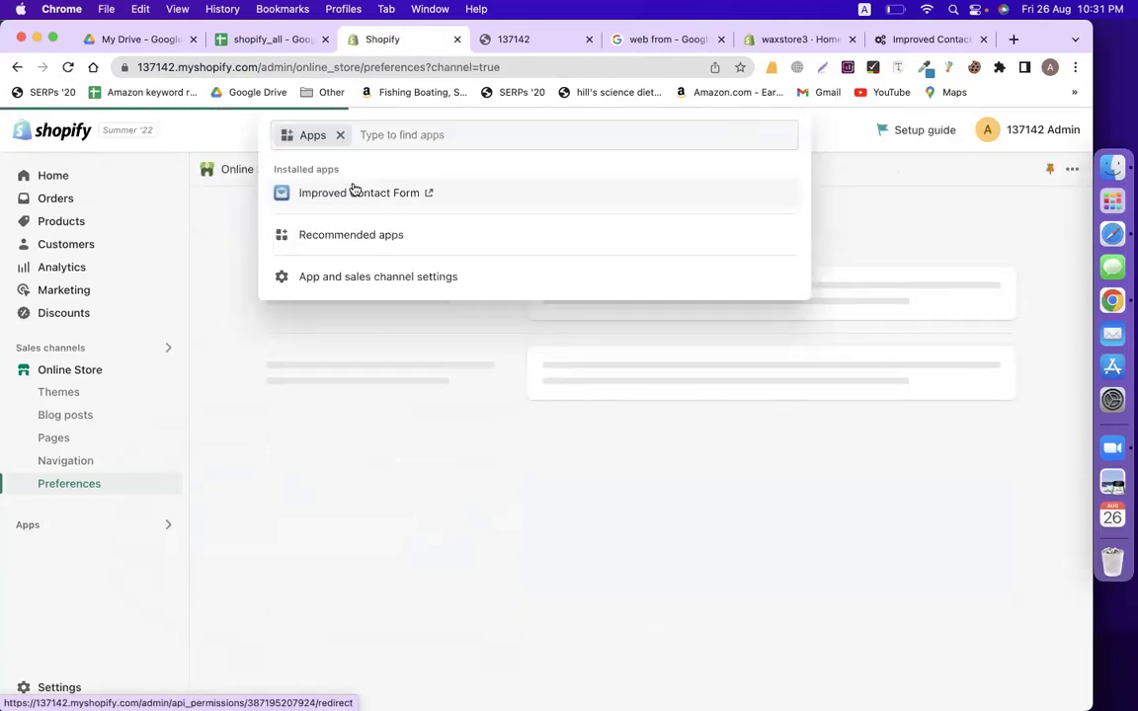
left_click(352, 192)
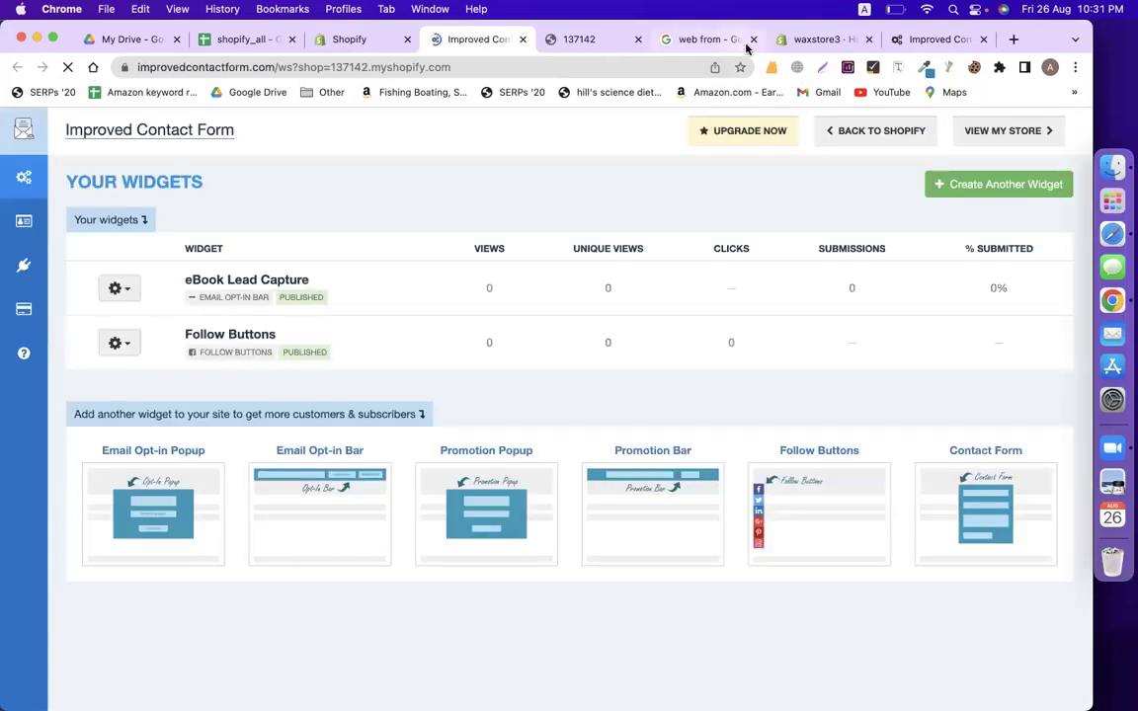
middle_click(676, 40)
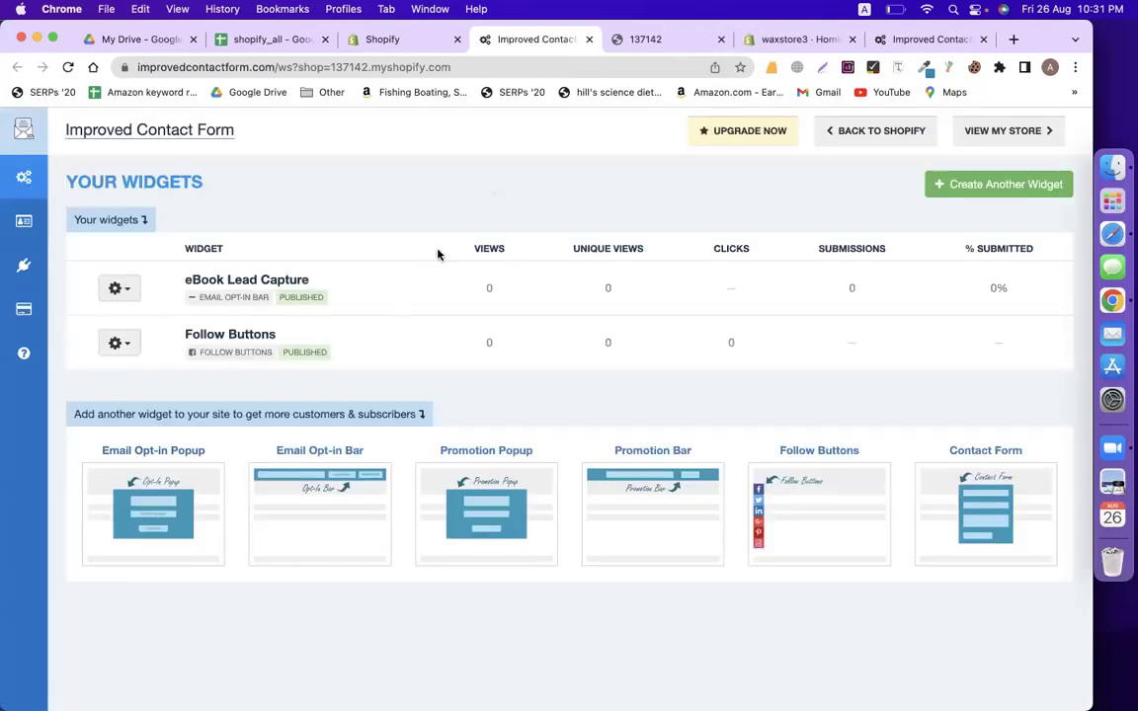
left_click(906, 42)
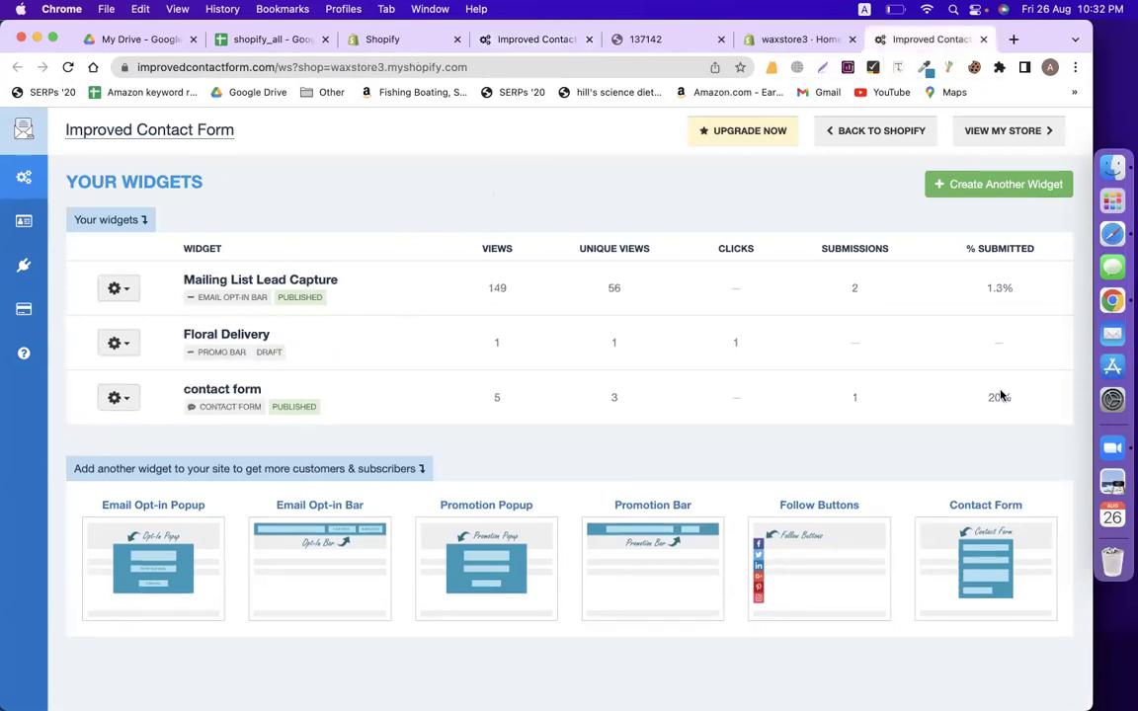
Edit waxstore3's Contact Form Campaign widget (5 views) and bring up its Destinations settings
left_click(112, 400)
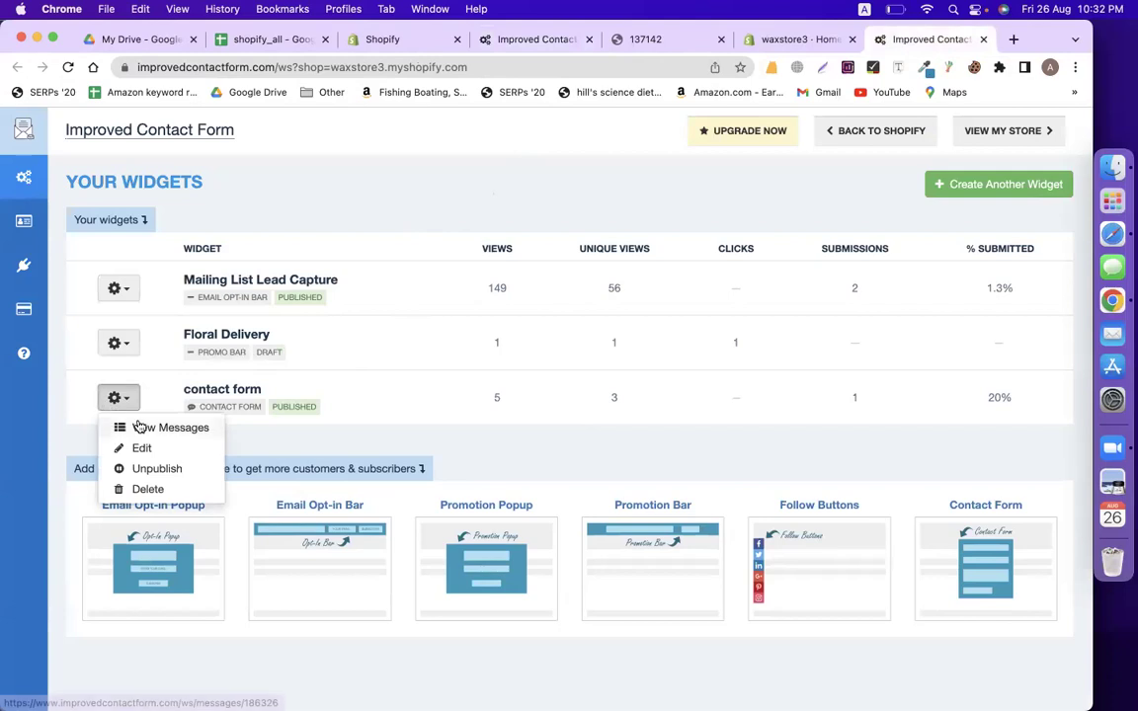
left_click(497, 397)
double_click(496, 397)
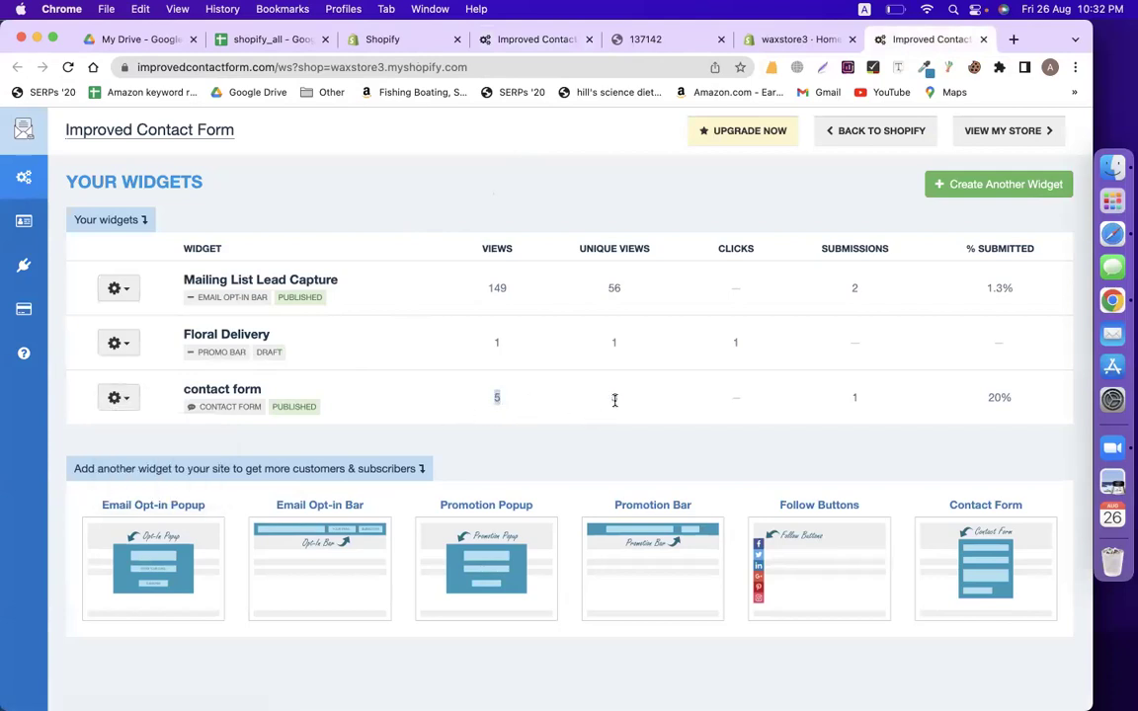
left_click(135, 403)
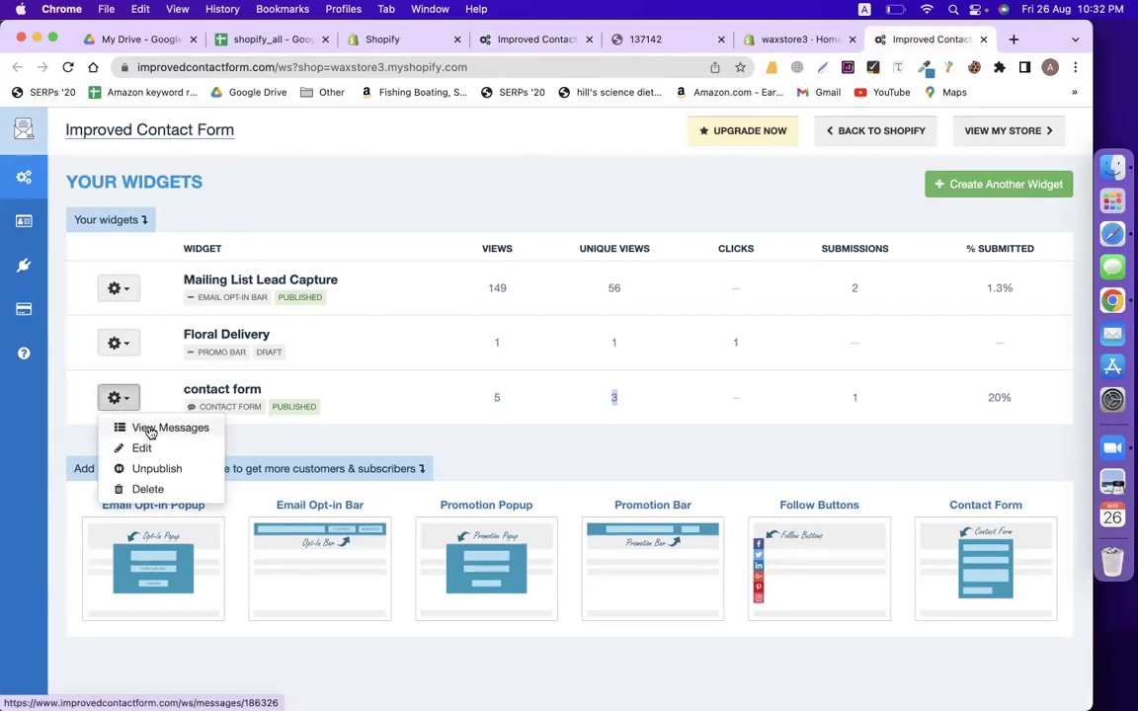
left_click(143, 449)
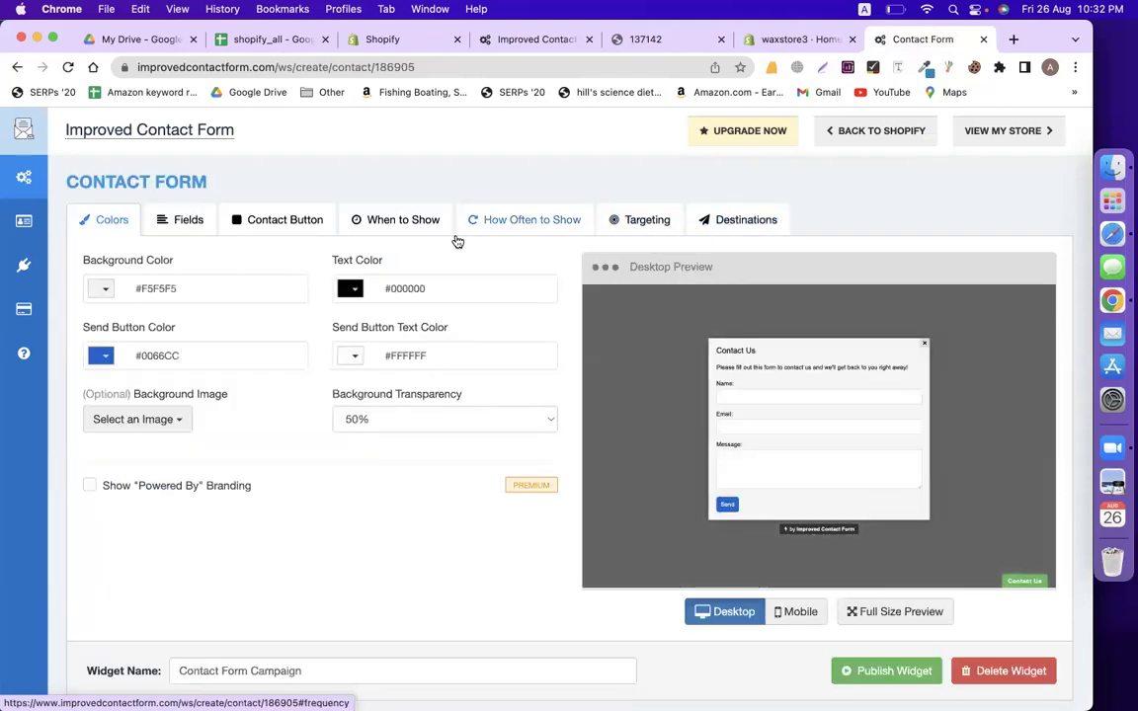
scroll(445, 424, "down", 1)
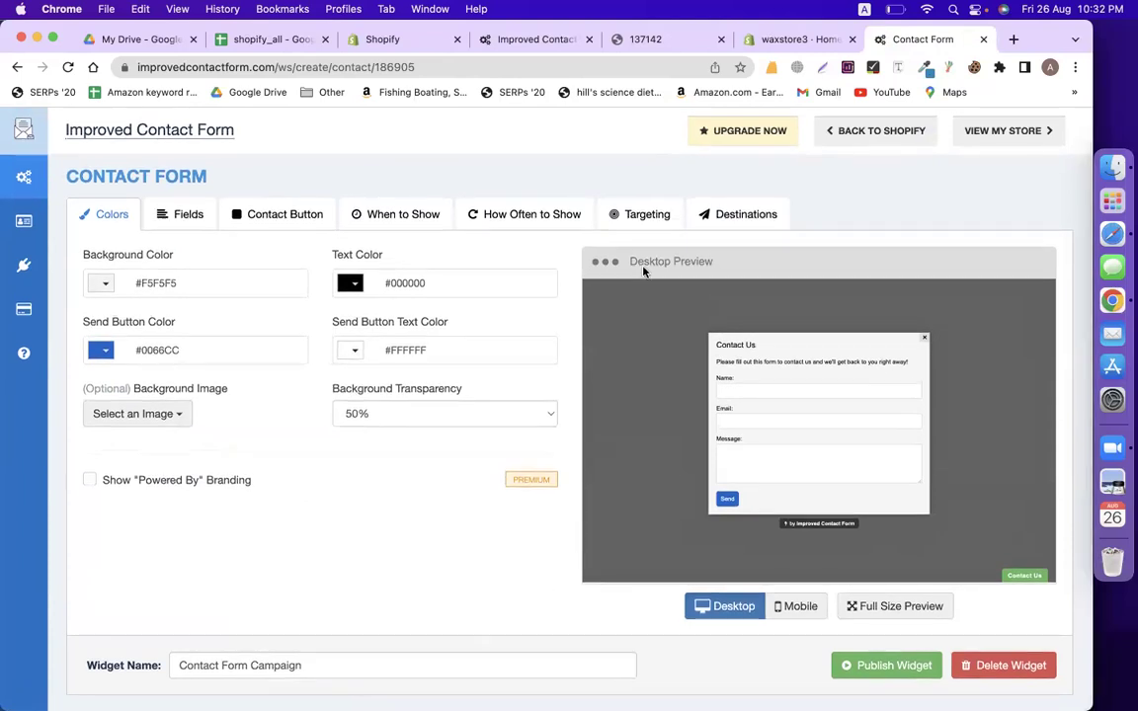
left_click(629, 218)
left_click(718, 223)
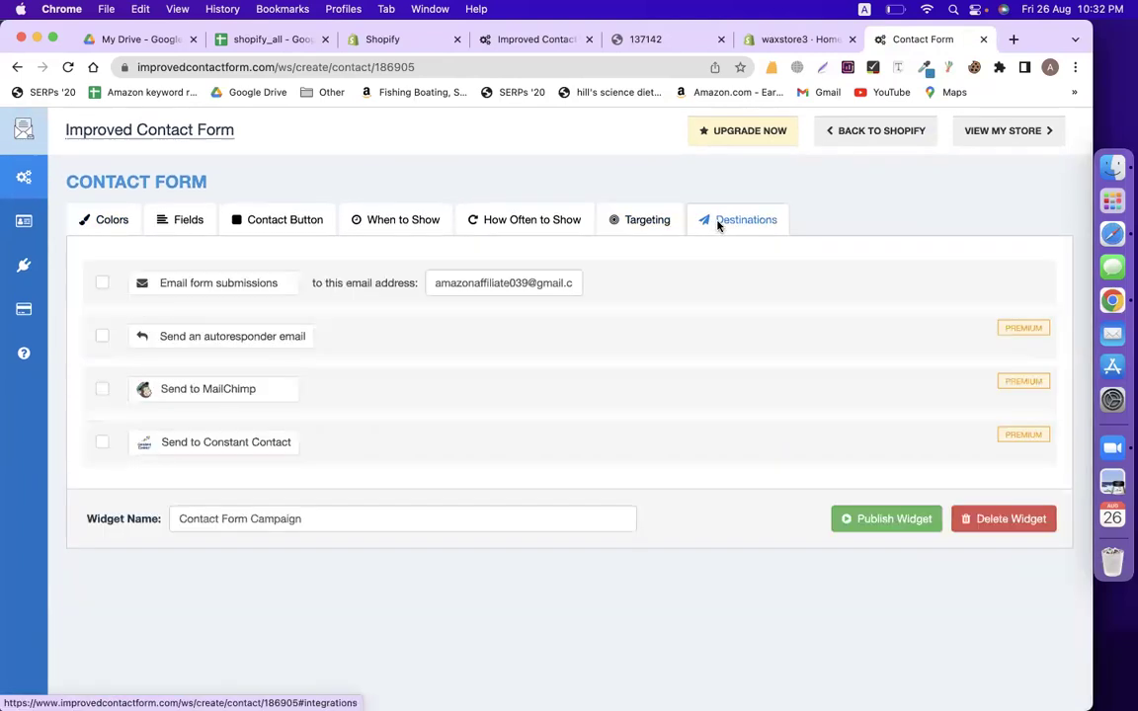
Enable Email form submissions to the notification address and dismiss the upgrade prompt
triple_click(505, 284)
left_click(102, 284)
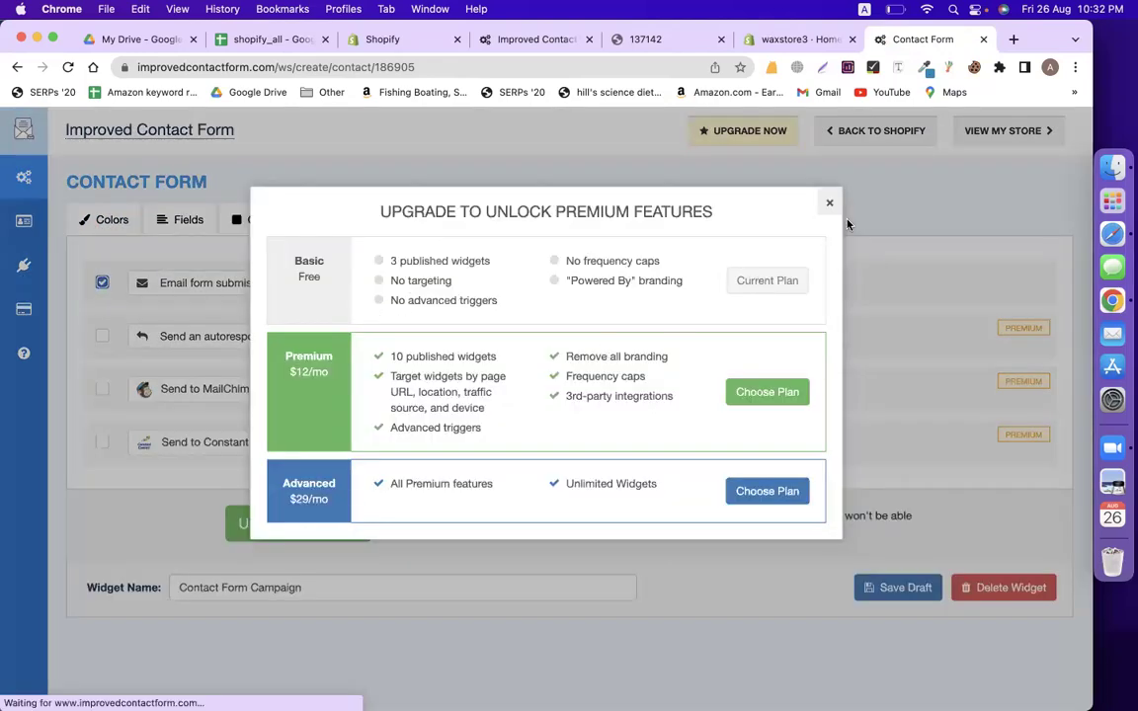
left_click(830, 203)
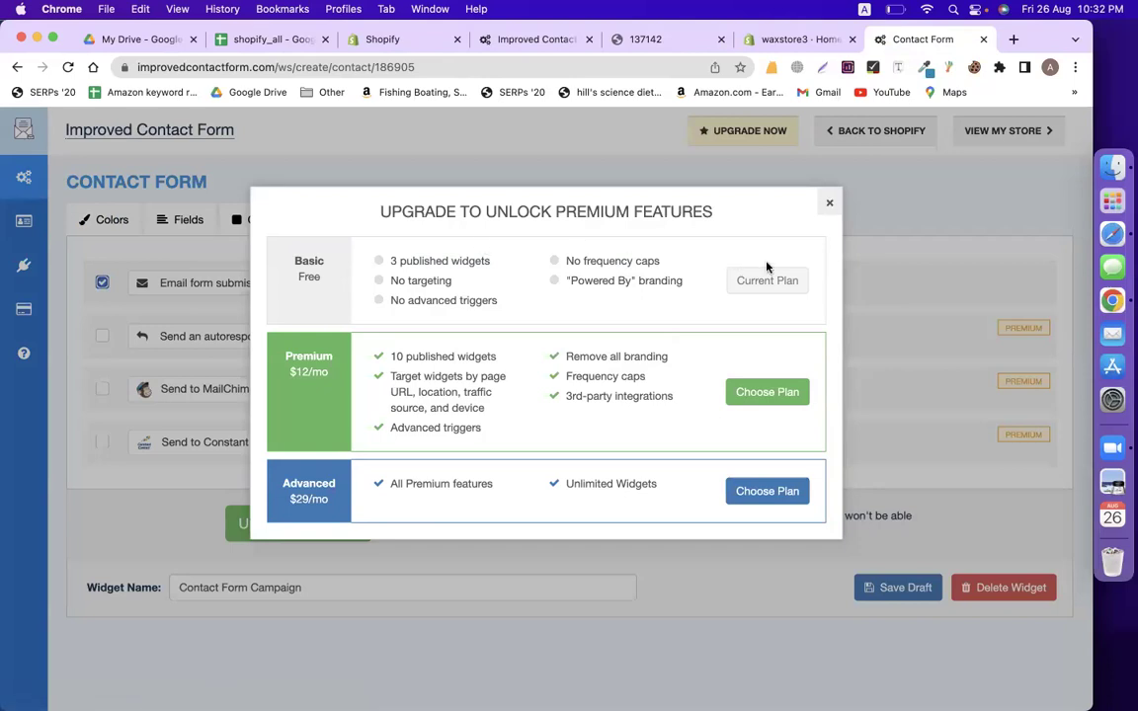
left_click(828, 205)
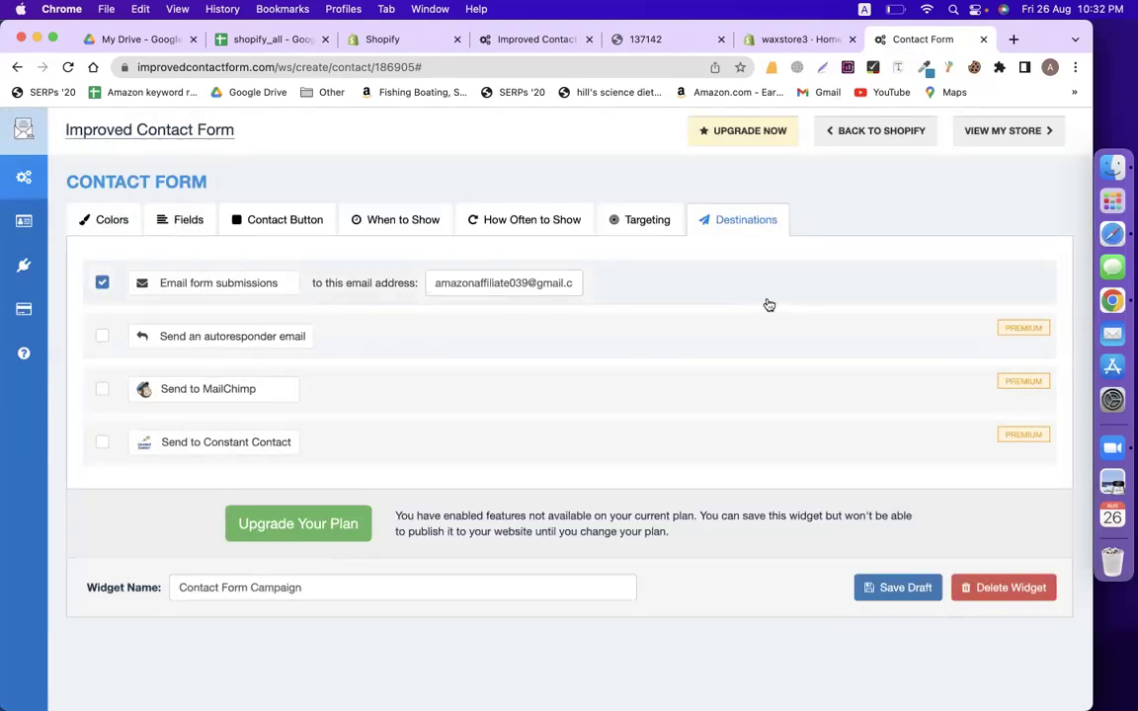
triple_click(501, 288)
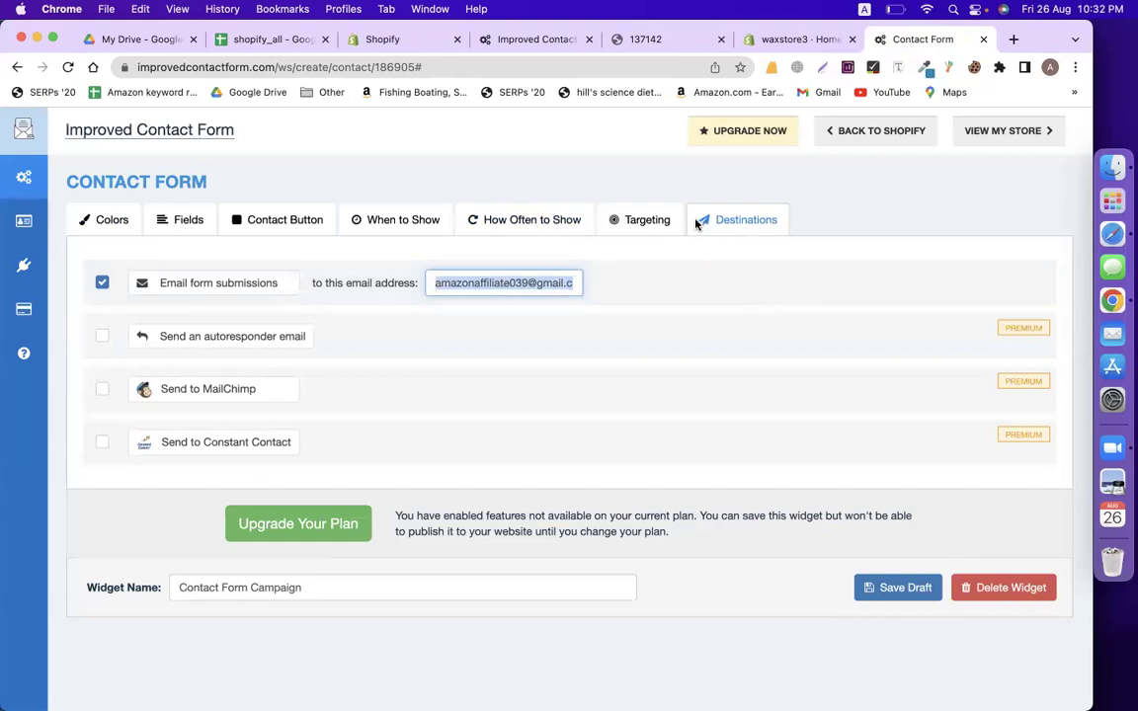
Review the Targeting, How Often to Show, When to Show, Contact Button and Fields settings
left_click(640, 221)
left_click(470, 229)
left_click(385, 229)
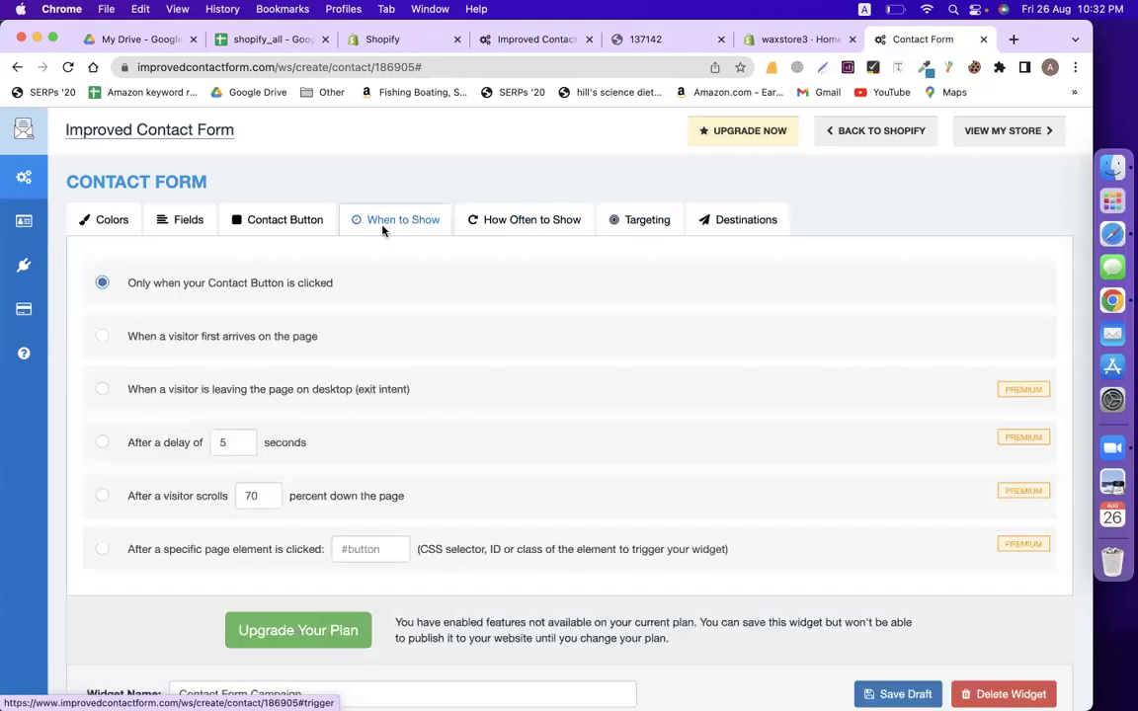
left_click(282, 221)
left_click(178, 219)
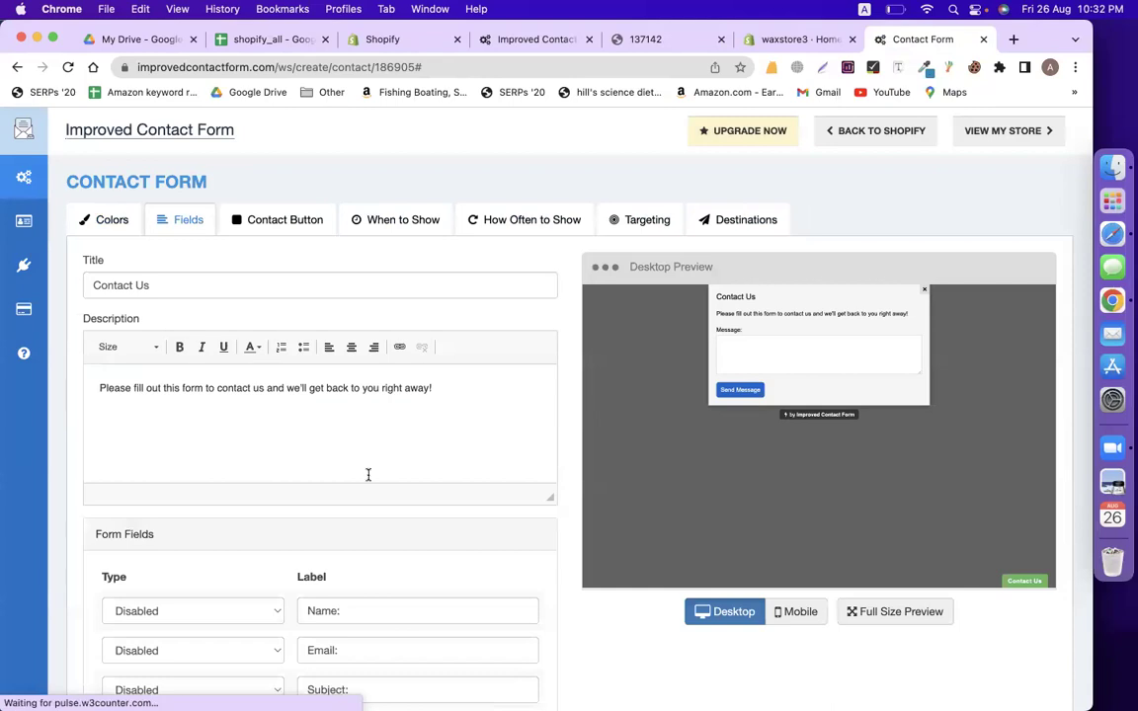
scroll(367, 475, "down", 5)
scroll(368, 475, "up", 3)
scroll(367, 475, "down", 5)
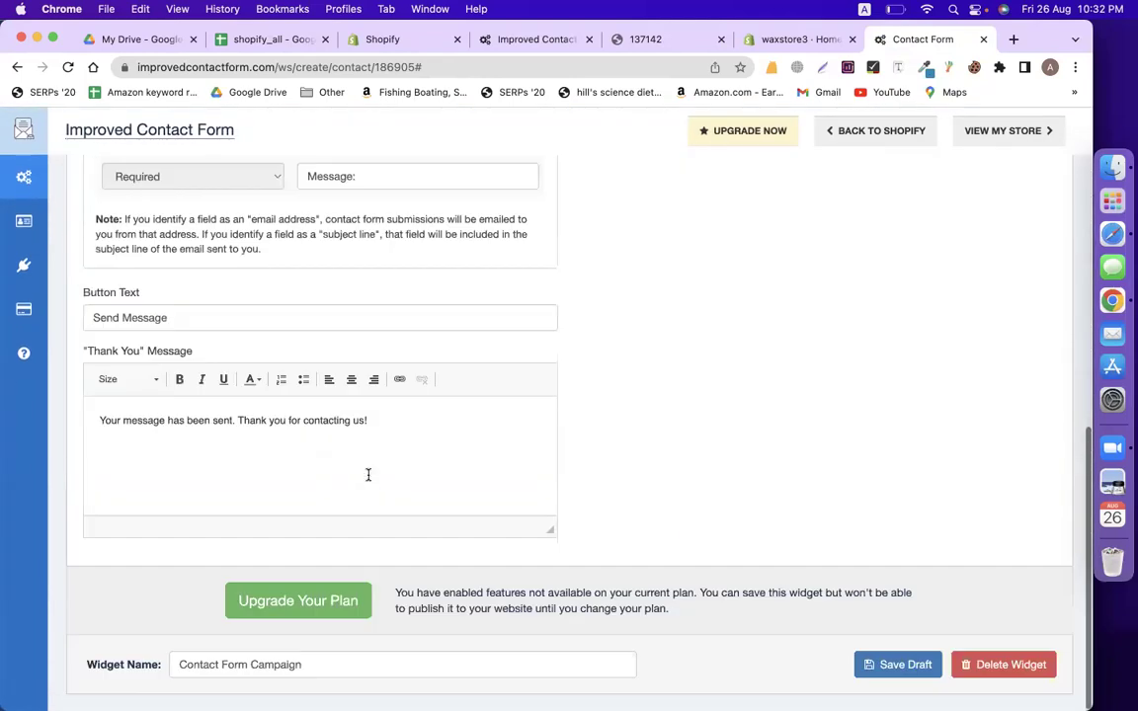
Inspect the Thank You message text, then go back to the 137142 store's tab
left_click(146, 433)
left_click_drag(146, 434, 15, 419)
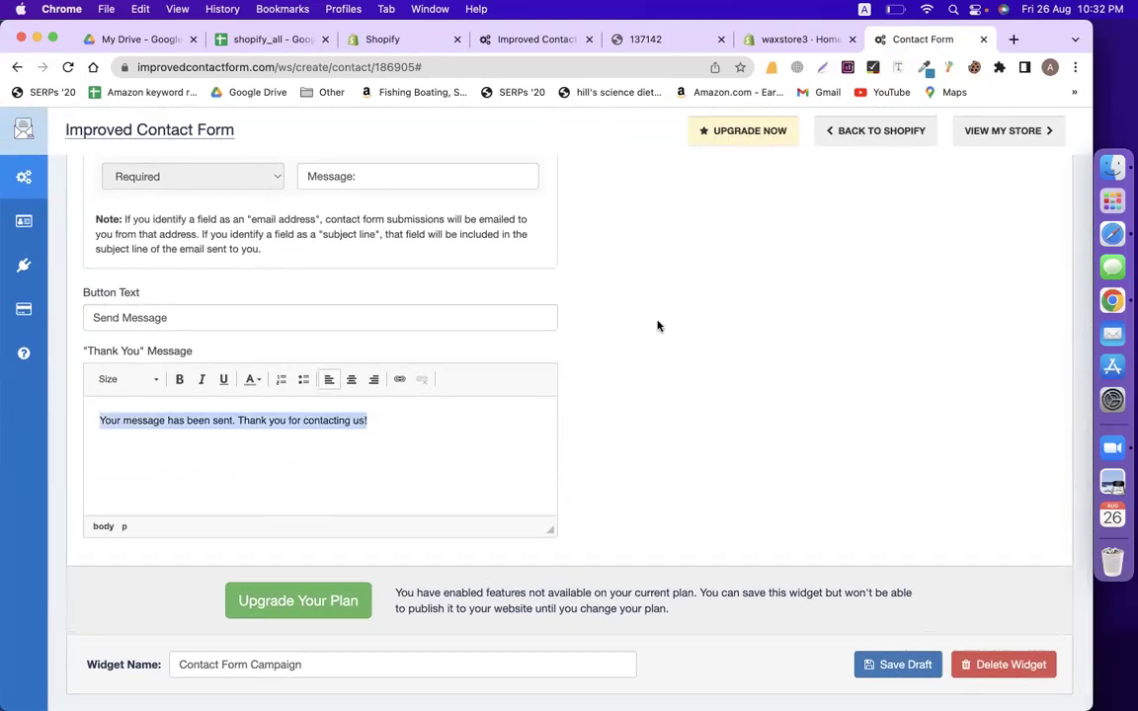
scroll(657, 326, "up", 10)
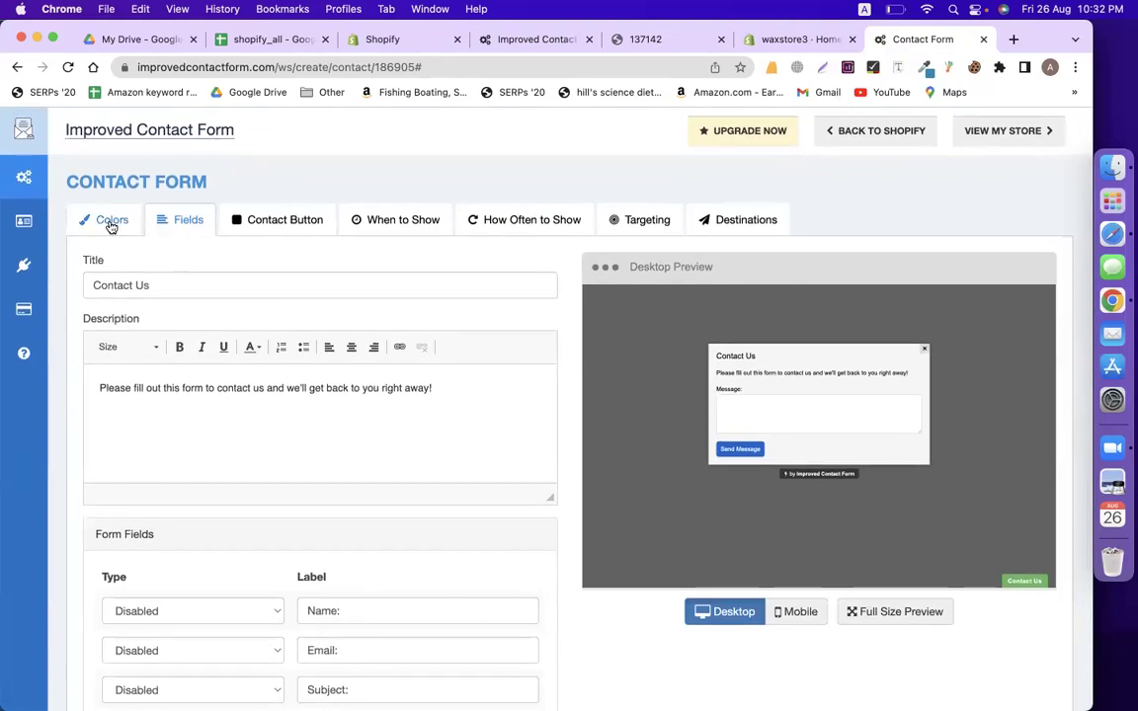
scroll(594, 457, "down", 2)
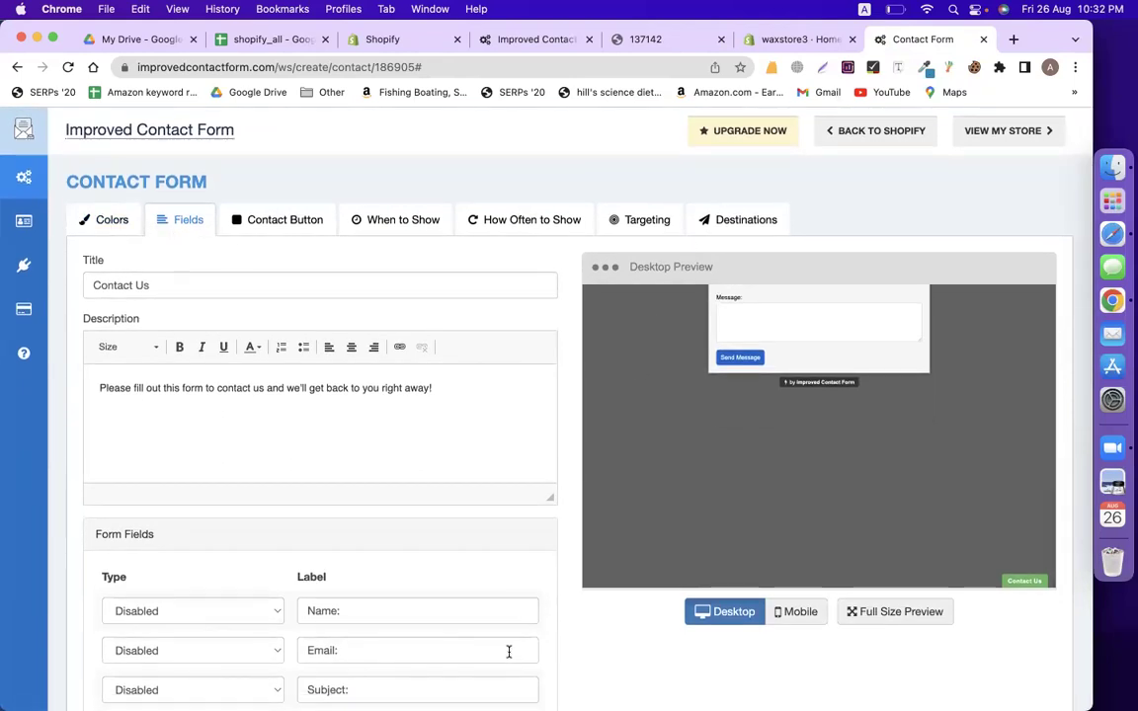
scroll(521, 509, "down", 5)
scroll(593, 375, "up", 3)
scroll(743, 332, "up", 2)
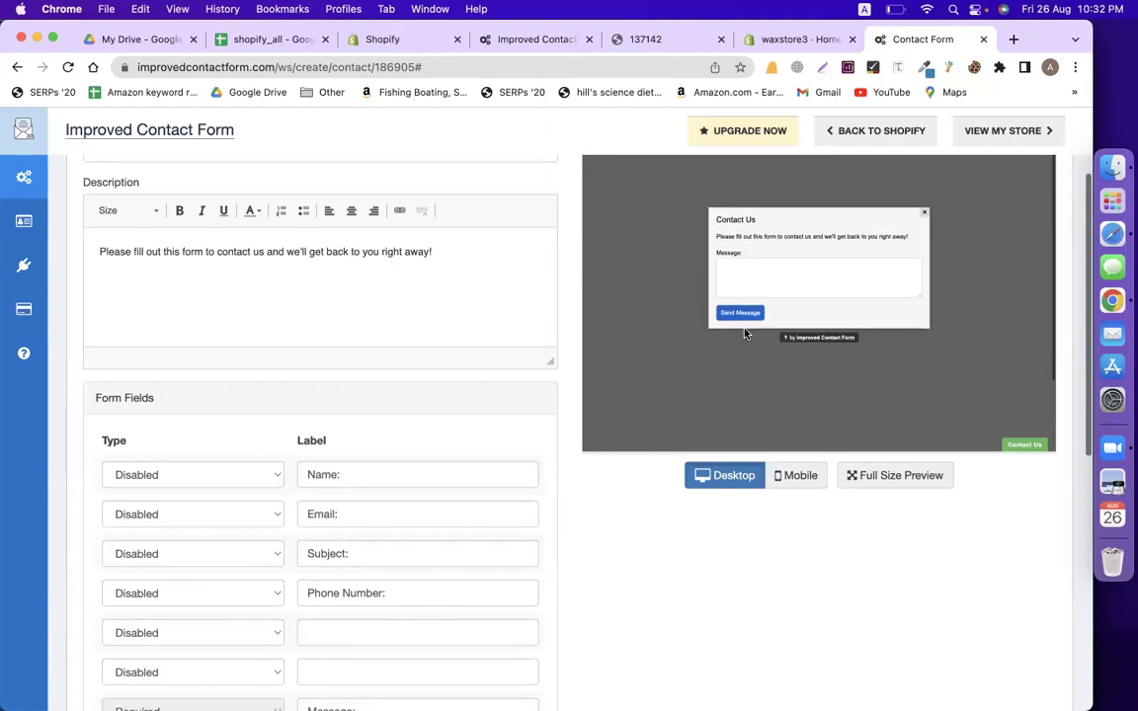
left_click(1031, 450)
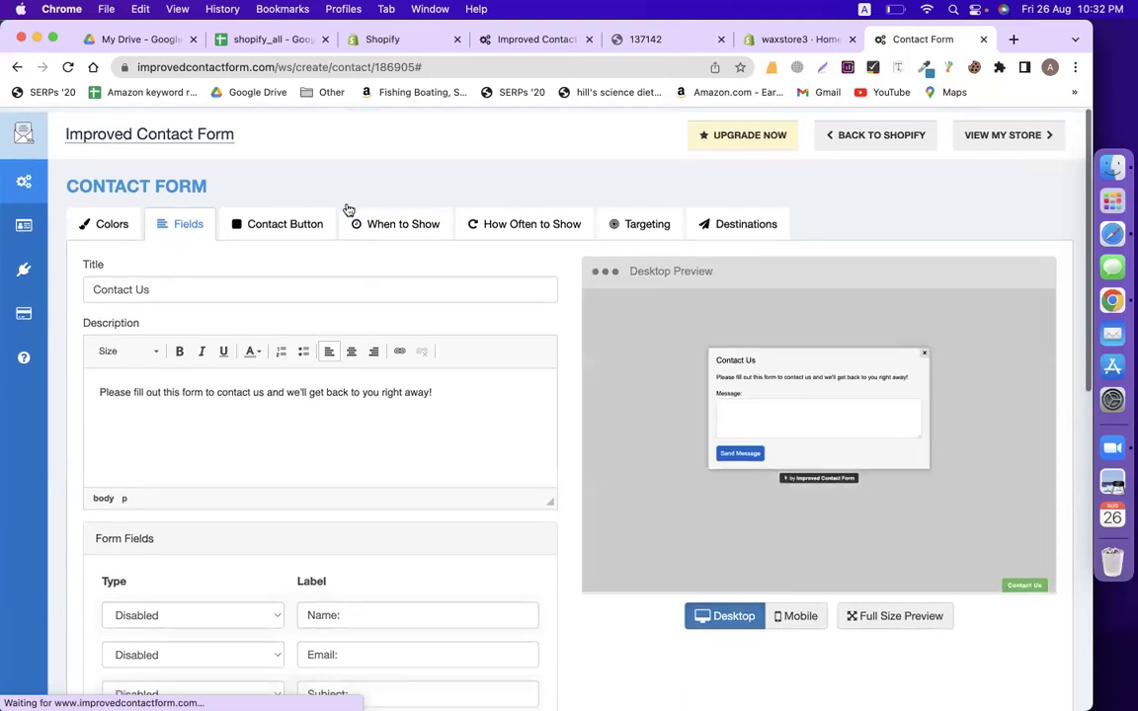
left_click(390, 39)
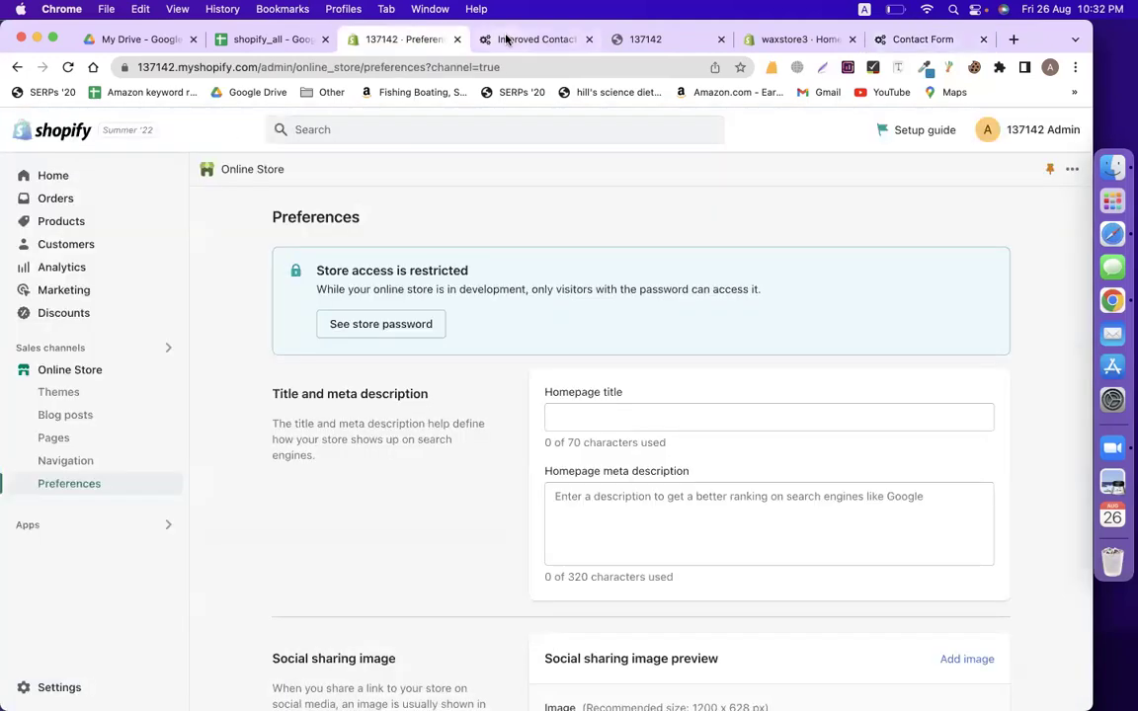
left_click(506, 40)
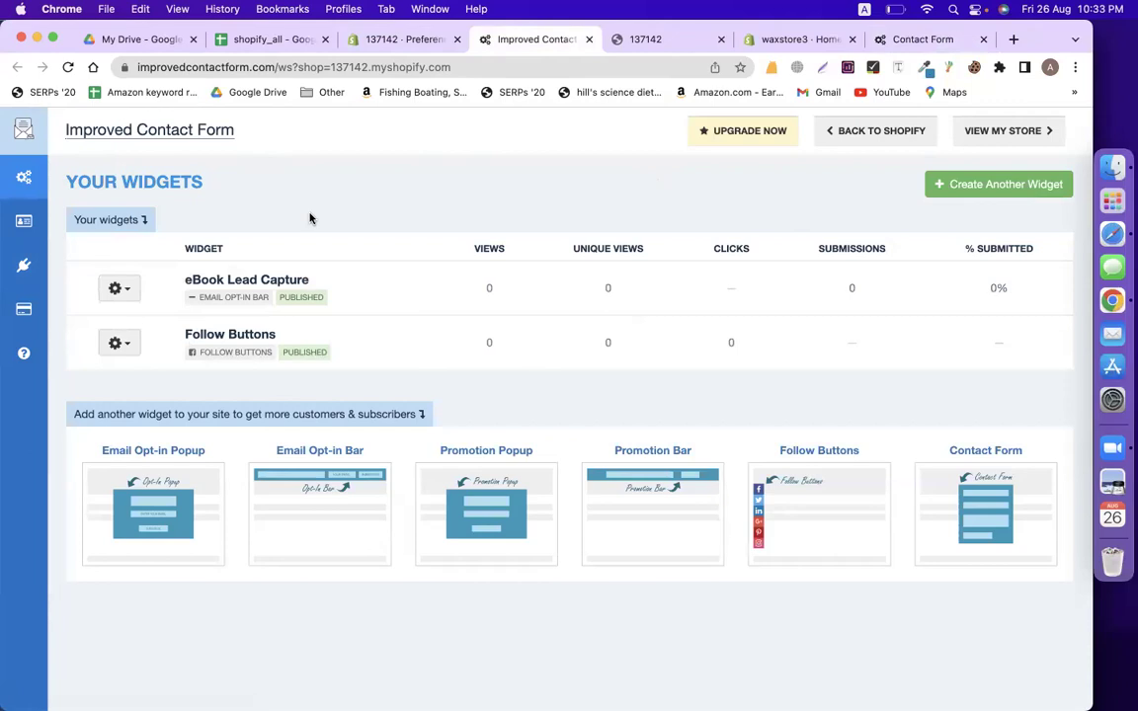
Follow the app link in cell B4 of the '21. G:Form Builder - MultiStep Form' sheet
left_click(289, 39)
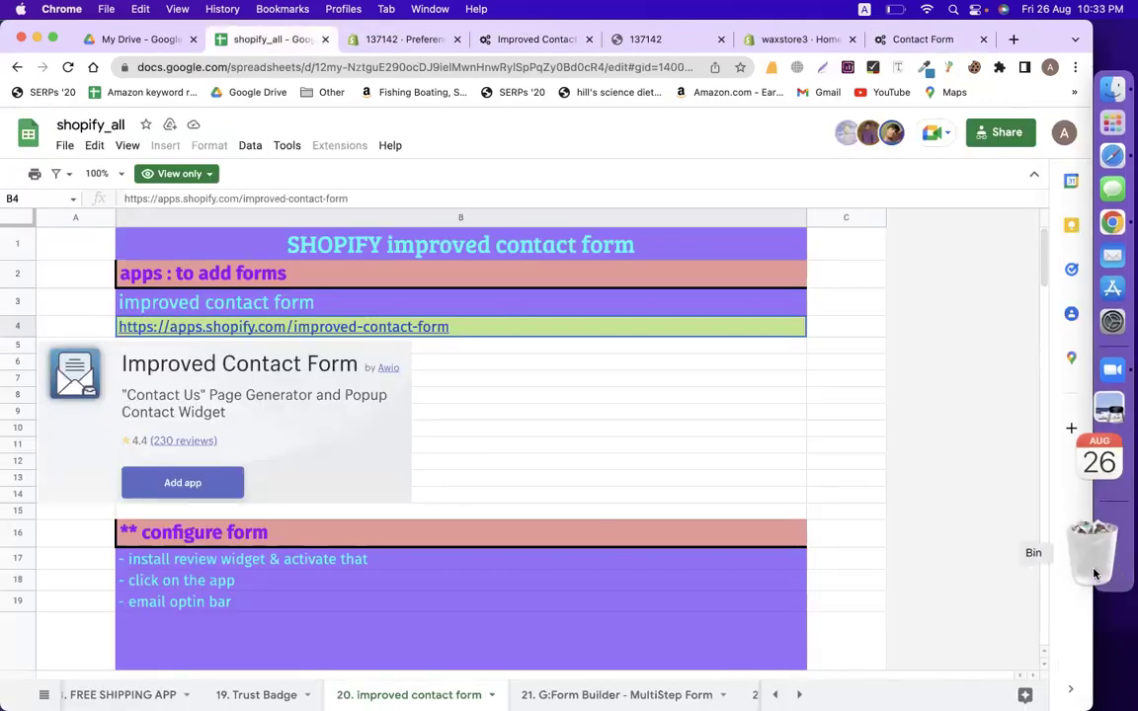
key("alt+Down")
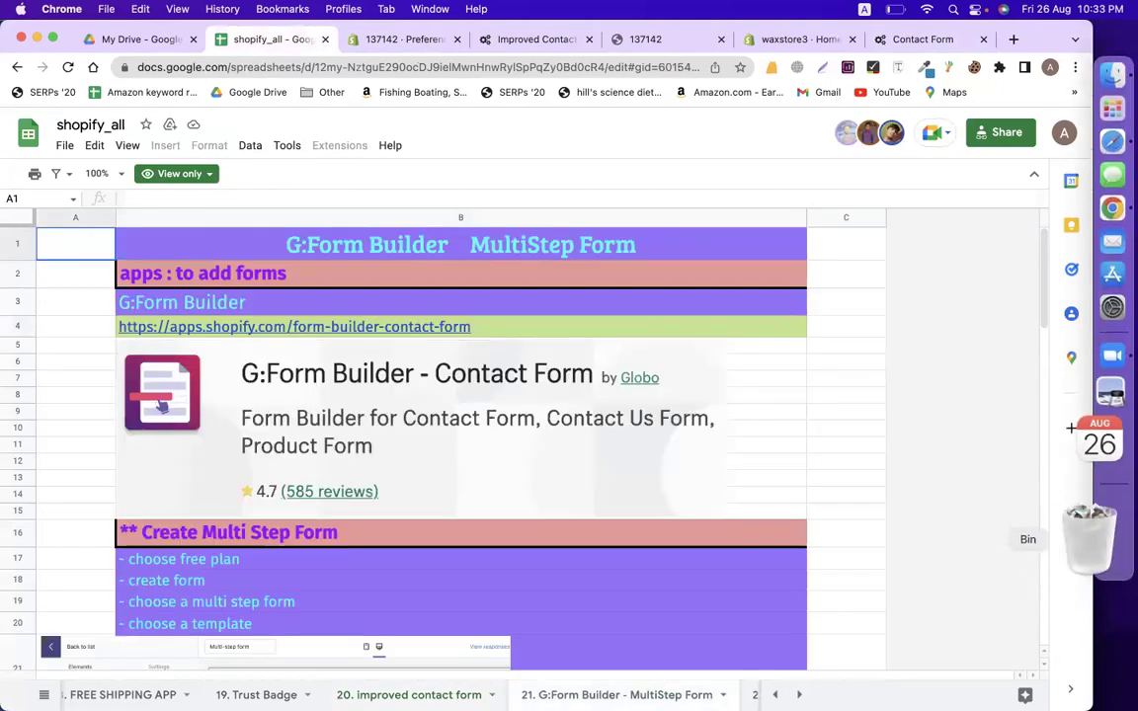
left_click(267, 330)
left_click(239, 356)
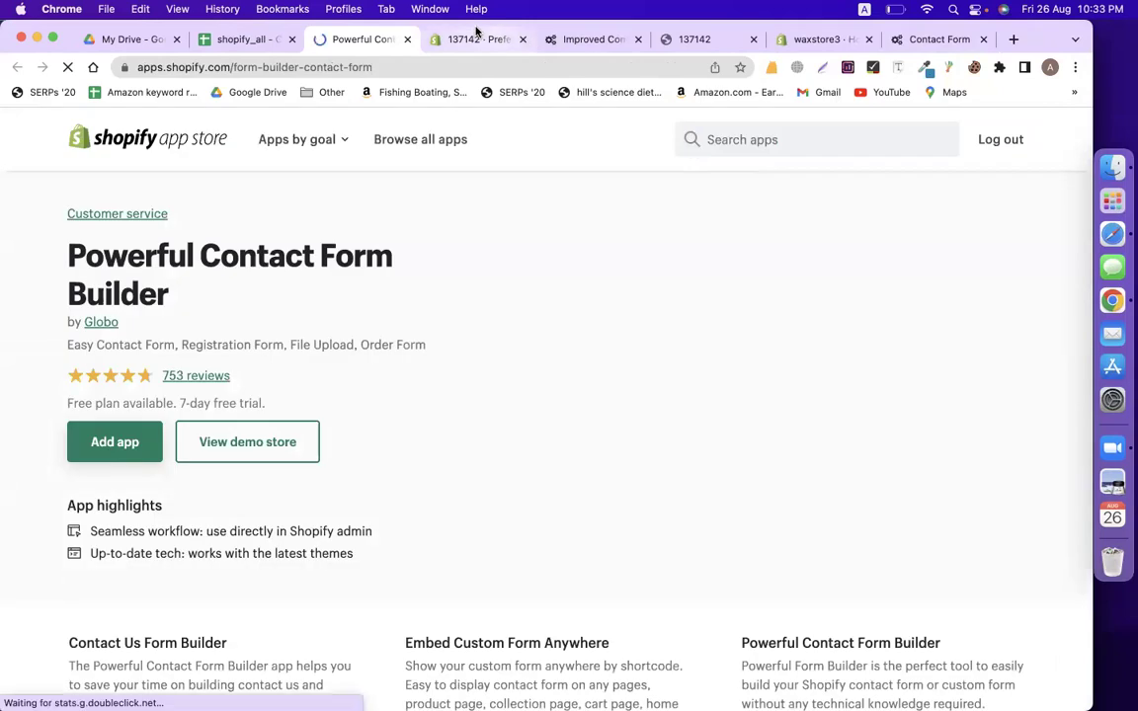
Install Powerful Contact Form Builder on the 137142 store and return to the app's tab
left_click(130, 458)
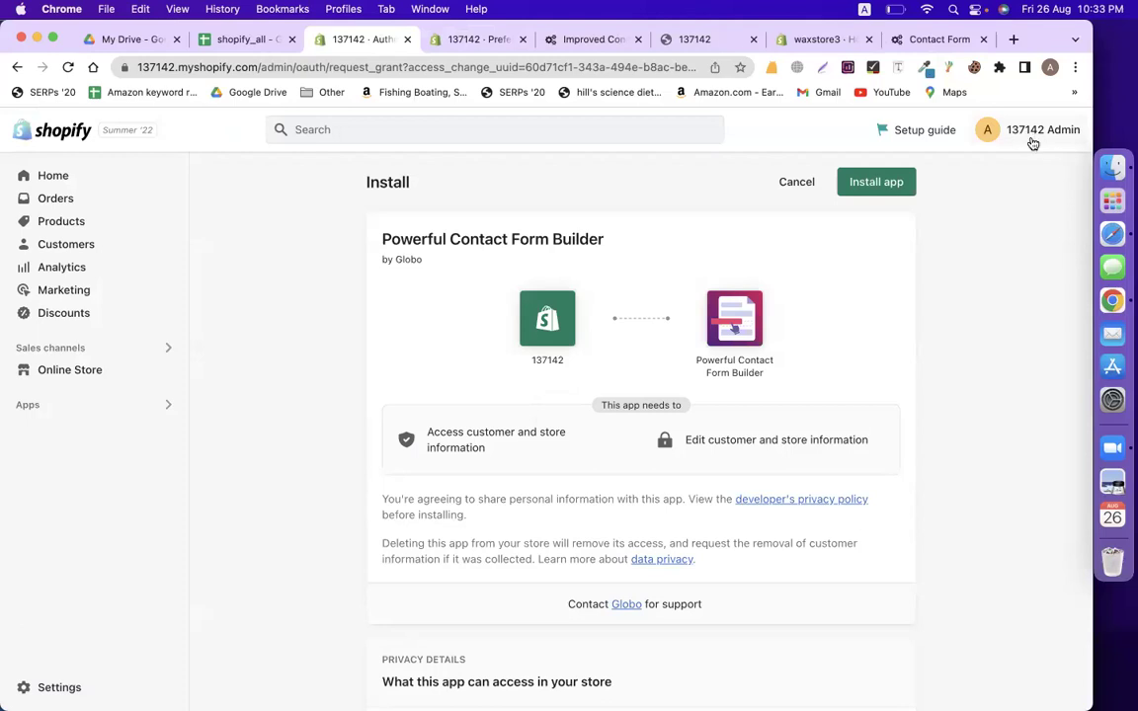
left_click(873, 188)
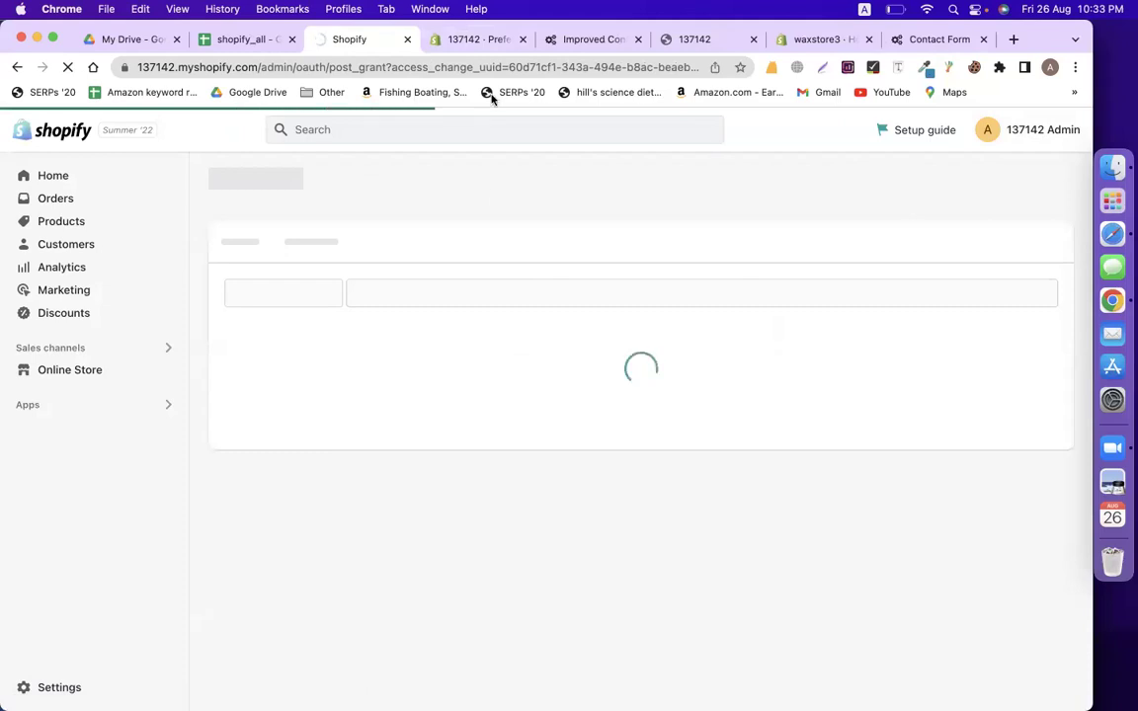
left_click(477, 42)
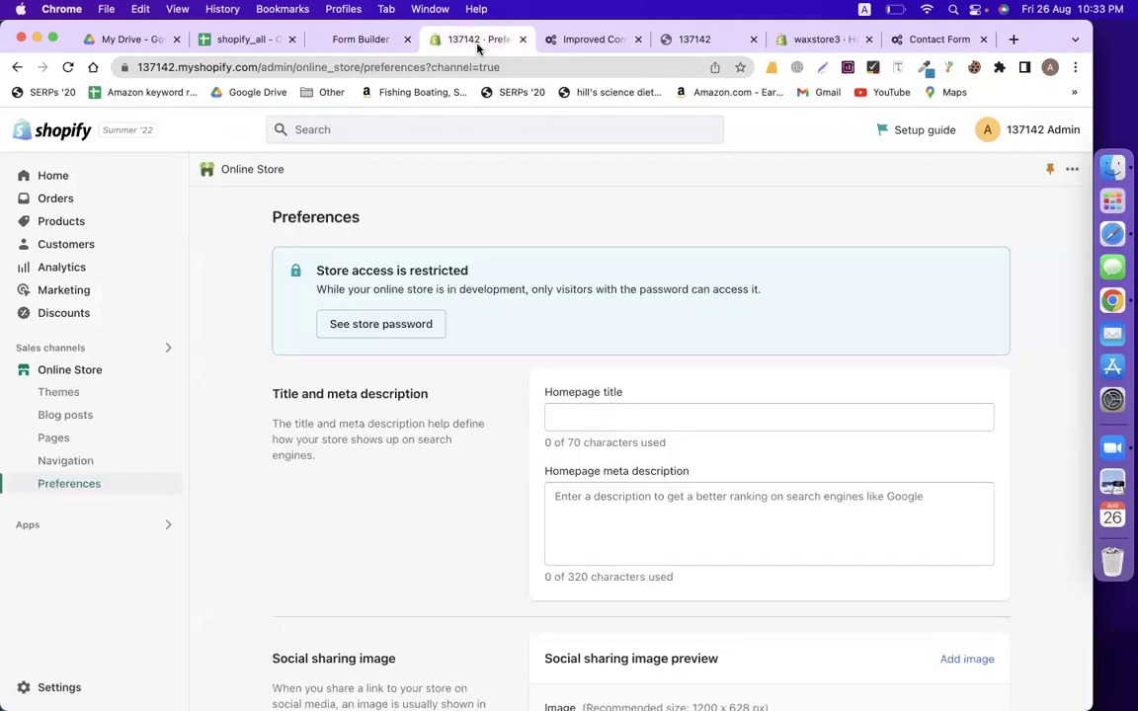
left_click(383, 45)
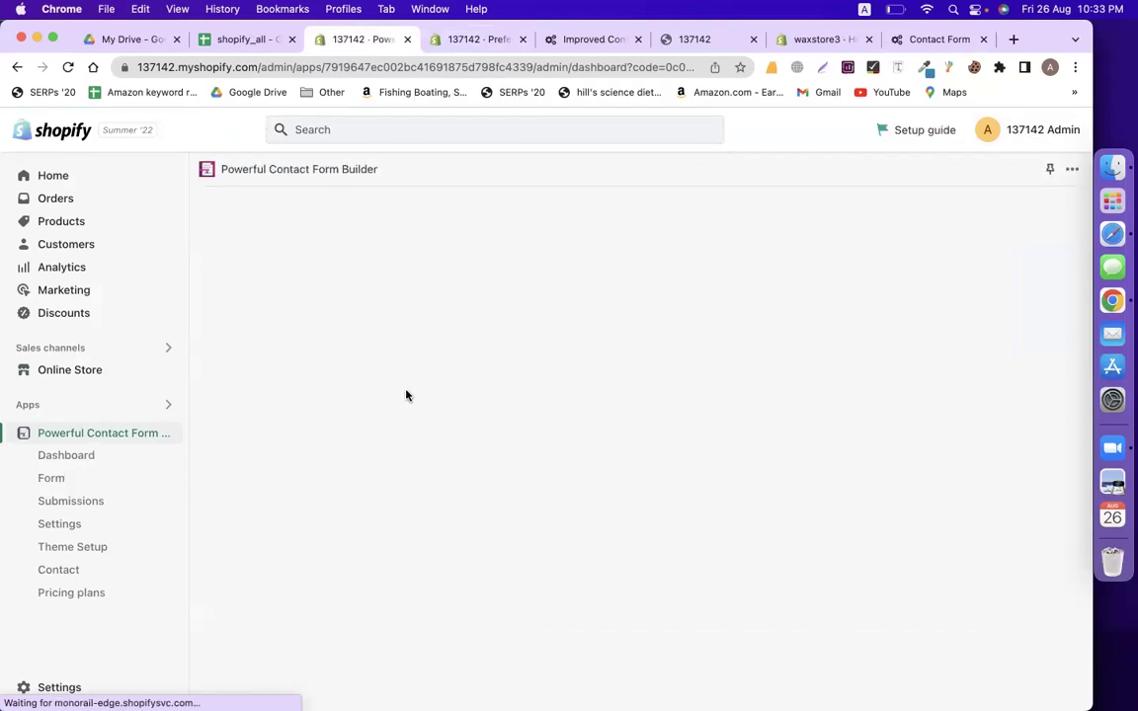
Keep the app on the free pricing plan
scroll(652, 441, "down", 5)
scroll(651, 442, "up", 6)
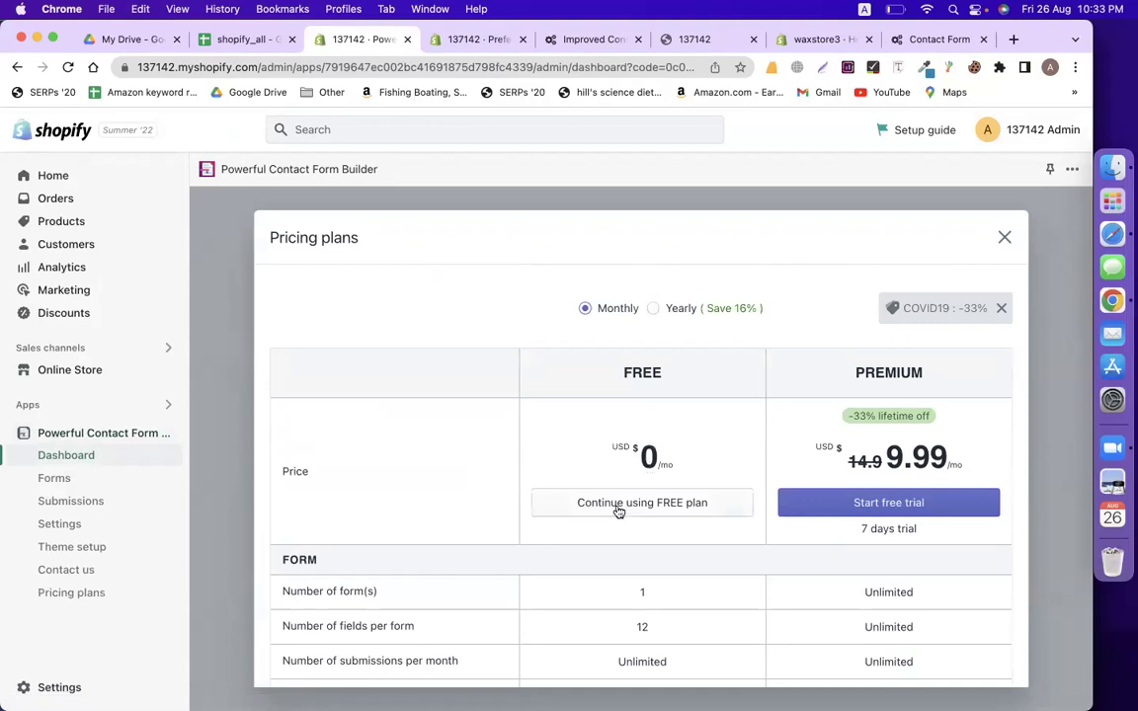
left_click(613, 512)
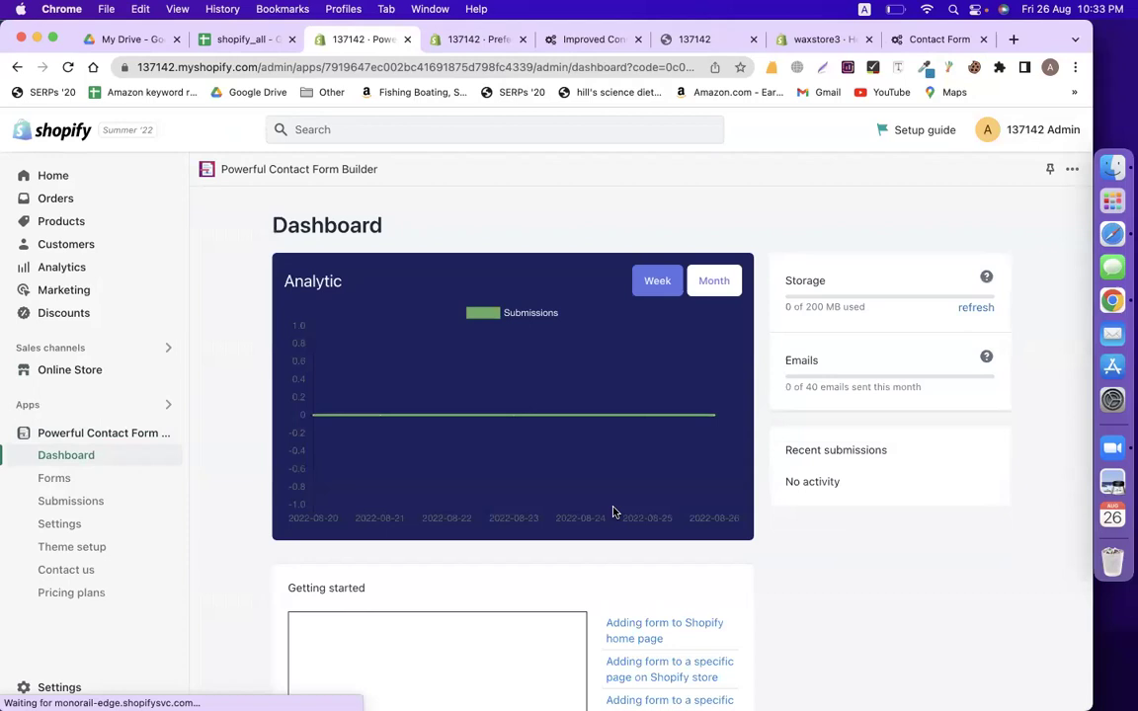
Create a new form from the Contact form template in the Forms list
scroll(286, 426, "down", 5)
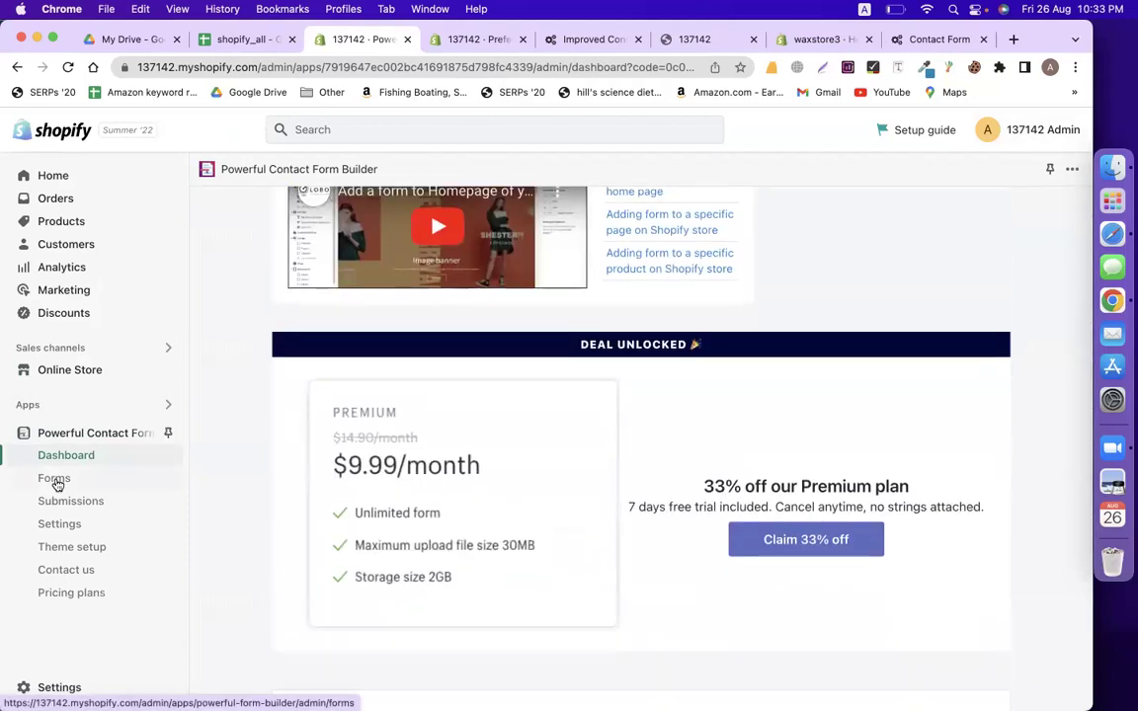
left_click(56, 482)
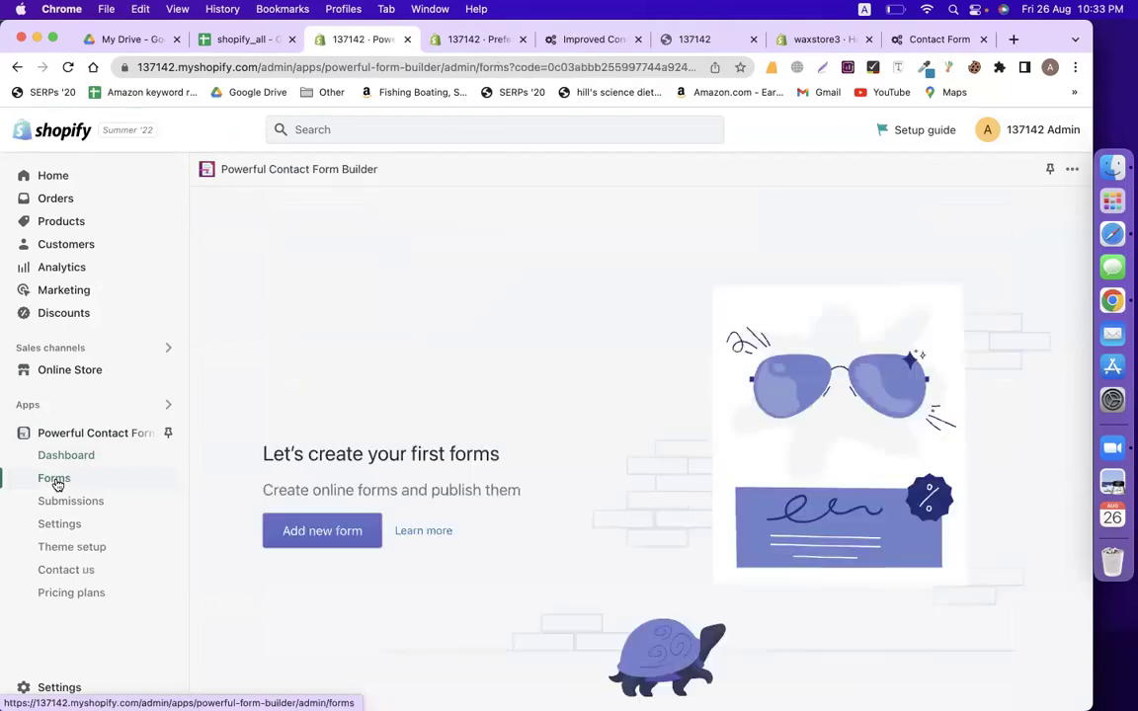
left_click(324, 536)
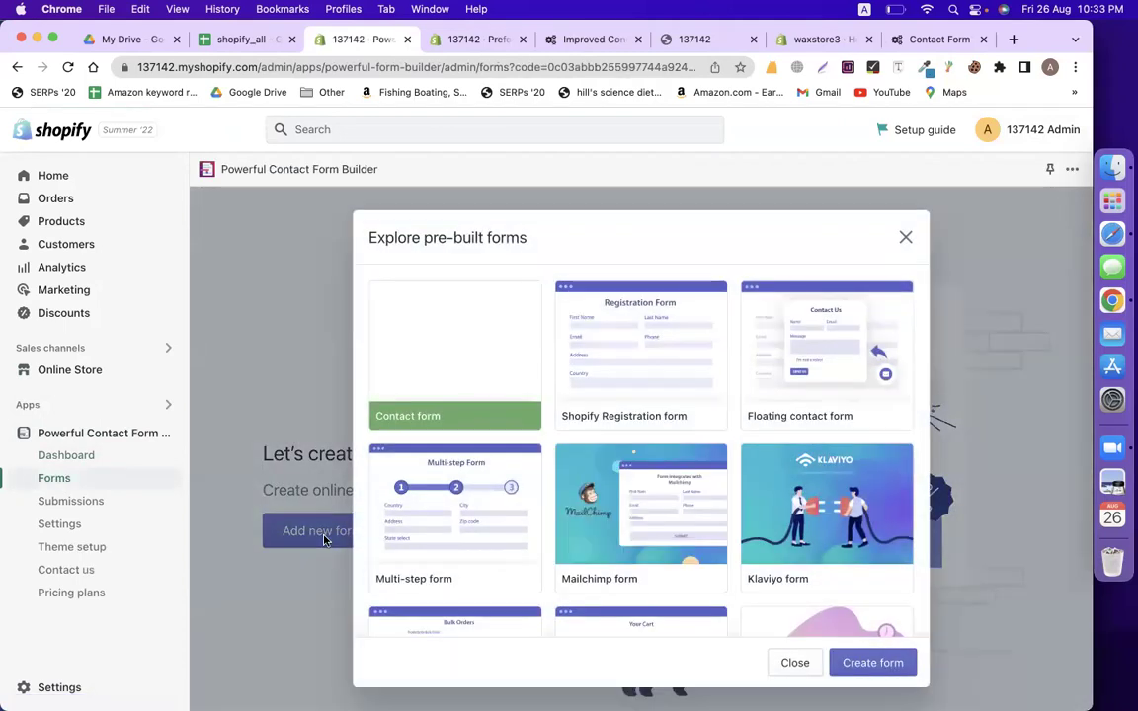
scroll(770, 395, "down", 2)
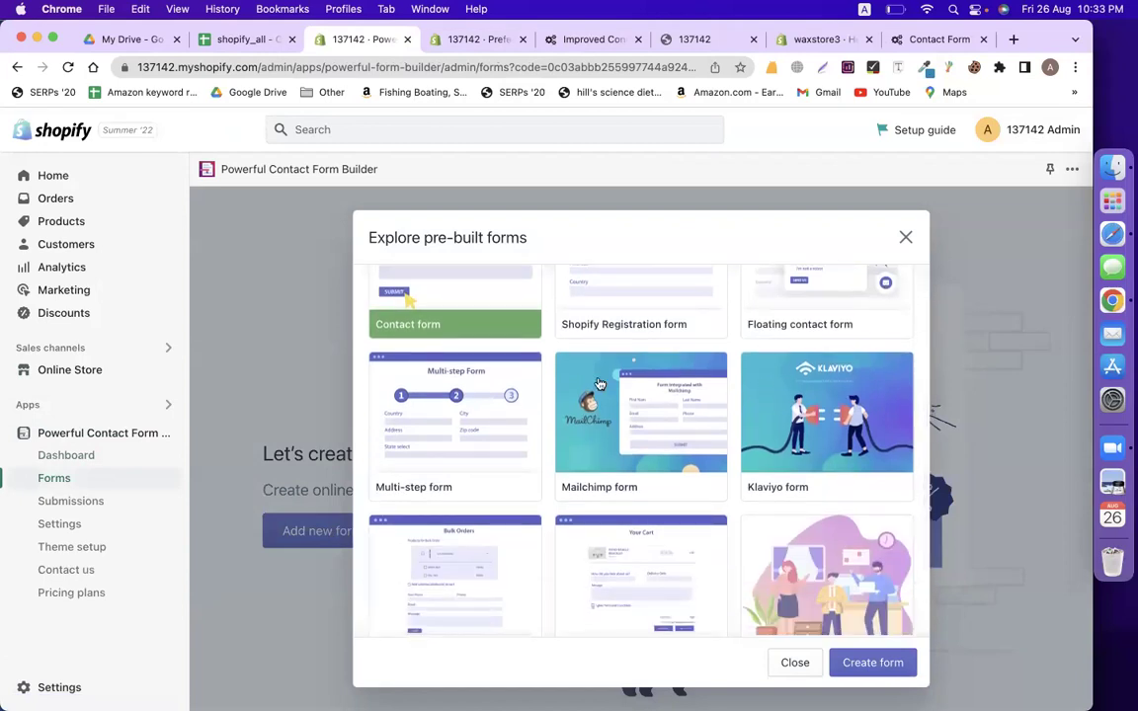
scroll(577, 375, "up", 2)
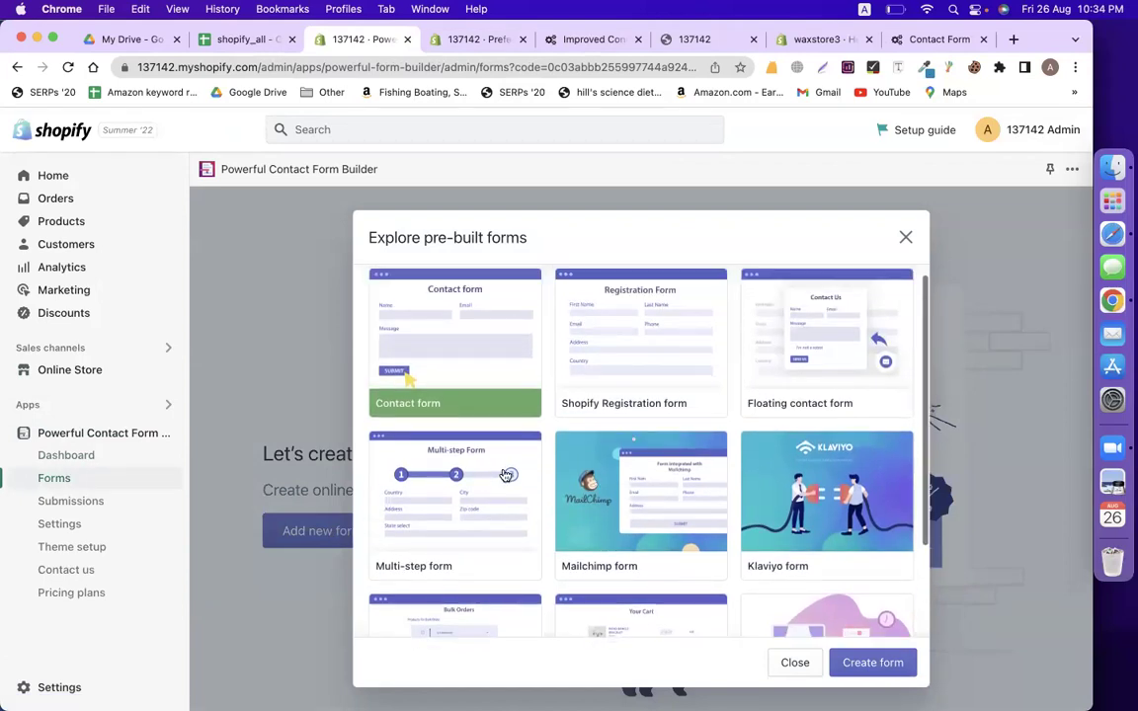
scroll(505, 475, "up", 1)
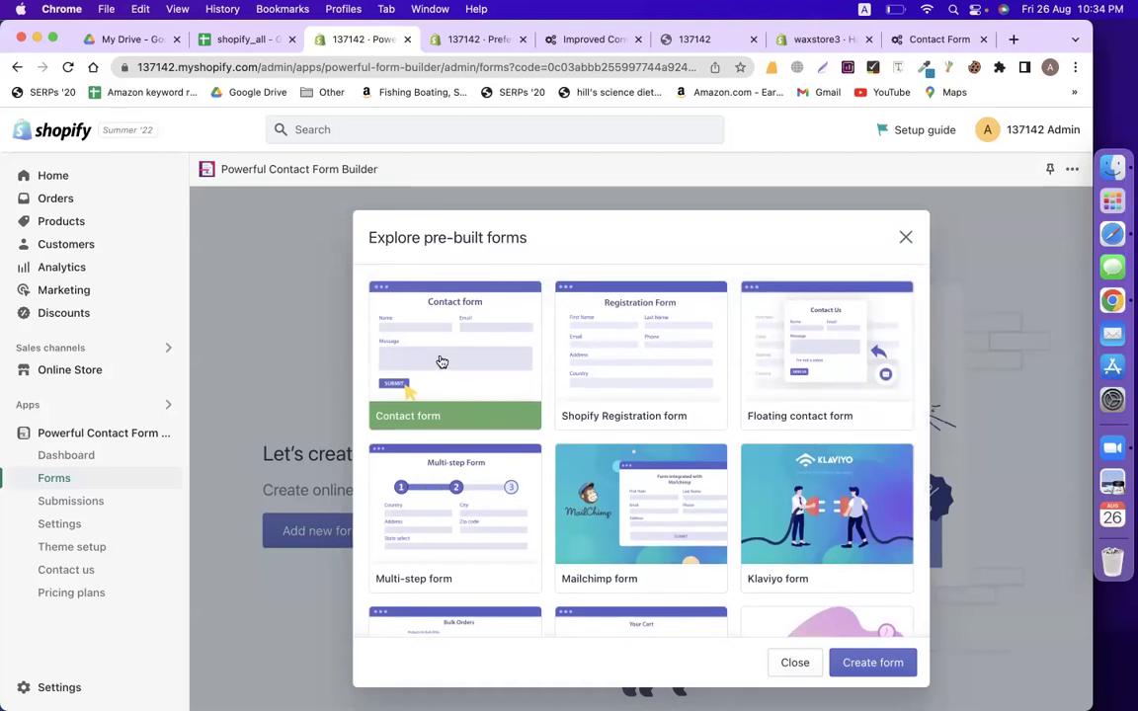
scroll(444, 396, "down", 3)
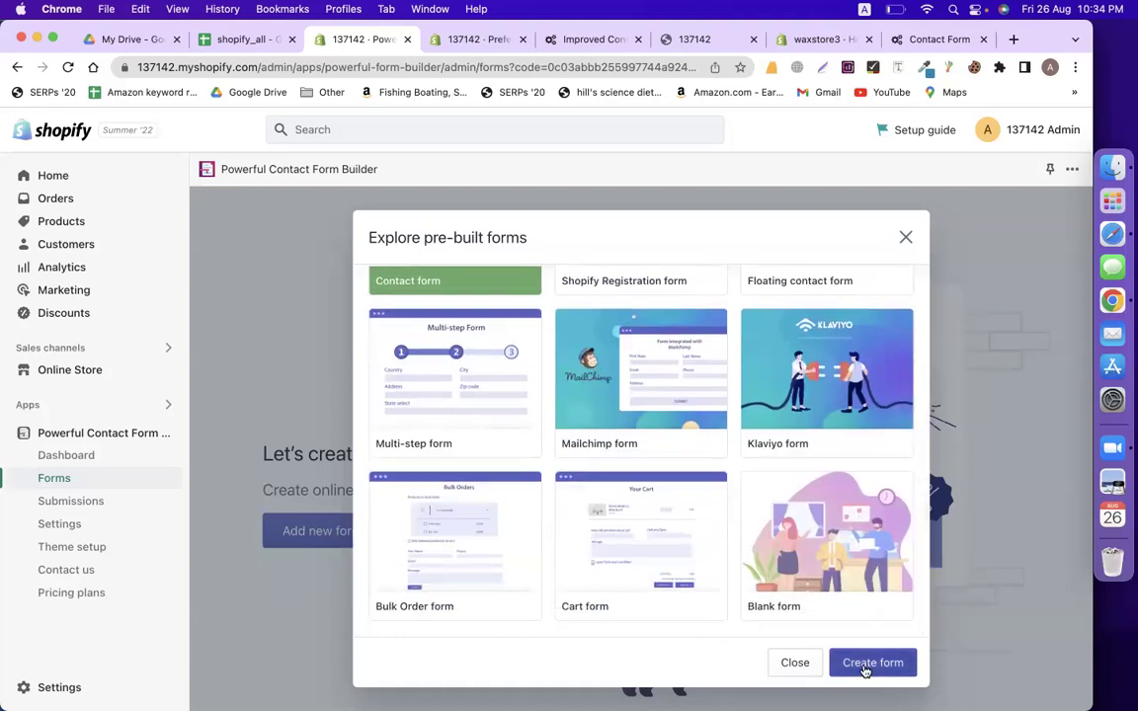
left_click(873, 662)
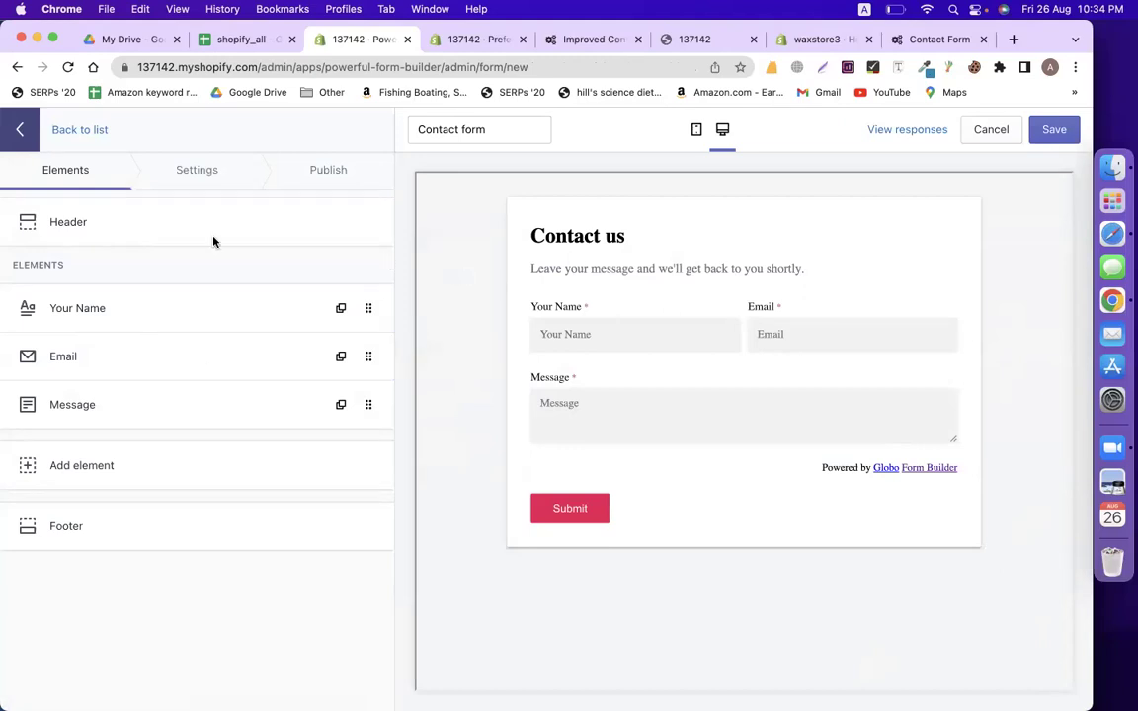
Delete the header description 'Leave your message and we'll get back to you shortly.', keeping 'Contact us'
left_click(86, 233)
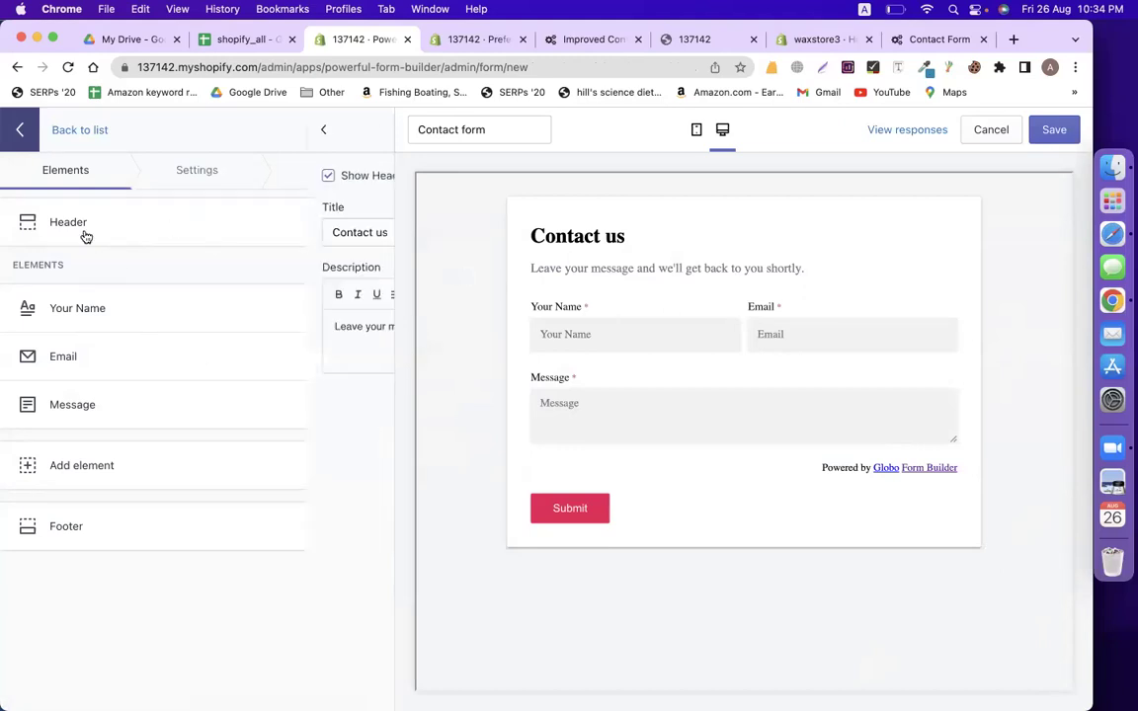
triple_click(118, 234)
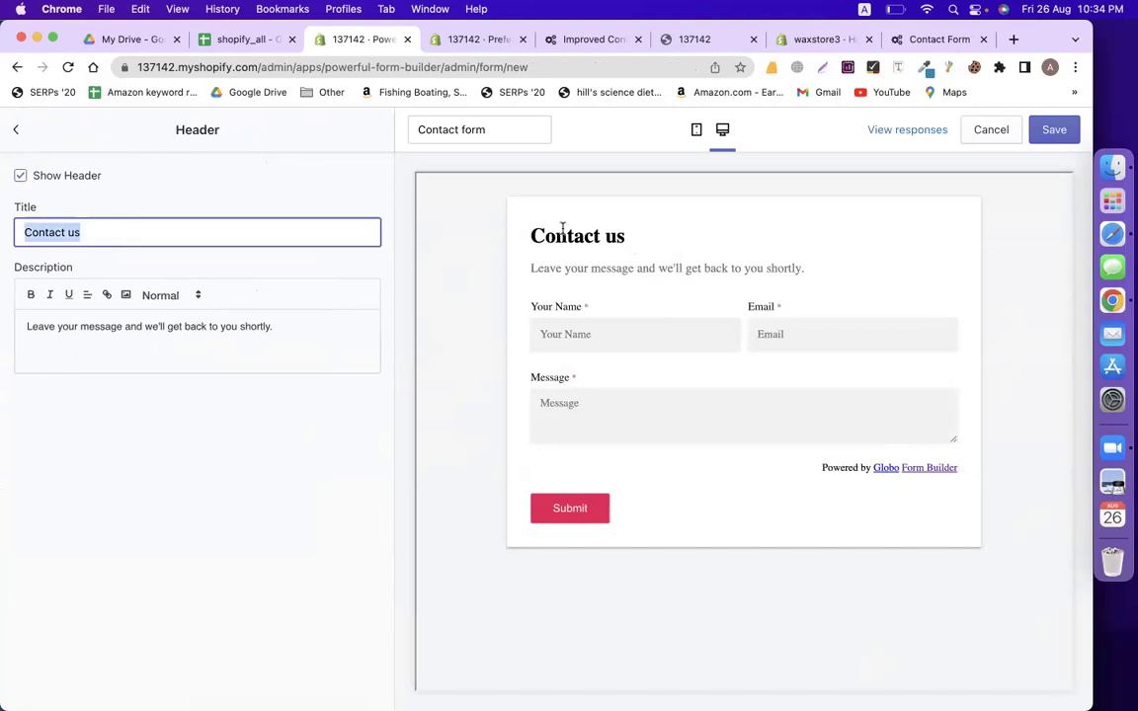
left_click_drag(531, 268, 722, 271)
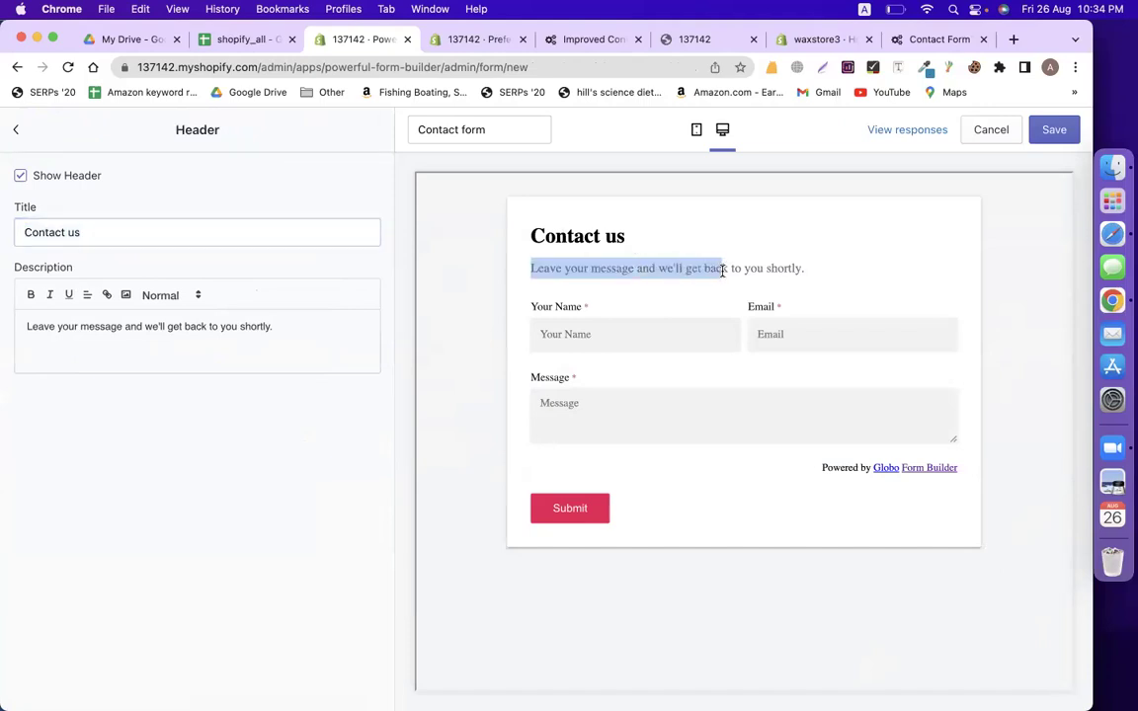
triple_click(318, 329)
key("BackSpace")
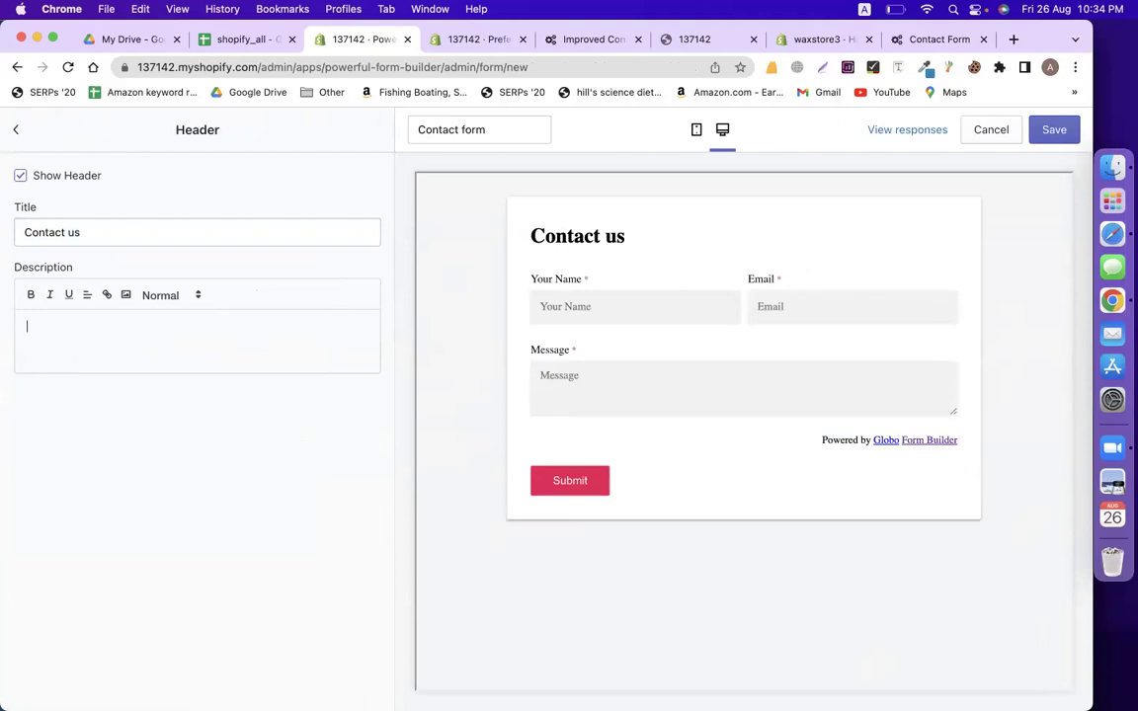
left_click(18, 130)
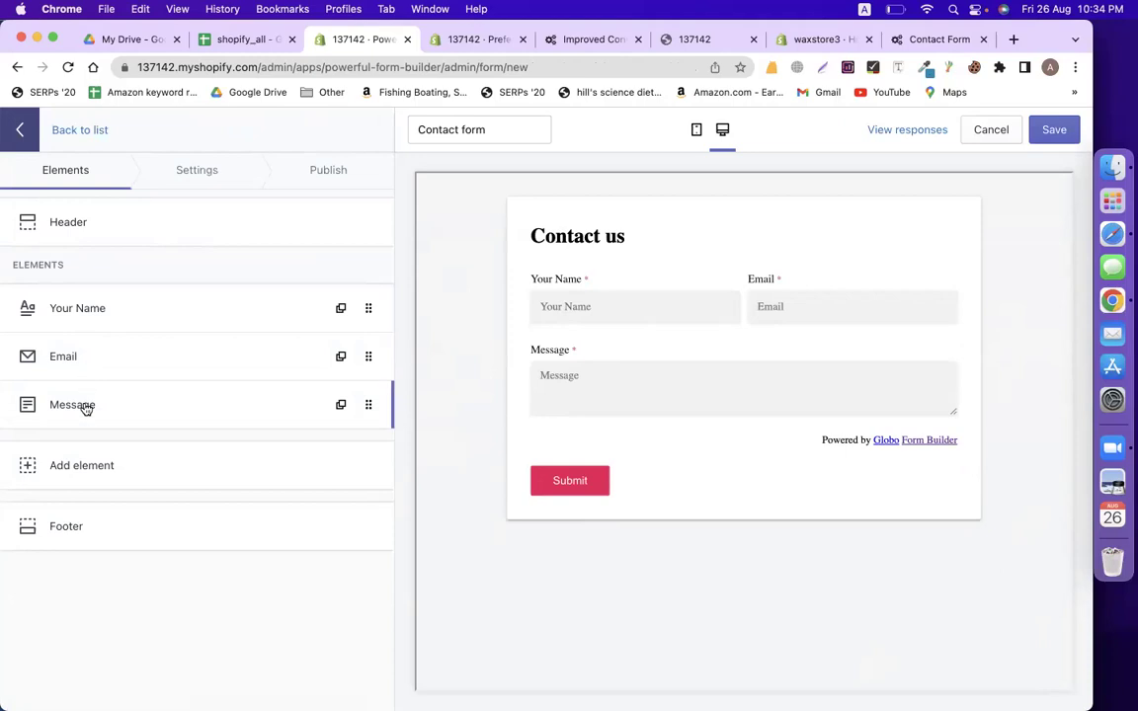
Add a Dropdown field to the form, leaving it at half width
left_click(100, 467)
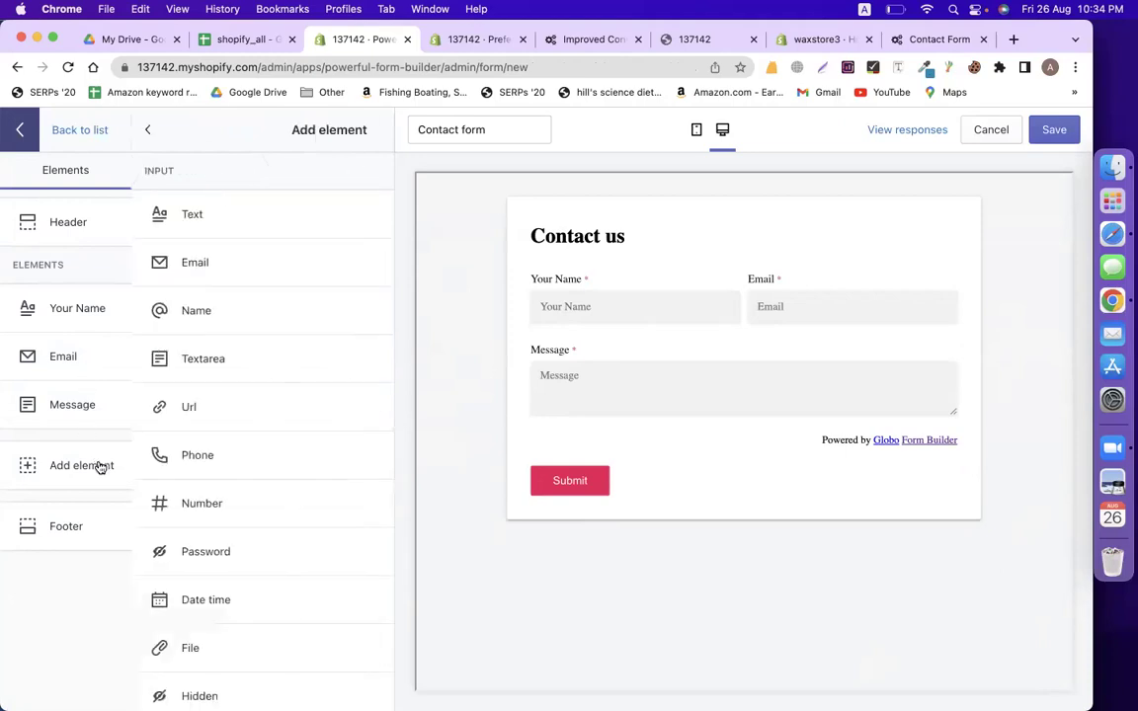
scroll(132, 541, "down", 2)
scroll(129, 538, "down", 4)
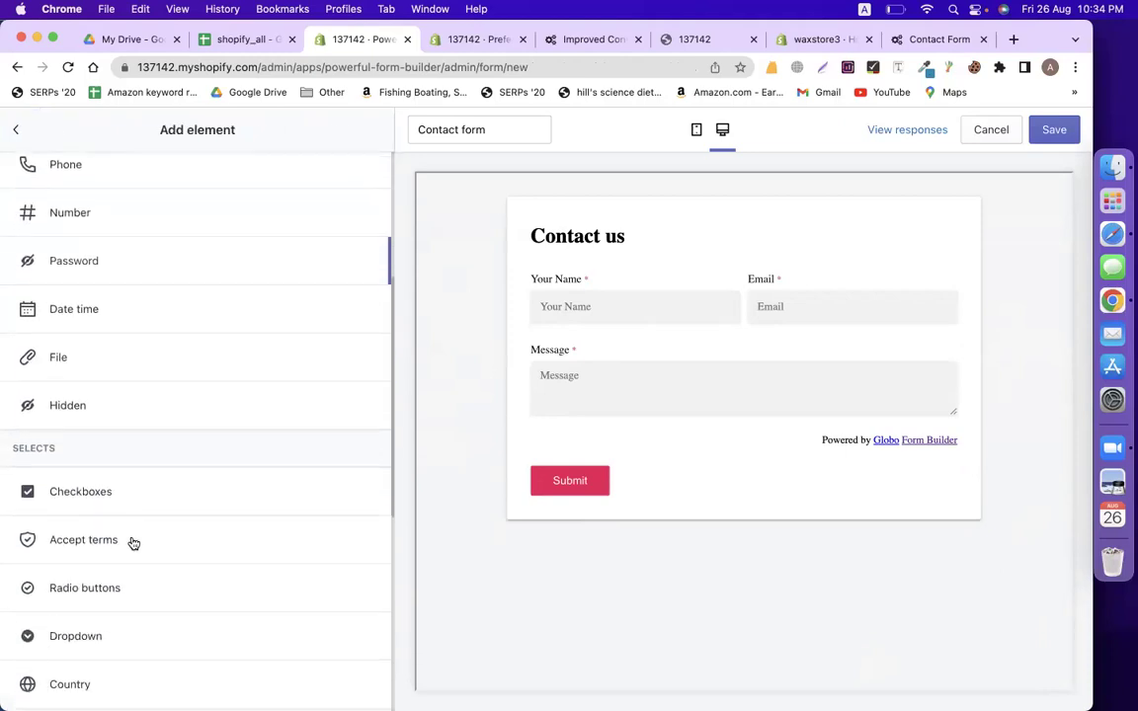
left_click(110, 535)
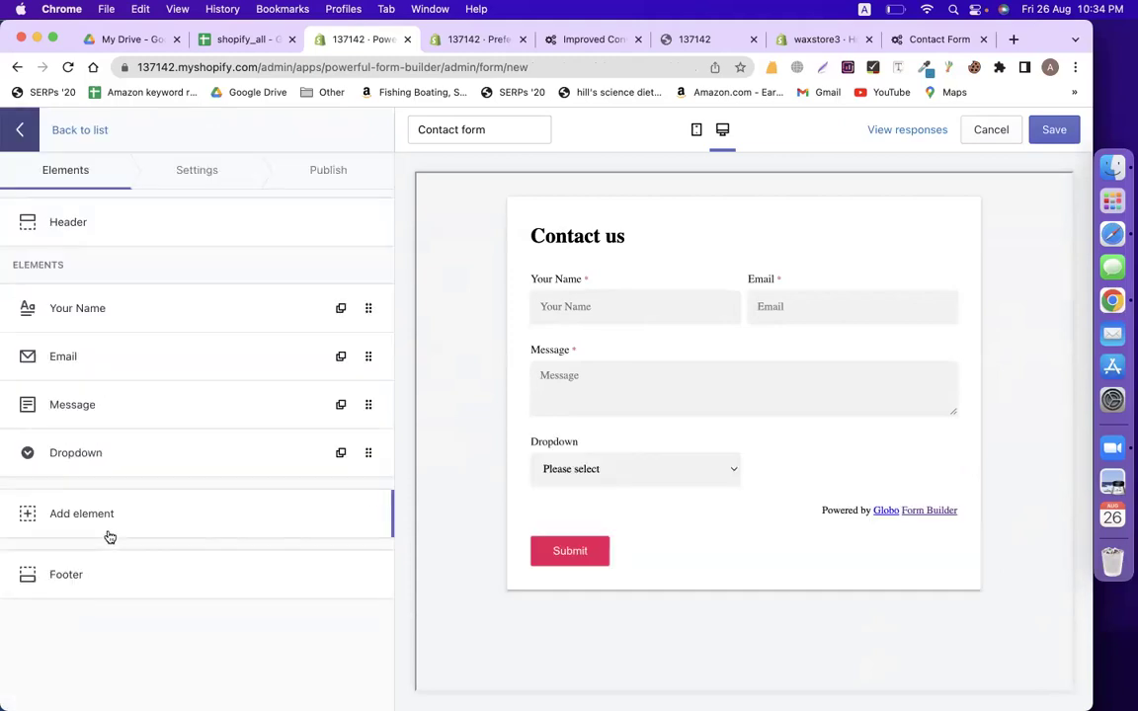
left_click(579, 463)
left_click(579, 466)
left_click(132, 457)
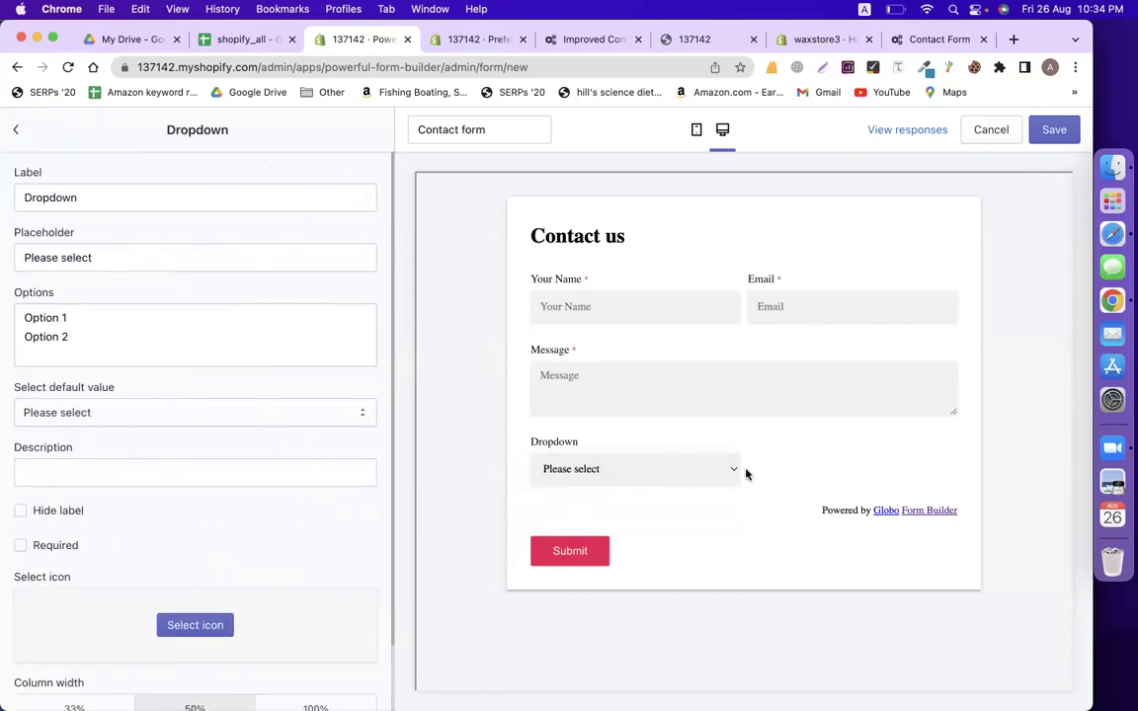
scroll(295, 473, "down", 2)
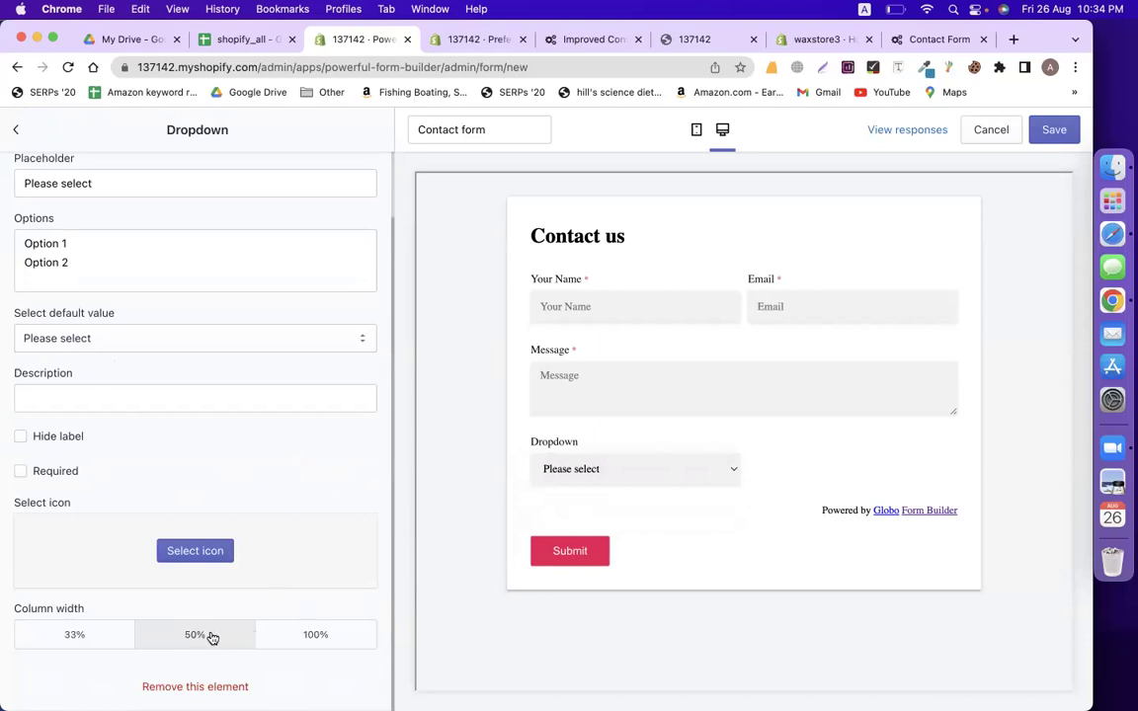
left_click(330, 633)
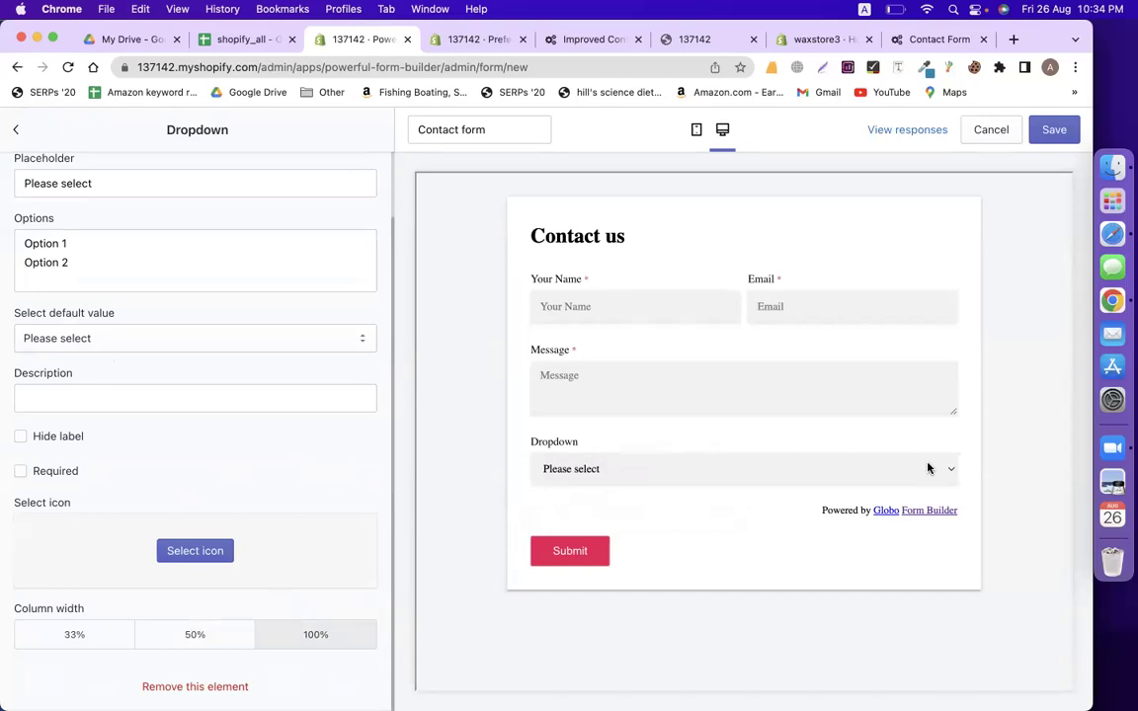
left_click(210, 637)
left_click(18, 131)
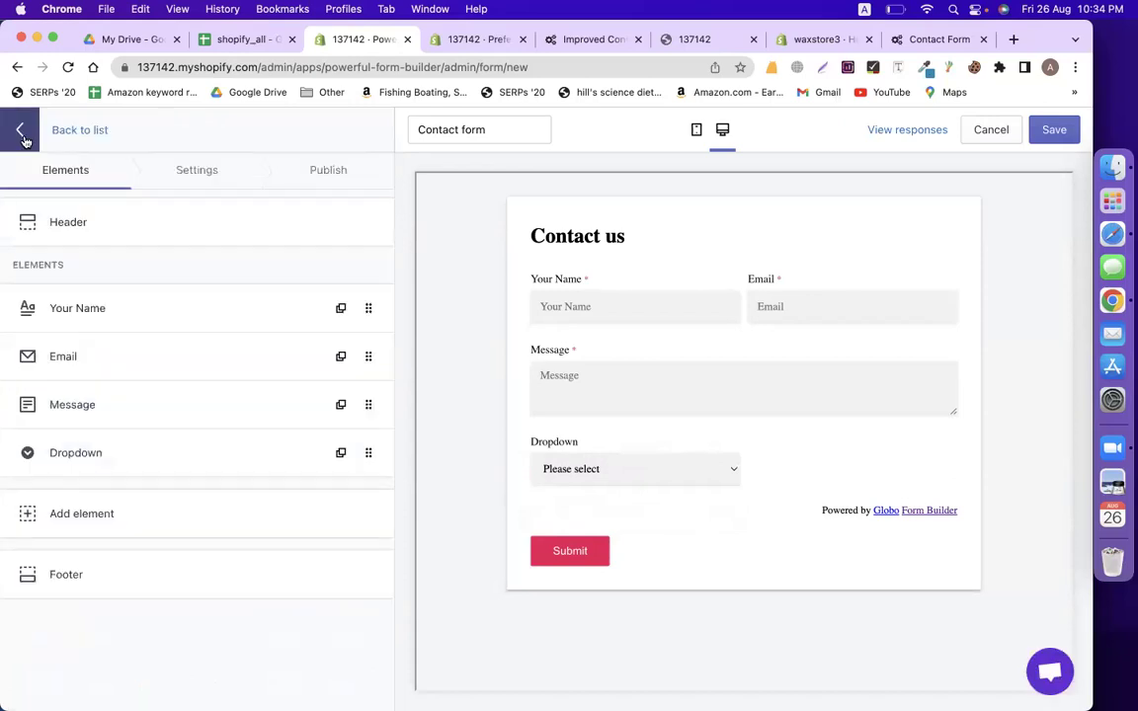
Add a Date time field beside the Dropdown and reopen the Dropdown's settings
left_click(124, 505)
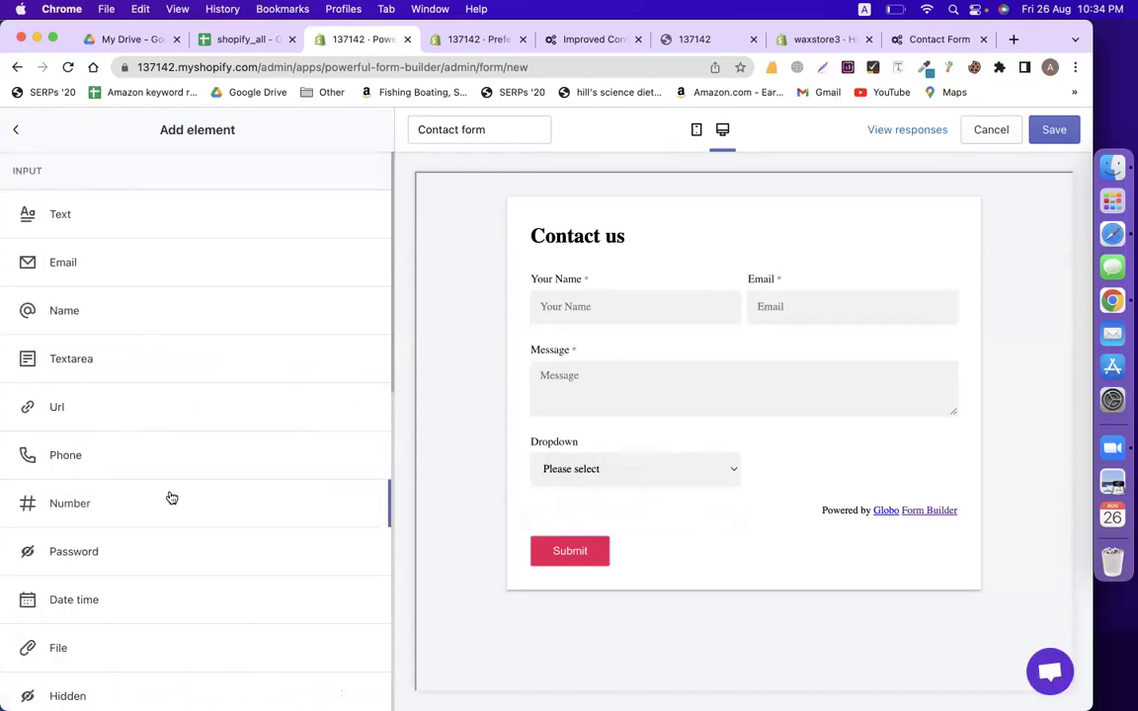
left_click(117, 590)
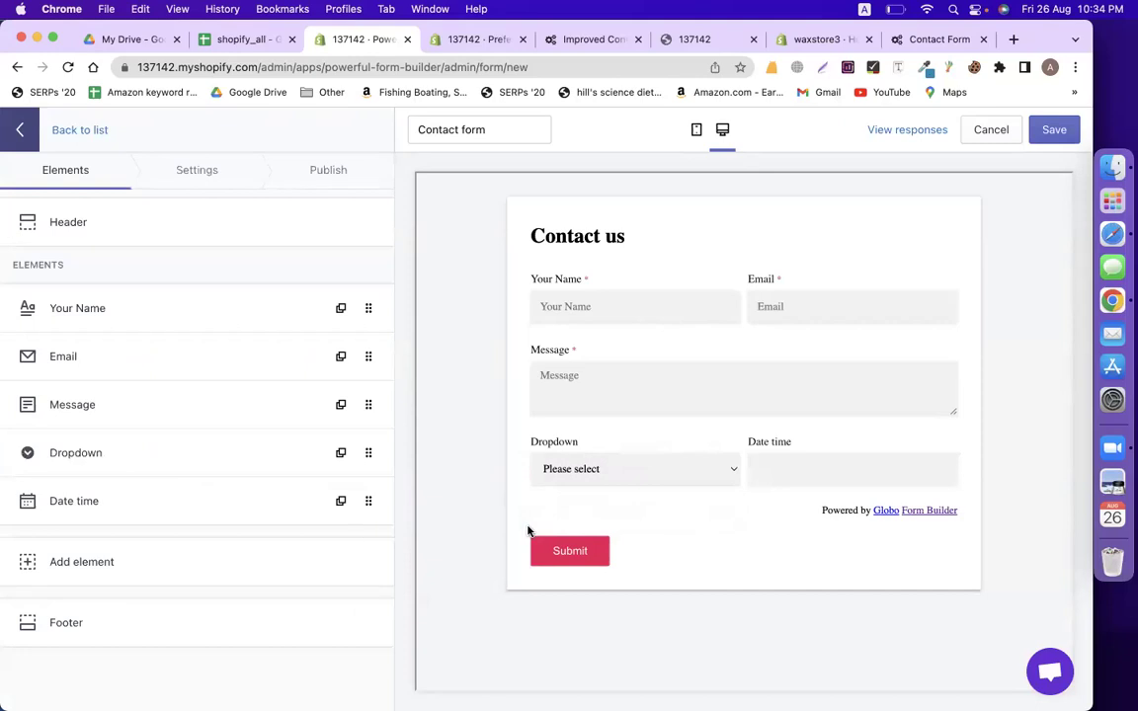
left_click(135, 505)
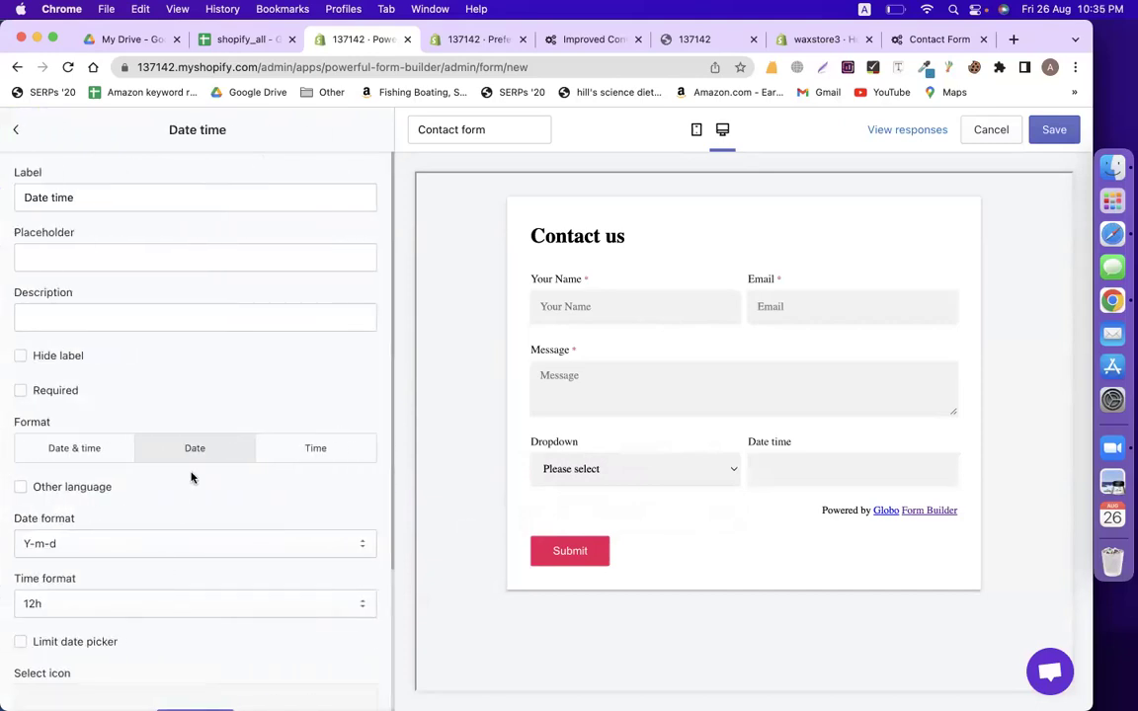
scroll(170, 528, "down", 3)
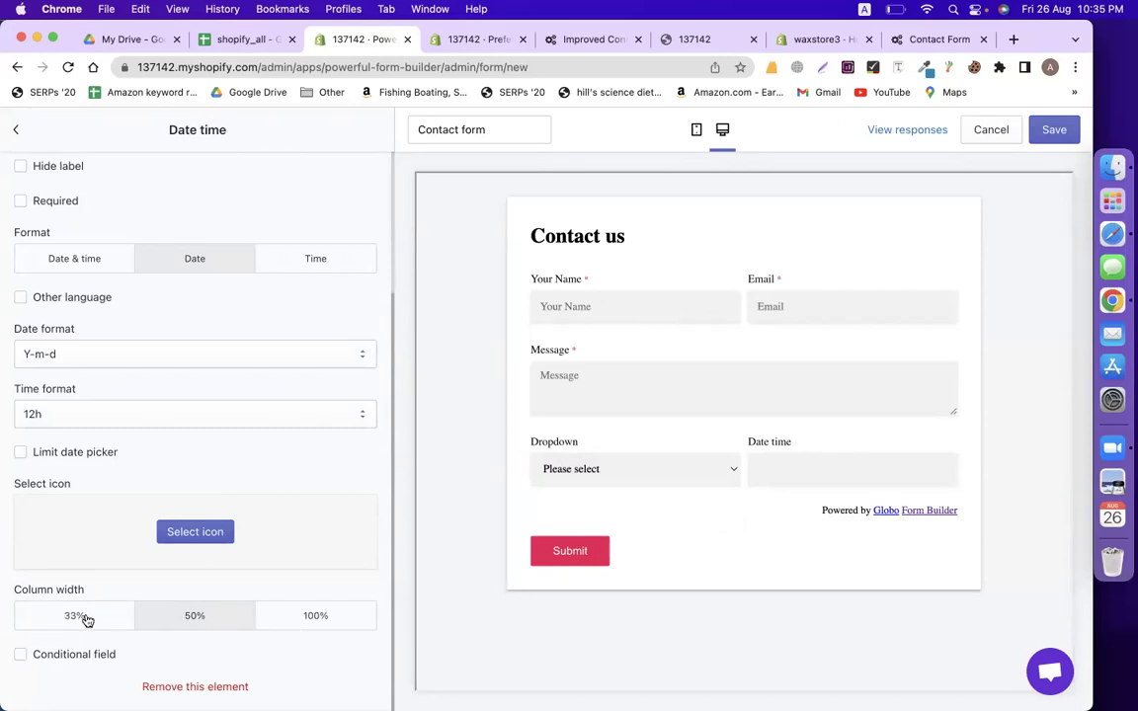
scroll(162, 480, "up", 3)
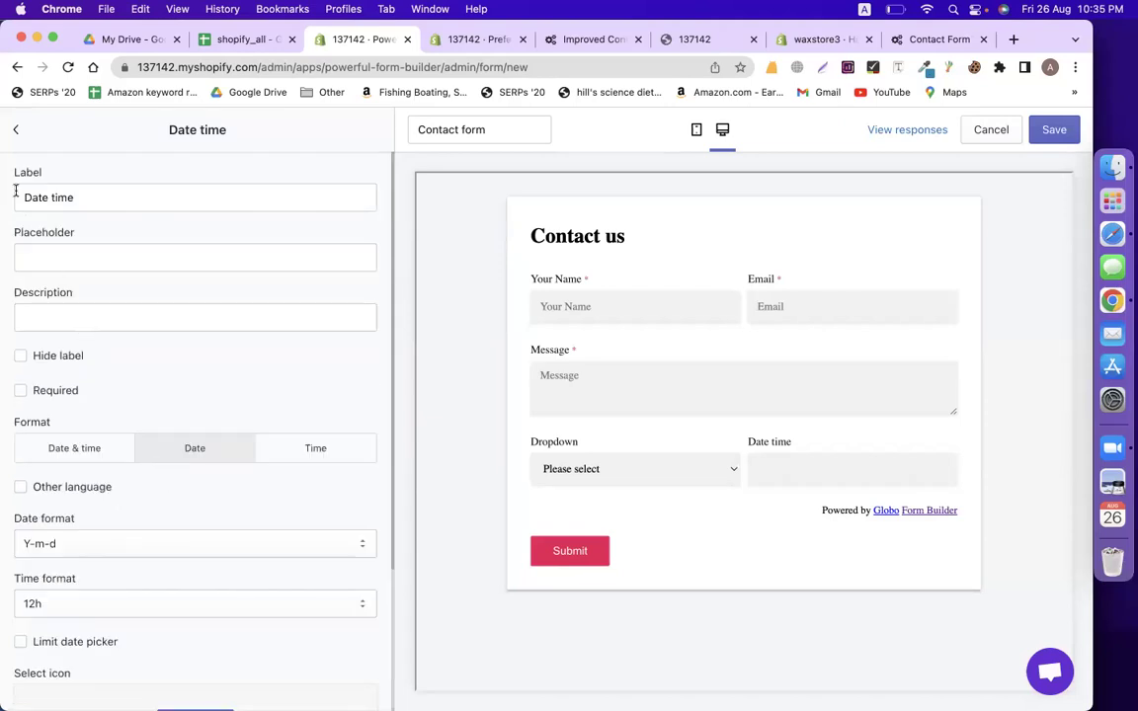
left_click(15, 130)
left_click(158, 459)
Rename the Dropdown field's label to 'Choose Course'
scroll(245, 463, "down", 1)
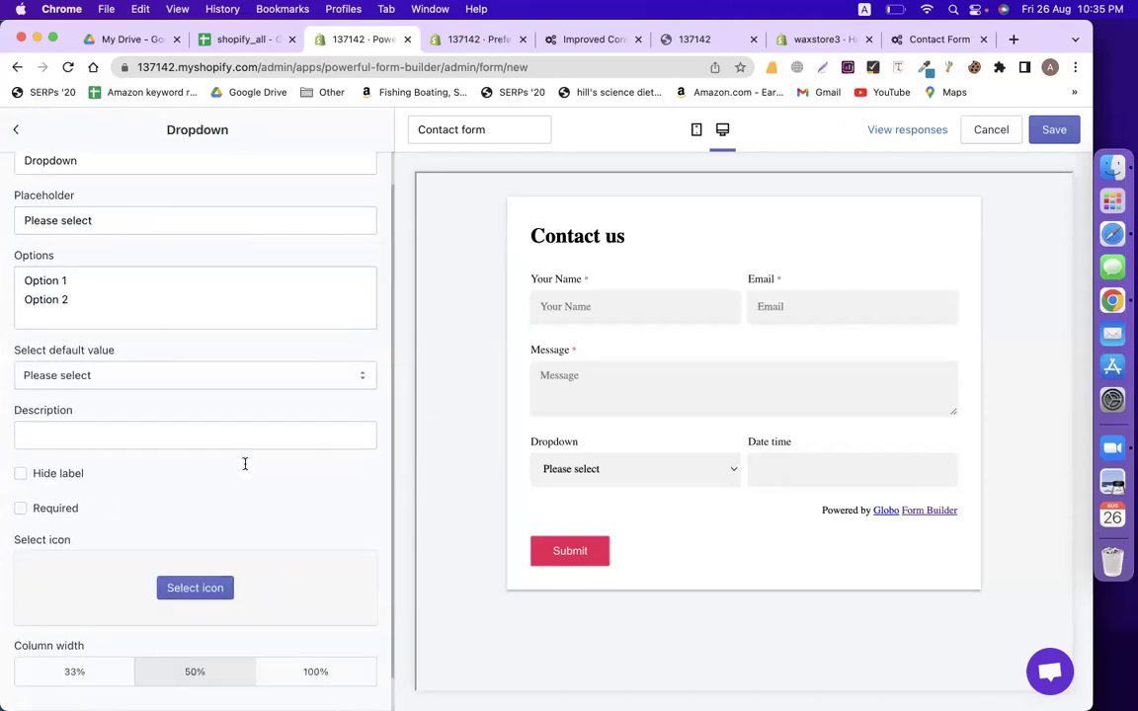
scroll(245, 463, "down", 1)
scroll(120, 271, "up", 1)
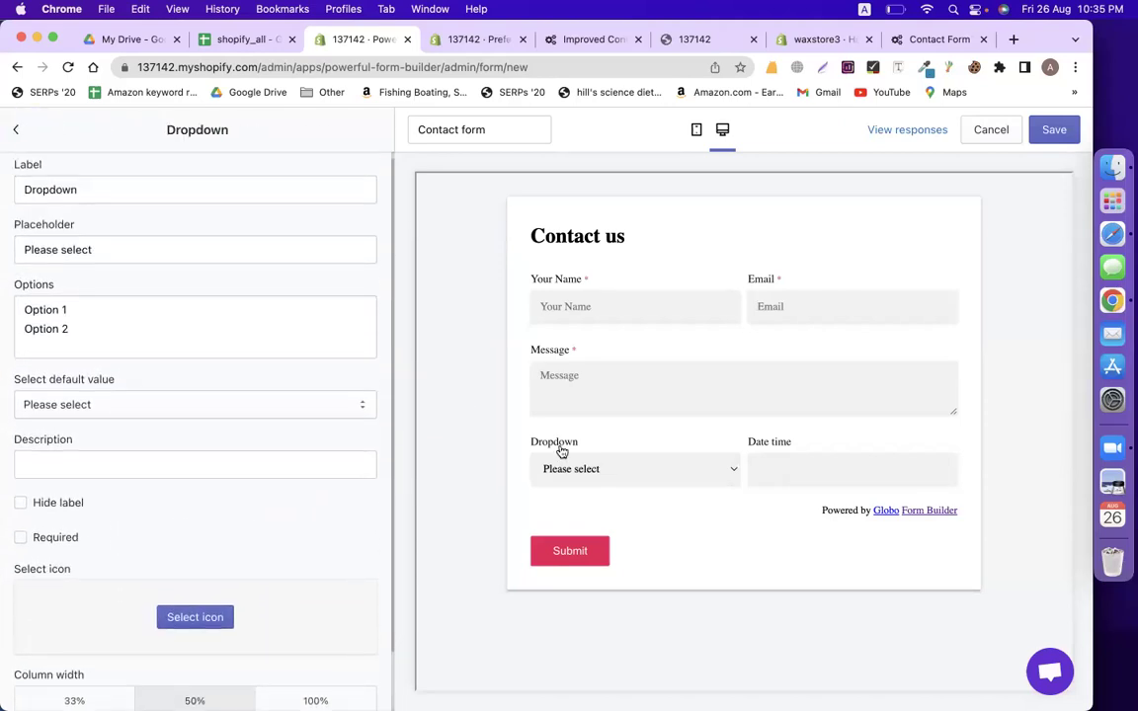
double_click(135, 188)
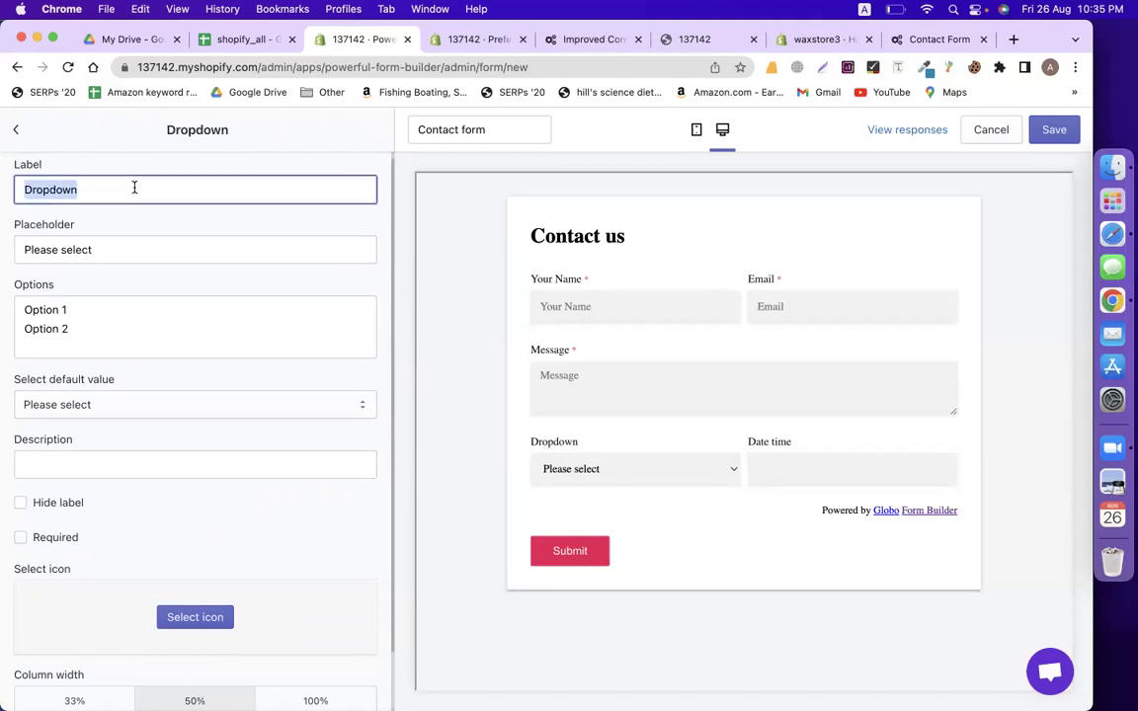
type("Choose")
key("BackSpace")
key("BackSpace")
key("BackSpace")
key("BackSpace")
key("BackSpace")
type("hoo")
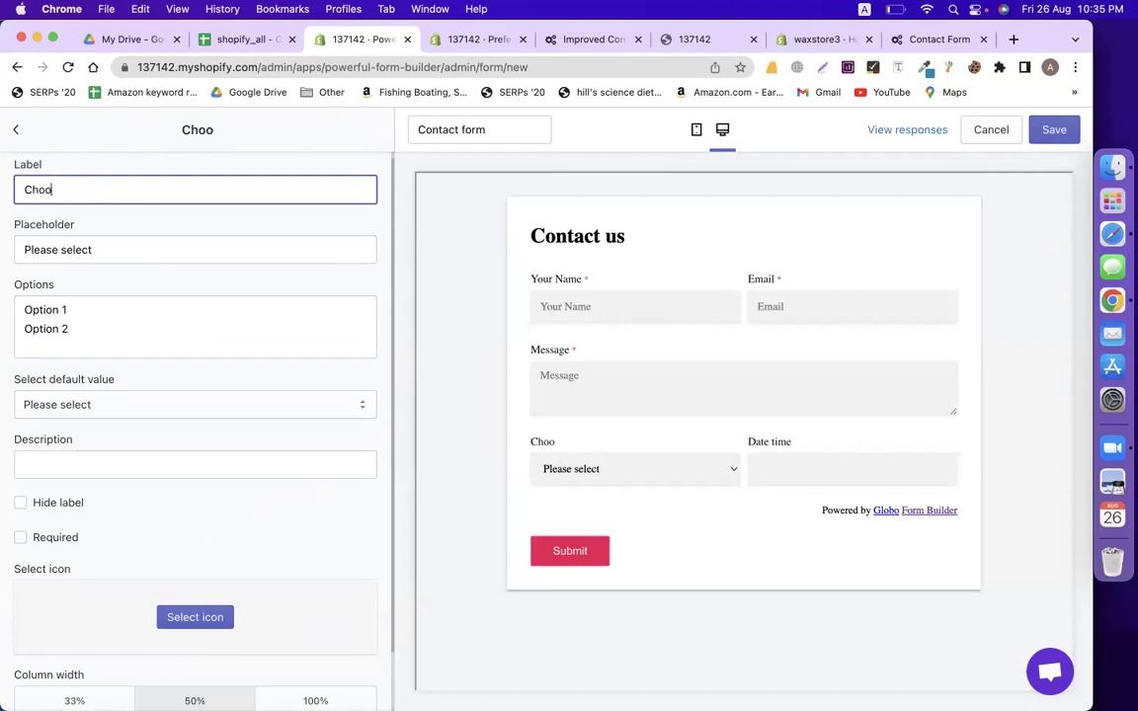
type("se Course")
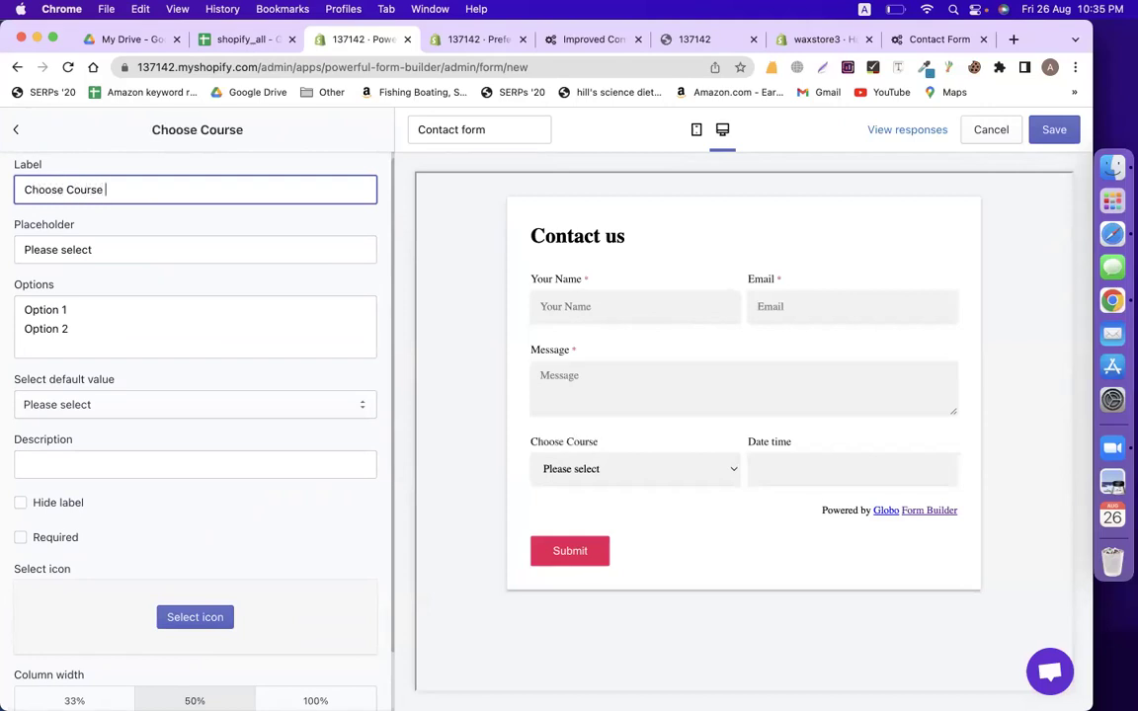
left_click(459, 338)
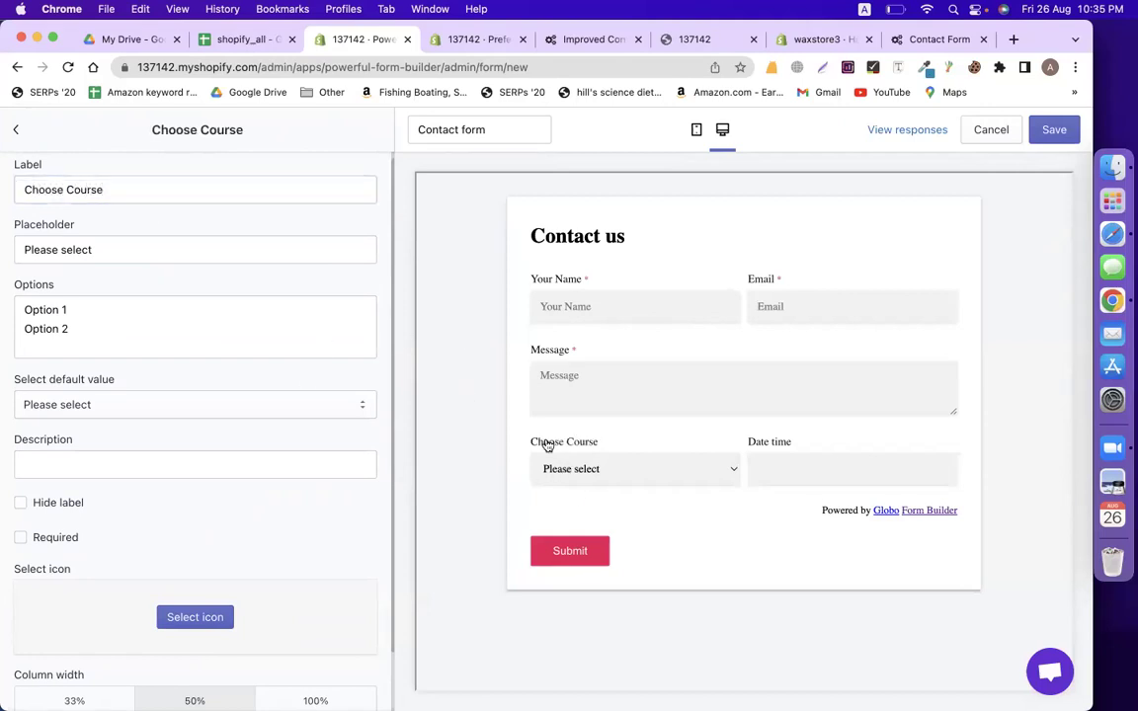
left_click(593, 468)
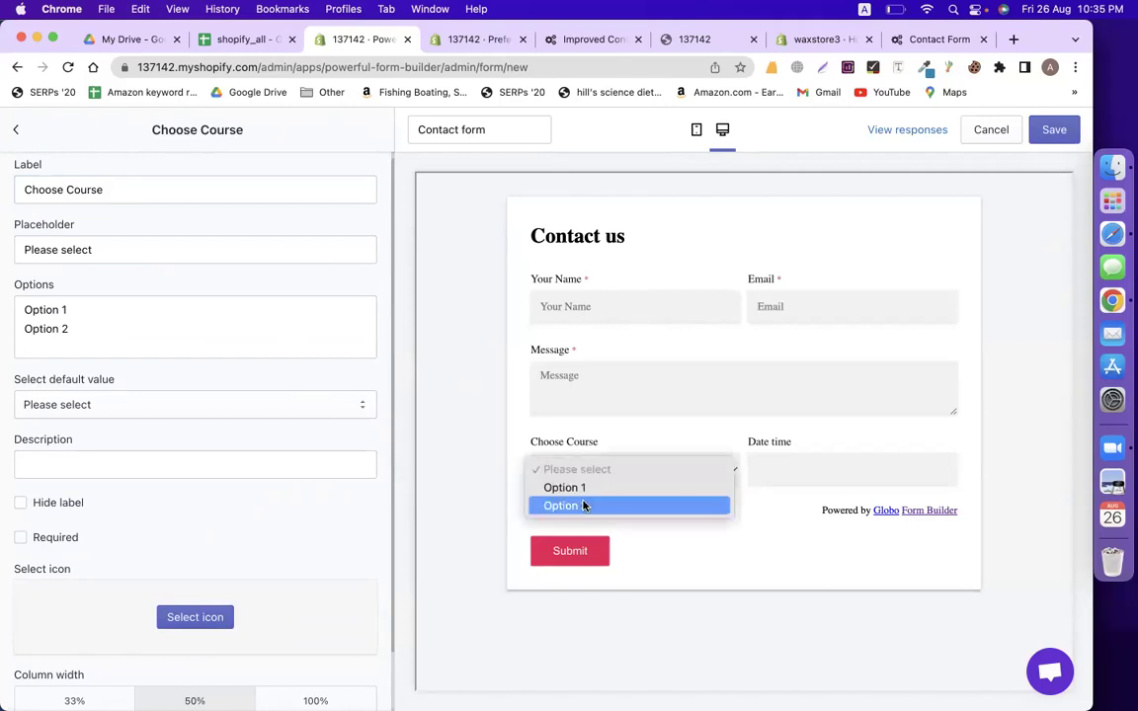
left_click(474, 434)
Replace the dropdown options with WordPress, Shopify and Wix
left_click(104, 333)
key("super+a")
type("WordPress")
key("Return")
type("Shopify")
key("Return")
type("W")
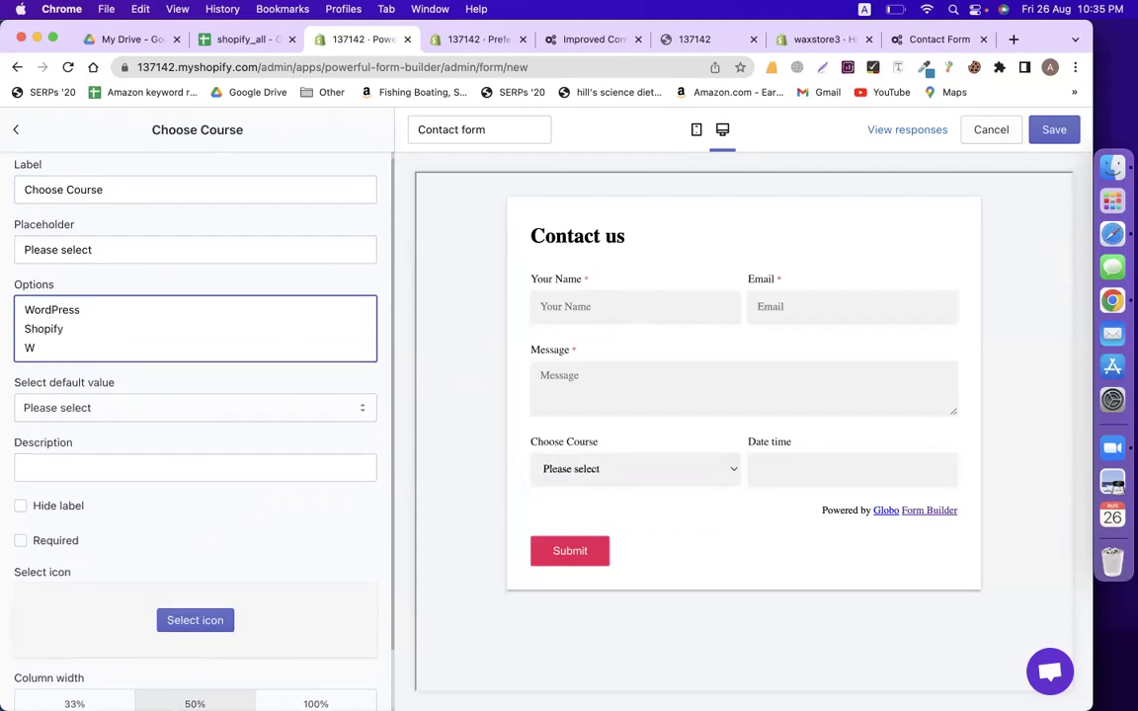
left_click(598, 470)
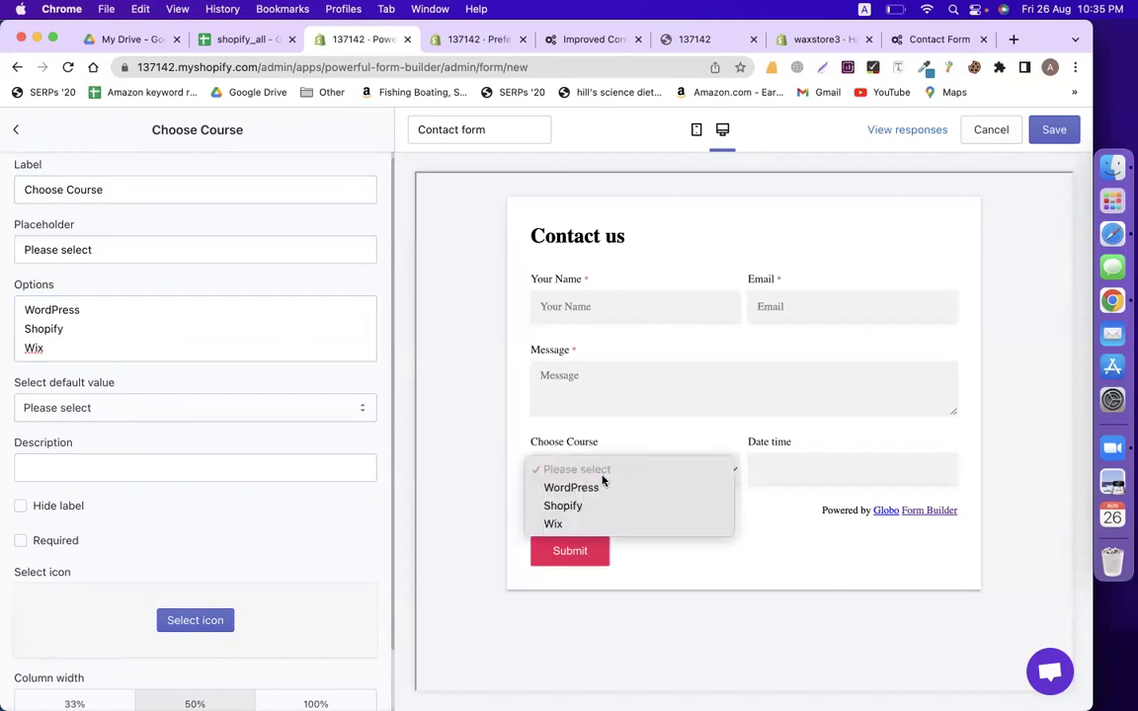
left_click(459, 482)
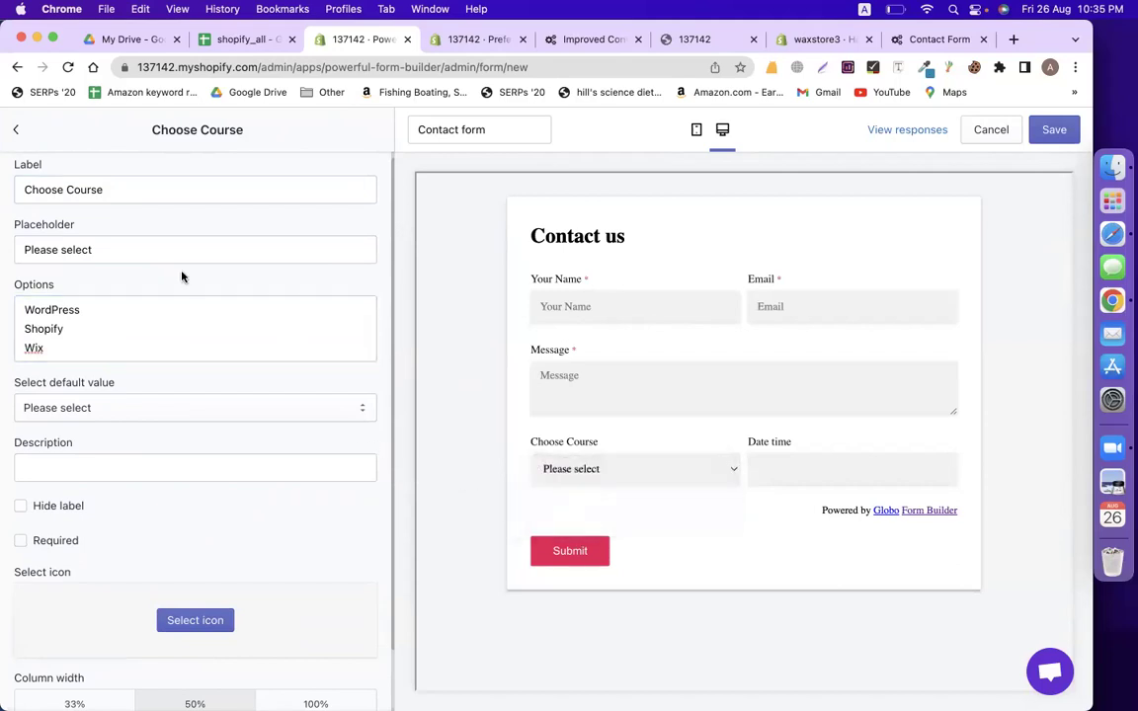
left_click(16, 131)
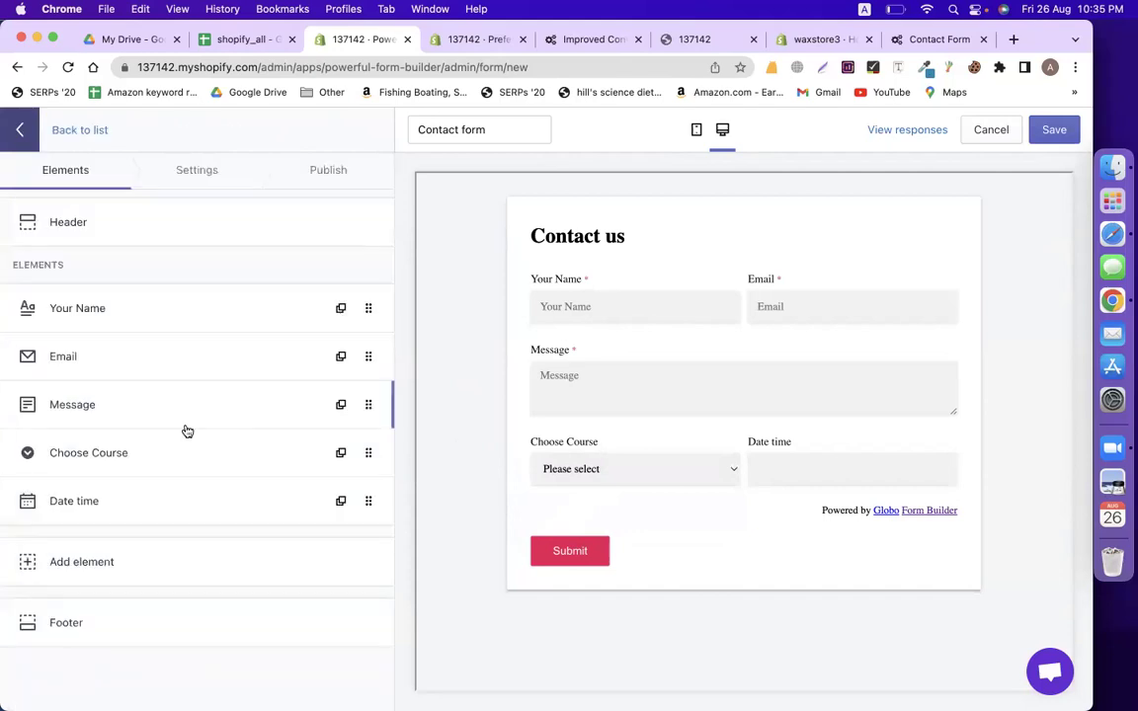
Relabel the Date time field 'Choose when you want to admit ?' and test its date picker
left_click(187, 501)
triple_click(111, 198)
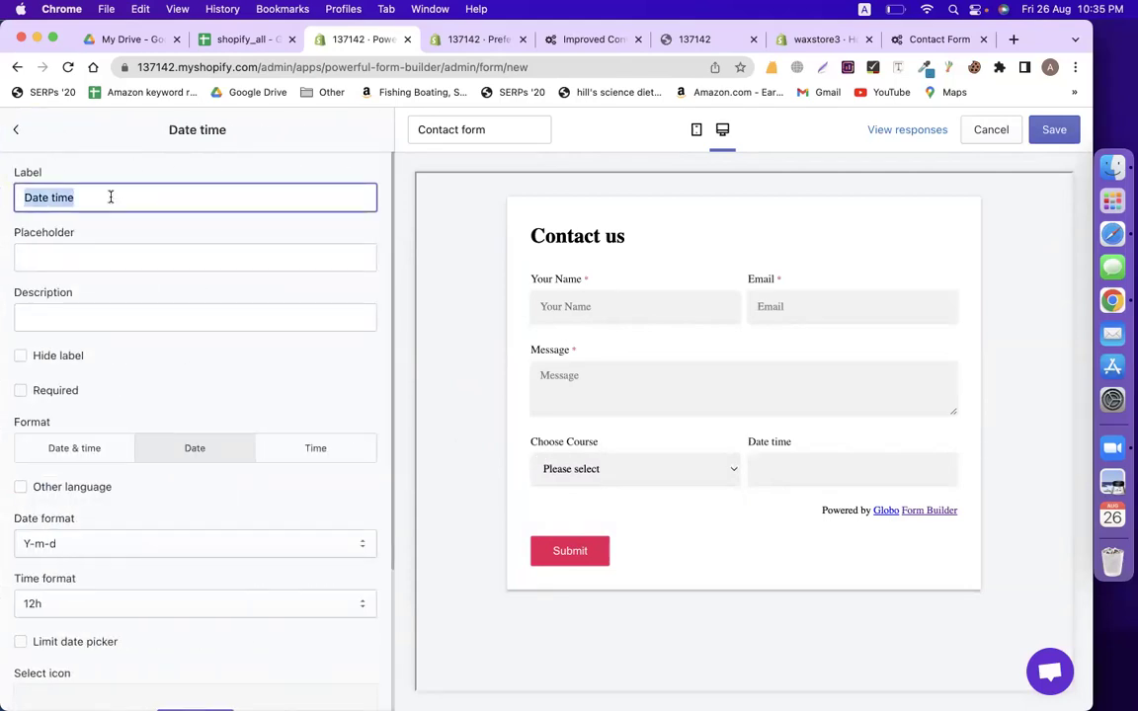
type("Choose whe")
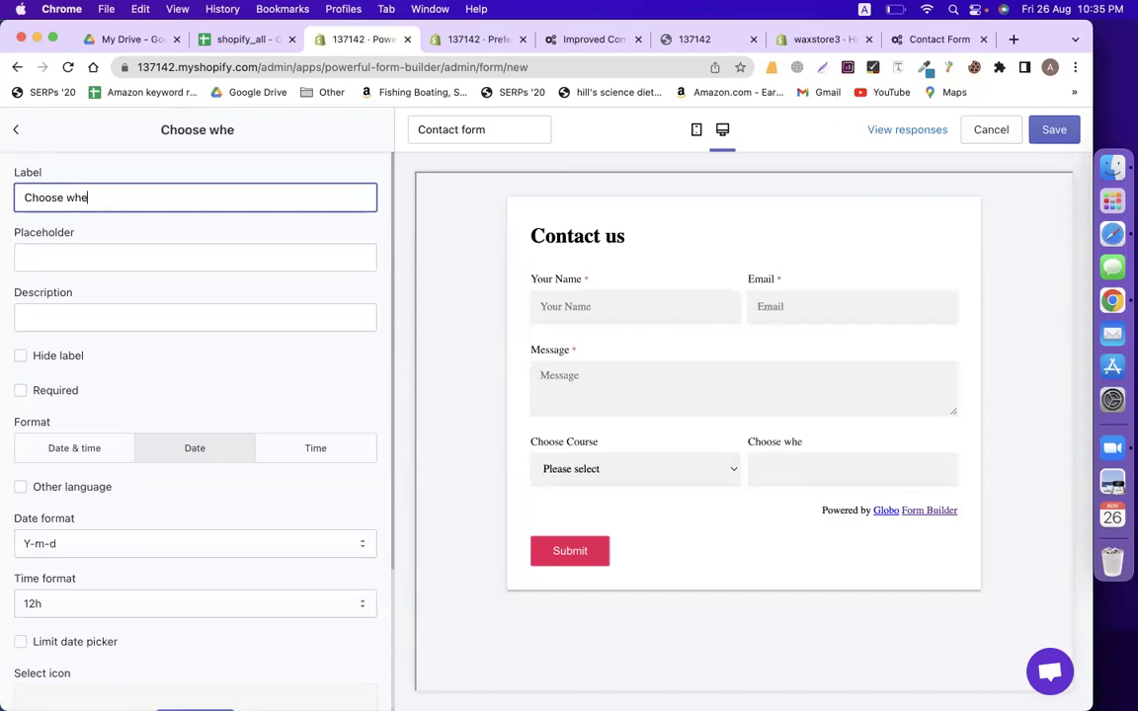
type("n you want t")
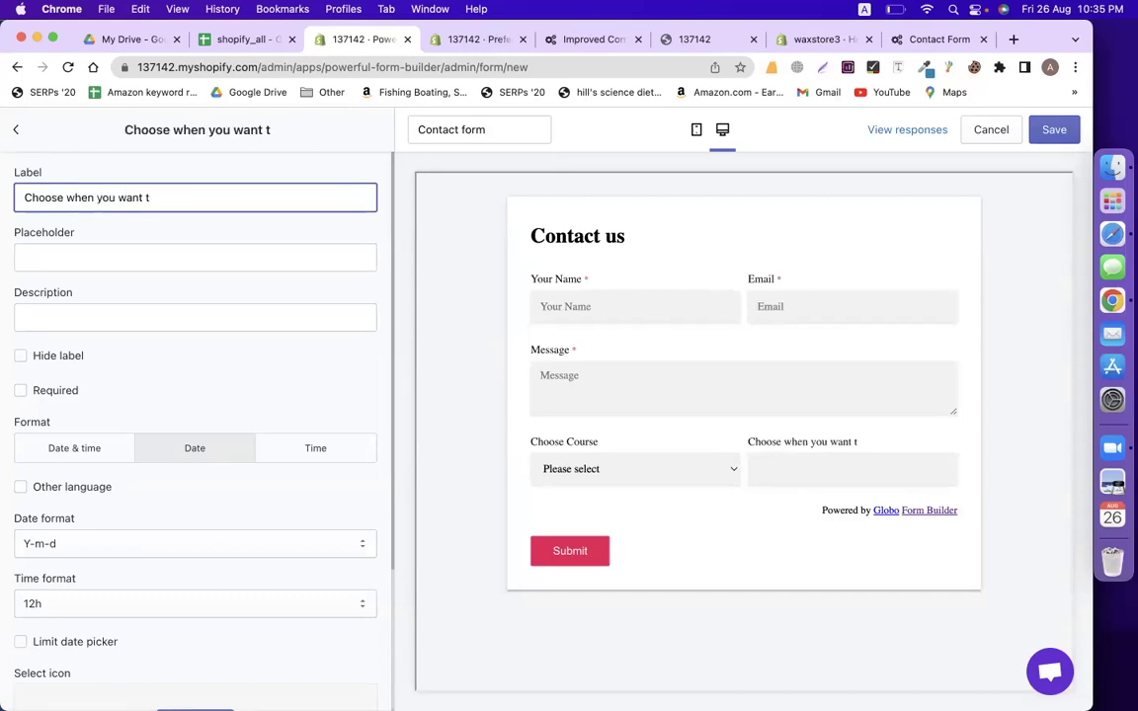
type("o admit ?")
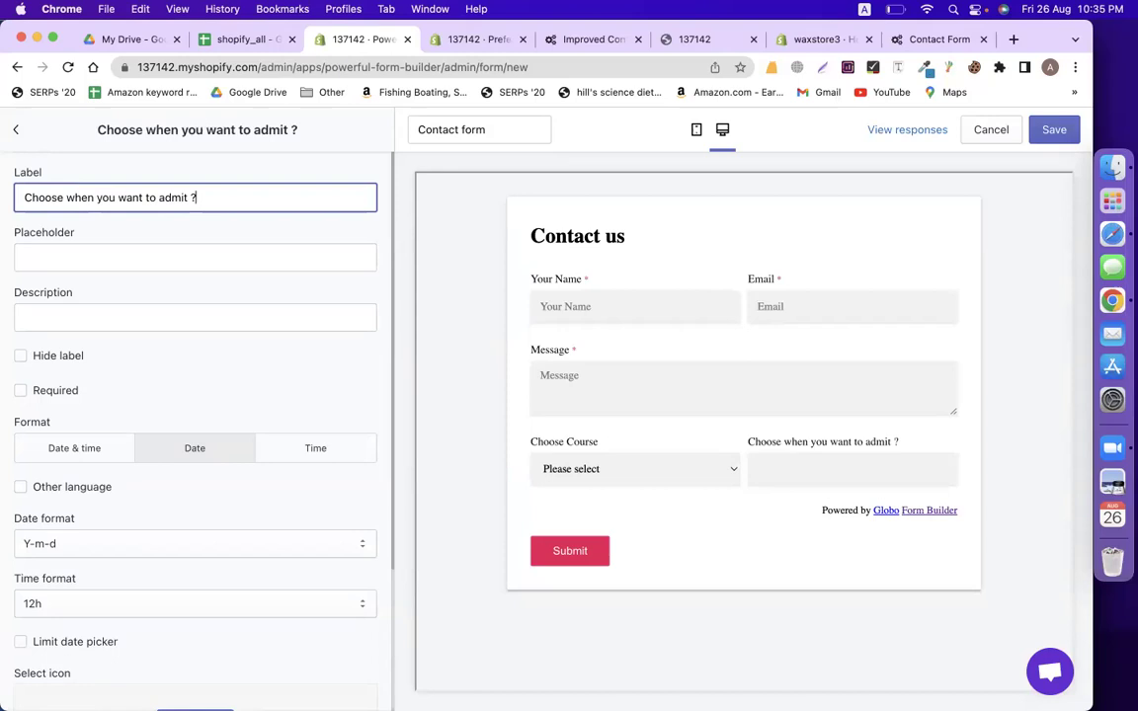
left_click(843, 462)
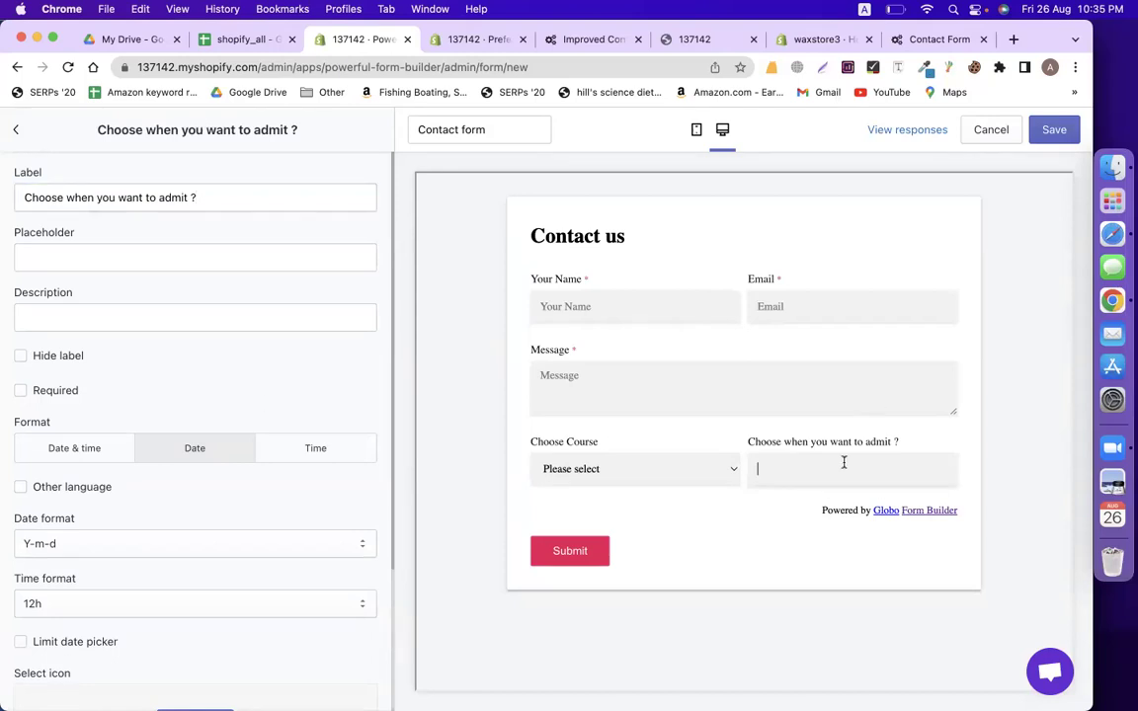
left_click(801, 475)
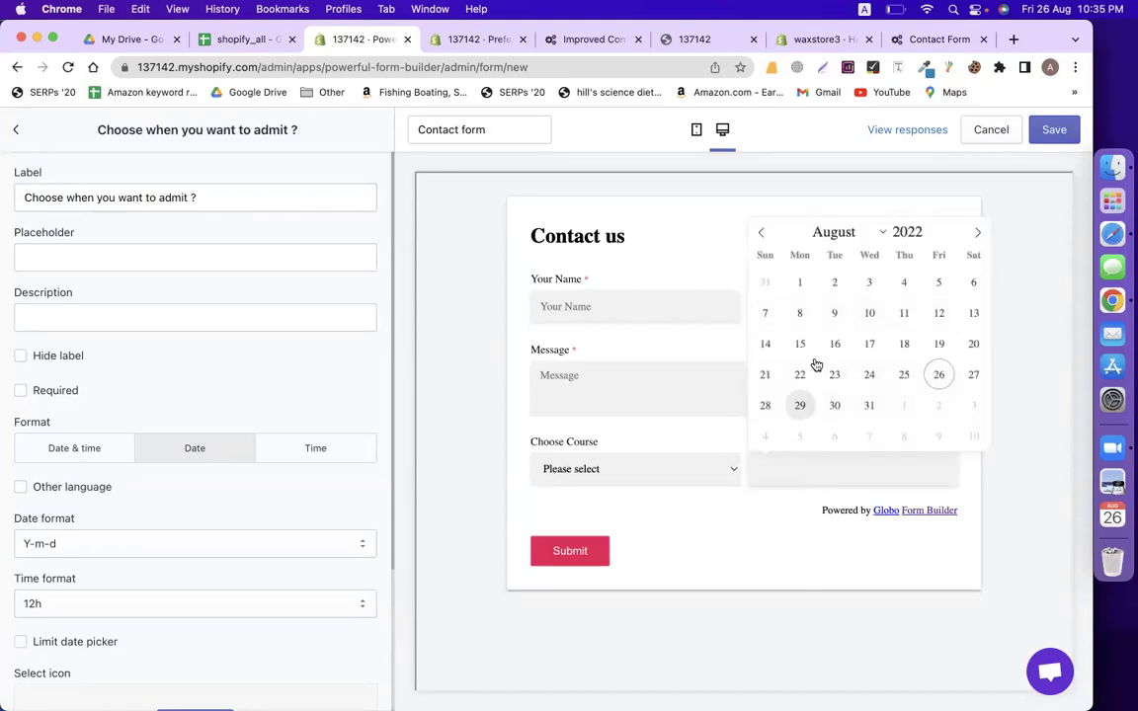
left_click(935, 379)
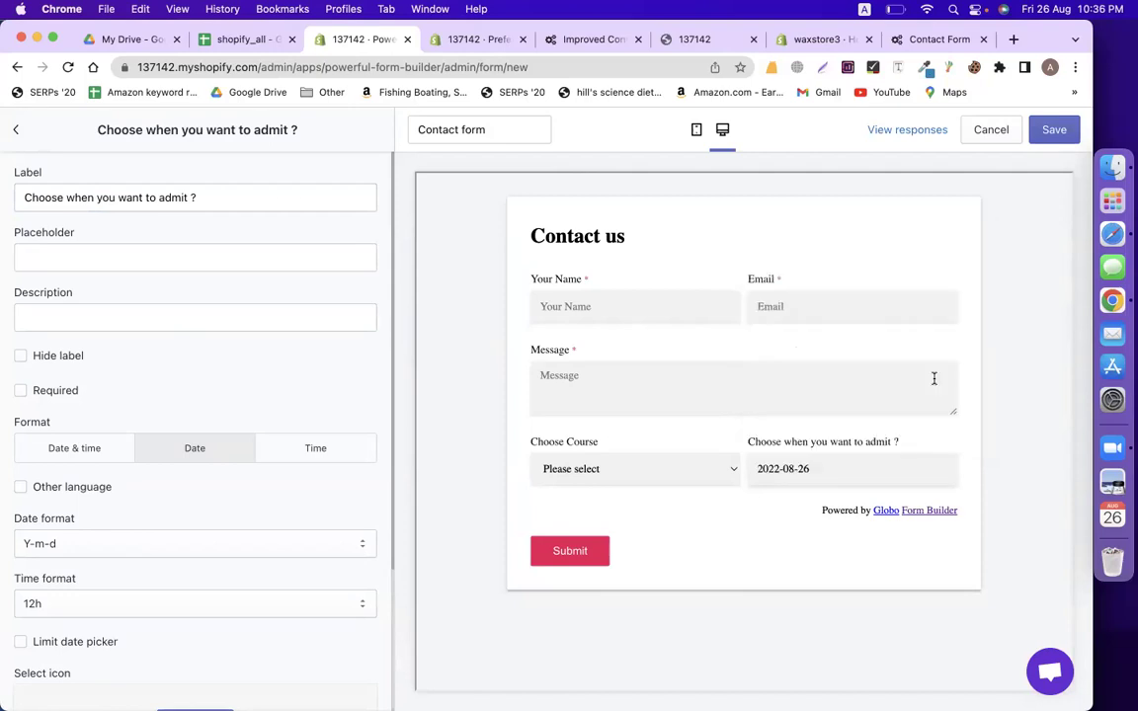
left_click(849, 474)
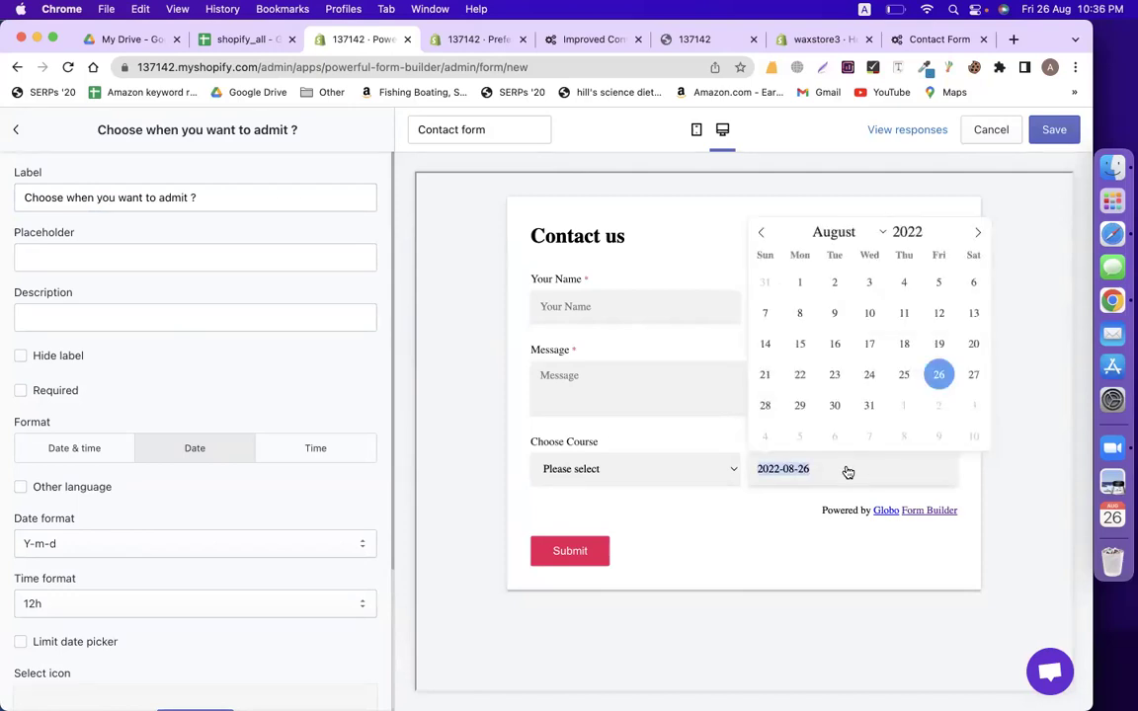
left_click(499, 418)
left_click(16, 129)
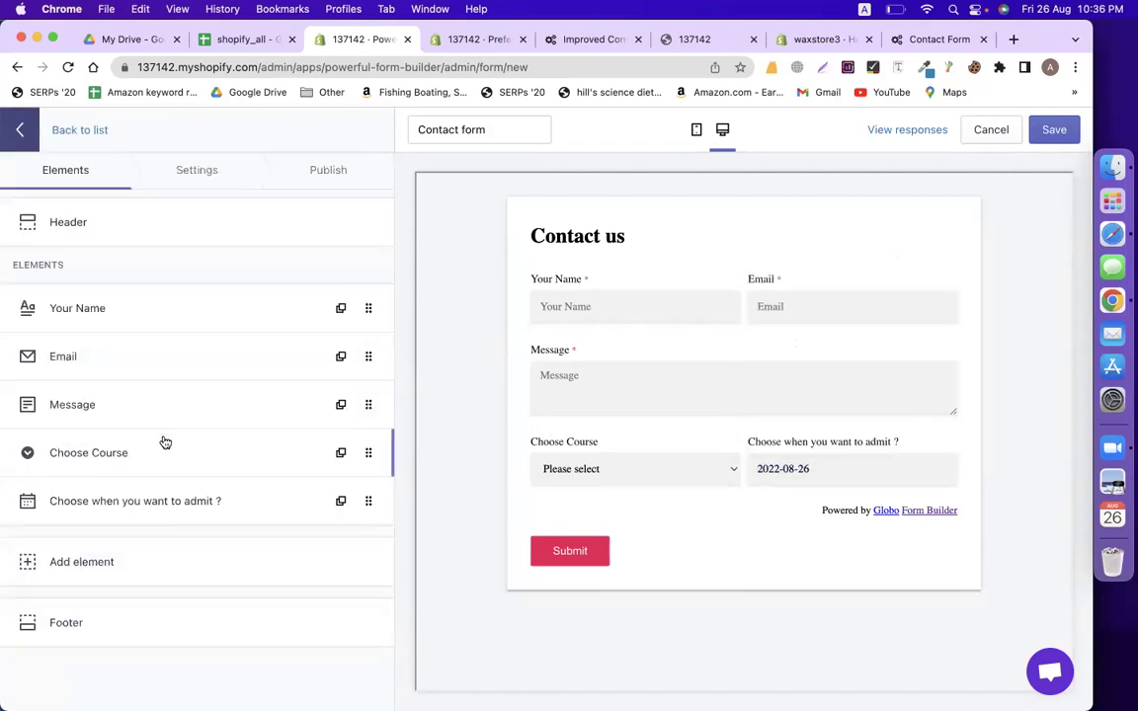
Add a Checkboxes field labelled 'Are you previous student of us ?'
left_click(114, 555)
scroll(104, 451, "down", 3)
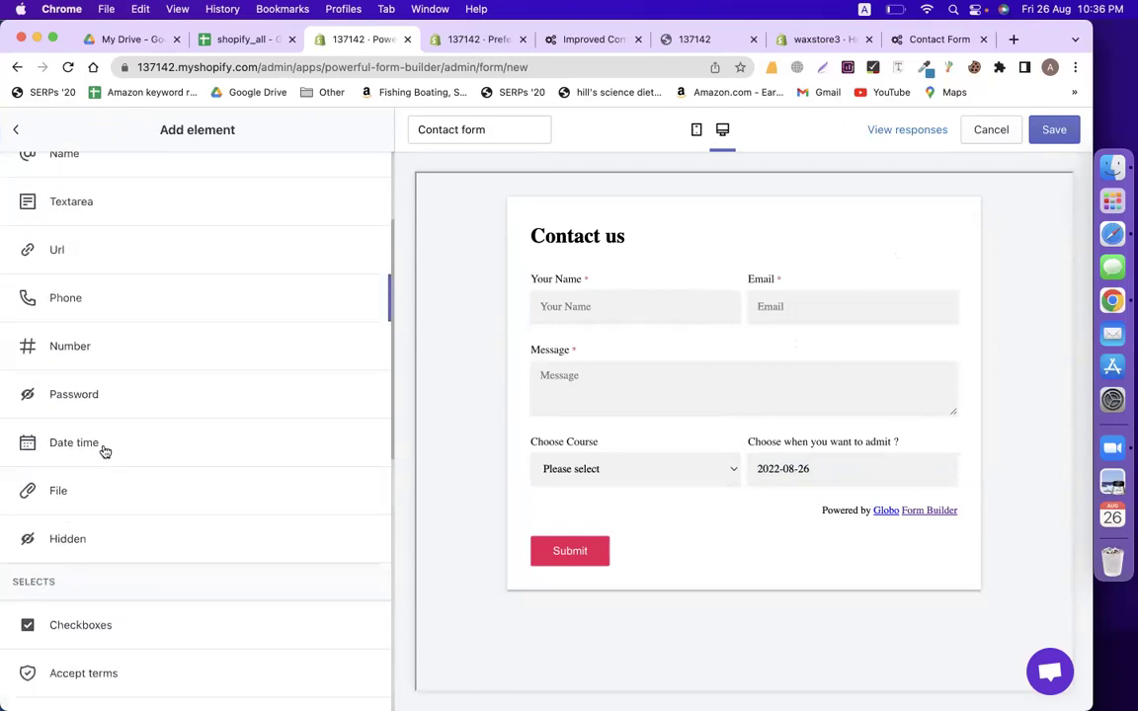
scroll(86, 457, "down", 3)
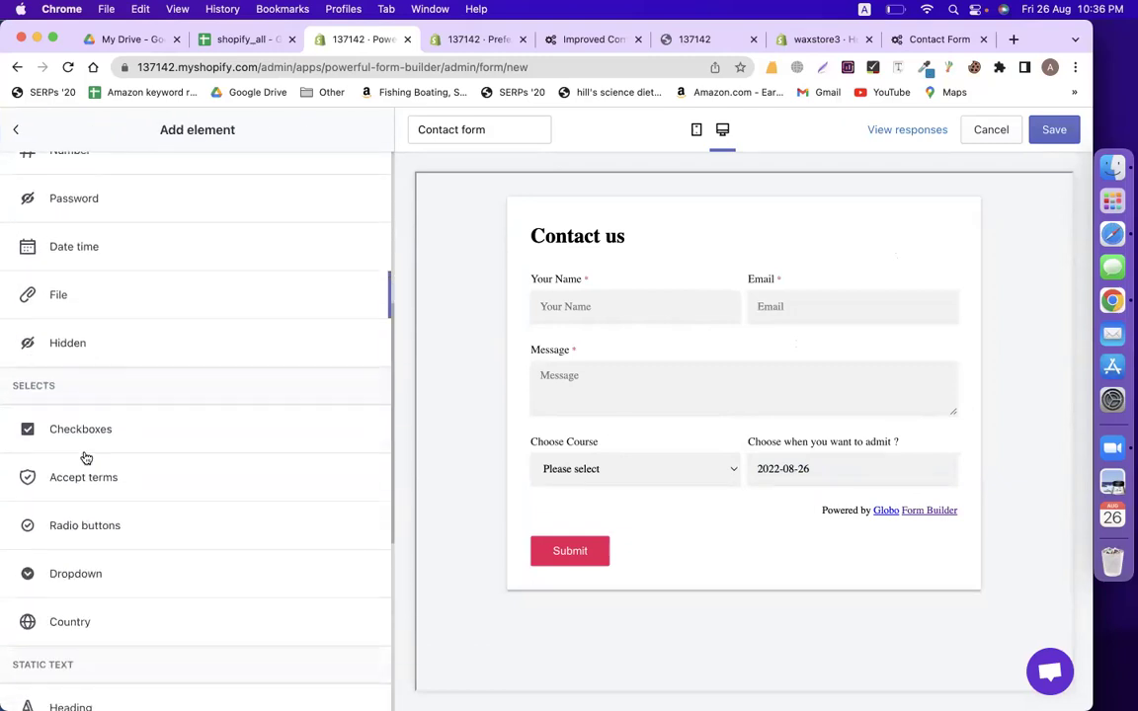
left_click(141, 440)
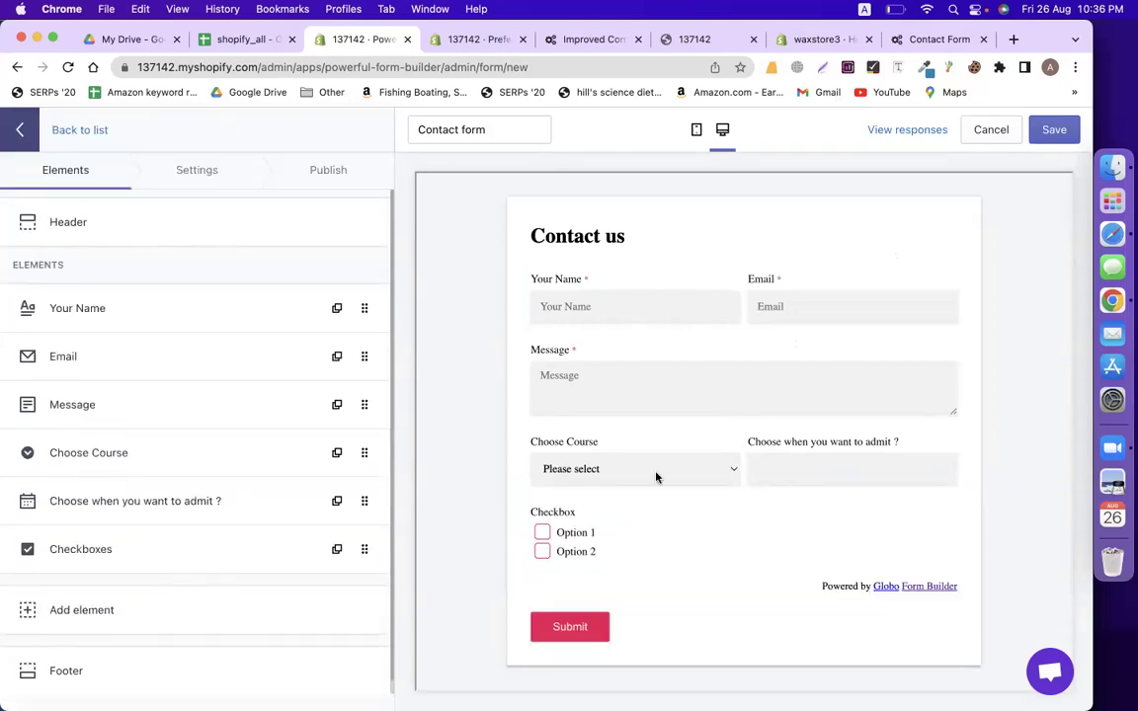
left_click(146, 548)
scroll(208, 435, "down", 1)
scroll(180, 326, "up", 1)
double_click(158, 204)
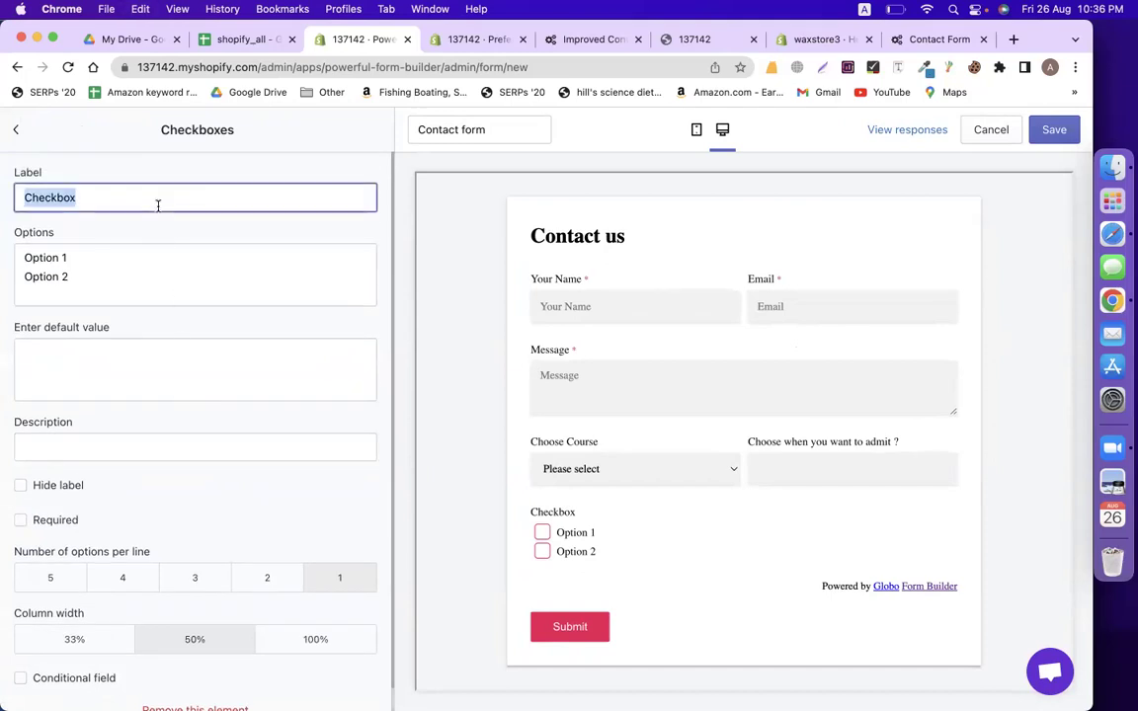
type("Are yo")
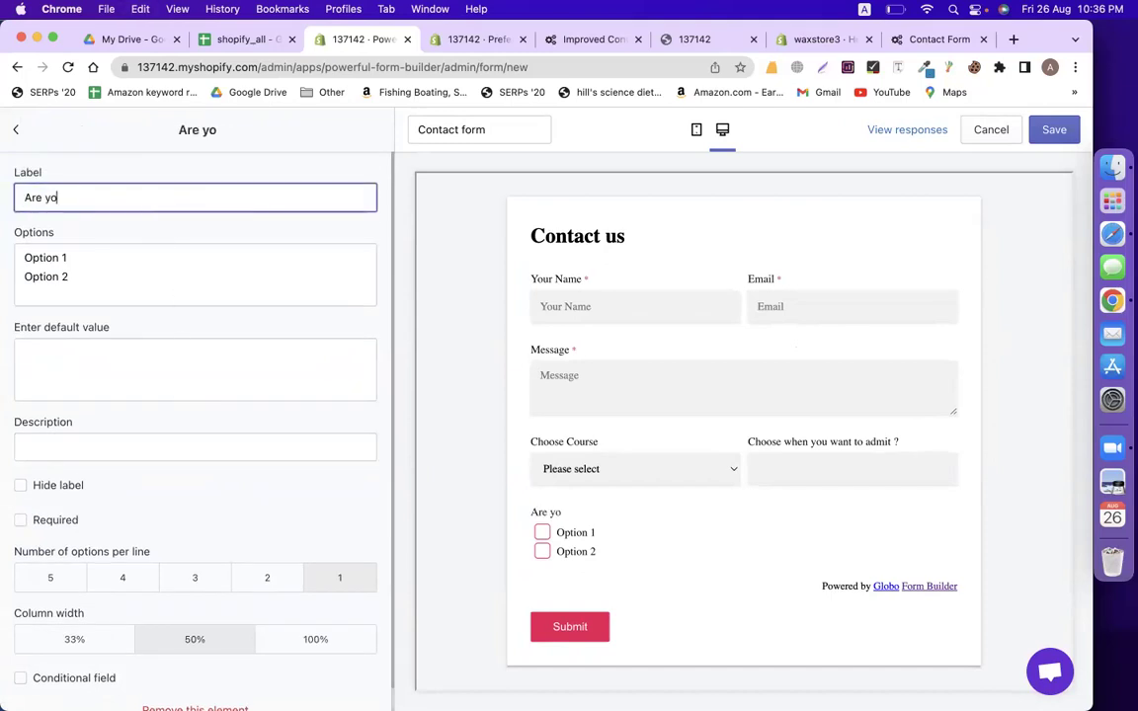
type("u previou")
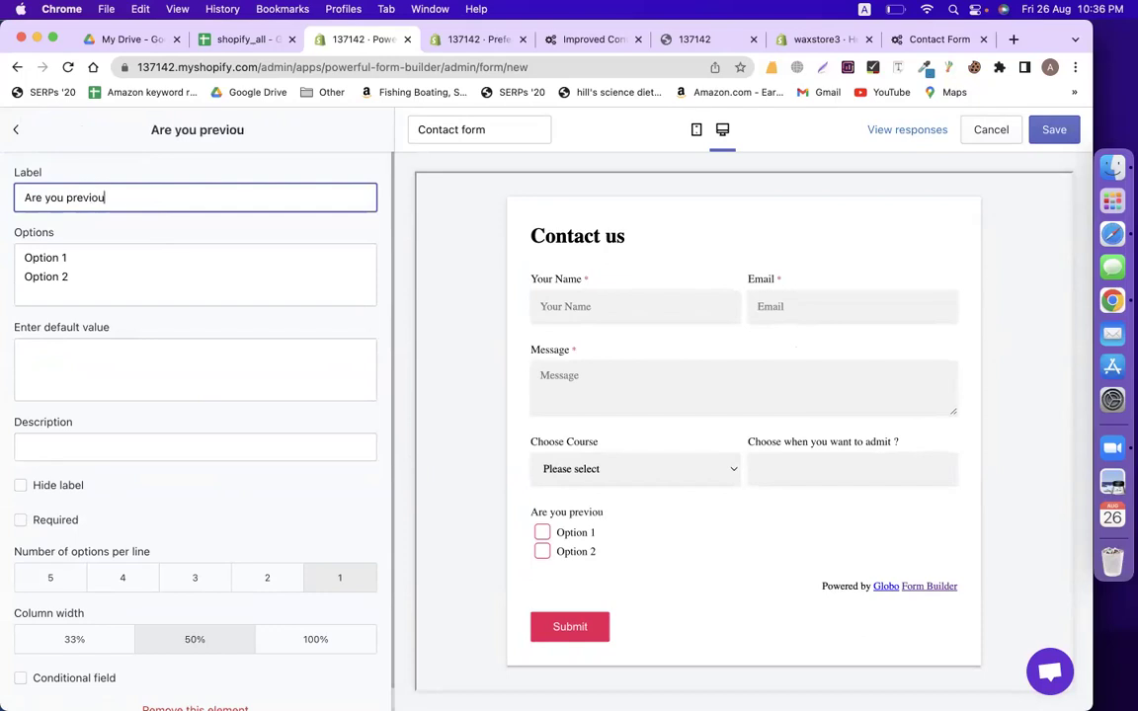
type("s student of us ?")
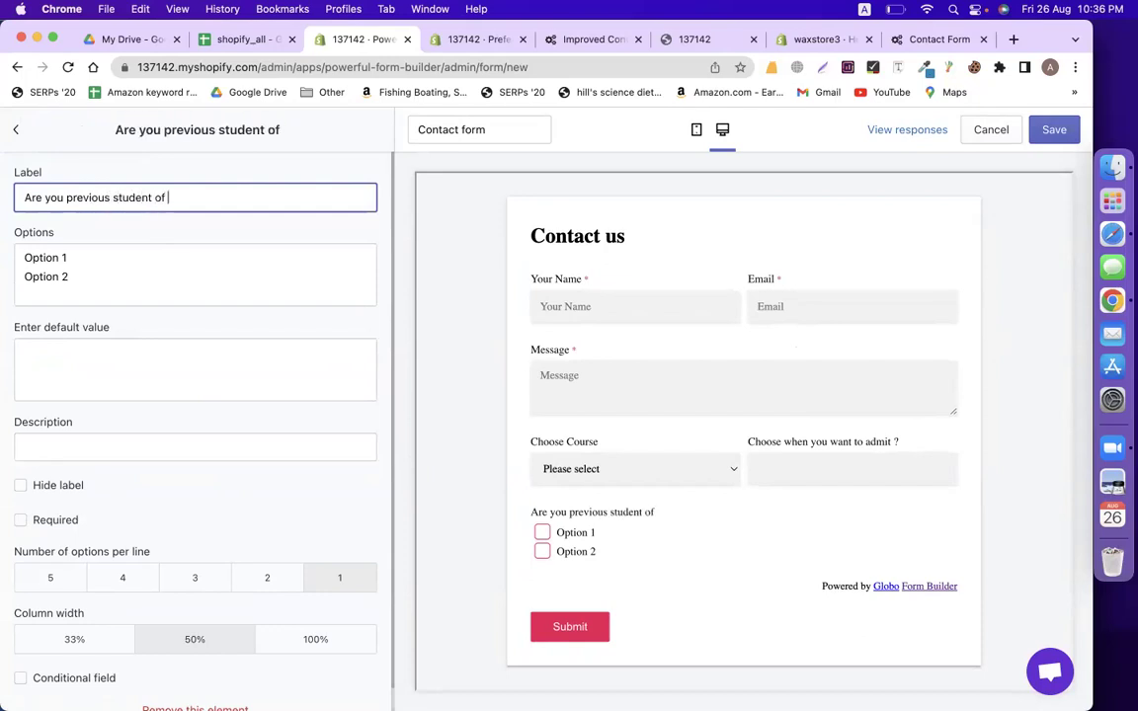
Replace the checkbox options with YES and NO and try them in the preview
left_click(130, 269)
key("super+a")
type("YES")
key("Return")
type("N")
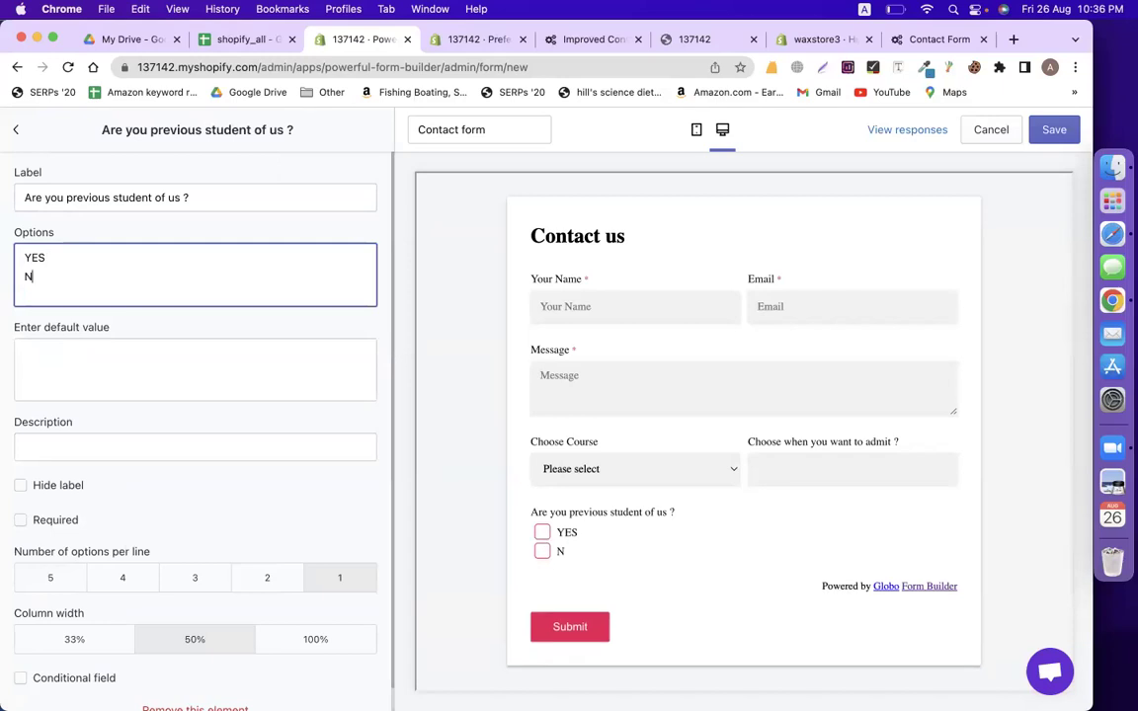
left_click(477, 494)
left_click(542, 532)
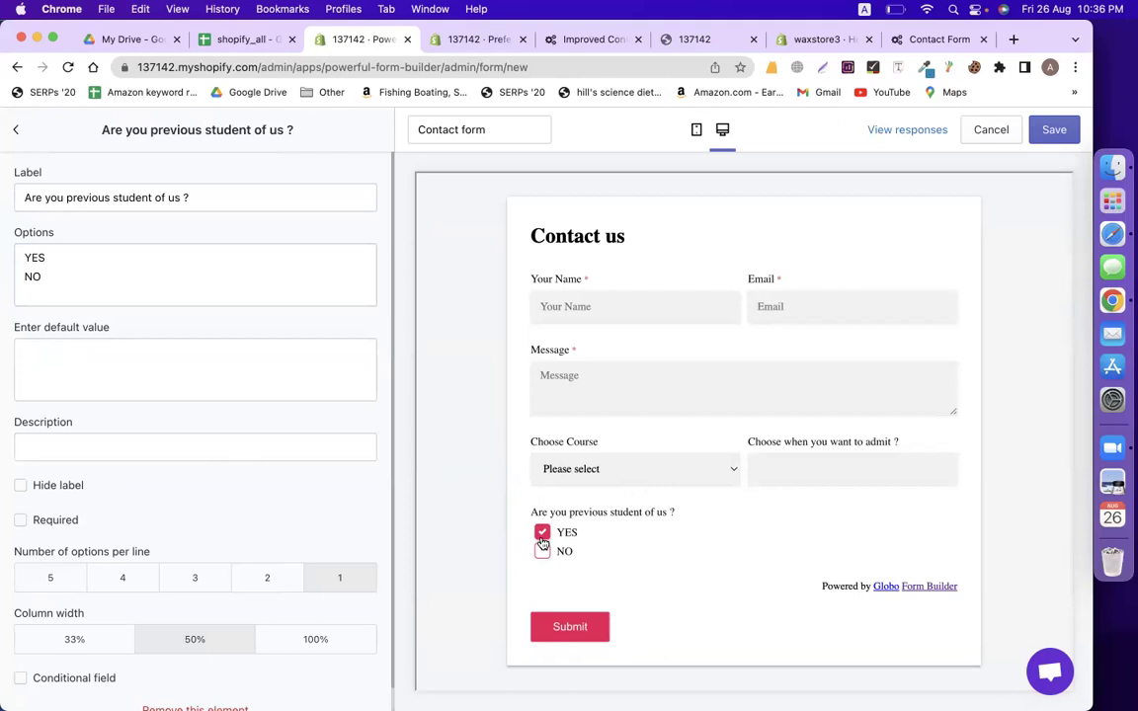
left_click(16, 129)
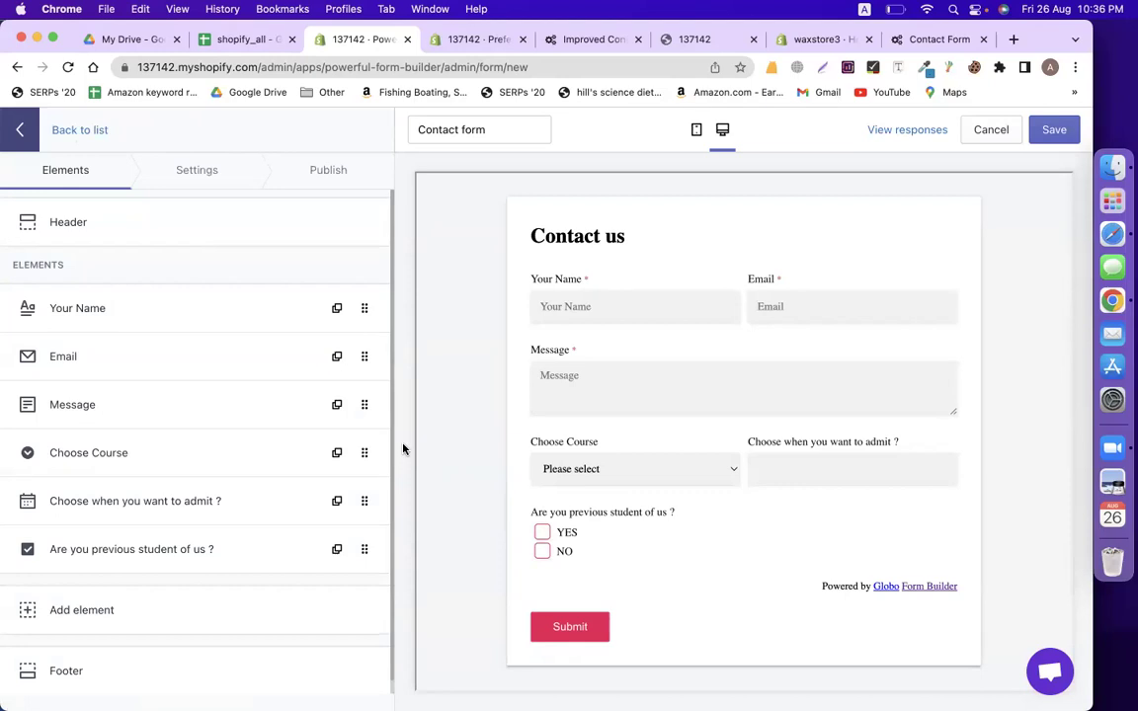
Add a Textarea field below the student question
left_click(101, 609)
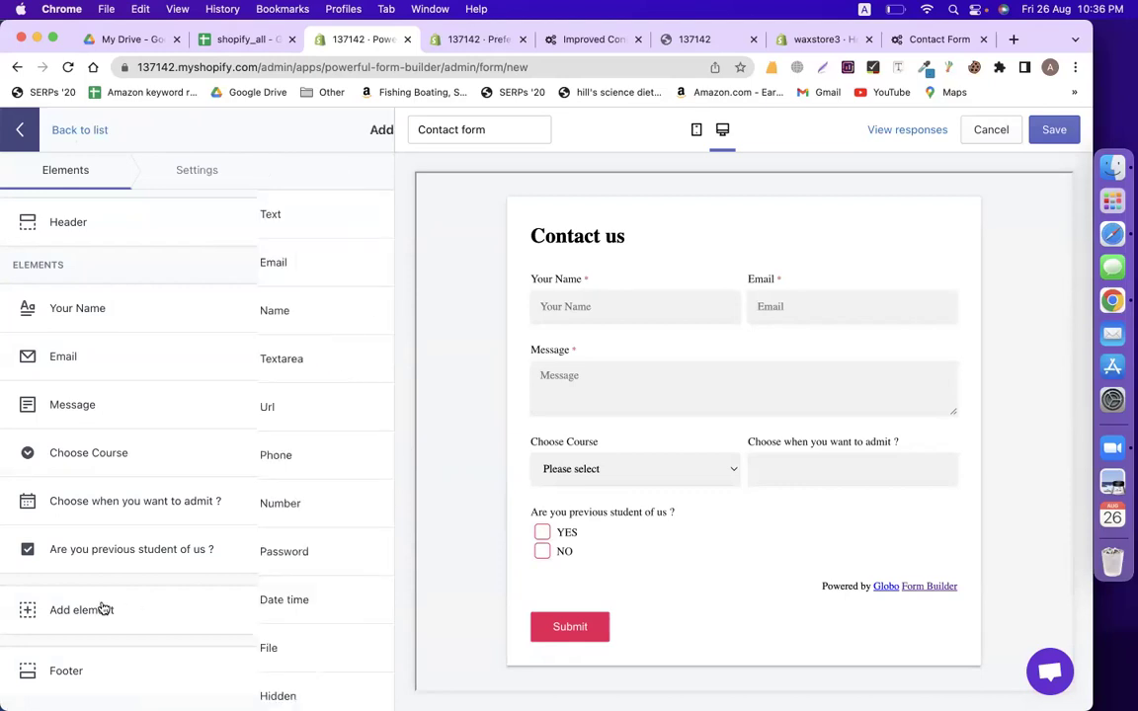
left_click(134, 367)
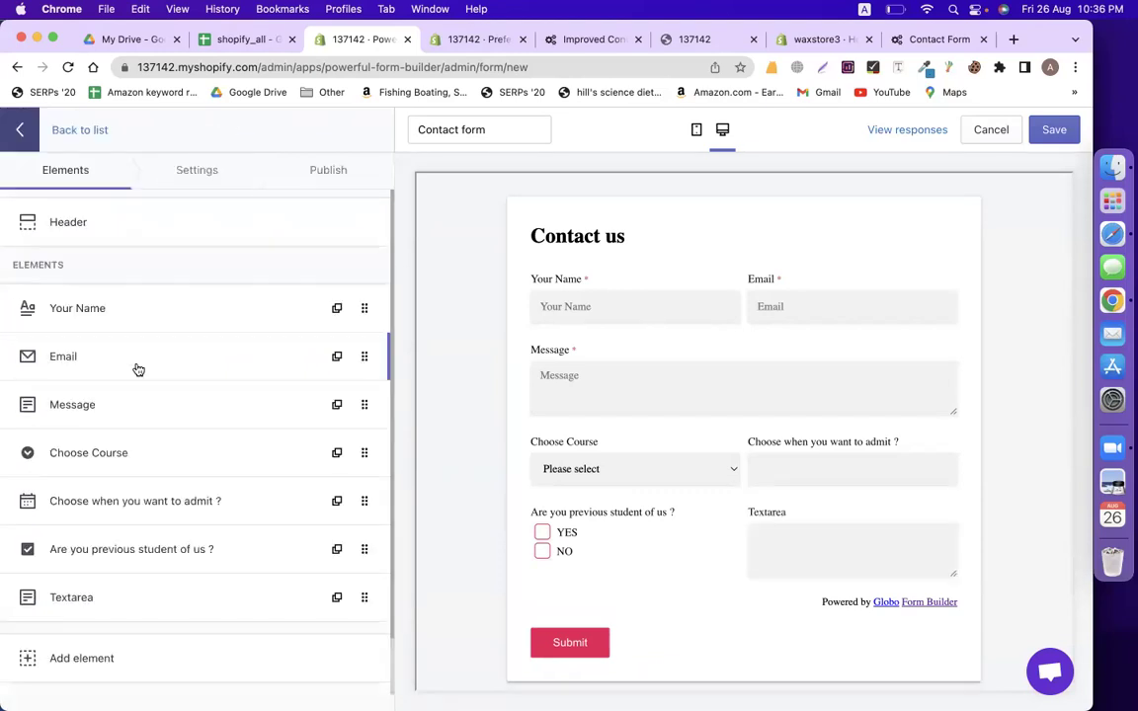
scroll(213, 548, "down", 2)
left_click(173, 593)
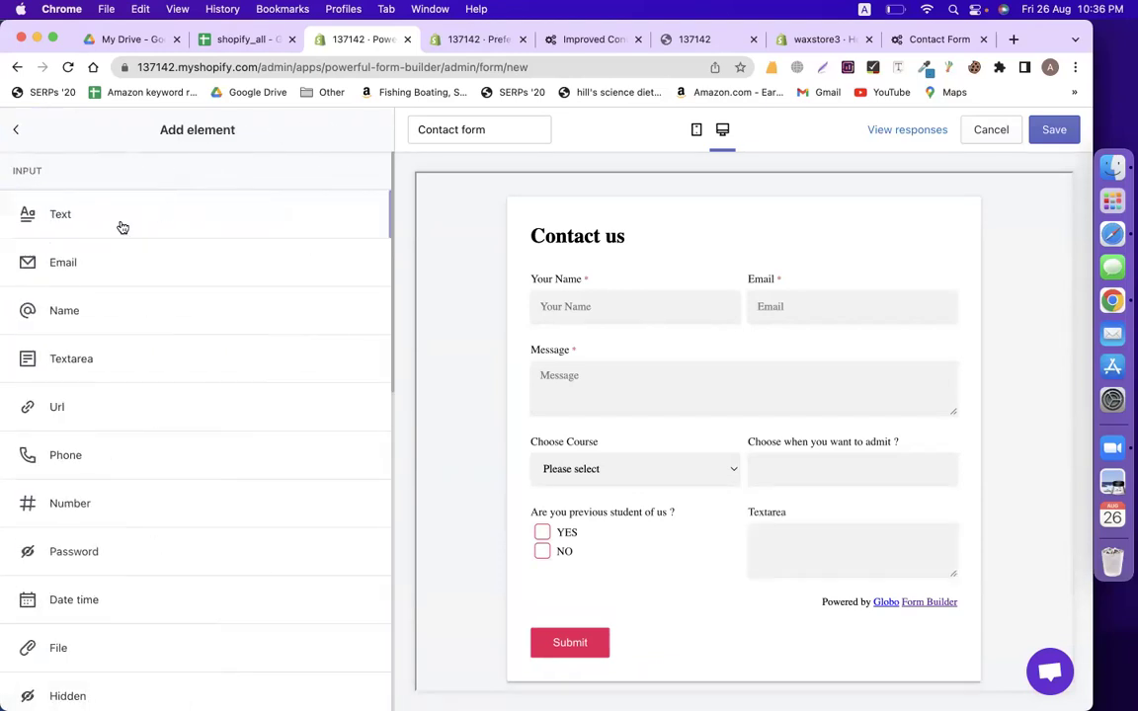
left_click(19, 136)
left_click(145, 533)
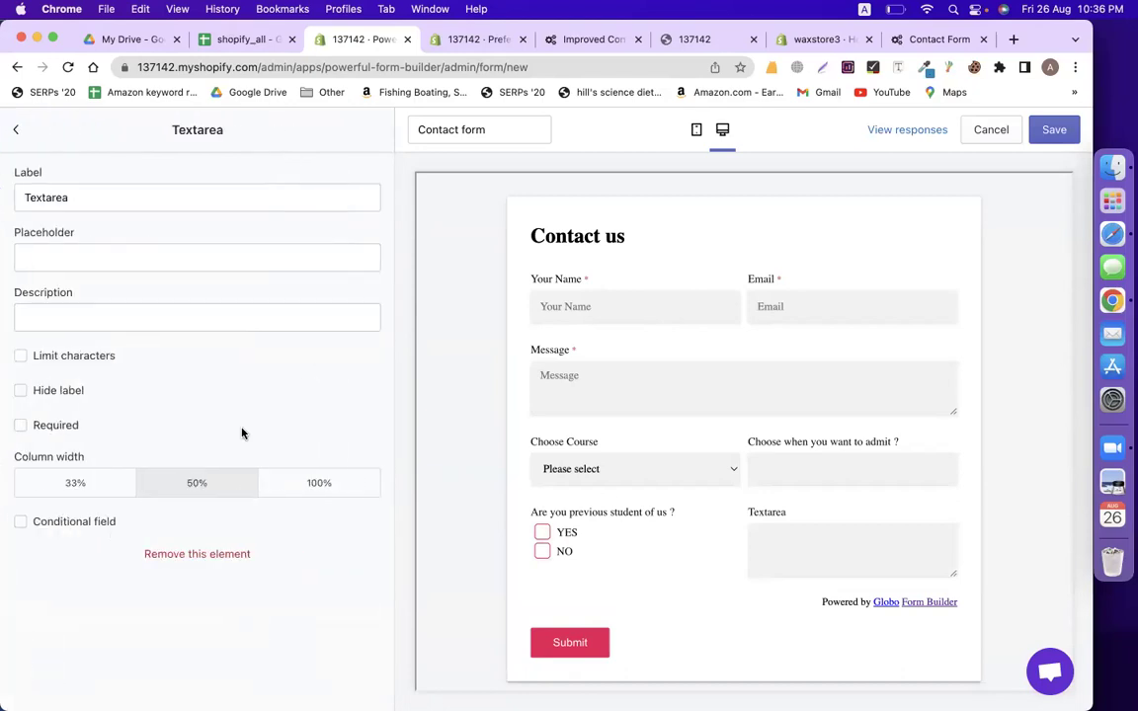
left_click(65, 522)
left_click(65, 522)
left_click(15, 132)
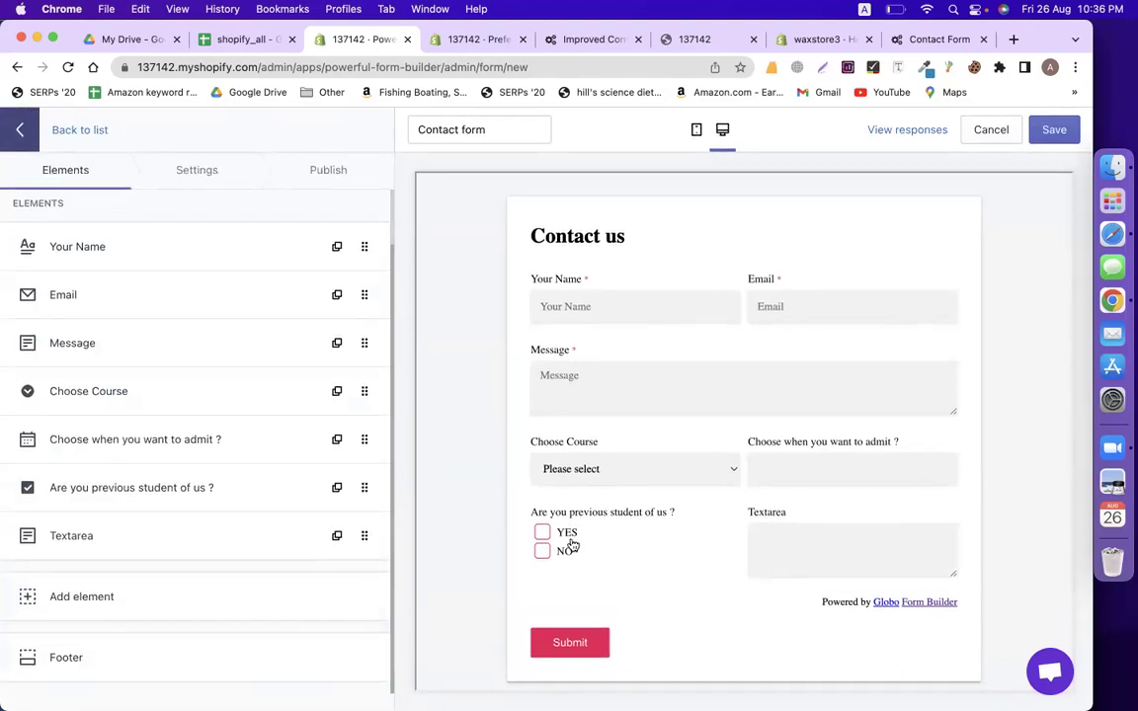
Set both the student question and the Textarea to 100% column width
left_click(112, 498)
left_click(288, 638)
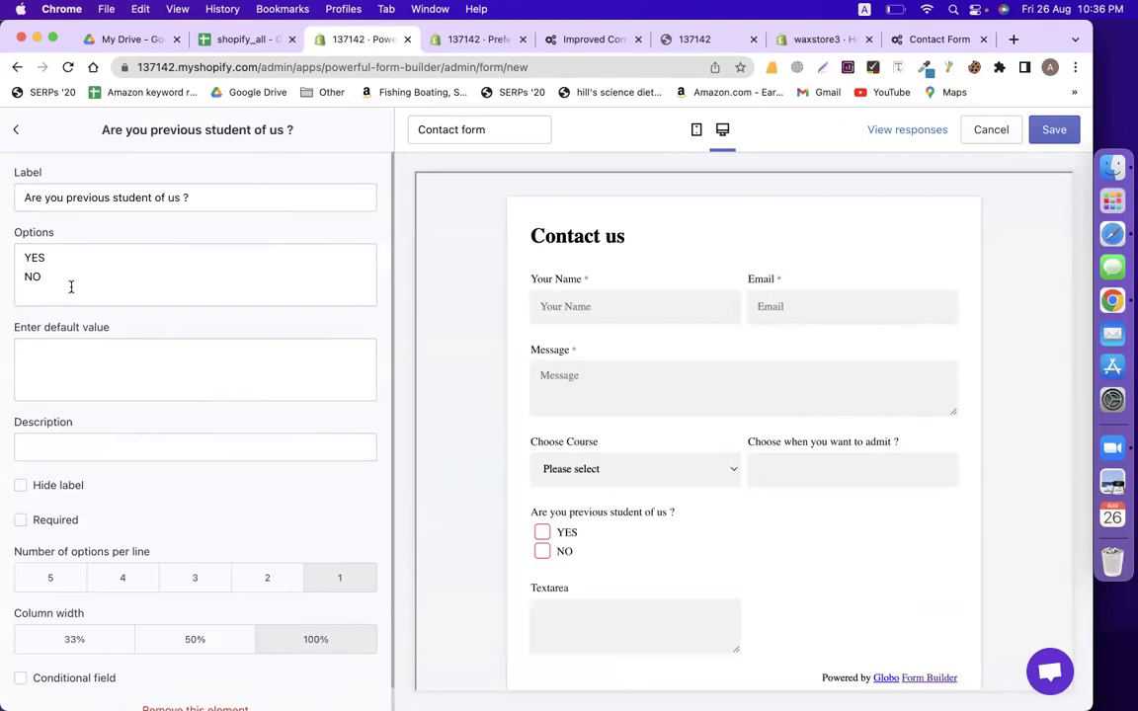
left_click(15, 129)
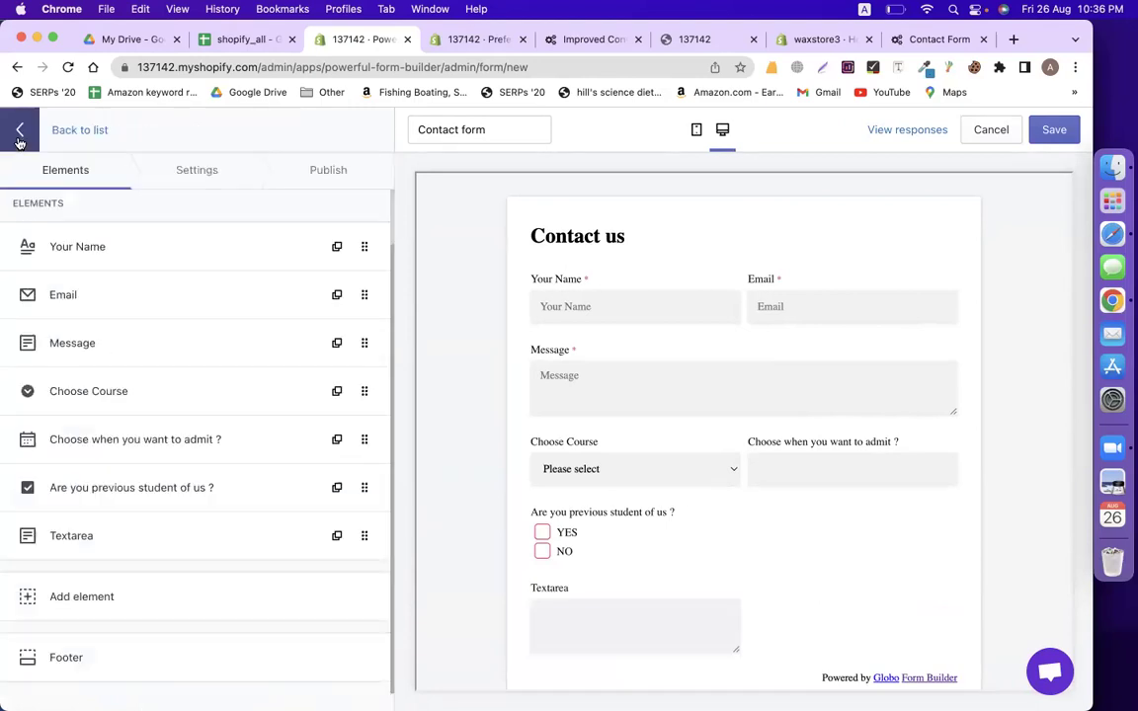
left_click(179, 542)
left_click(350, 486)
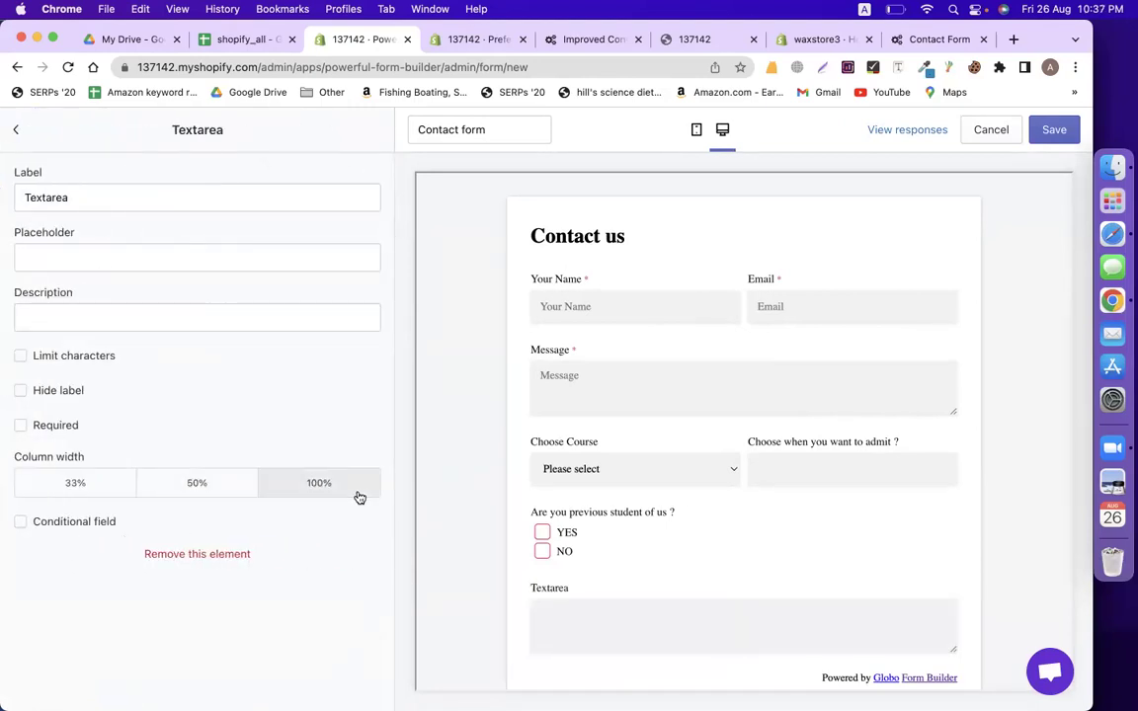
left_click(15, 129)
scroll(632, 484, "down", 2)
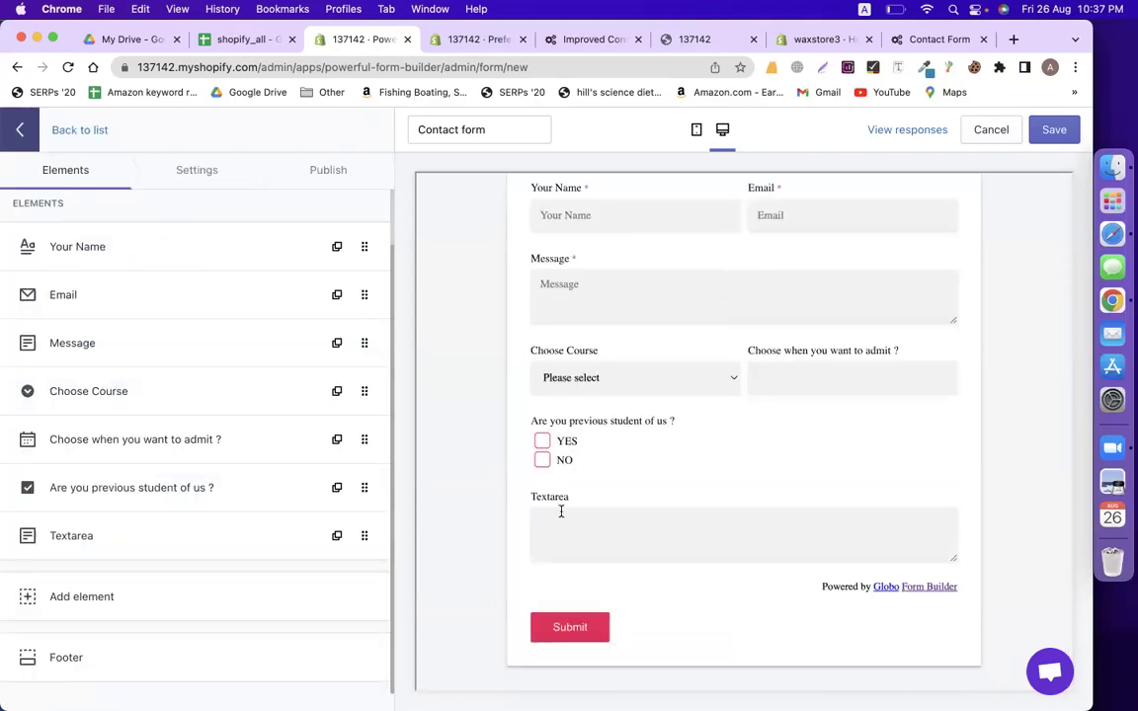
Rename the Textarea label to 'Which course you attended ?'
left_click(148, 535)
left_click(106, 188)
key("super+a")
type("W")
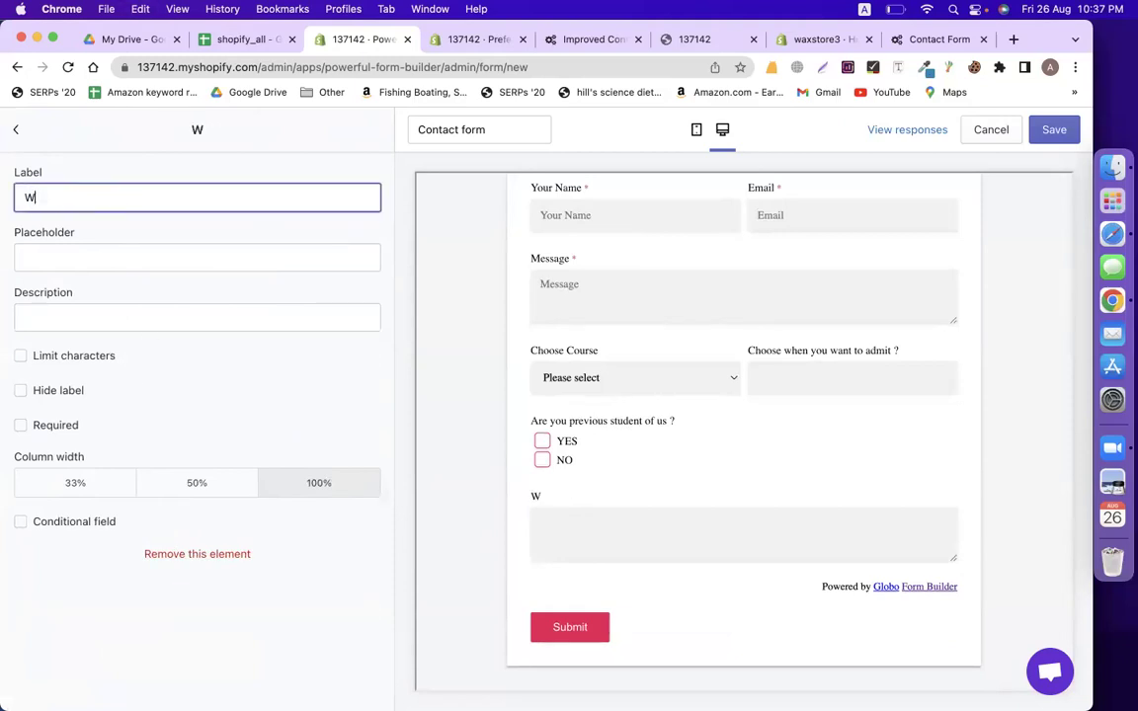
type("hich cou")
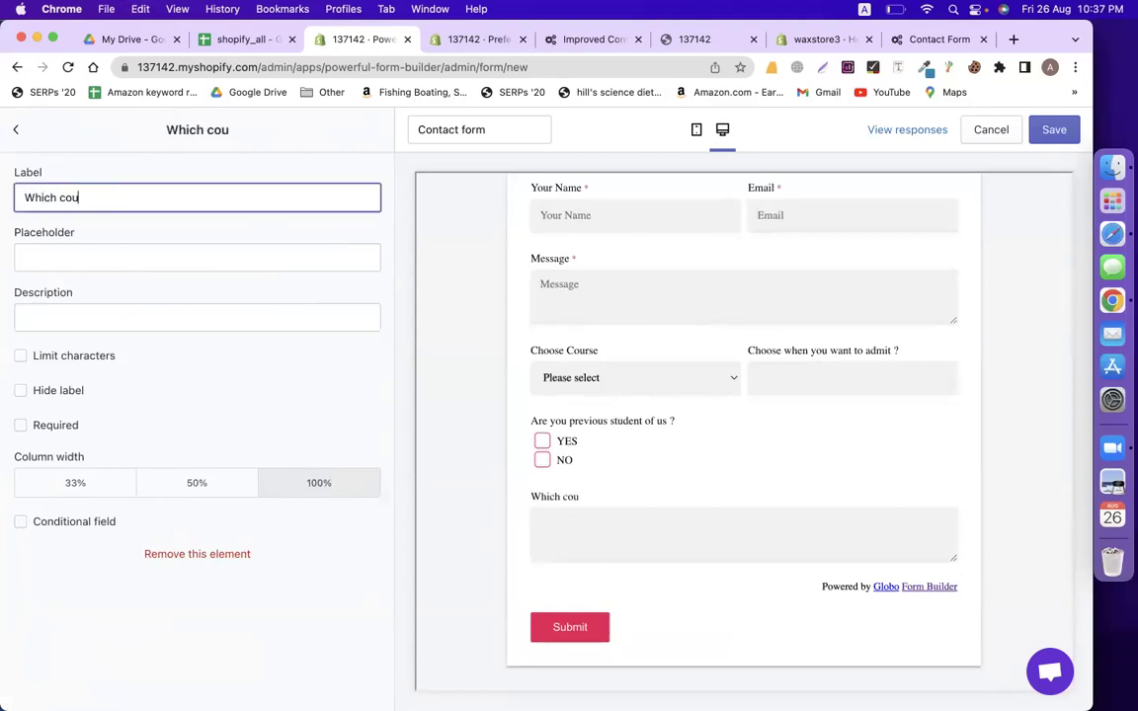
type("rse you att")
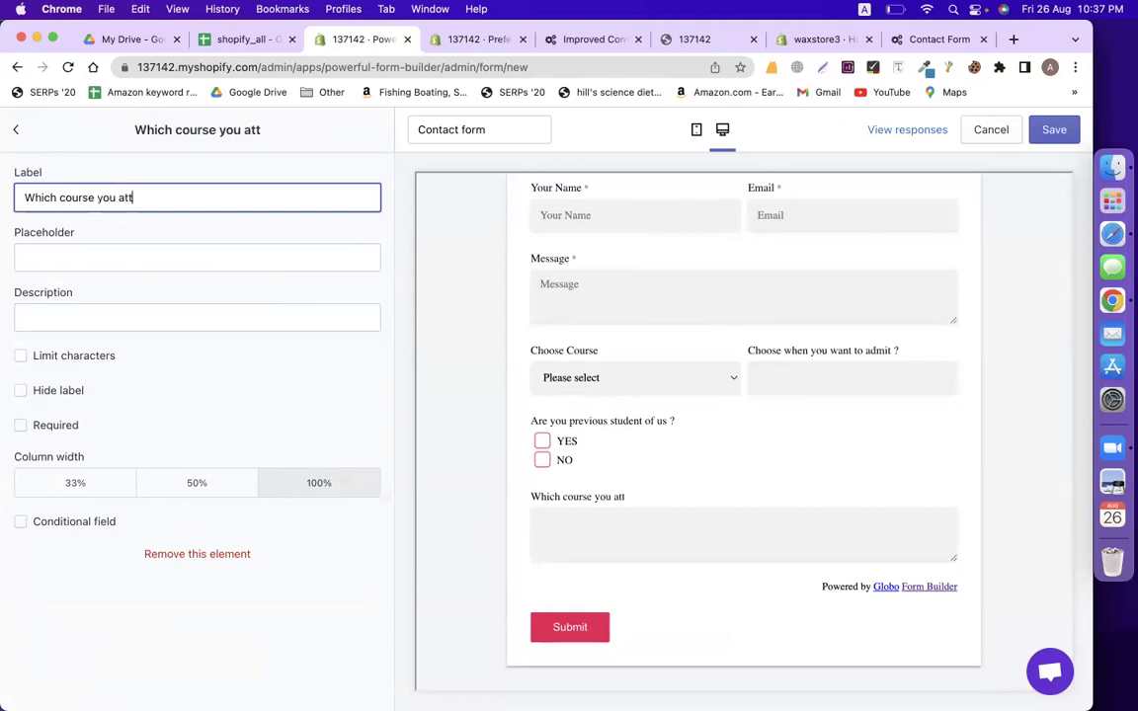
type("ended ?")
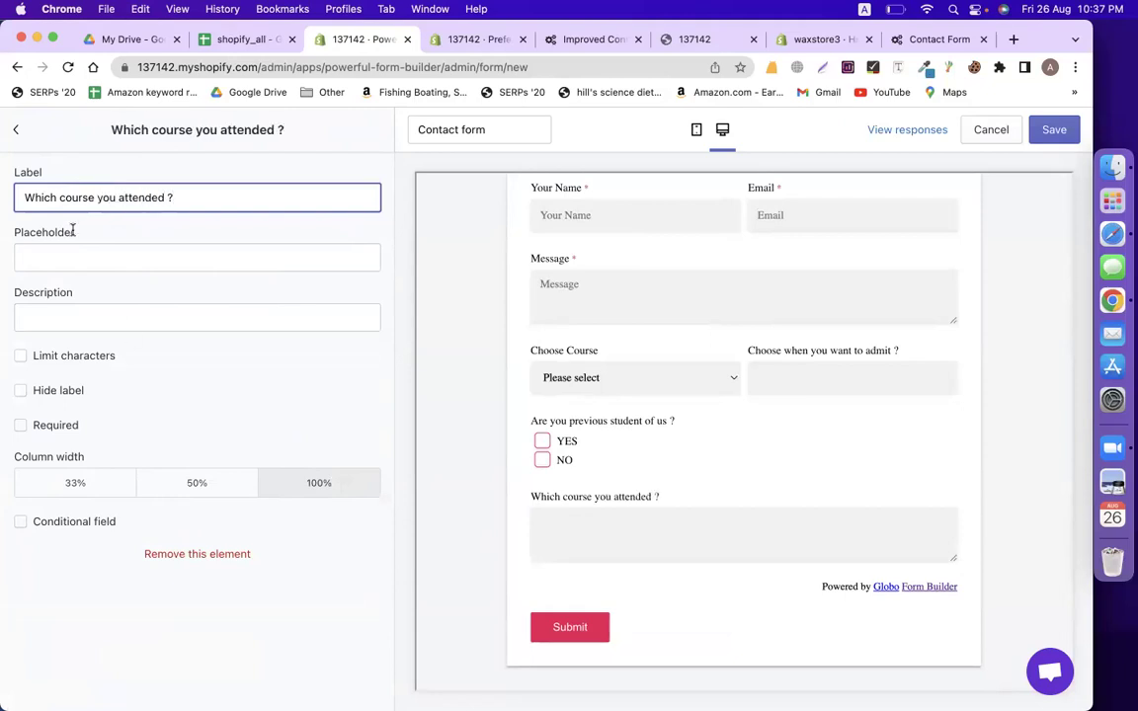
left_click(15, 129)
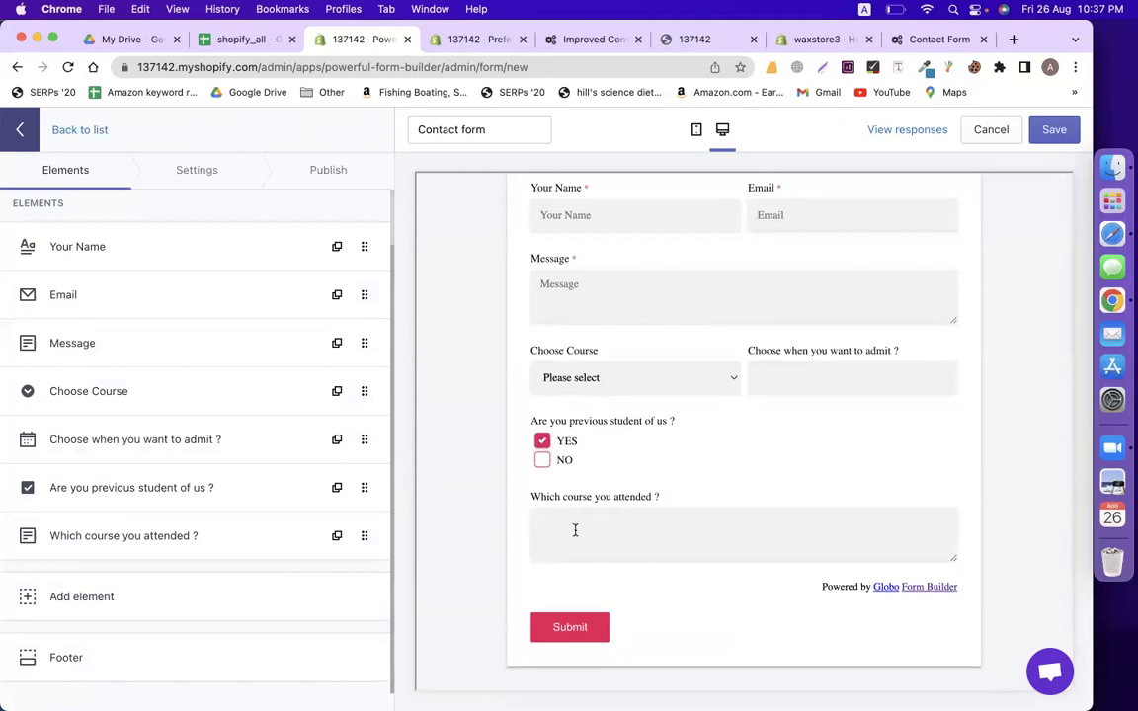
left_click(541, 445)
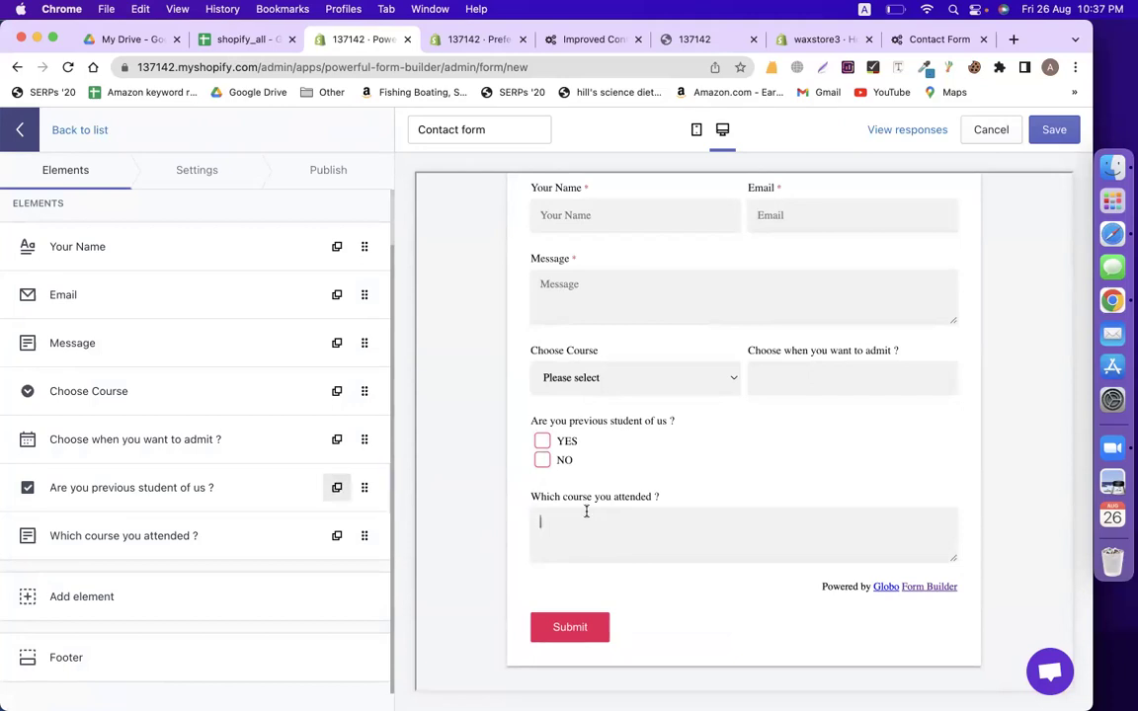
left_click_drag(531, 498, 672, 495)
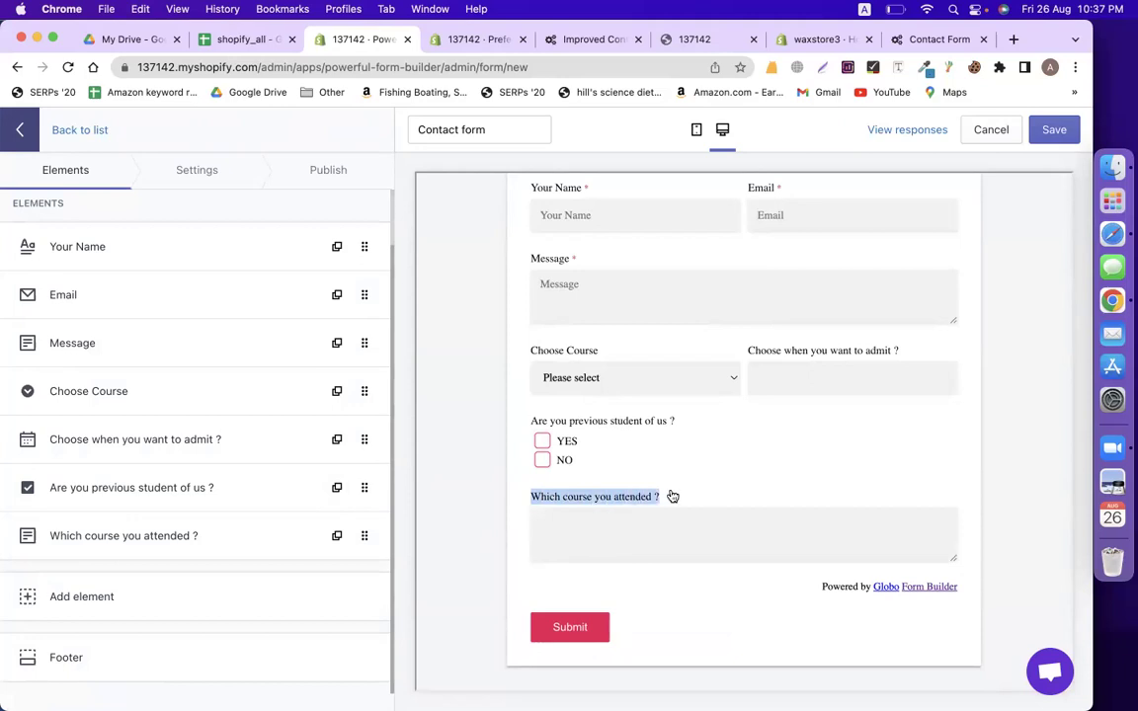
Make the course text area conditional on 'Are you previous student of us ?' being YES
left_click(241, 540)
left_click(101, 523)
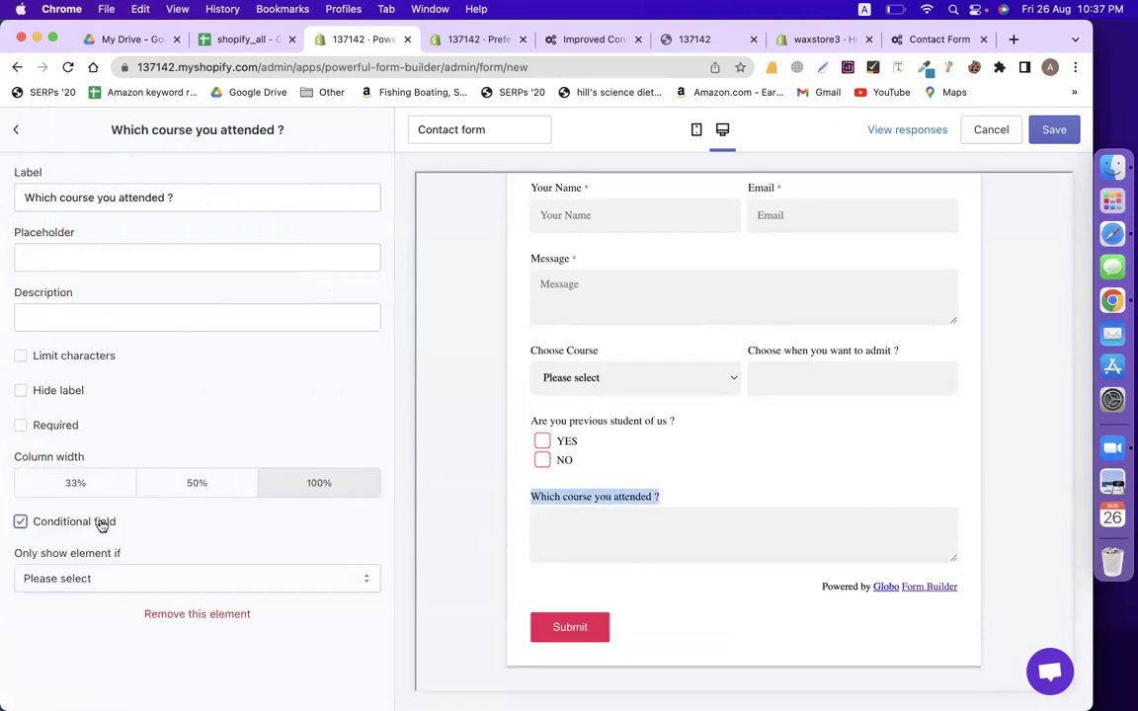
left_click(84, 582)
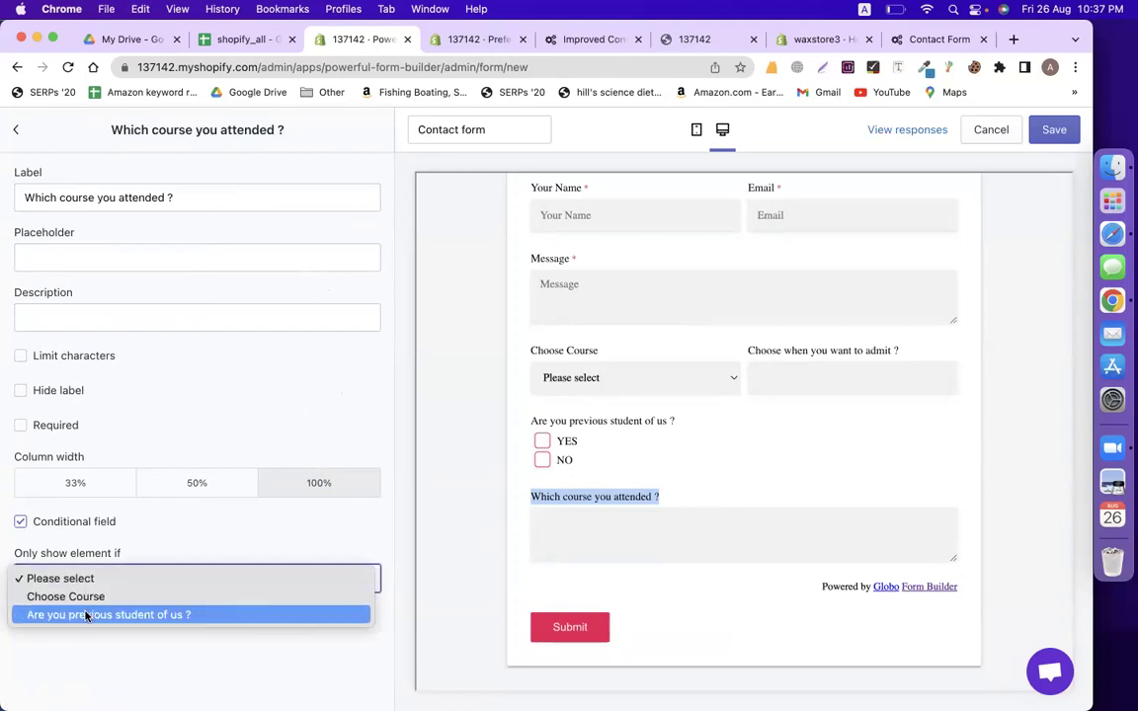
left_click(85, 615)
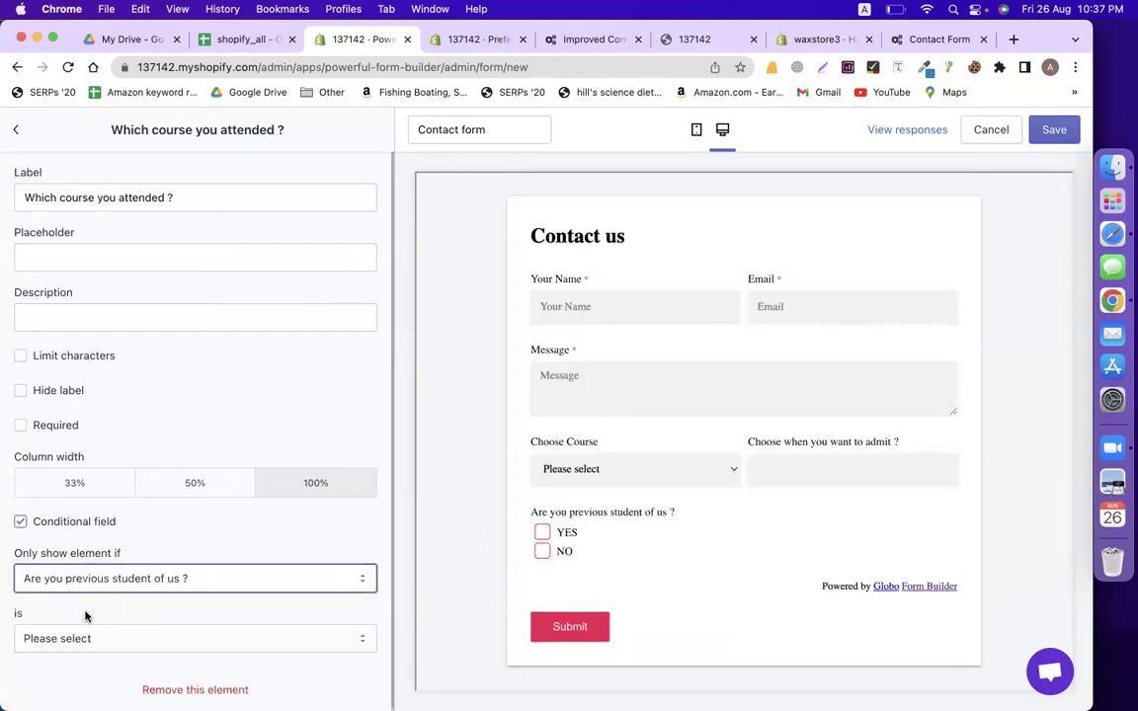
left_click(76, 637)
left_click(61, 653)
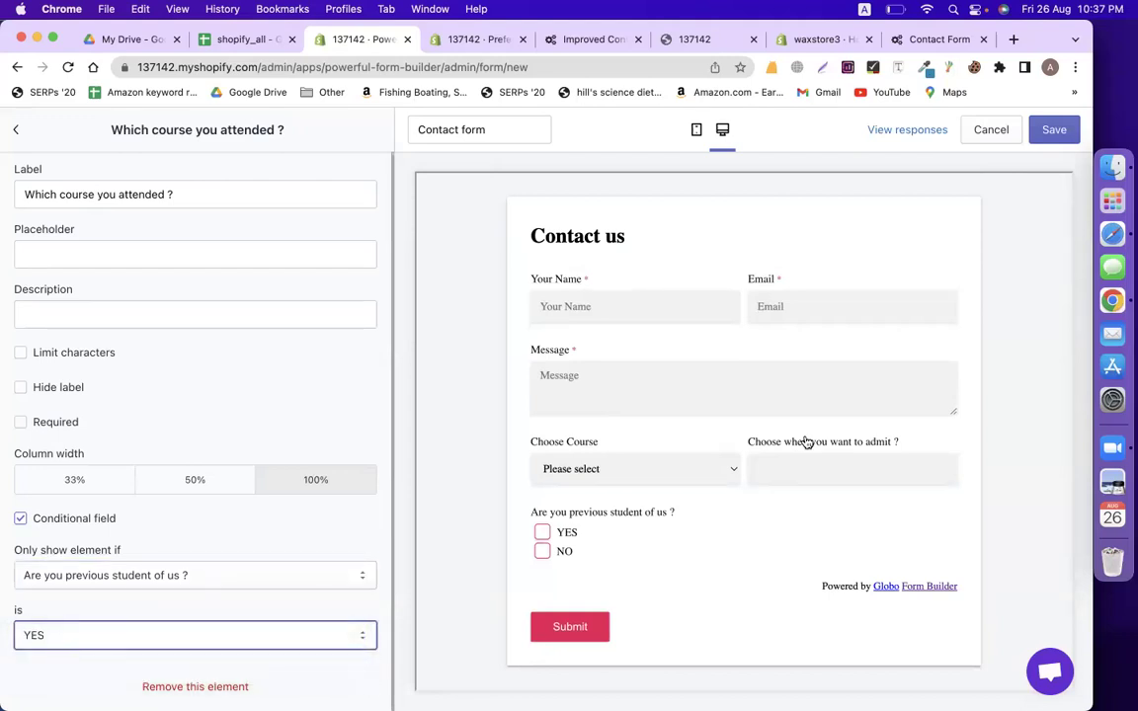
Test in the preview that YES reveals the course field and NO hides it
left_click(547, 553)
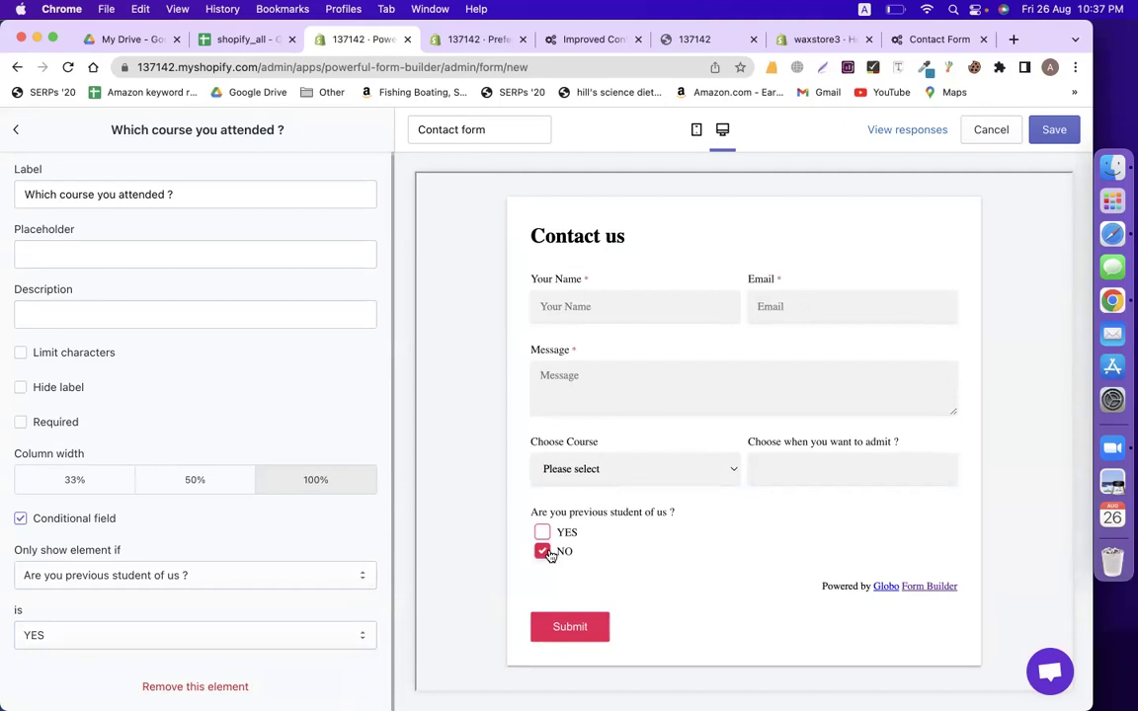
left_click(542, 535)
scroll(542, 538, "down", 2)
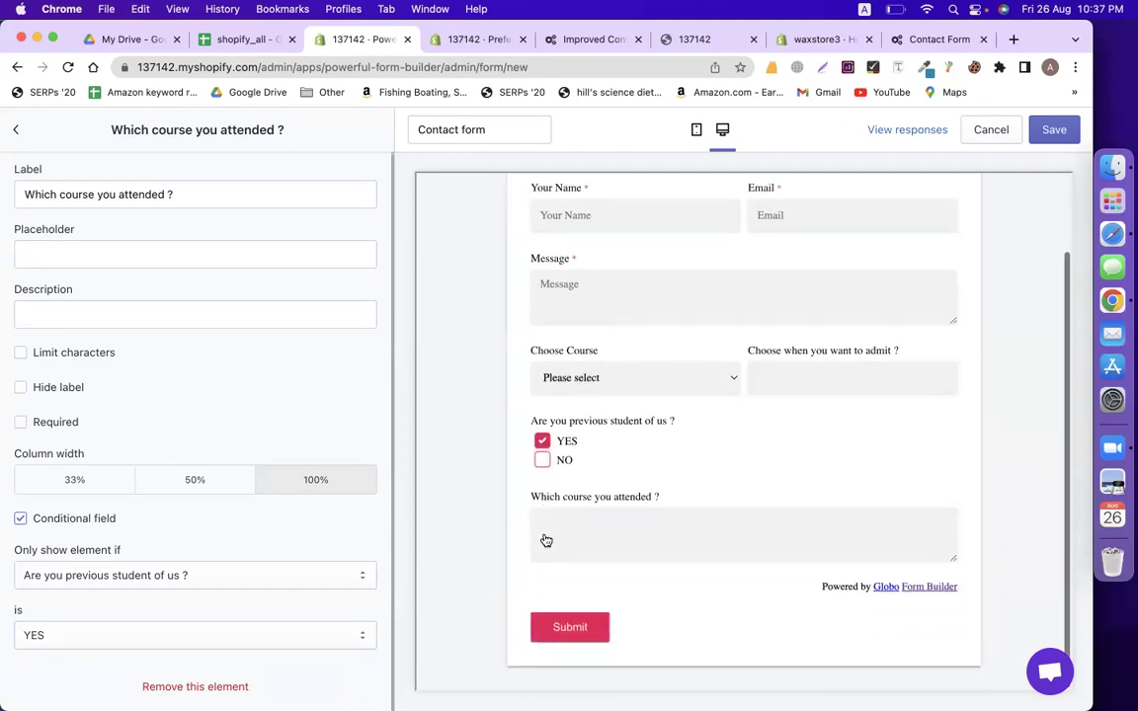
left_click(542, 442)
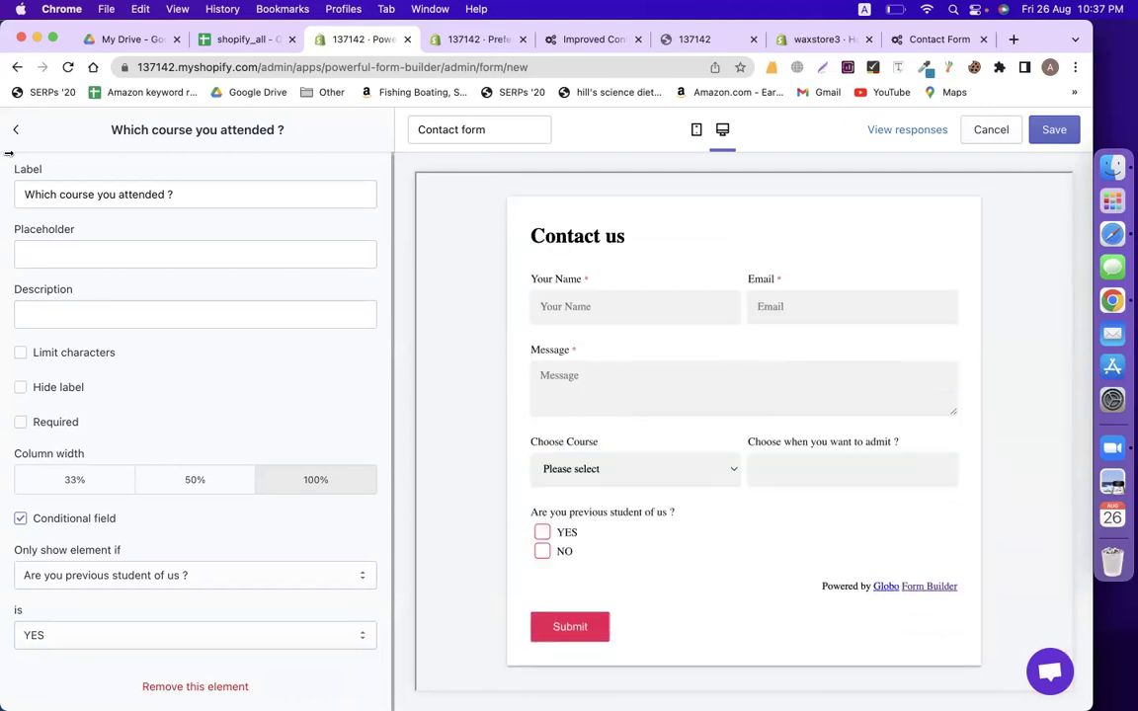
left_click(16, 133)
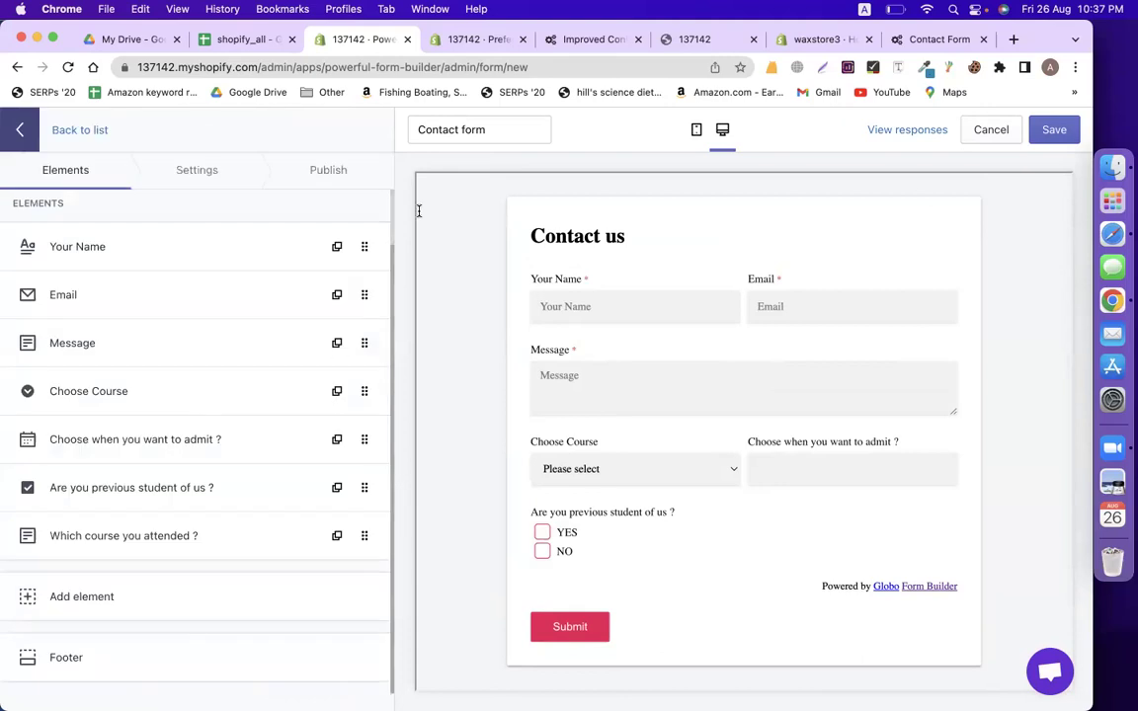
left_click(221, 165)
left_click(199, 224)
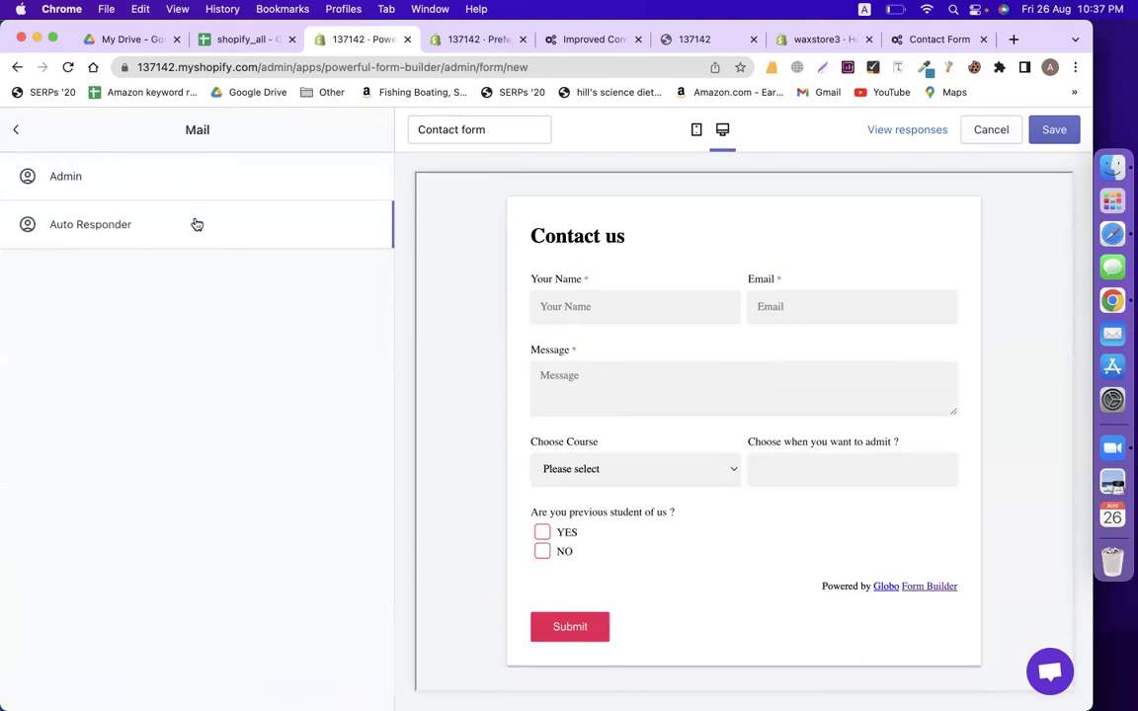
left_click(153, 177)
left_click(214, 197)
triple_click(215, 198)
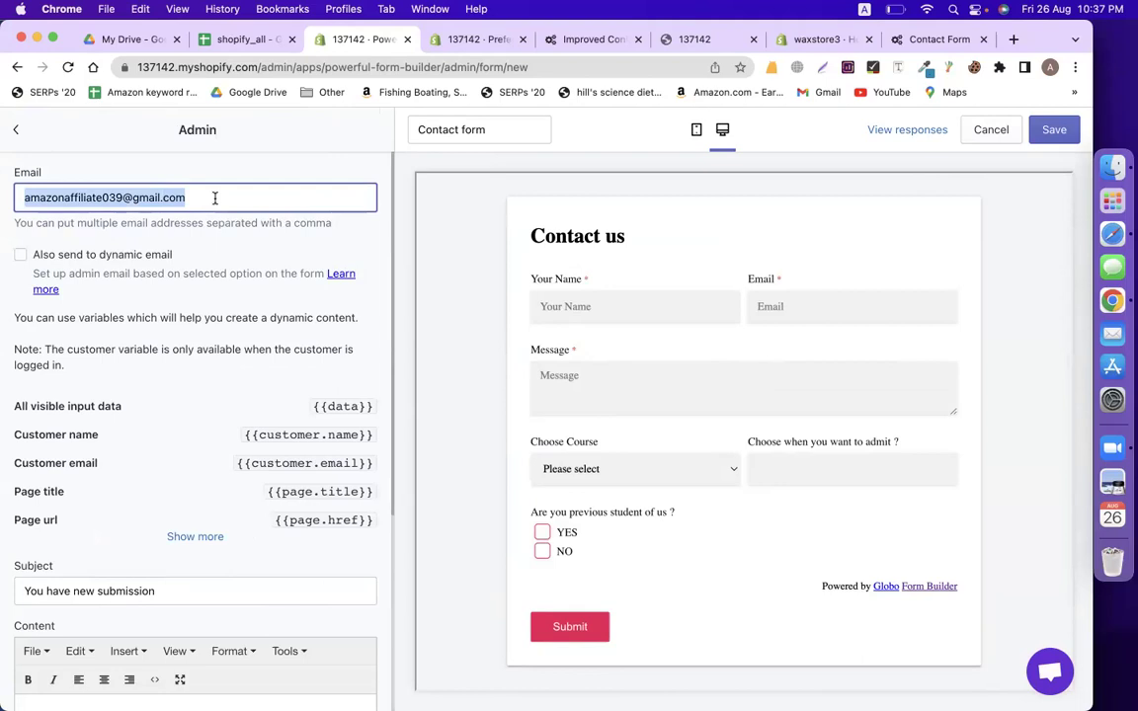
left_click(16, 130)
left_click(139, 232)
left_click(168, 230)
left_click(168, 230)
left_click(470, 306)
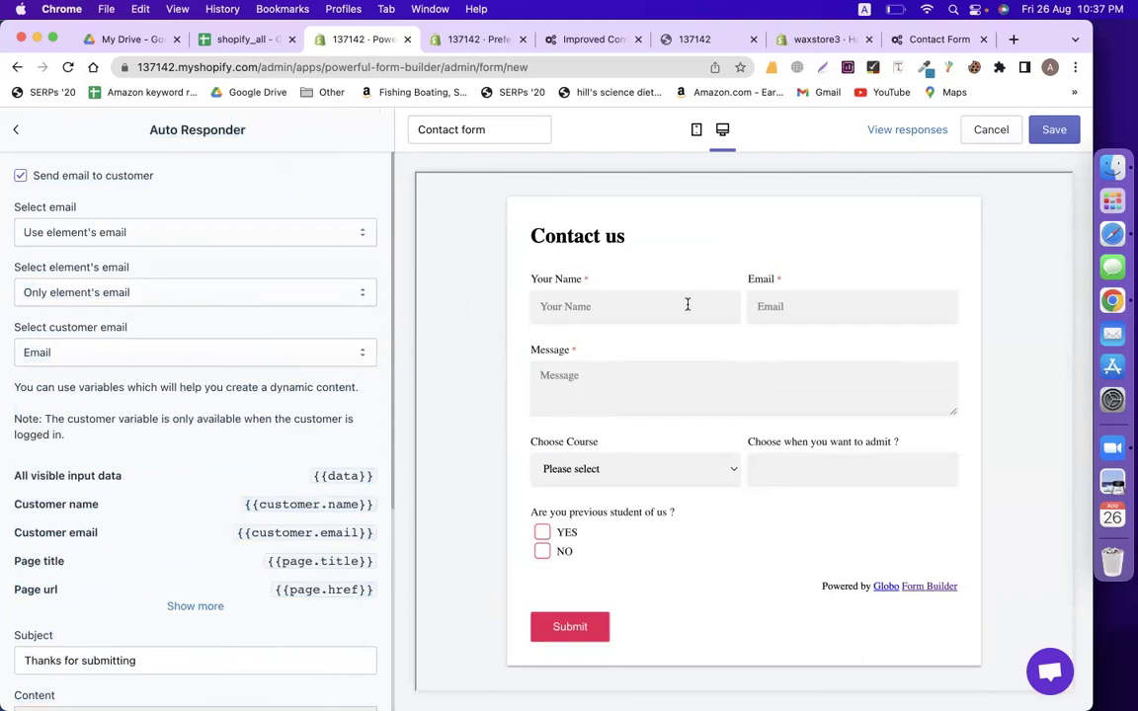
left_click(16, 129)
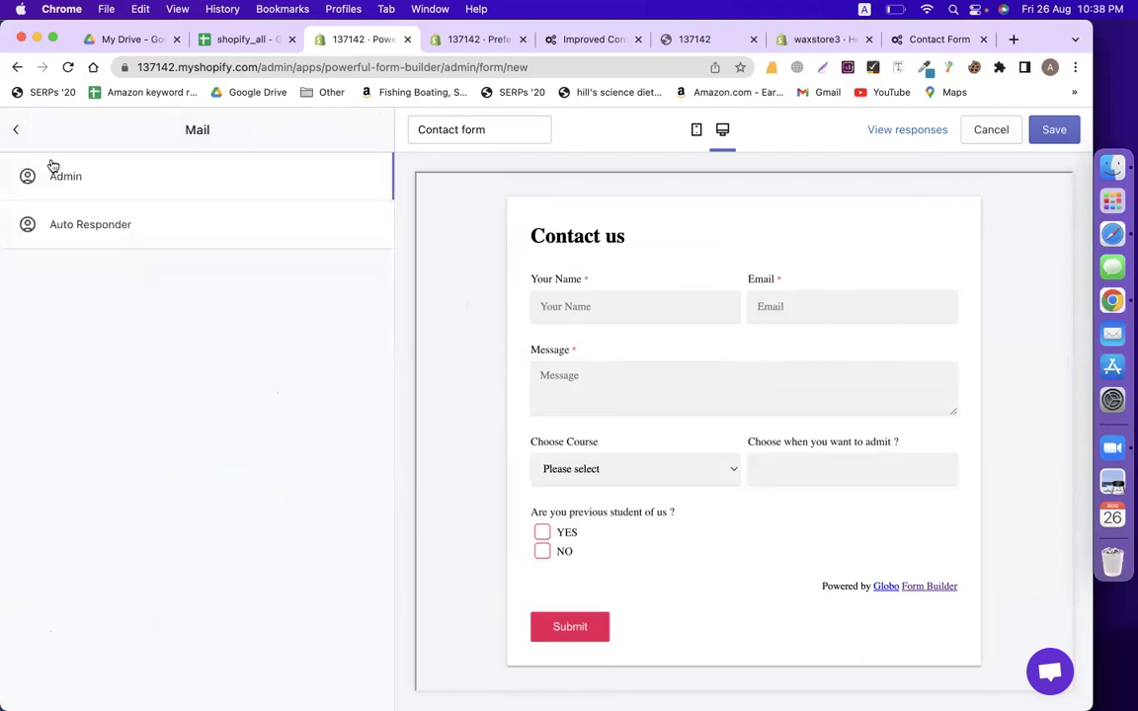
left_click(78, 215)
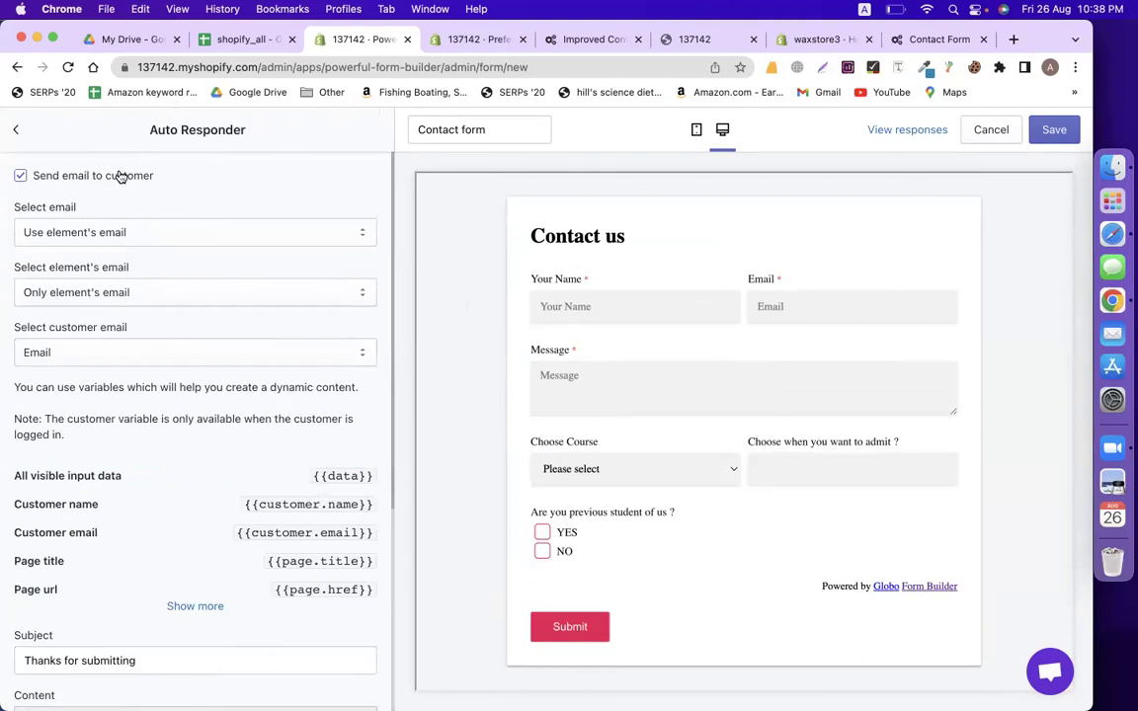
left_click(15, 130)
left_click(19, 131)
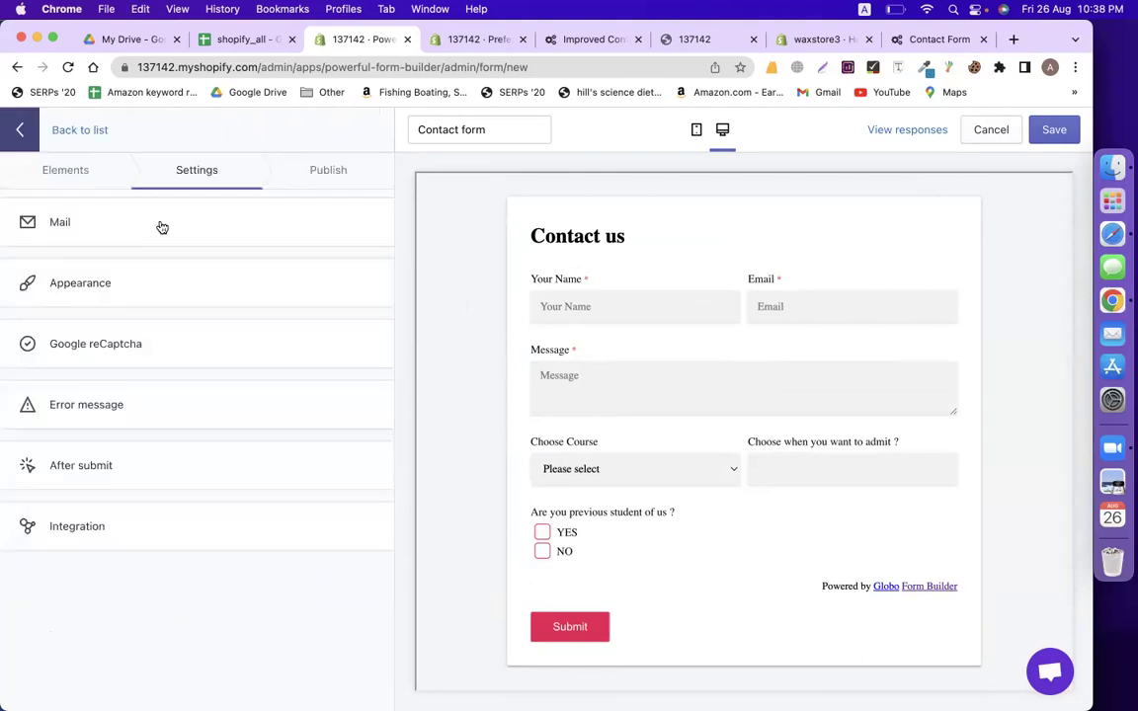
left_click(313, 189)
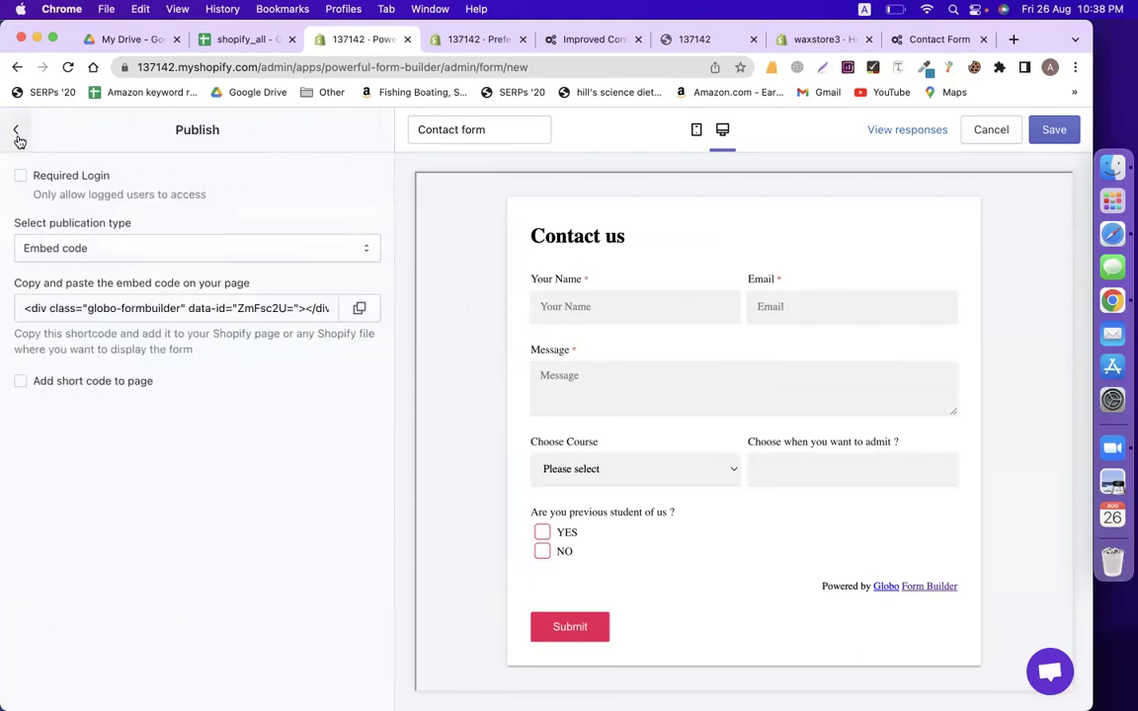
left_click(20, 134)
left_click(193, 169)
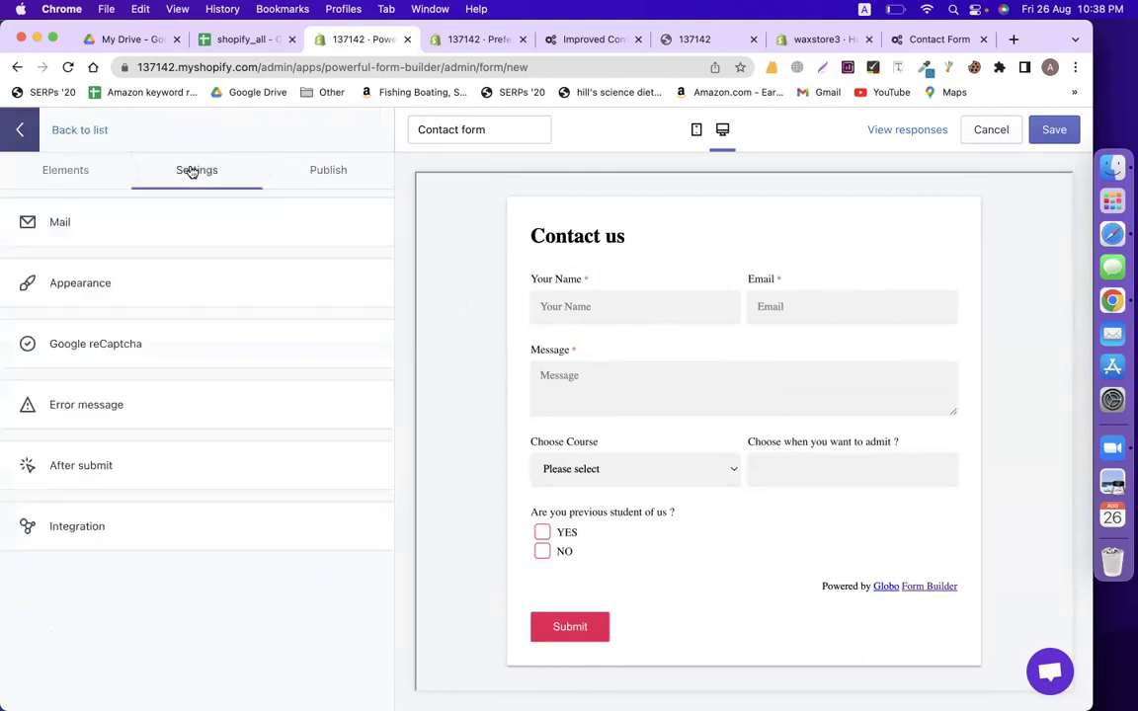
Try the Default and Floating popup layouts in the preview, then keep the form Boxed
left_click(139, 301)
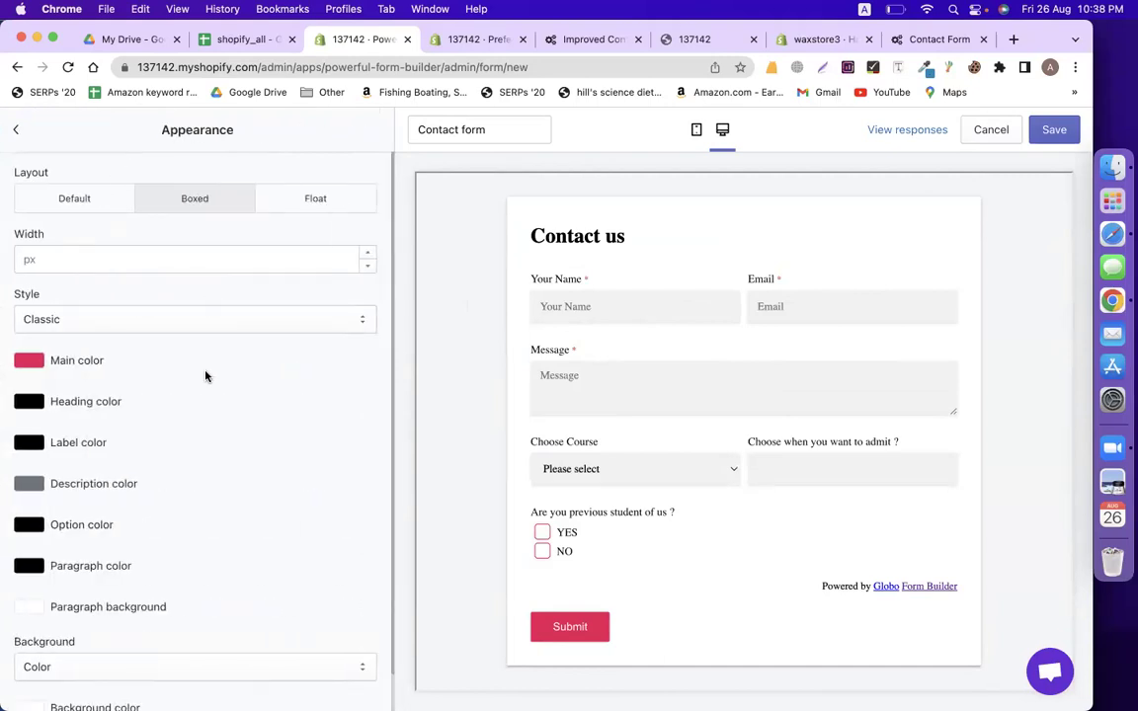
left_click(108, 202)
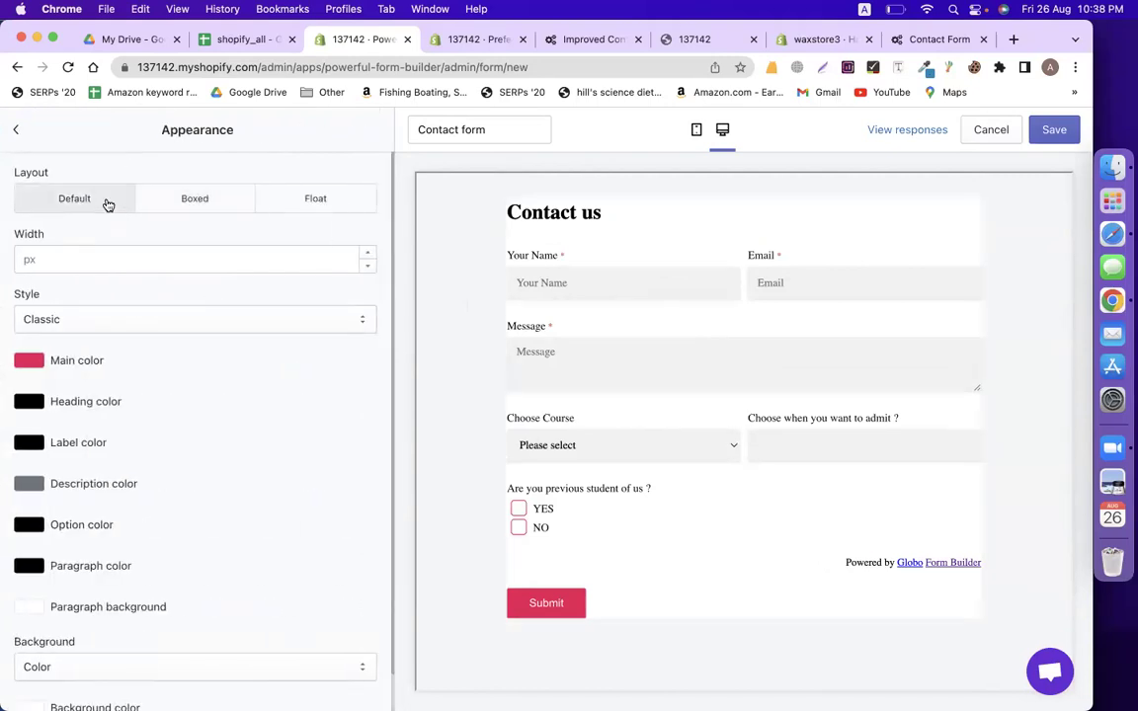
left_click(170, 199)
left_click(314, 198)
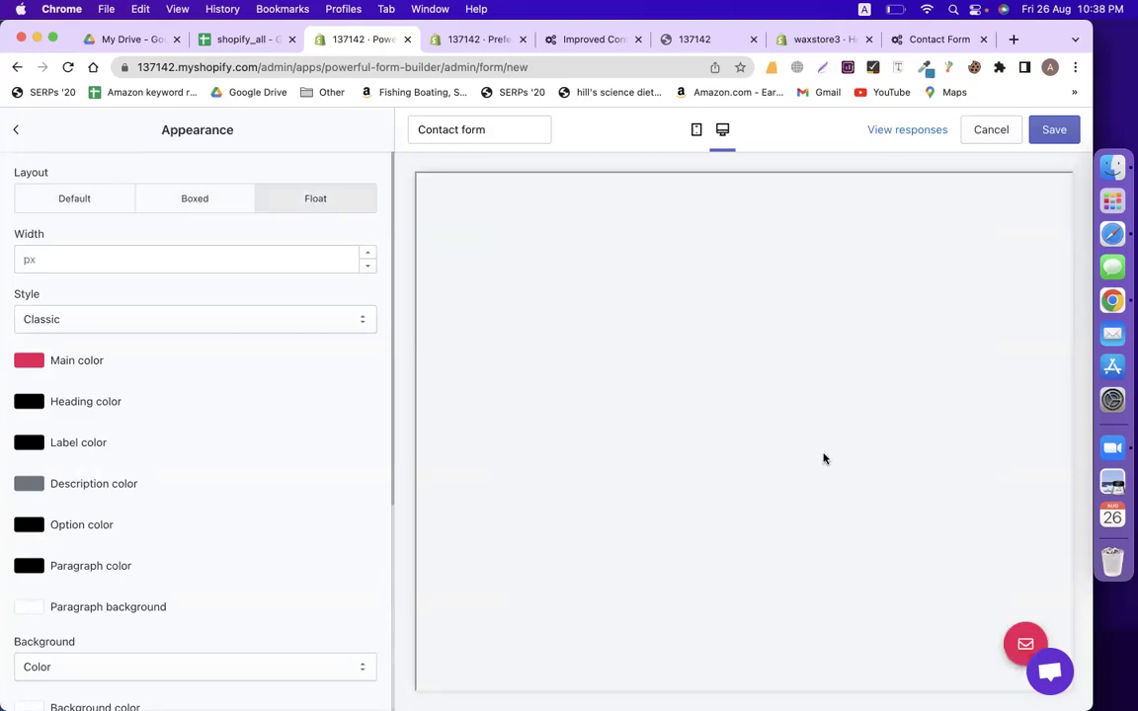
left_click(1024, 643)
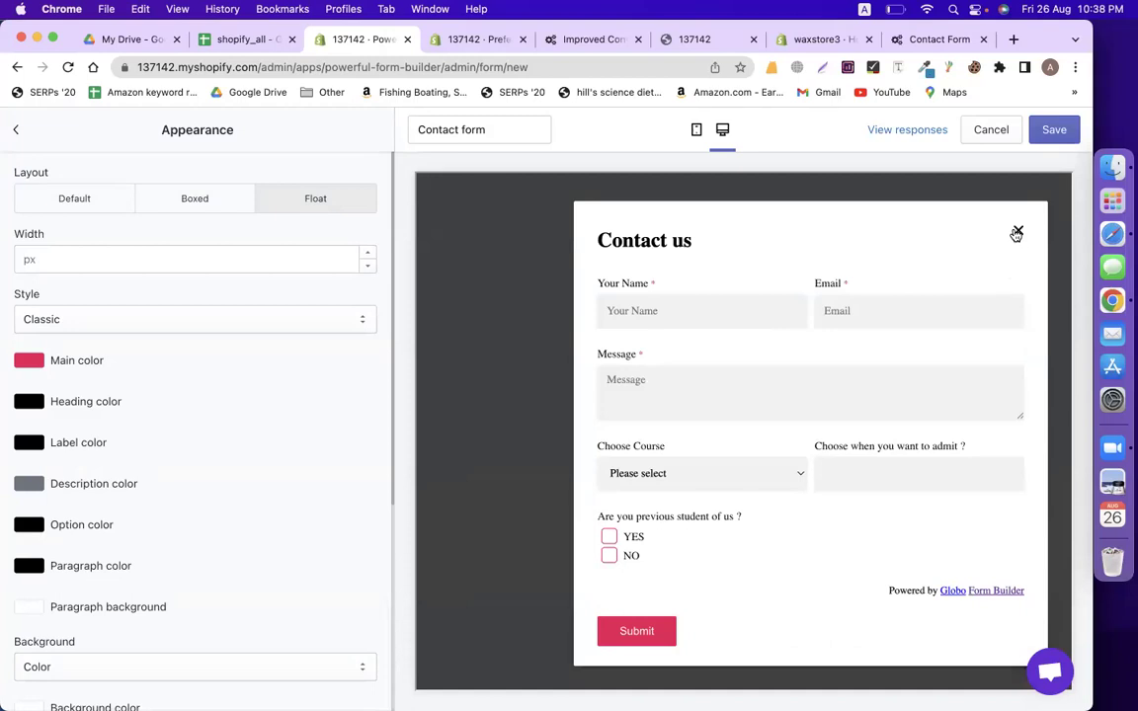
left_click(1017, 230)
left_click(1016, 641)
left_click(435, 237)
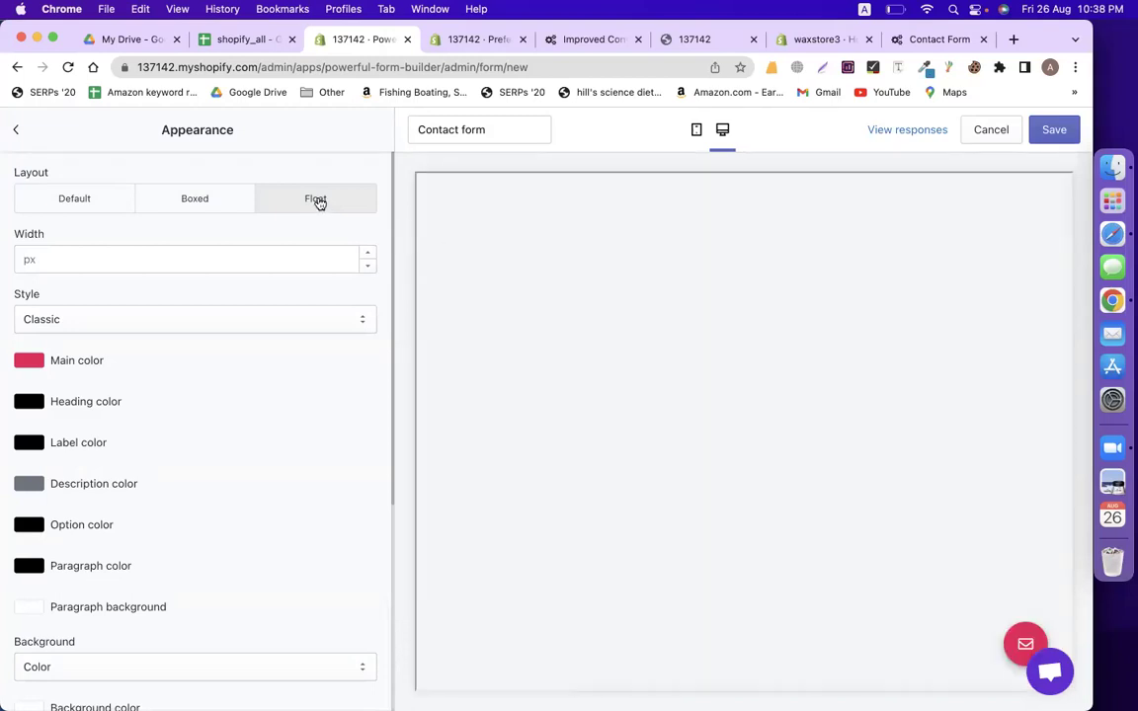
left_click(216, 199)
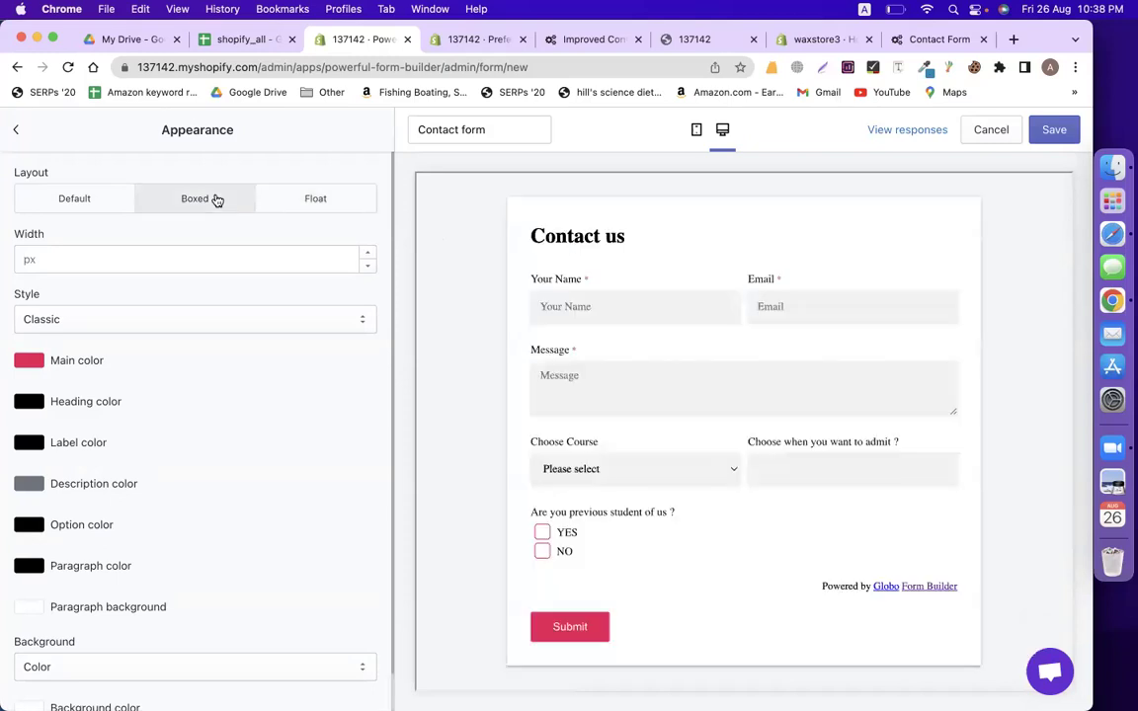
Set the form style to Classic rounded after trying Flat
left_click(201, 320)
left_click(192, 332)
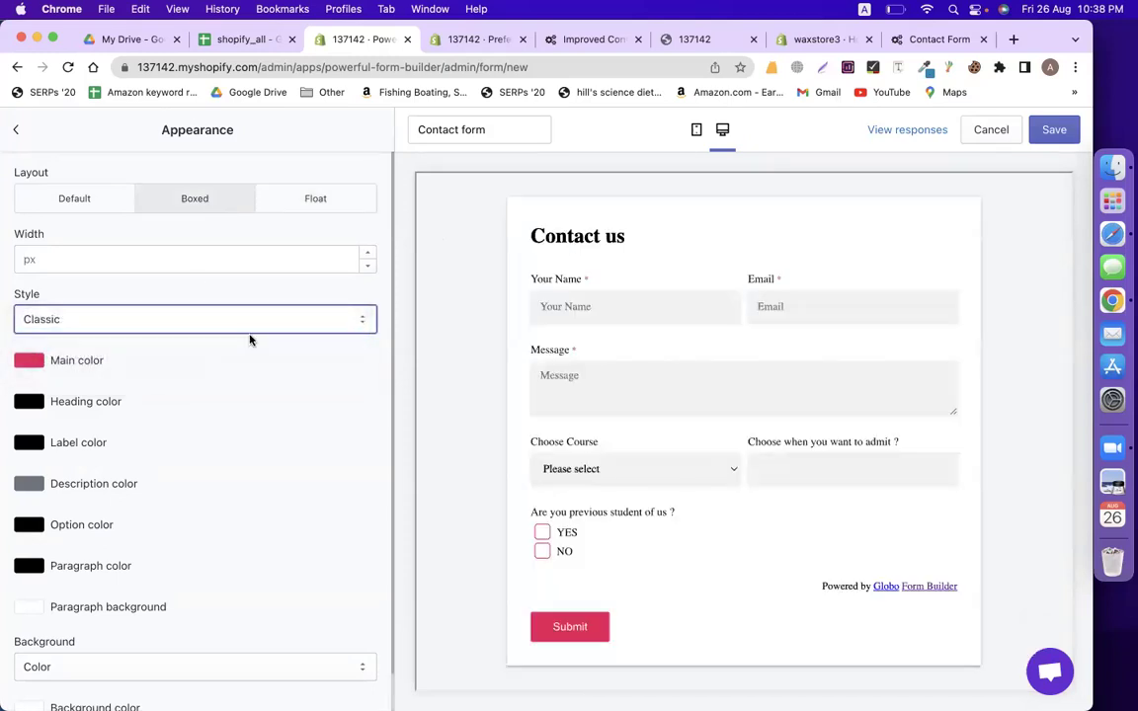
left_click(293, 319)
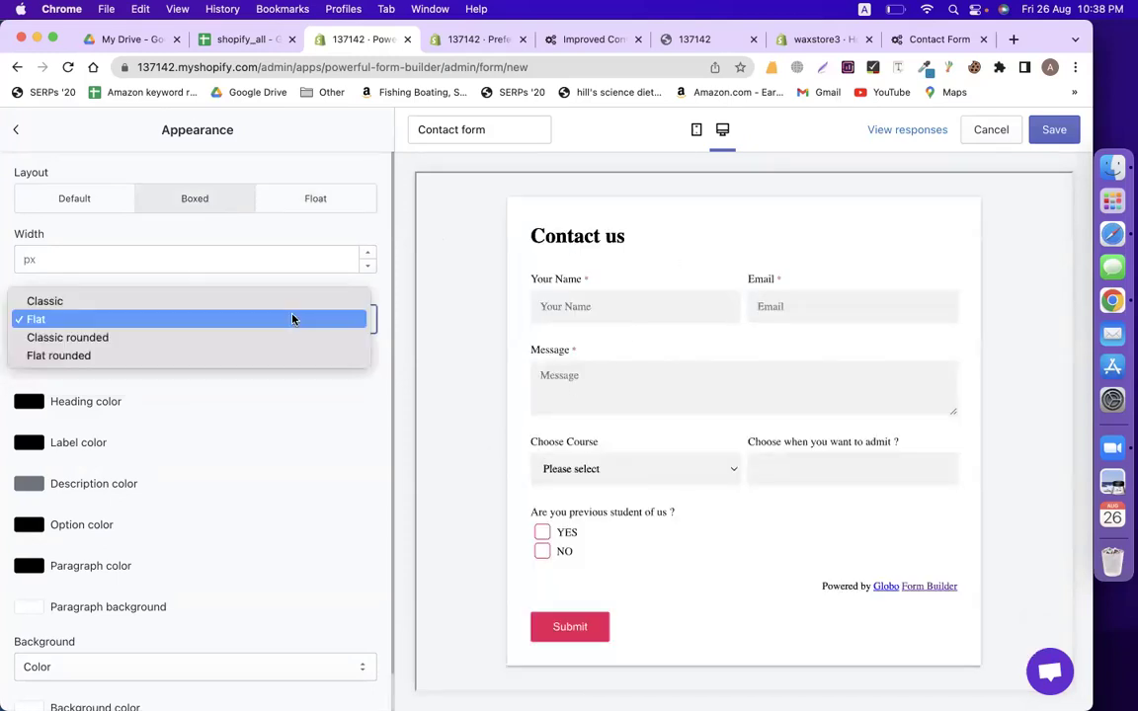
left_click(227, 337)
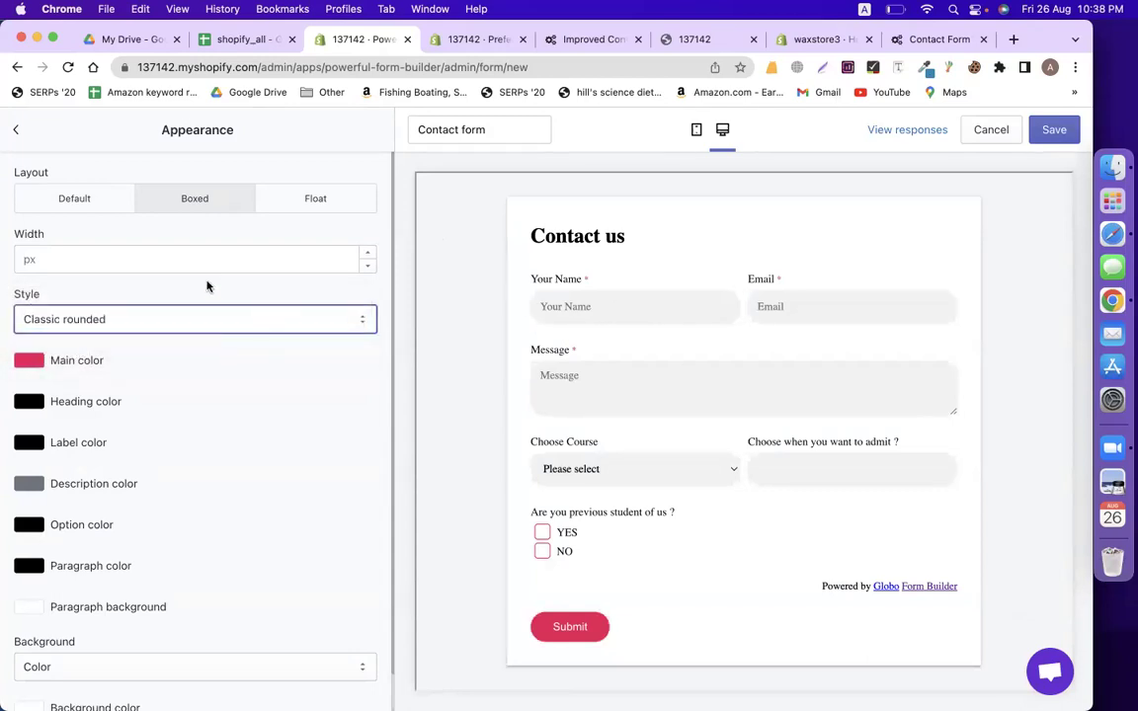
Give the form a solid light lavender background colour, D1D3FF
scroll(194, 431, "down", 1)
left_click(168, 627)
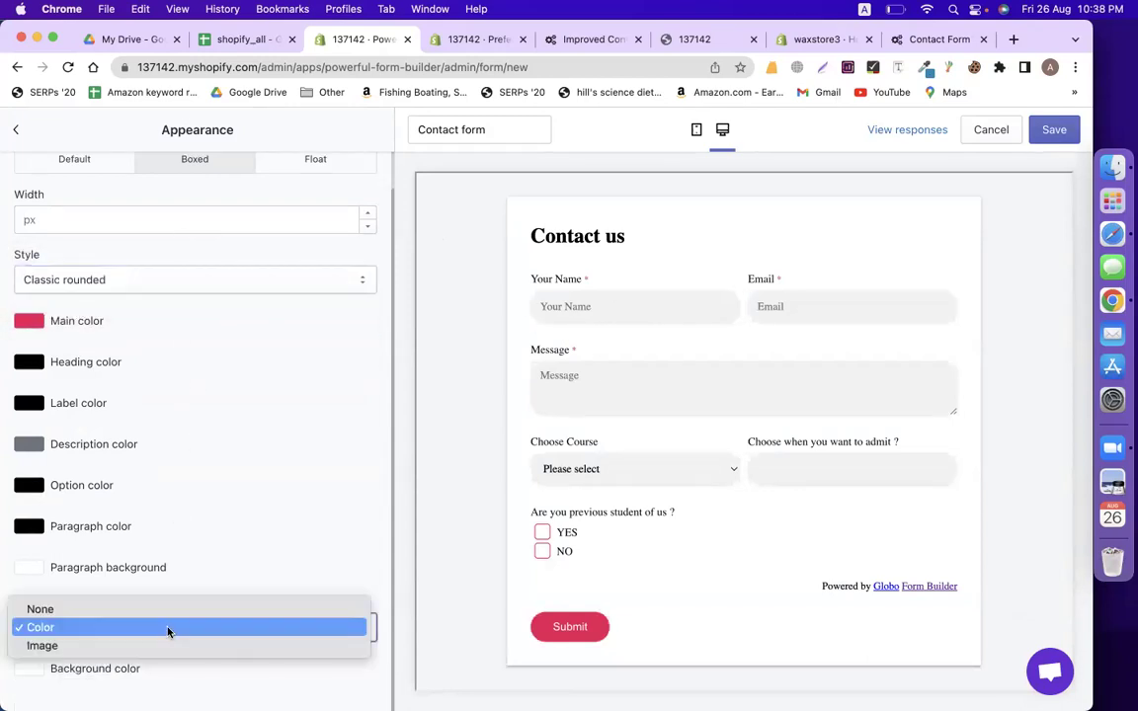
left_click(120, 628)
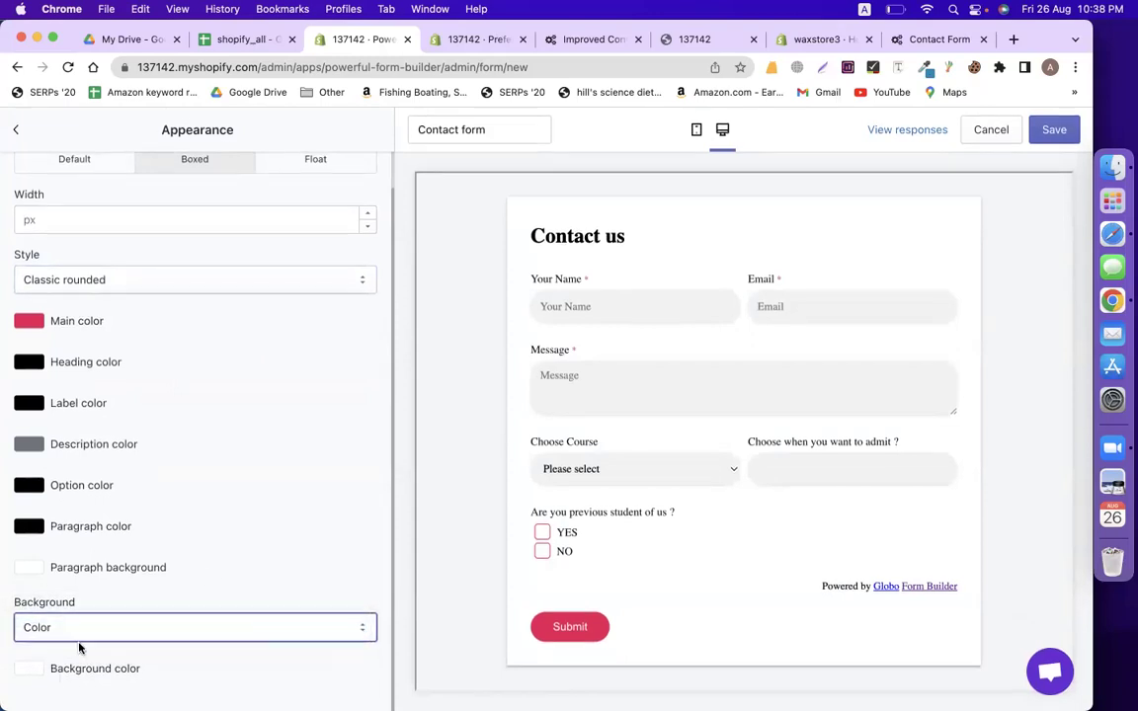
left_click(29, 668)
scroll(189, 500, "down", 5)
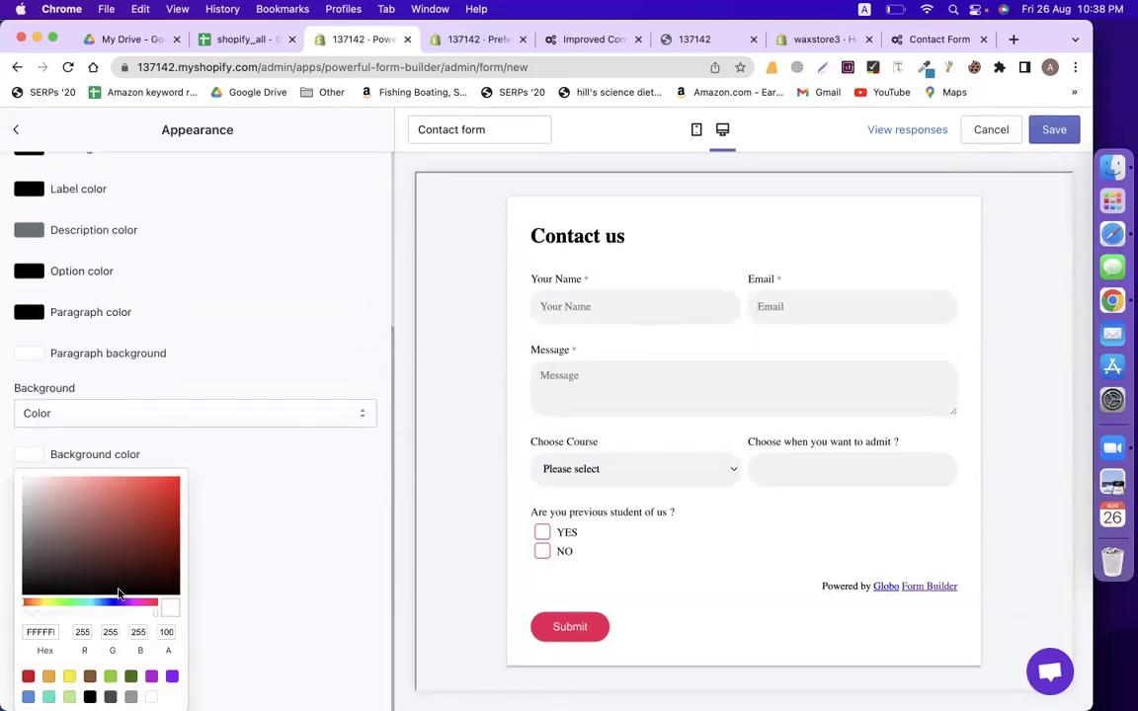
left_click_drag(101, 604, 111, 605)
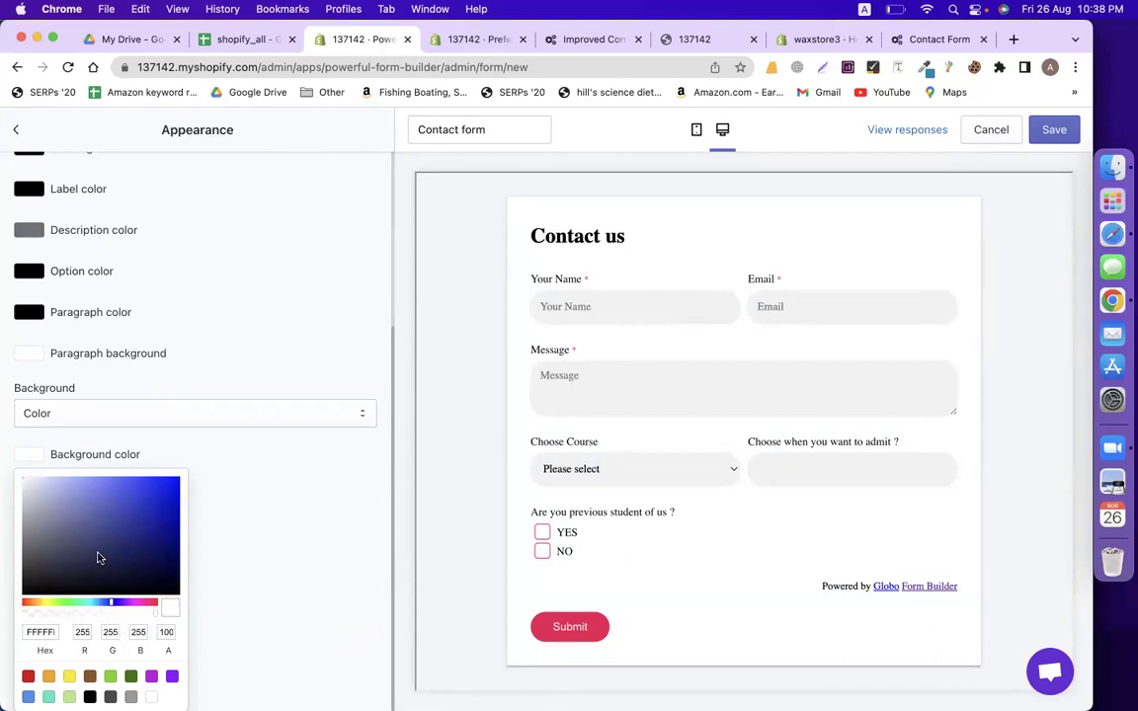
left_click_drag(68, 501, 49, 476)
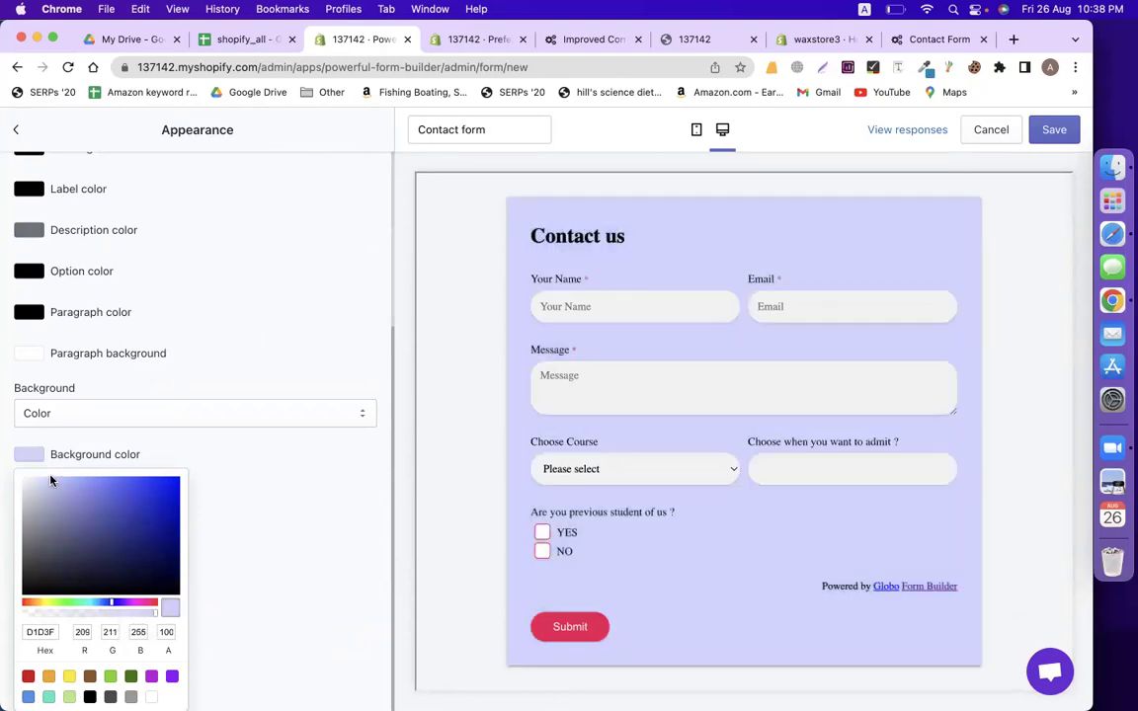
left_click(373, 355)
scroll(357, 428, "up", 1)
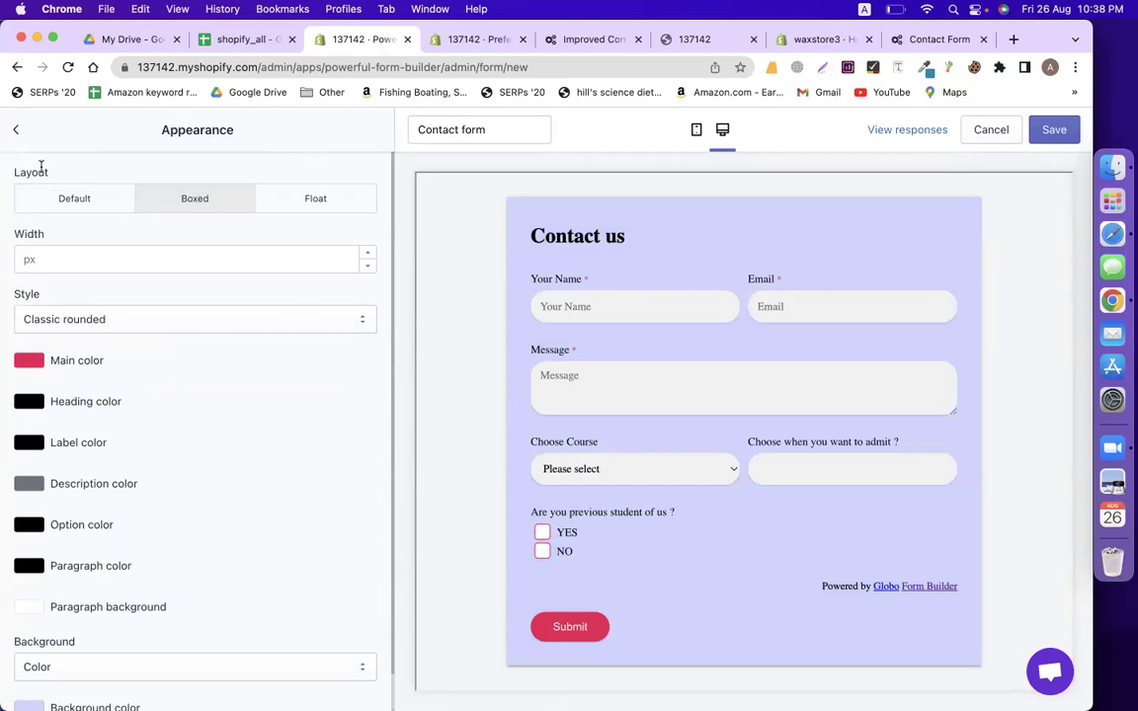
left_click(17, 130)
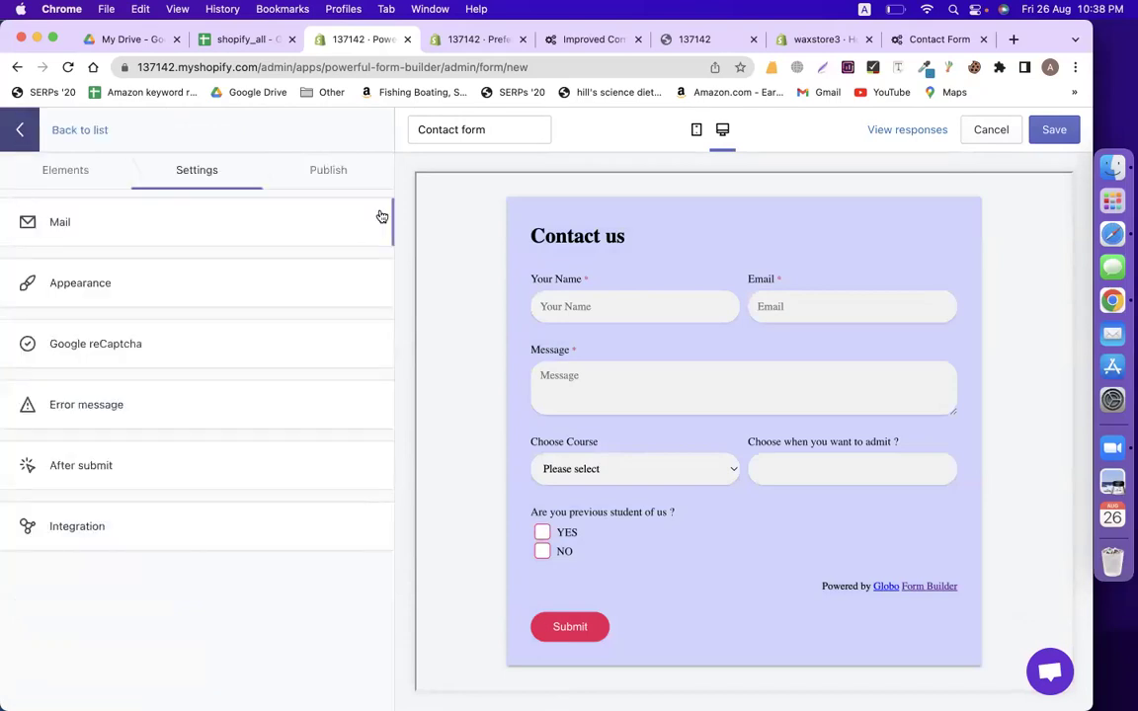
Copy the form's embed code from the Publish tab and save the form
left_click(332, 171)
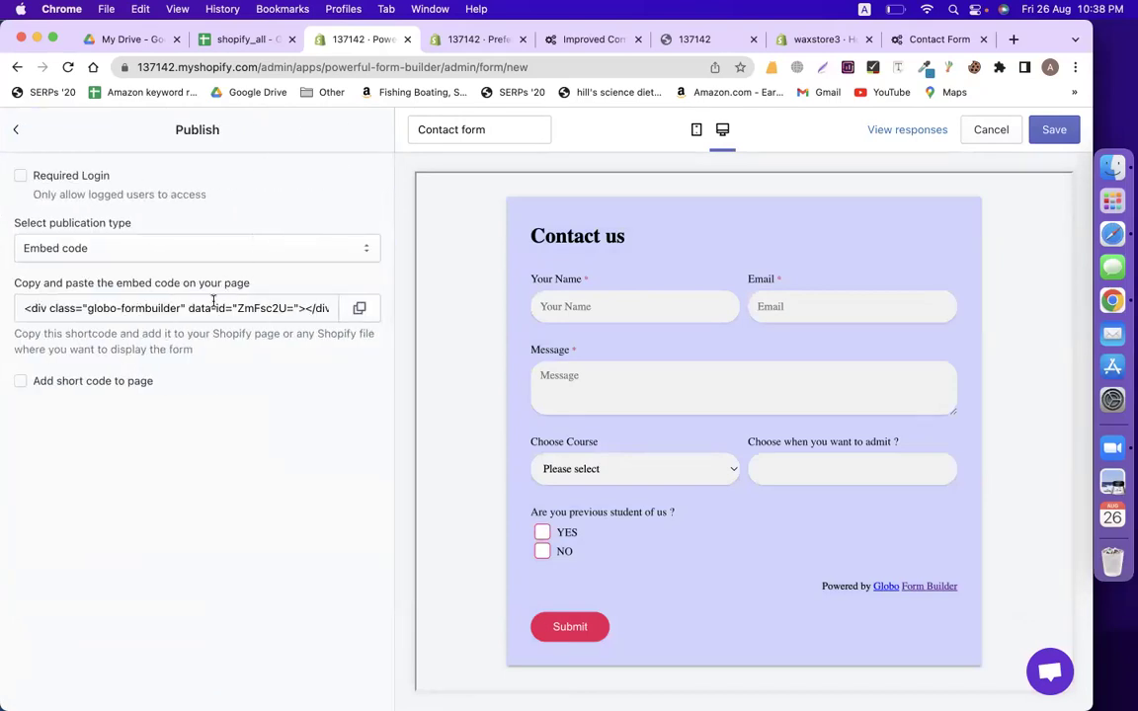
left_click(359, 308)
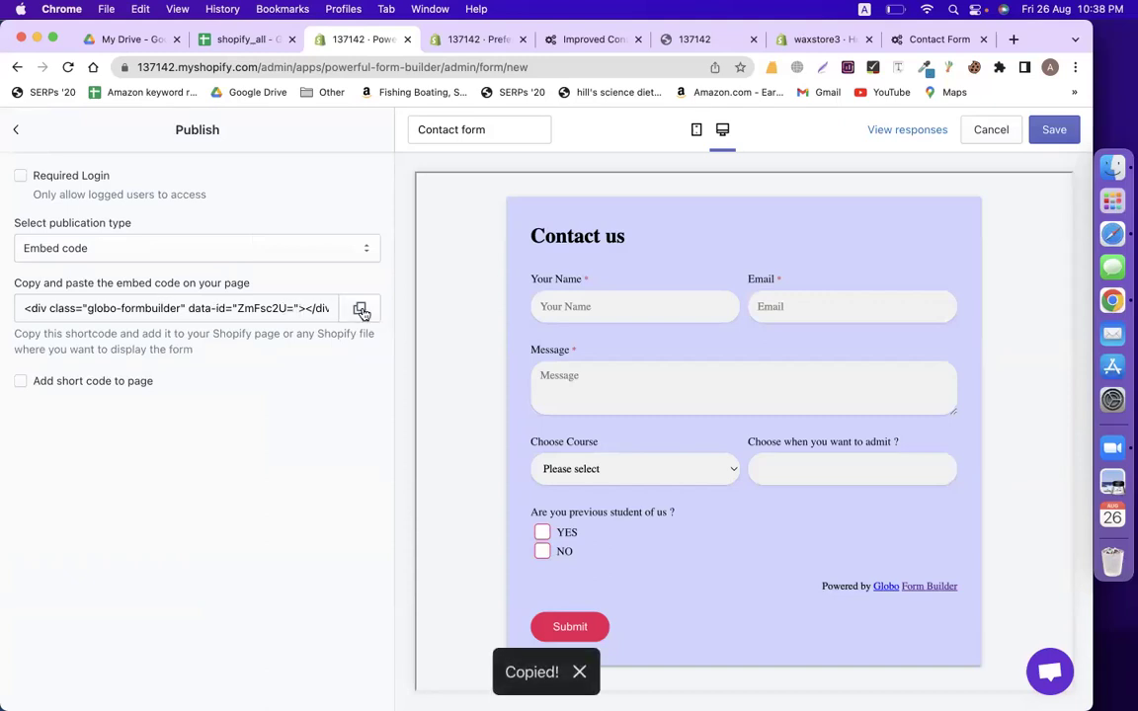
left_click(1053, 130)
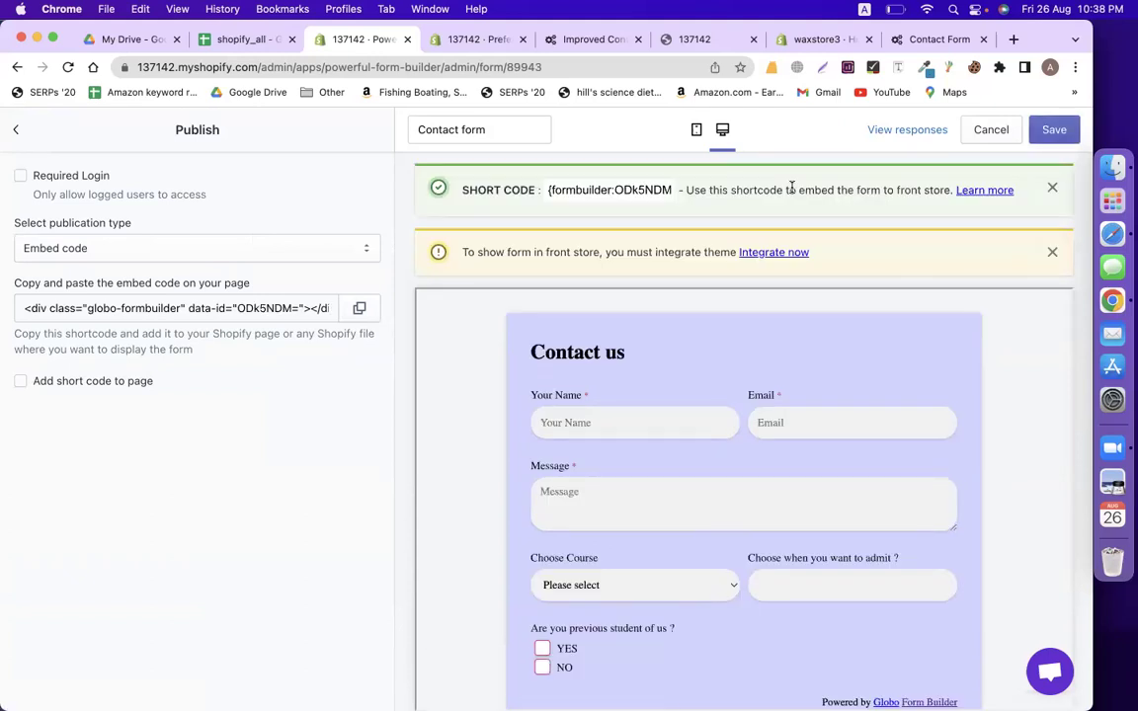
left_click_drag(525, 253, 687, 255)
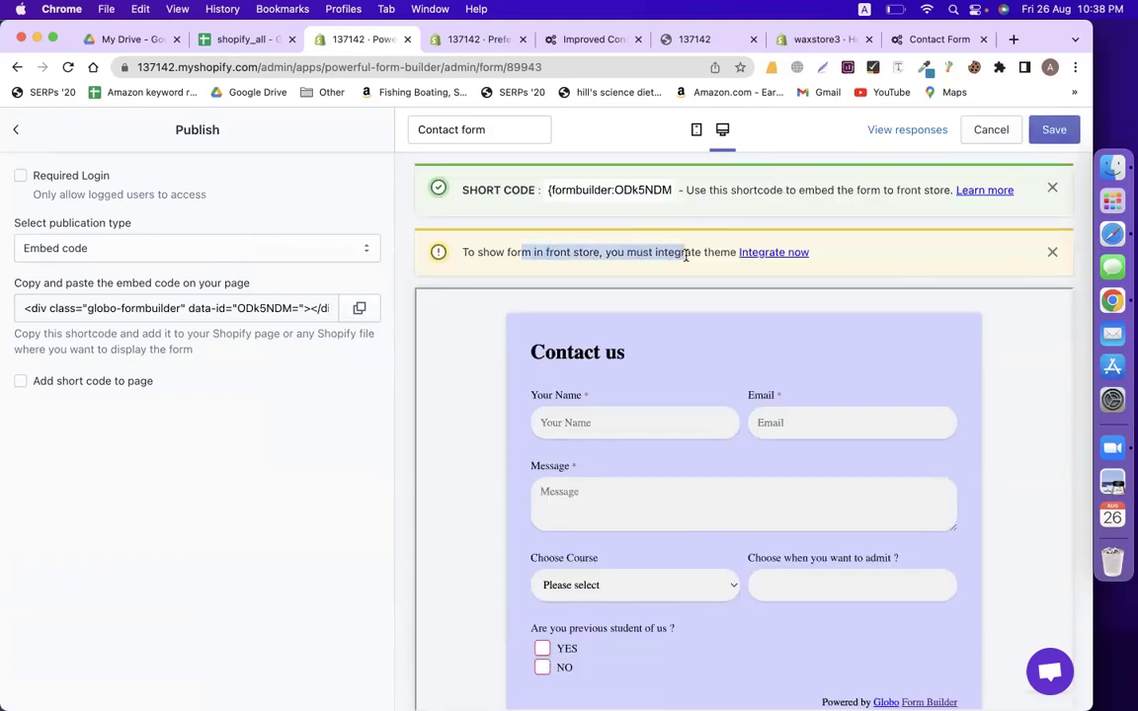
Integrate the form into the Dawn theme and save it with the Globo Form Builder embed on
left_click(797, 255)
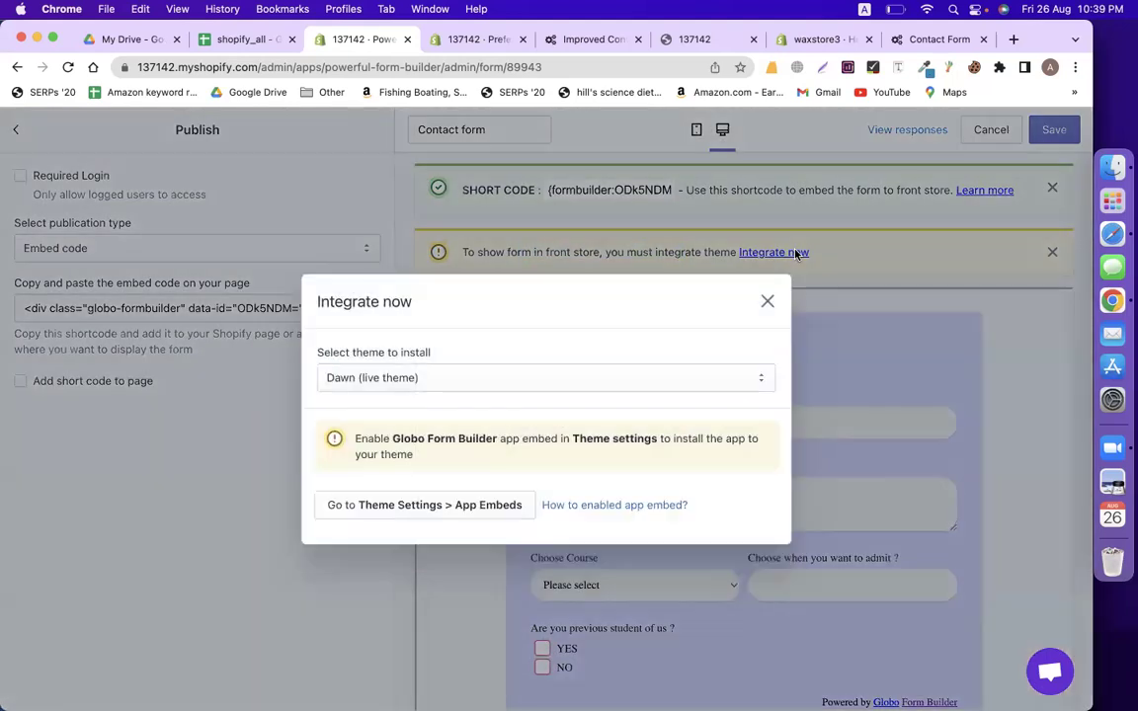
left_click(543, 390)
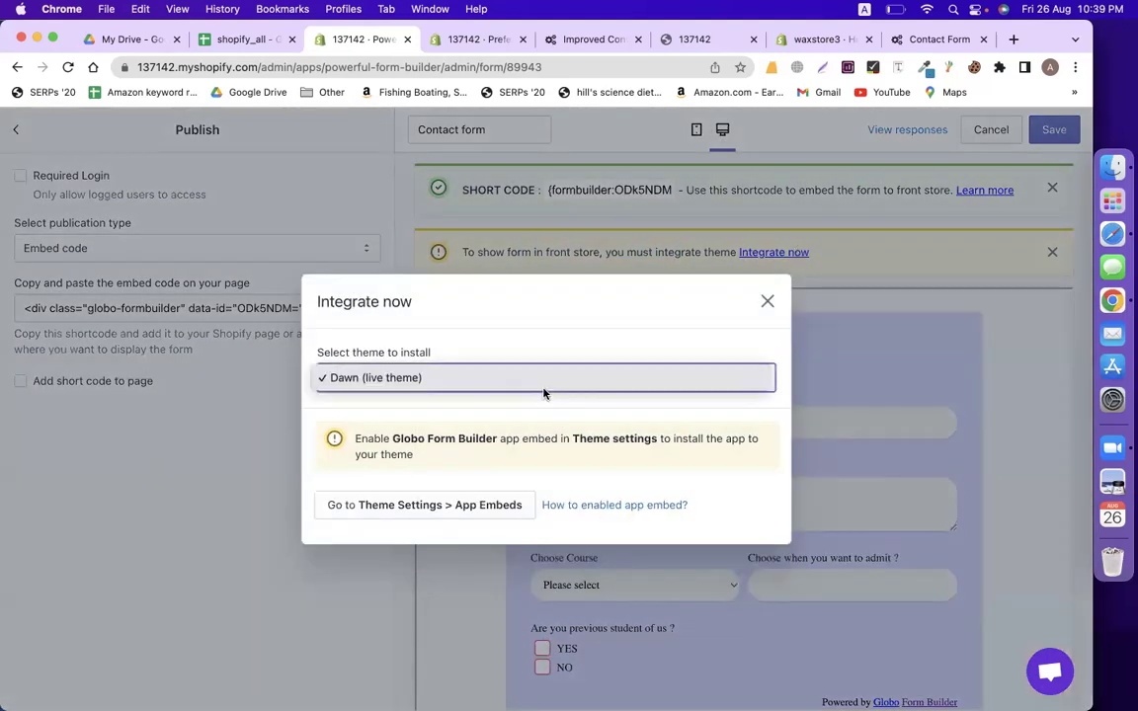
left_click(498, 506)
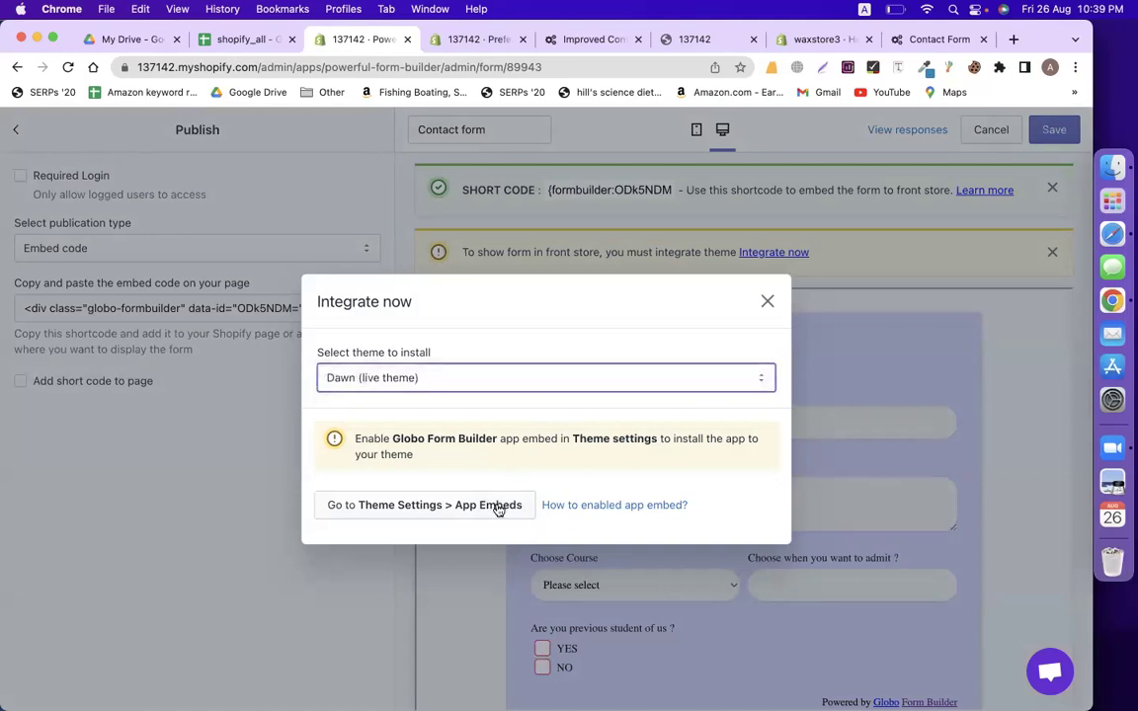
left_click(494, 508)
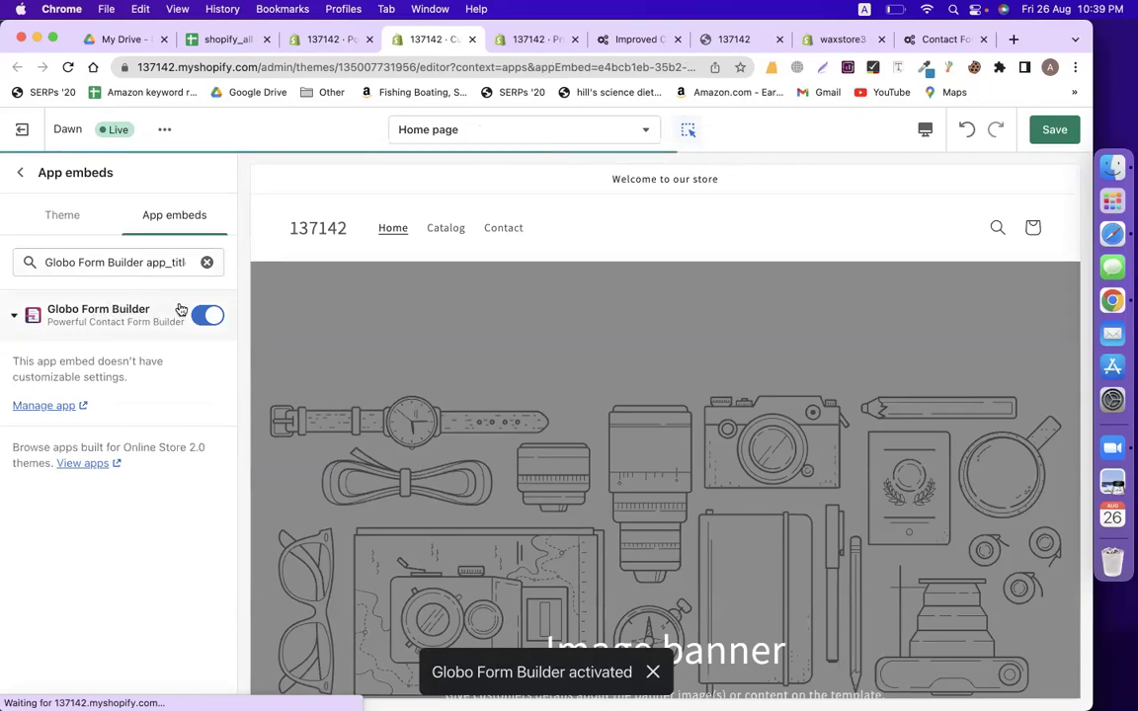
double_click(61, 129)
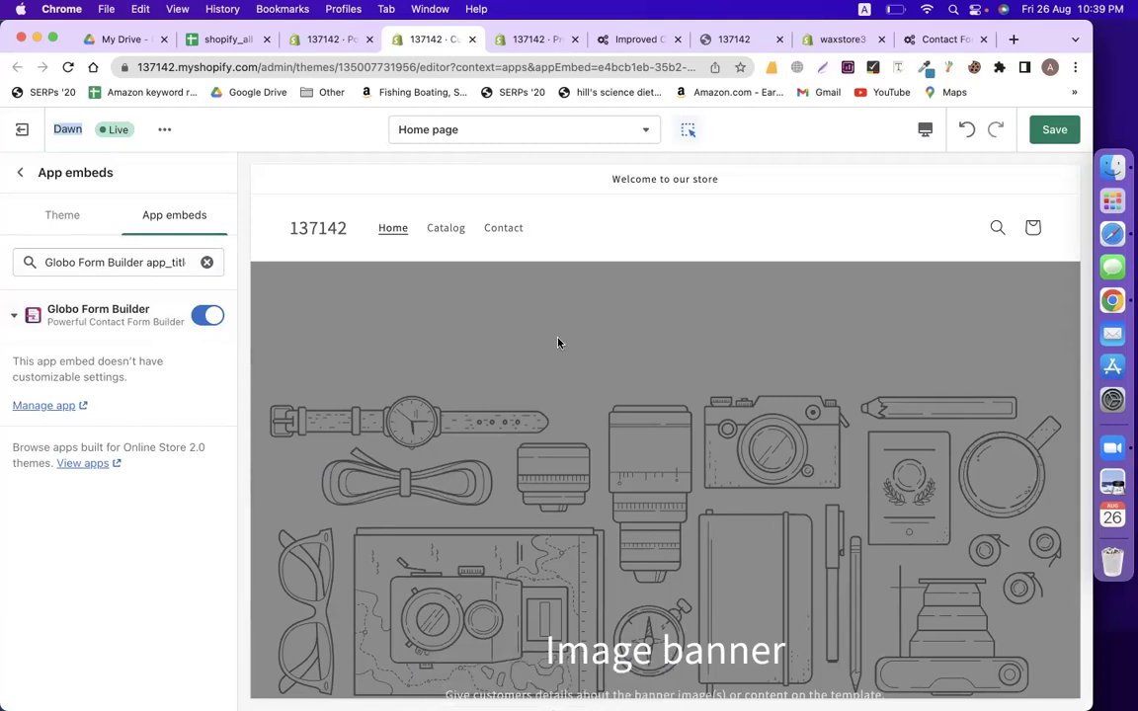
left_click(1053, 130)
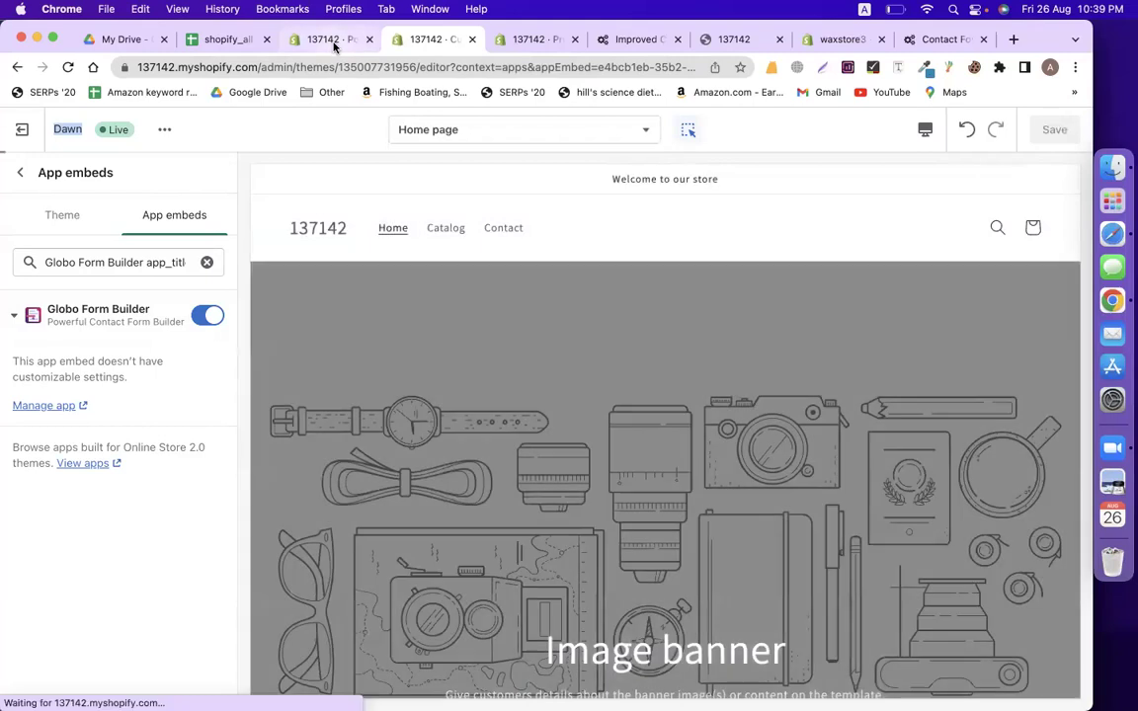
Close the integration dialog in the form builder and exit the theme editor to Themes
left_click(334, 40)
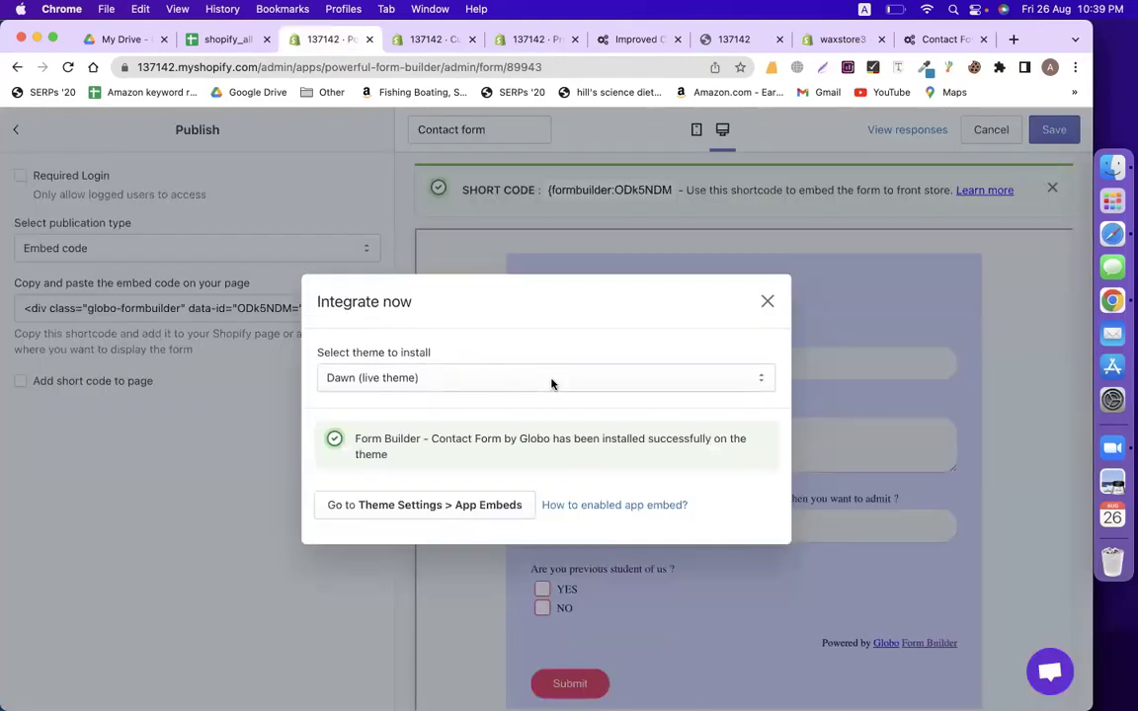
left_click(767, 301)
left_click(429, 41)
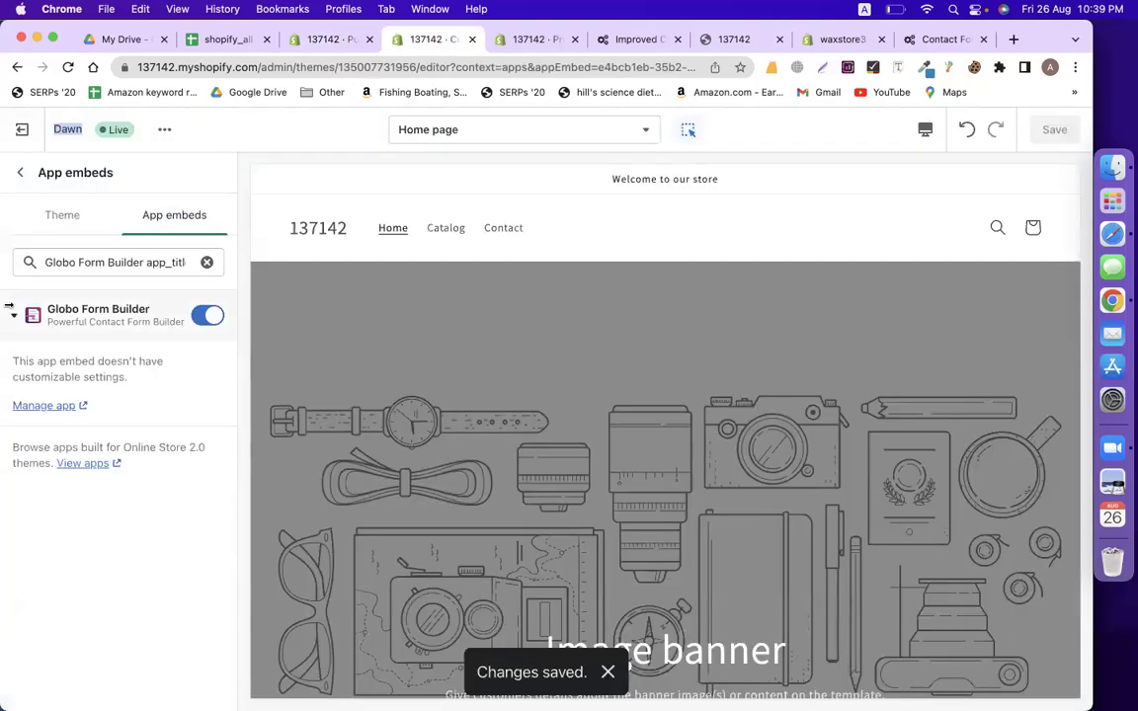
left_click(22, 129)
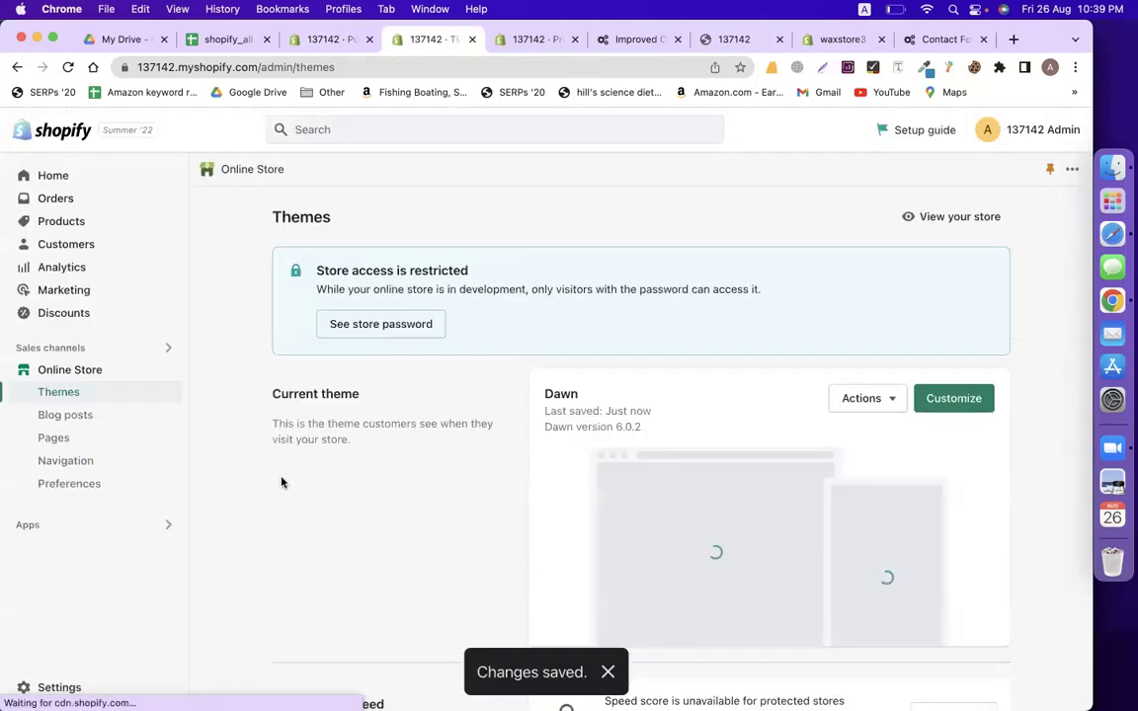
Delete the Contact page from the store's Pages list
left_click(83, 445)
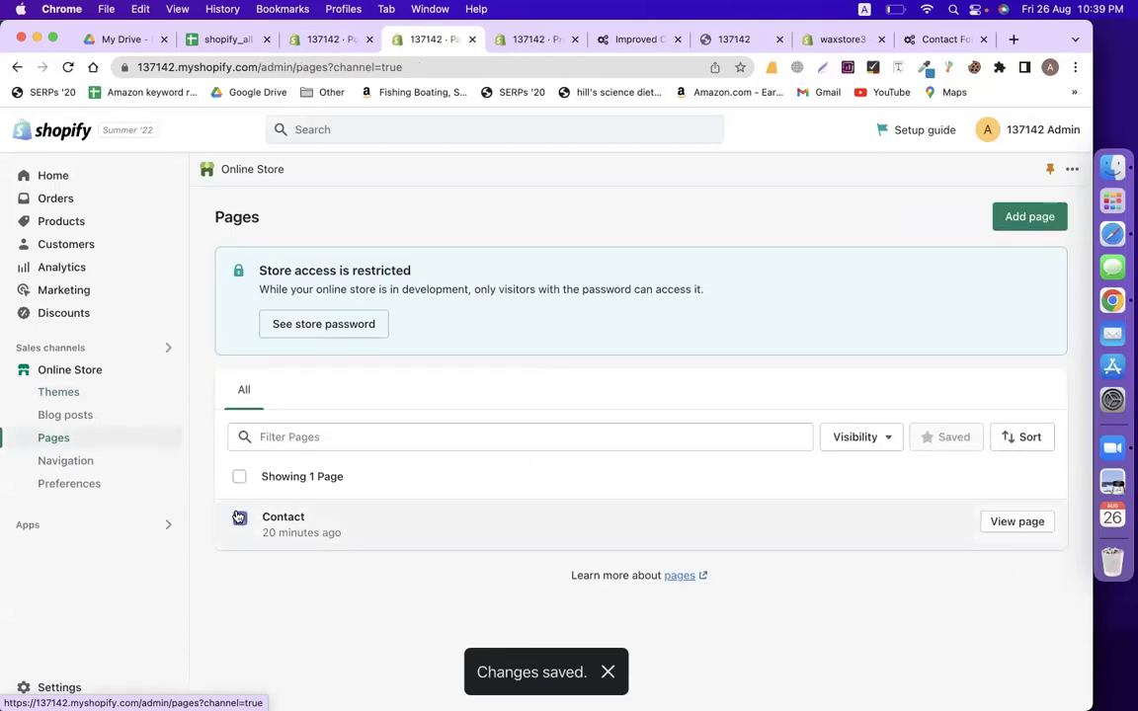
left_click(240, 518)
left_click(353, 476)
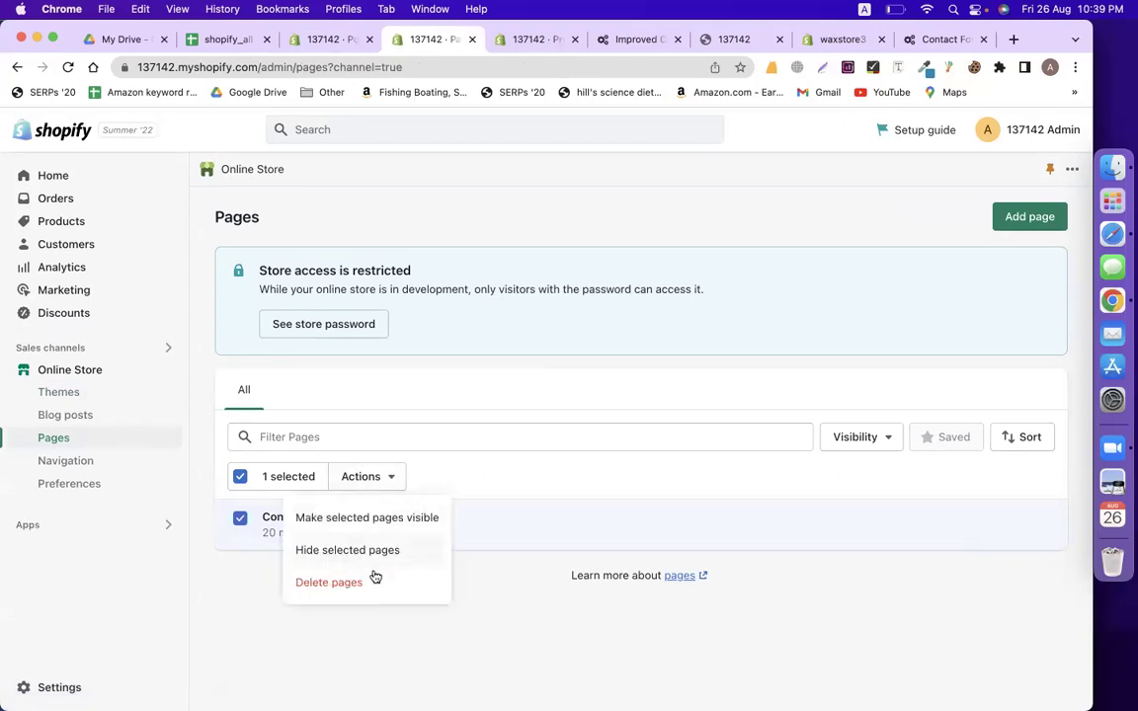
left_click(373, 580)
left_click(729, 461)
Create an 'Application form' page and paste the form's embed code into its HTML content
left_click(1017, 220)
left_click(459, 296)
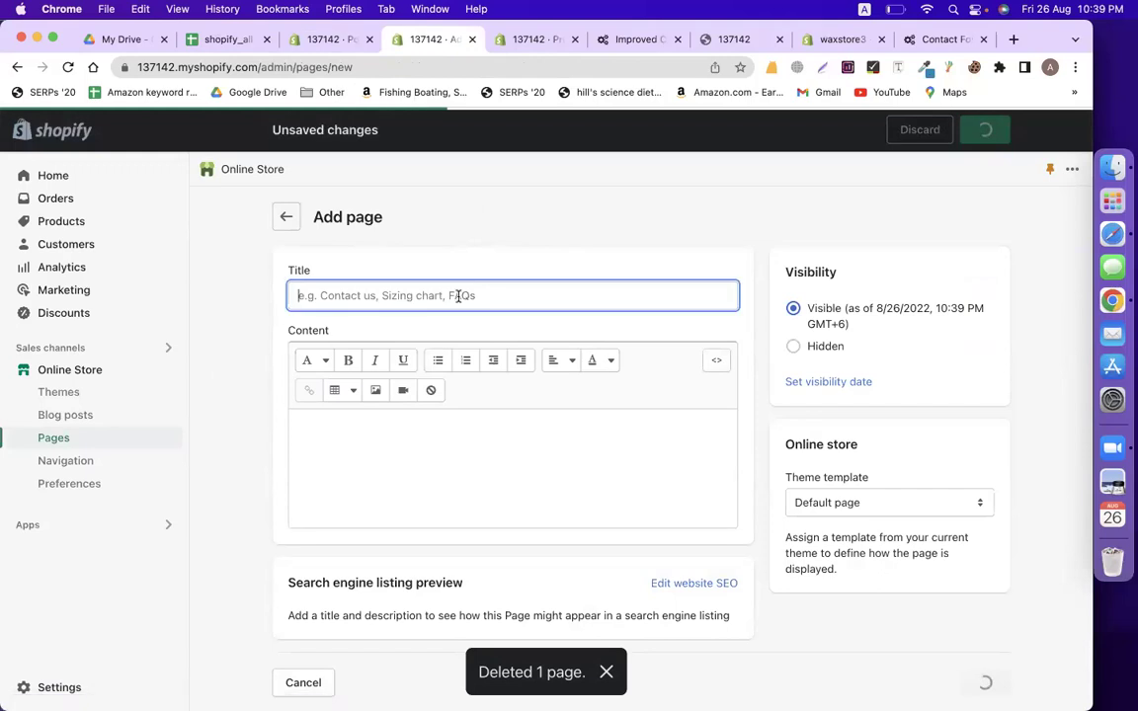
type("Appl")
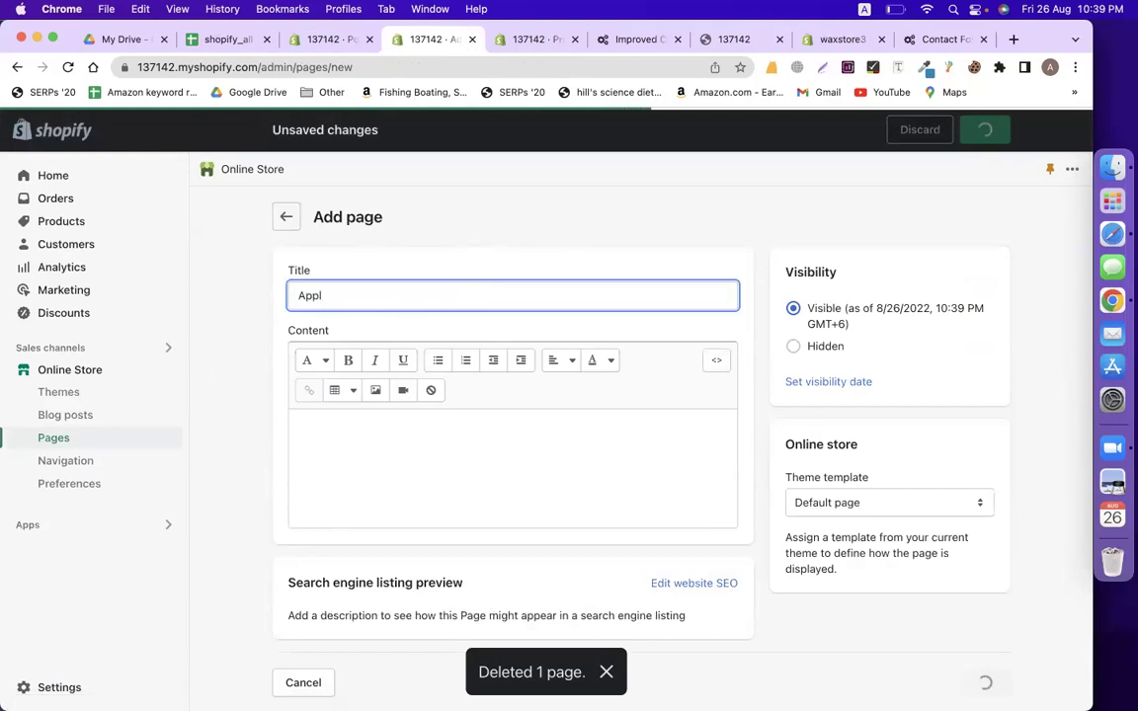
type("ication form")
left_click(541, 444)
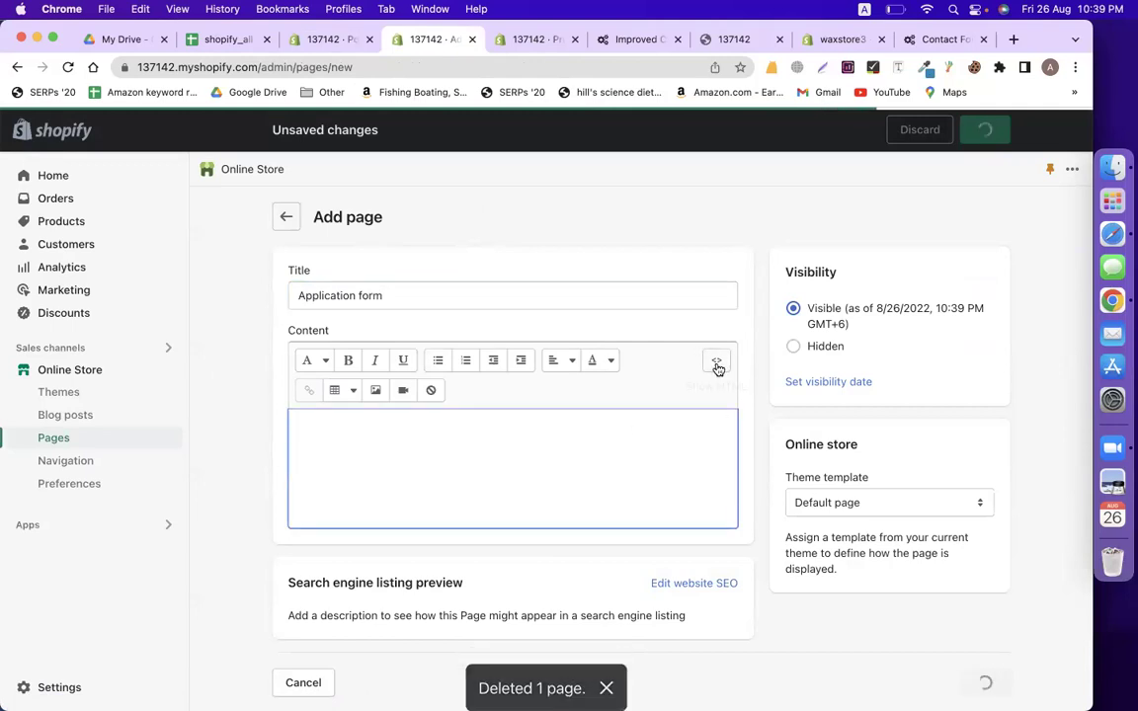
left_click(718, 361)
type("<div class=\"globo-formbuilder\" data-id=\"ZmFsc2U=\"></div>")
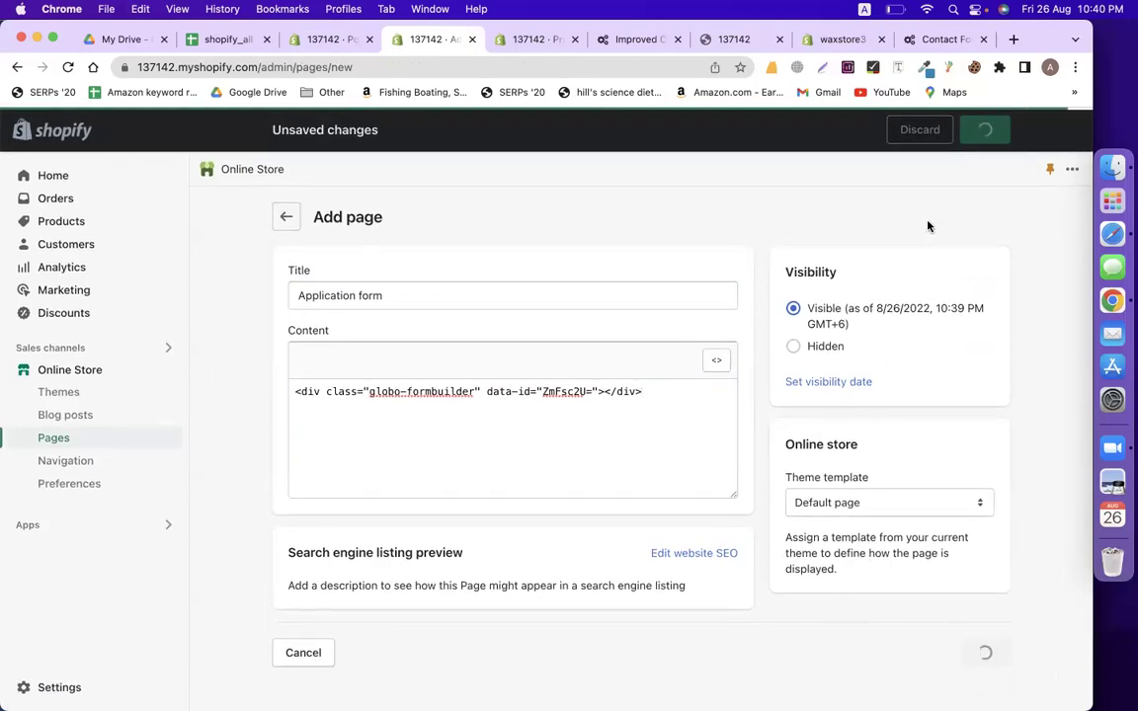
left_click(717, 369)
left_click(717, 371)
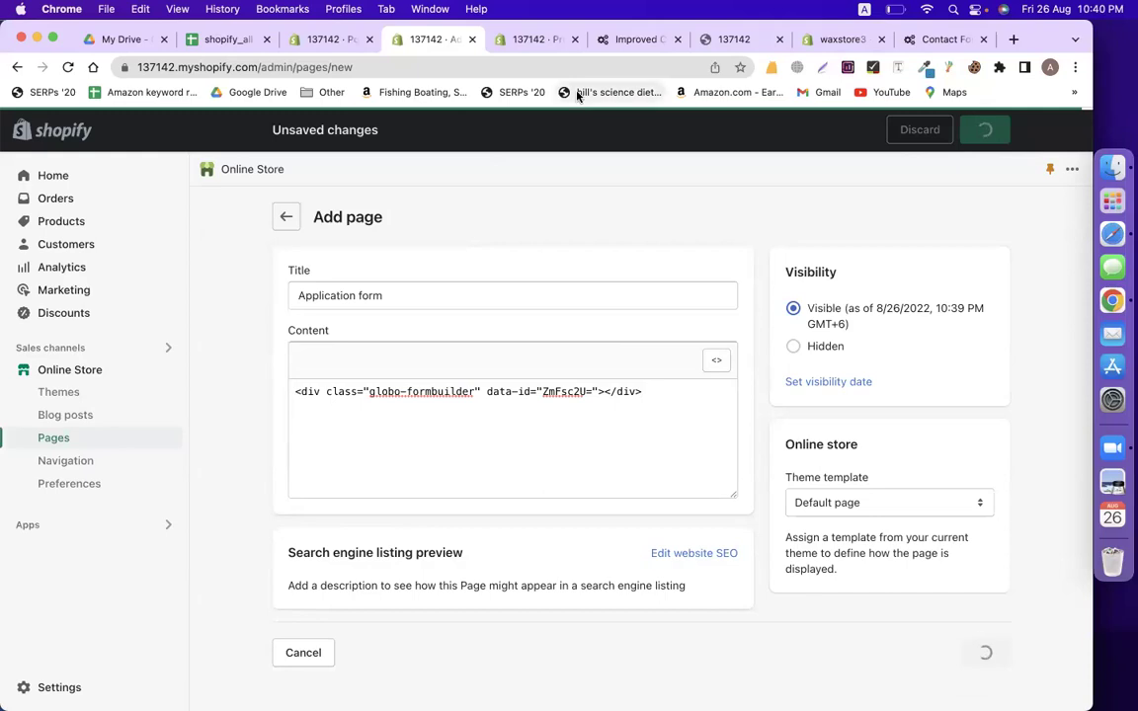
left_click(485, 38)
left_click(427, 42)
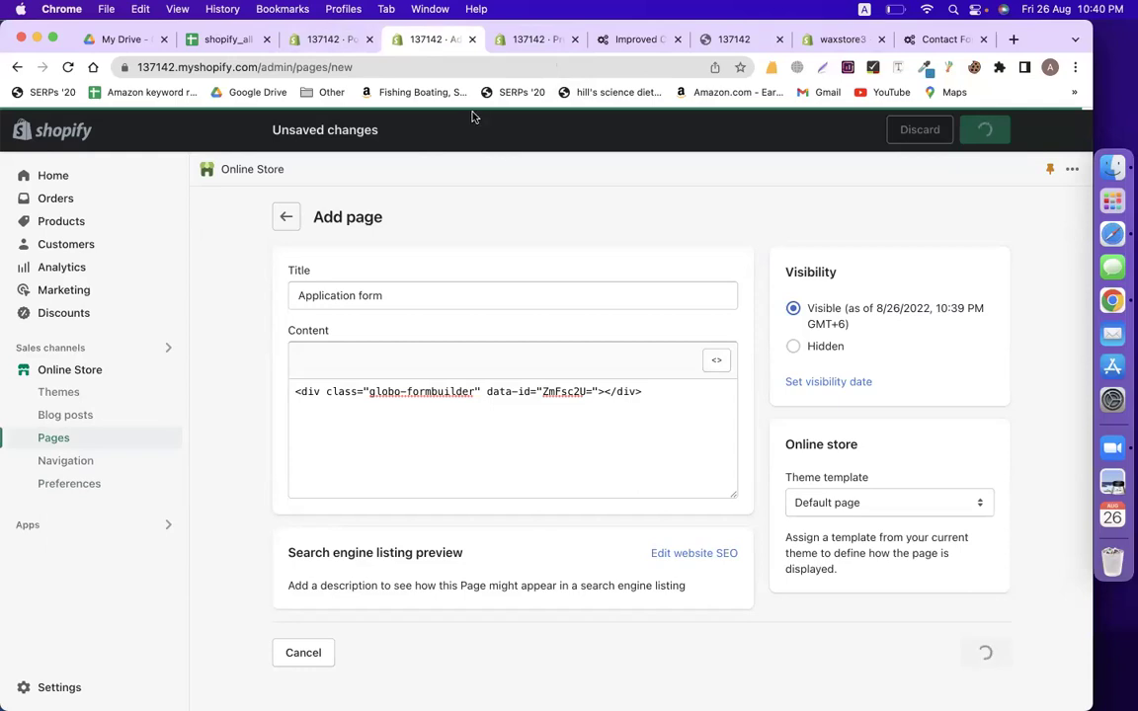
left_click(331, 39)
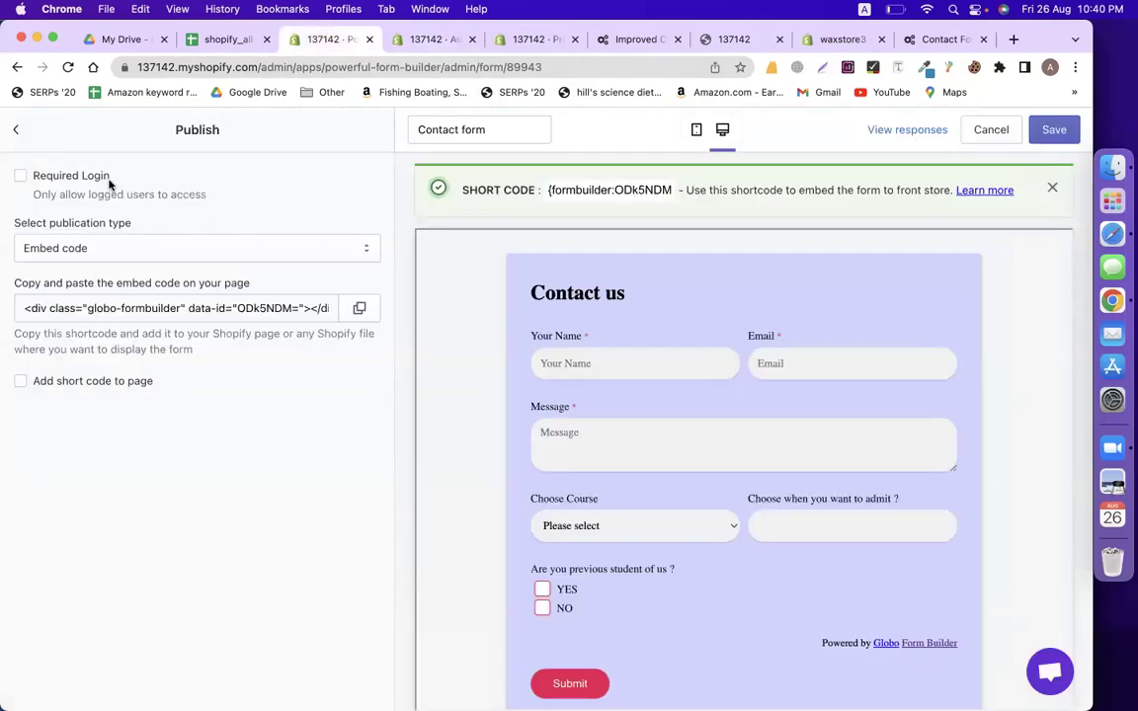
Save the Contact form, leave its publish panel and return to the Forms list
left_click(1046, 132)
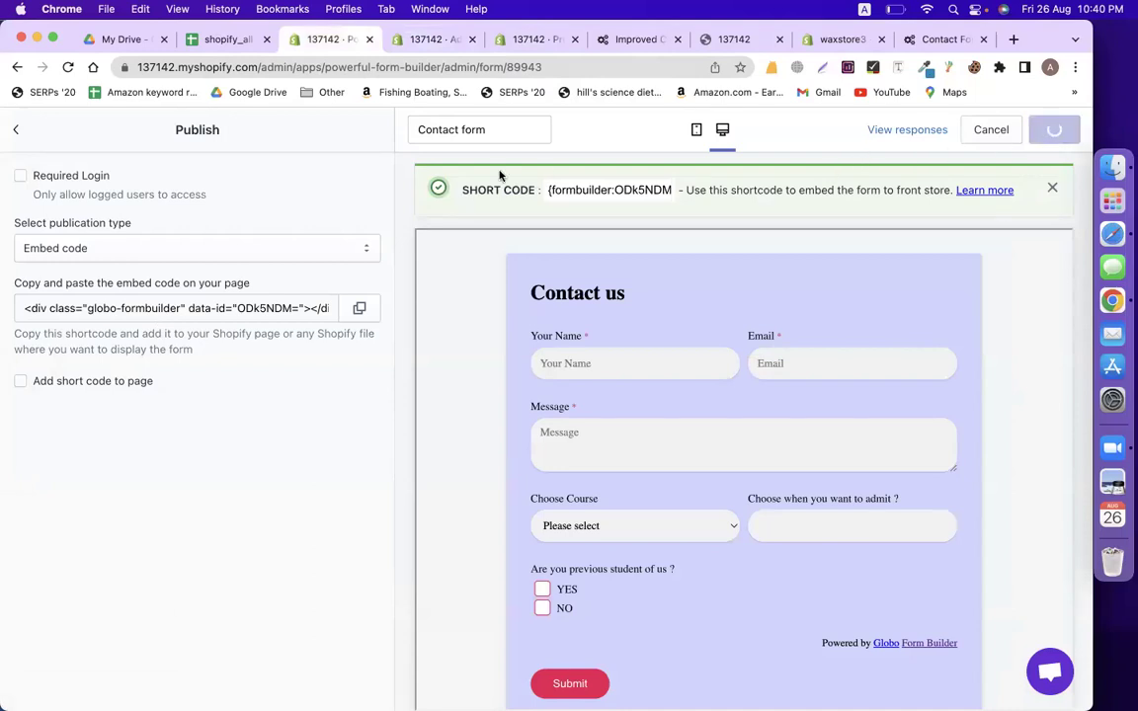
left_click(16, 131)
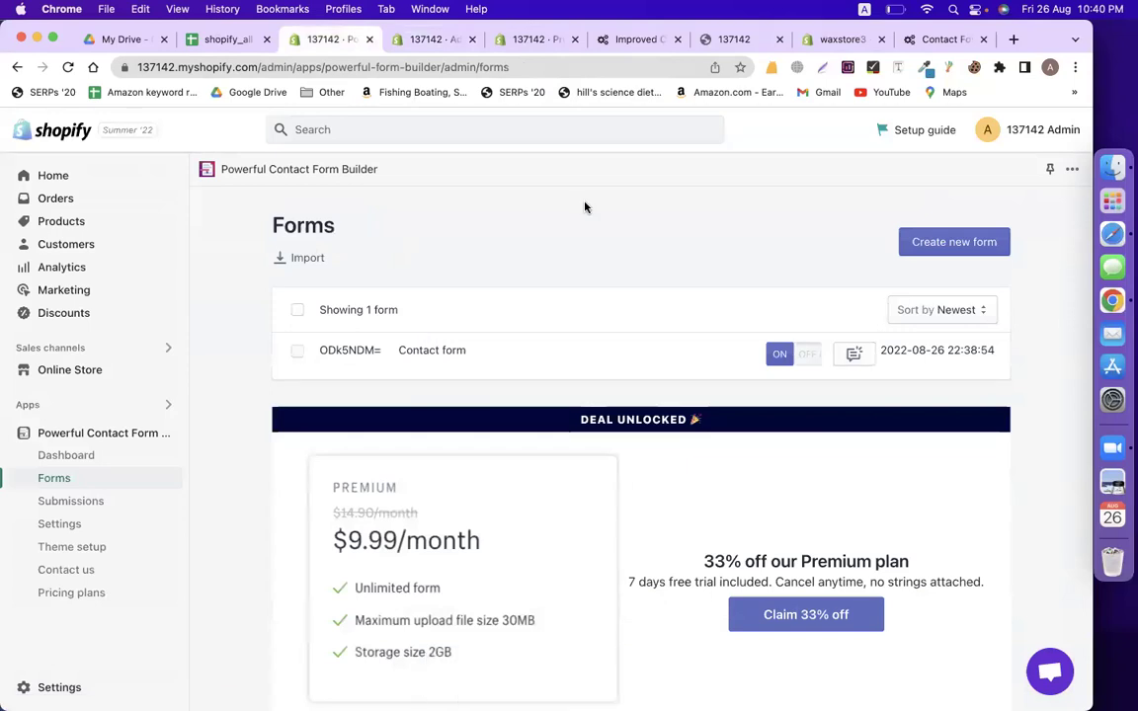
left_click(432, 42)
left_click(352, 41)
scroll(244, 449, "down", 3)
scroll(244, 449, "up", 3)
Create a new form from the Multi-step form template
left_click(956, 241)
left_click(413, 472)
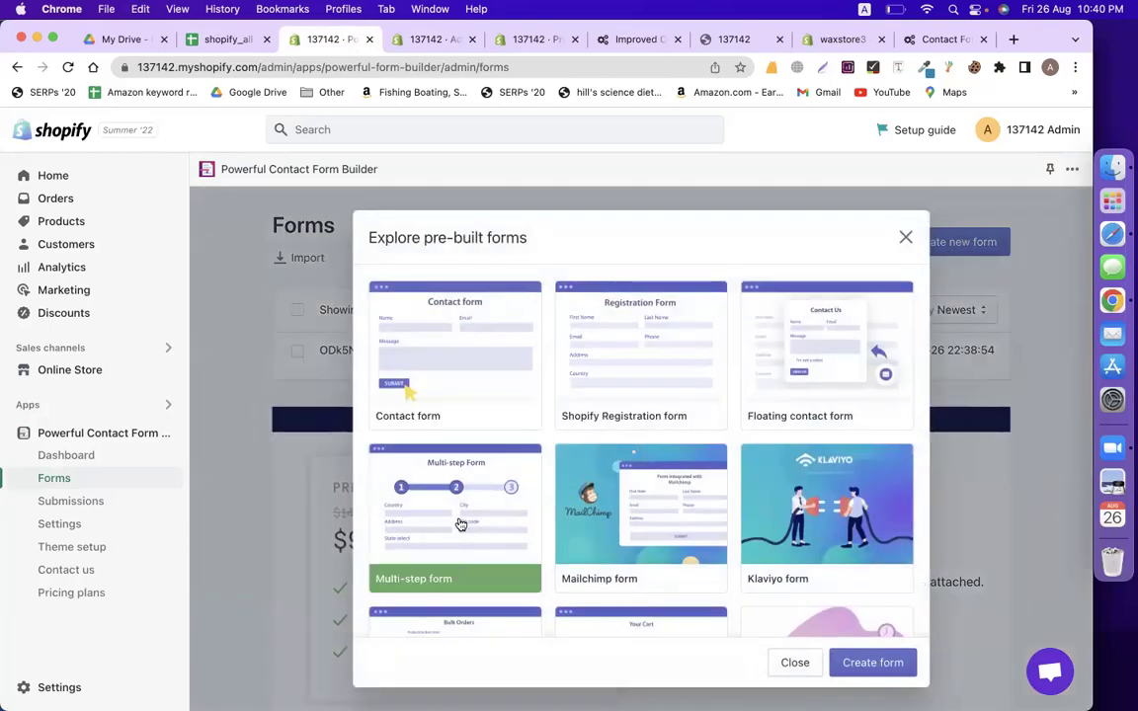
left_click(885, 661)
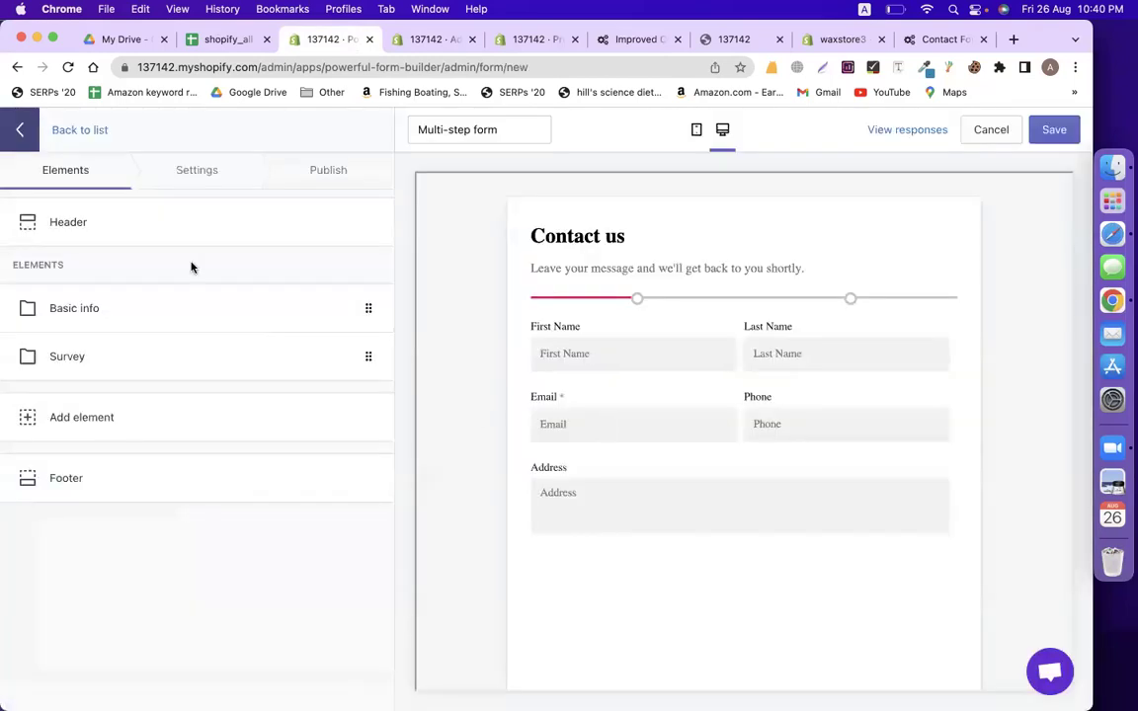
Test the preview by entering an email and advancing from Basic info to the Survey step
left_click(84, 314)
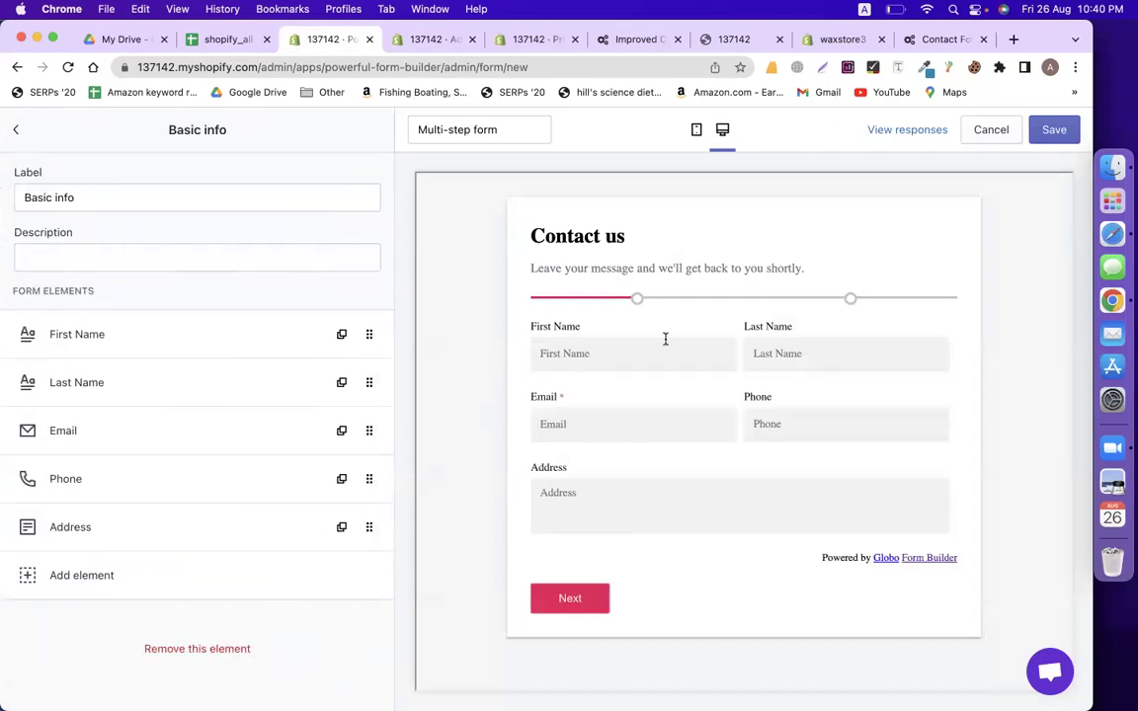
left_click(536, 589)
left_click(613, 431)
type("fdvd@hjbjk.com")
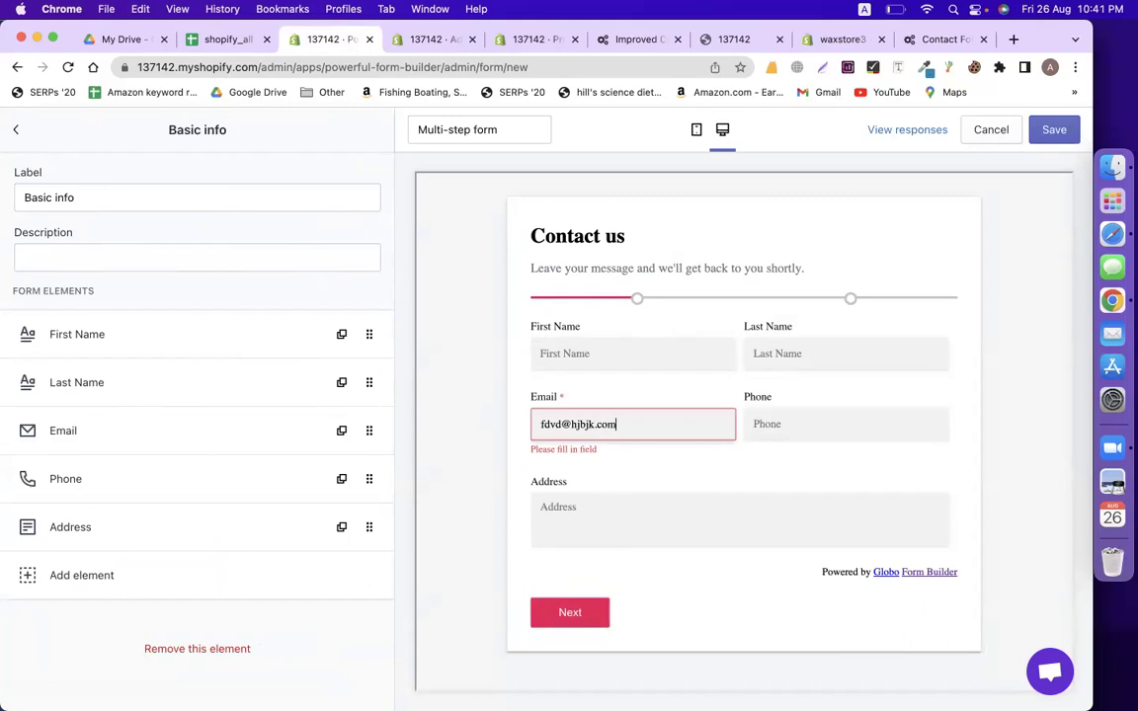
left_click(589, 612)
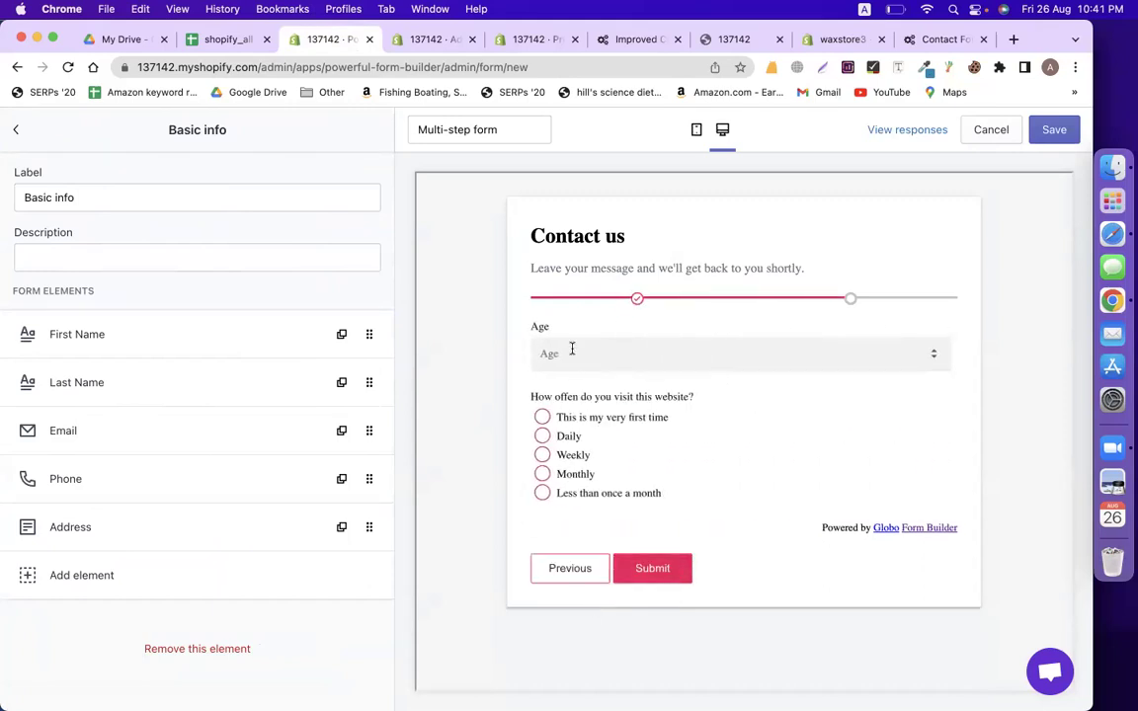
left_click(16, 129)
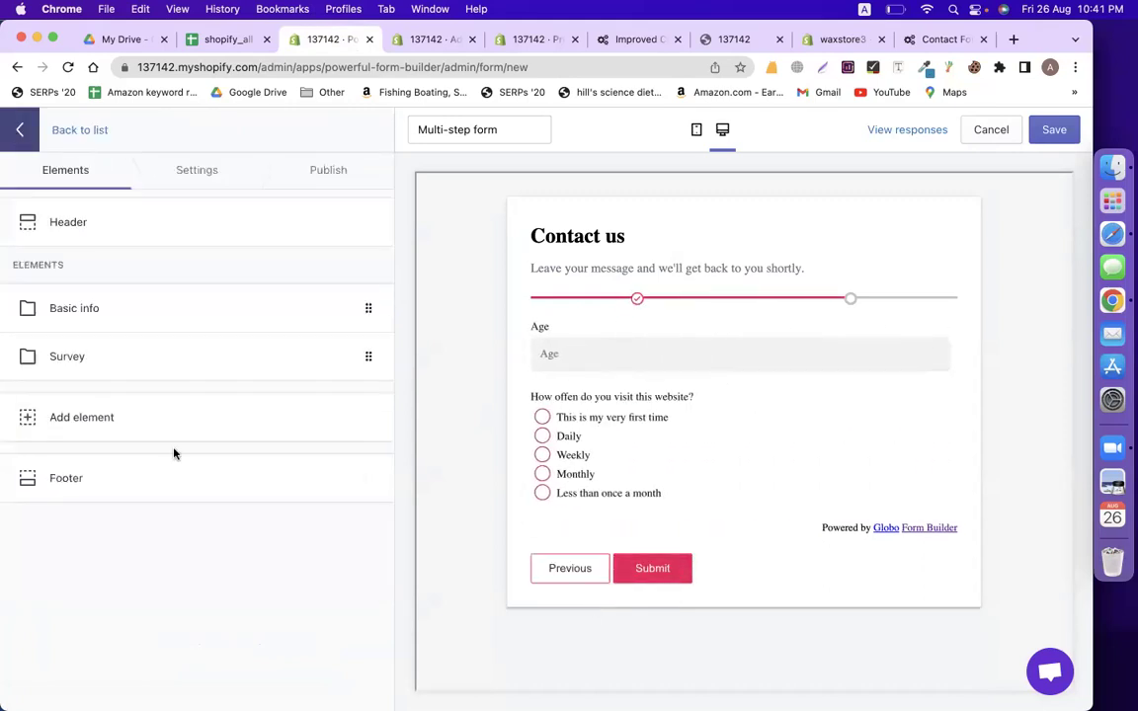
Return the preview to the first step and try its Last Name, Phone and Address fields
left_click(560, 561)
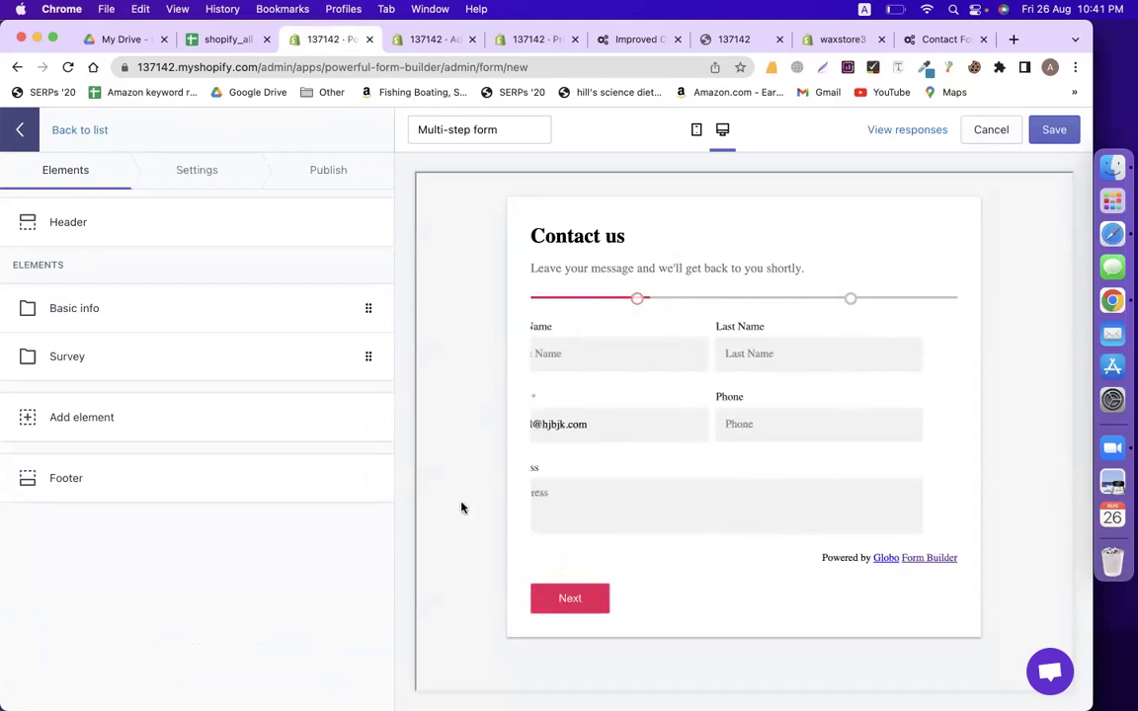
left_click(217, 306)
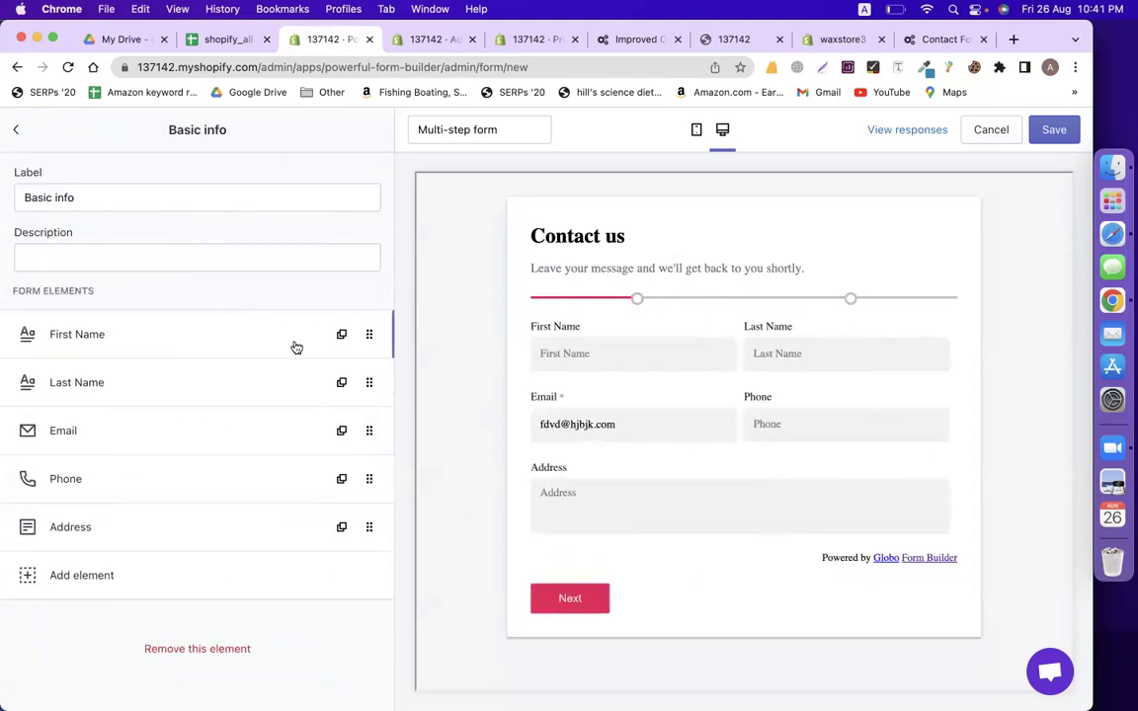
left_click(773, 355)
left_click(752, 424)
left_click(666, 491)
Rename the Basic info step's label to 'Student Information'
double_click(113, 196)
triple_click(113, 196)
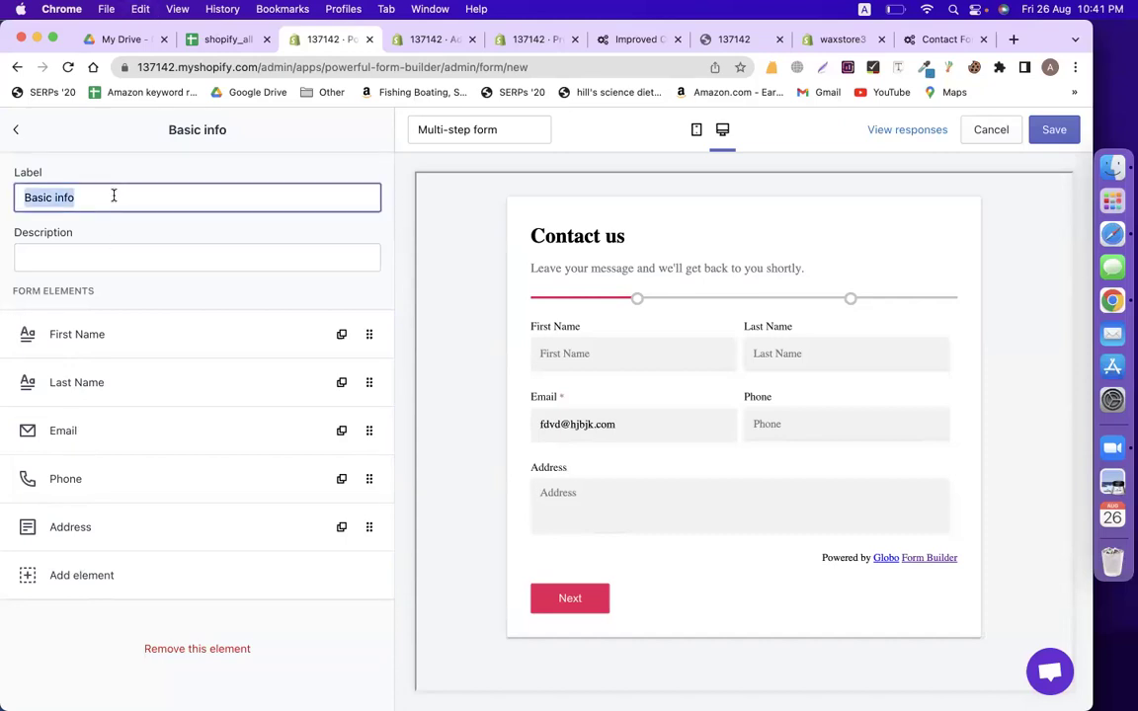
type("Student I")
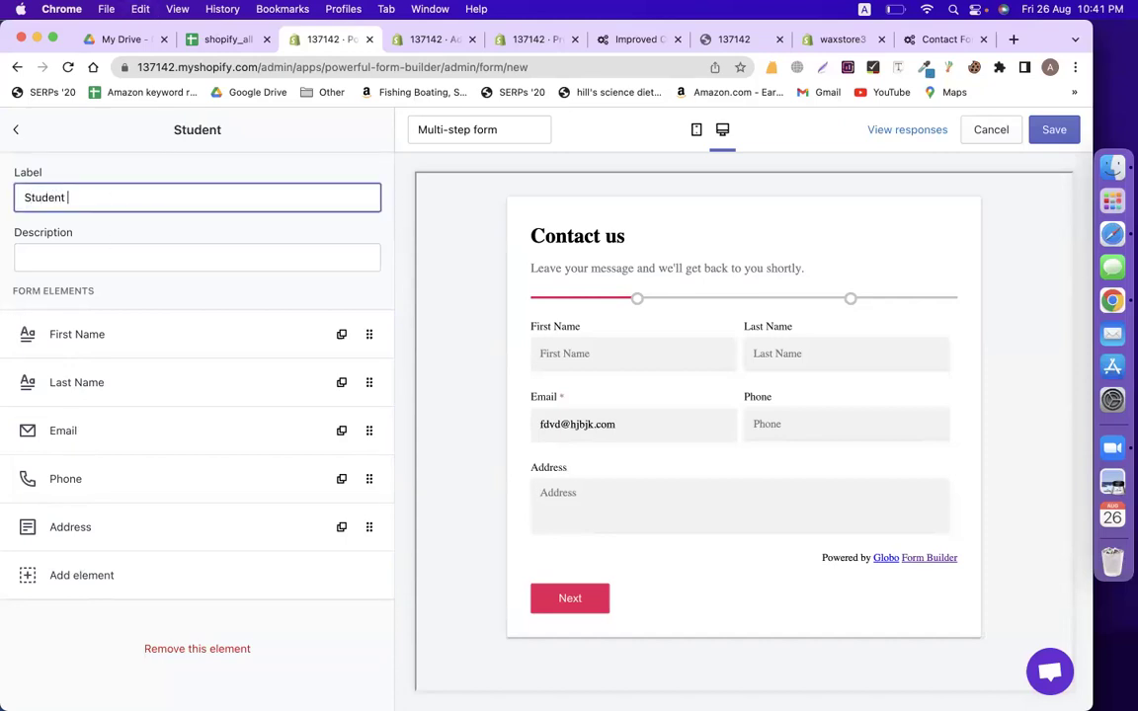
type("nformation")
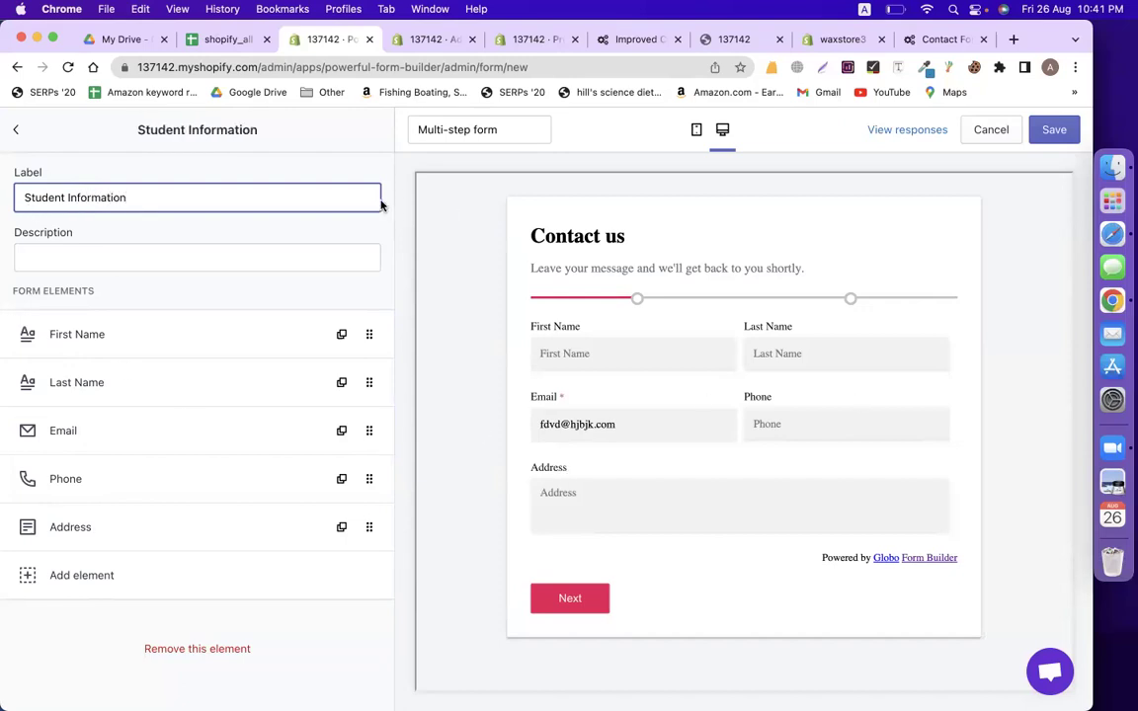
left_click(16, 130)
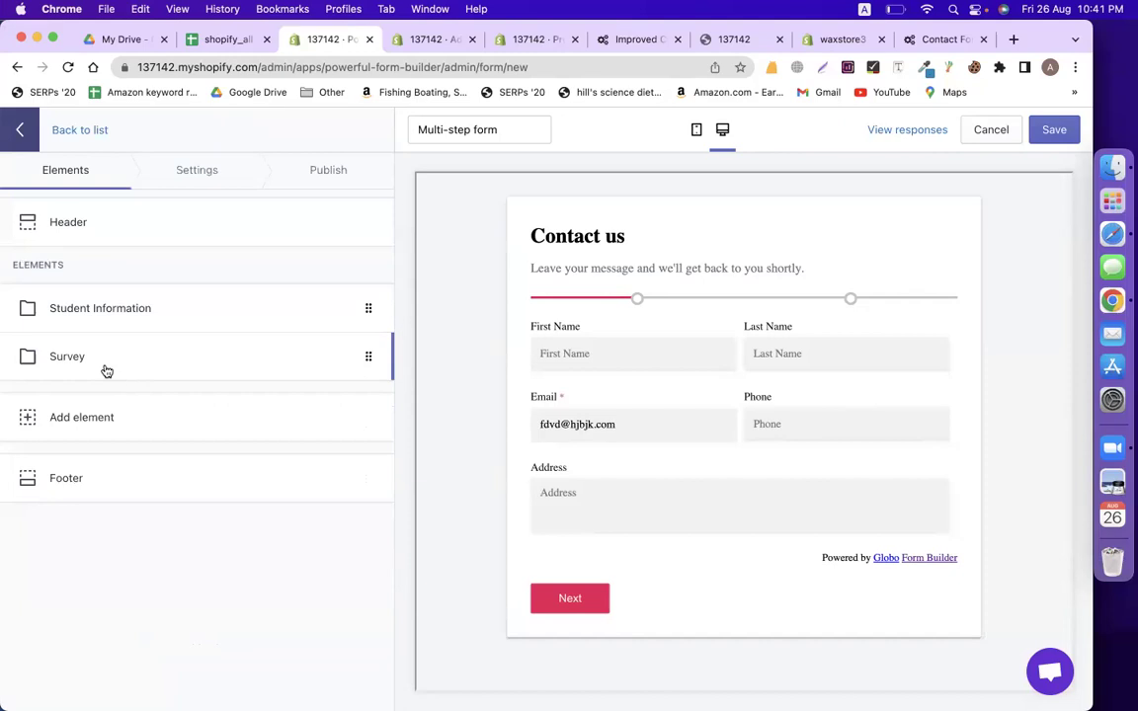
left_click(106, 371)
Remove the visit-frequency question and the Age field from the Survey step
left_click(108, 202)
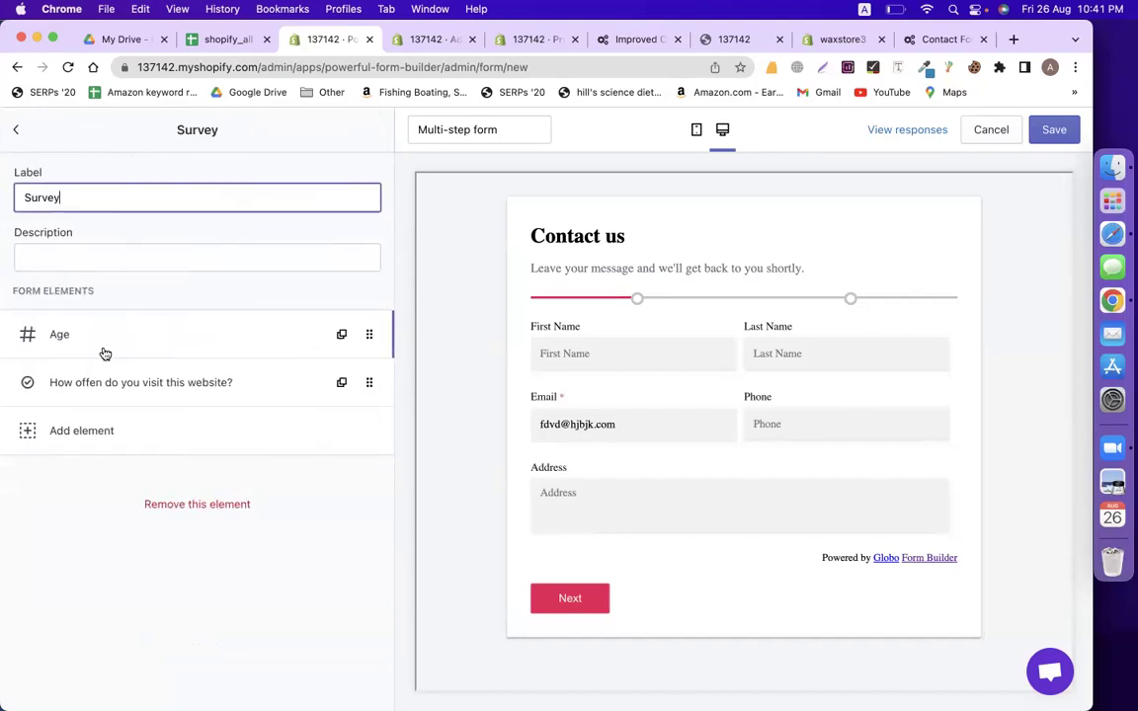
left_click(212, 386)
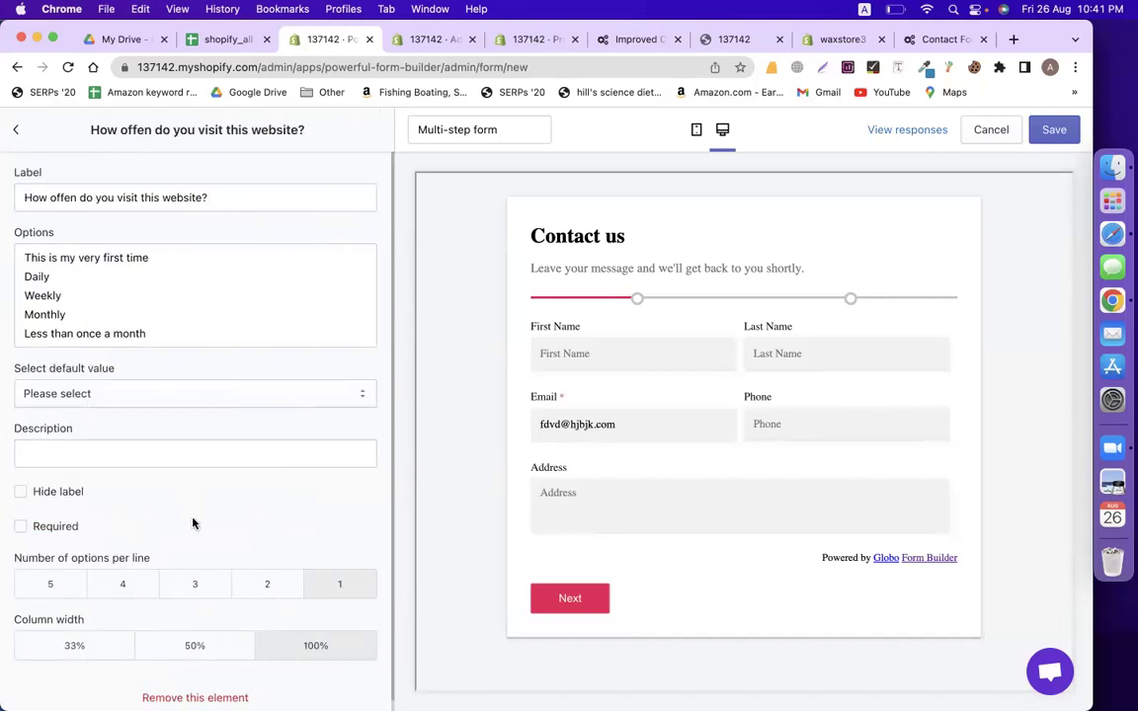
scroll(192, 523, "down", 1)
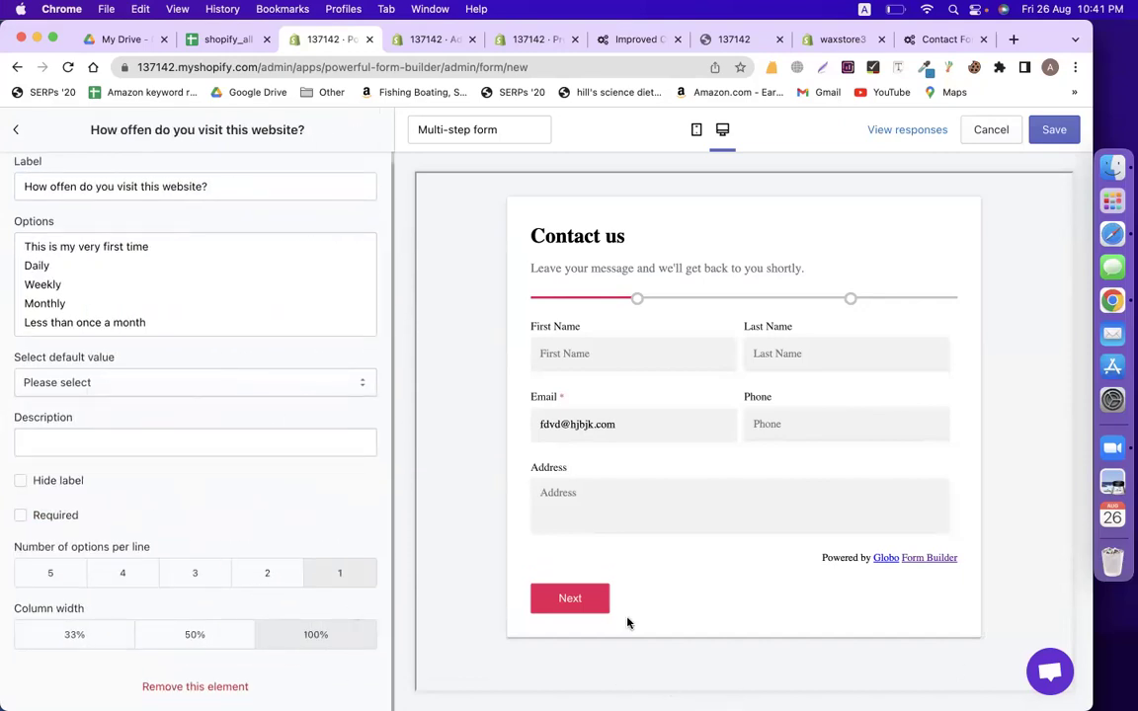
left_click(237, 688)
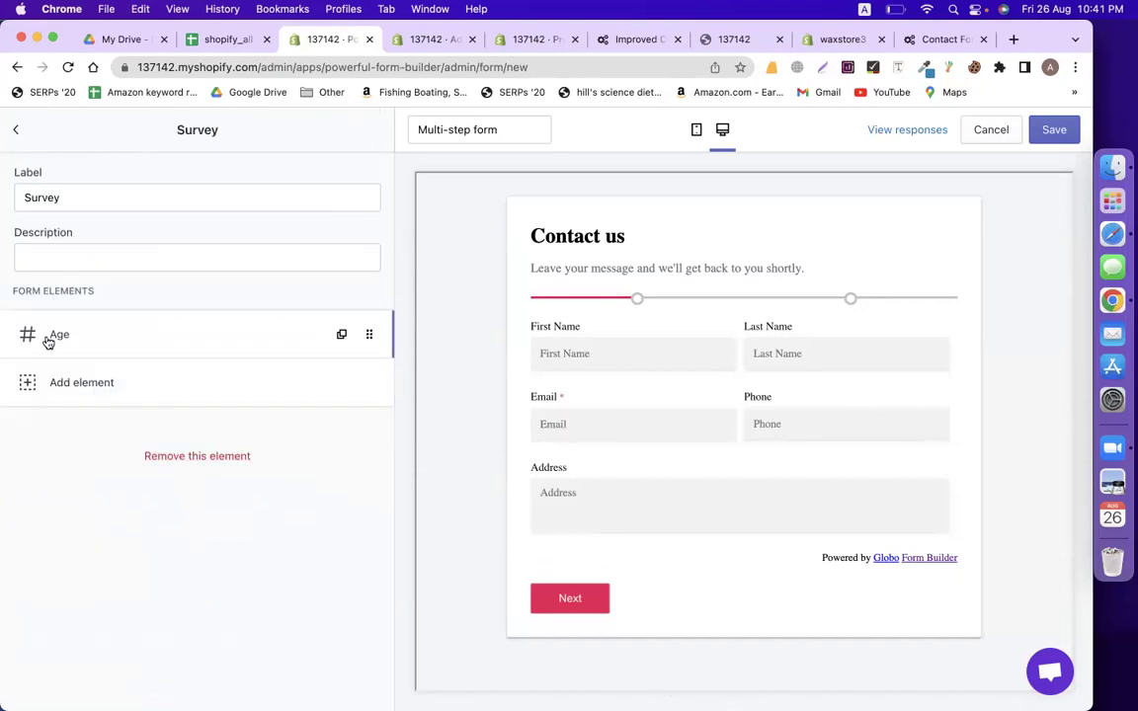
left_click(247, 336)
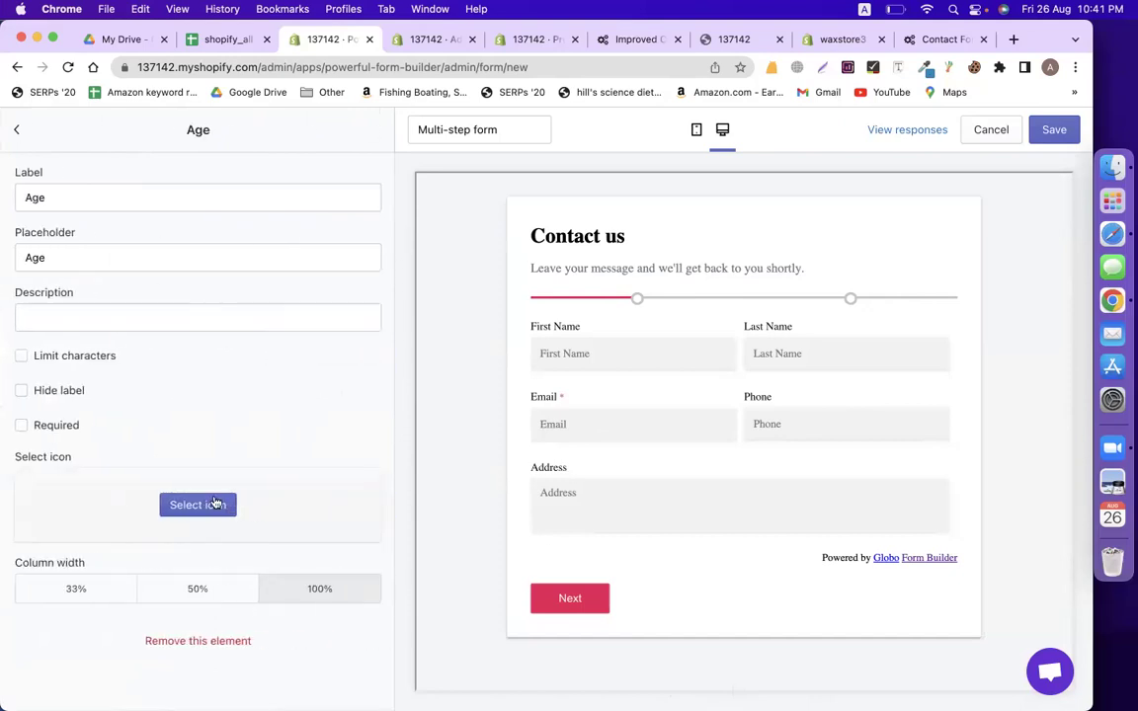
left_click(209, 643)
Add a Text field labelled 'Batch No' to the Survey step
left_click(101, 336)
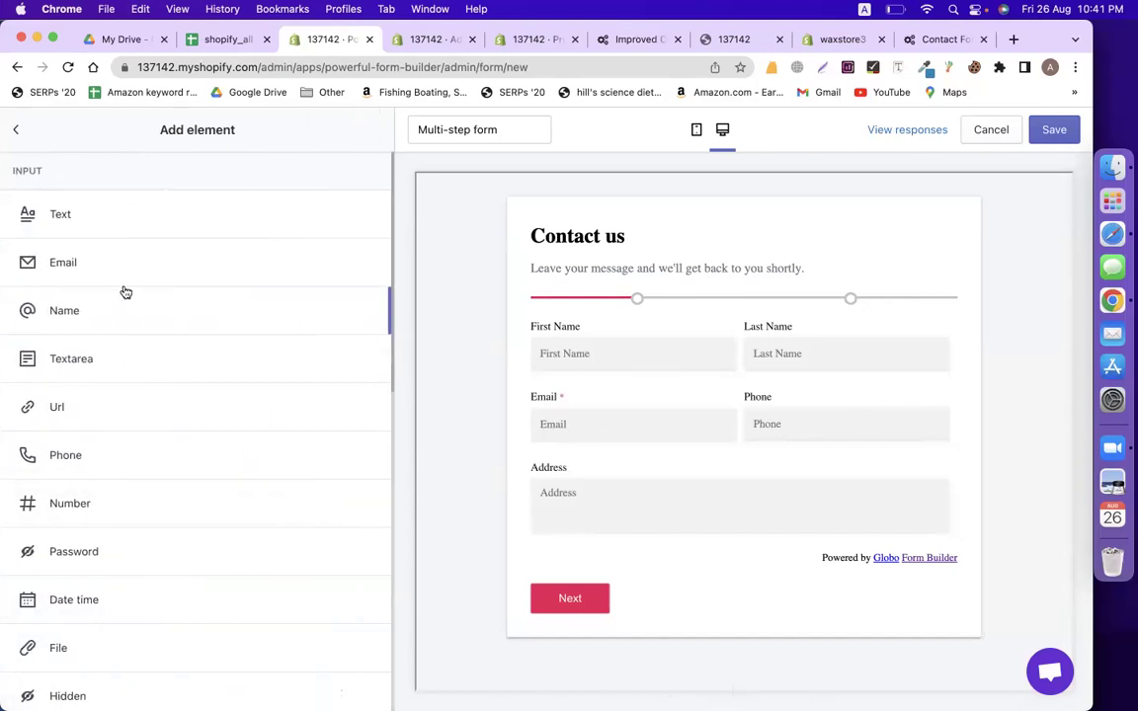
scroll(155, 512, "down", 3)
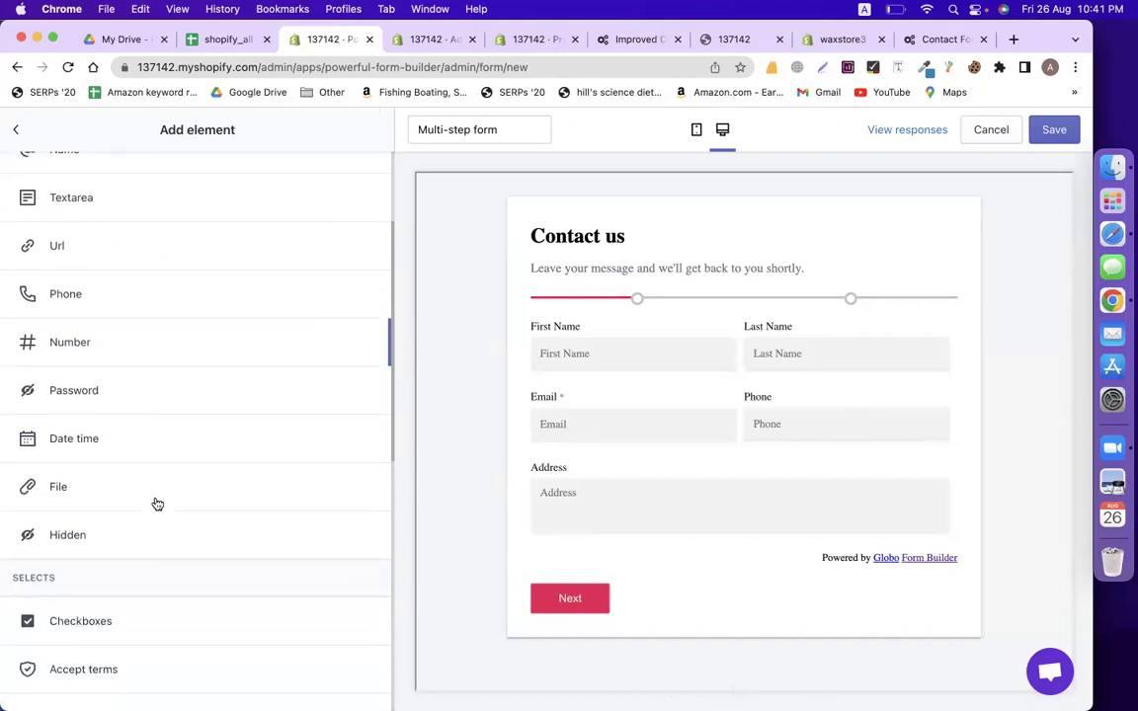
scroll(155, 484, "up", 3)
left_click(79, 227)
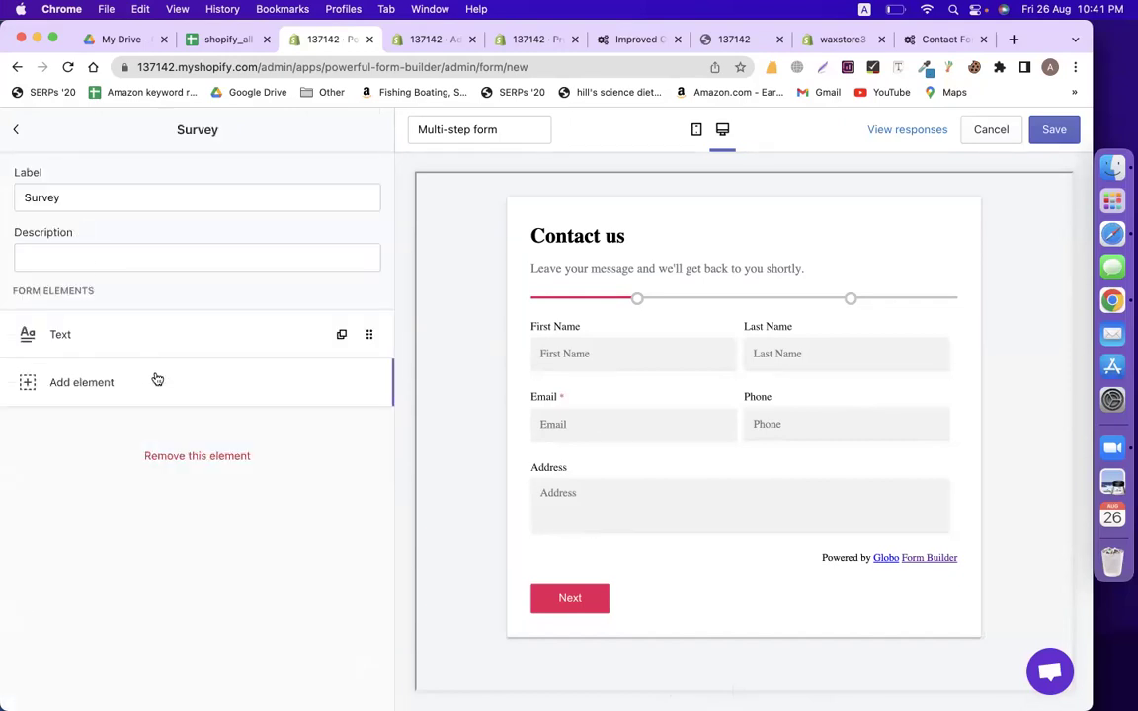
left_click(125, 341)
double_click(163, 196)
type("Batch No")
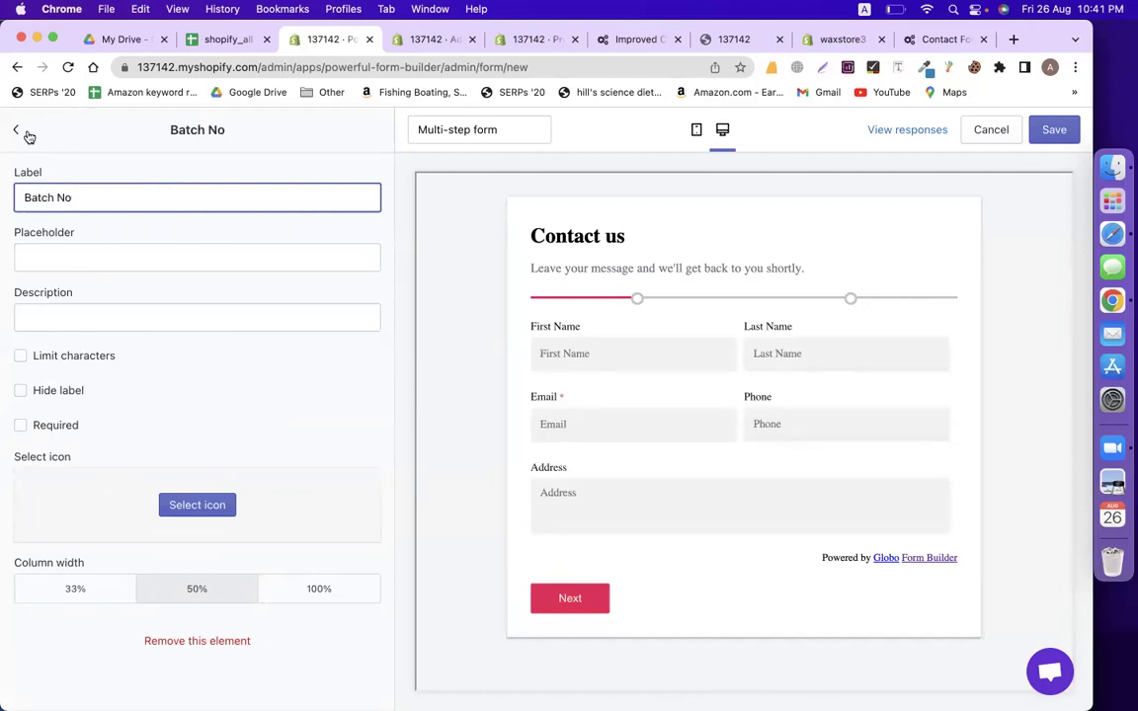
left_click(28, 136)
Add a Dropdown element to the Survey step
left_click(150, 378)
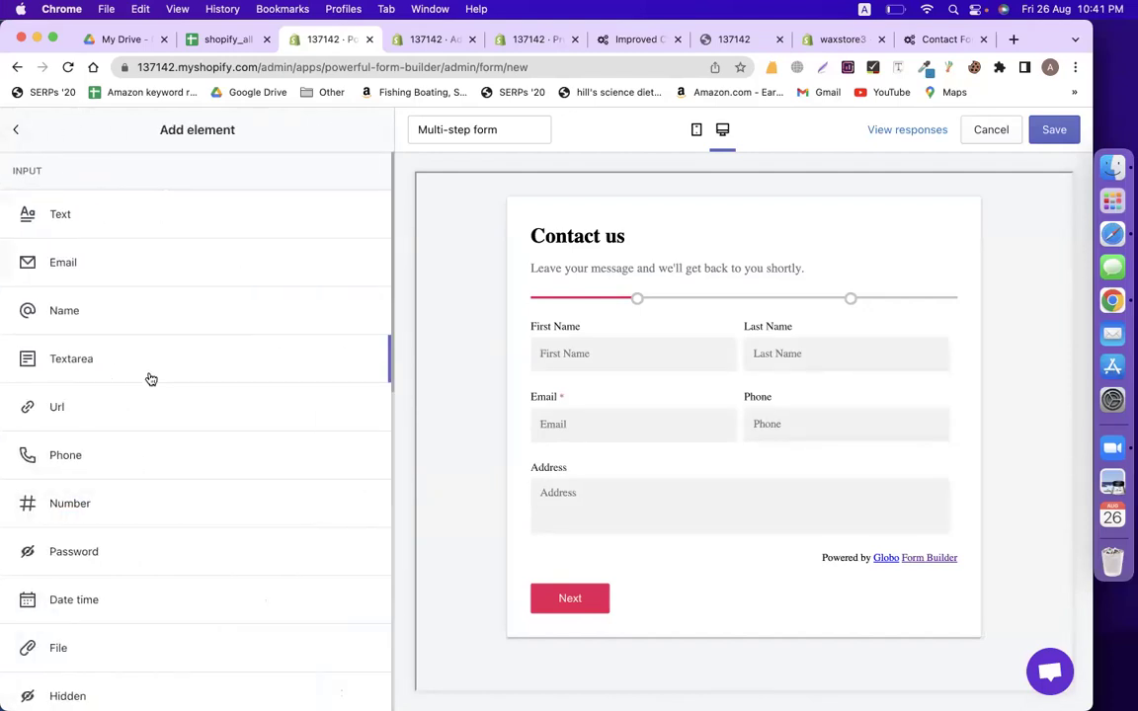
scroll(152, 551, "down", 4)
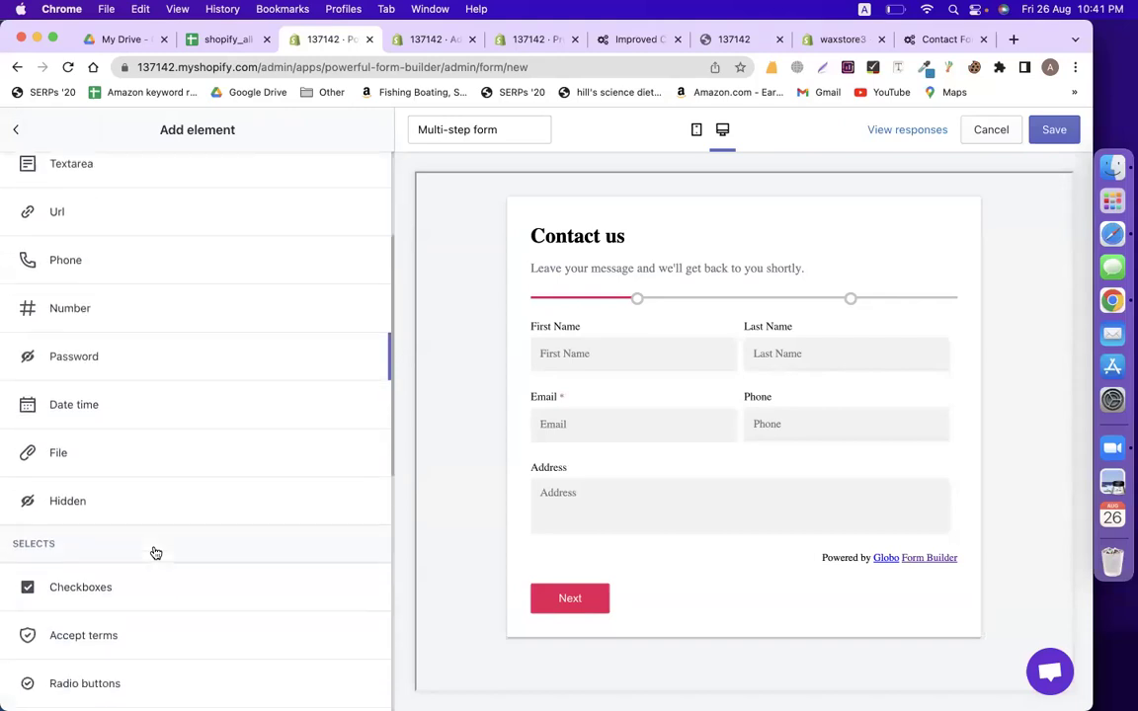
scroll(148, 659, "down", 3)
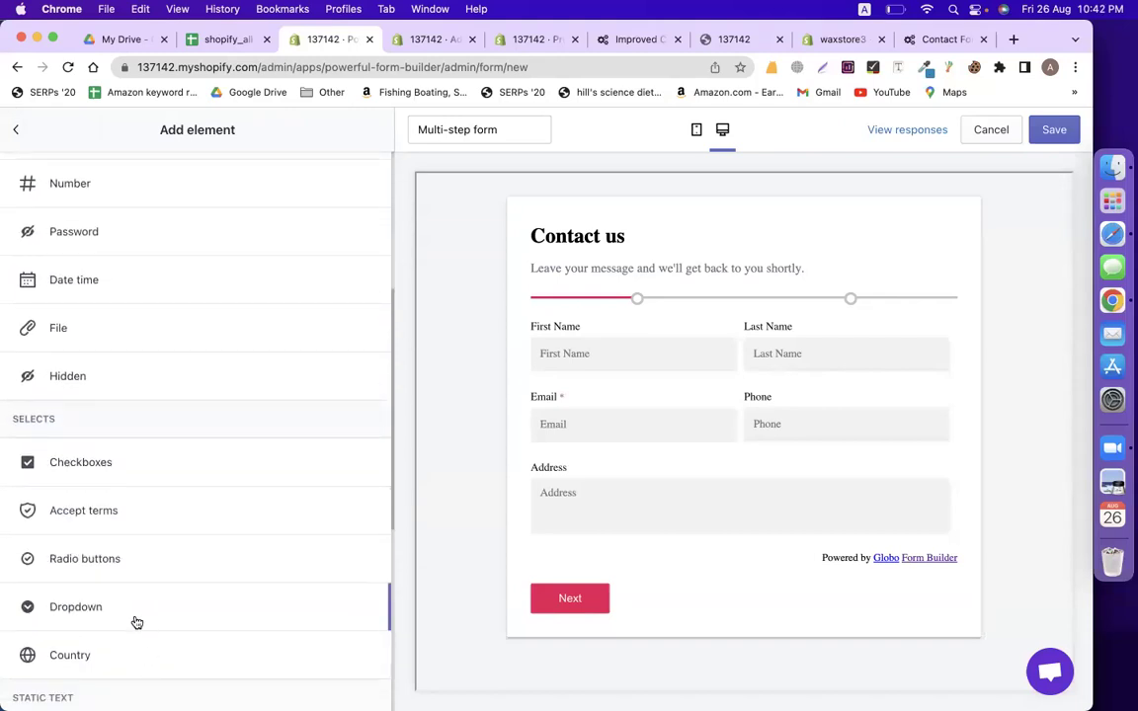
left_click(134, 618)
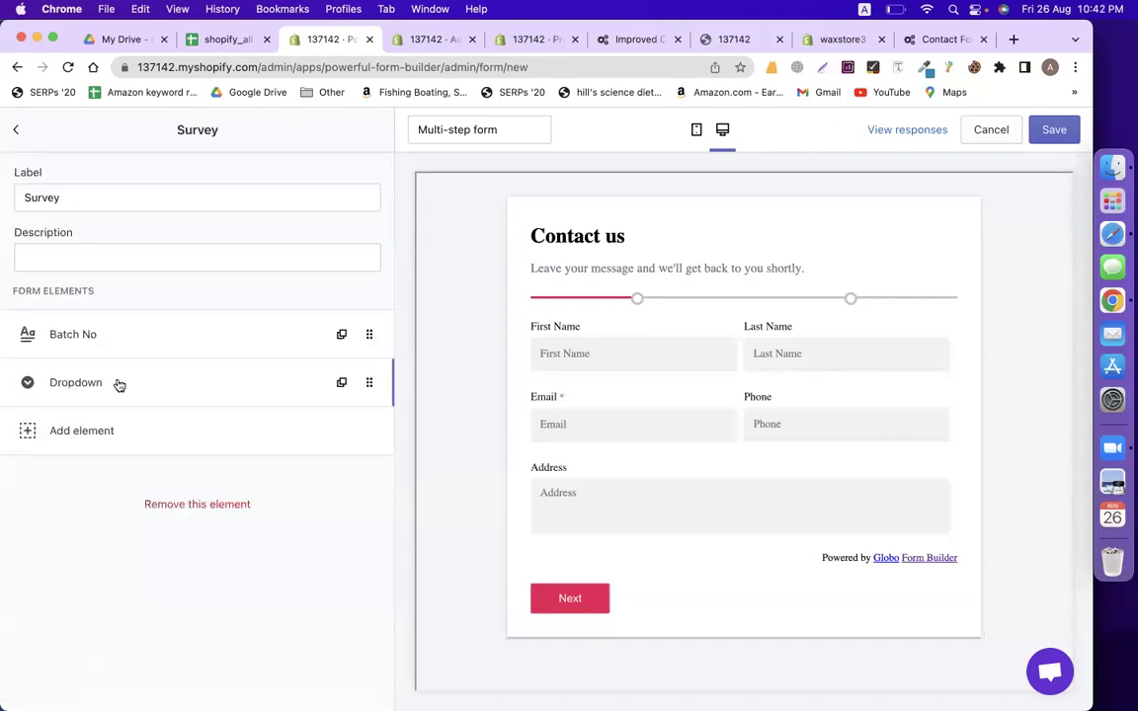
Label the dropdown 'How many of you will come?' and replace its options, starting with 'Only Mfe'
left_click(118, 384)
double_click(105, 196)
type("How many of you will come?")
left_click(100, 326)
key("super+a")
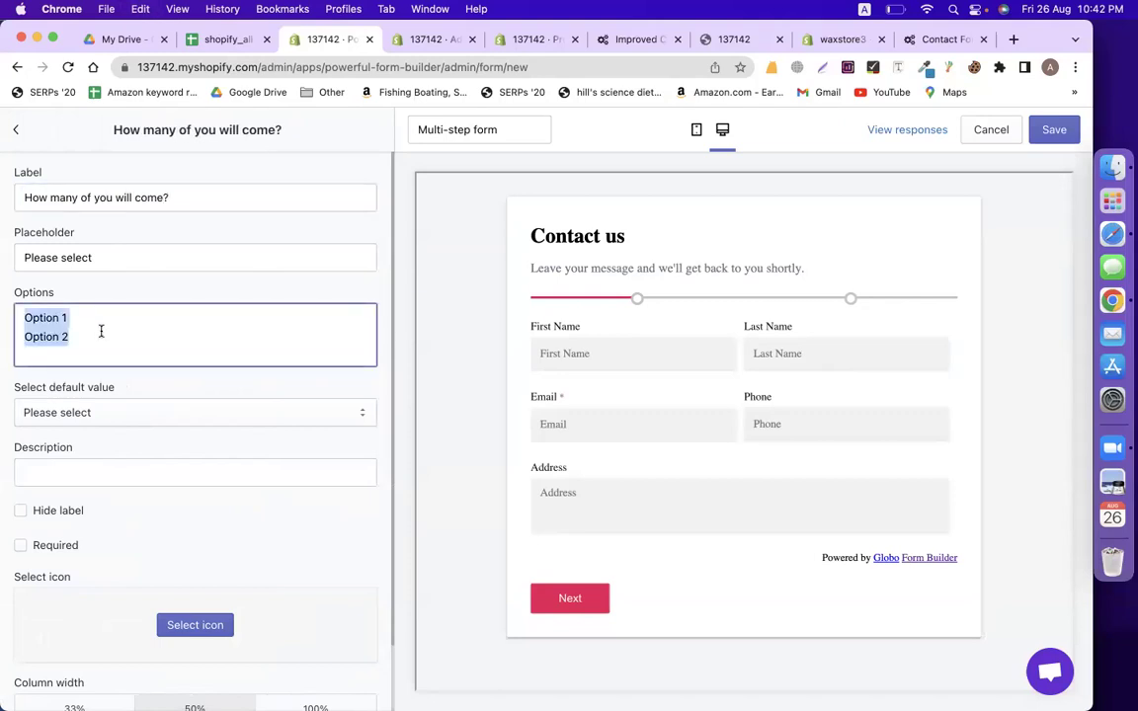
type("Only Me")
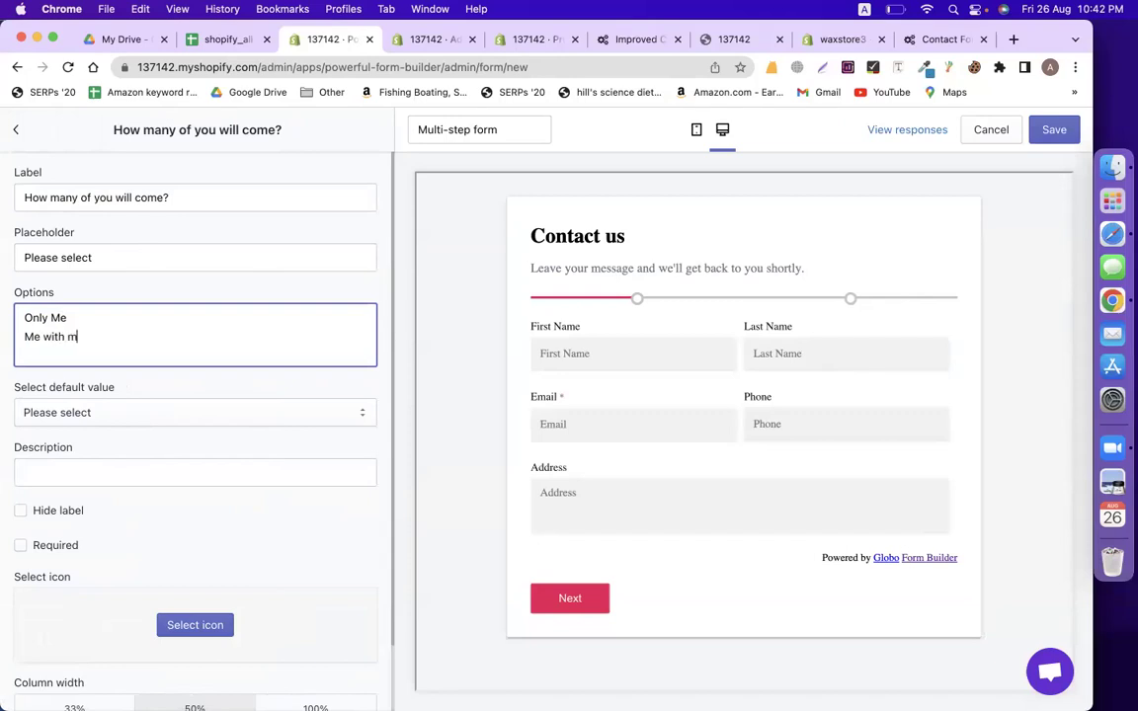
type("fe")
key("Return")
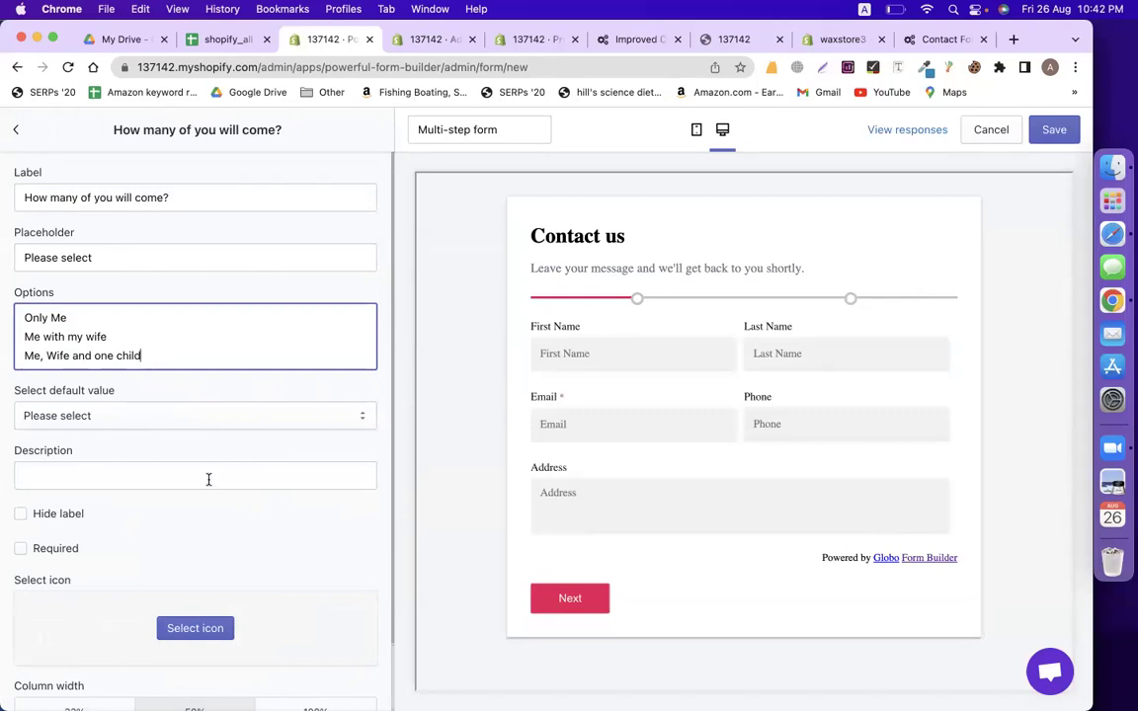
Check the attendance choices in the preview and complete the 'Me with my wife/husband' option
left_click(567, 423)
type("reg@jhg.com")
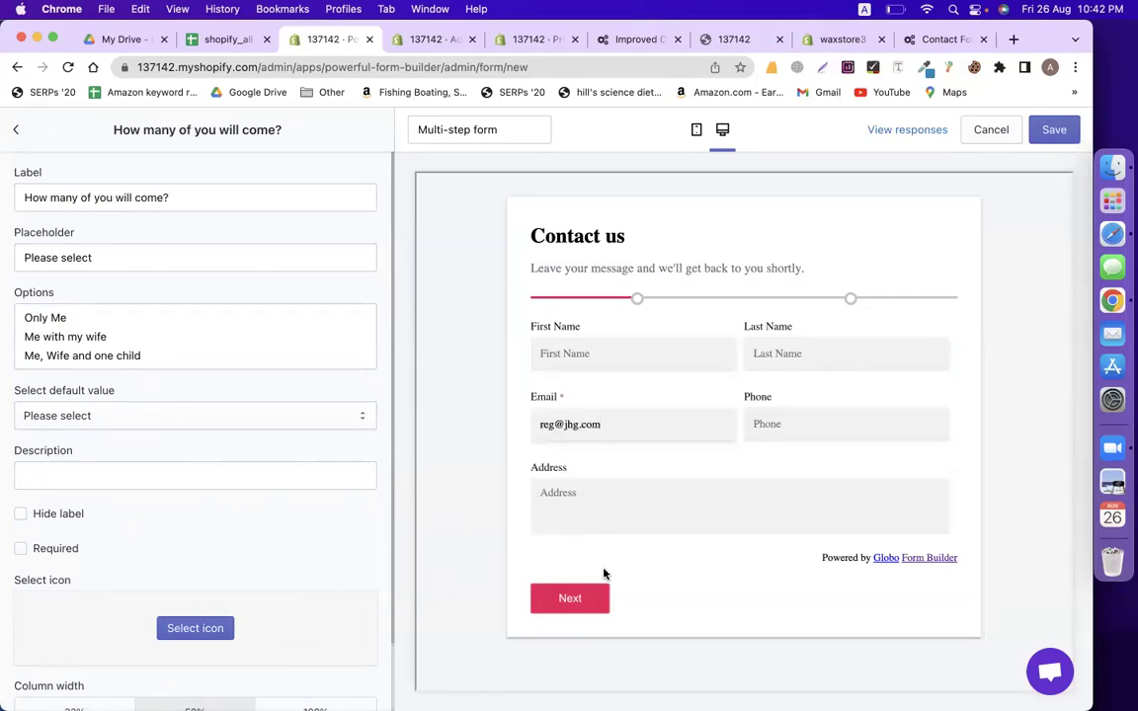
left_click(582, 597)
left_click(789, 357)
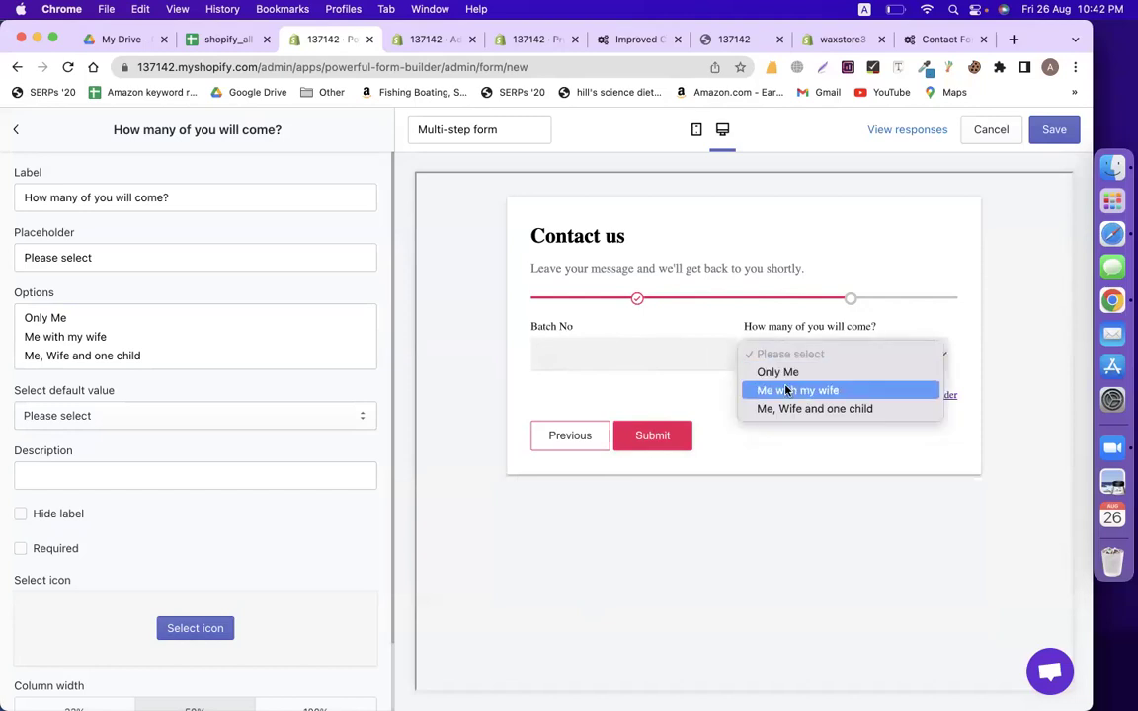
left_click(112, 339)
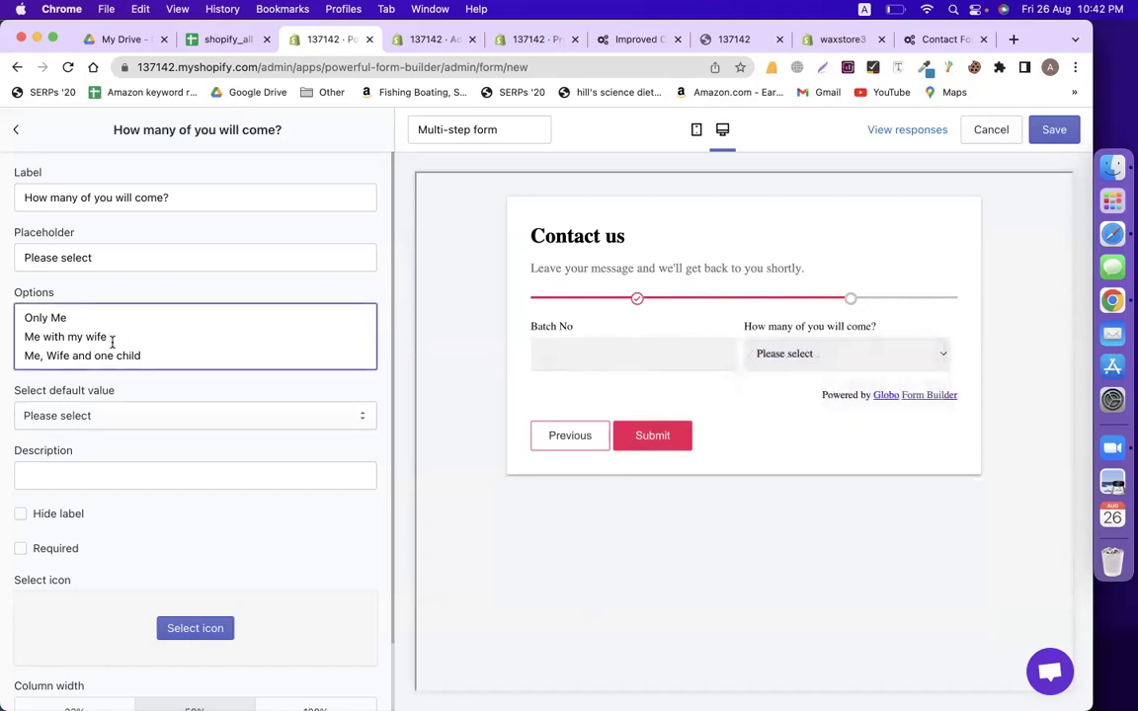
type("/husband")
key("BackSpace")
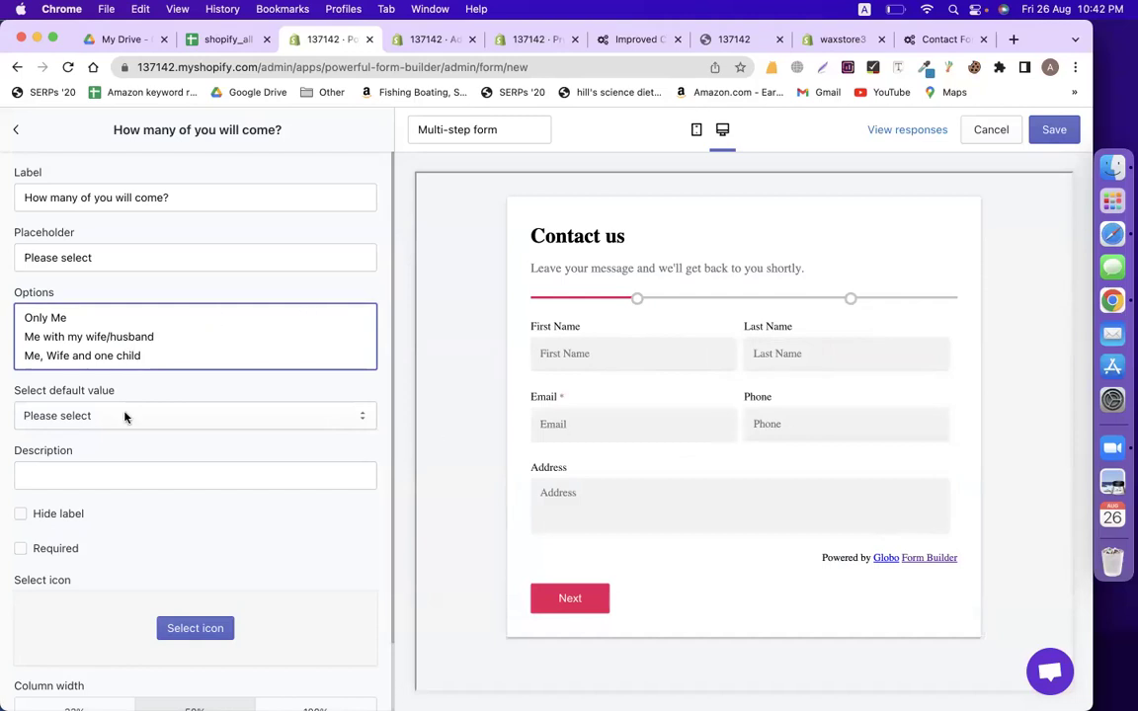
left_click(15, 130)
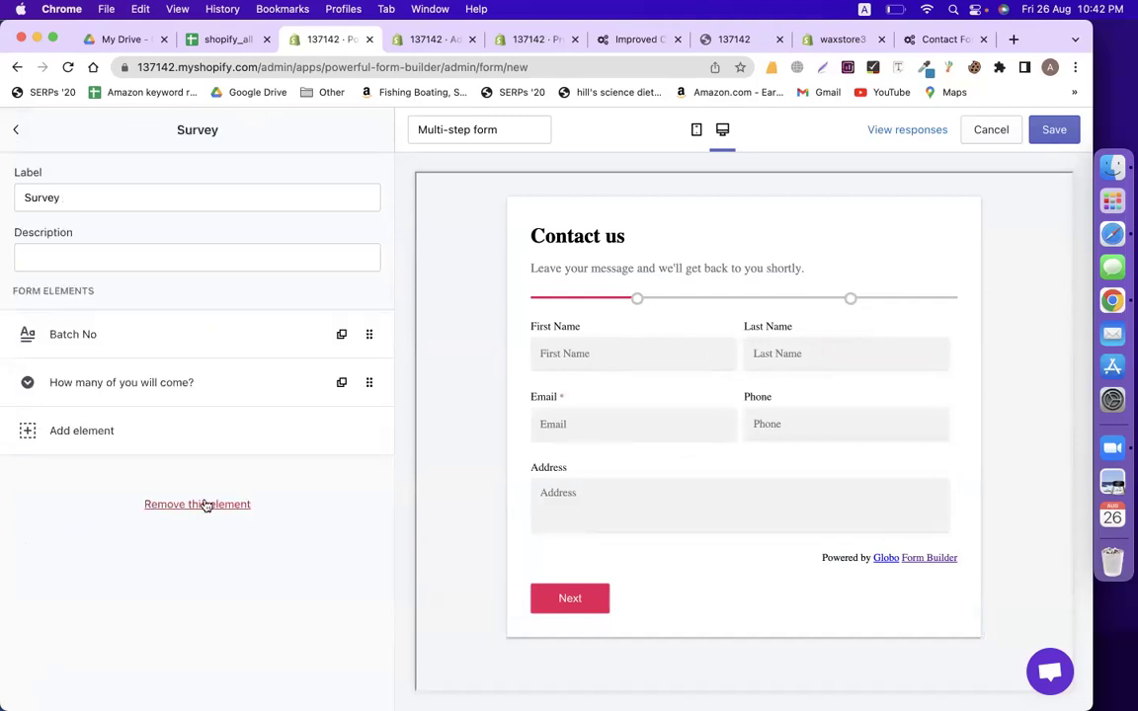
Add a radio-button question labelled 'Food Info' to the Survey step
left_click(84, 425)
scroll(143, 546, "down", 5)
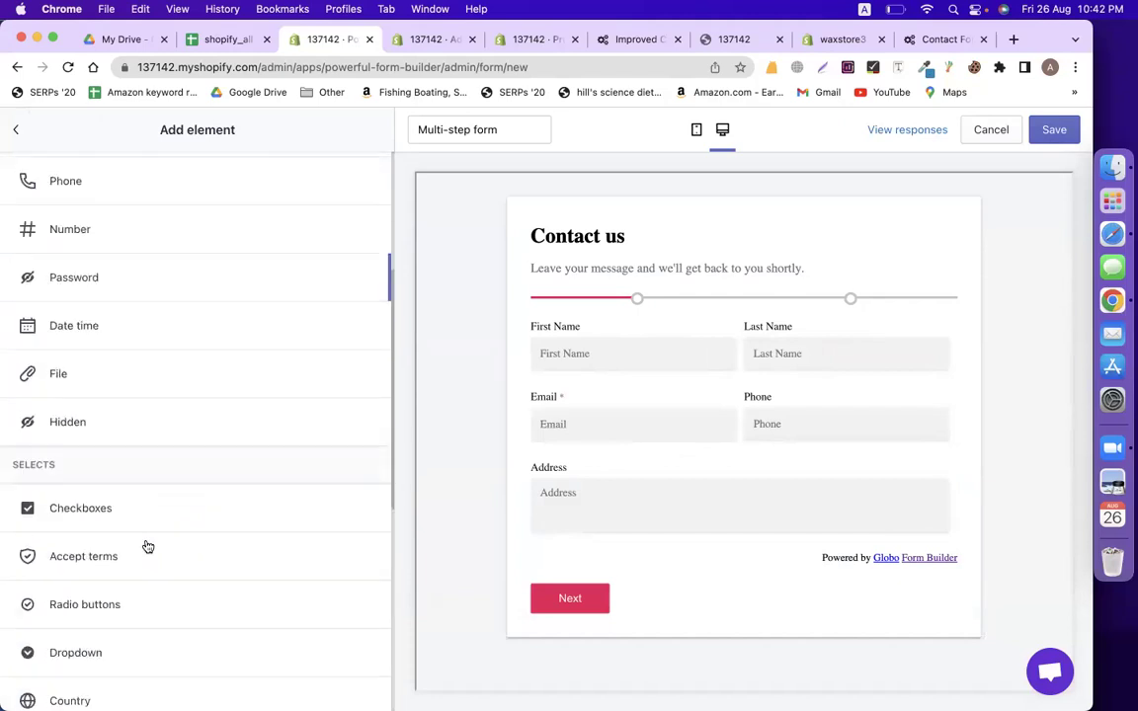
left_click(109, 613)
left_click(116, 432)
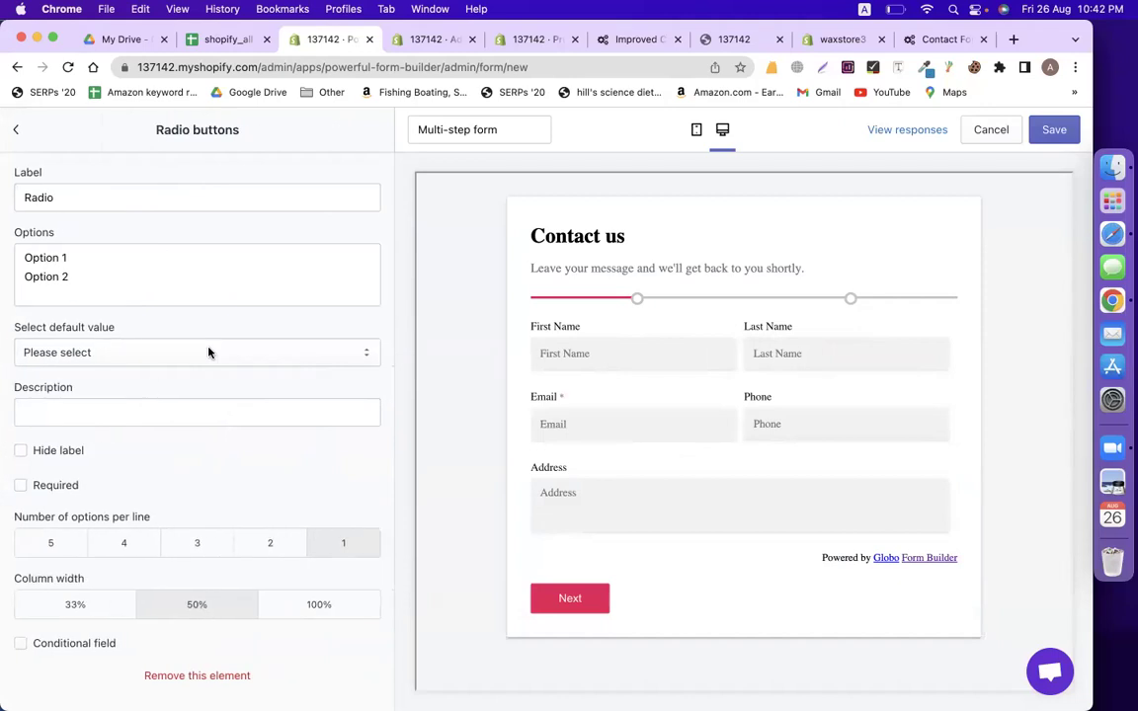
double_click(110, 208)
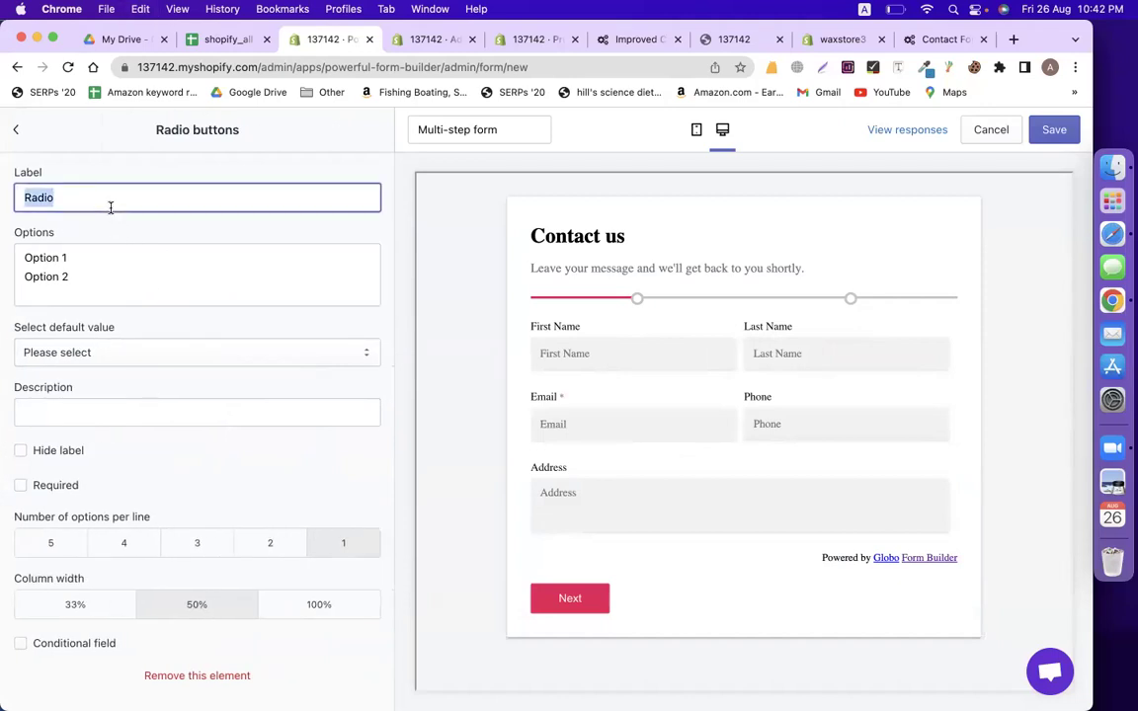
key("BackSpace")
type("Food Info")
Set the Food Info options to Only Breakfast and Only Lunch
left_click(186, 302)
key("super+a")
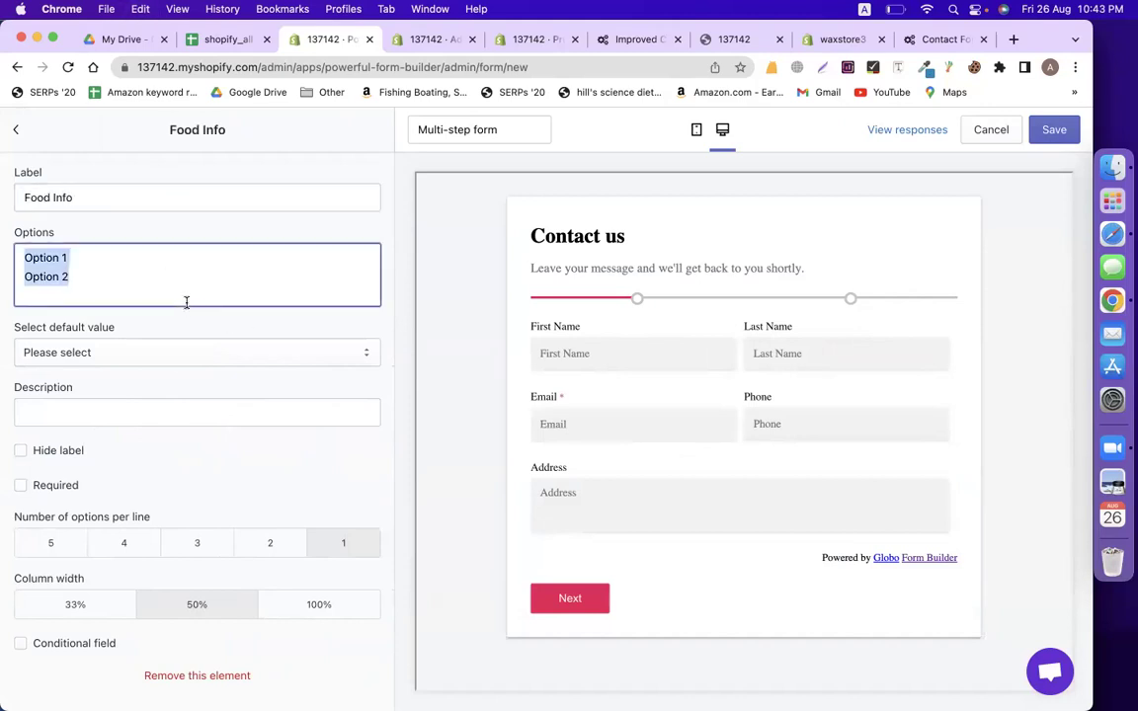
type("Break")
key("super+a")
type("O")
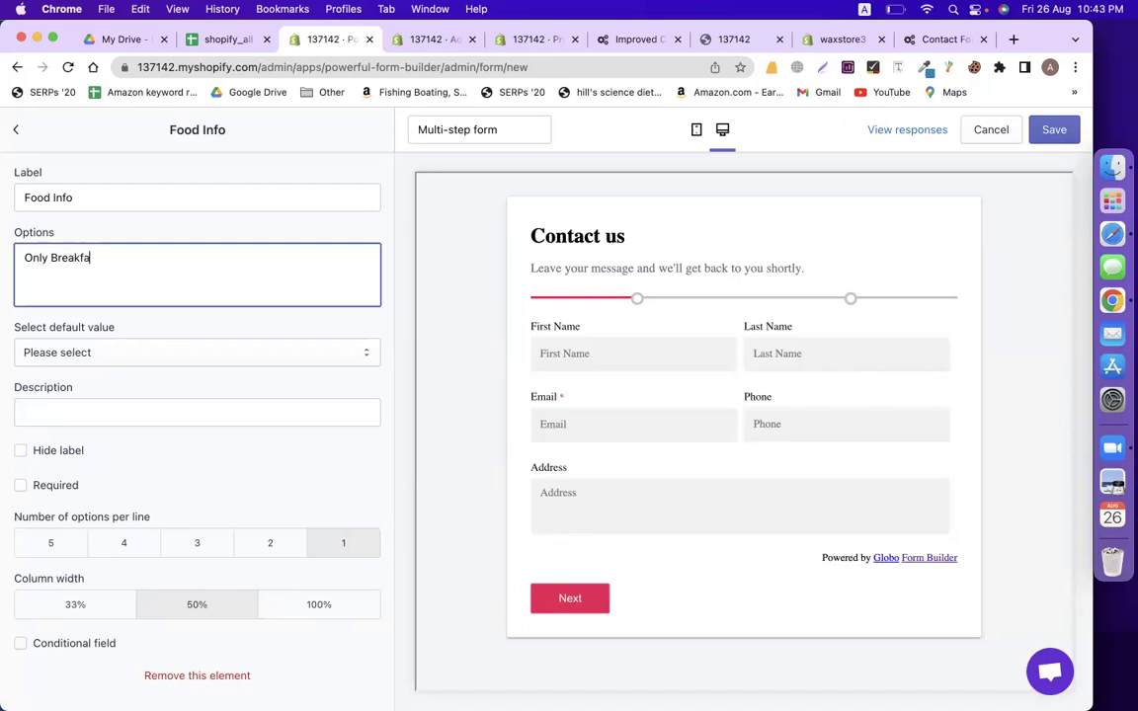
type("Only Lunch")
Test choosing Only Breakfast in the preview, then save the multi-step form
left_click(555, 414)
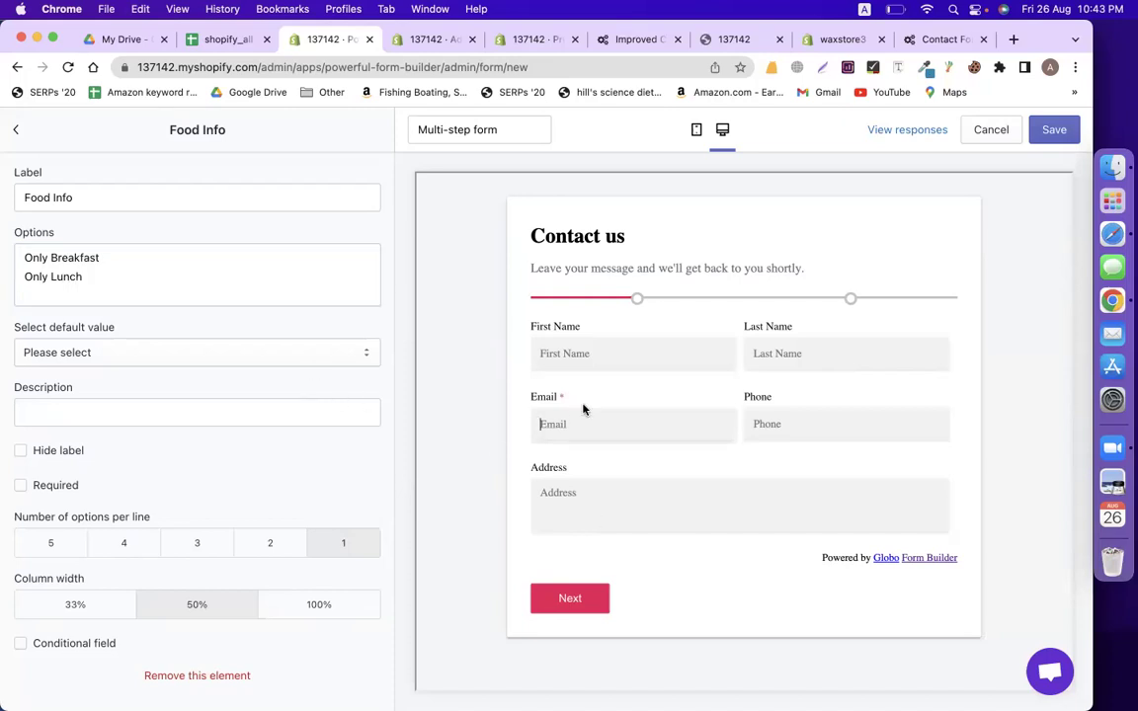
type("jkdhs@hg.com")
left_click(570, 598)
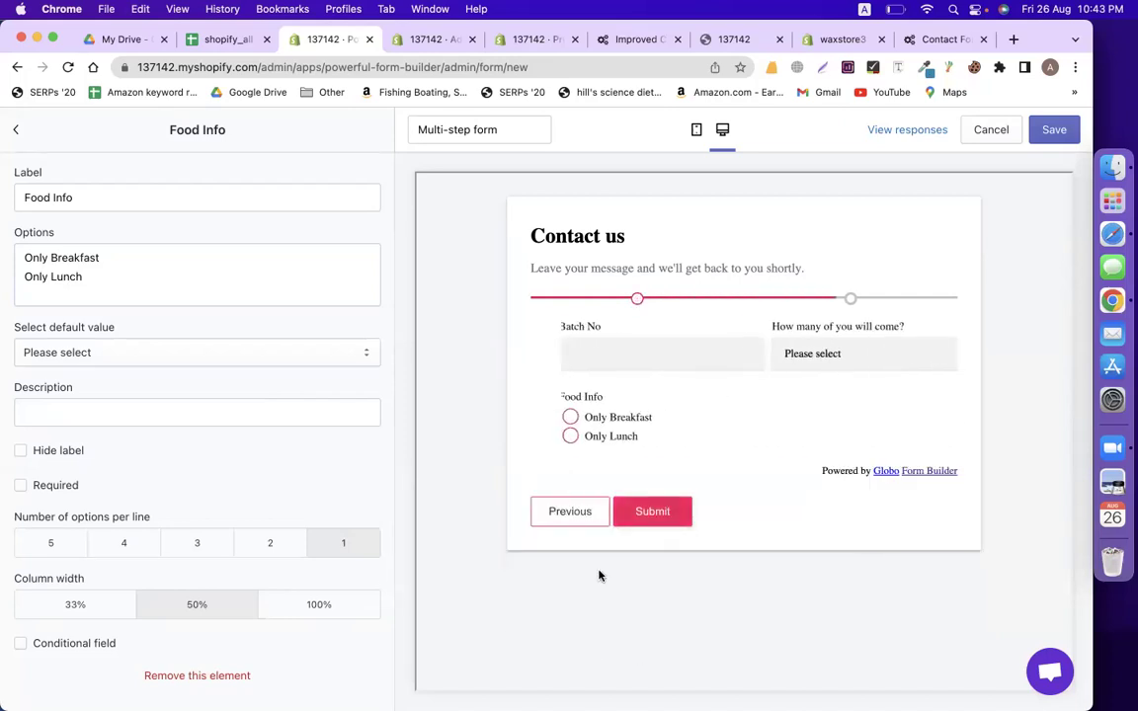
left_click(568, 424)
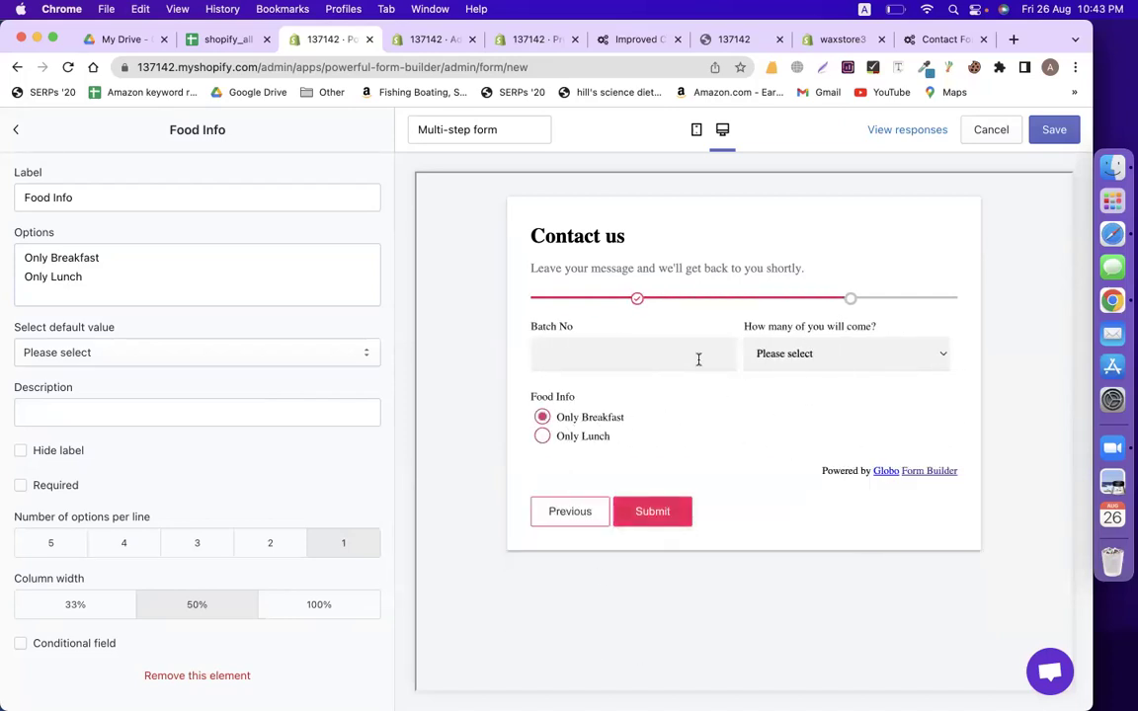
left_click(16, 131)
left_click(16, 130)
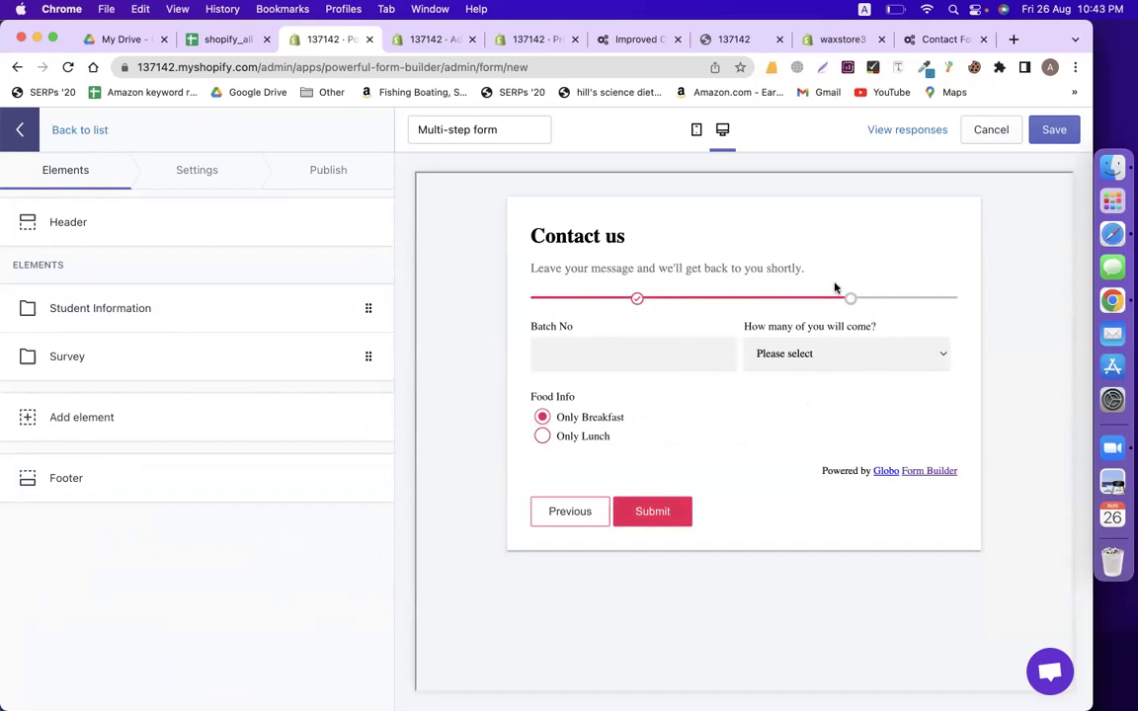
left_click(1051, 129)
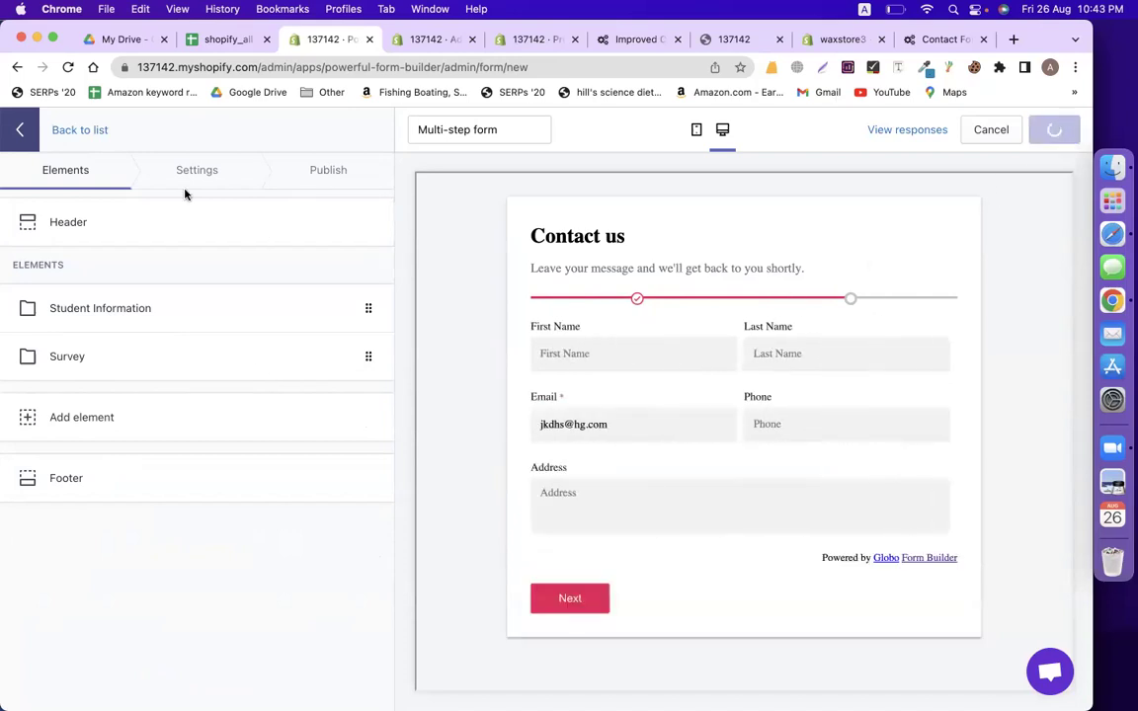
Create a page titled 'application form', paste the form embed code in HTML view, and save
left_click(517, 41)
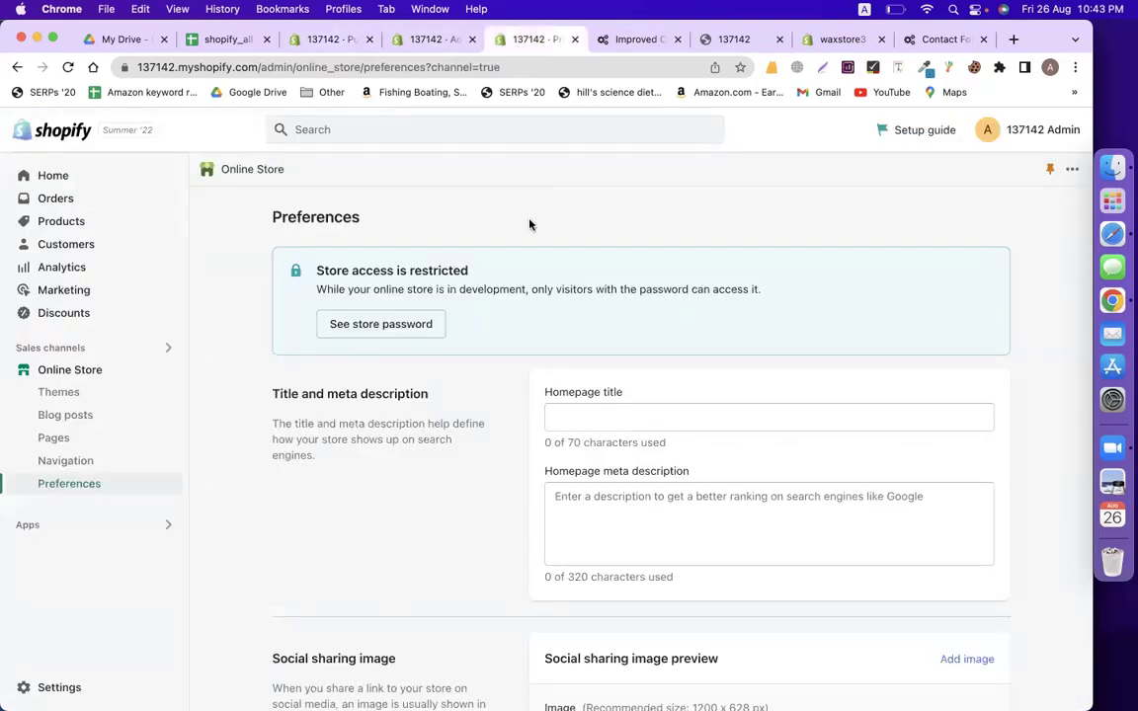
left_click(419, 39)
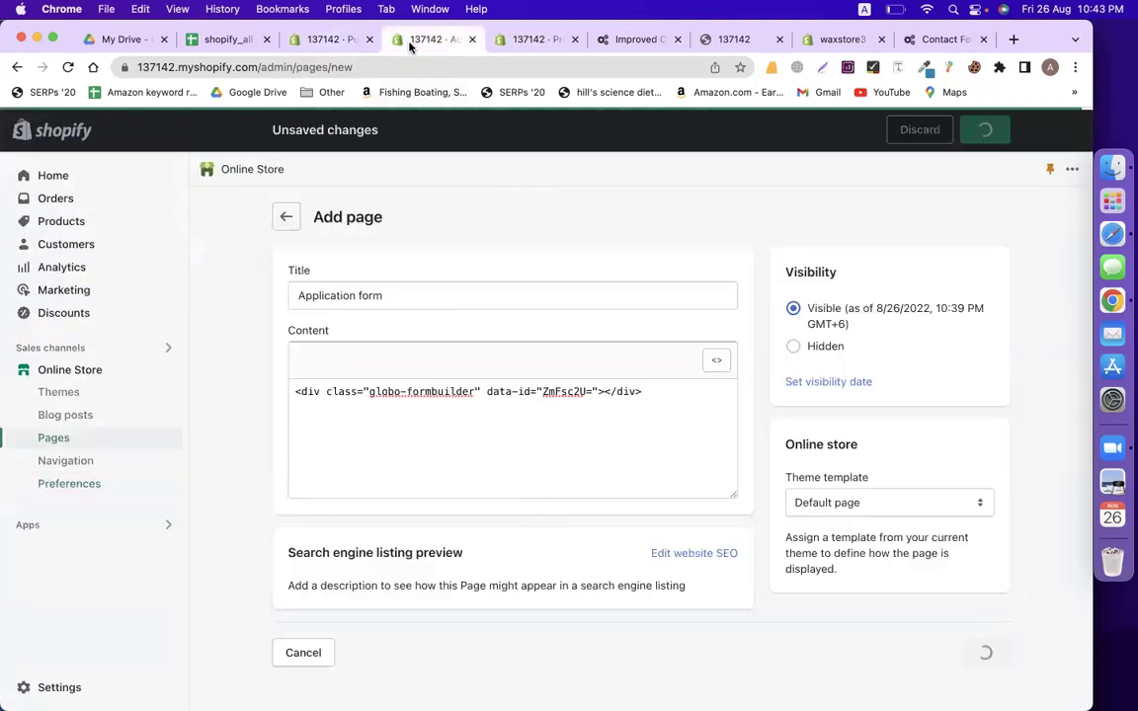
left_click(66, 67)
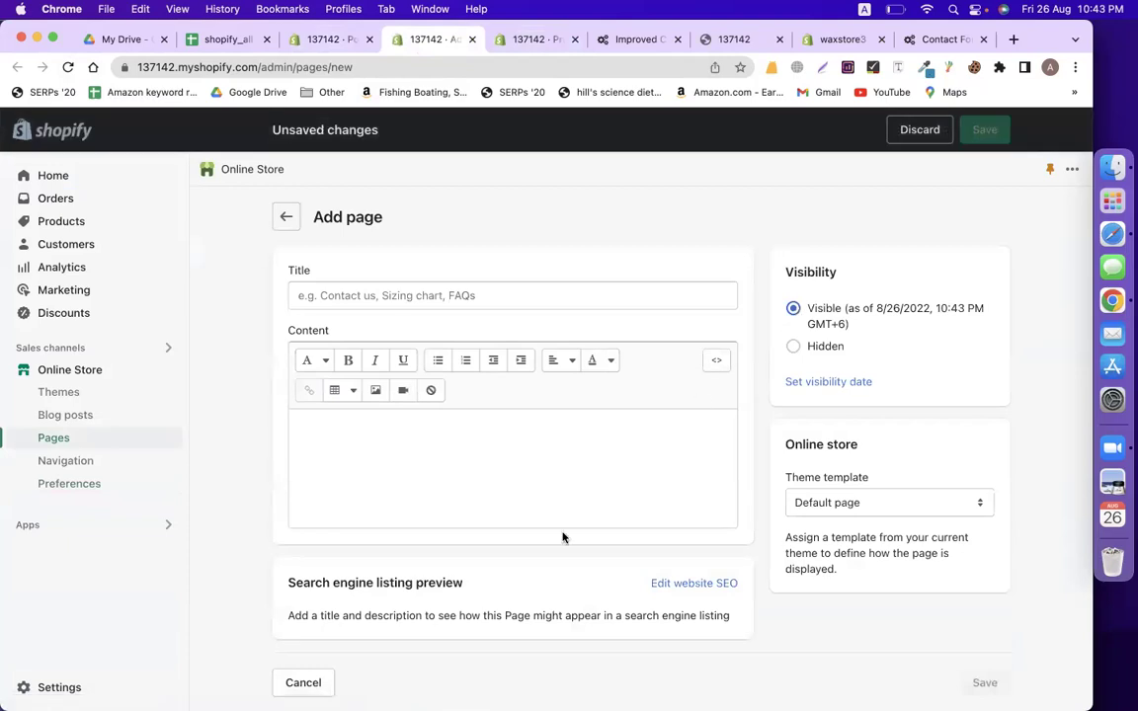
left_click(511, 303)
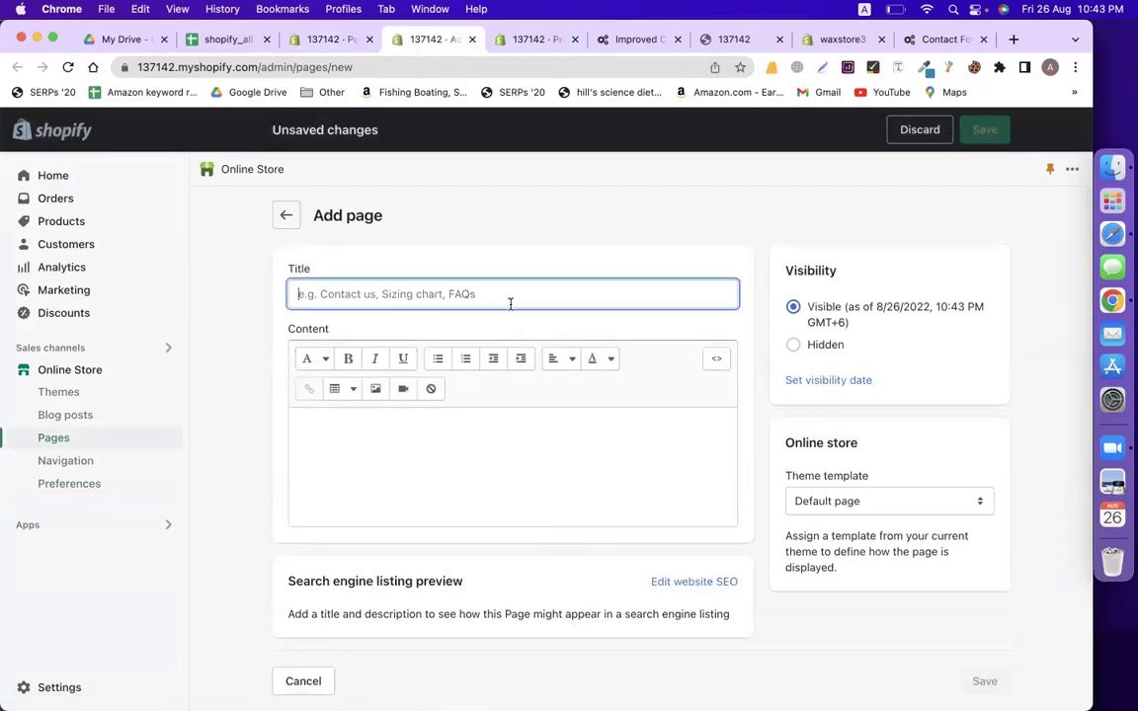
type("a")
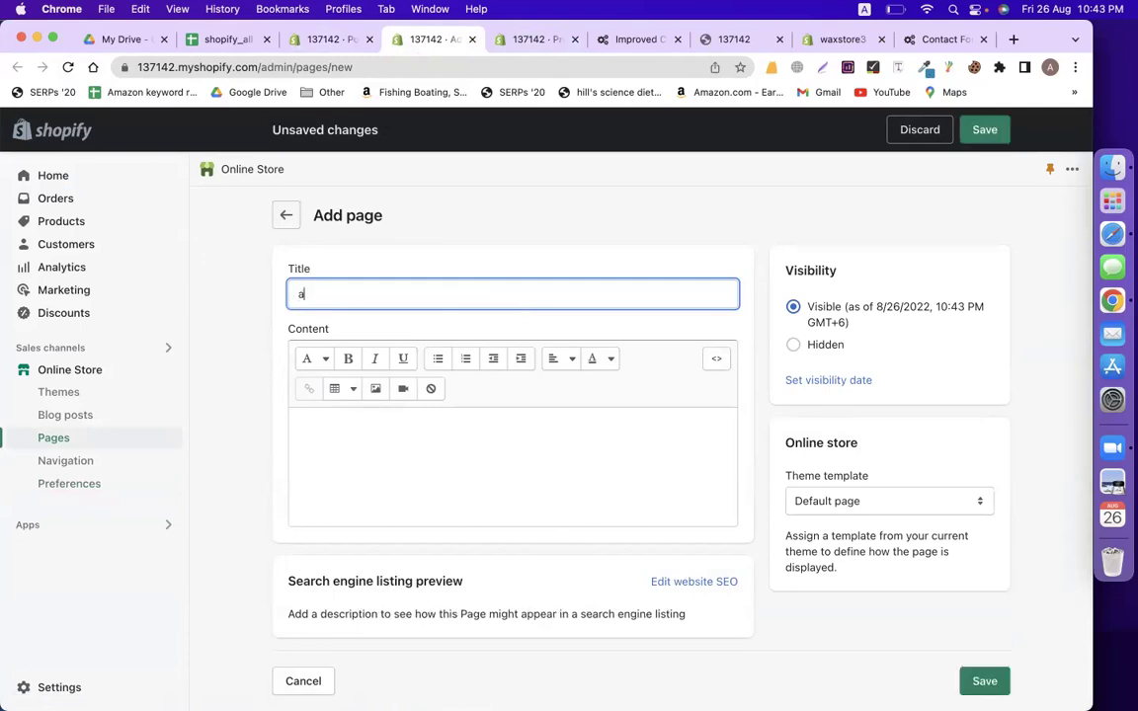
type("pplication form")
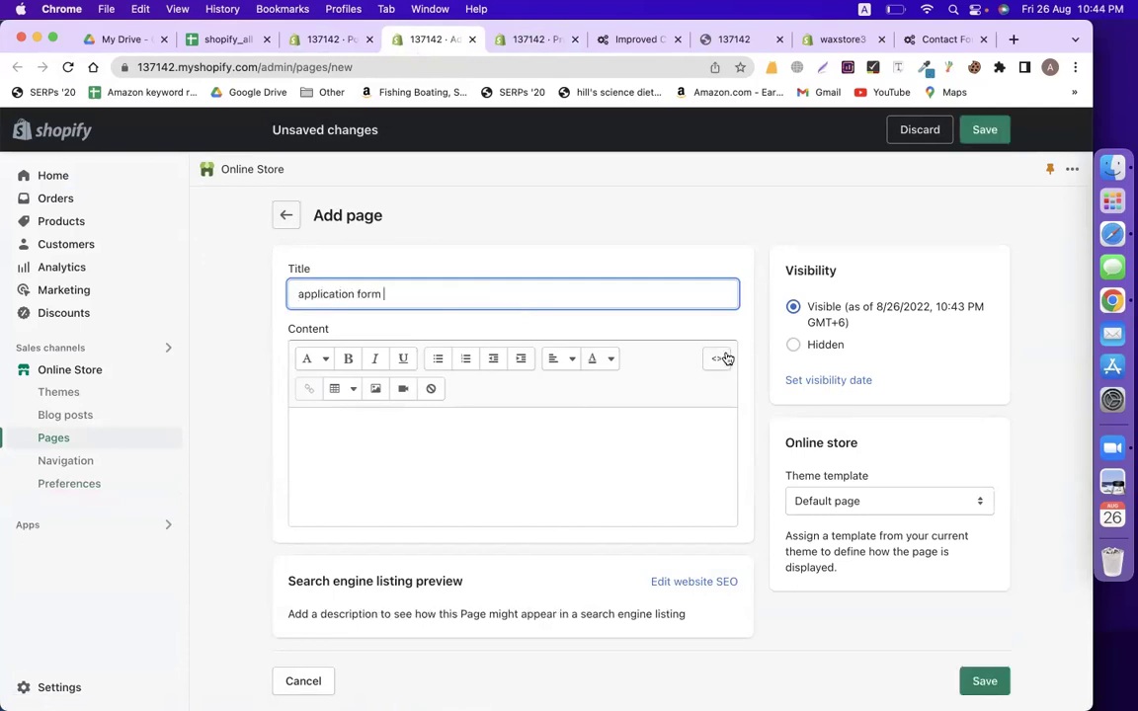
left_click(717, 358)
type("<div class=\"globo-formbuilder\" data-id=\"ZmFsc2U=\"></div>")
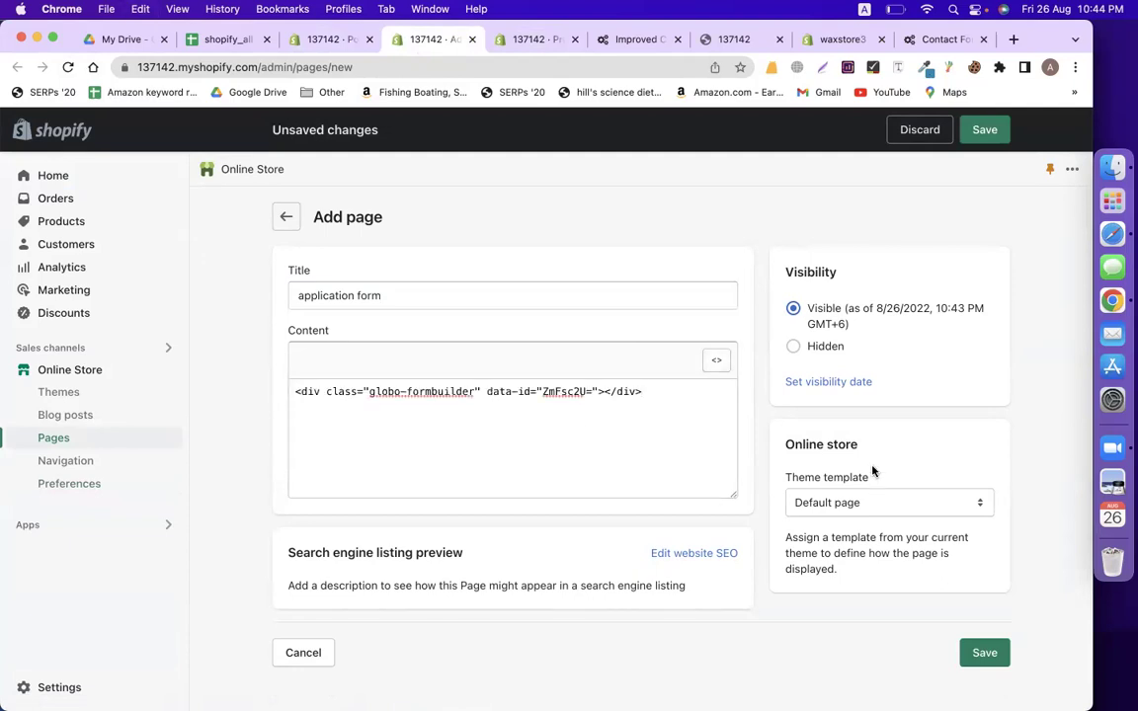
left_click(983, 135)
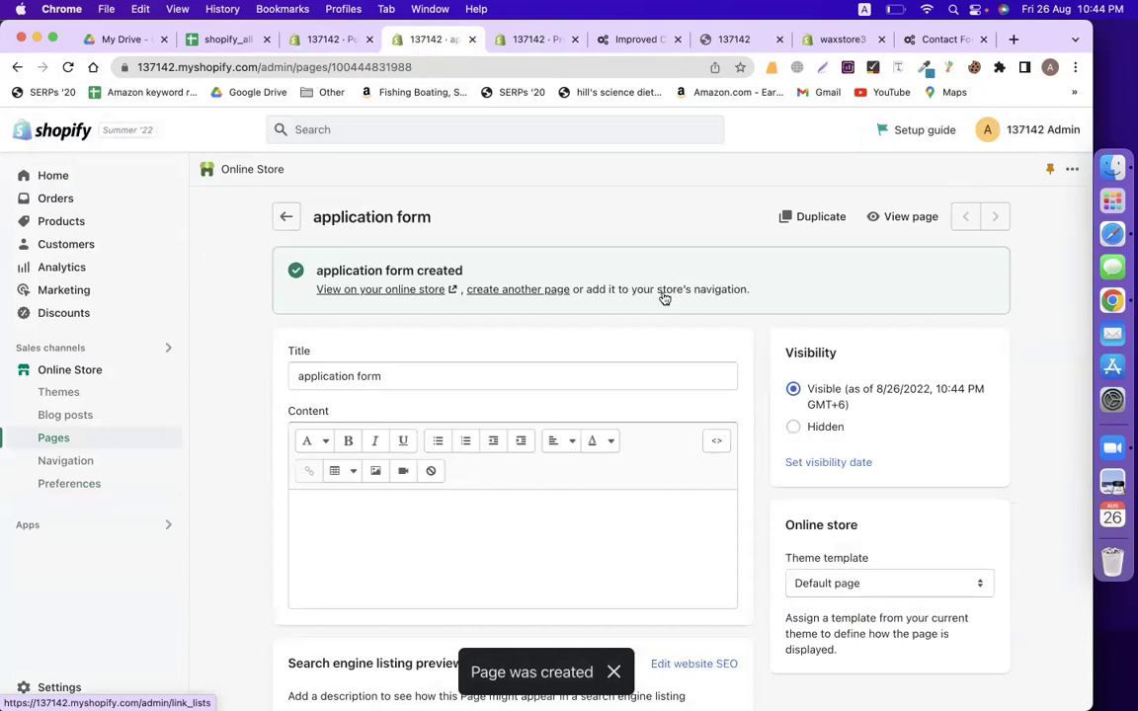
Preview the page on the store, then switch its theme template to contact
left_click(899, 217)
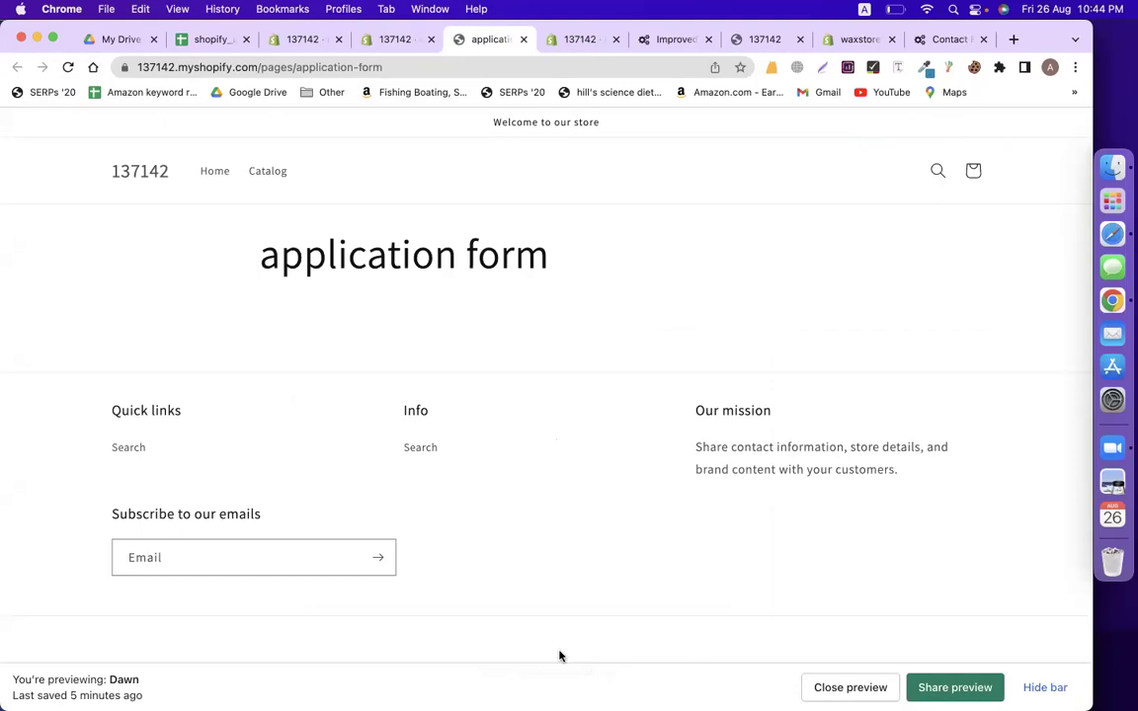
left_click(897, 692)
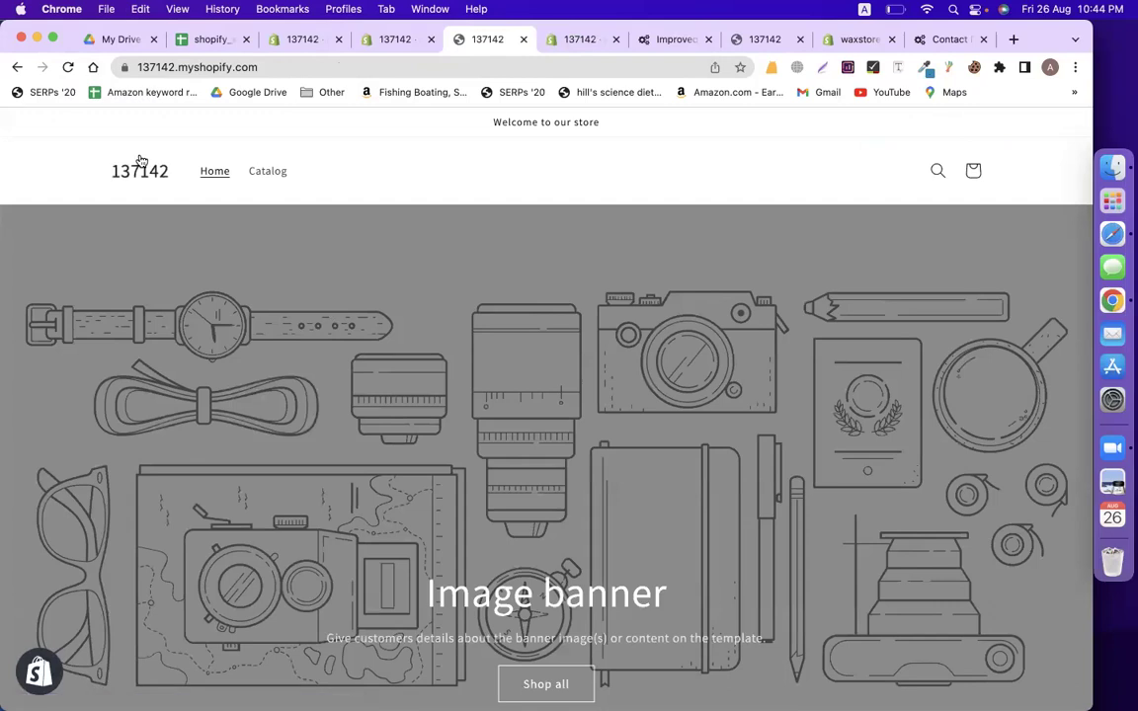
left_click(387, 43)
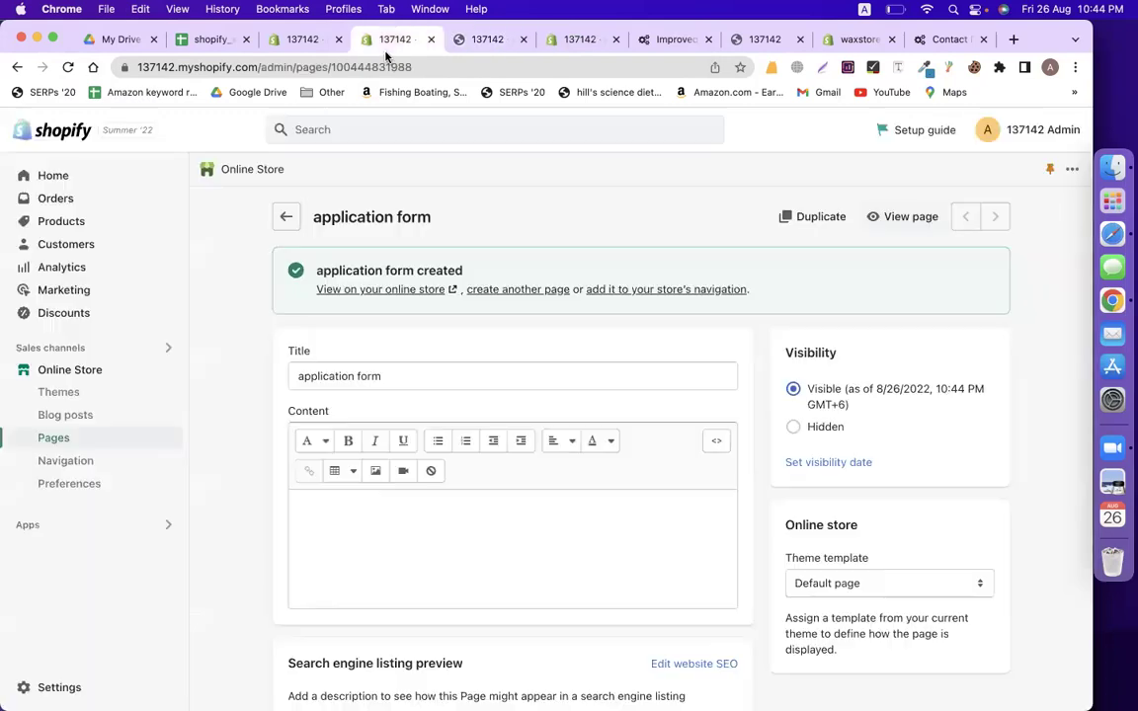
left_click(835, 583)
left_click(831, 598)
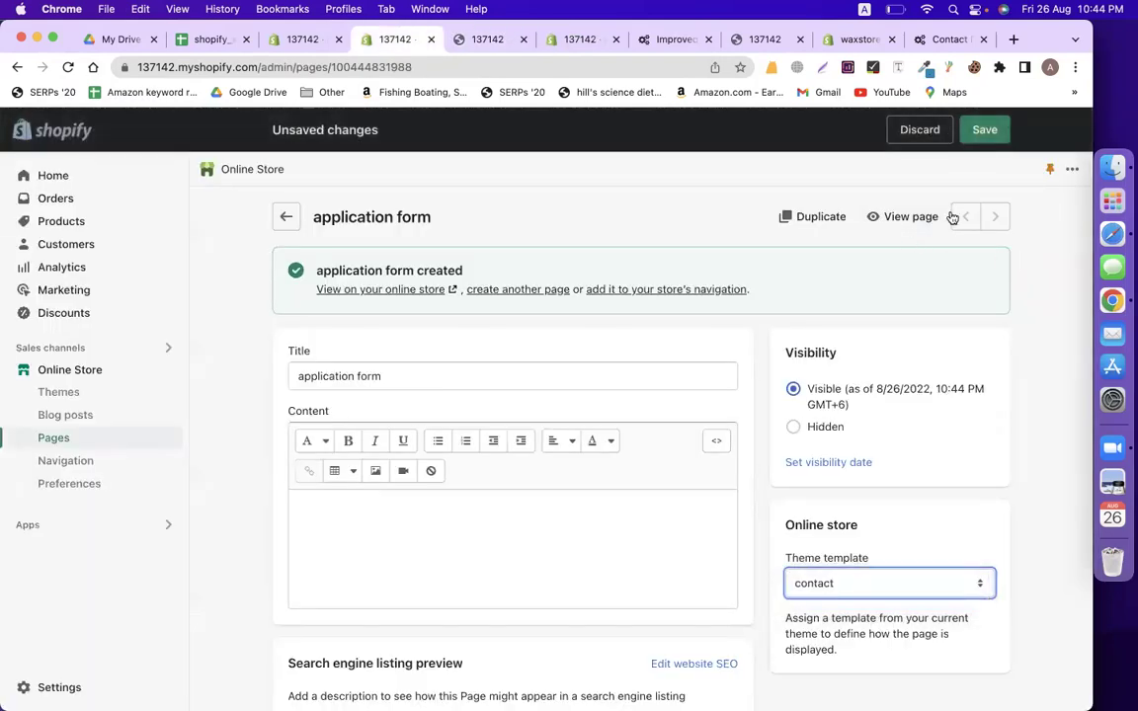
Save the page with the contact template and check it on the storefront
left_click(982, 128)
left_click(903, 221)
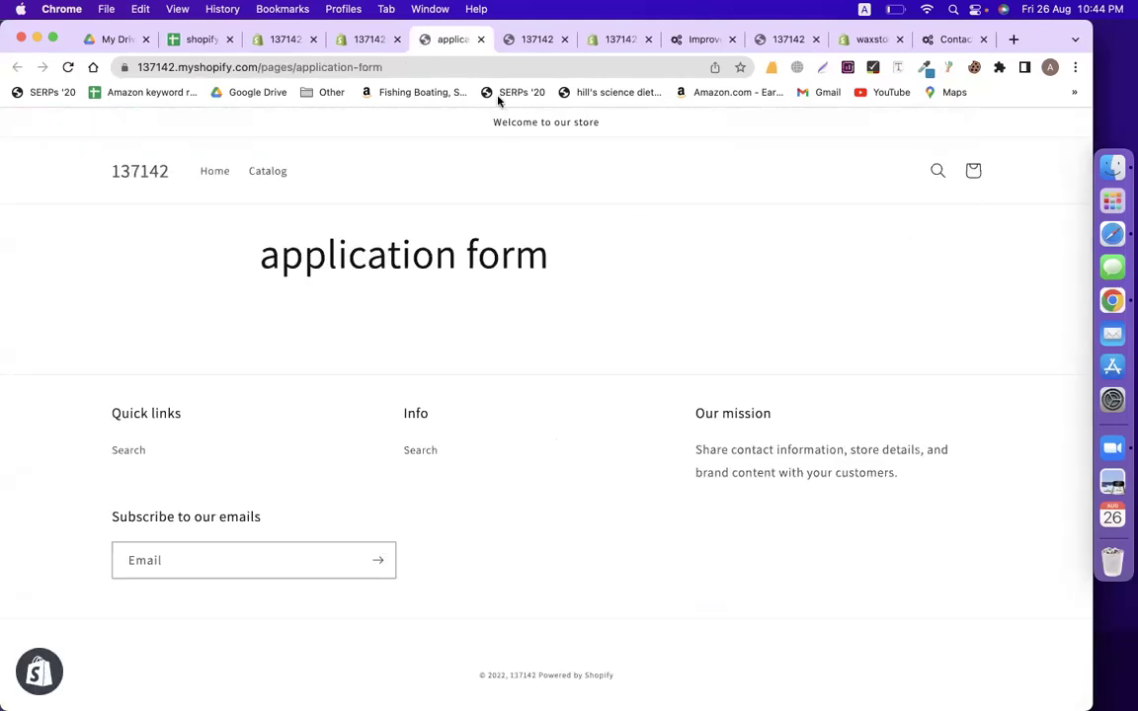
left_click(480, 39)
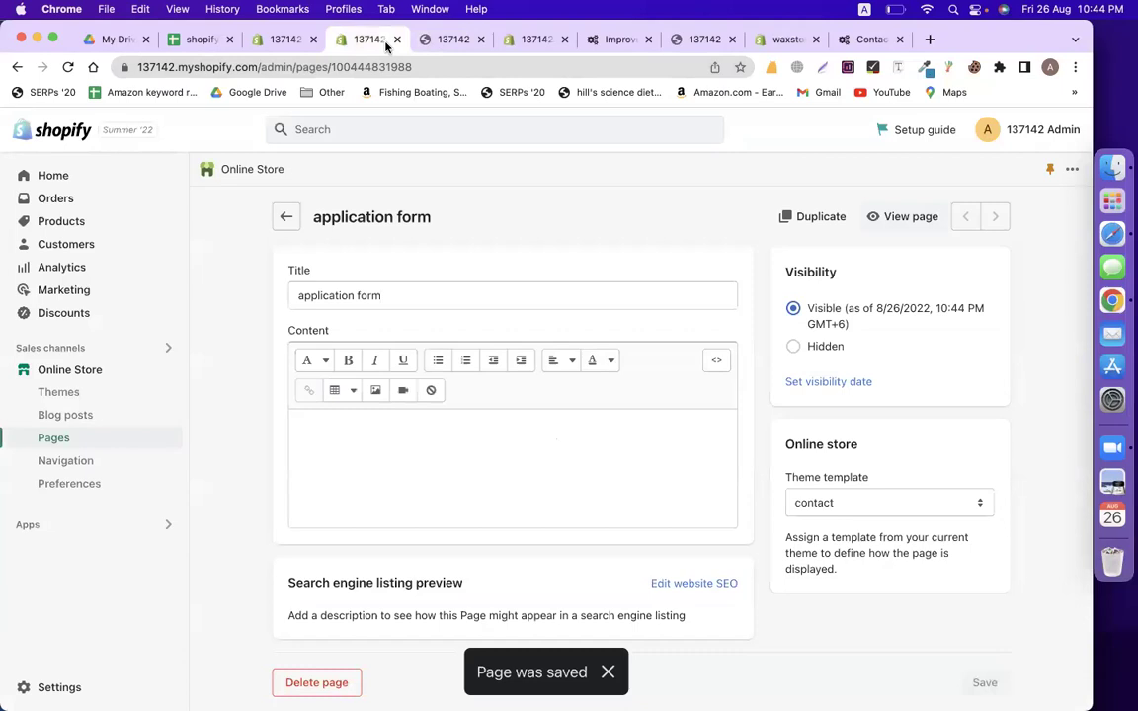
left_click(287, 39)
left_click(348, 43)
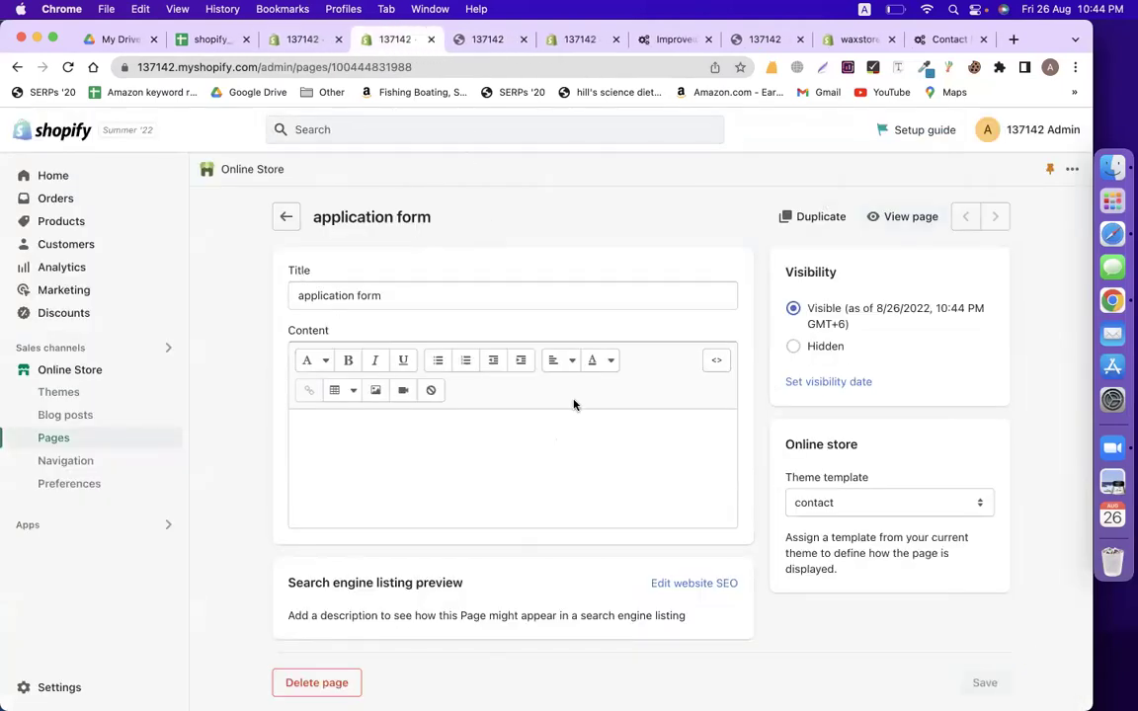
Check the HTML embed code, change the template to Default page, save, and view the page
left_click(715, 361)
key("super+a")
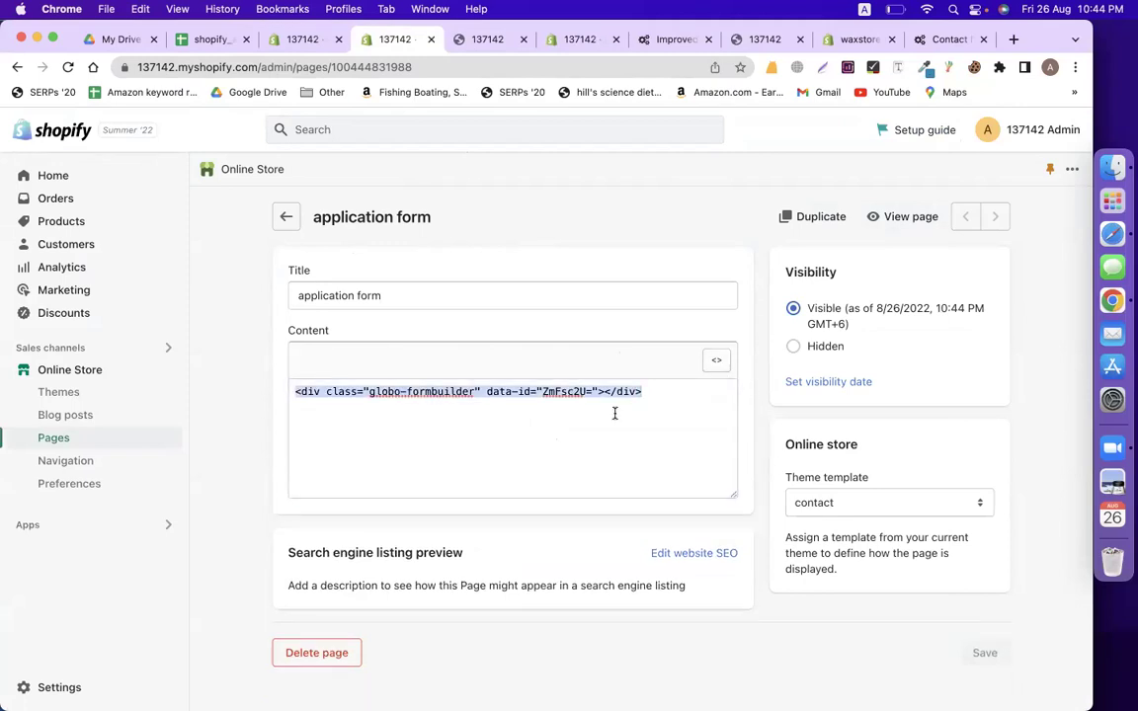
left_click(858, 504)
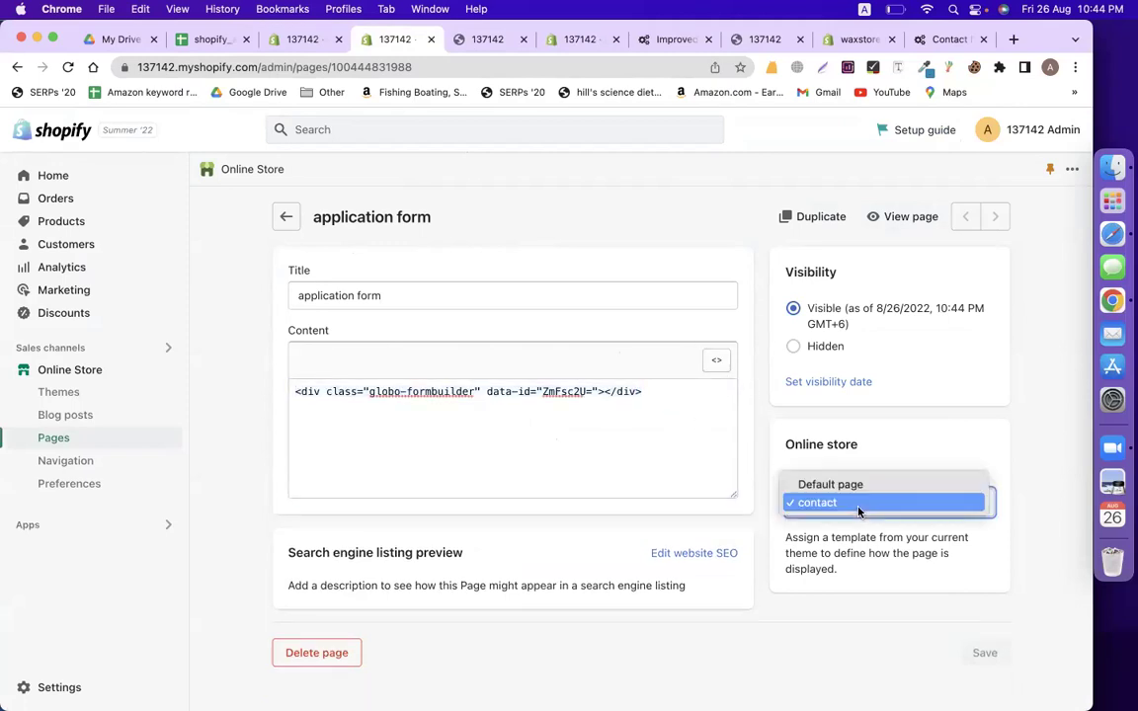
left_click(801, 378)
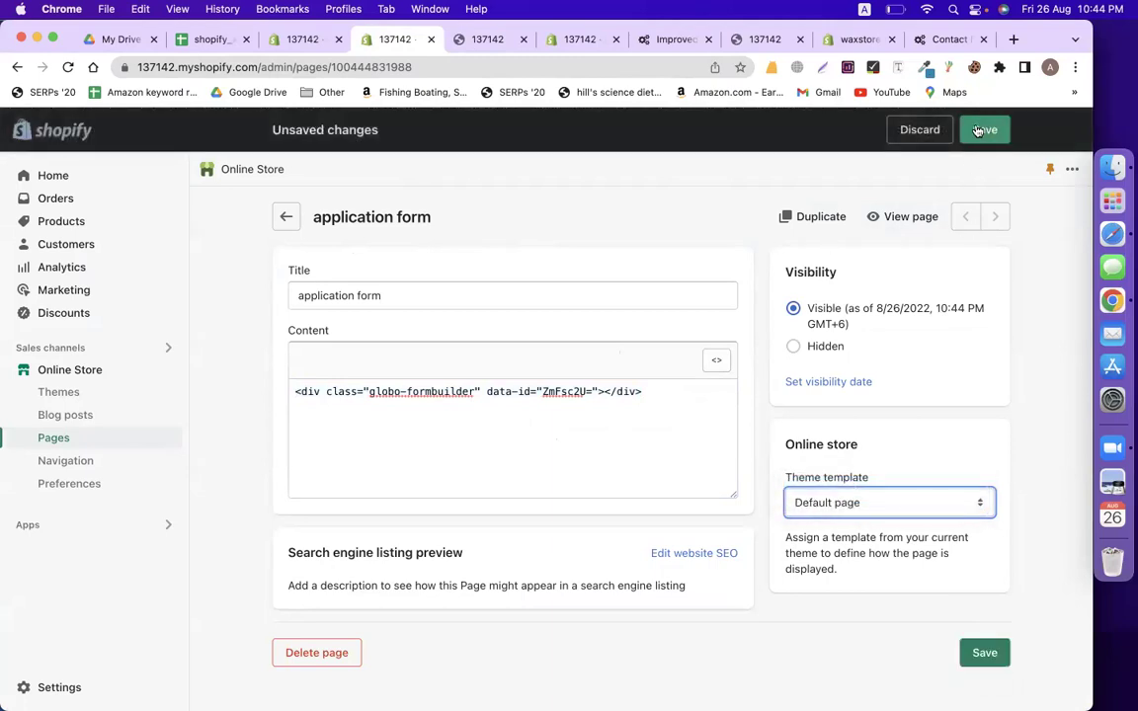
left_click(978, 130)
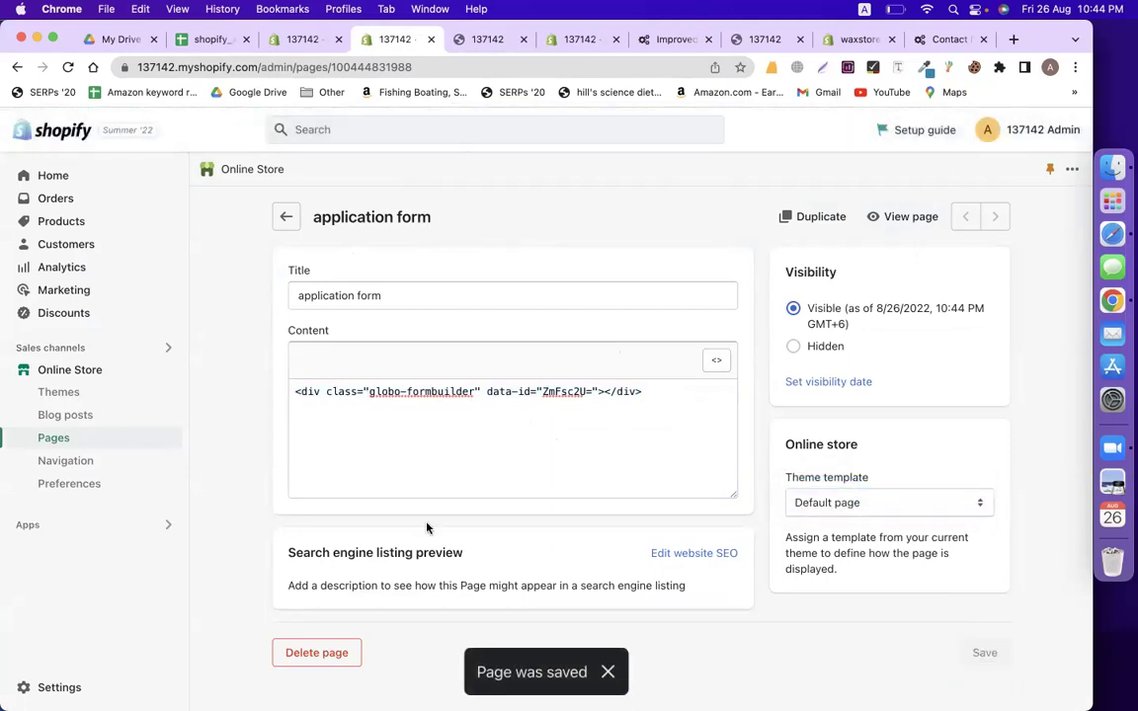
left_click(898, 223)
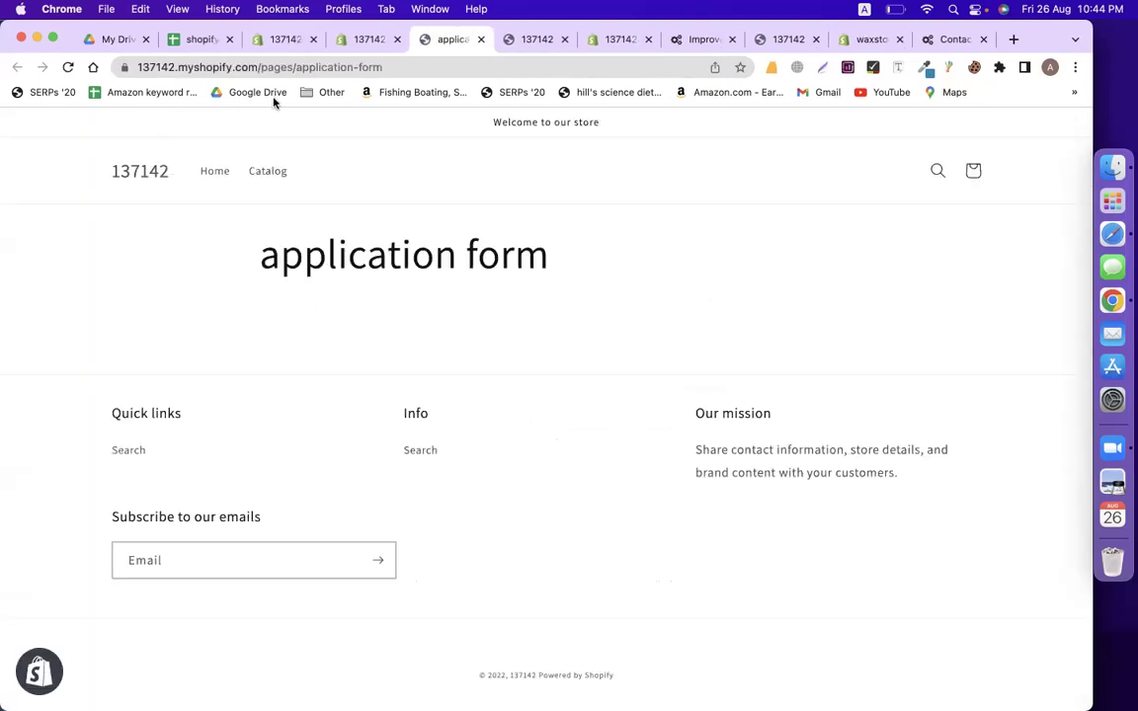
Open the page's address in a private window and enter the store password to view it
left_click(258, 65)
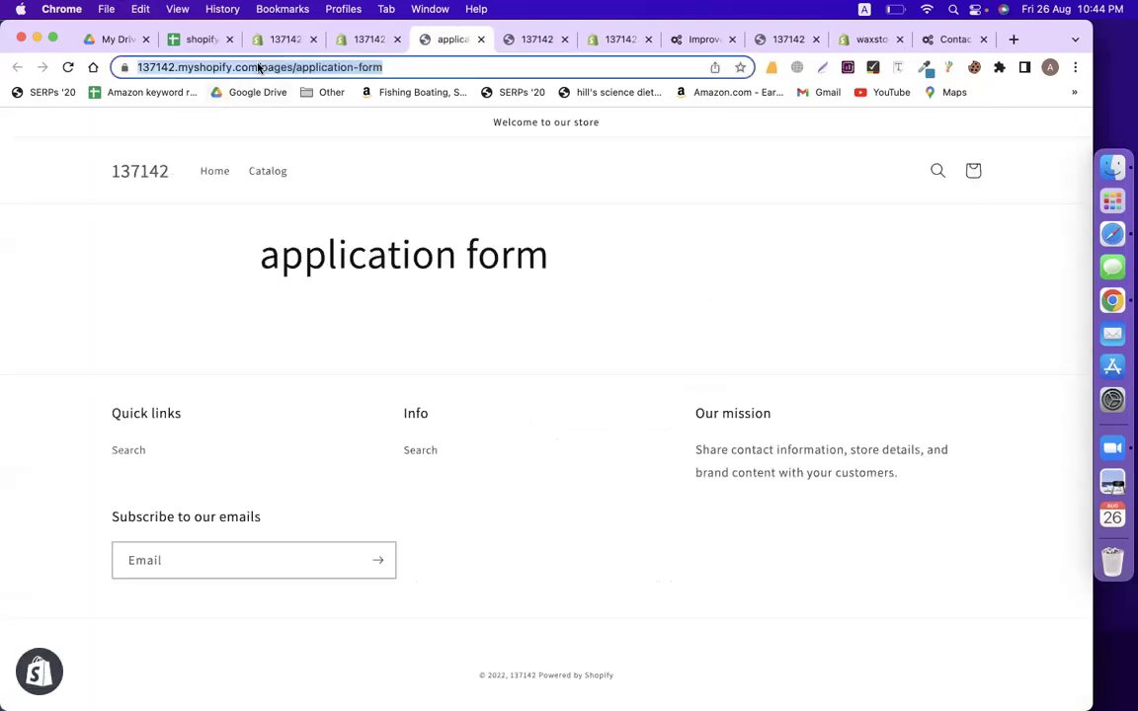
key("super+c")
key("super+shift+n")
key("super+v")
key("Return")
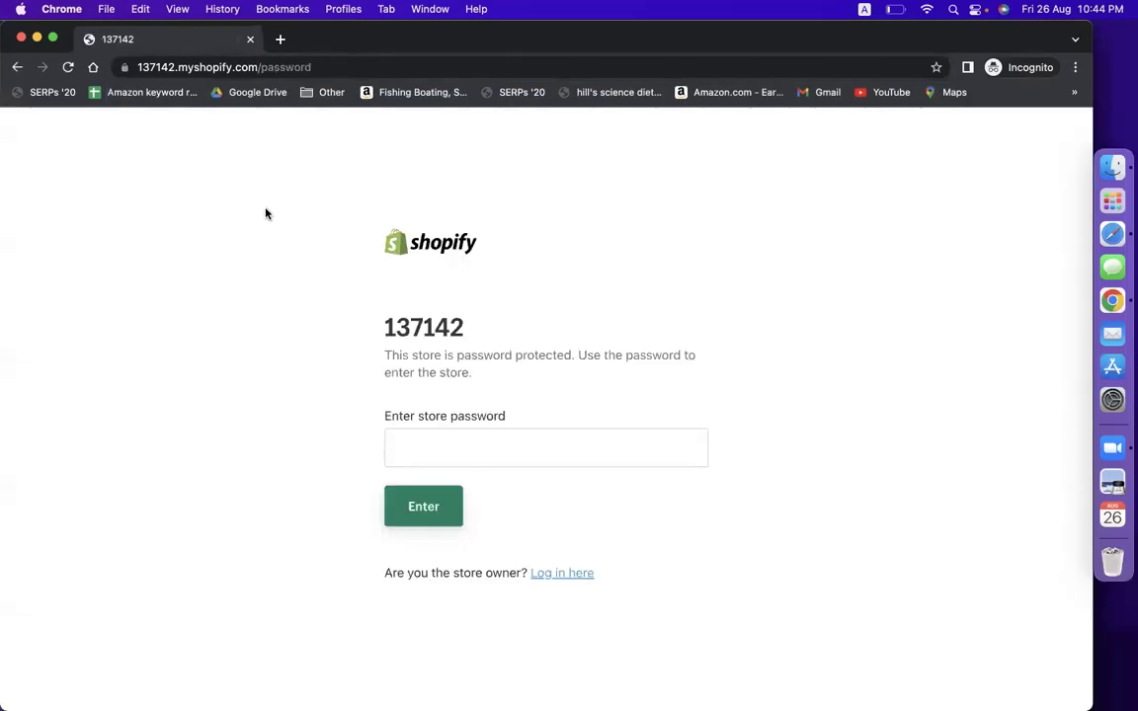
left_click(428, 447)
type("******")
key("Return")
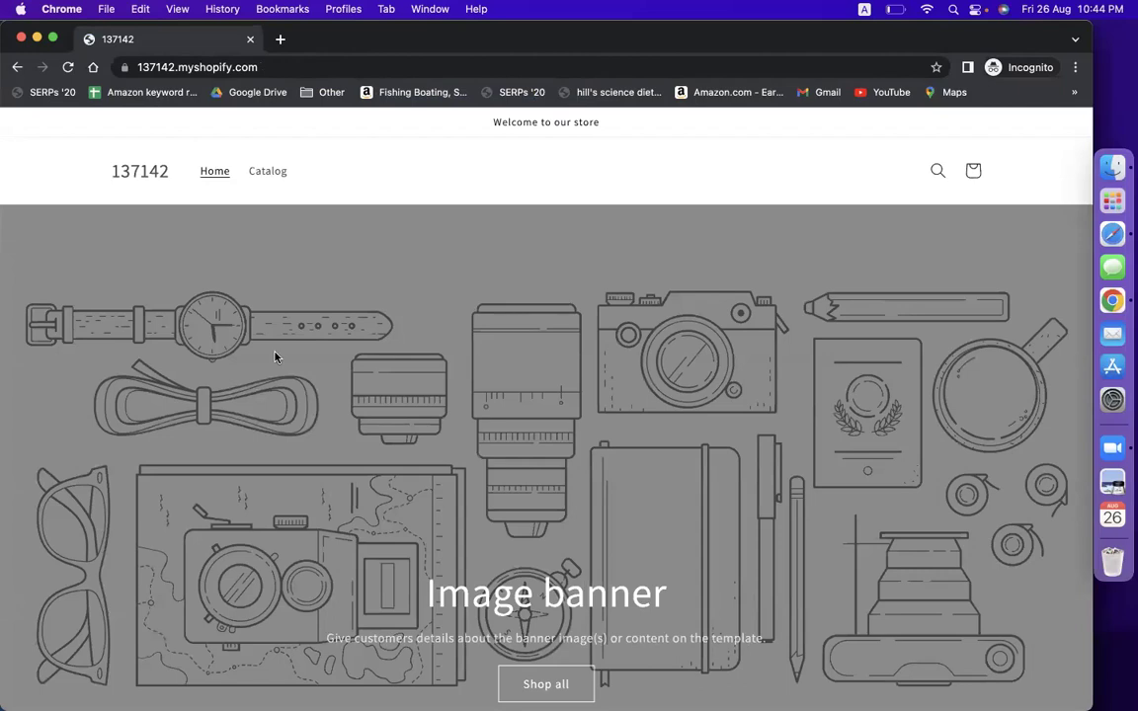
key("super+grave")
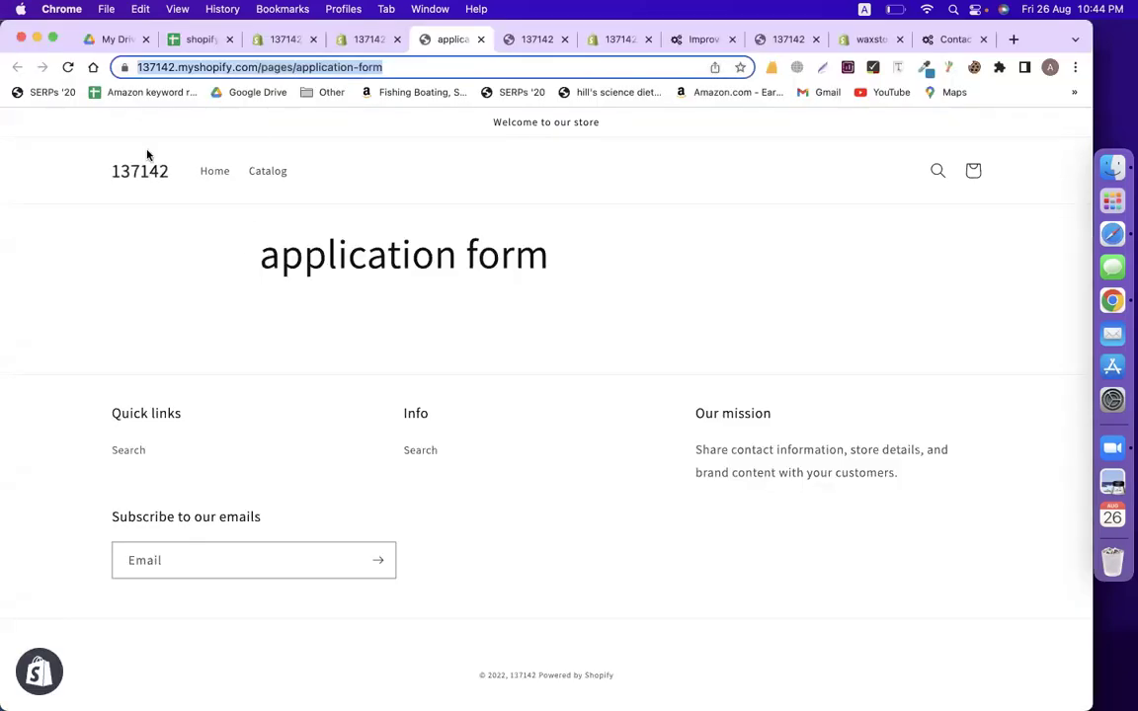
Go to Online Store Navigation and open the Main menu for editing
left_click(351, 42)
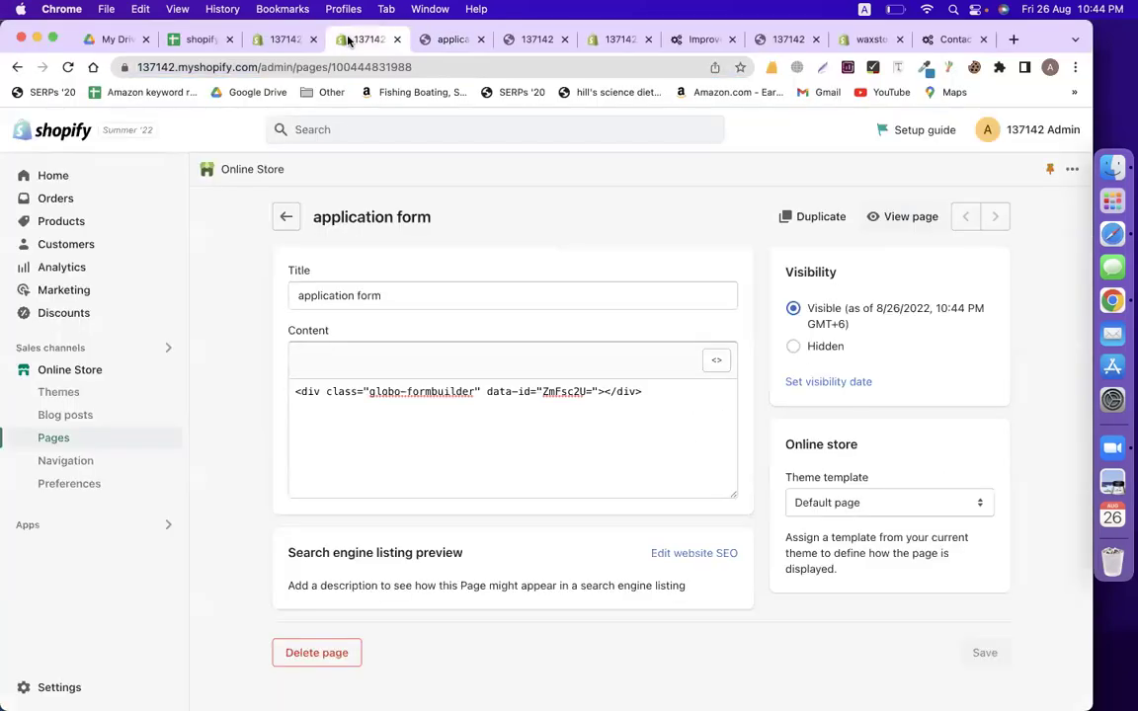
left_click(81, 462)
left_click(457, 43)
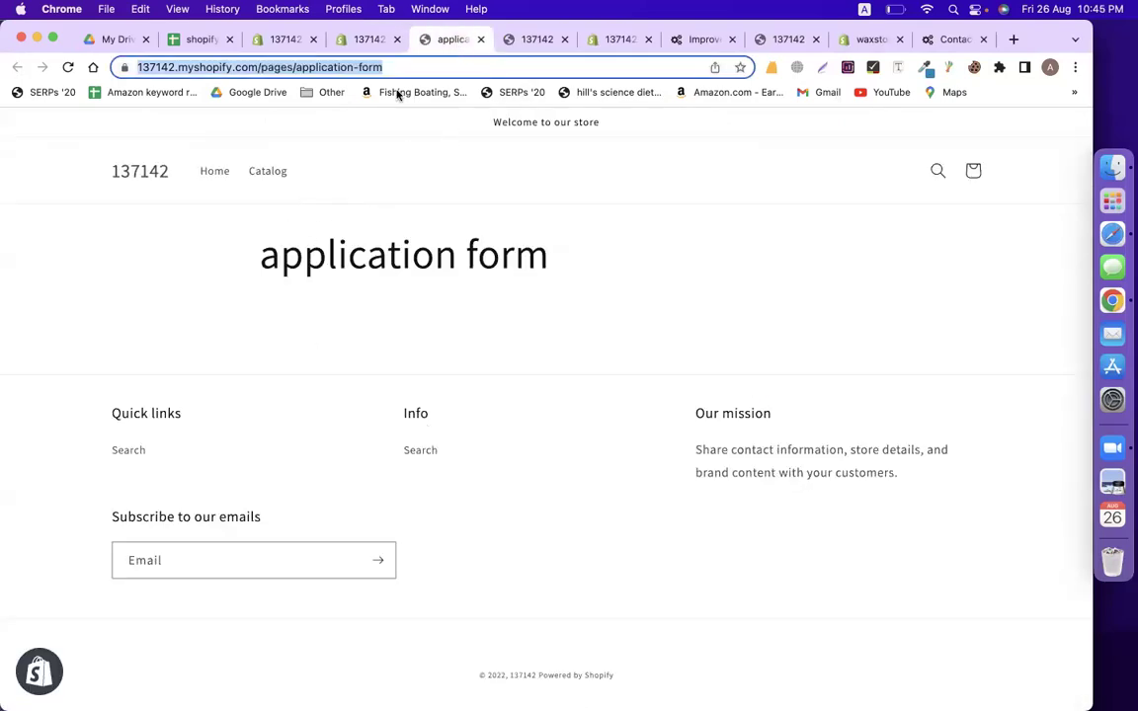
left_click(363, 43)
left_click(569, 508)
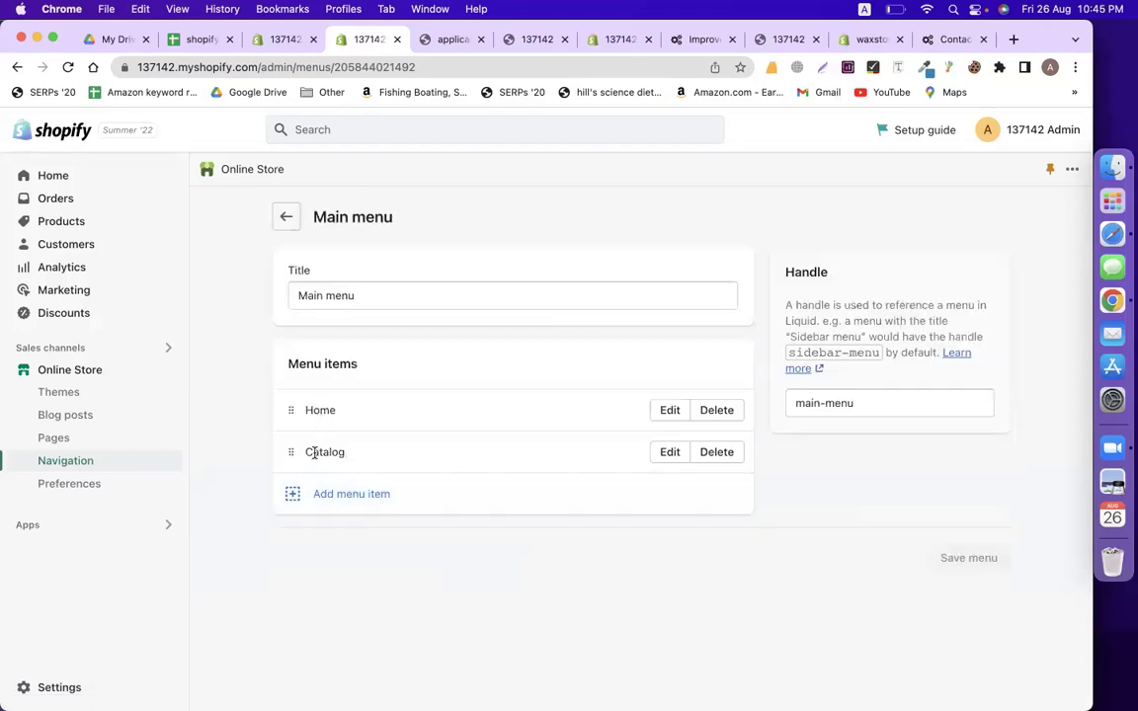
Add an 'application form' page link to the Main menu and save the menu
left_click(326, 493)
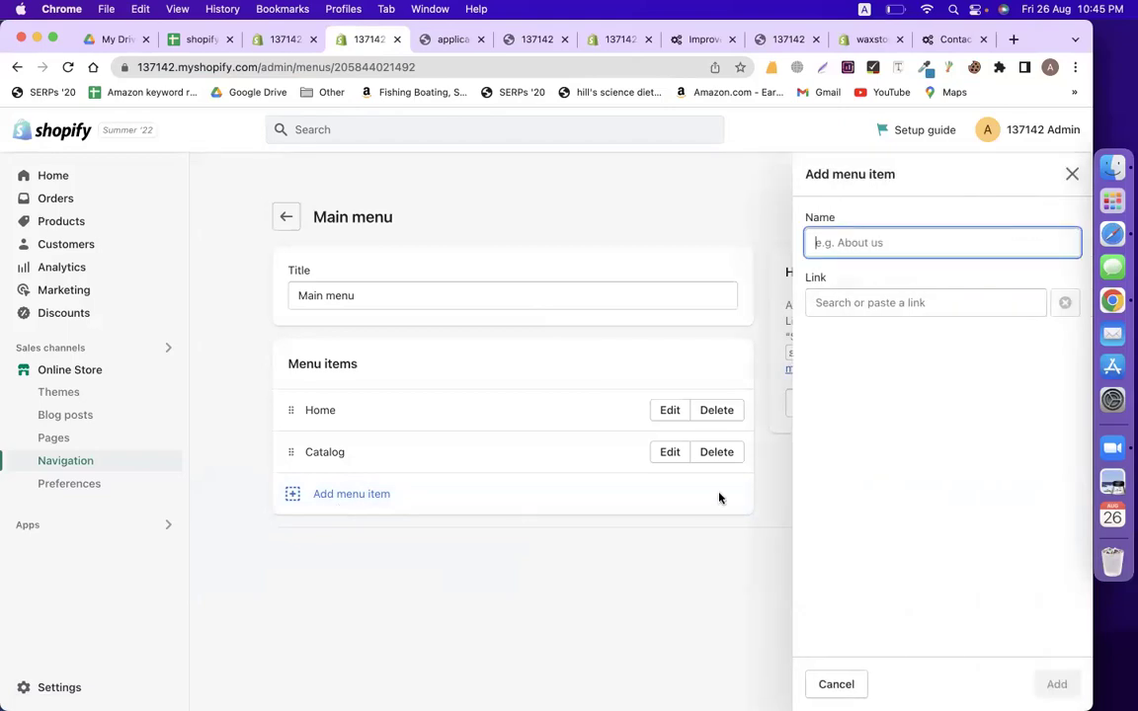
left_click(831, 303)
left_click(861, 464)
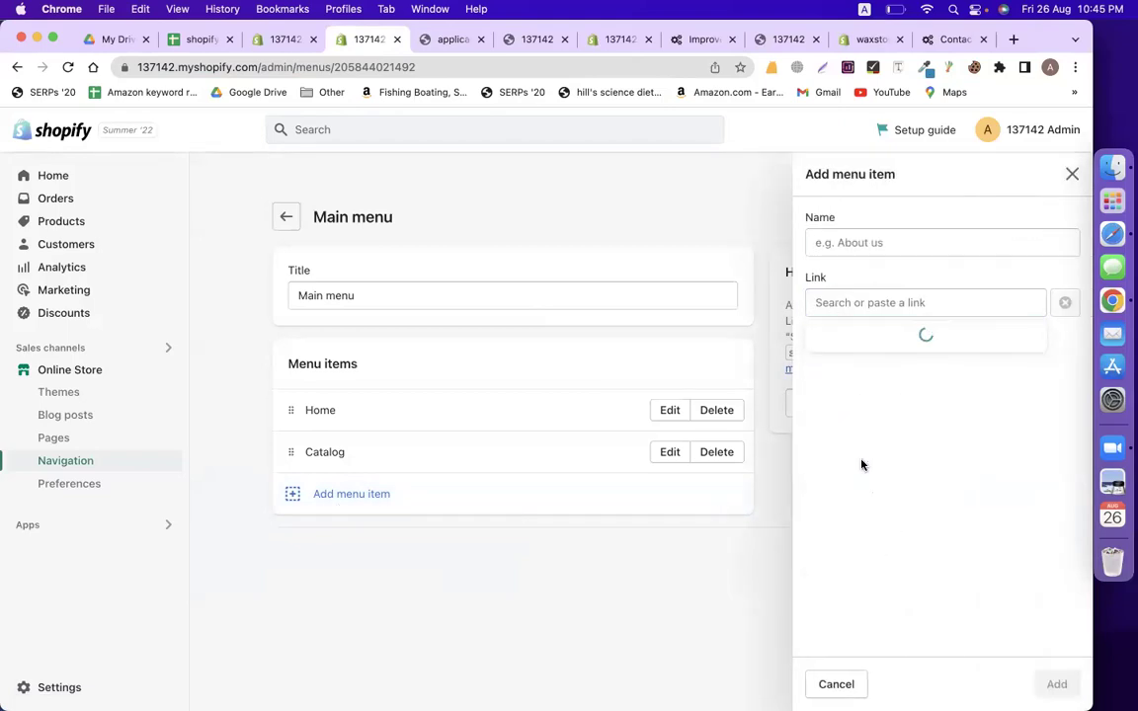
left_click(861, 369)
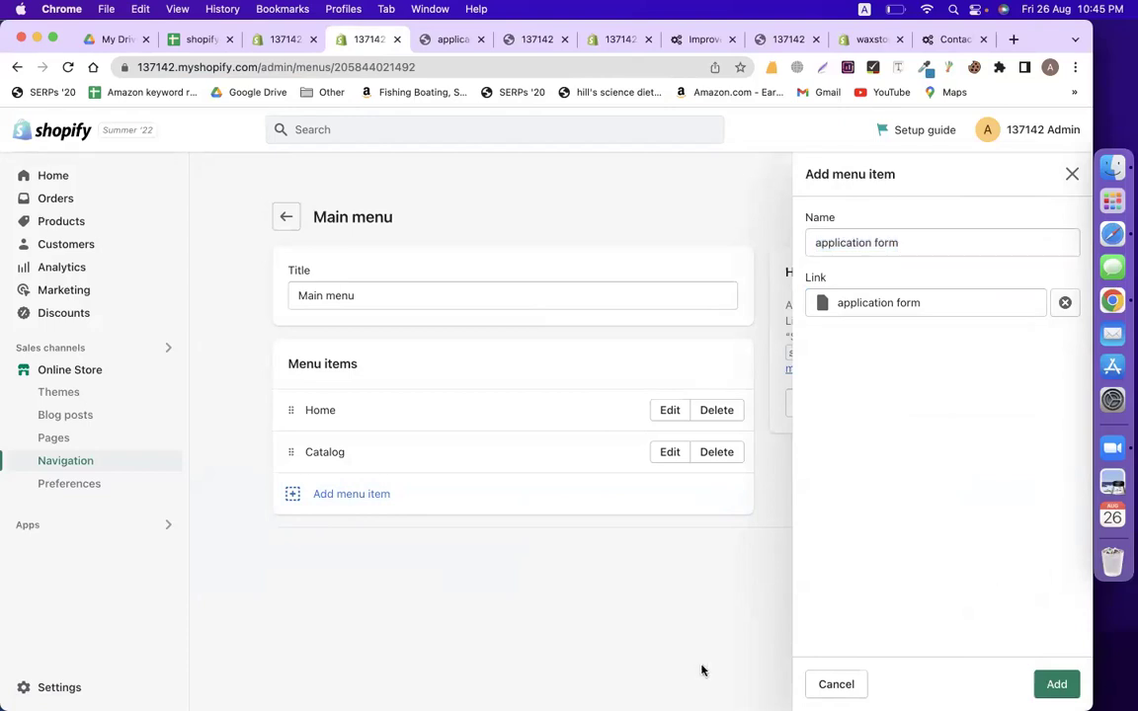
left_click(1049, 685)
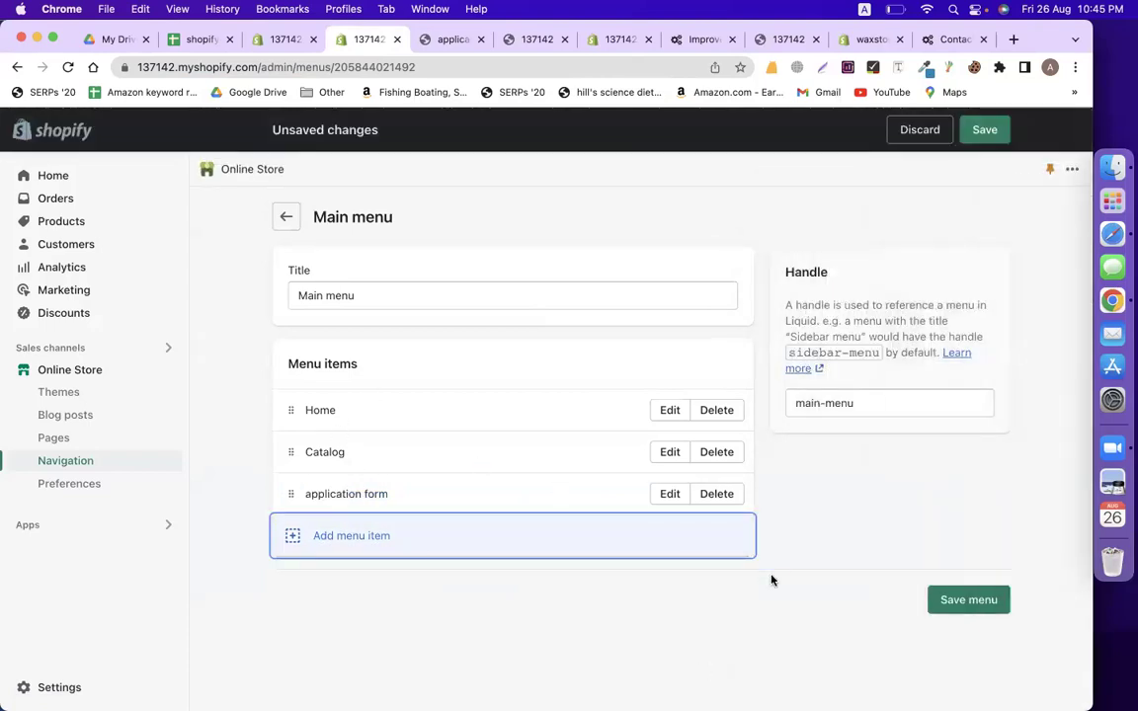
left_click(977, 599)
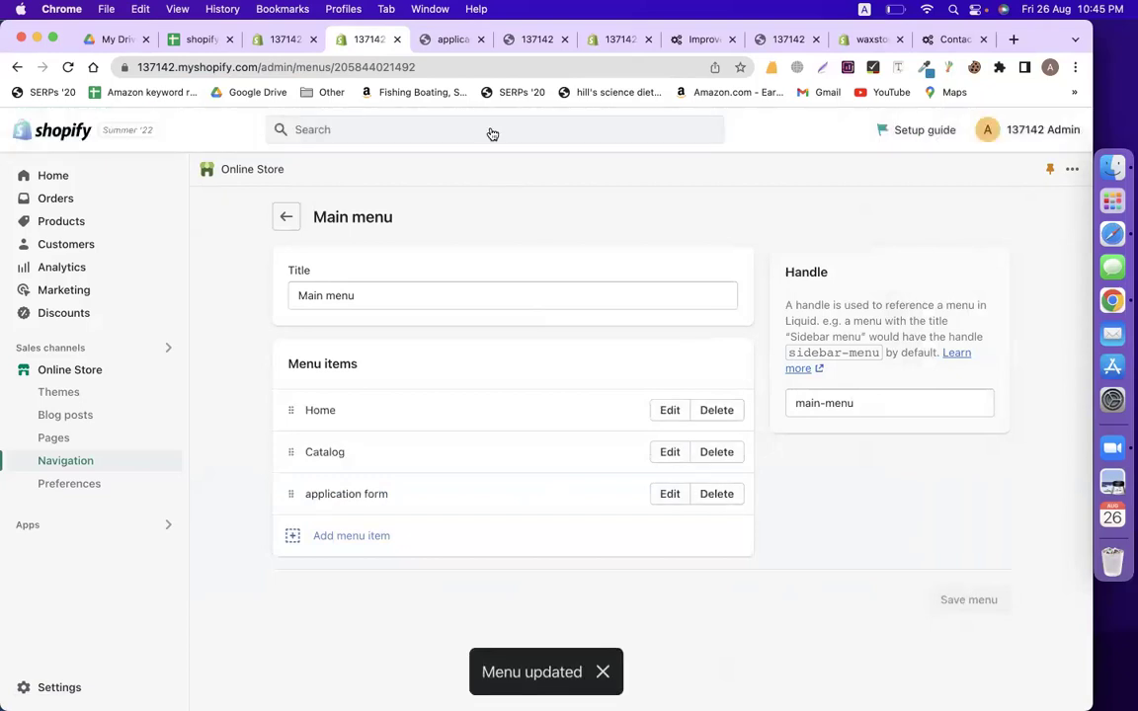
Confirm the application form link in the storefront header, then go to the themes list
left_click(450, 41)
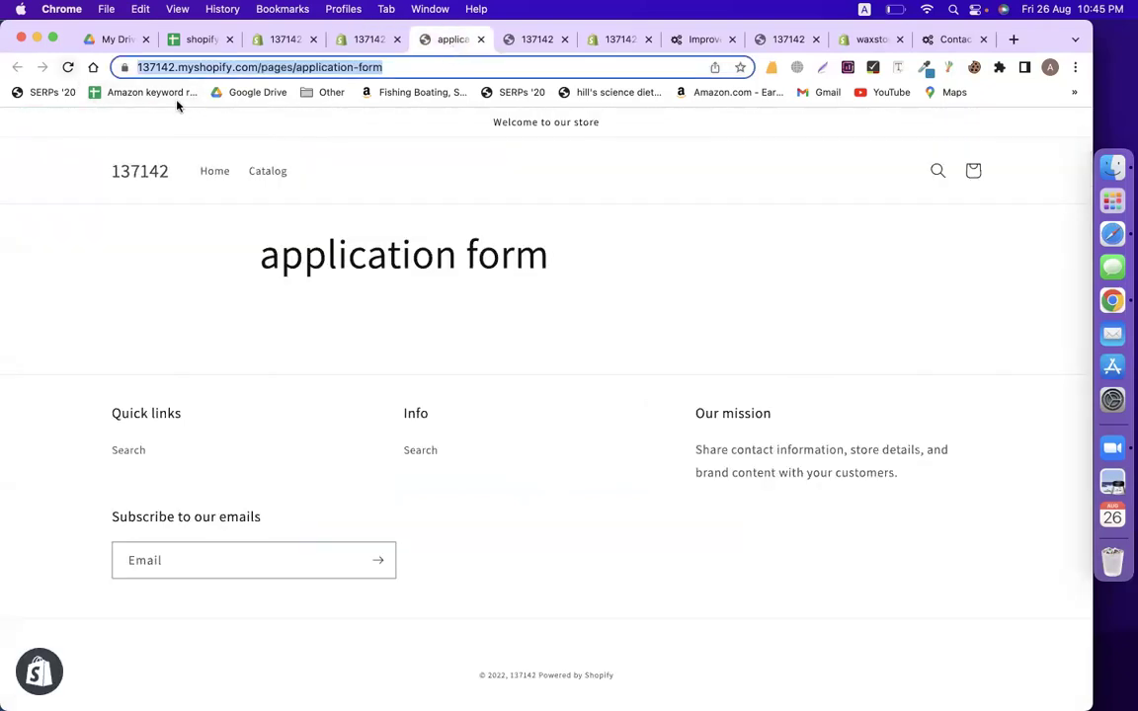
left_click(143, 172)
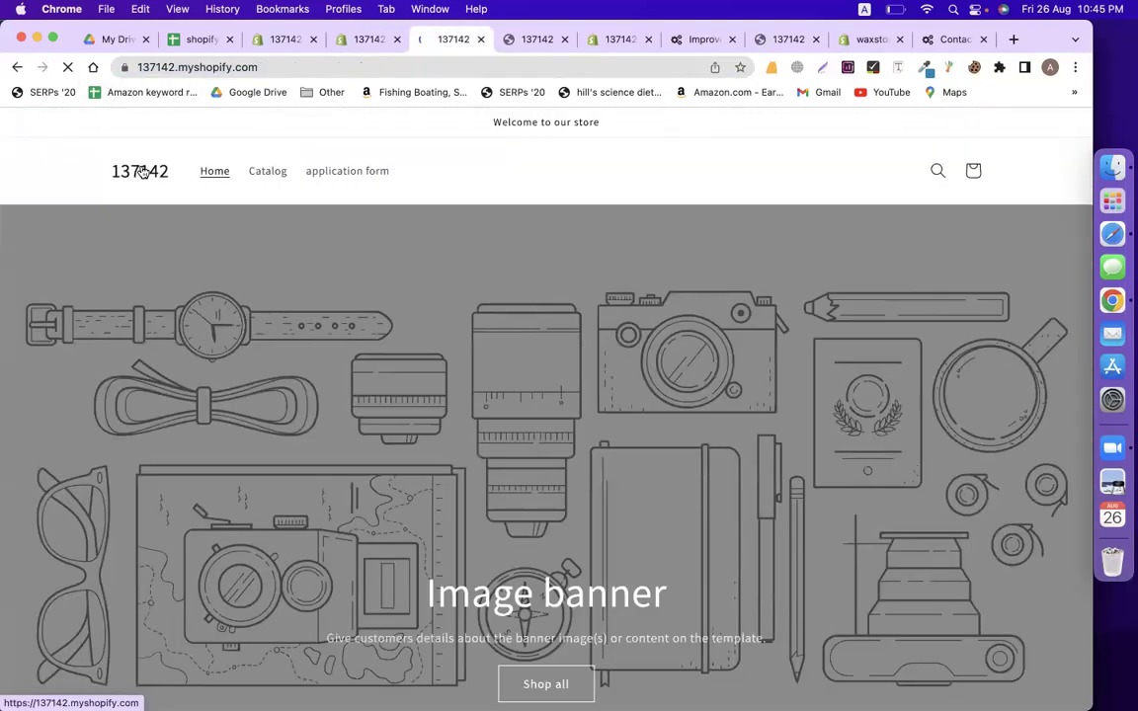
left_click(375, 170)
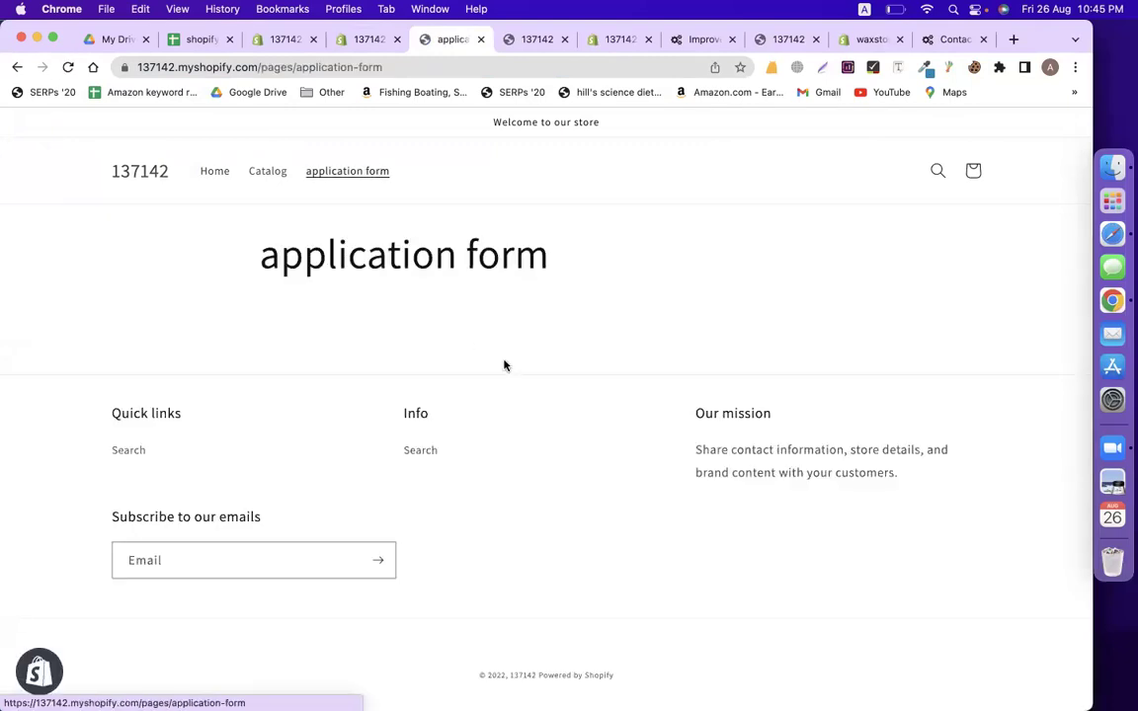
left_click(356, 43)
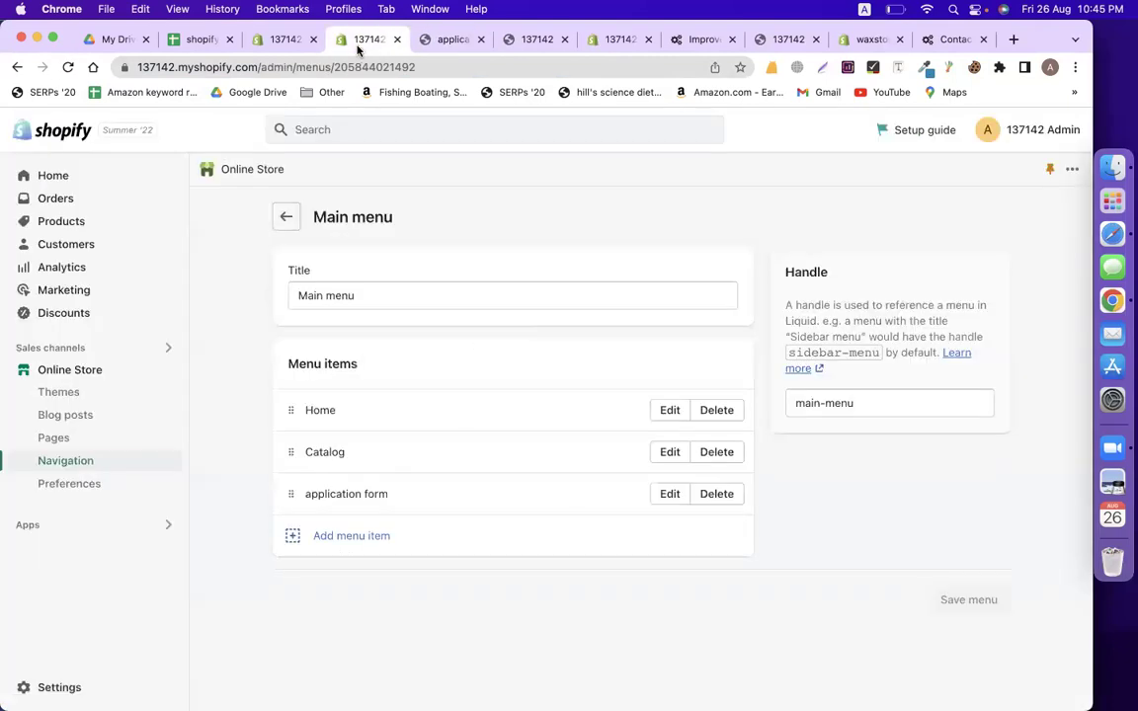
left_click(108, 389)
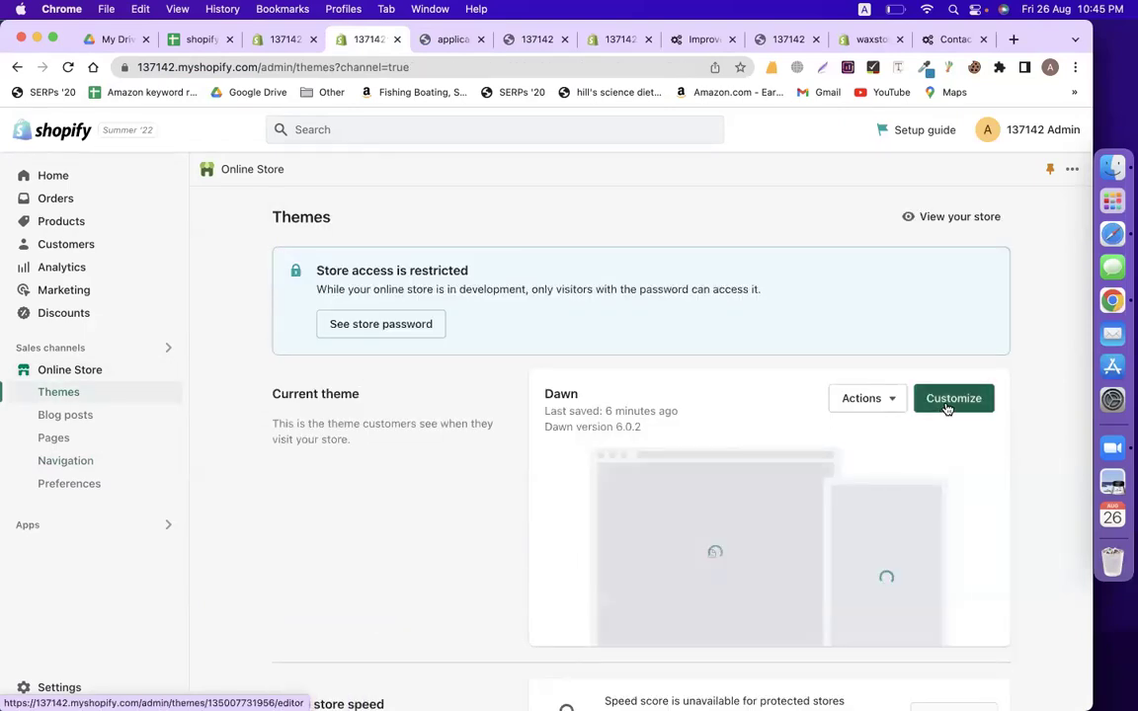
In the Dawn theme editor, replace the rich text description with the copied page URL
left_click(947, 400)
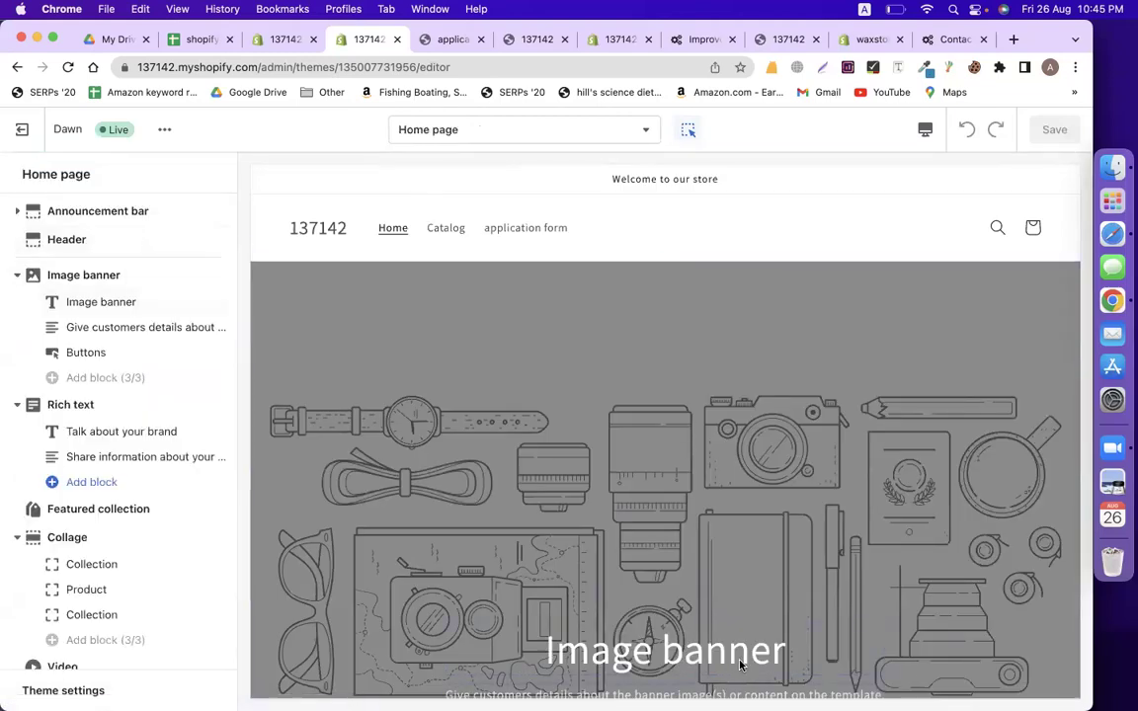
scroll(889, 535, "down", 10)
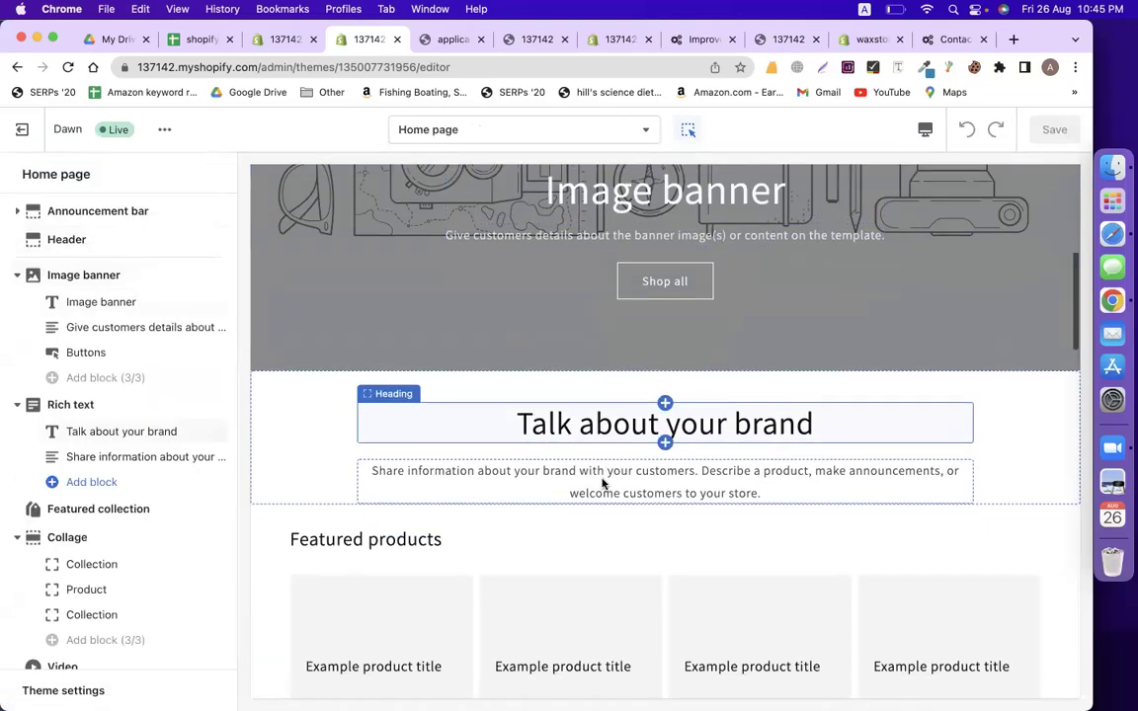
left_click(121, 457)
left_click(110, 323)
key("super+a")
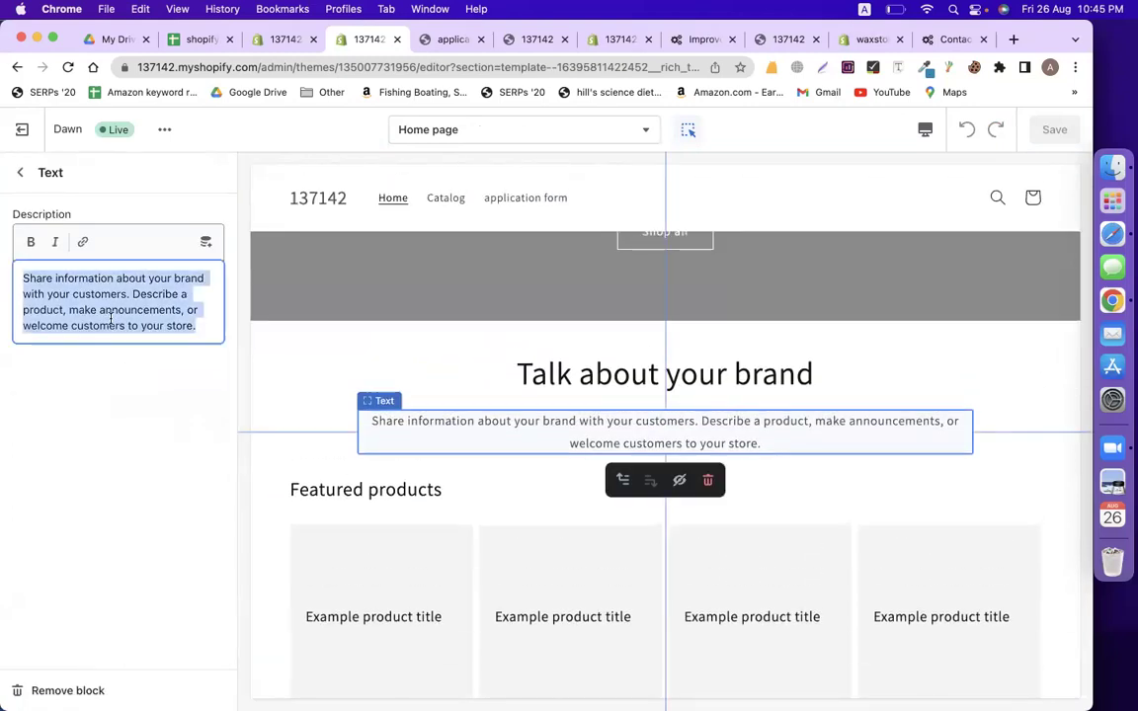
type("https://137142.myshopify.com/pages/application-form")
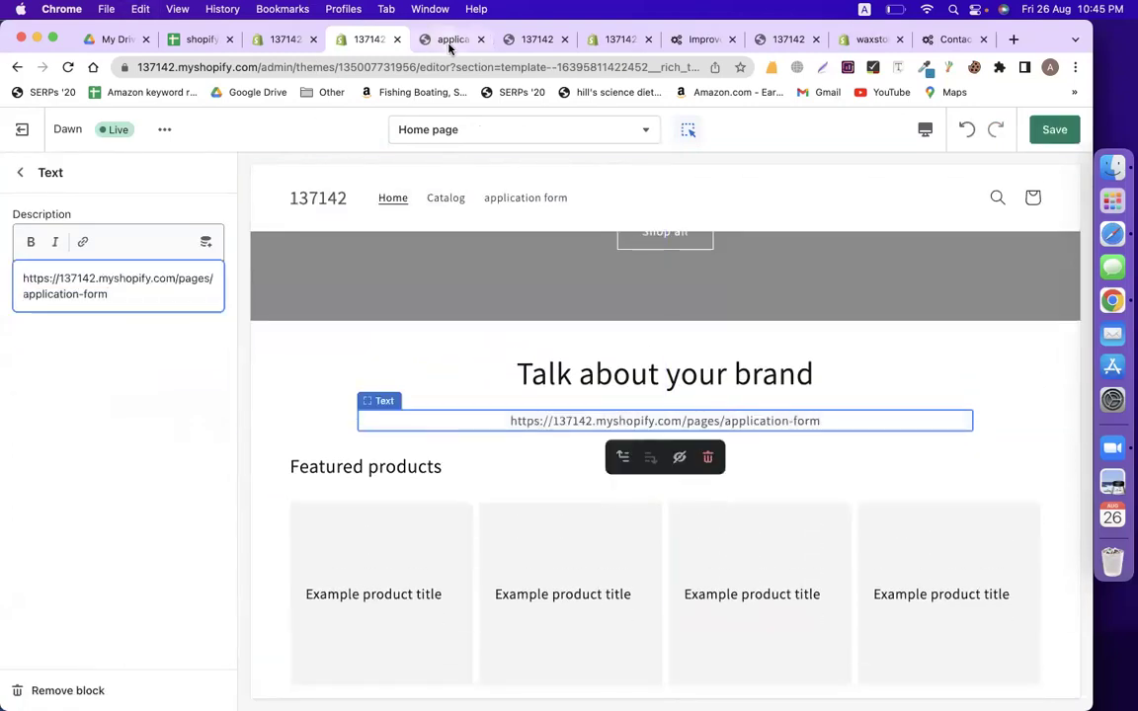
Return to the form builder's Forms list showing the Multi-step and Contact forms
left_click(450, 42)
left_click(368, 41)
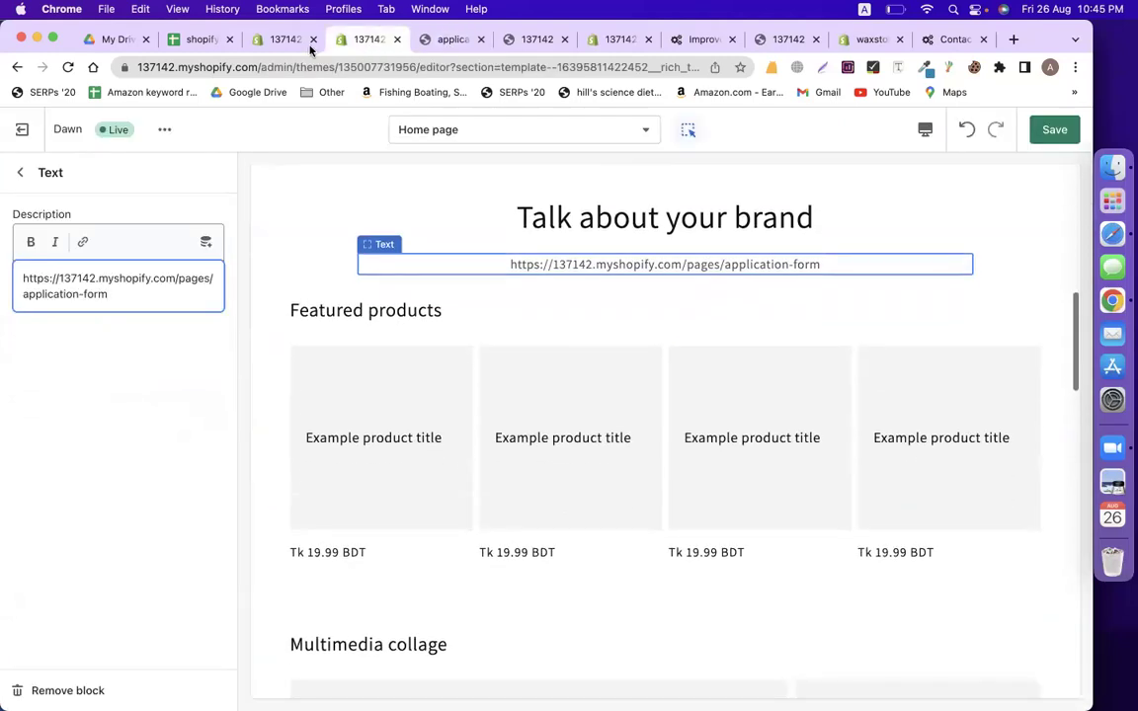
left_click(284, 42)
left_click(69, 134)
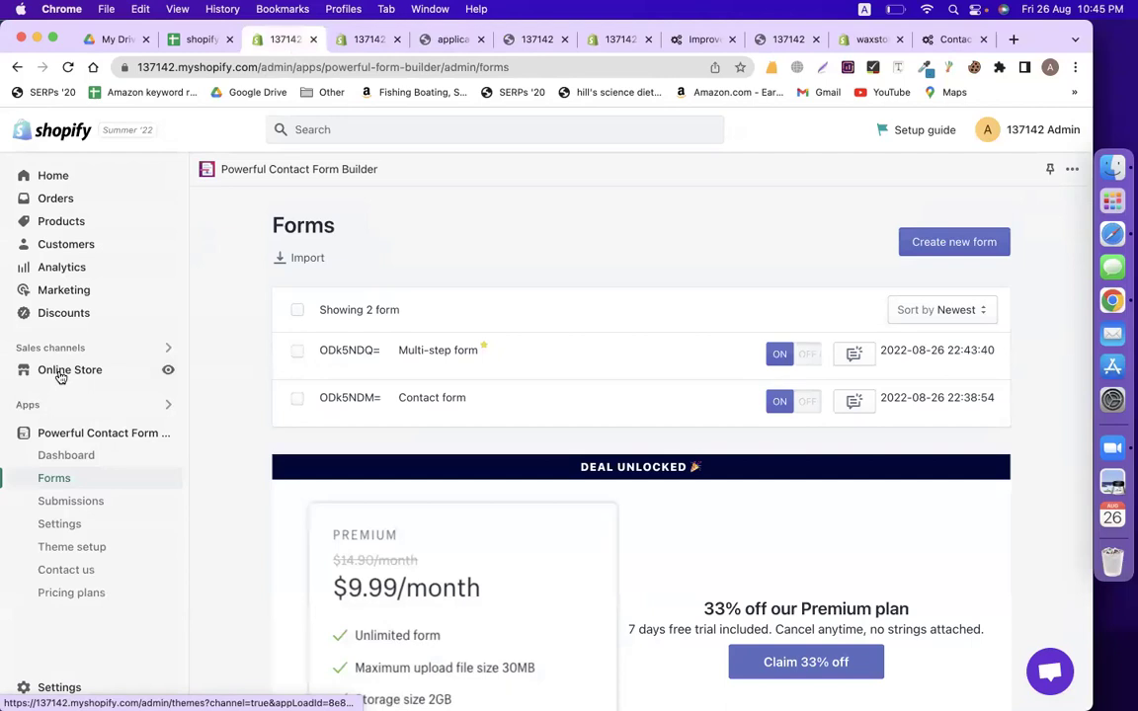
Open the application form page and delete its existing HTML content code
left_click(69, 373)
left_click(58, 438)
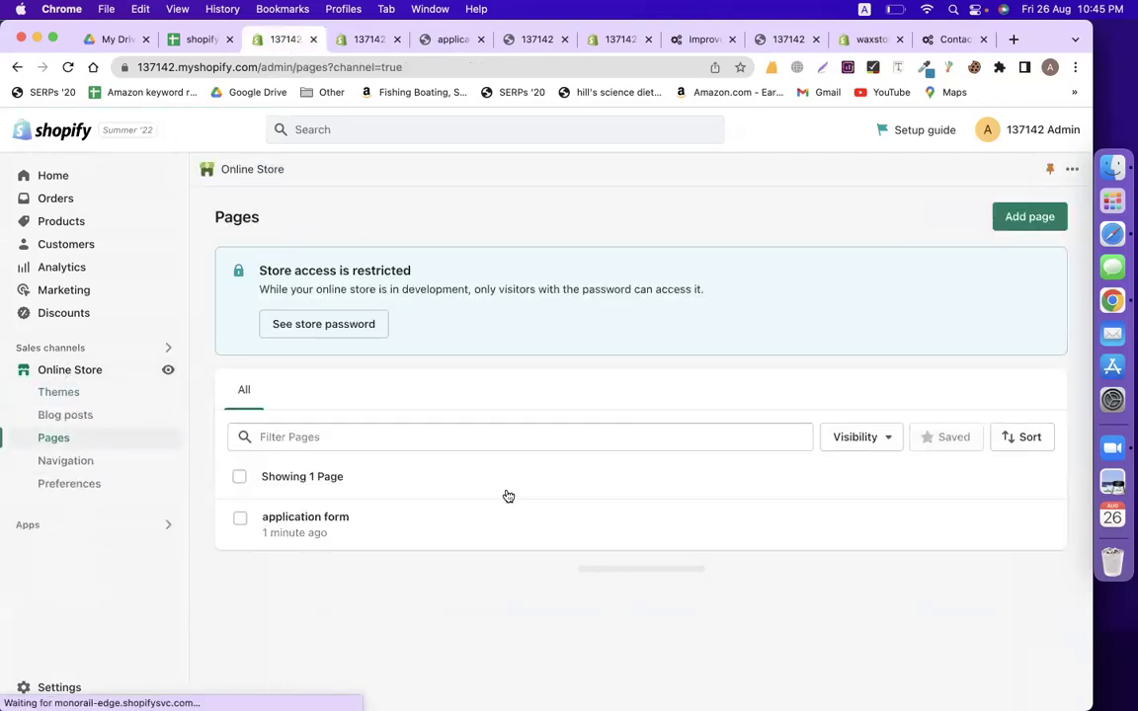
left_click(386, 517)
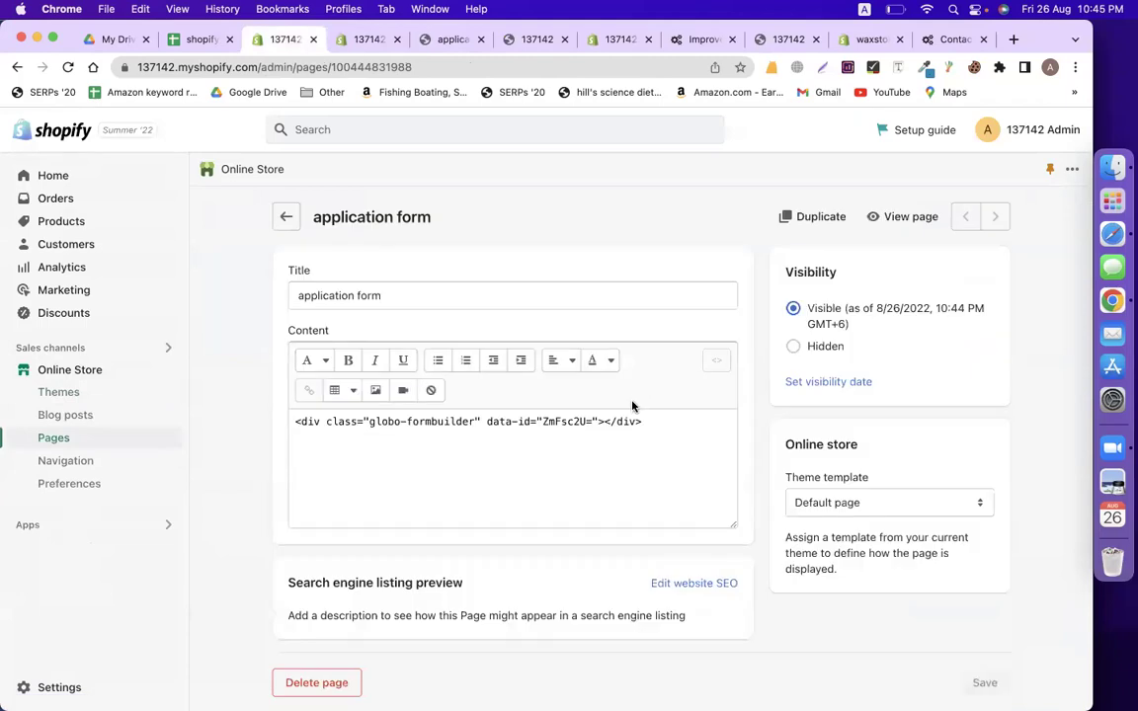
left_click(656, 419)
left_click(717, 360)
key("super+a")
key("super+c")
key("BackSpace")
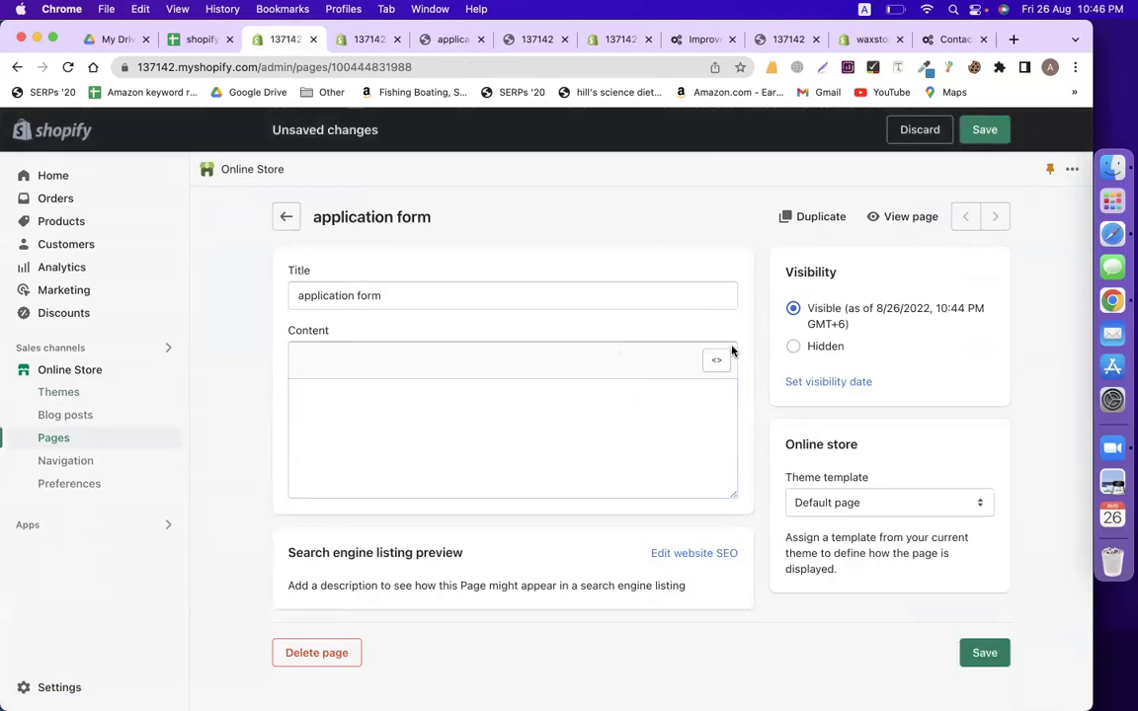
Paste the div embed code back in, save the page, and view it on the storefront
left_click(717, 360)
left_click(616, 426)
key("super+v")
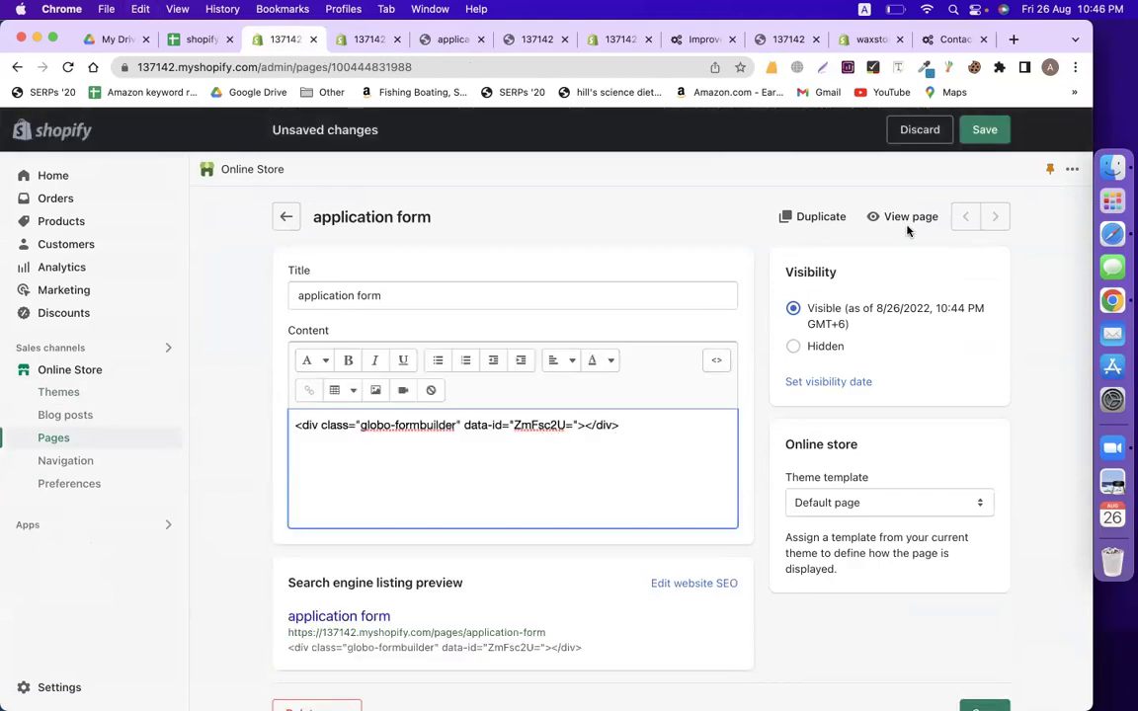
left_click(984, 129)
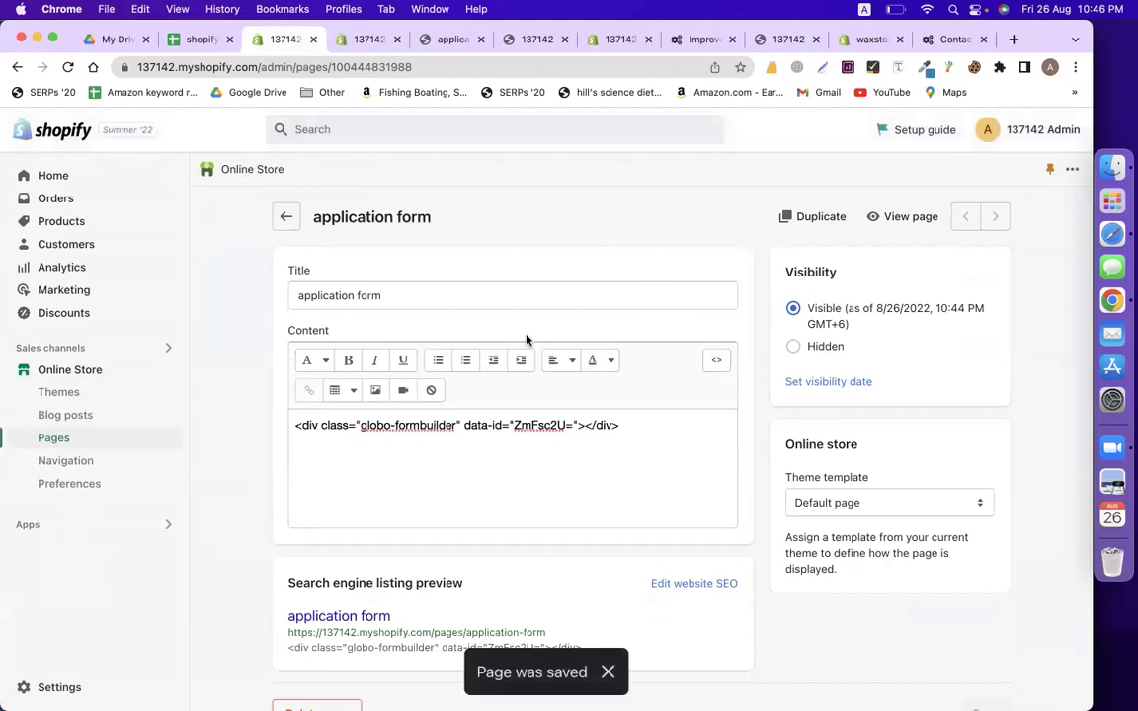
left_click(907, 219)
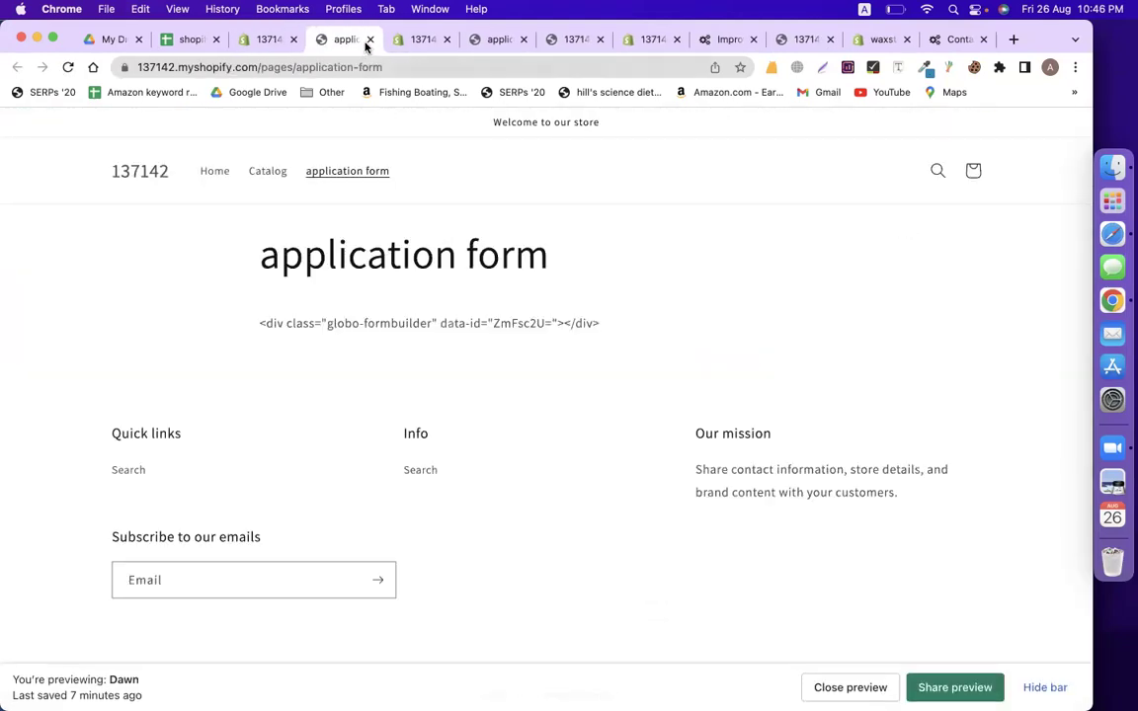
left_click(370, 39)
left_click(362, 42)
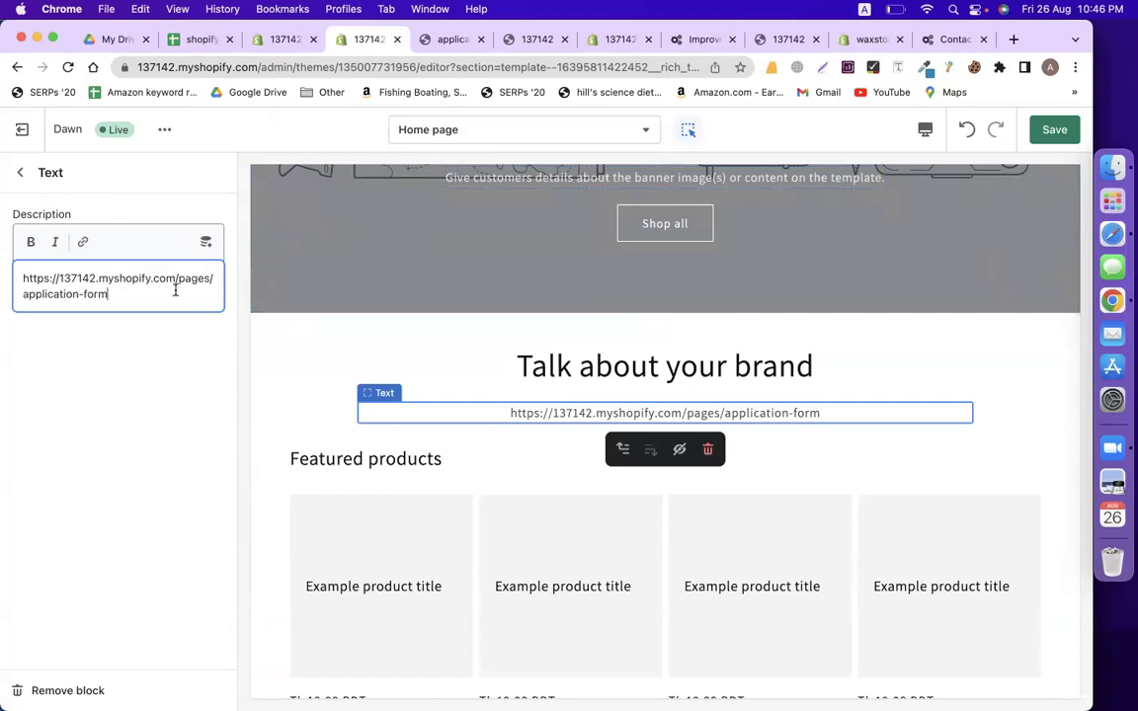
Replace the description URL with the globo-formbuilder div code copied from the page editor
triple_click(176, 290)
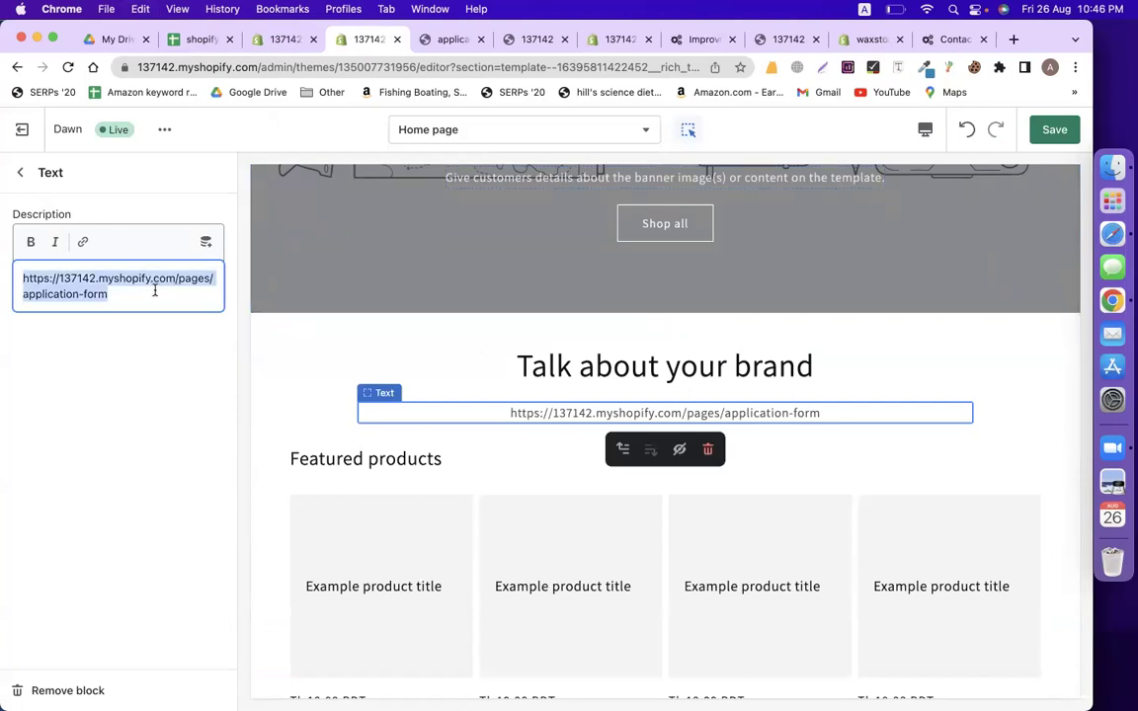
key("BackSpace")
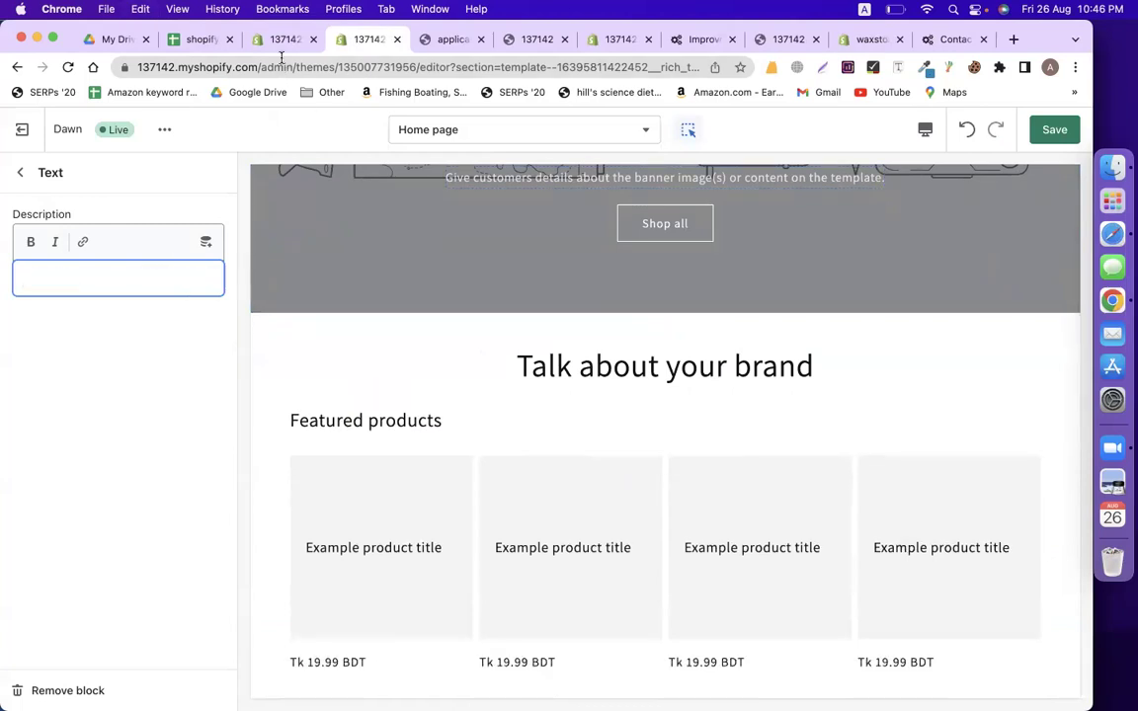
left_click(283, 39)
triple_click(430, 428)
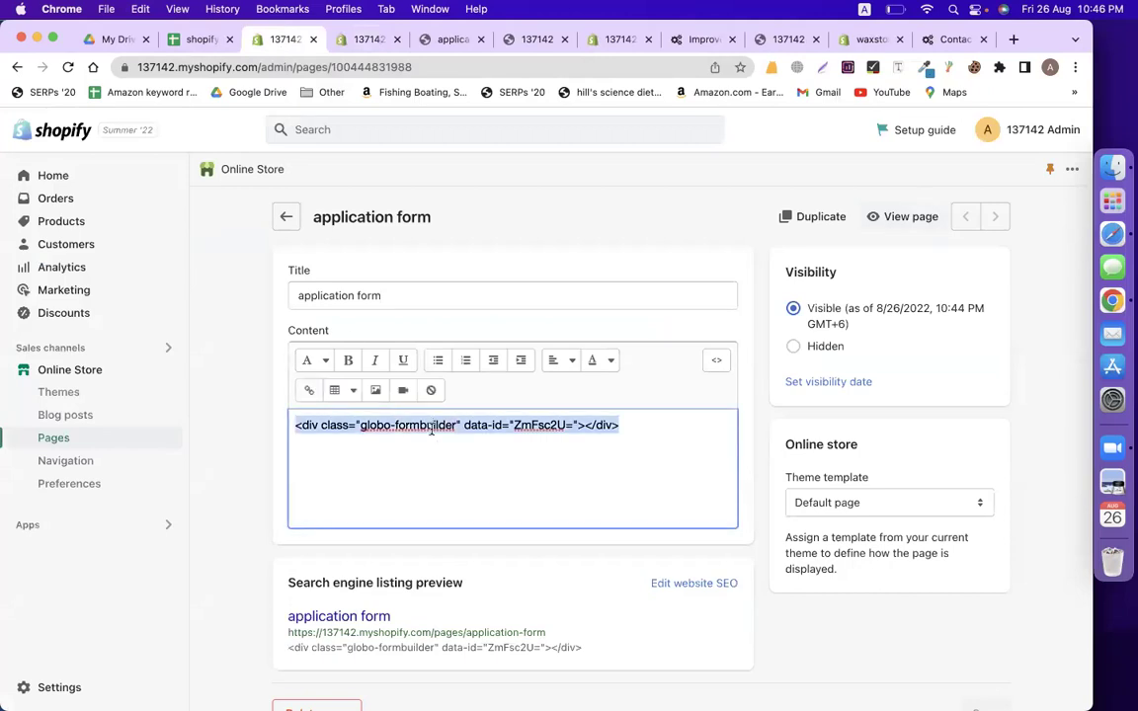
key("super+c")
left_click(336, 39)
key("super+v")
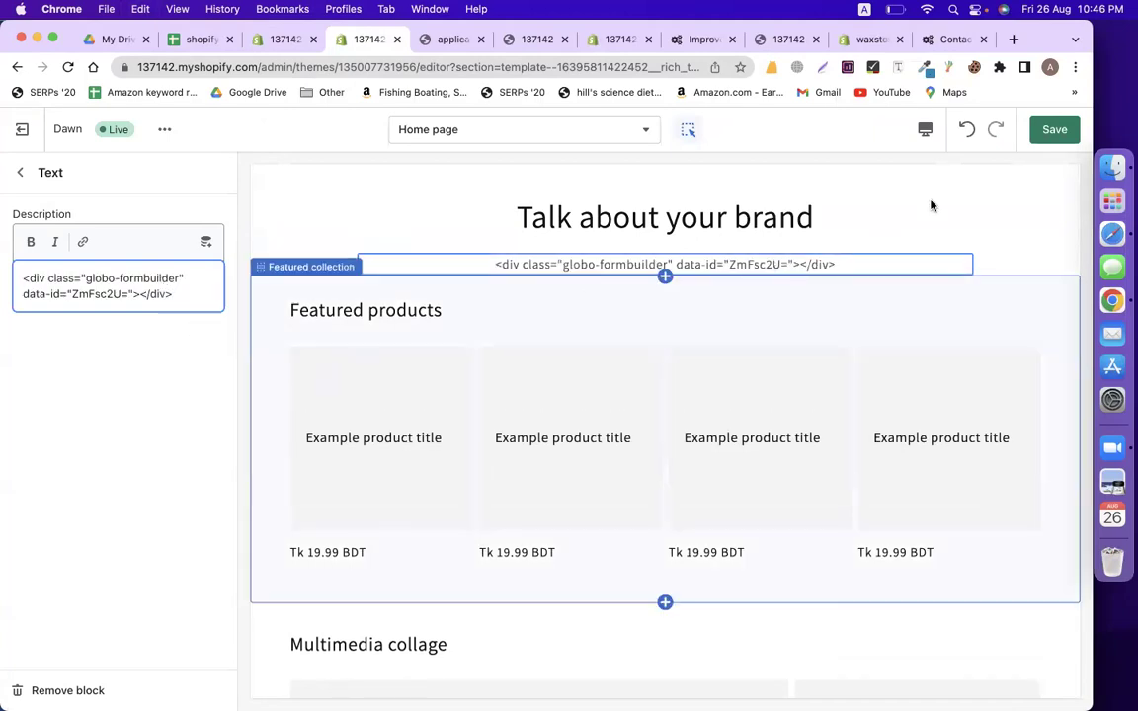
Save the theme and check the embed code text on the storefront home page
left_click(1054, 129)
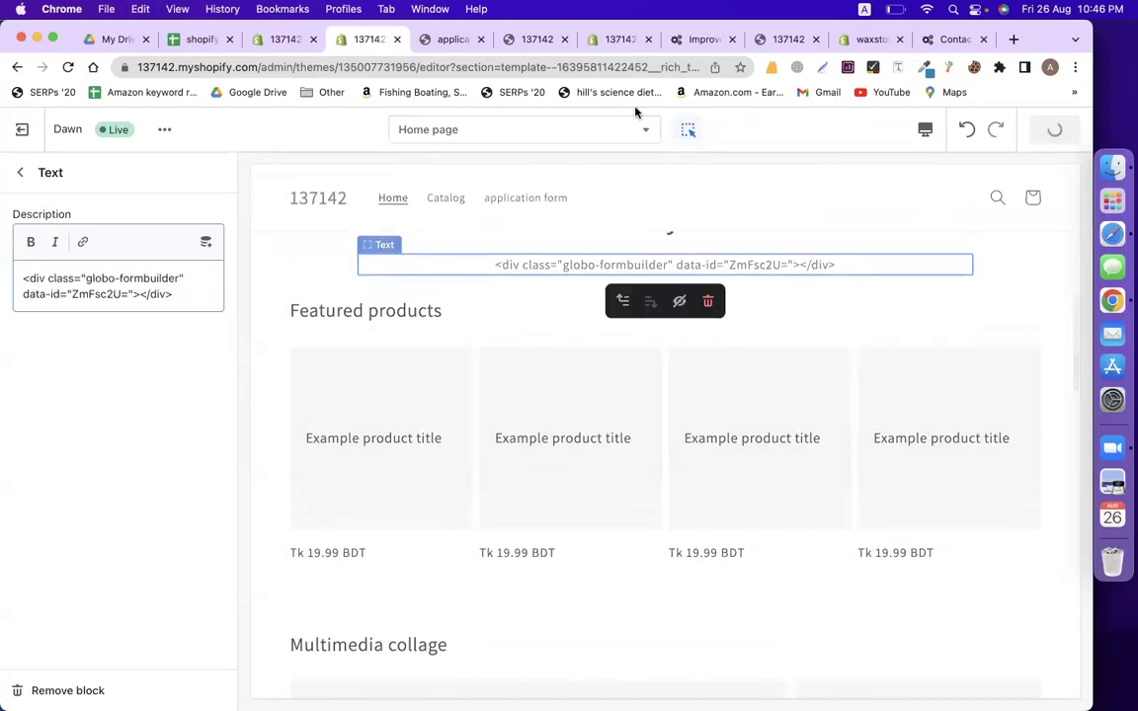
left_click(450, 39)
left_click(215, 172)
scroll(514, 425, "down", 5)
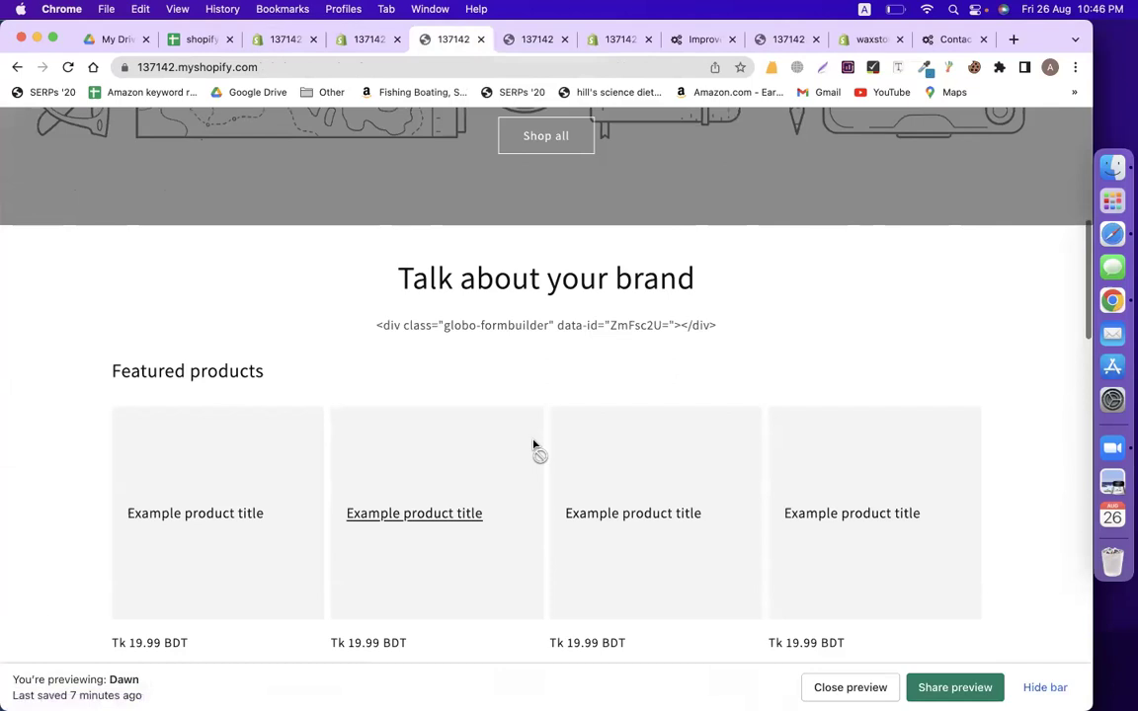
triple_click(506, 326)
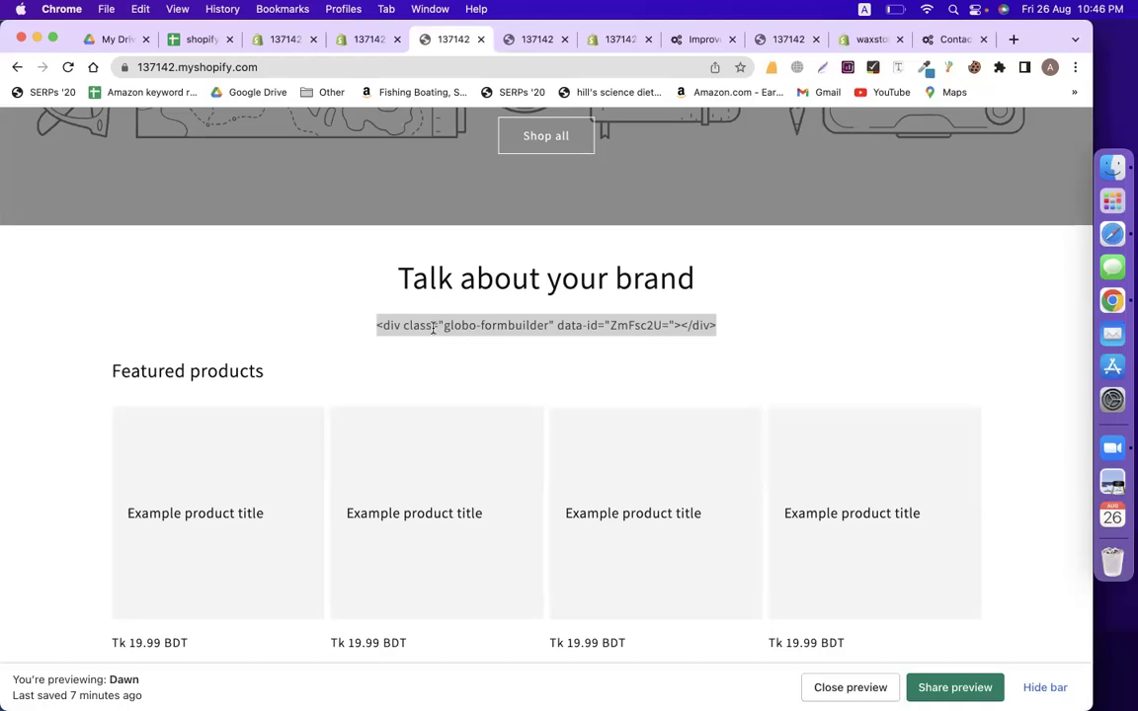
Check the storefront preview tabs, then go back to the theme editor's section list
left_click(540, 41)
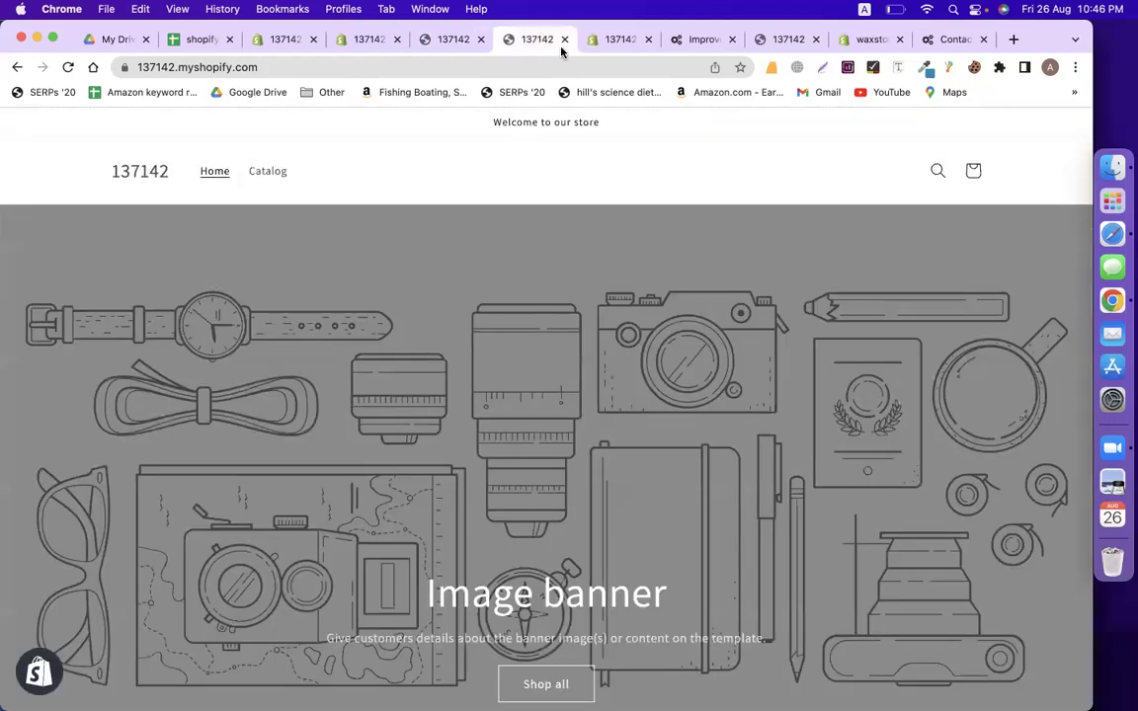
scroll(320, 625, "down", 15)
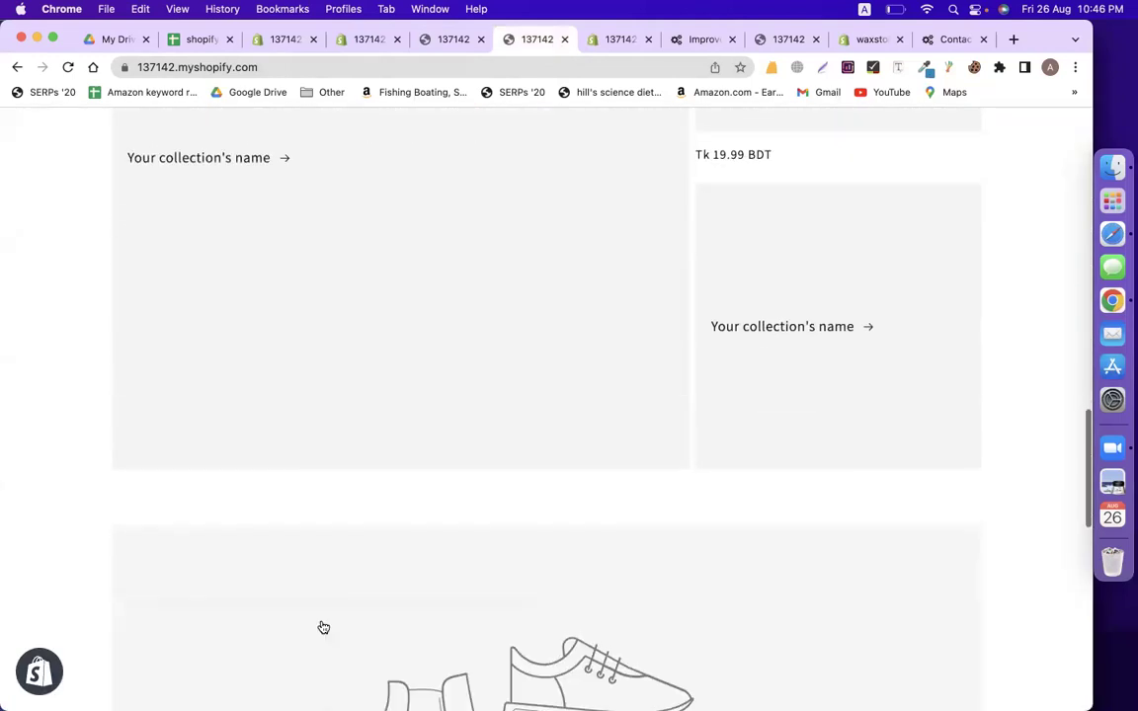
scroll(320, 625, "up", 15)
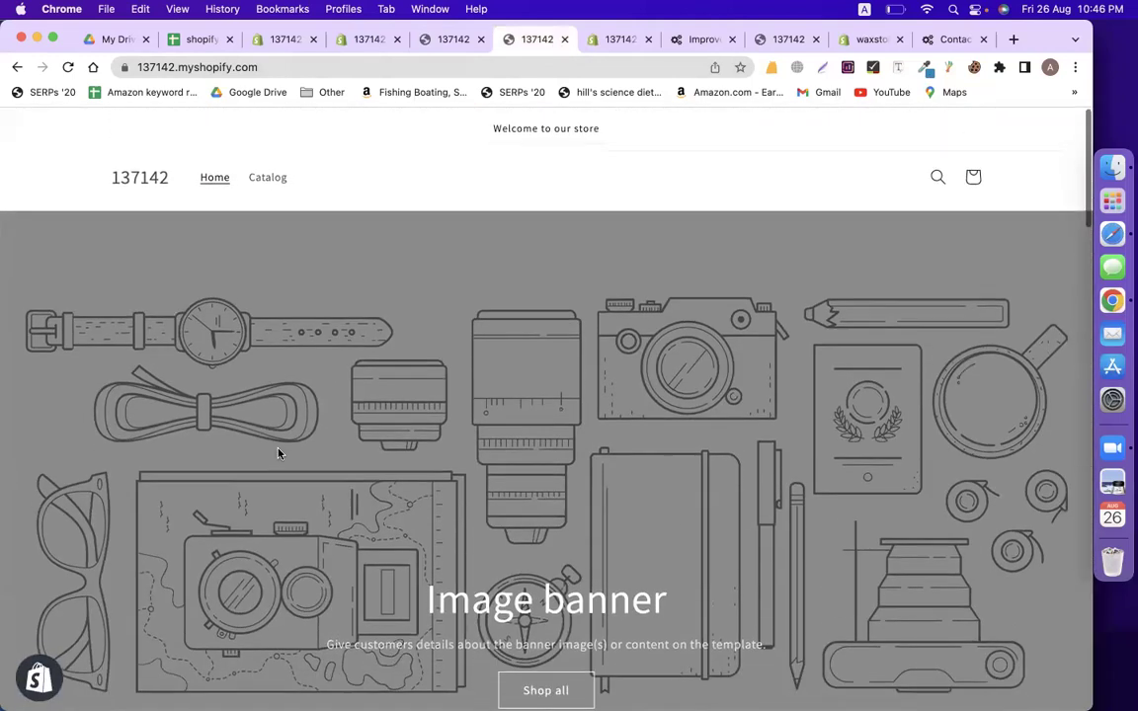
left_click(444, 40)
left_click(373, 39)
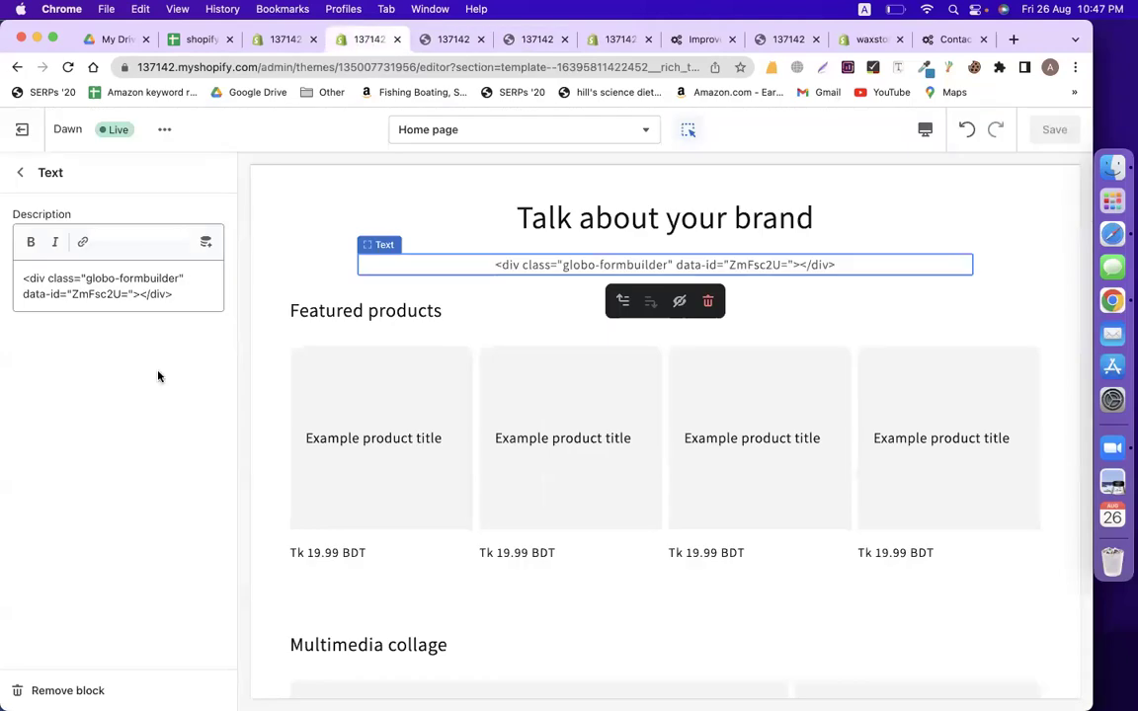
left_click(20, 172)
Add a Globo Form Builder app section to the home page template
scroll(104, 550, "down", 2)
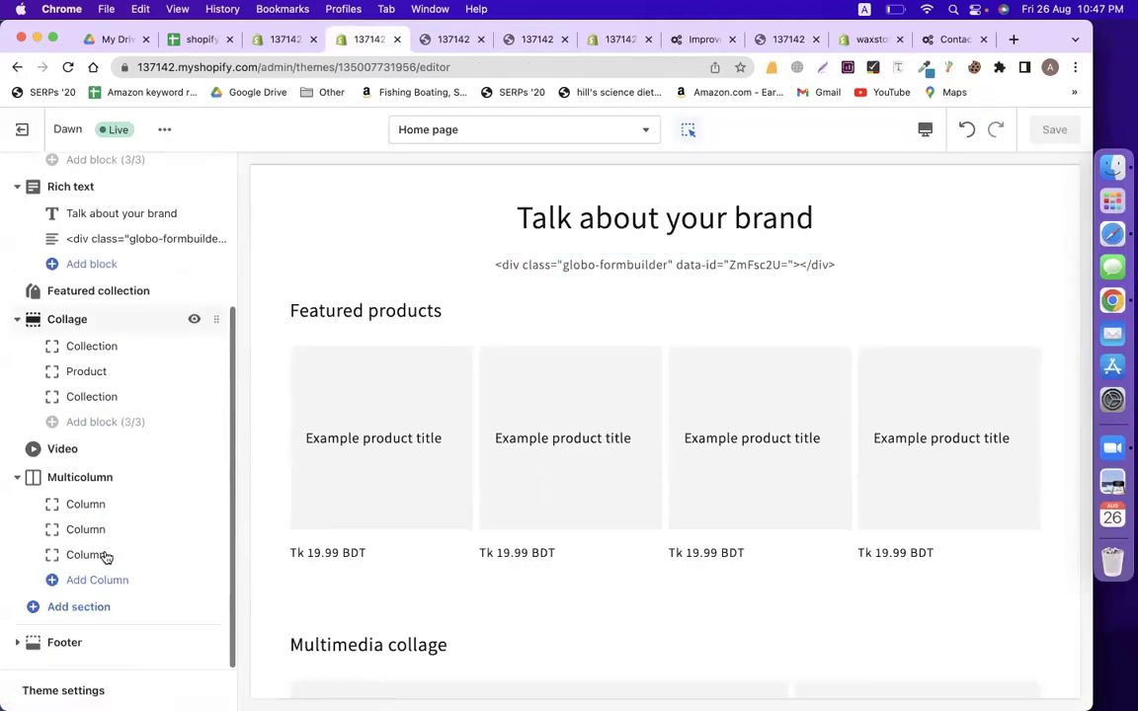
left_click(79, 608)
type("cod")
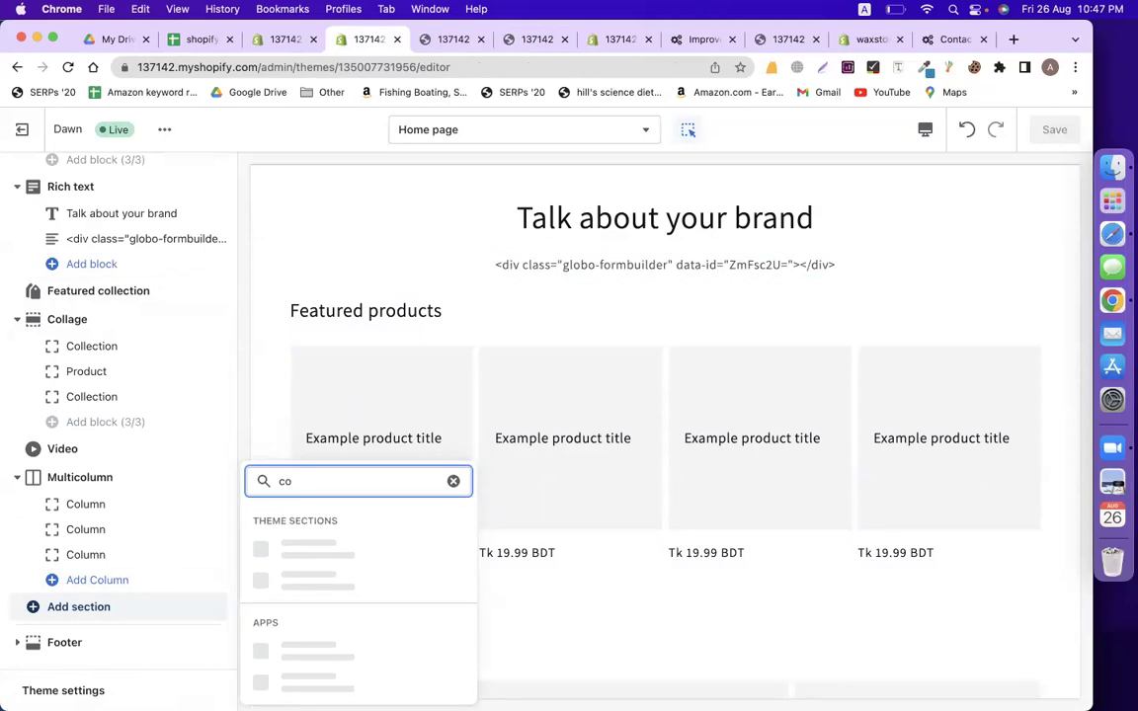
key("BackSpace")
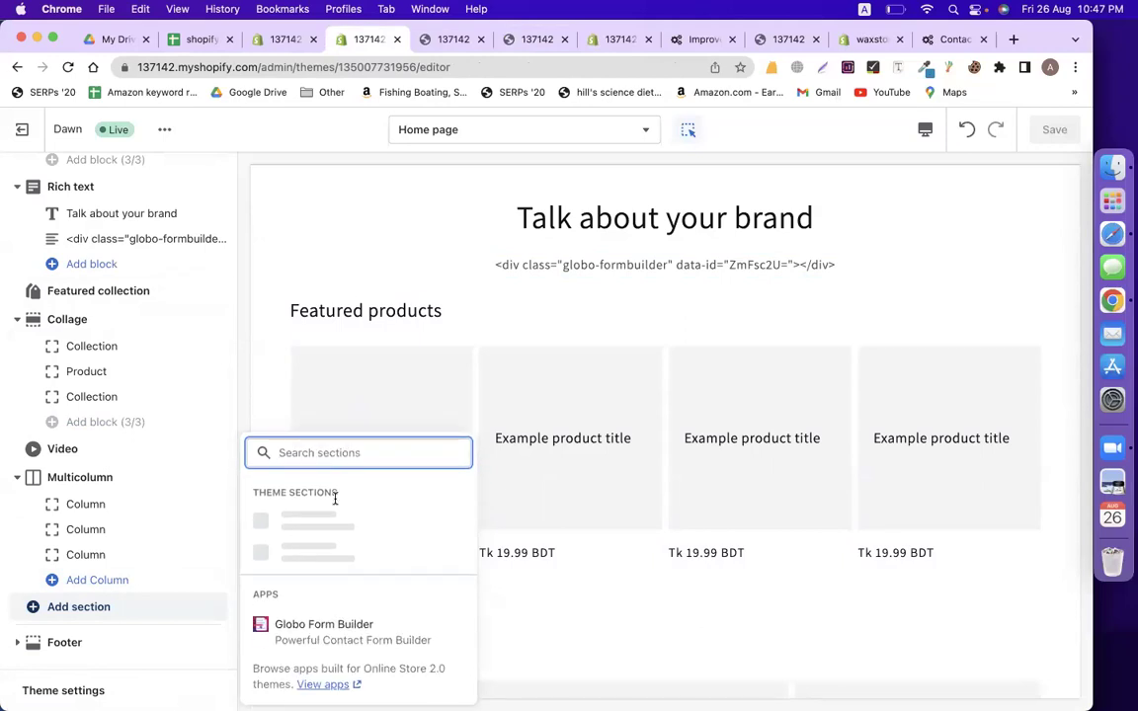
left_click(286, 635)
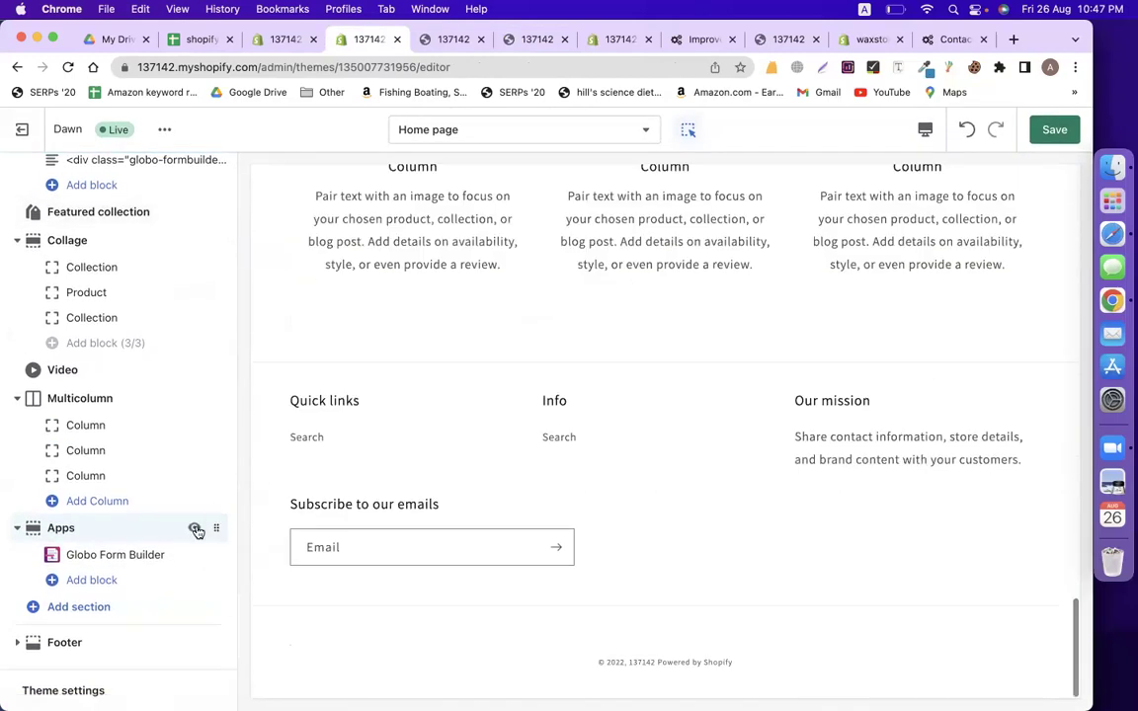
Paste the form embed code into the Globo block's Shortcode and delete the xxxx placeholder line
left_click(148, 554)
triple_click(174, 284)
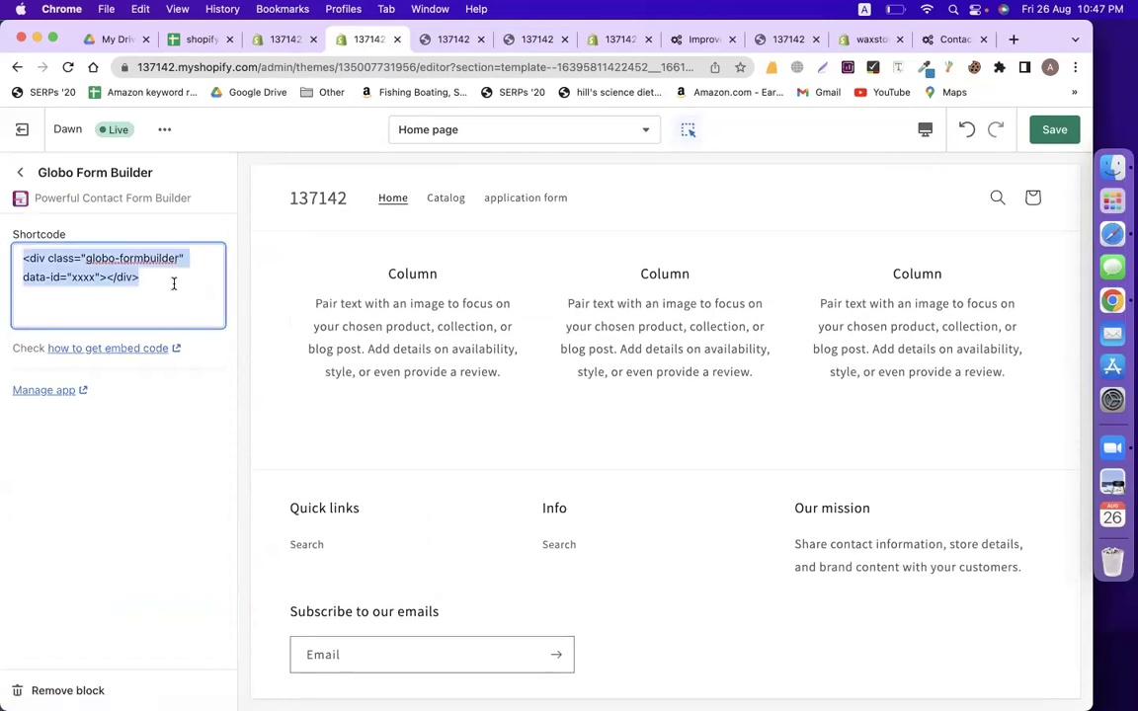
left_click(174, 285)
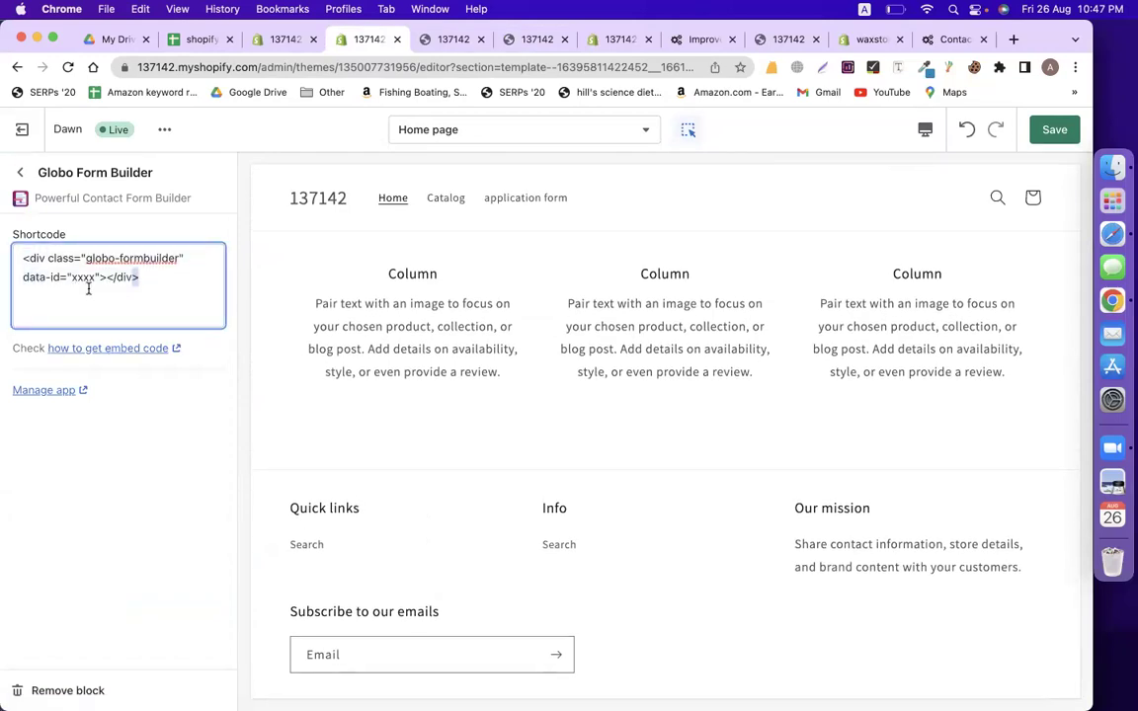
type("<div class=\"globo-formbuilder\" data-id=\"ZmFsT2U=\"></div>")
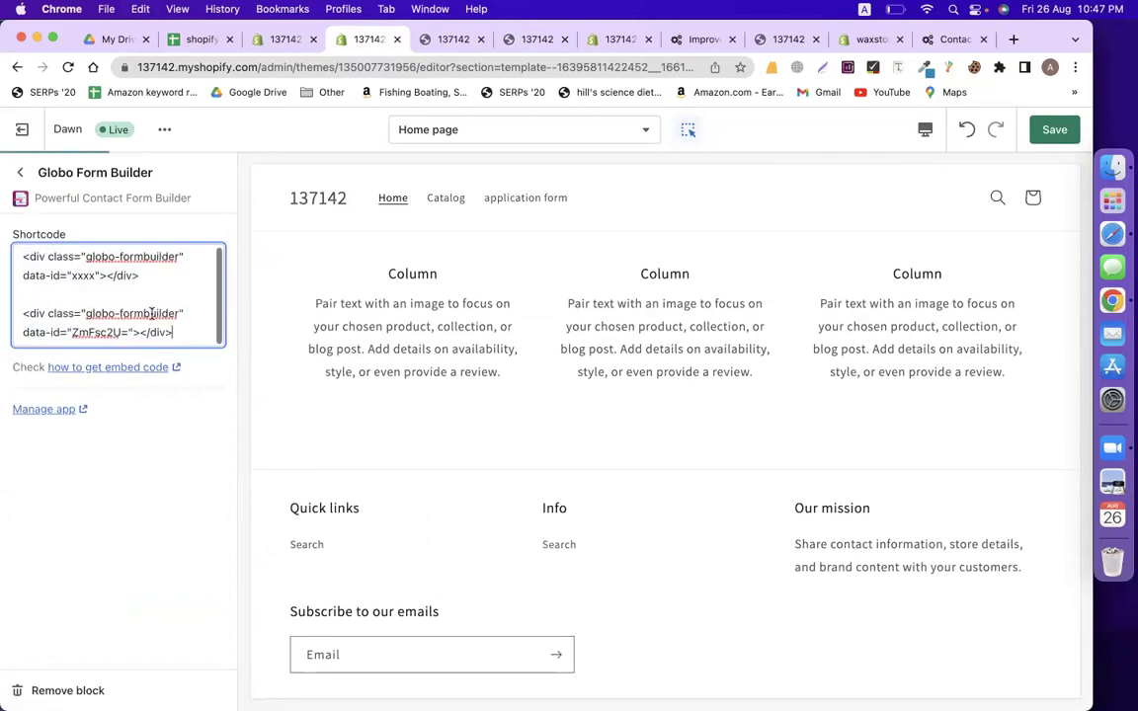
double_click(102, 334)
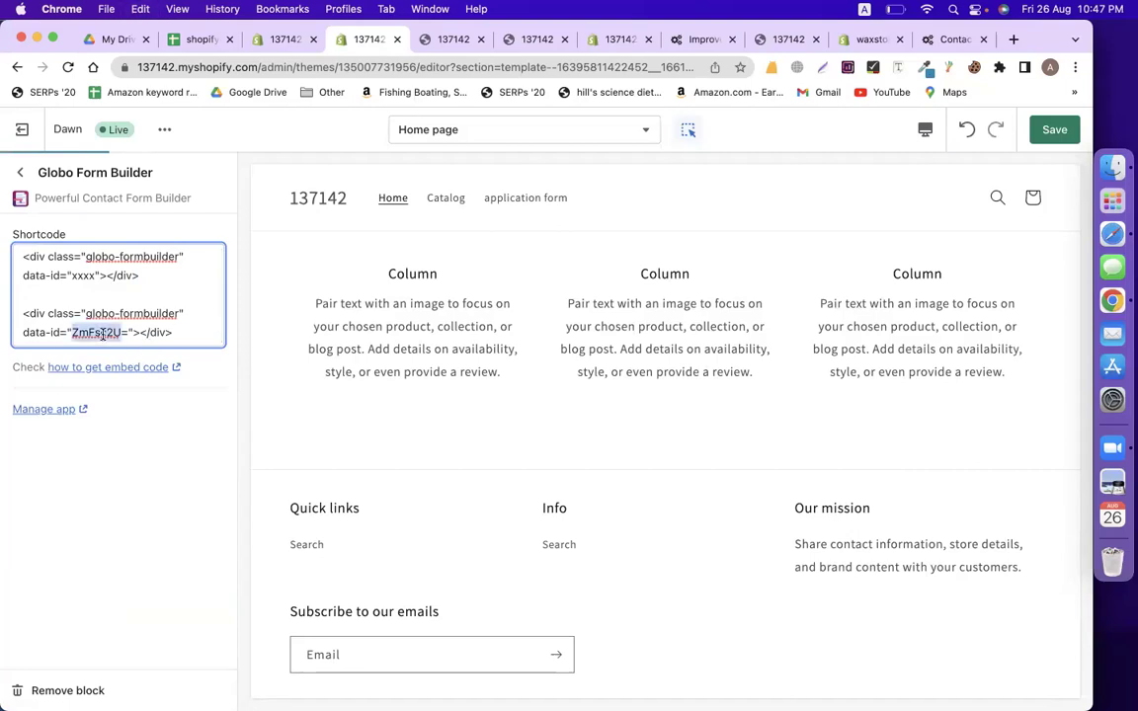
left_click(82, 278)
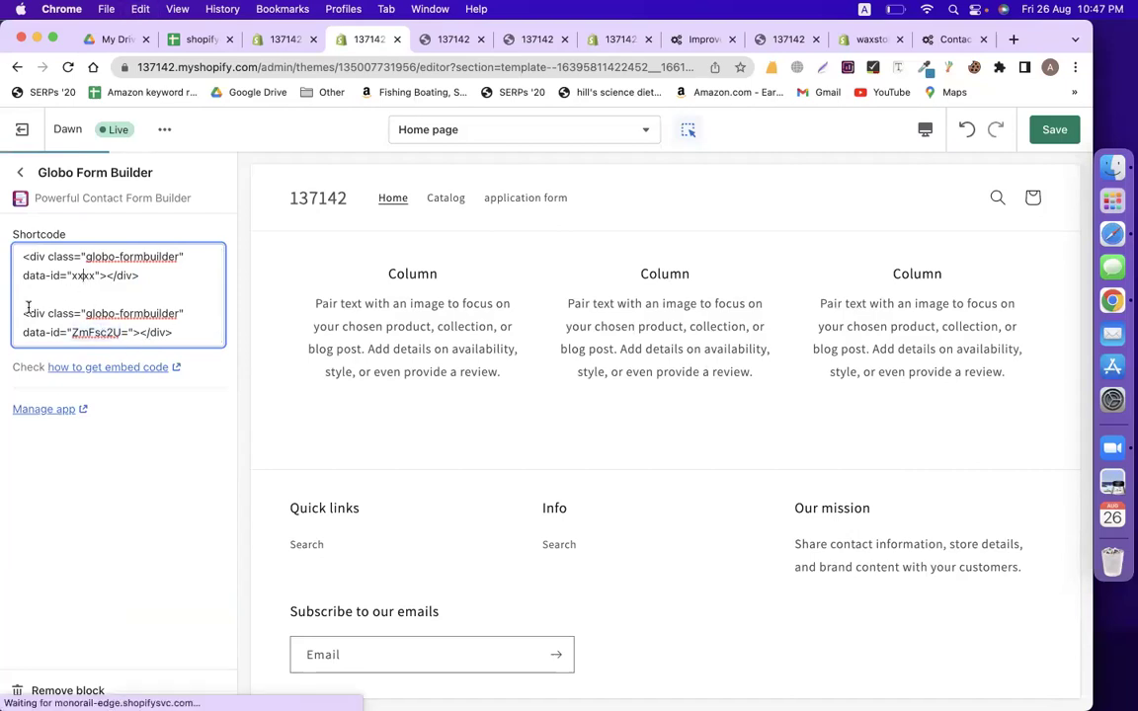
left_click_drag(23, 310, 3, 223)
key("BackSpace")
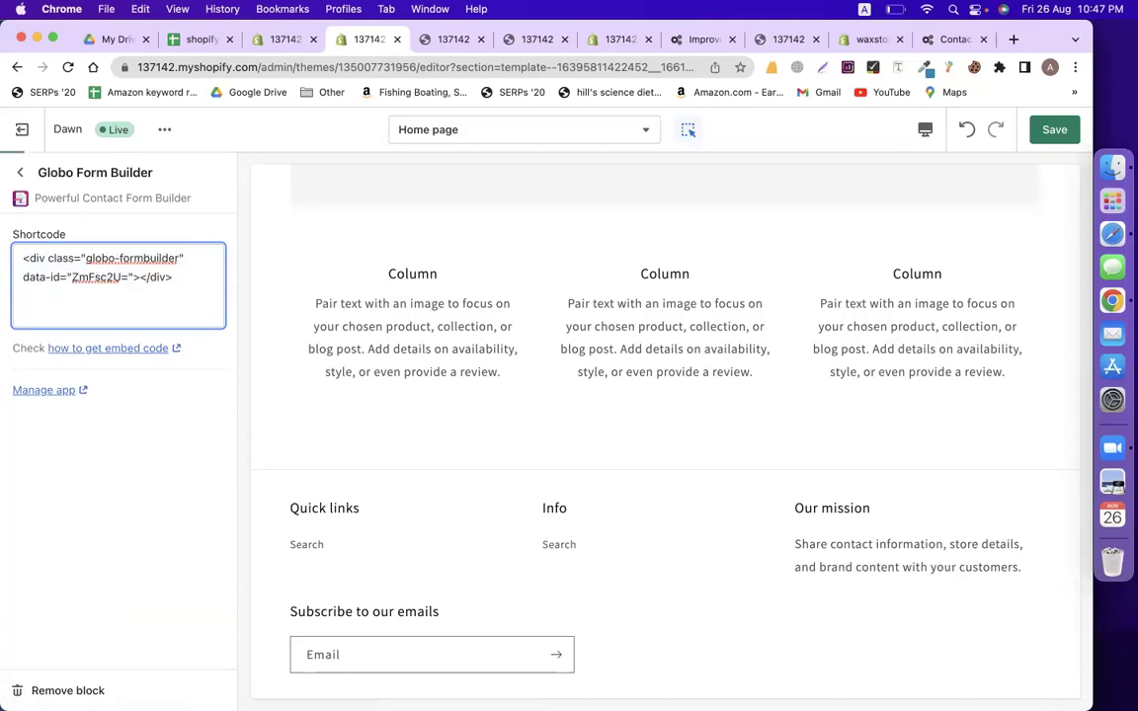
Save the home page changes and return to the storefront preview
left_click(1051, 130)
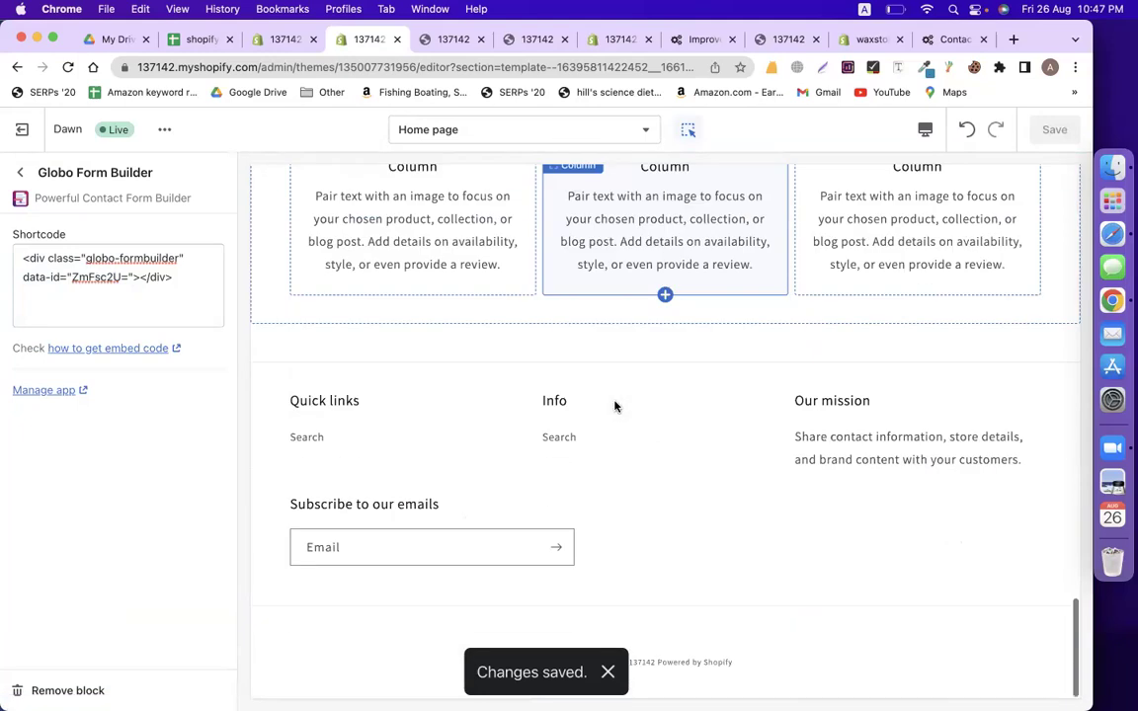
scroll(614, 405, "up", 10)
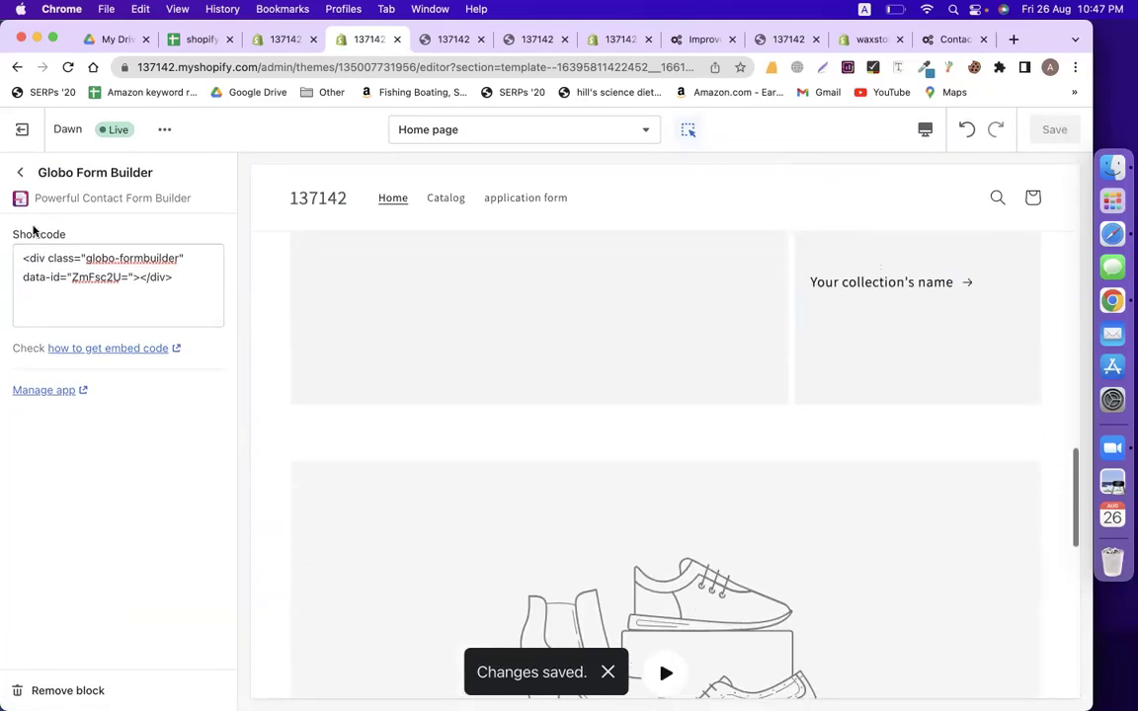
left_click(20, 172)
scroll(401, 490, "down", 3)
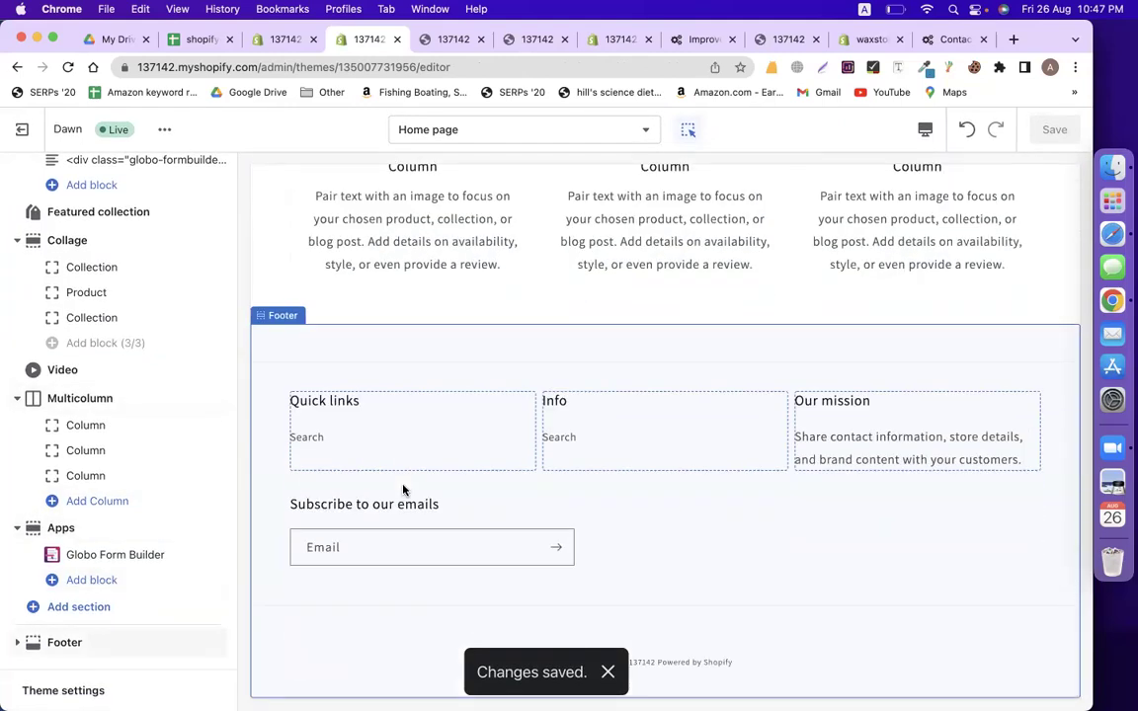
left_click(446, 39)
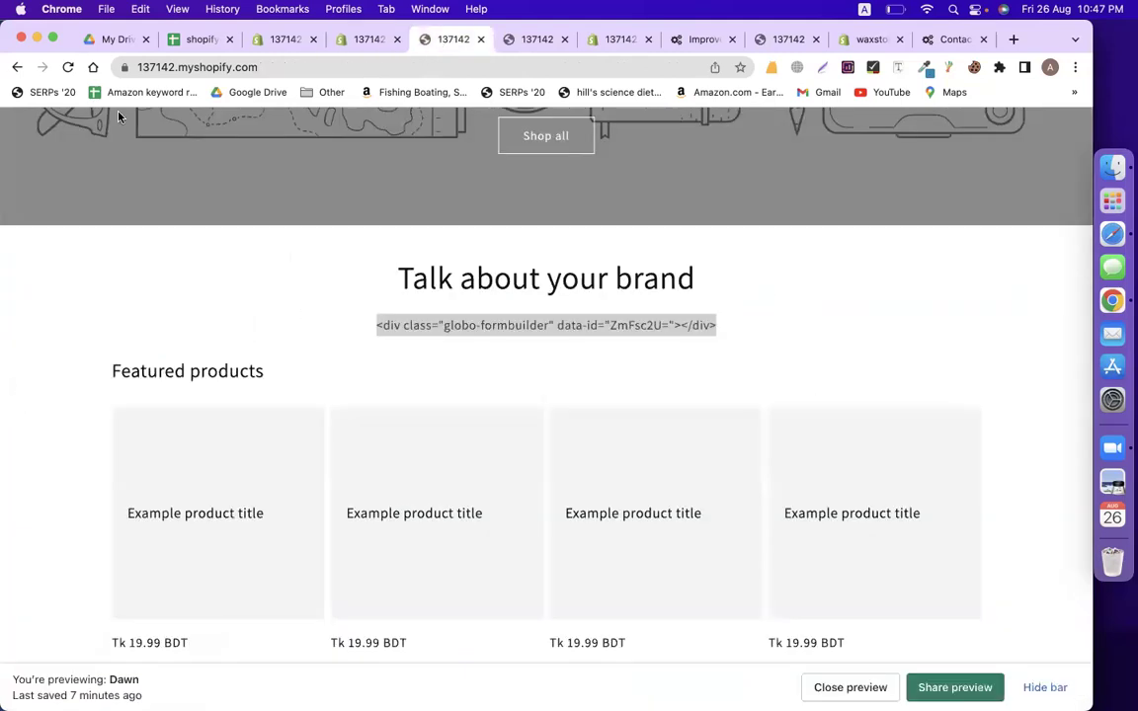
Reload the storefront preview and scroll through the updated home page
left_click(68, 67)
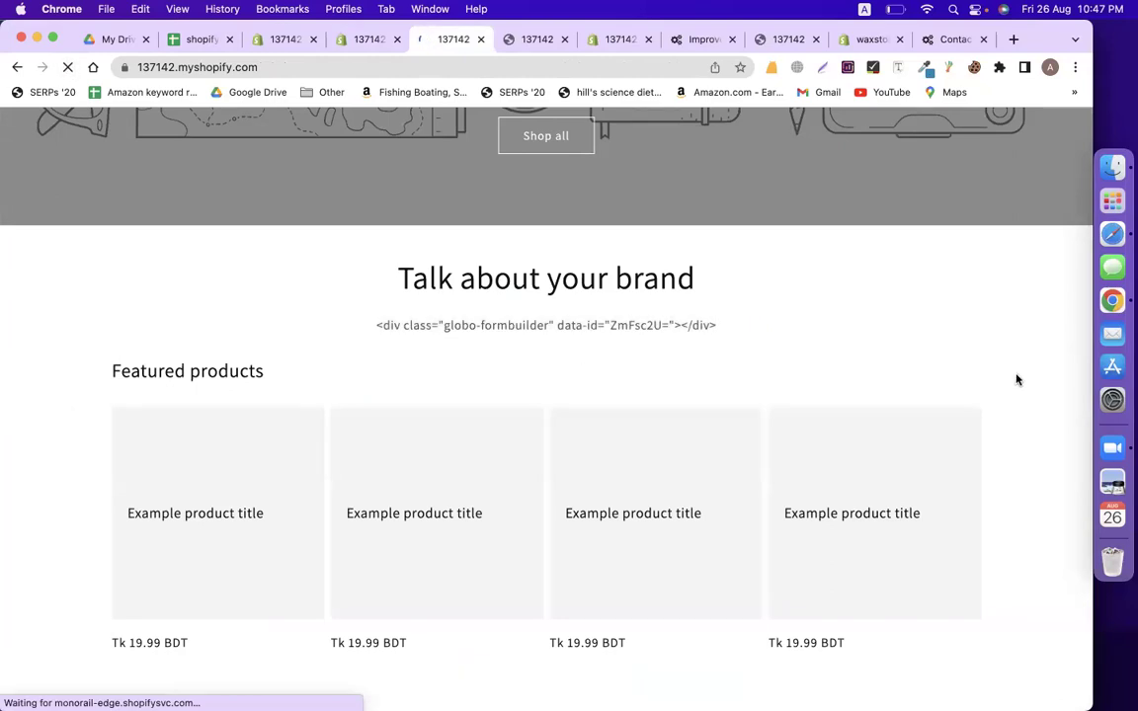
scroll(1016, 379, "down", 10)
scroll(1016, 380, "up", 15)
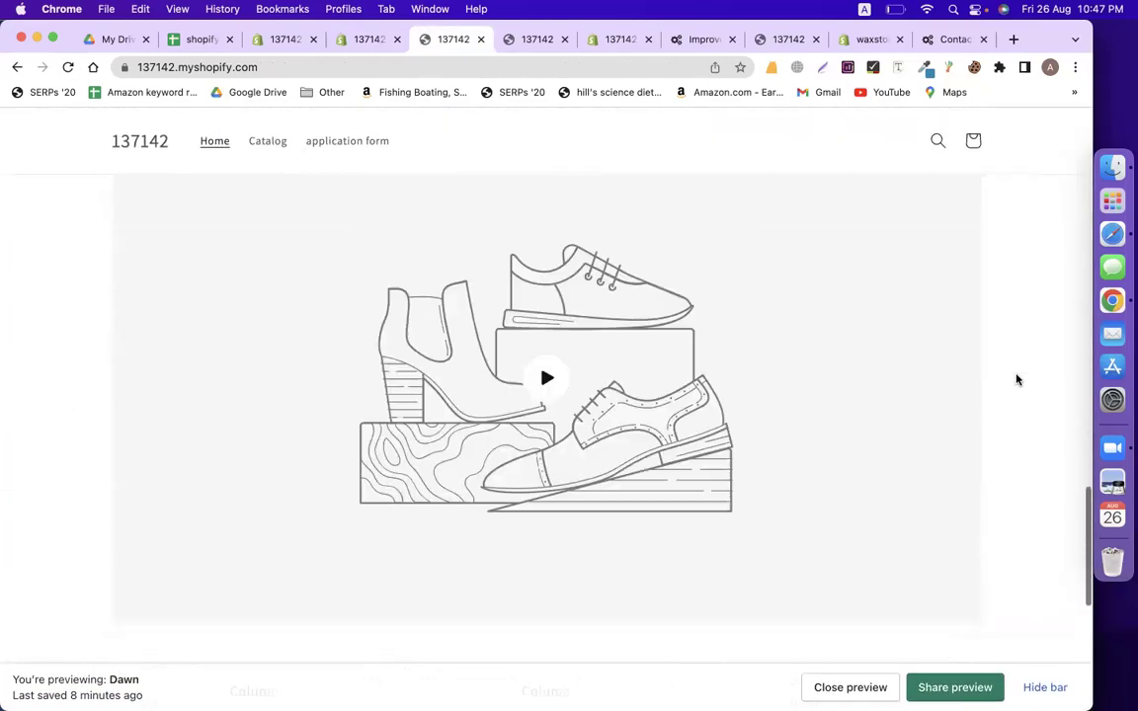
scroll(1017, 379, "down", 5)
scroll(1016, 379, "down", 4)
scroll(1017, 379, "up", 1)
scroll(1017, 380, "down", 4)
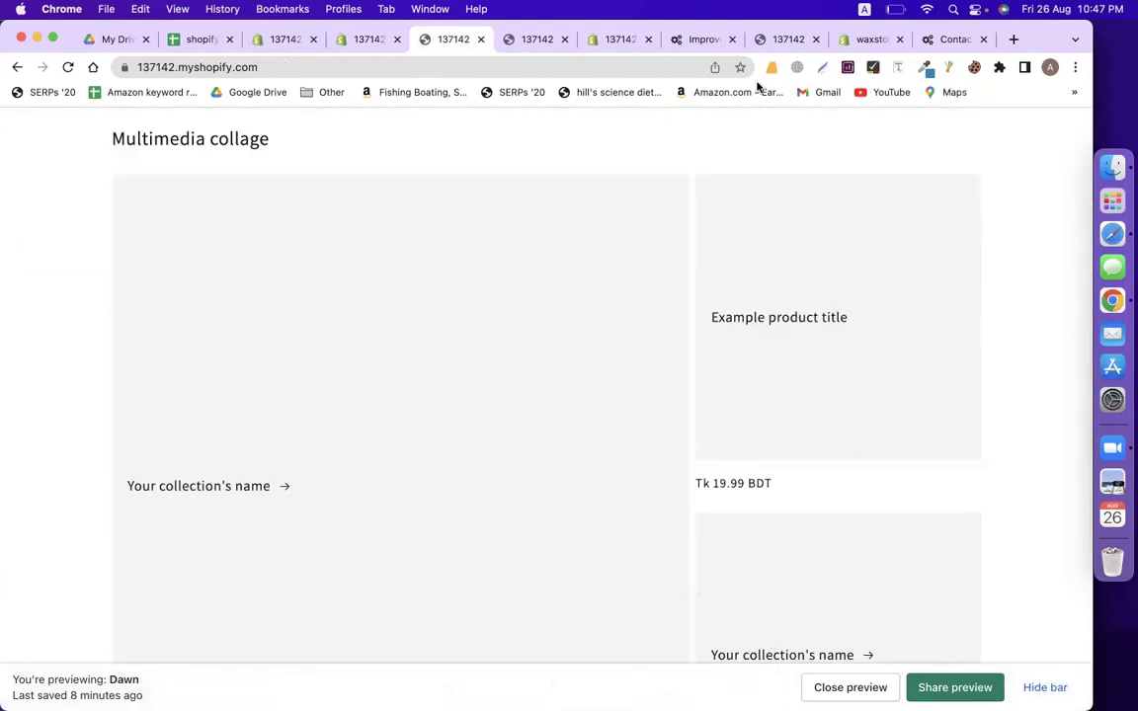
left_click(366, 42)
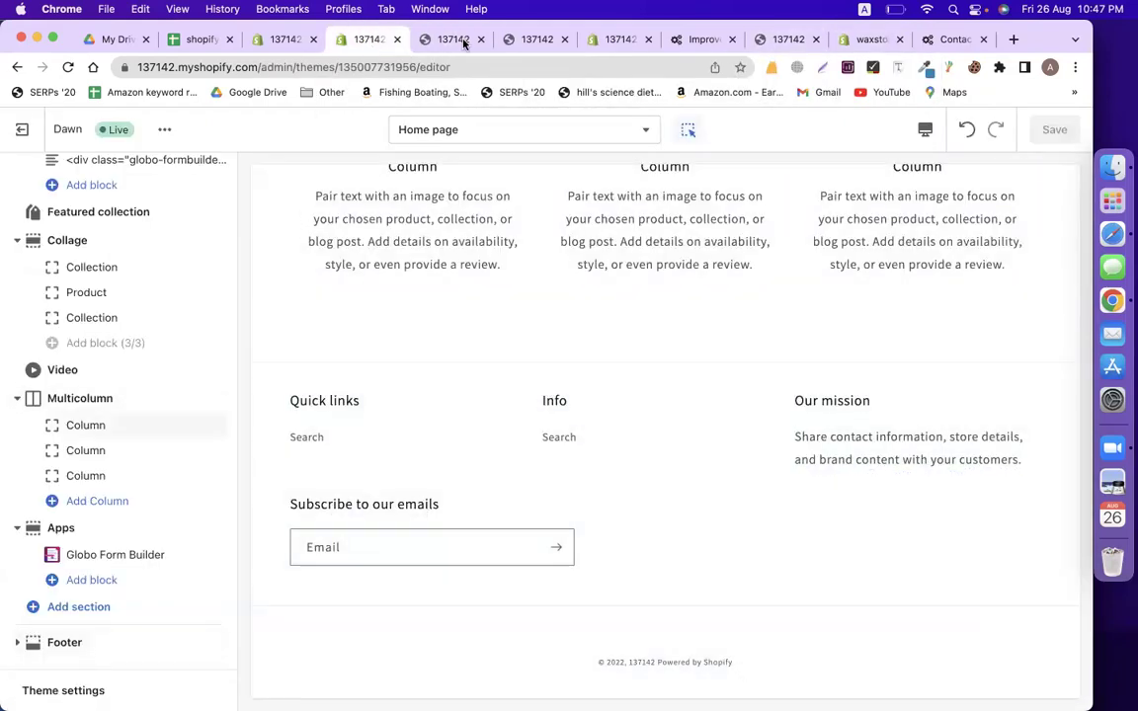
left_click(411, 42)
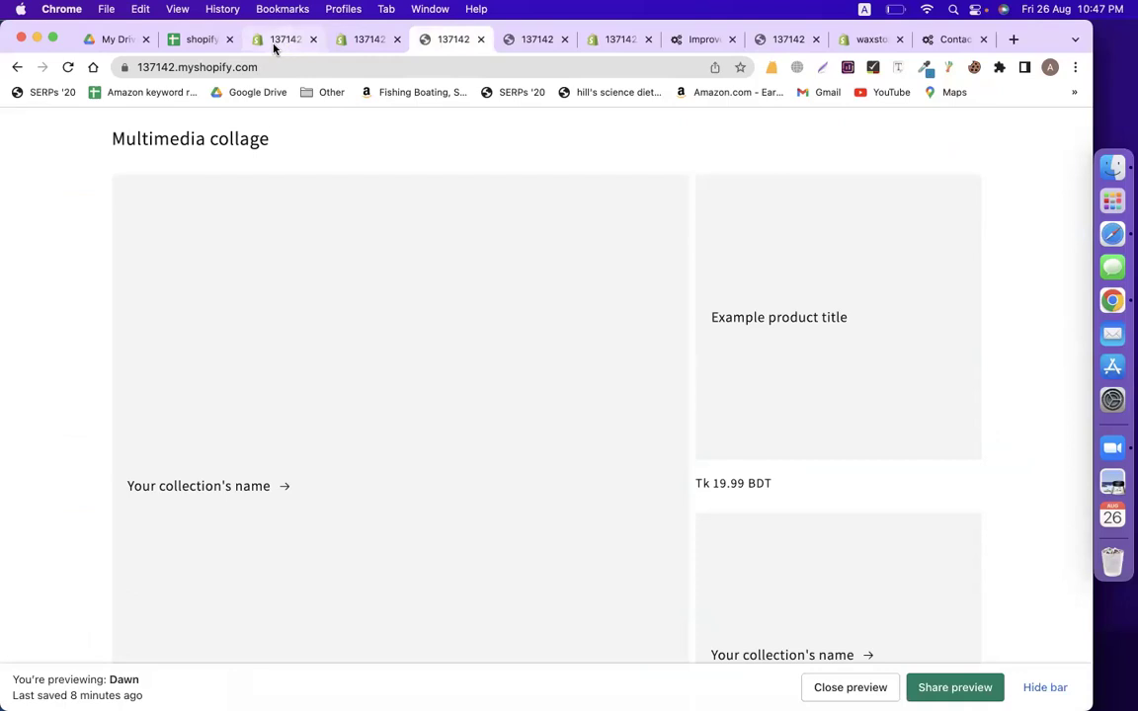
left_click(278, 40)
Go to the Shopify App Store
left_click(622, 39)
left_click(494, 67)
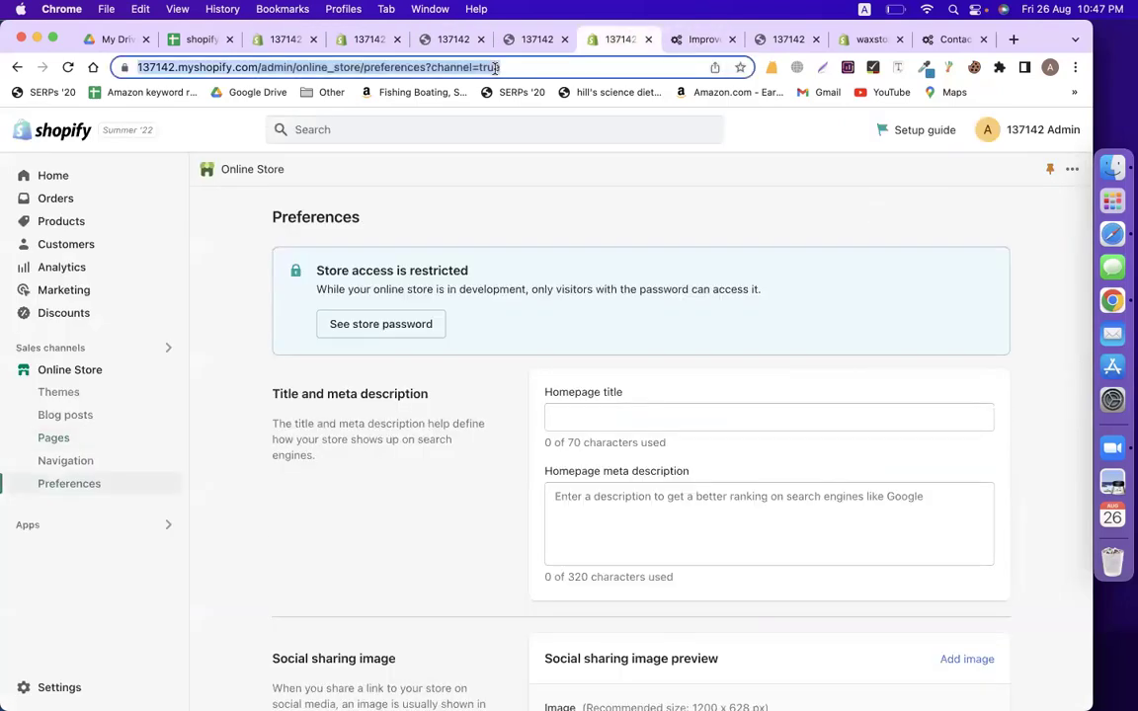
type("app")
key("Return")
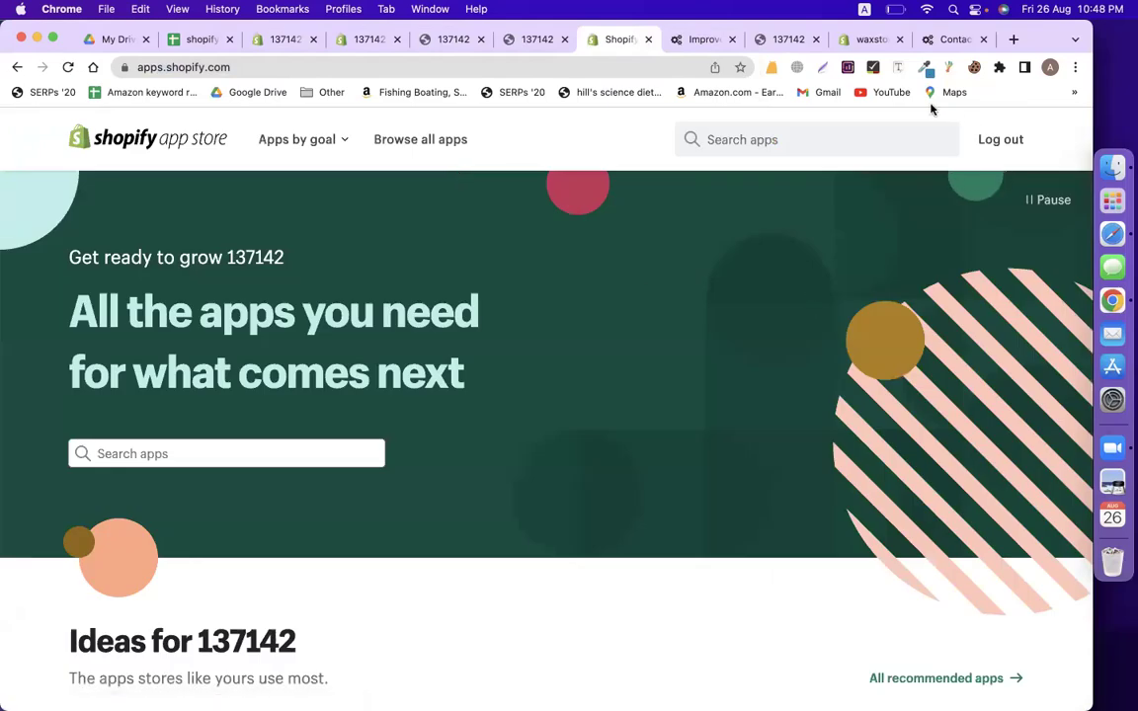
Search for 'gempages' and install GemPages Powerful Page Builder
left_click(821, 129)
type("gempages")
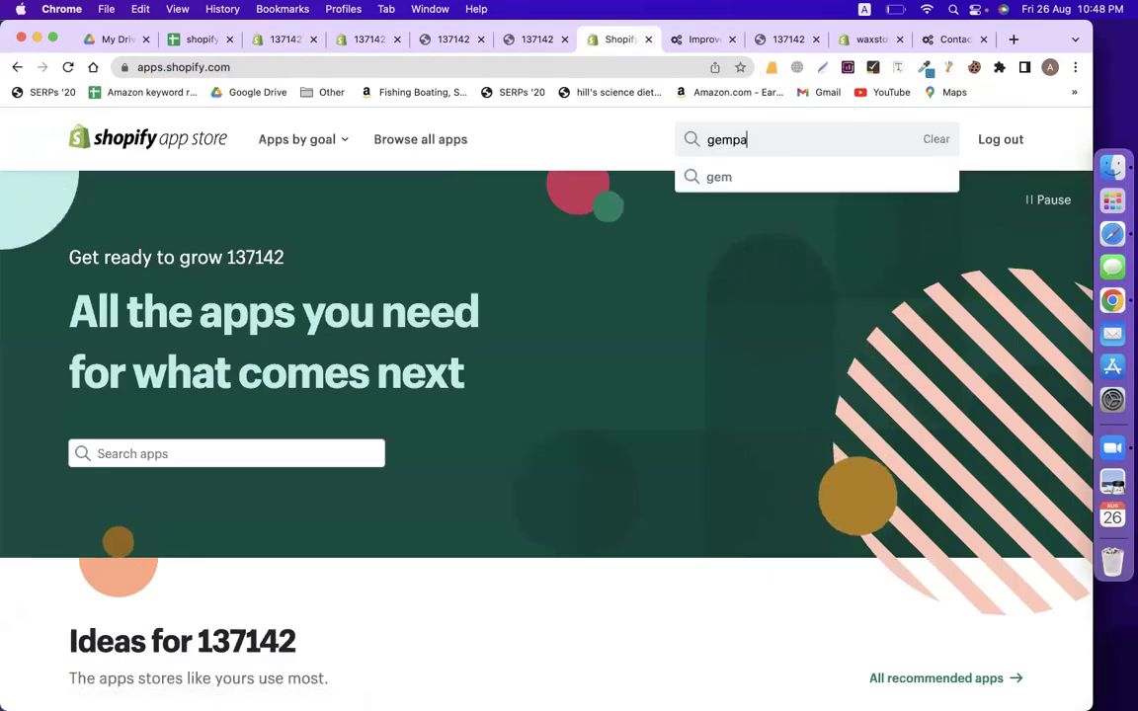
key("Return")
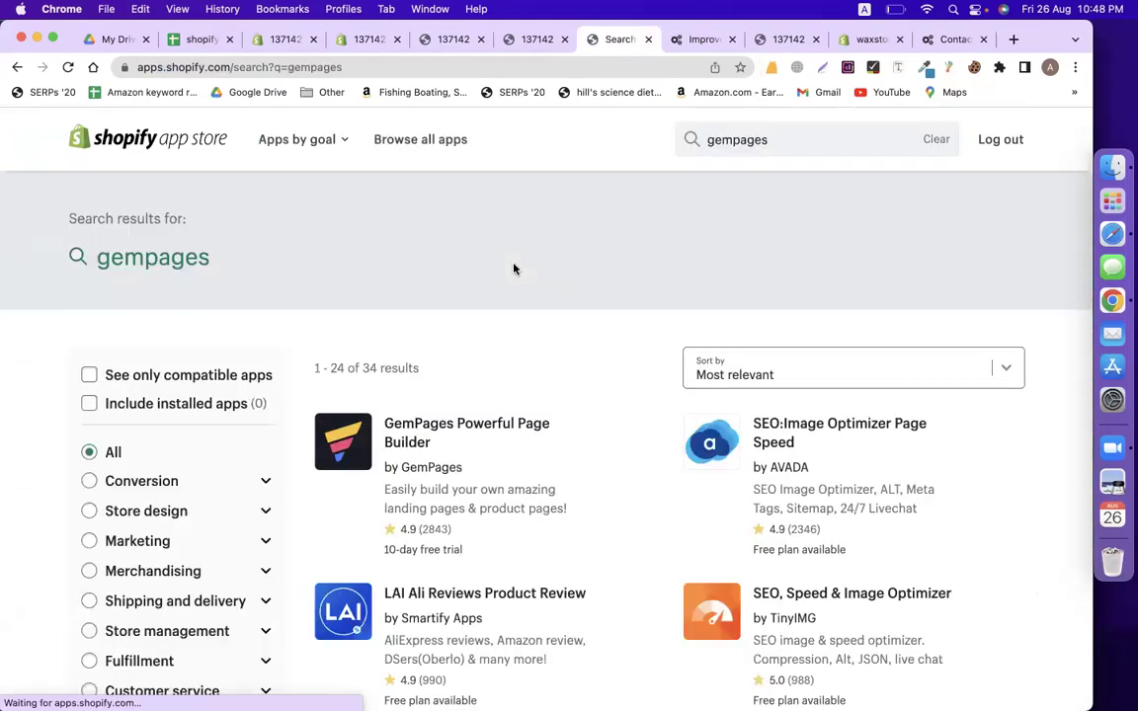
left_click(483, 431)
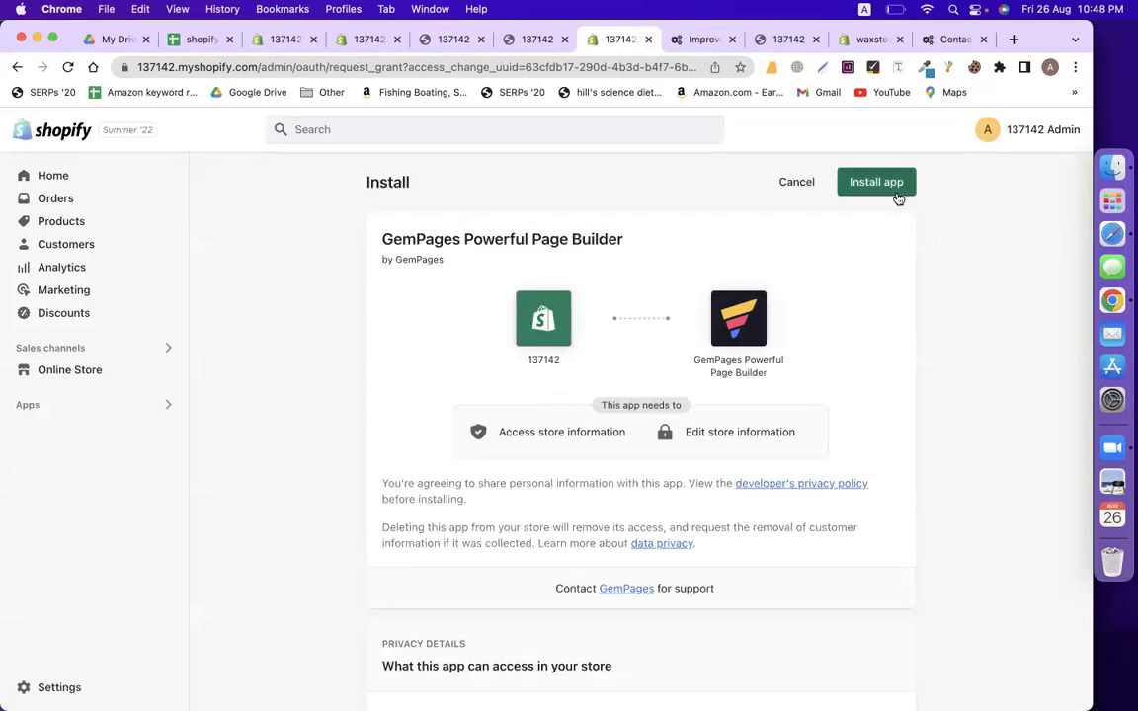
left_click(894, 191)
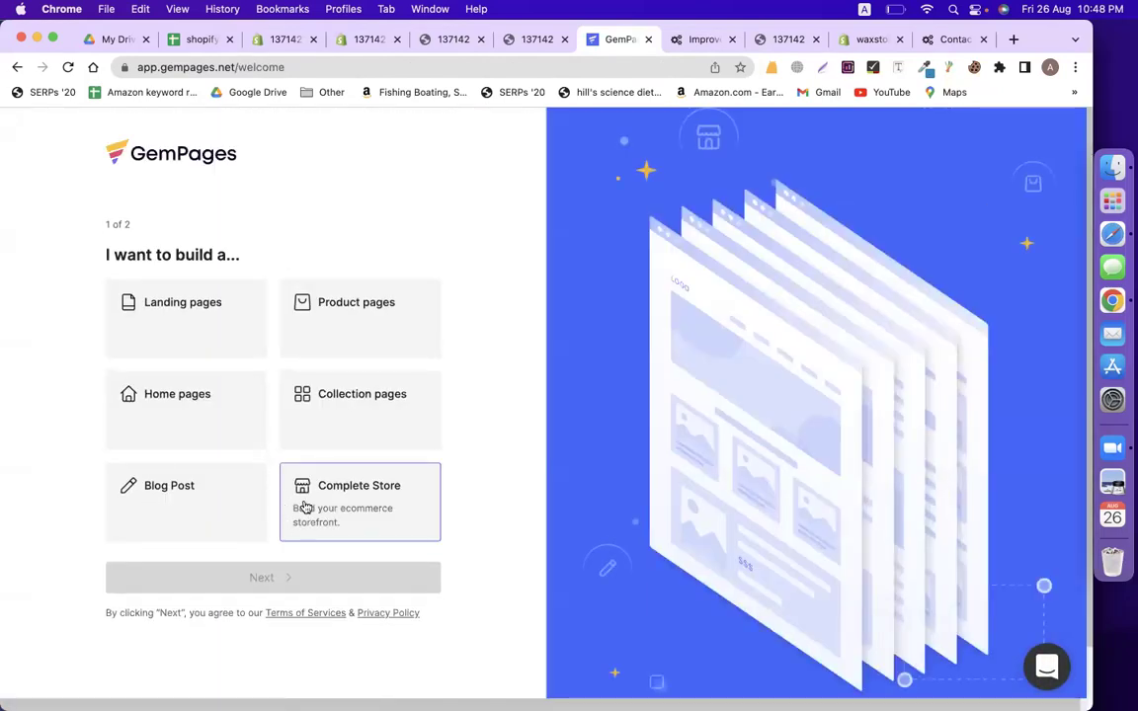
Choose Landing pages and the Apparel & Accessories category, then create the landing page
left_click(197, 333)
left_click(208, 577)
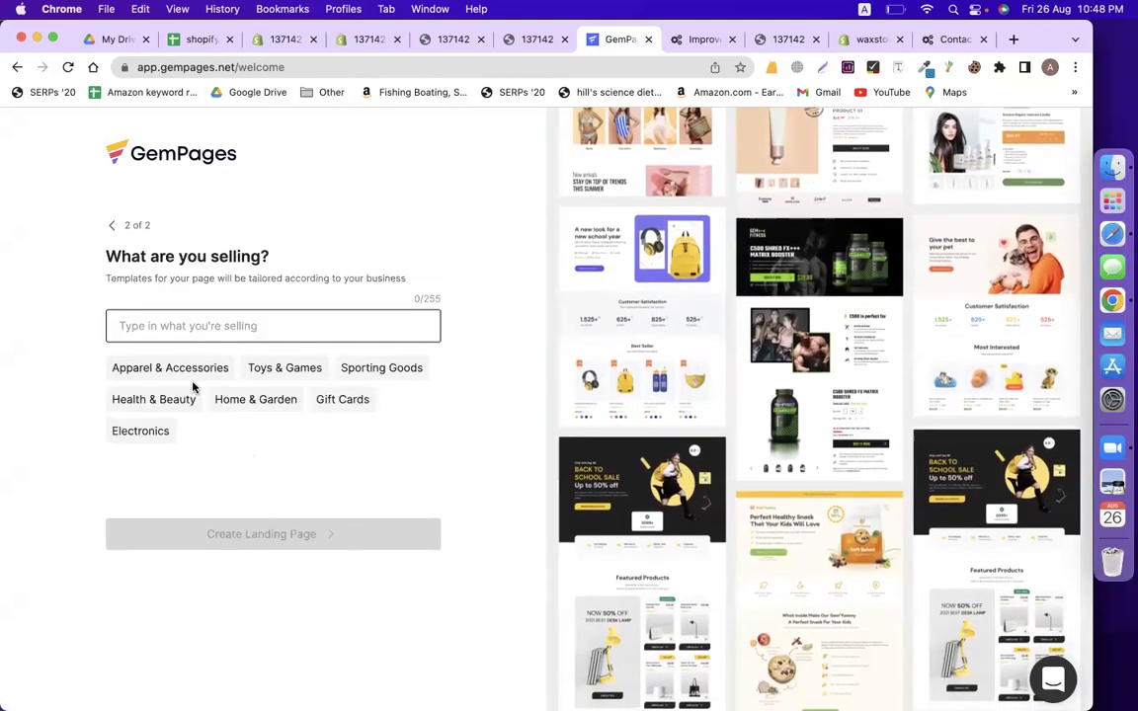
left_click(183, 373)
left_click(195, 541)
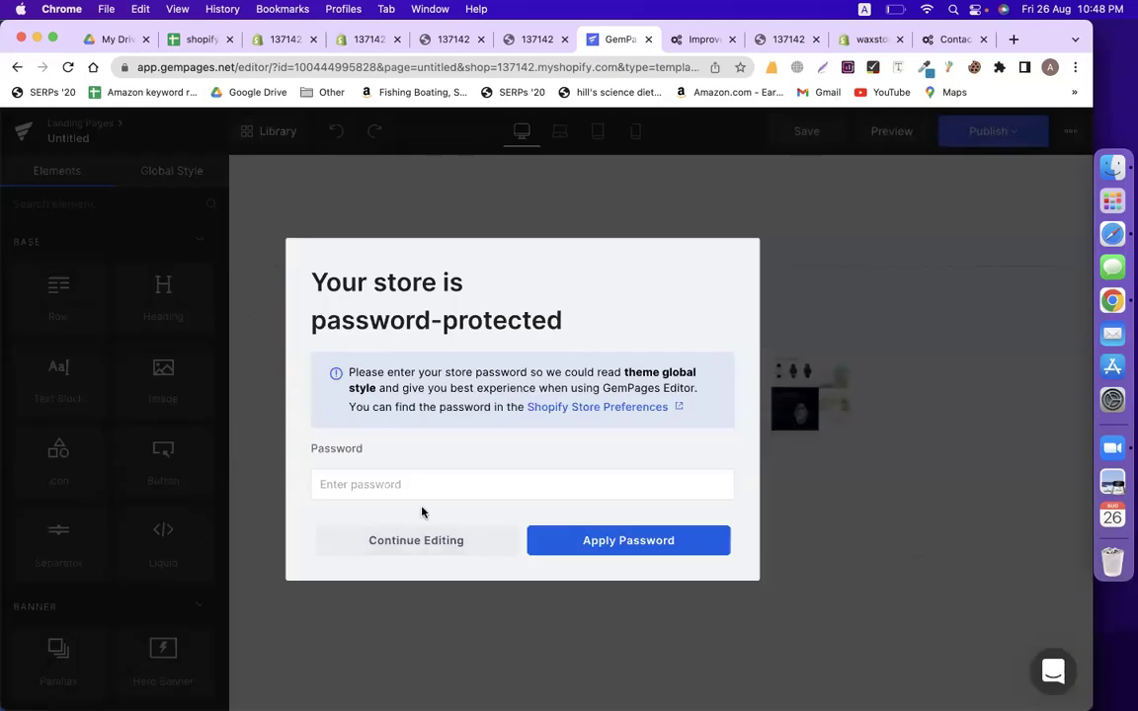
Enter and apply the store password
left_click(413, 483)
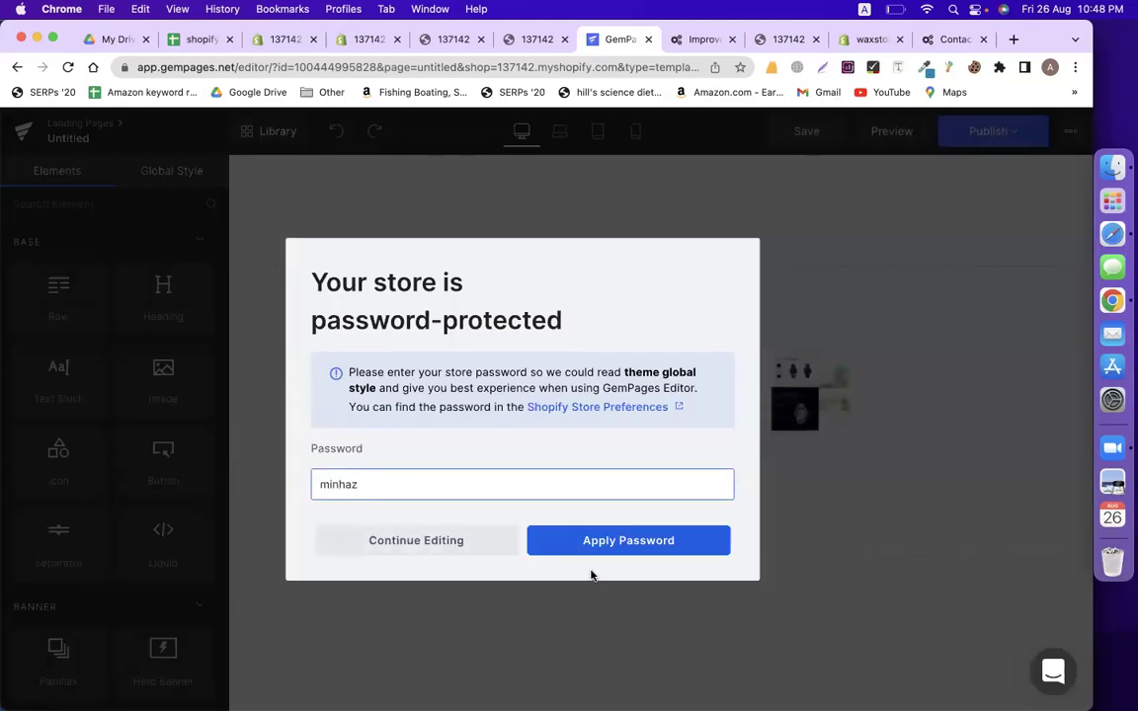
left_click(577, 539)
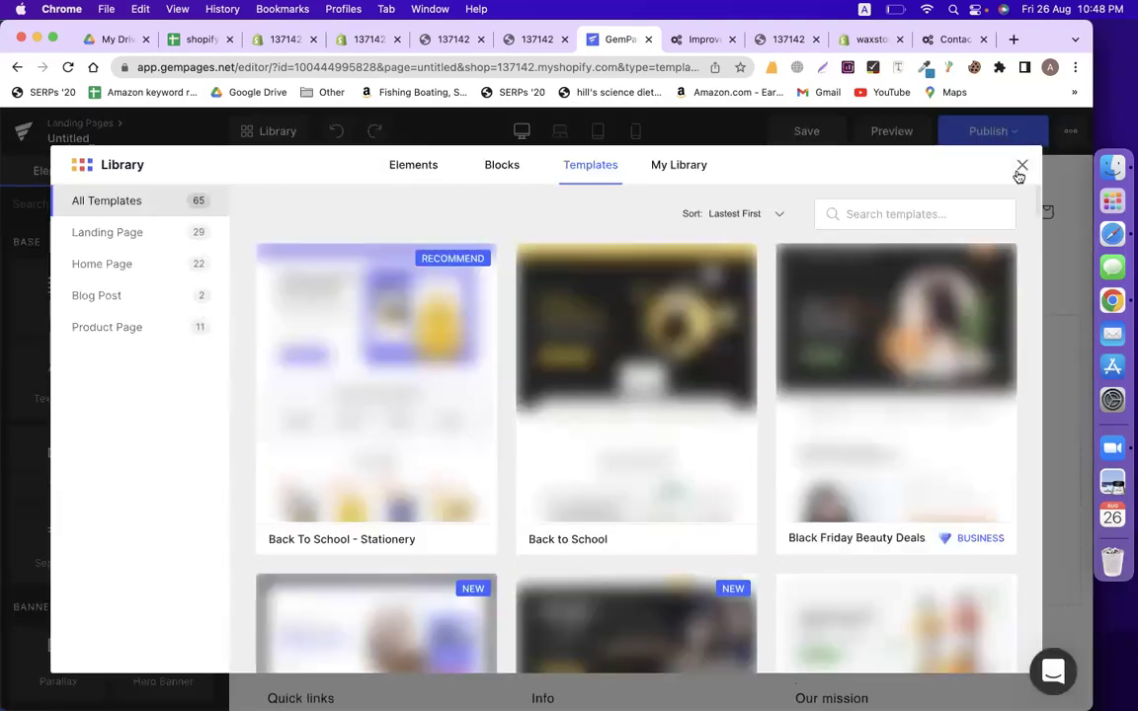
Close the template library and place a Liquid element at the page top, opening its code editor
left_click(1020, 164)
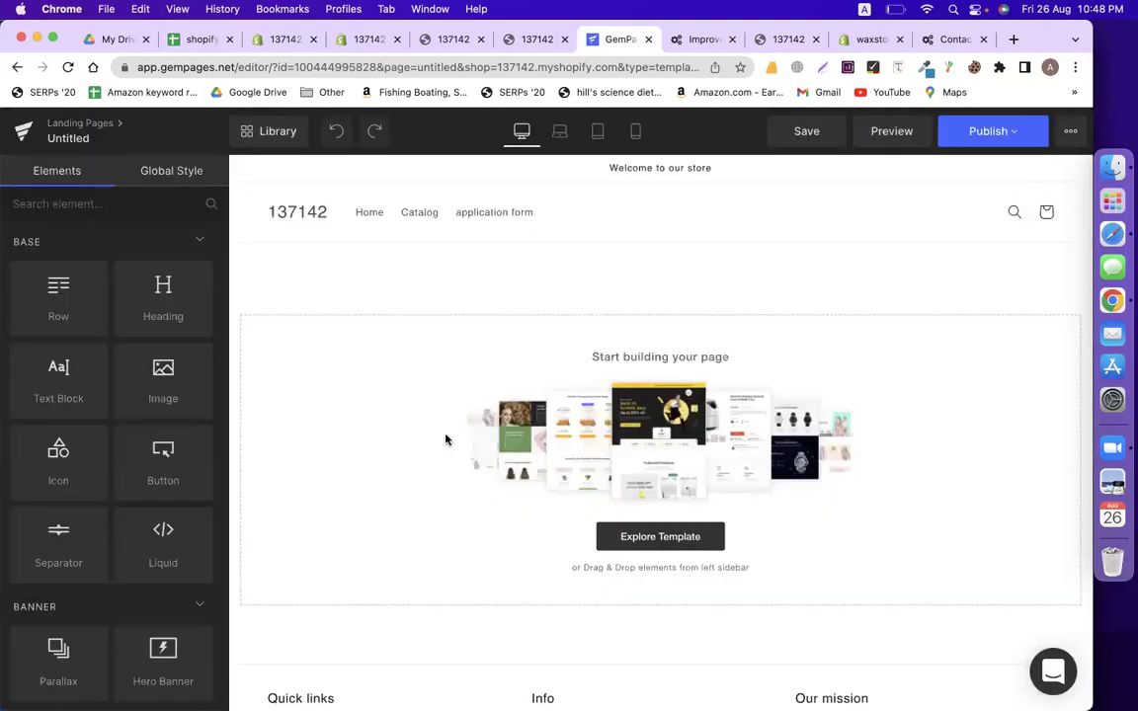
left_click(89, 212)
type("code")
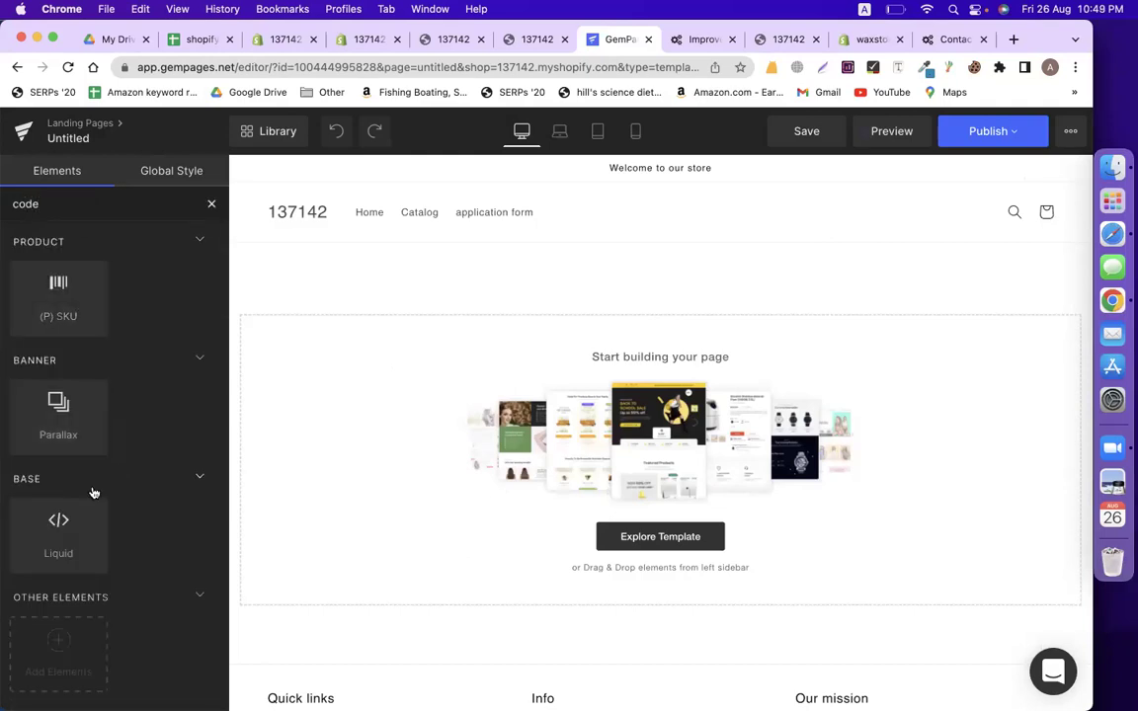
left_click_drag(67, 524, 630, 284)
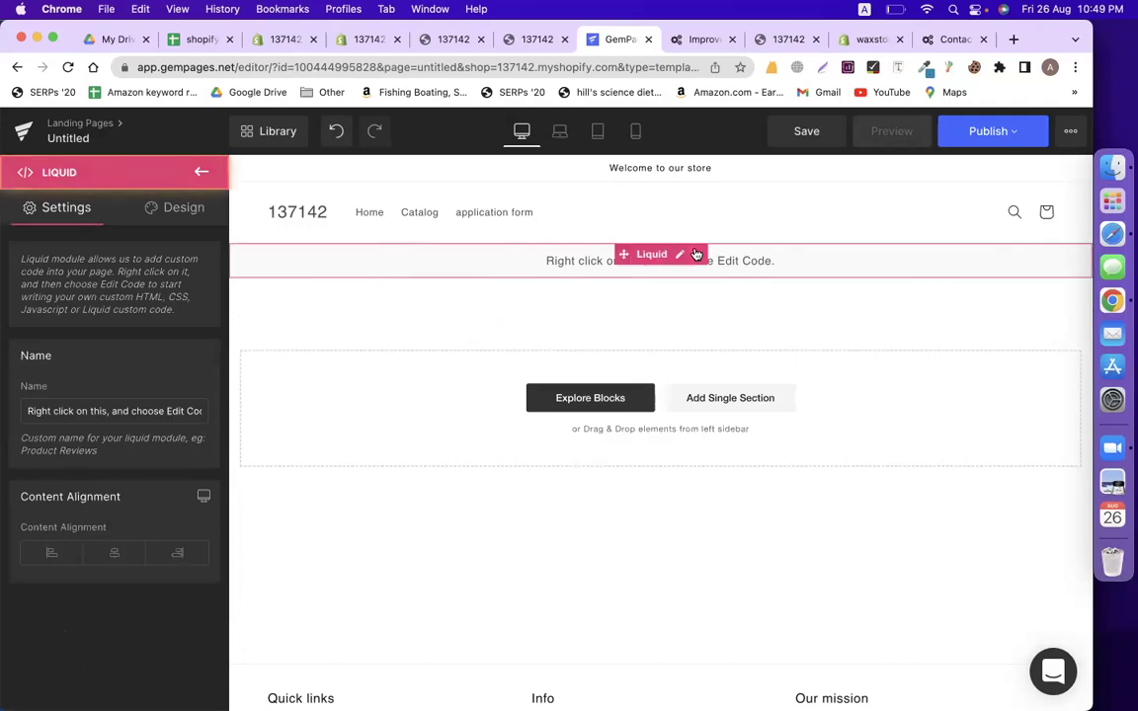
left_click(680, 259)
Copy the Globo Form Builder shortcode from the block in Shopify's theme editor
key("super+a")
type("ZmFsc2U")
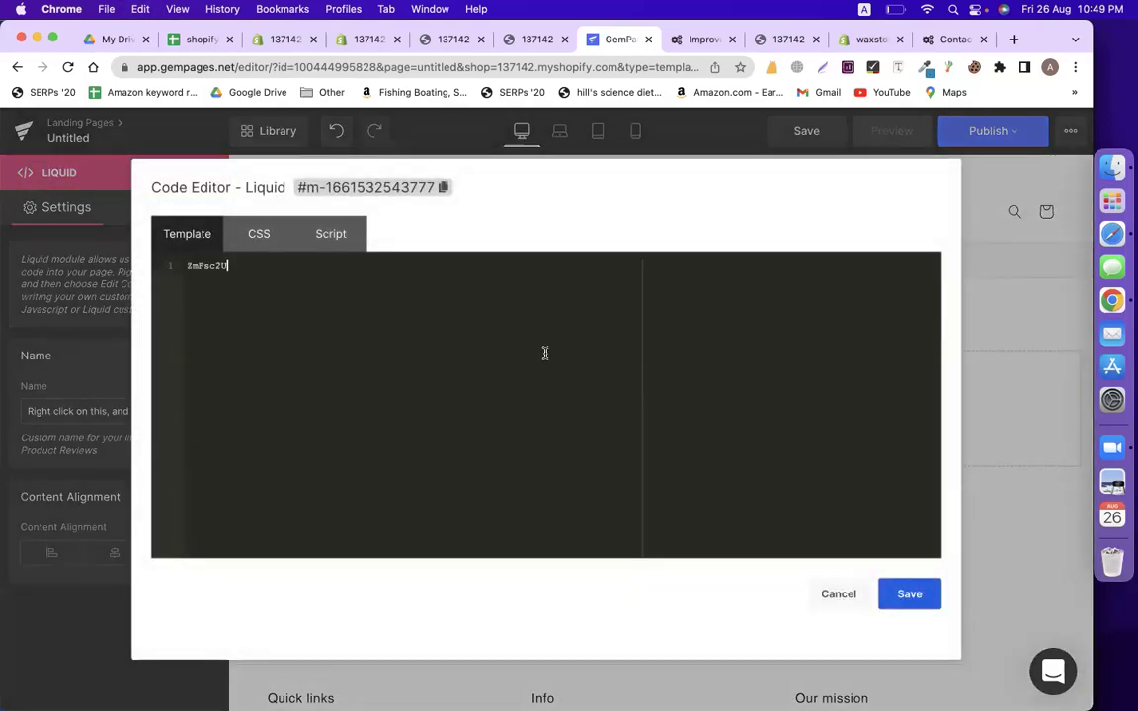
left_click(259, 43)
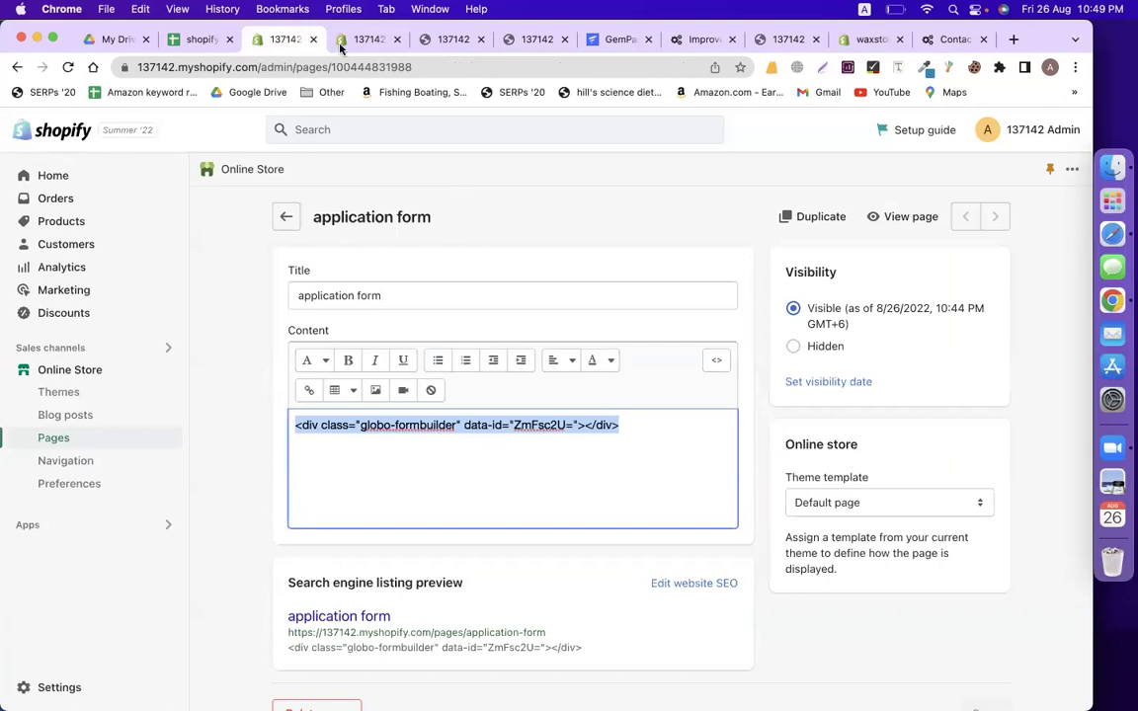
left_click(368, 41)
left_click(79, 554)
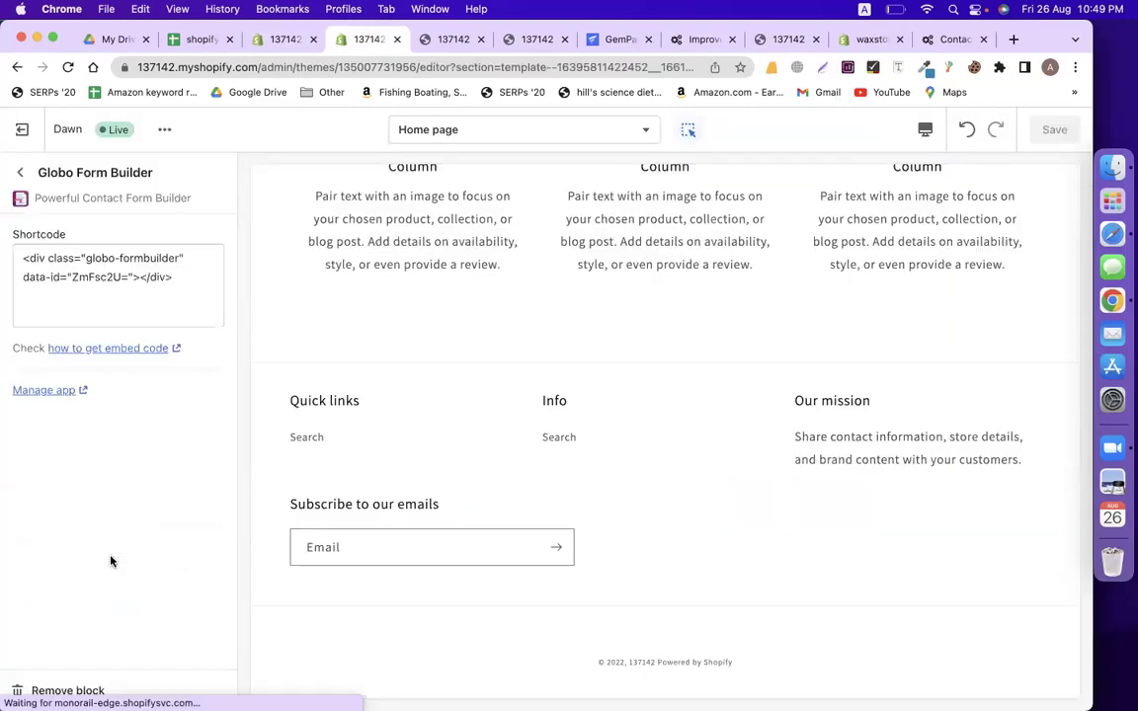
left_click(148, 308)
key("super+a")
key("super+c")
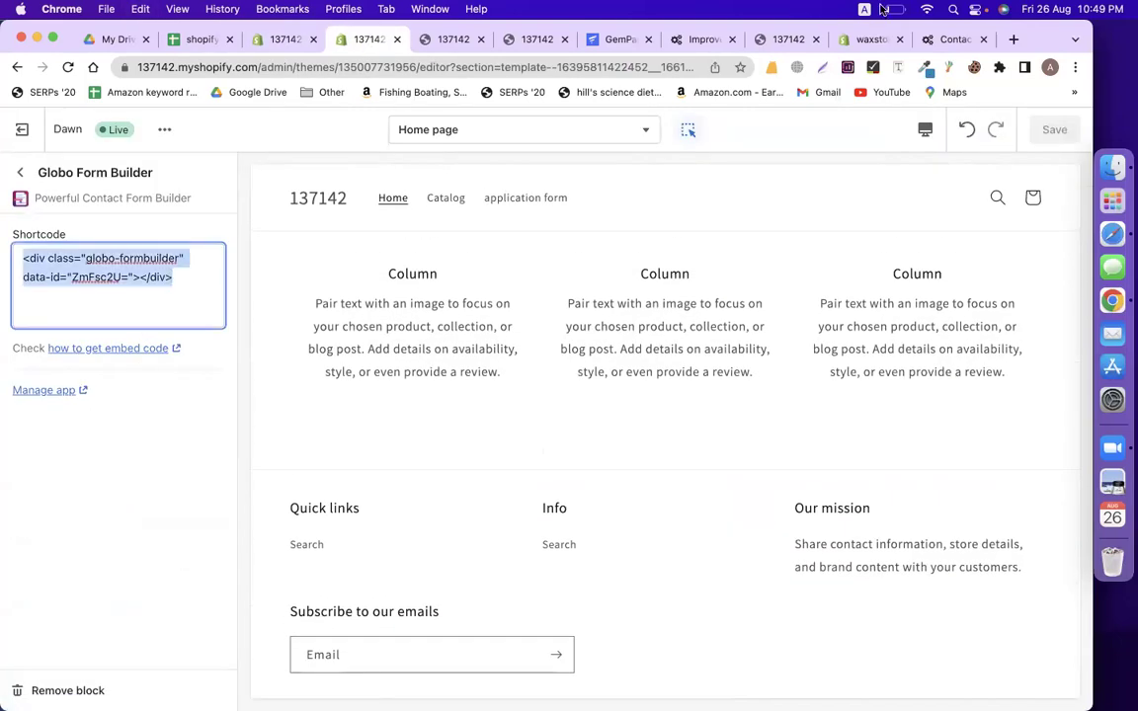
Paste the Globo shortcode into the Liquid code, save it, and open the publish settings
left_click(617, 40)
key("super+a")
key("super+v")
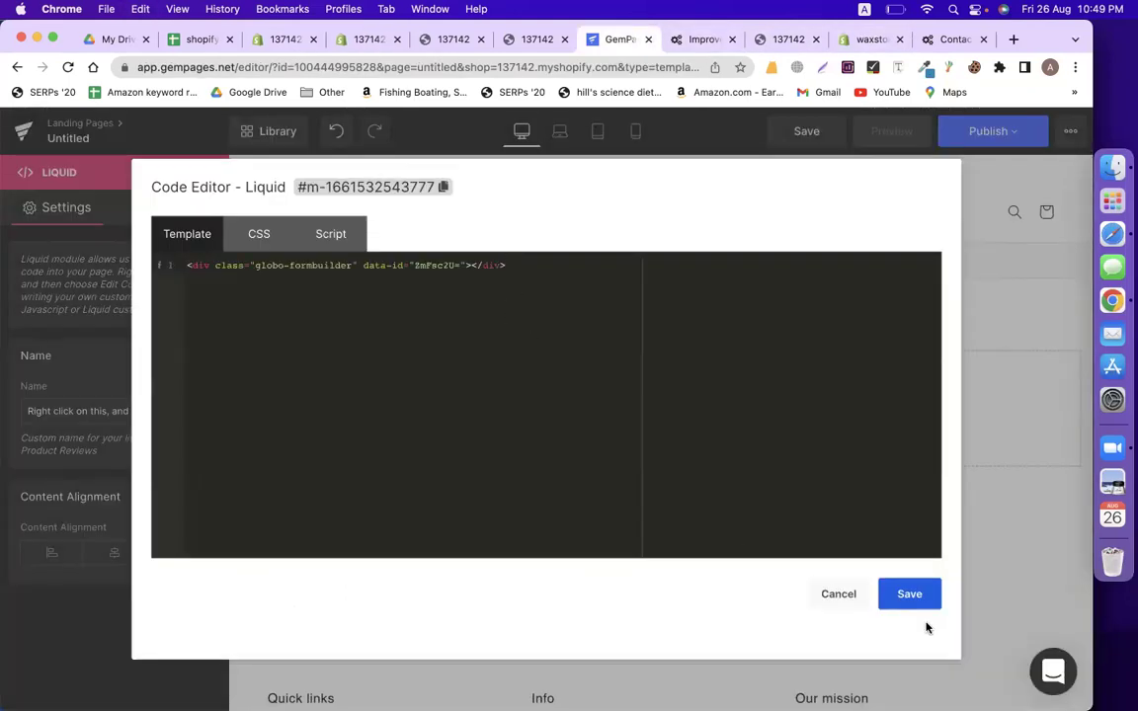
left_click(913, 602)
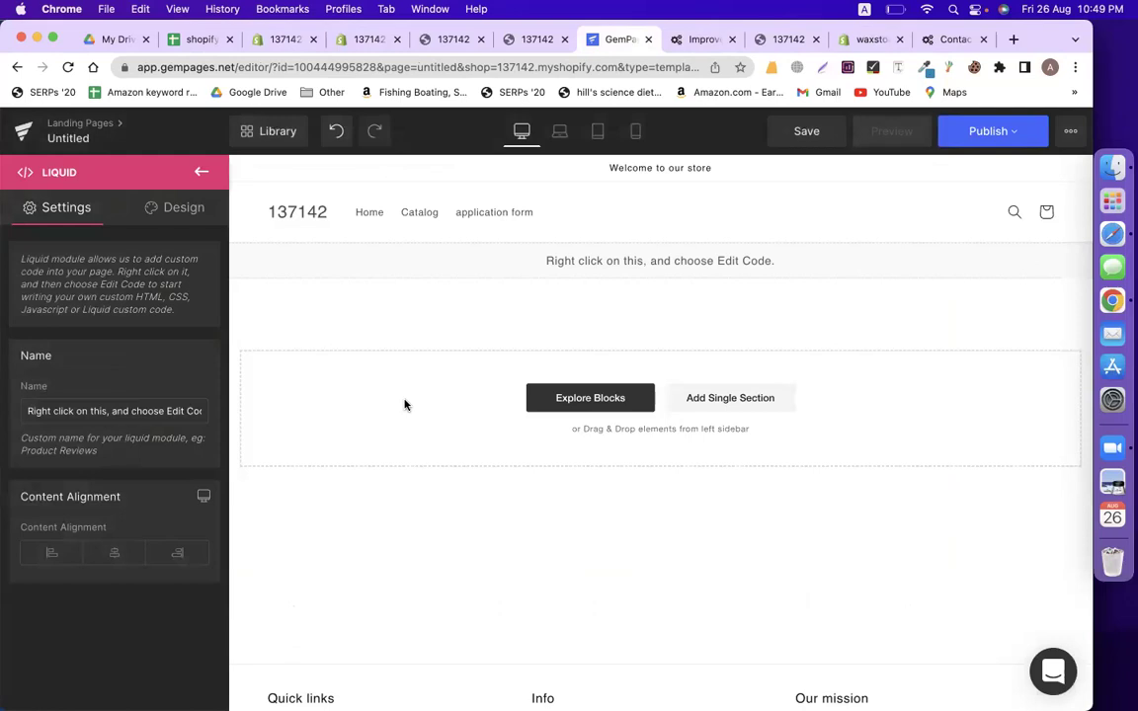
left_click(411, 289)
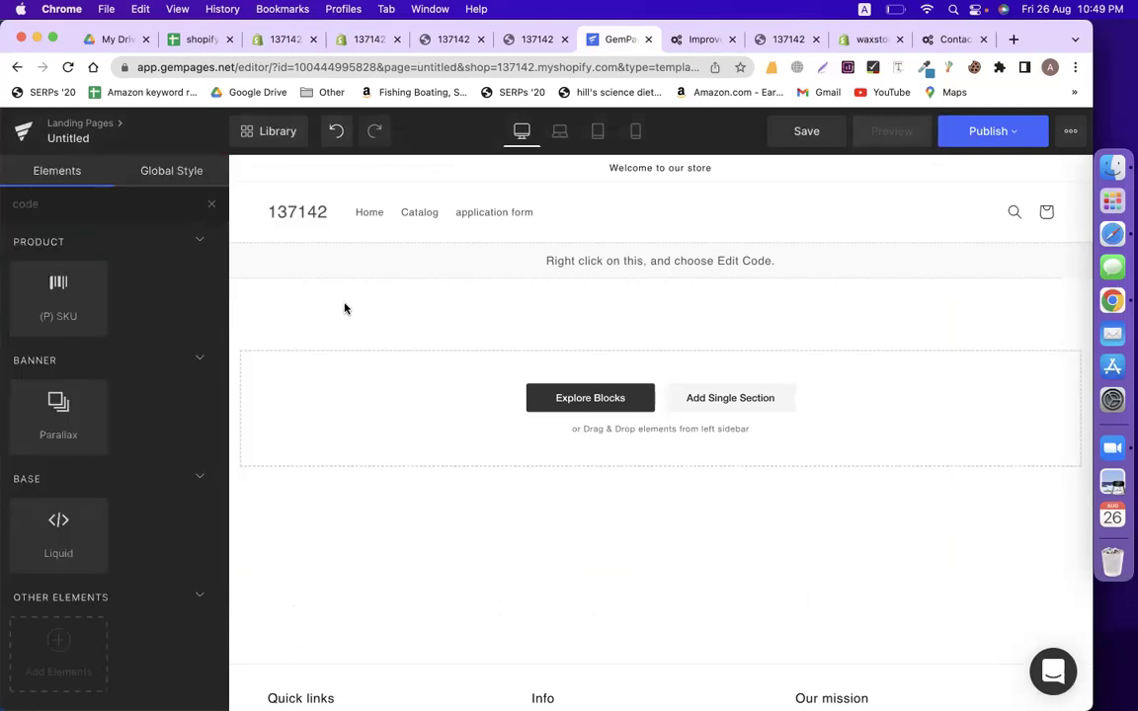
left_click(210, 207)
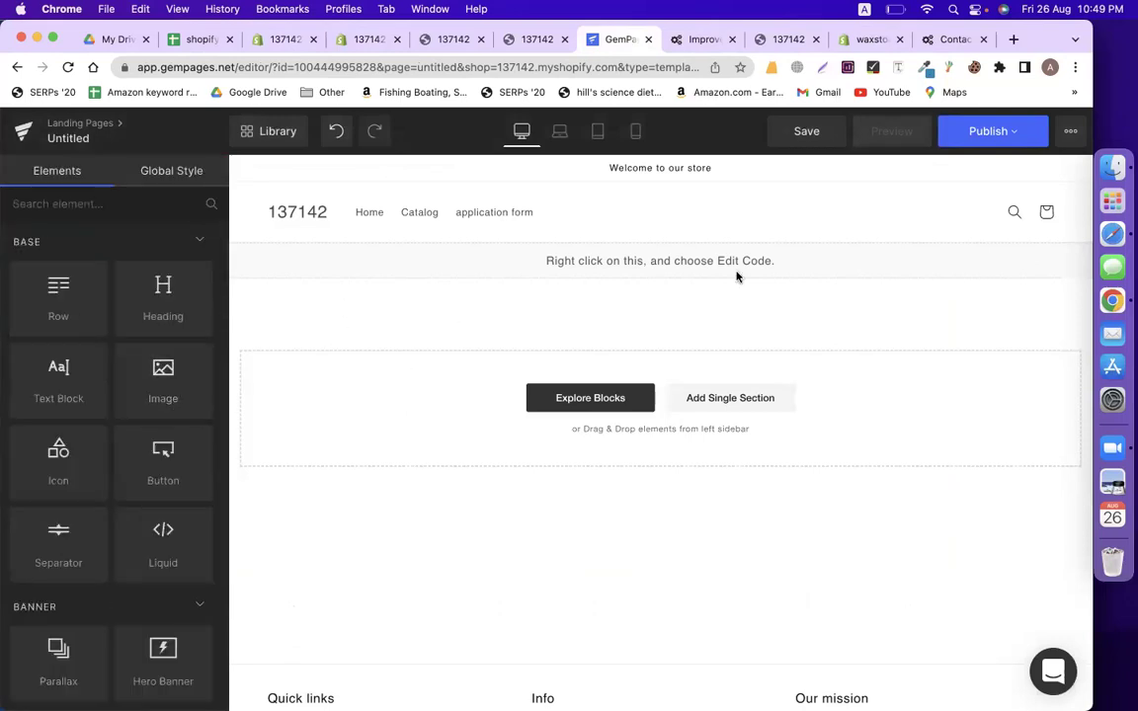
left_click(988, 137)
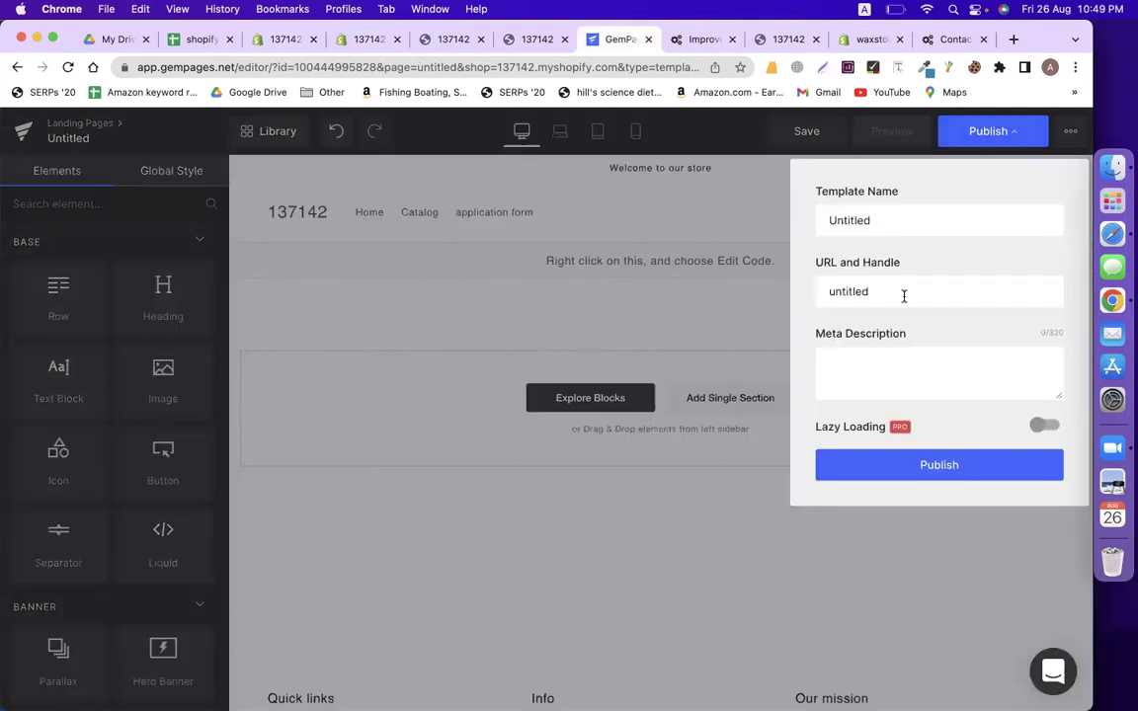
Publish the landing page, view it live, then close the live preview
left_click(837, 464)
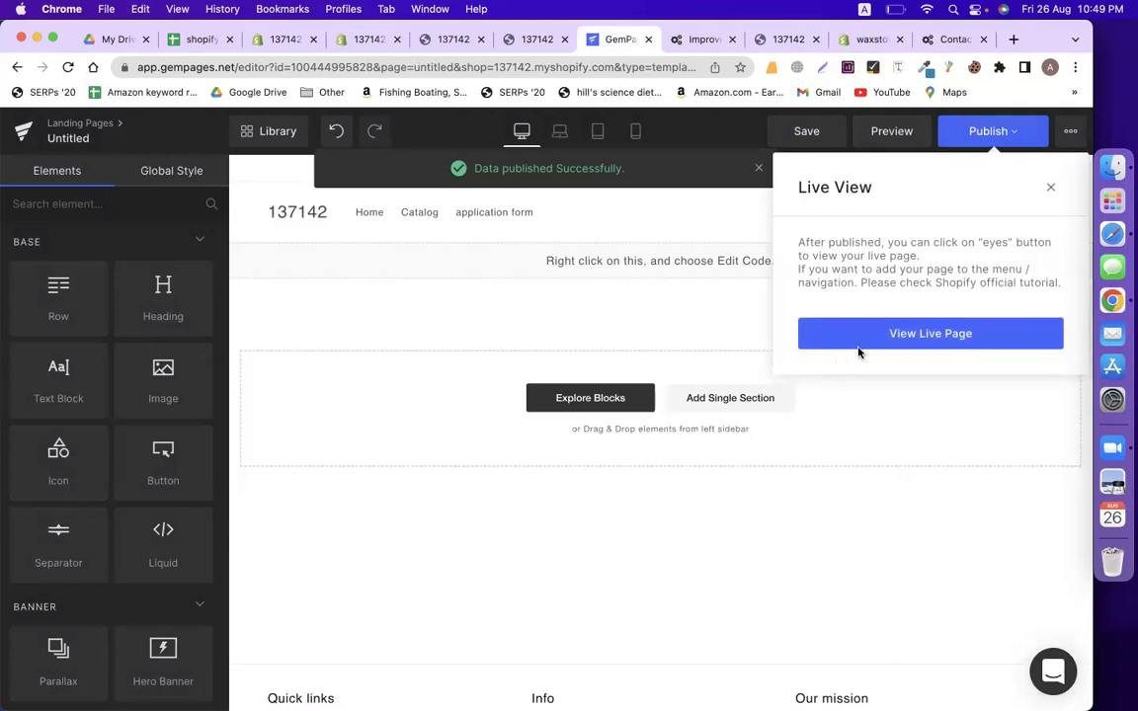
left_click(859, 334)
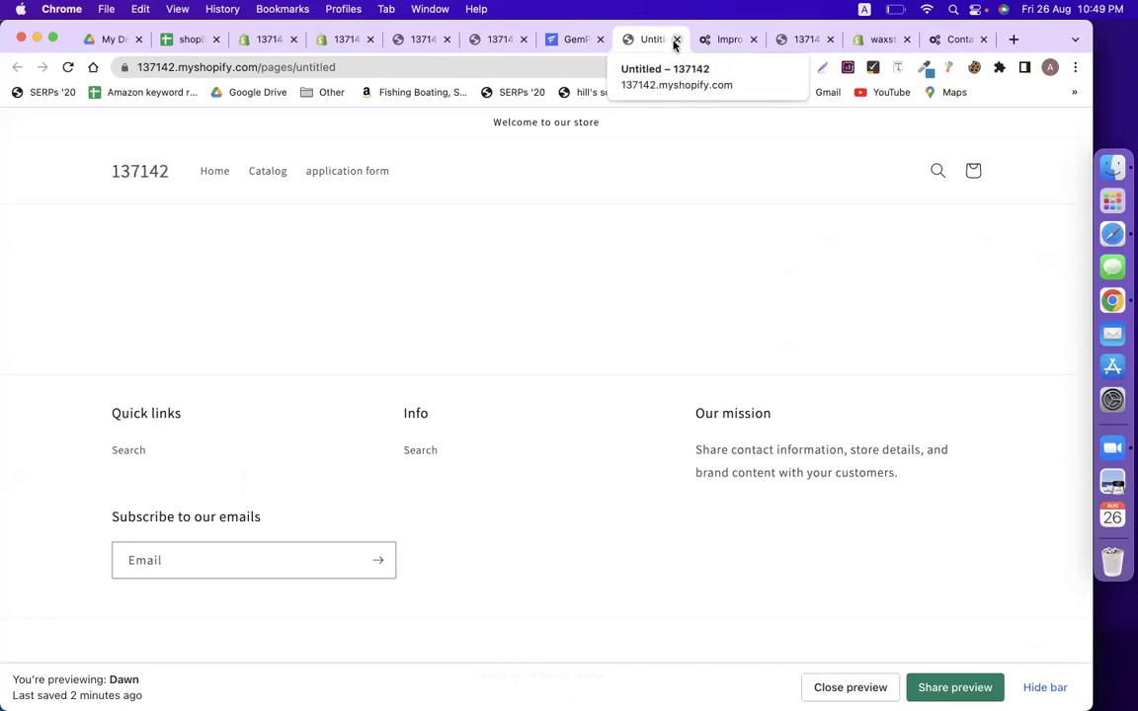
left_click(675, 40)
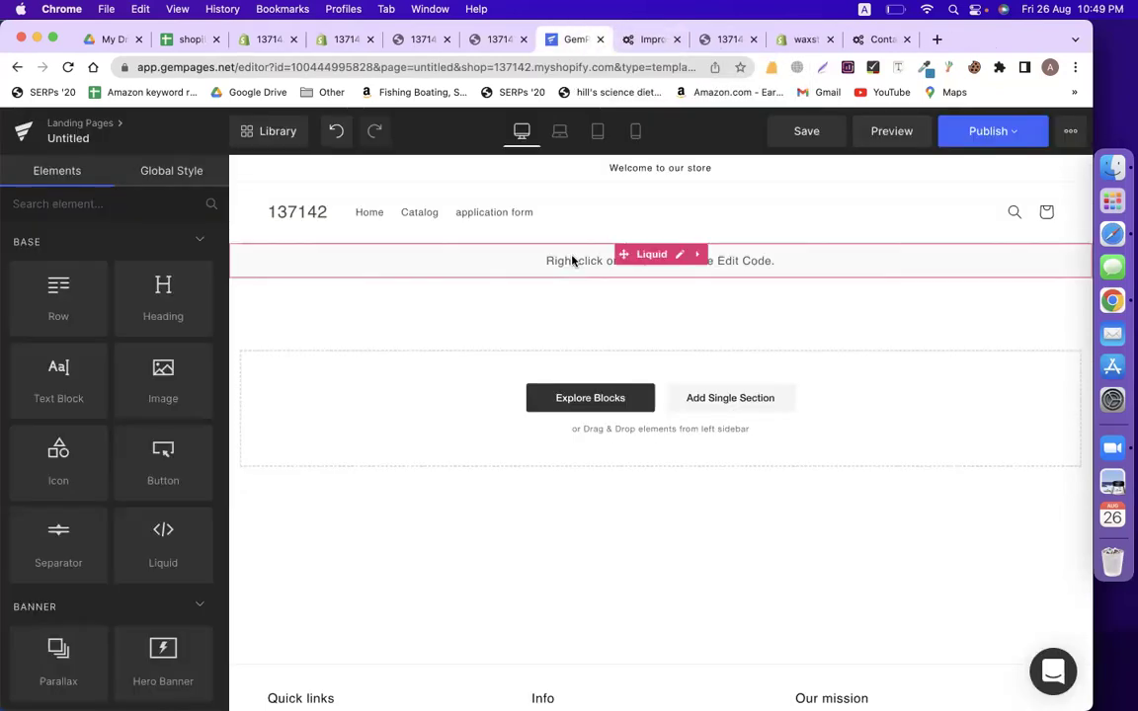
Search elements for 'code', clear the filter, and go to the Shopify theme editor
left_click(673, 261)
left_click(200, 172)
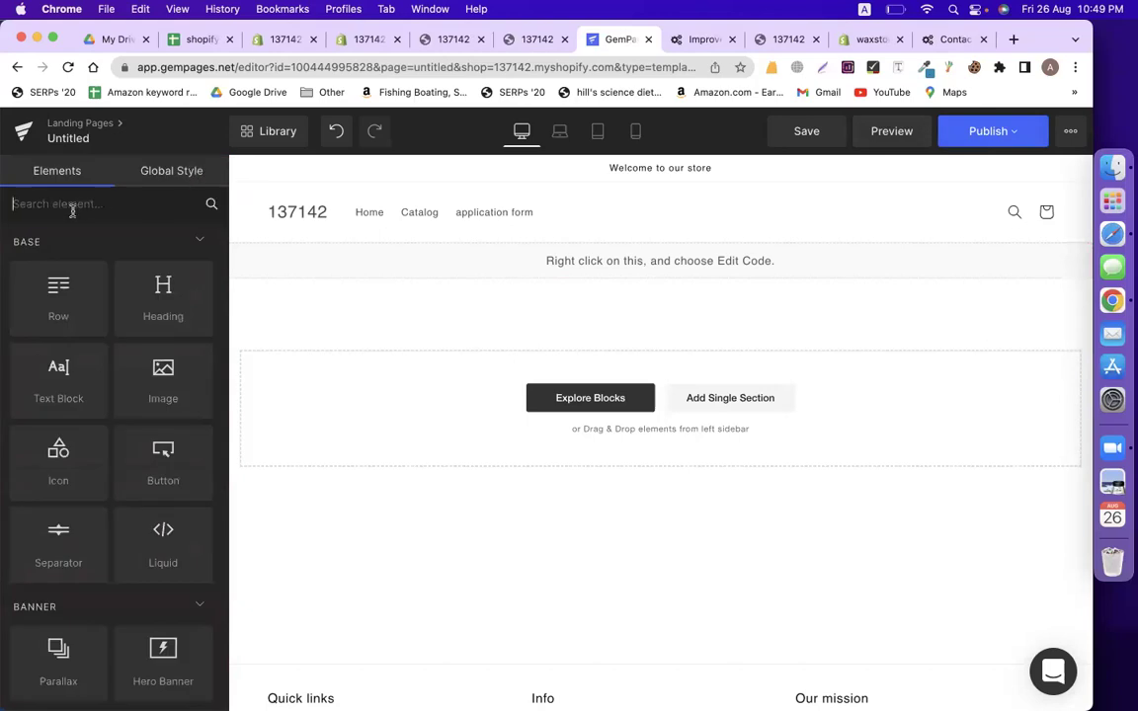
type("code")
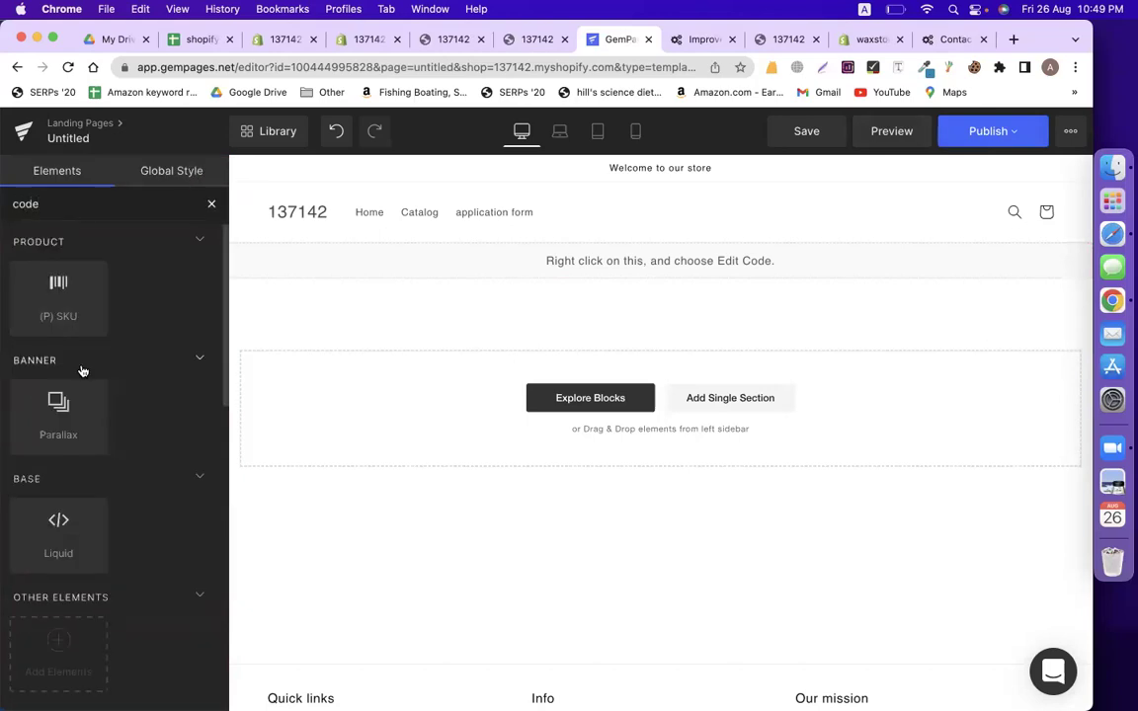
left_click(211, 203)
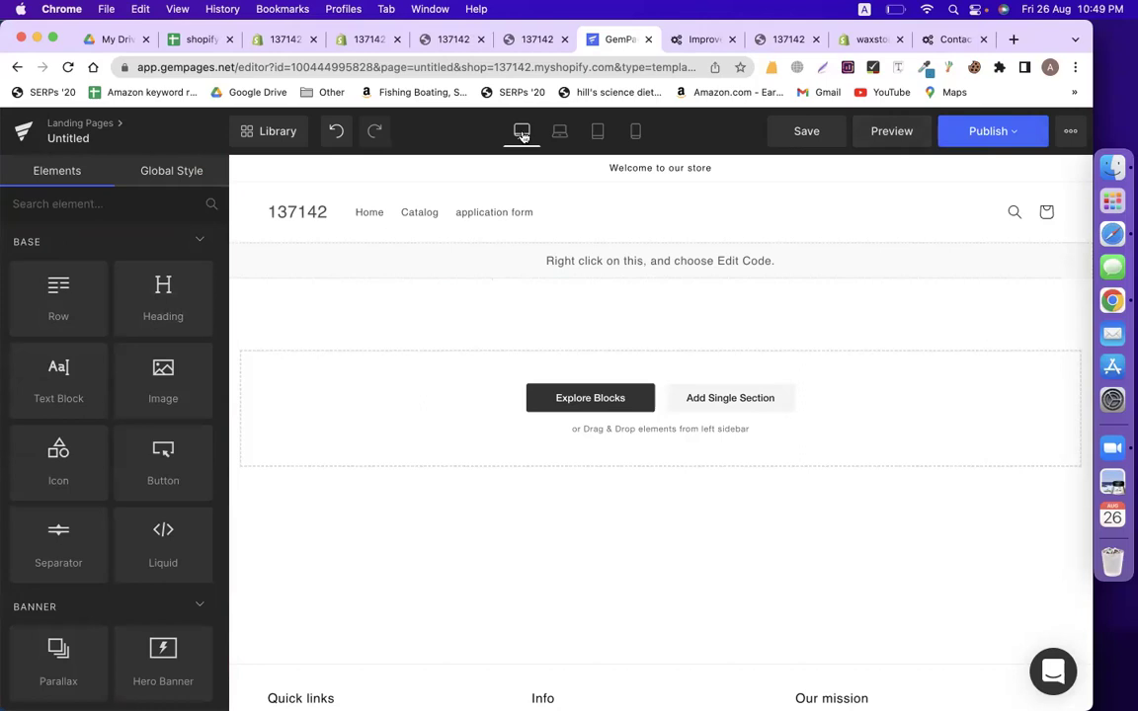
left_click(443, 40)
left_click(369, 44)
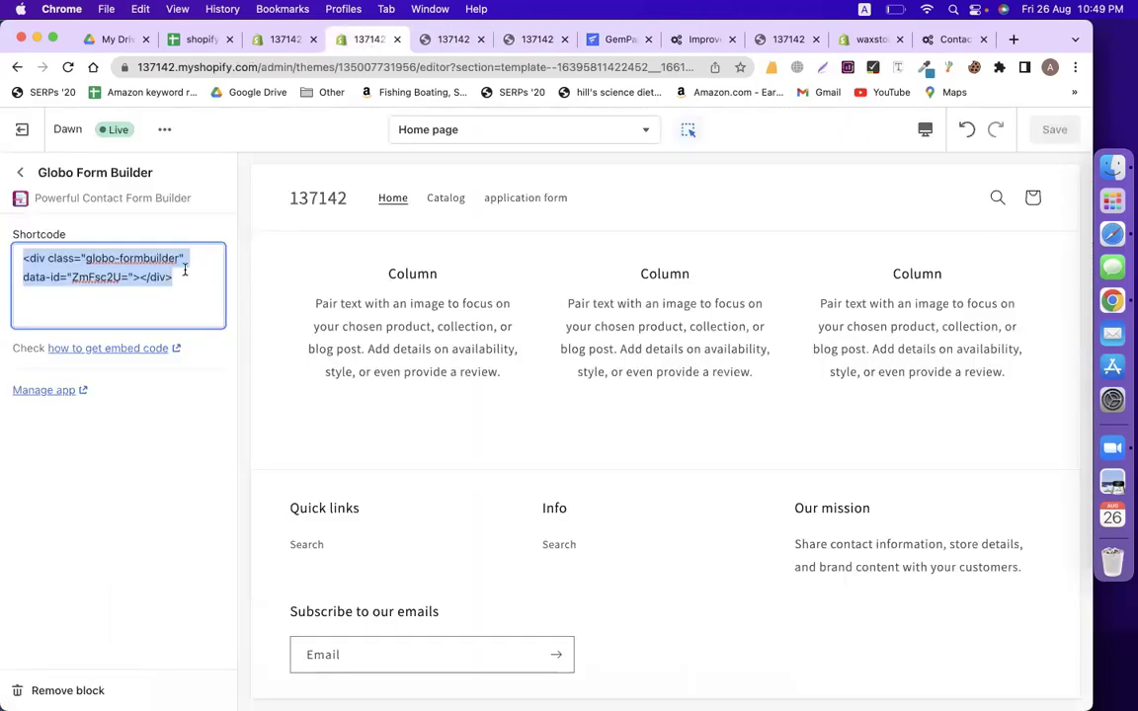
Show the application form page's content as HTML, then go to the Improved Contact Form app
left_click(19, 172)
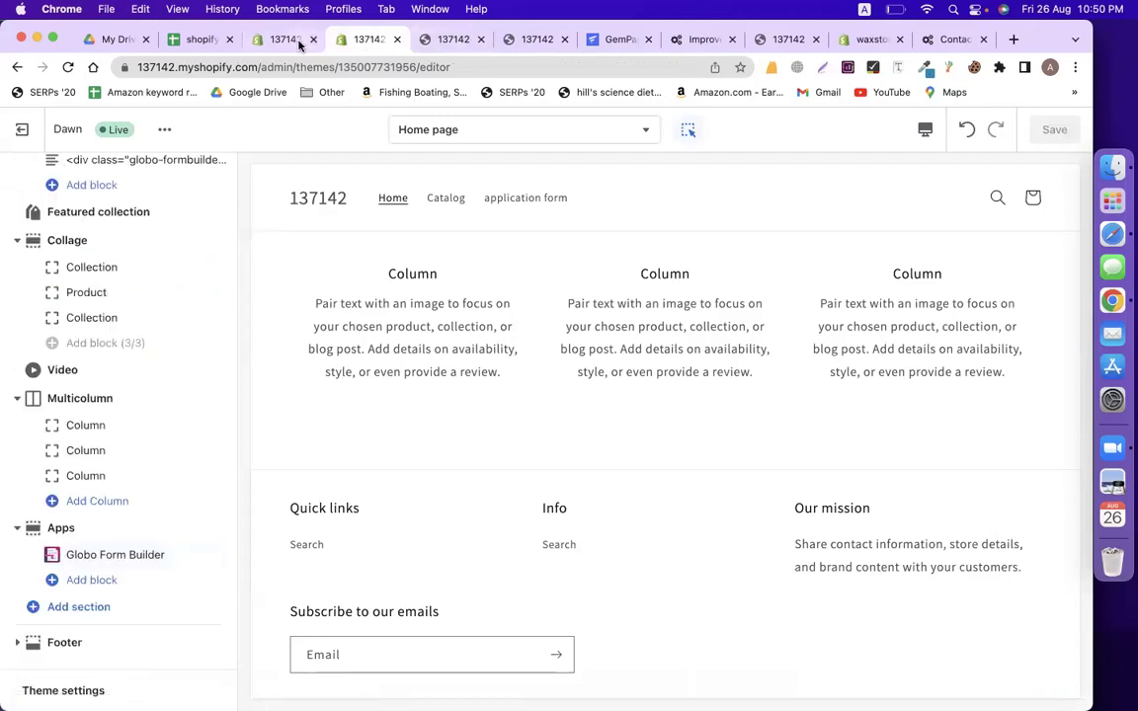
left_click(293, 39)
left_click(393, 425)
left_click(716, 360)
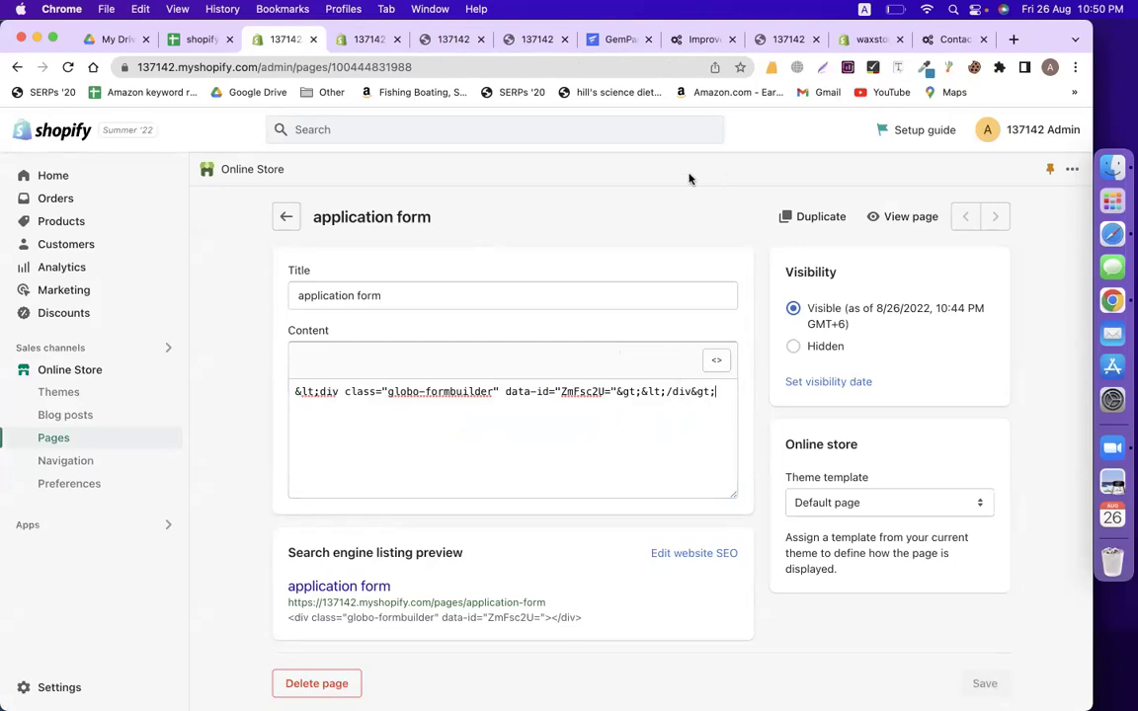
left_click(524, 42)
left_click(703, 40)
Screenshot the eBook Lead Capture opt-in bar settings, then switch to the other Chrome profile's window
left_click(115, 290)
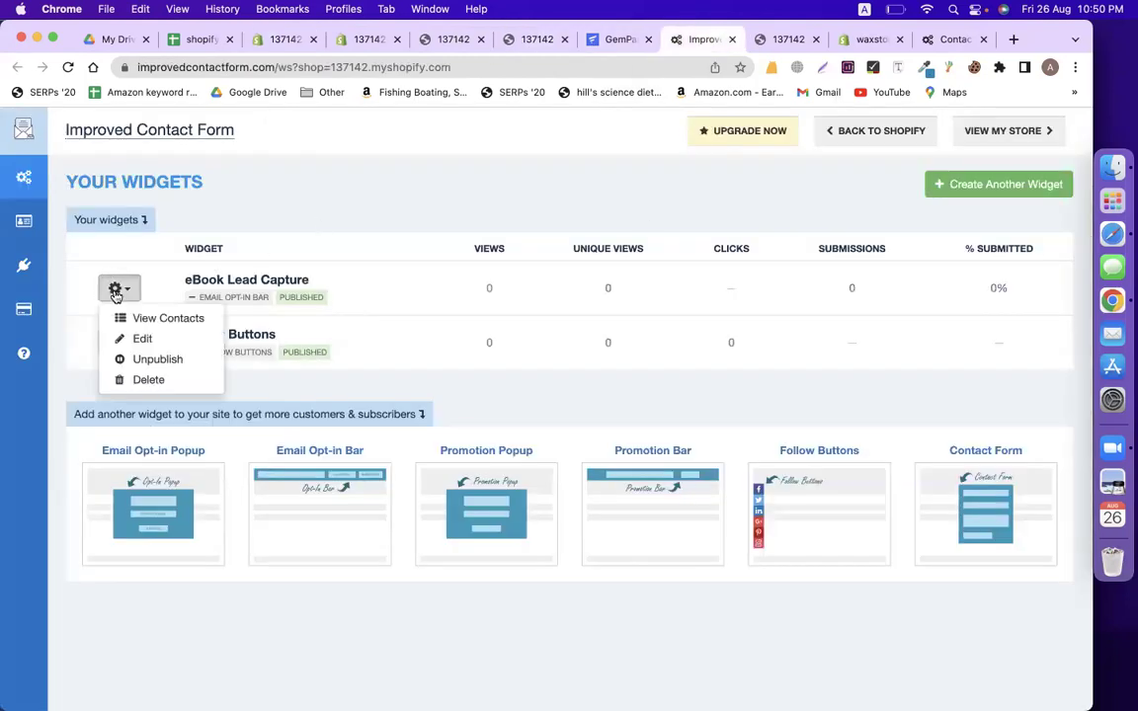
left_click(135, 339)
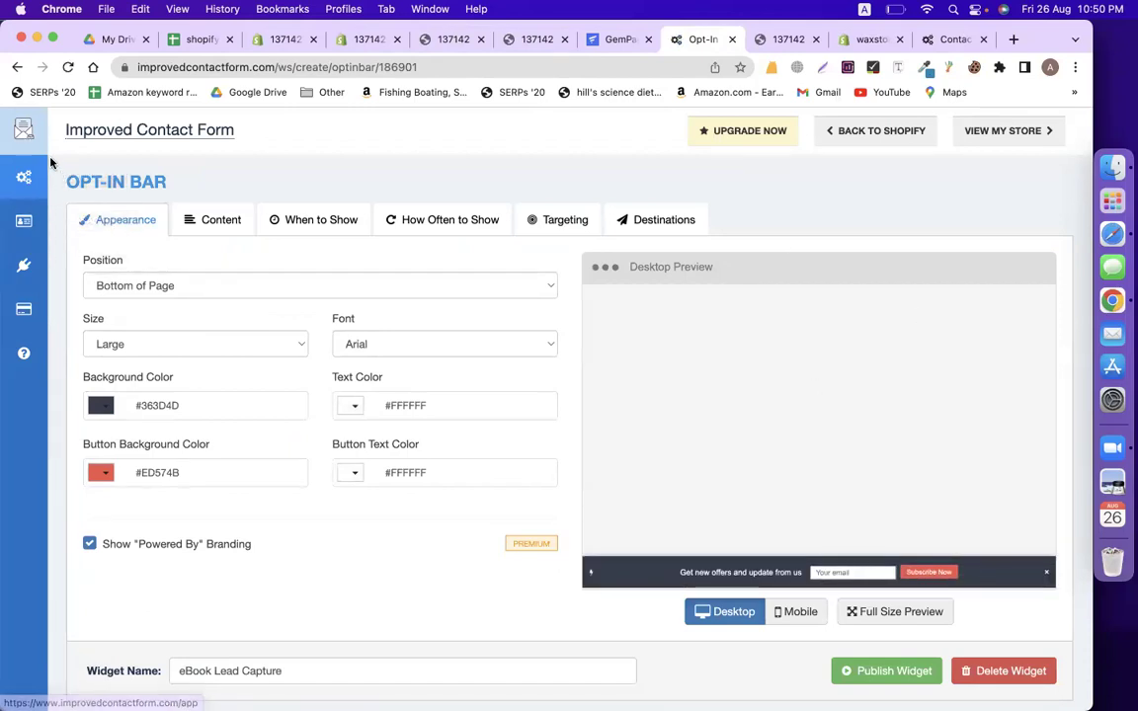
key("super+shift+4")
left_click_drag(52, 158, 1084, 617)
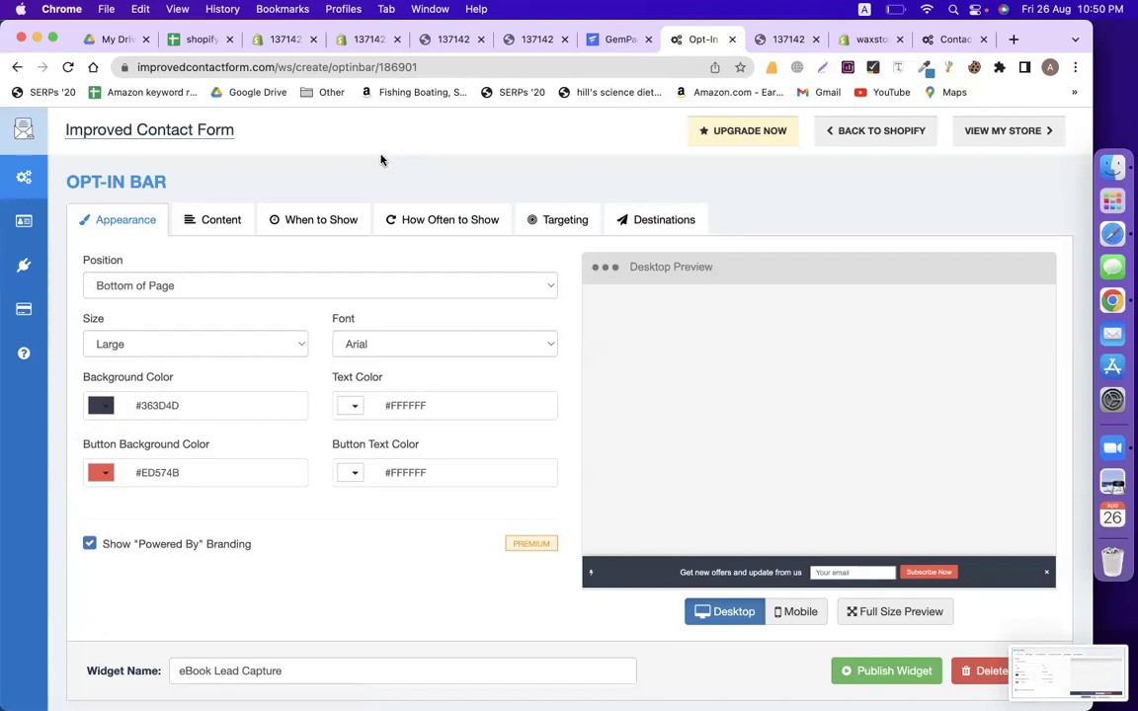
left_click(1049, 67)
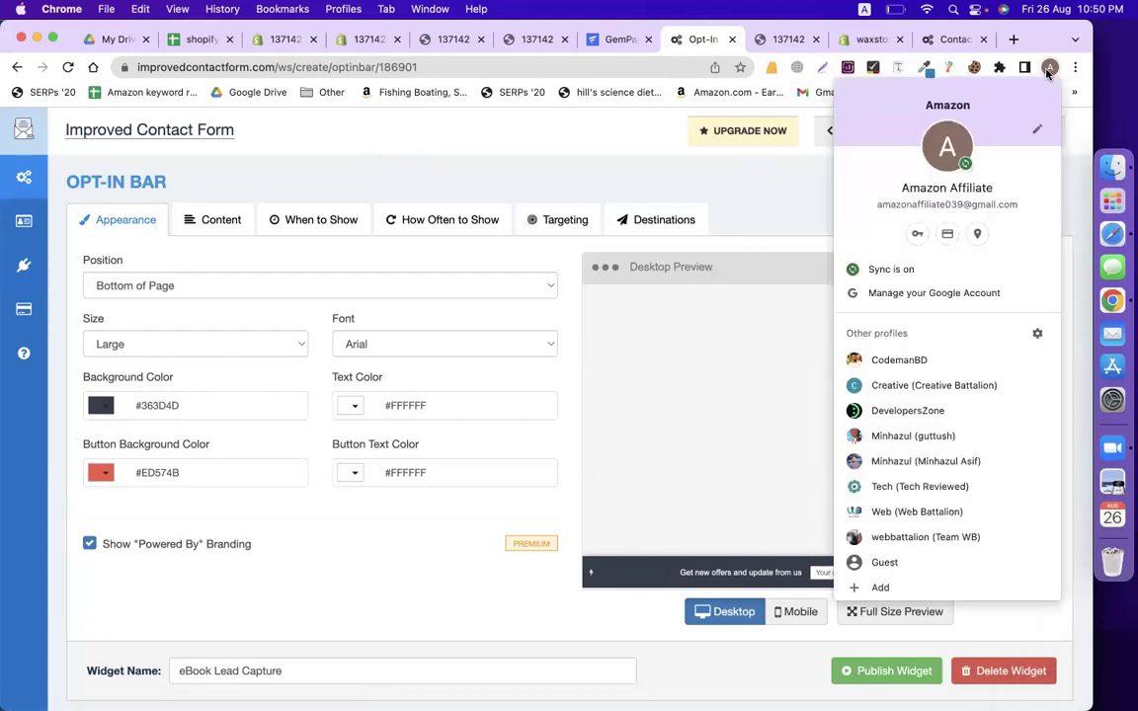
left_click(919, 461)
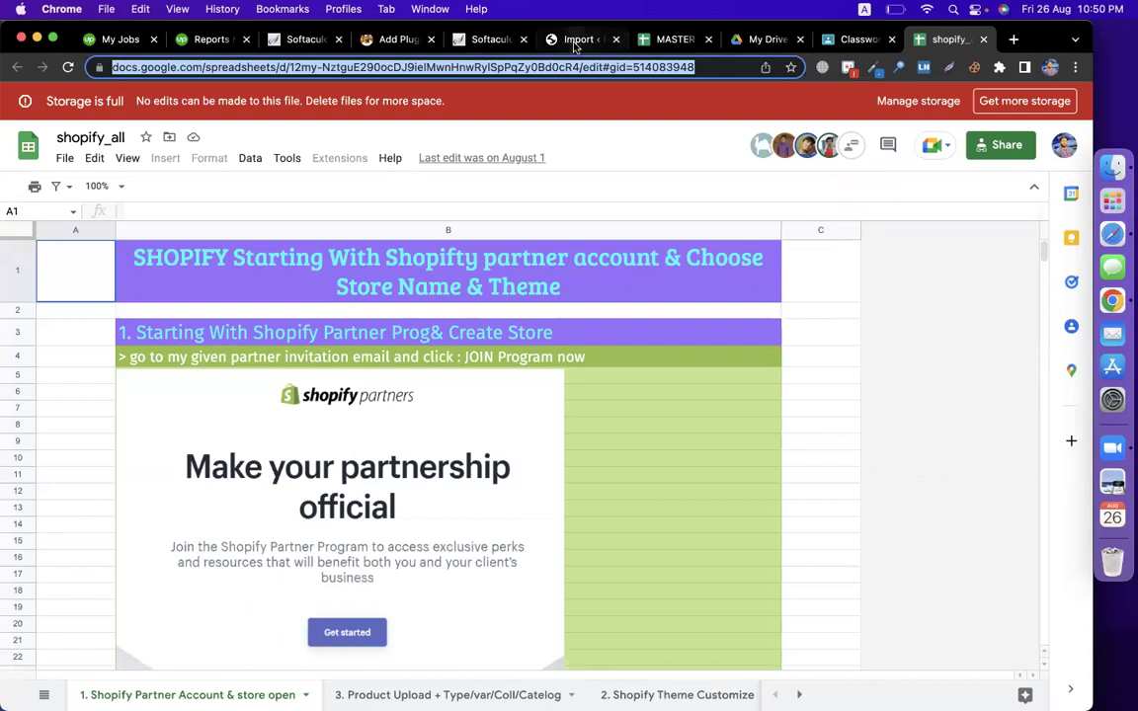
On the class's Classwork page, create the topic 'Episode-20(Shopify Forms)'
left_click(855, 40)
left_click(289, 165)
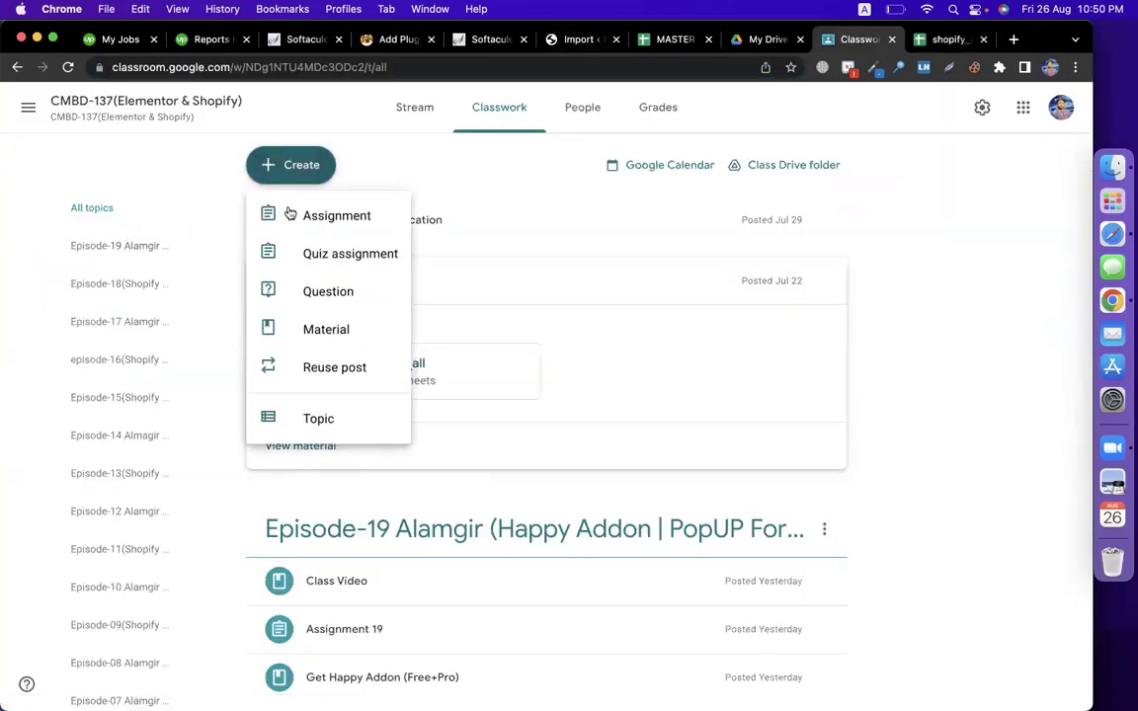
left_click(333, 417)
left_click(515, 399)
type("e")
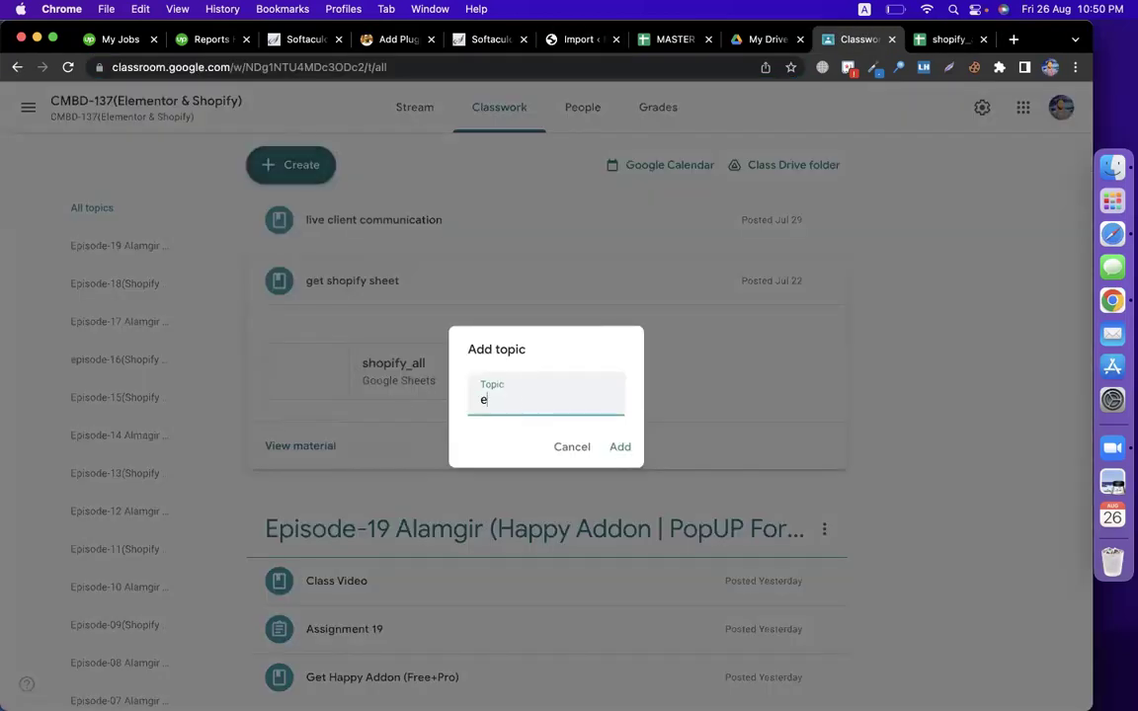
key("BackSpace")
type("Episode-20(Shopify")
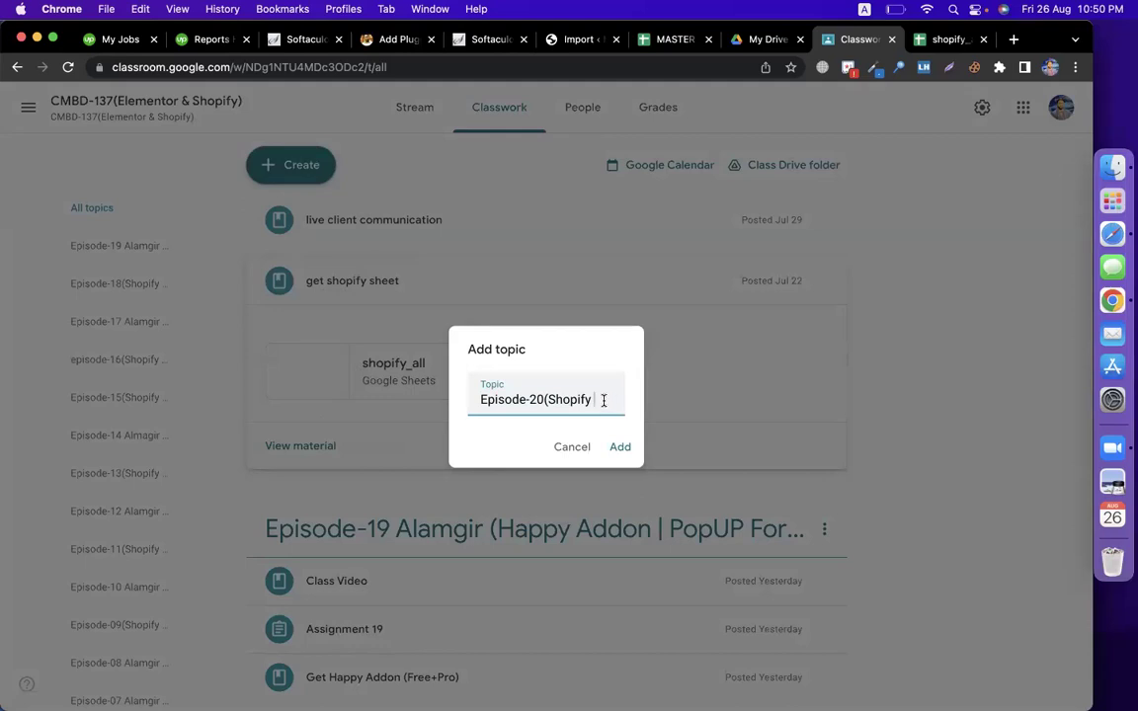
type("port")
key("BackSpace")
key("BackSpace")
key("BackSpace")
key("BackSpace")
key("BackSpace")
key("BackSpace")
key("BackSpace")
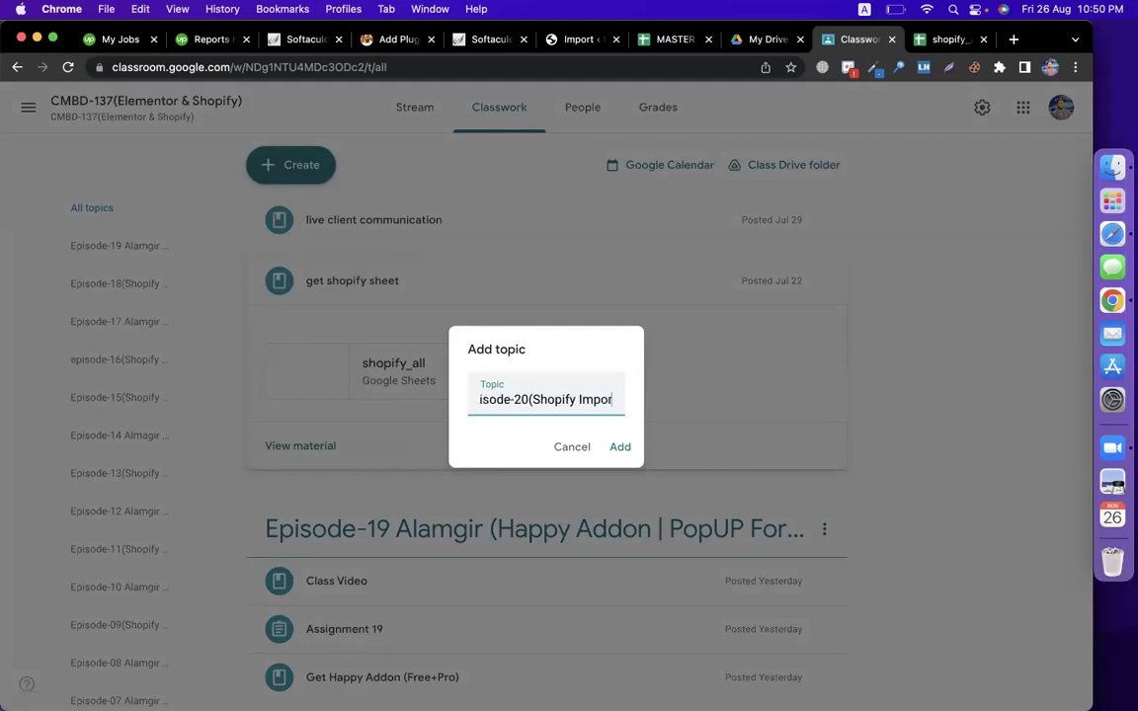
type("Forms)")
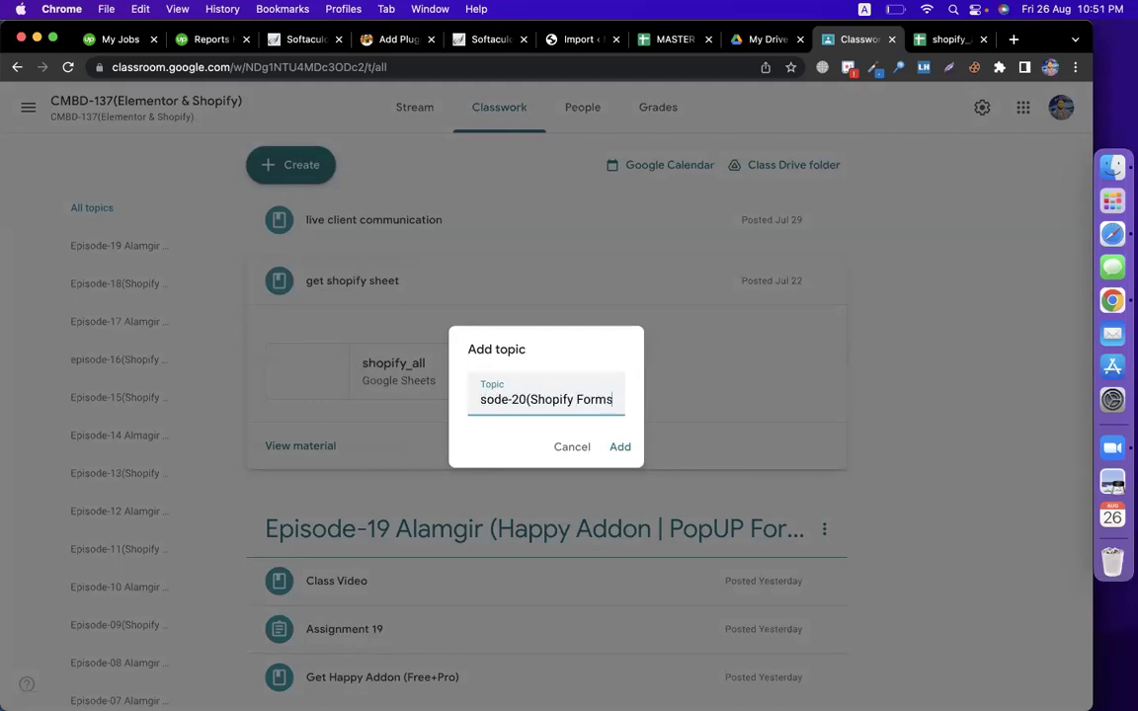
key("Return")
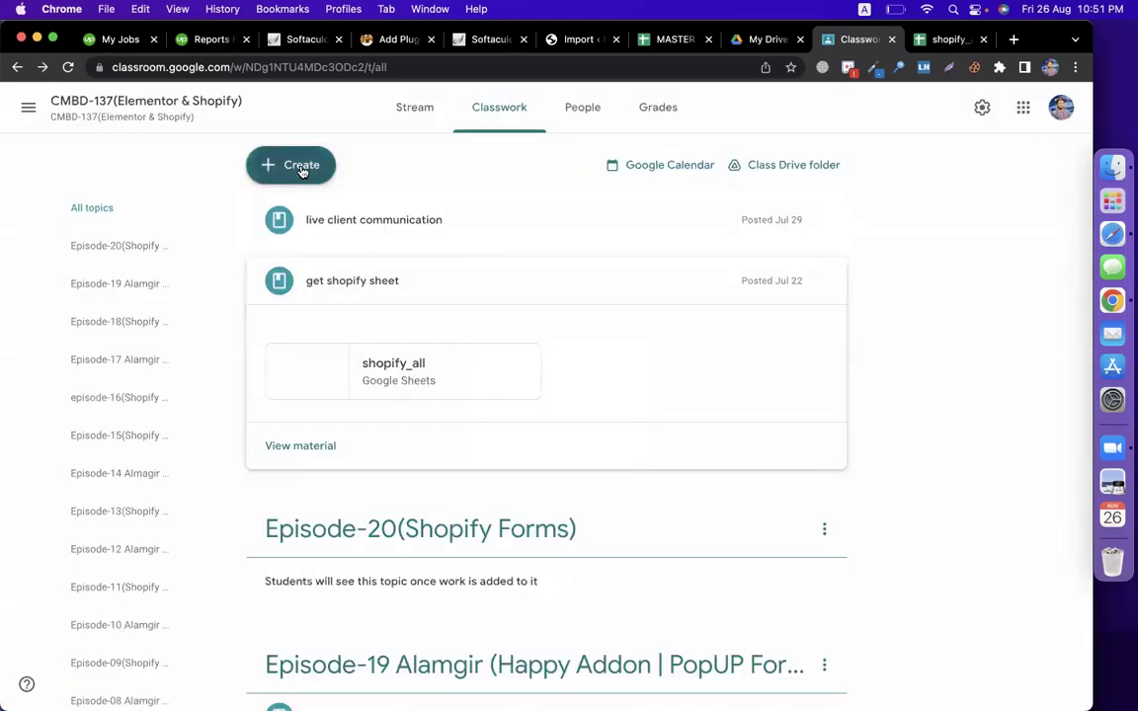
left_click(299, 168)
left_click(307, 215)
Title the assignment 'assignment' with two tasks: Improved Contact form widgets, and gform application plus reunion forms
type("assignment")
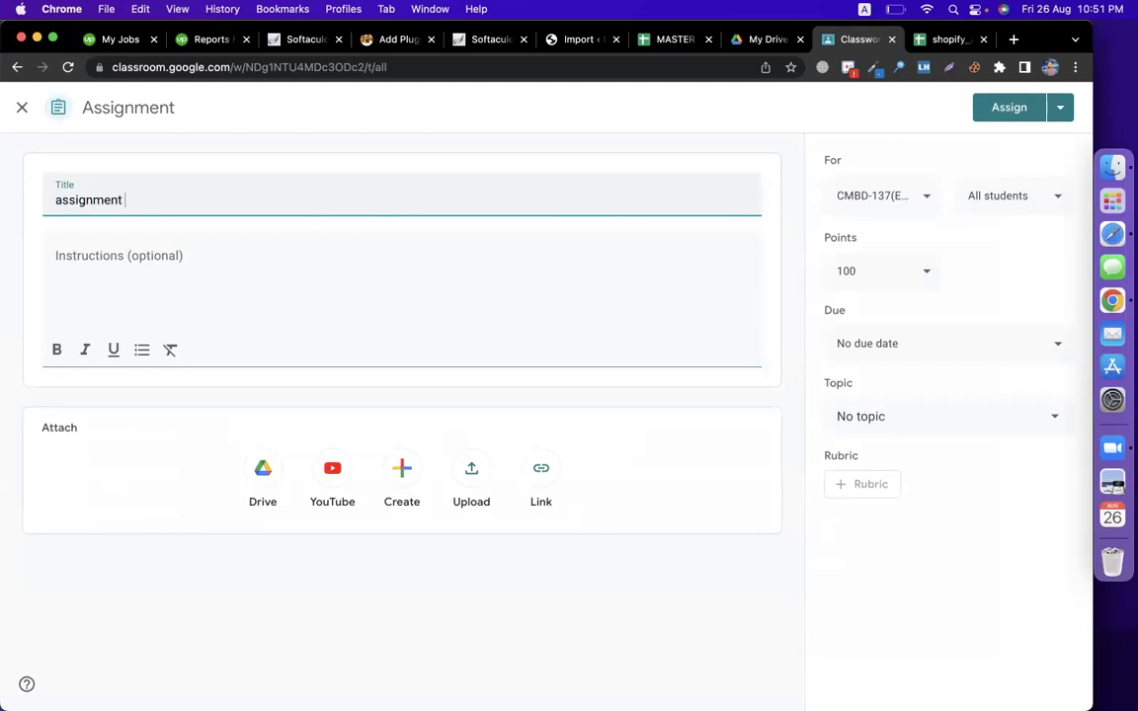
left_click(329, 293)
type("1. ")
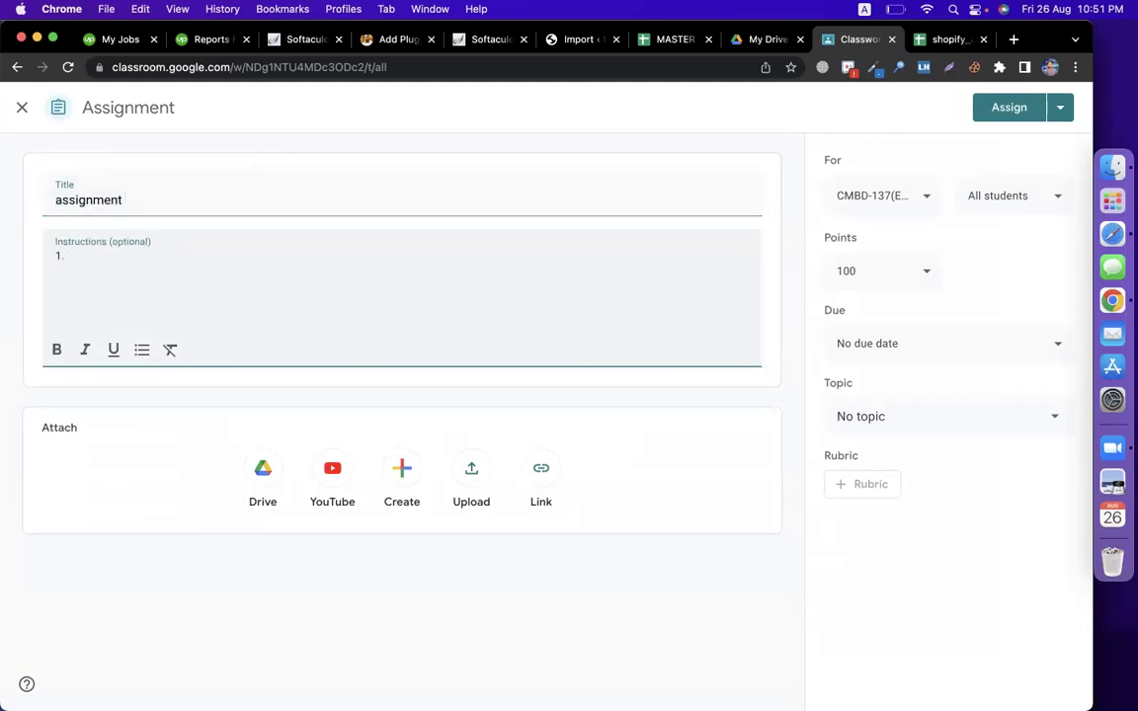
type("(mproved c")
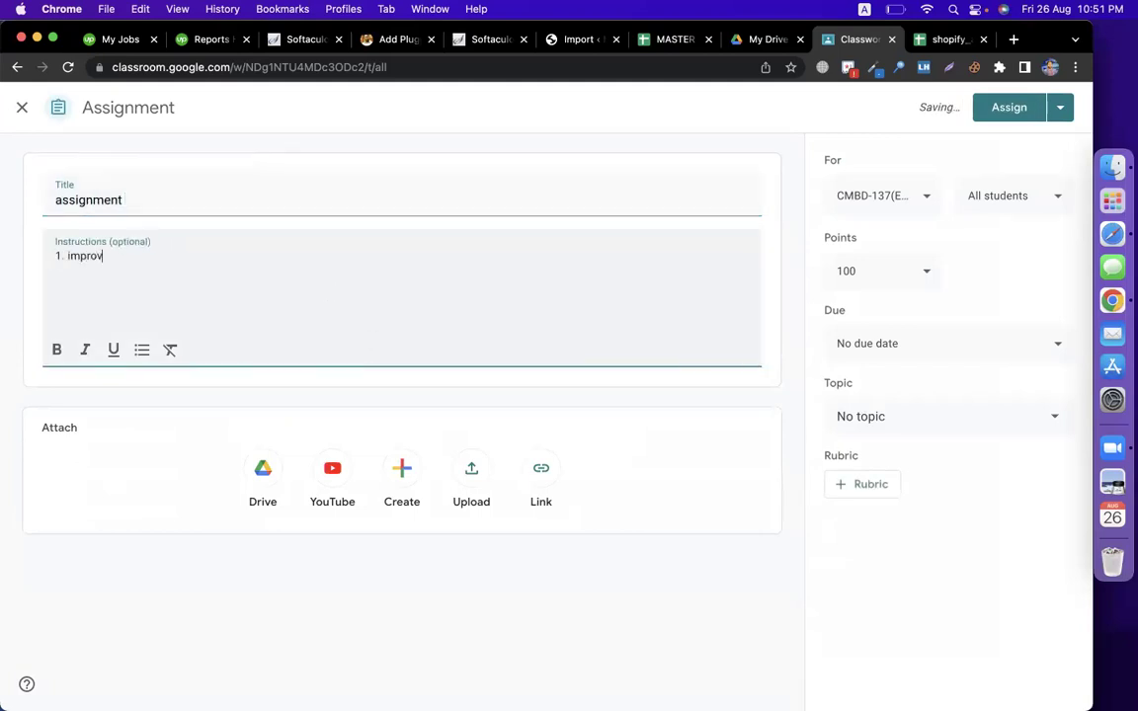
type("onta")
type("t")
type("form - ")
type("(soo")
type("ial")
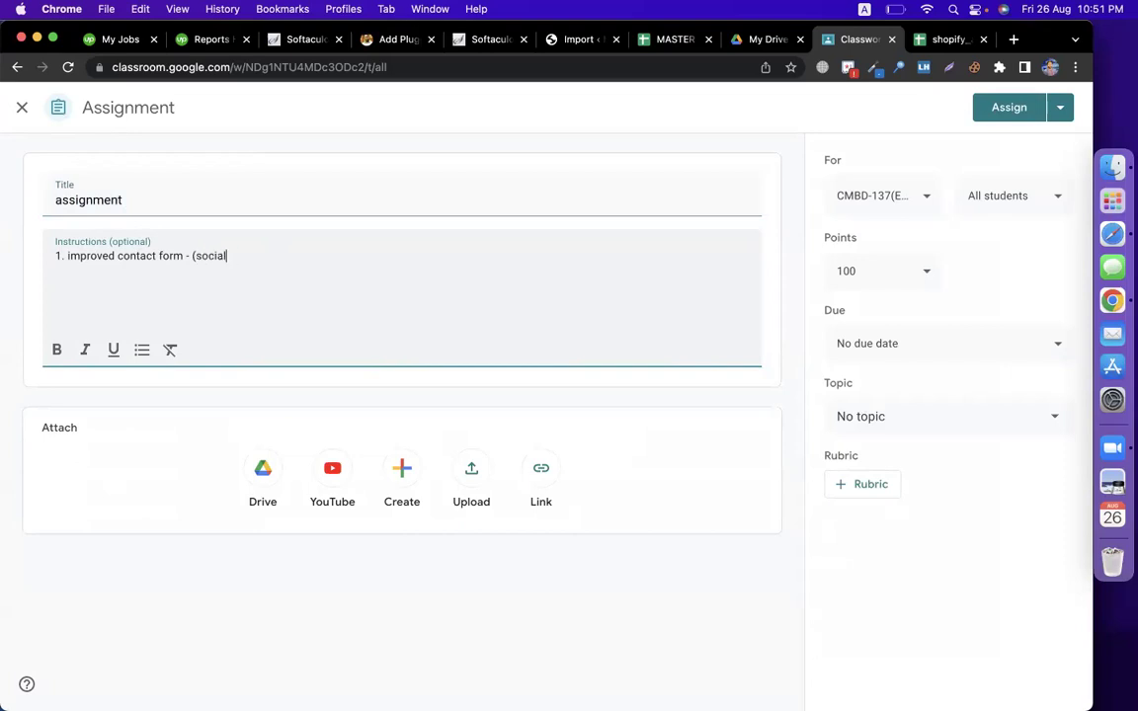
type(" ocons +")
key("BackSpace")
key("BackSpace")
type("bscription form ")
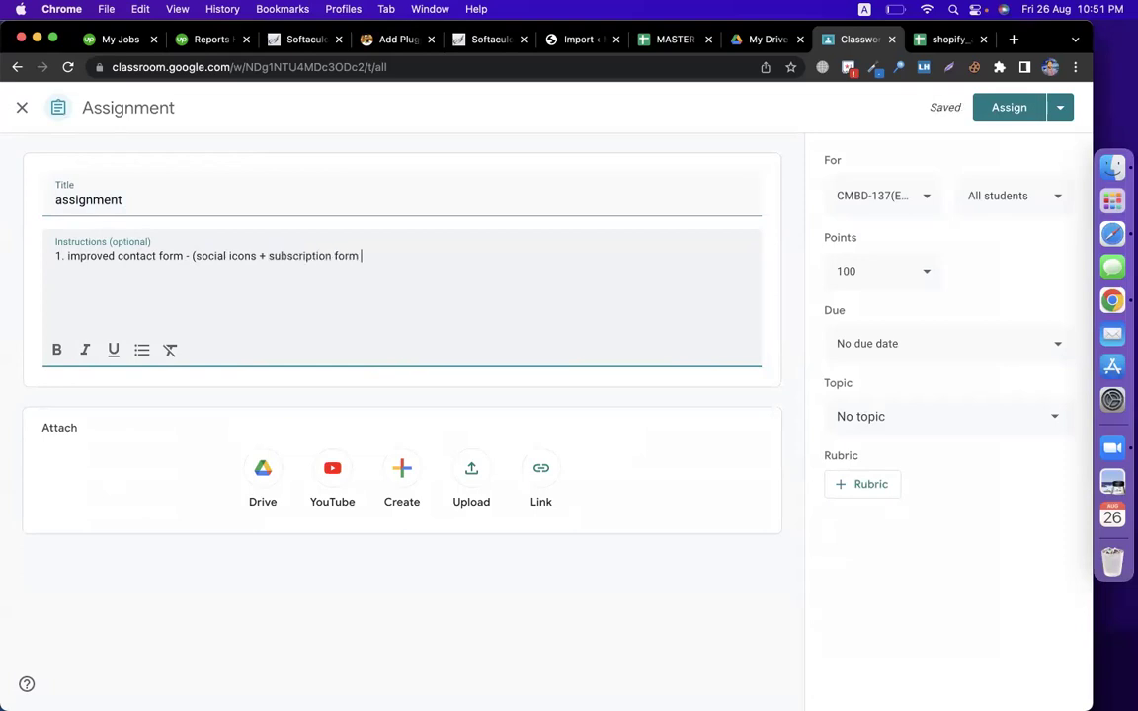
type("+ contact form)")
key("Return")
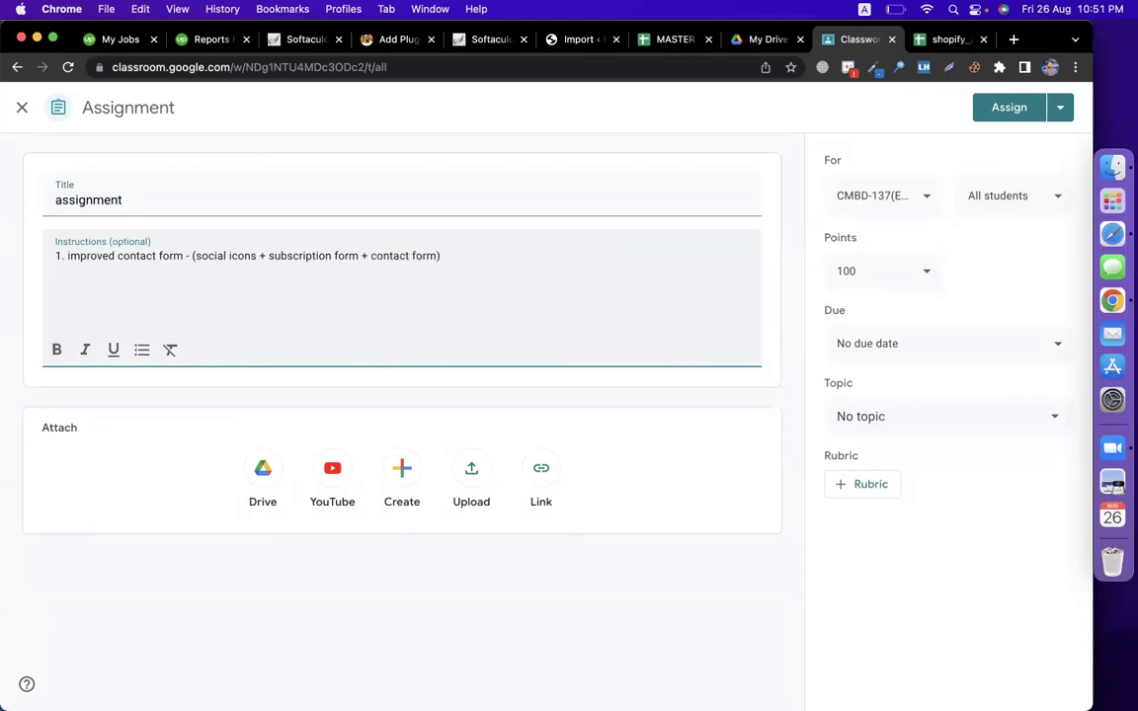
type("gform > co")
key("BackSpace")
key("BackSpace")
type("pplication form")
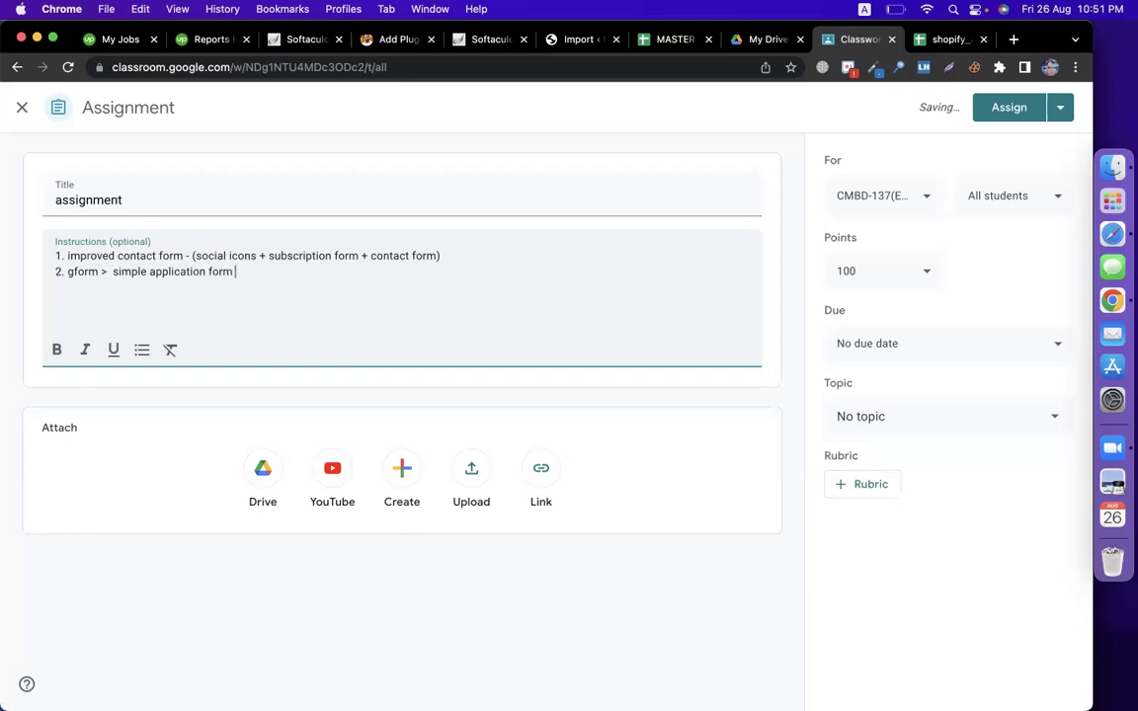
type(" + reunion form")
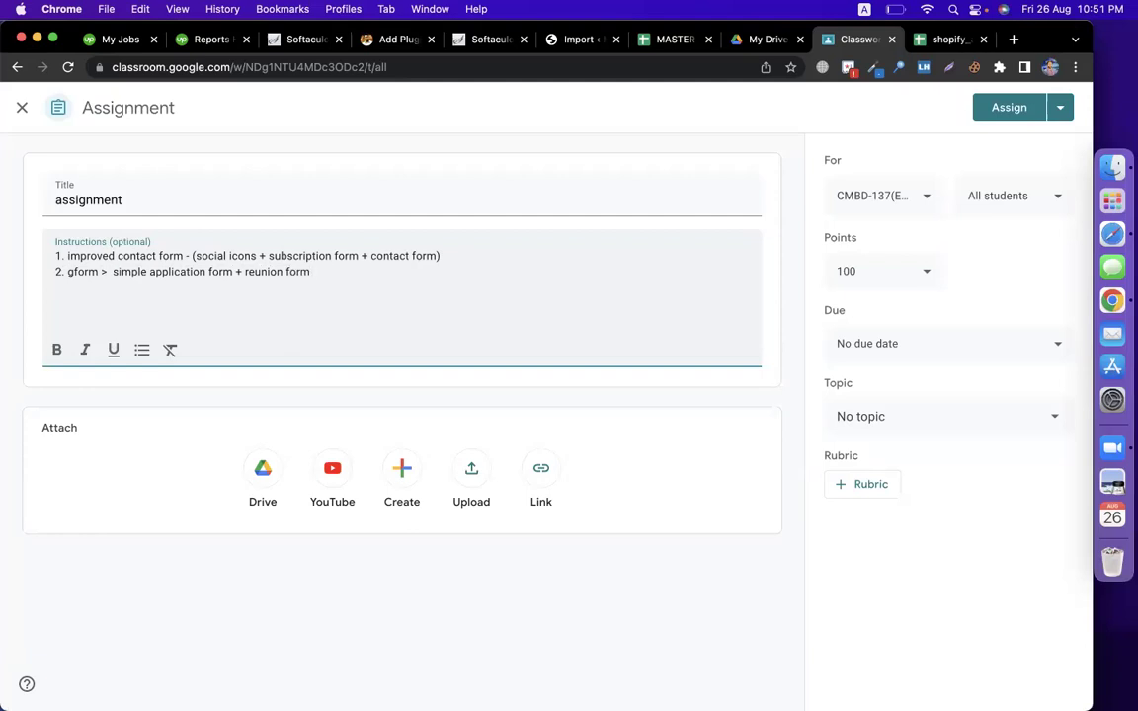
File it under Episode-20(Shopify Forms), add class CMBD-142, and post the assignment
left_click(878, 419)
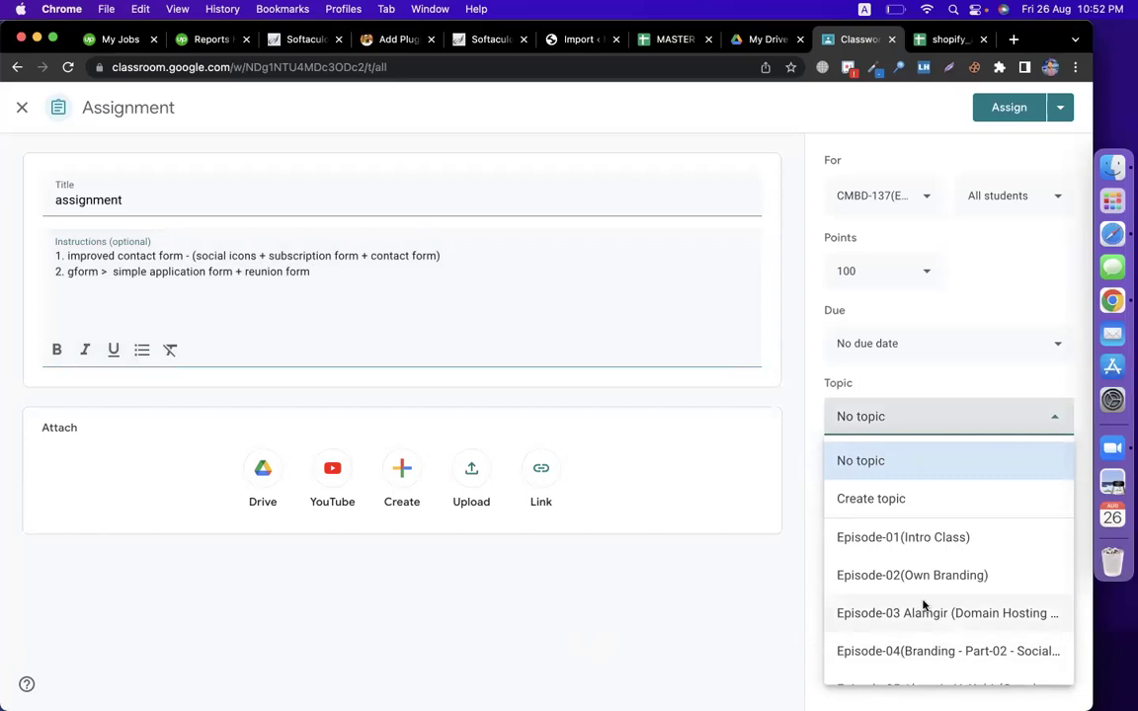
scroll(851, 609, "down", 5)
left_click(921, 665)
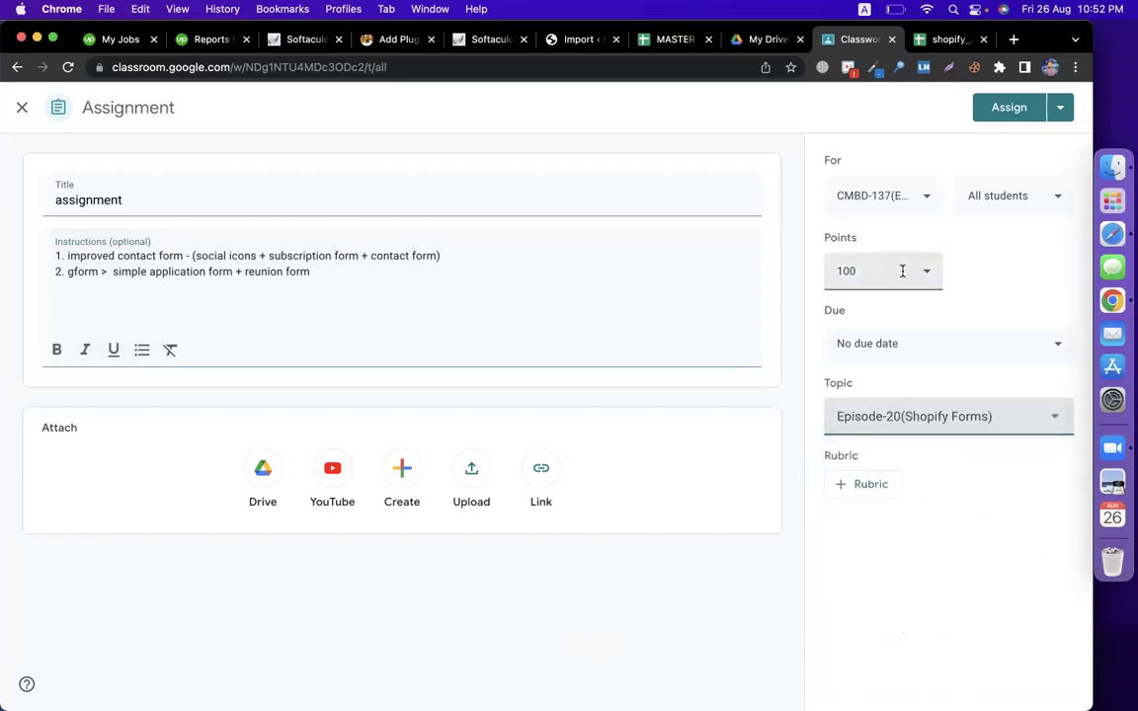
left_click(906, 196)
scroll(924, 494, "down", 1)
scroll(925, 489, "down", 3)
scroll(926, 395, "up", 4)
left_click(863, 335)
left_click(808, 208)
left_click(1007, 116)
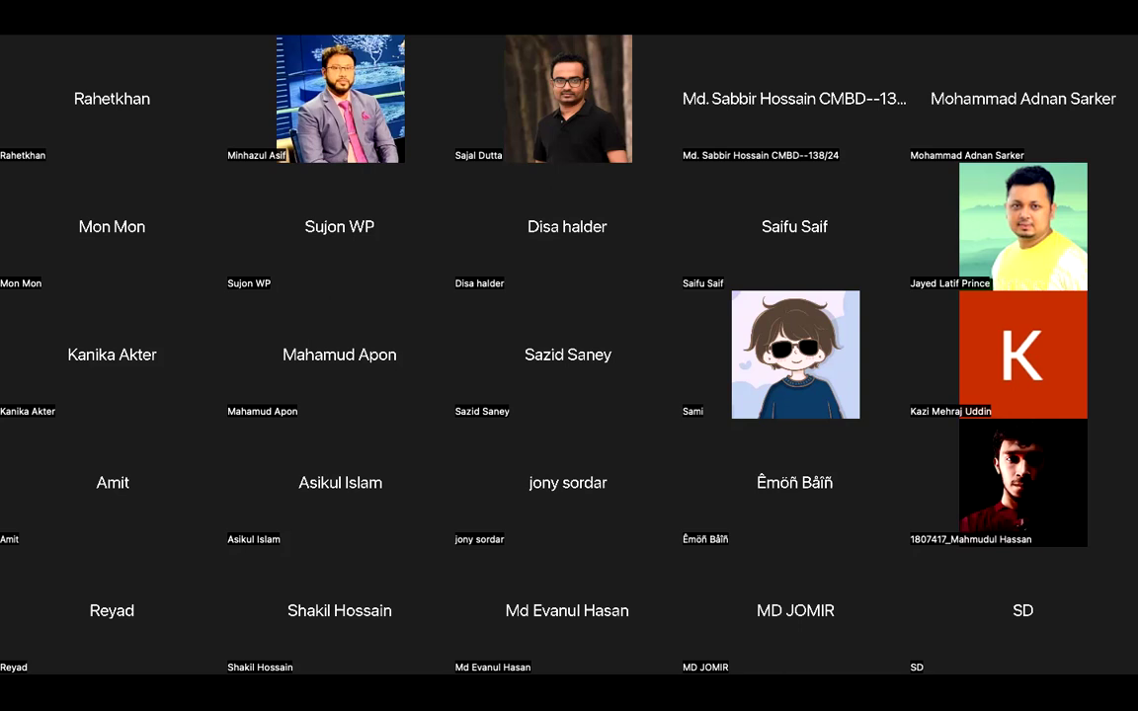
Back in Shopify, scroll through the Shipping and delivery settings, including processing time and local delivery
key("super+Tab")
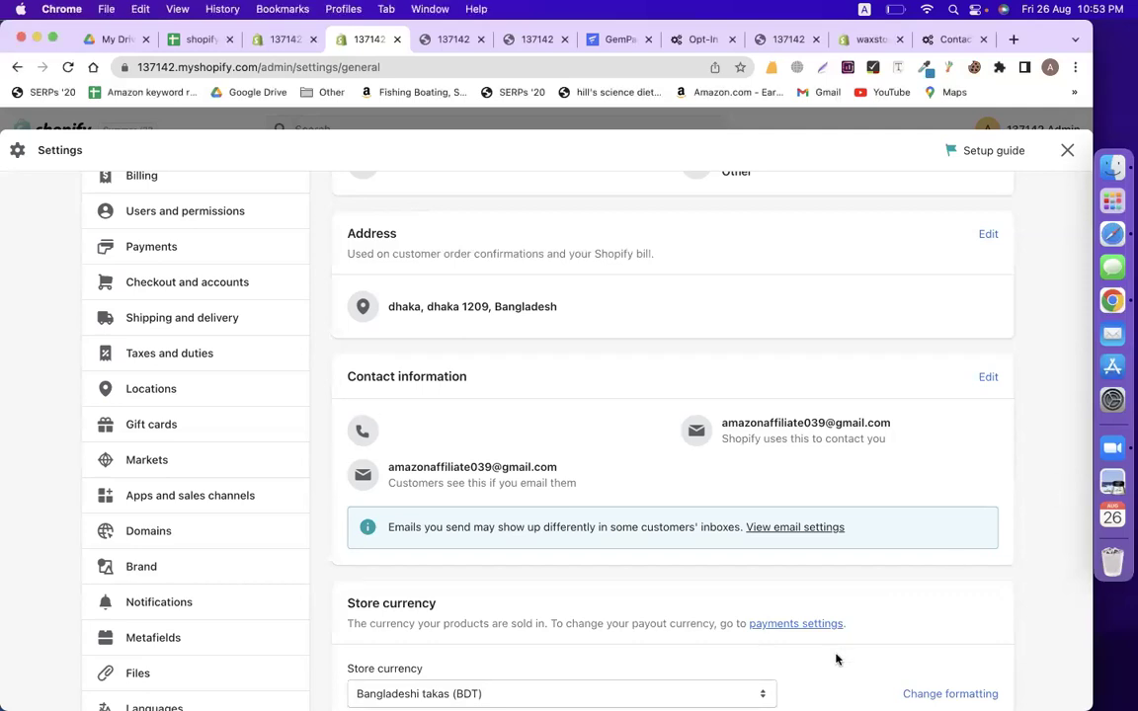
scroll(237, 566, "down", 5)
scroll(237, 566, "up", 5)
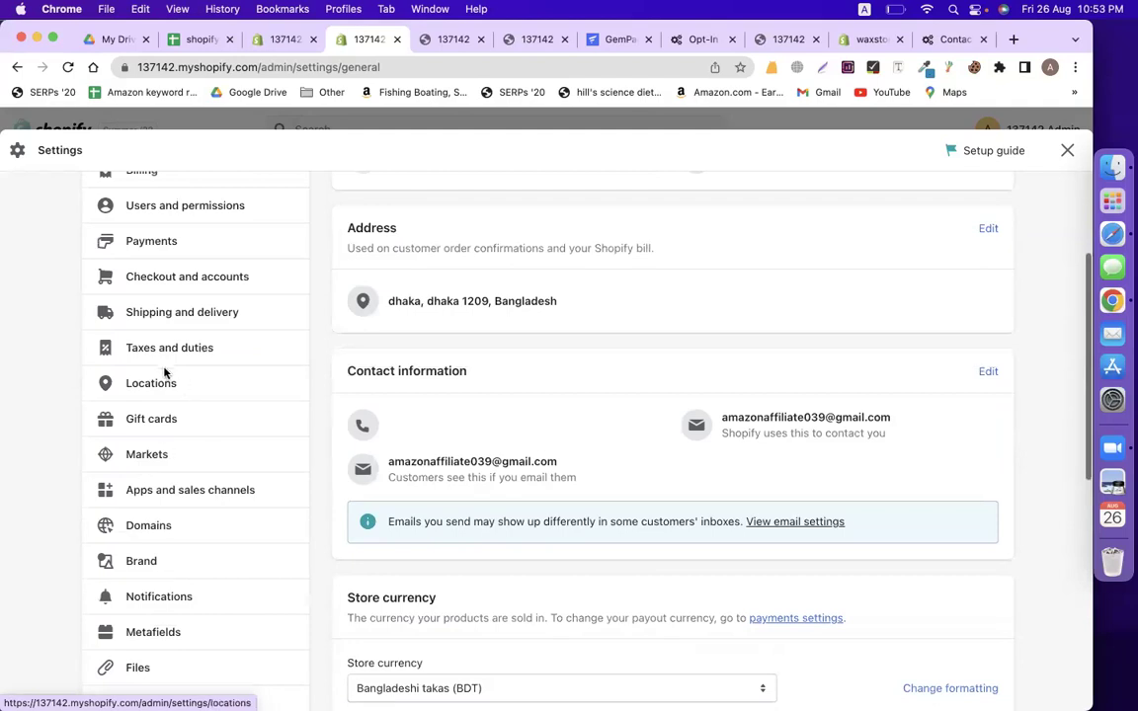
left_click(204, 314)
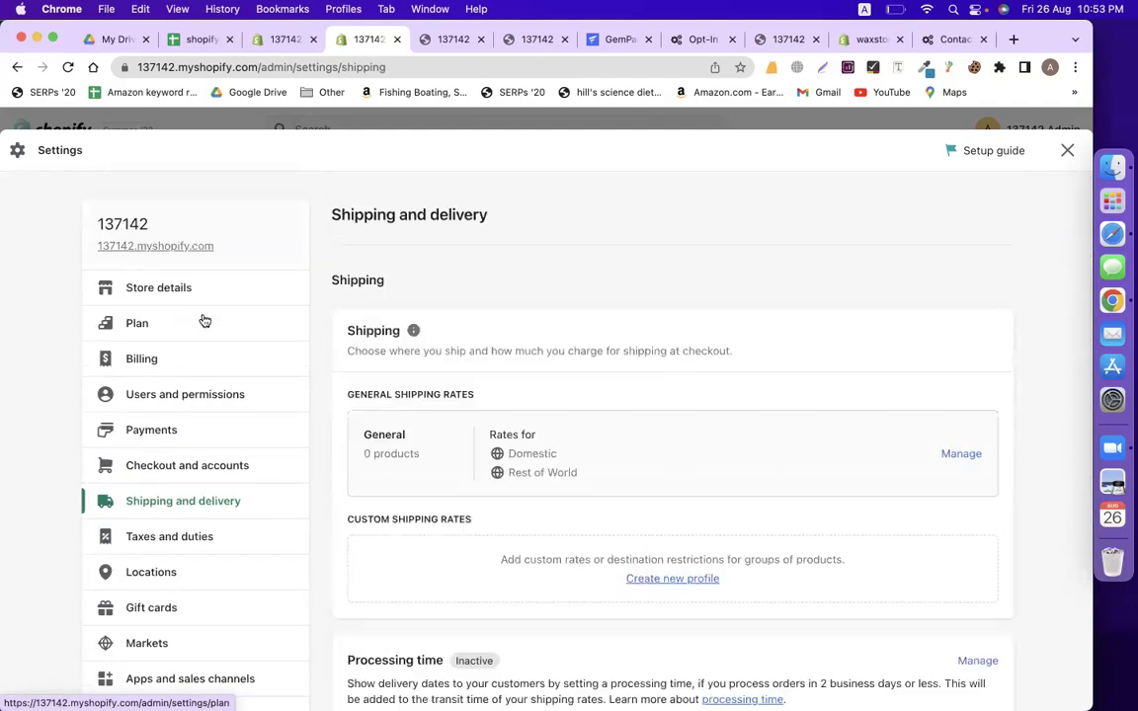
scroll(582, 247, "down", 5)
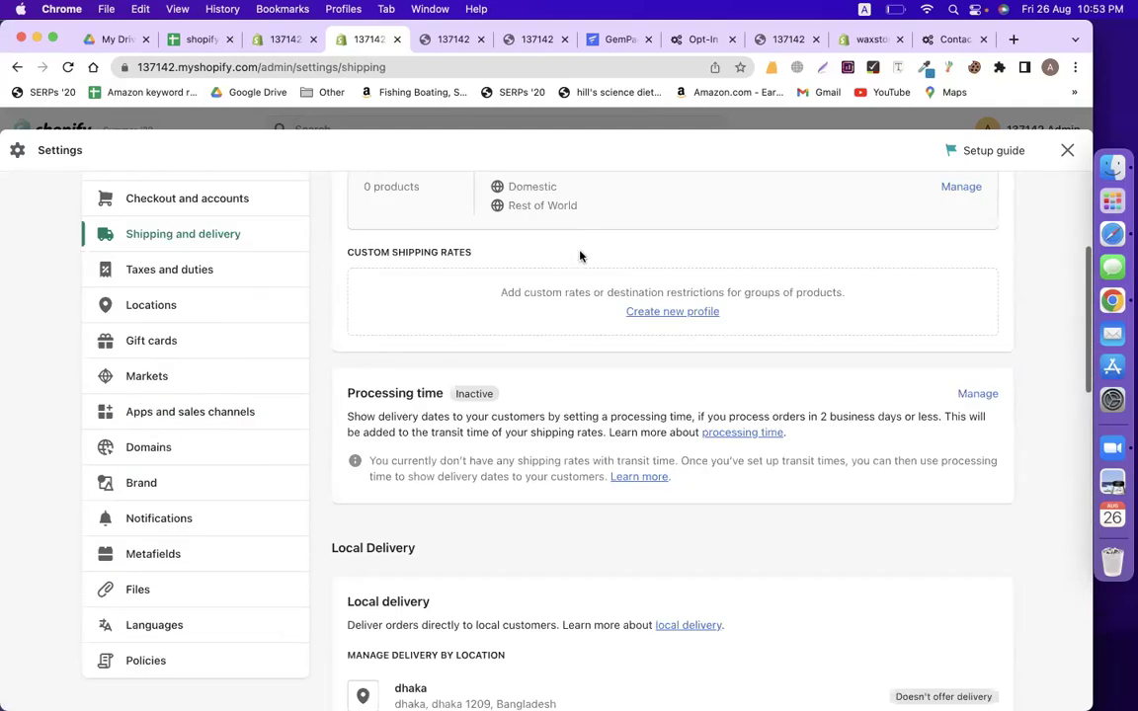
scroll(618, 447, "down", 8)
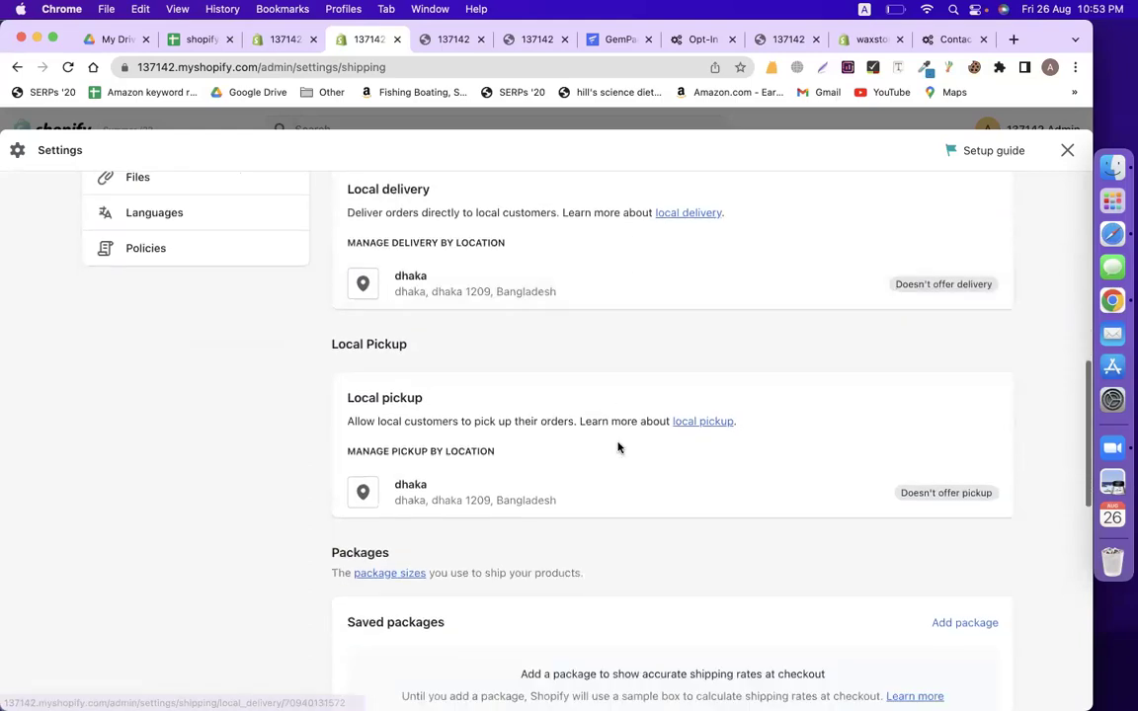
scroll(618, 448, "down", 3)
scroll(528, 382, "up", 4)
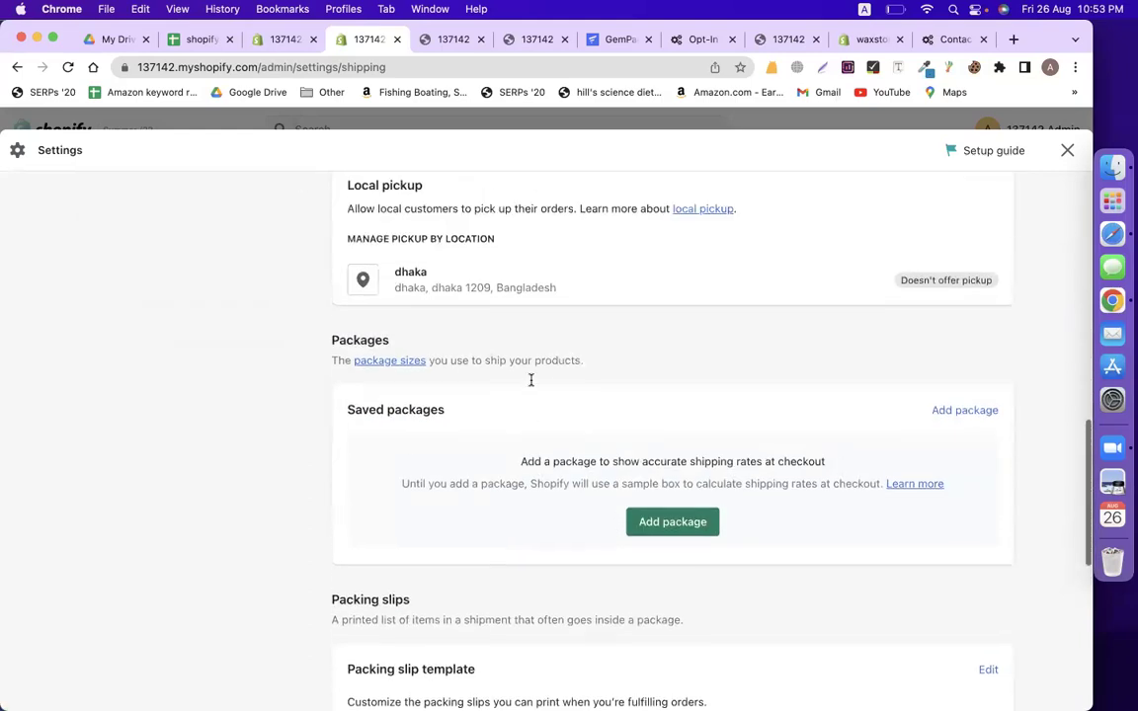
scroll(297, 429, "up", 3)
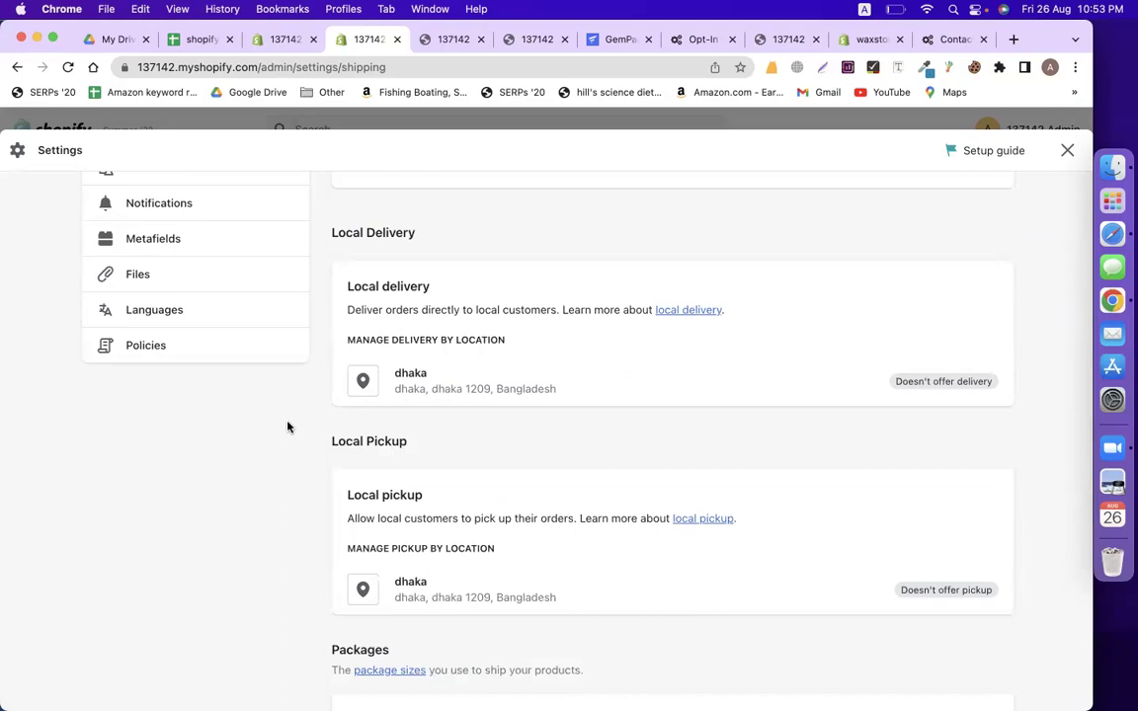
scroll(288, 426, "up", 3)
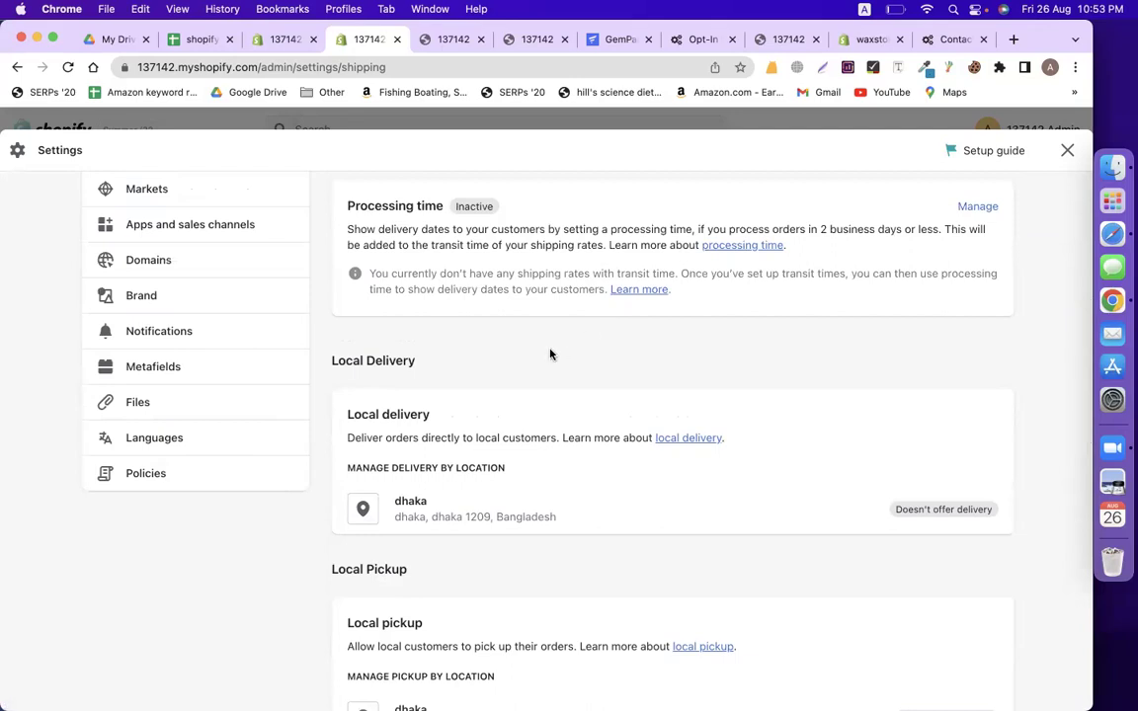
scroll(550, 354, "up", 1)
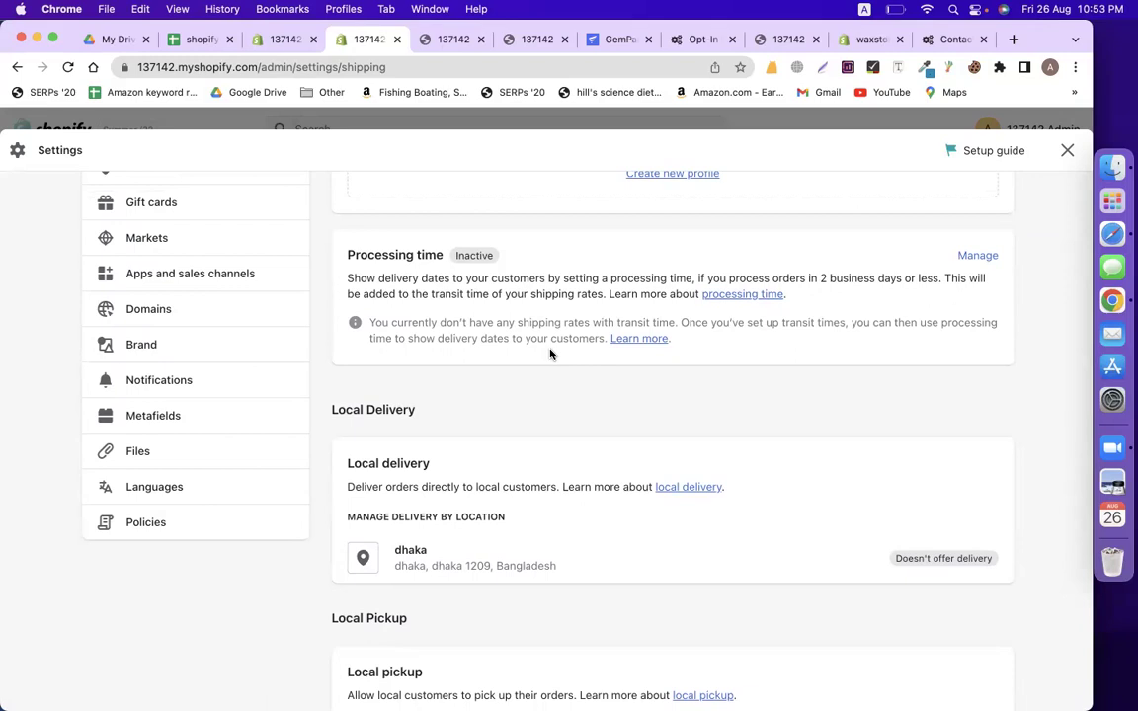
scroll(547, 401, "up", 3)
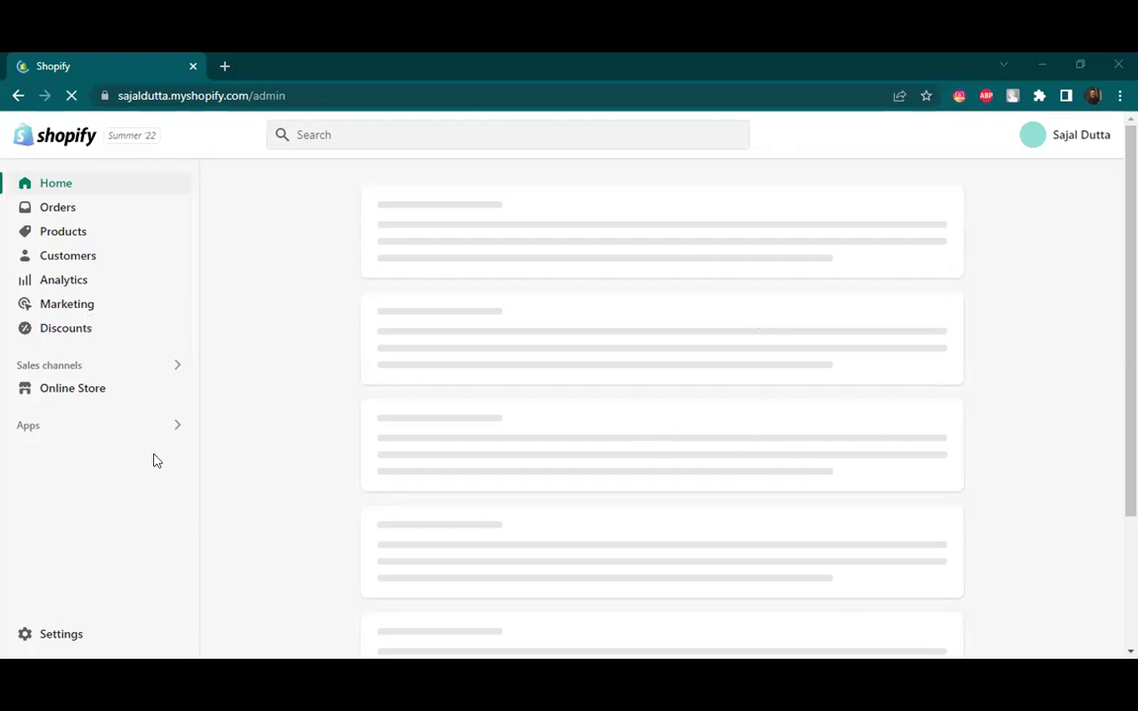
Copy the store's web address and load it in a new tab
left_click(227, 65)
left_click(163, 69)
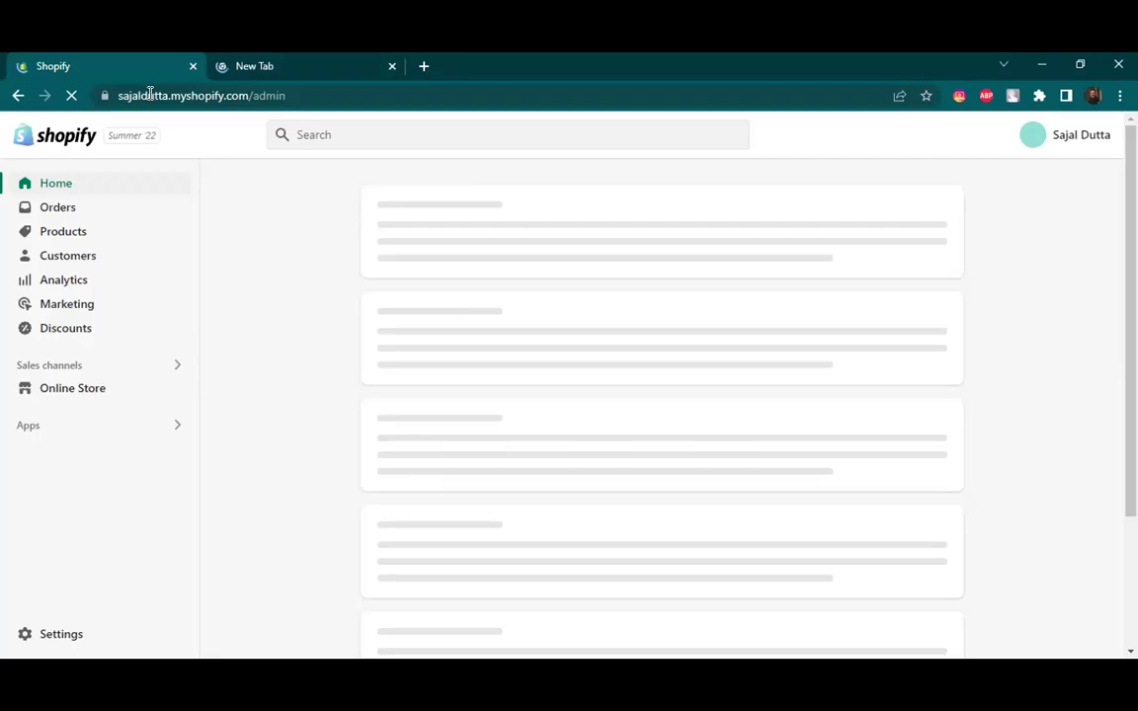
left_click_drag(120, 95, 238, 84)
key("ctrl+c")
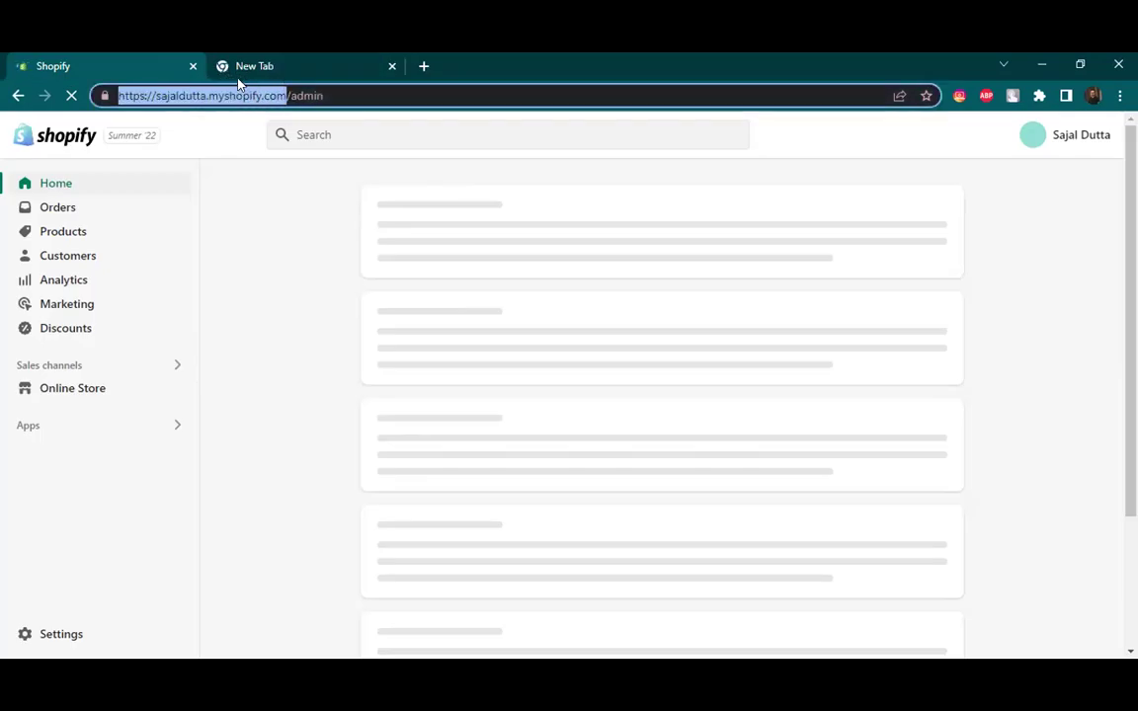
left_click(239, 65)
key("ctrl+v")
key("Return")
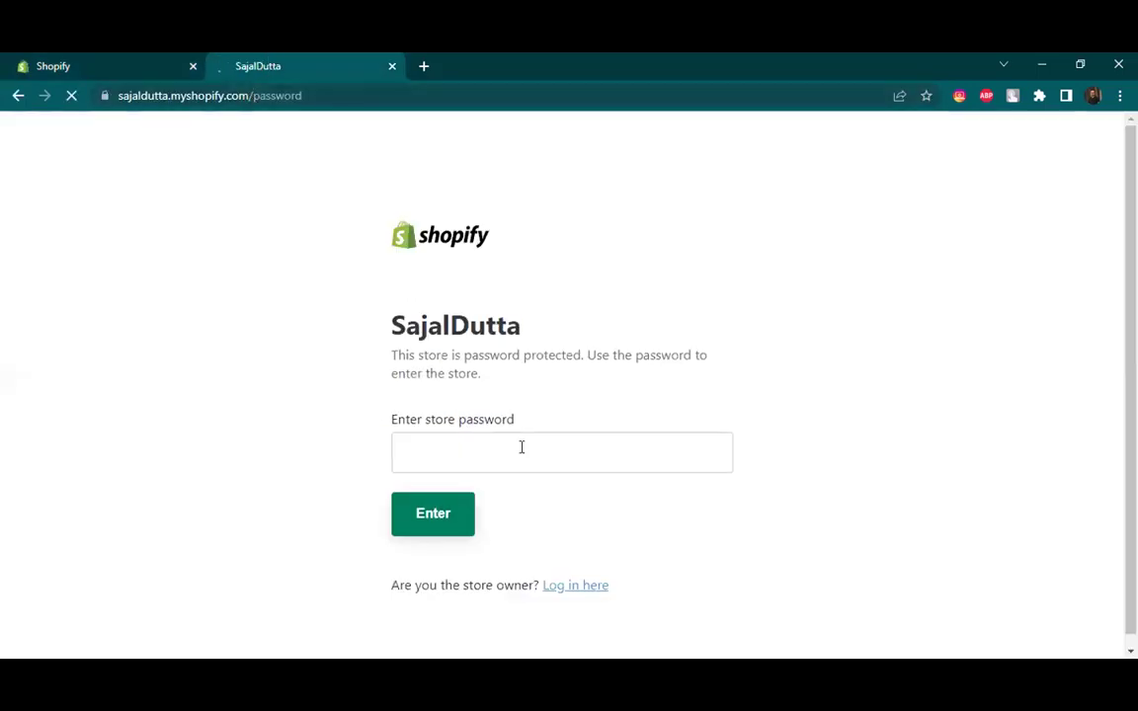
Enter the store password to reach the storefront home page
left_click(521, 449)
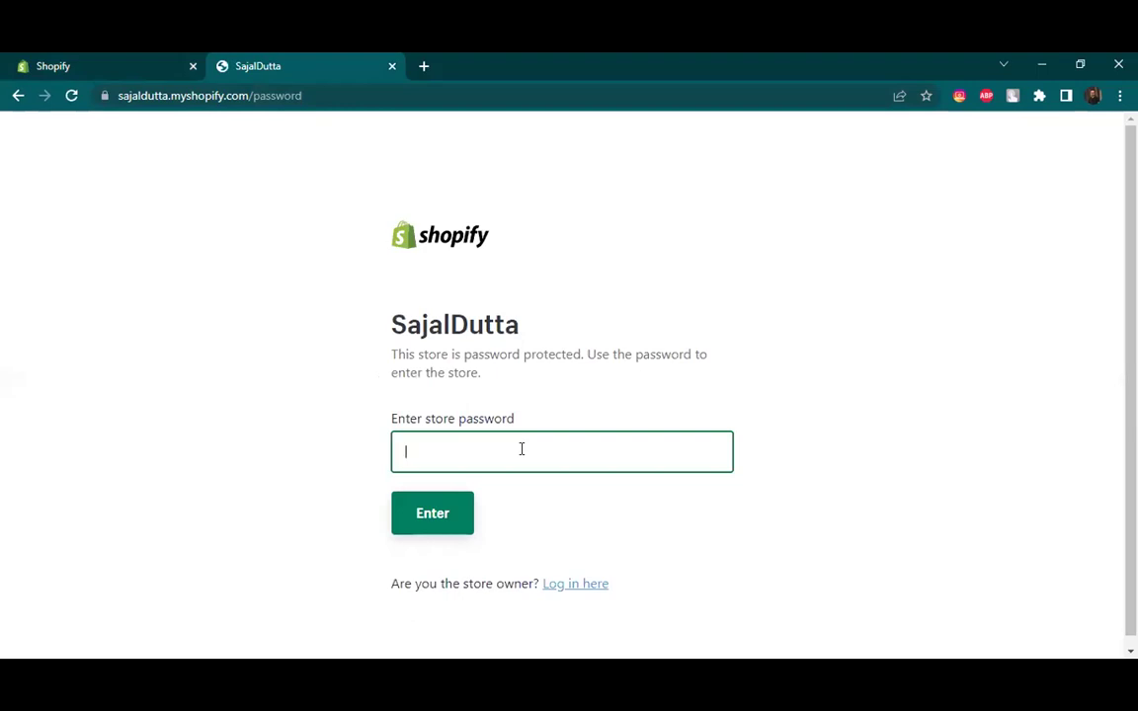
type("•••••")
key("Return")
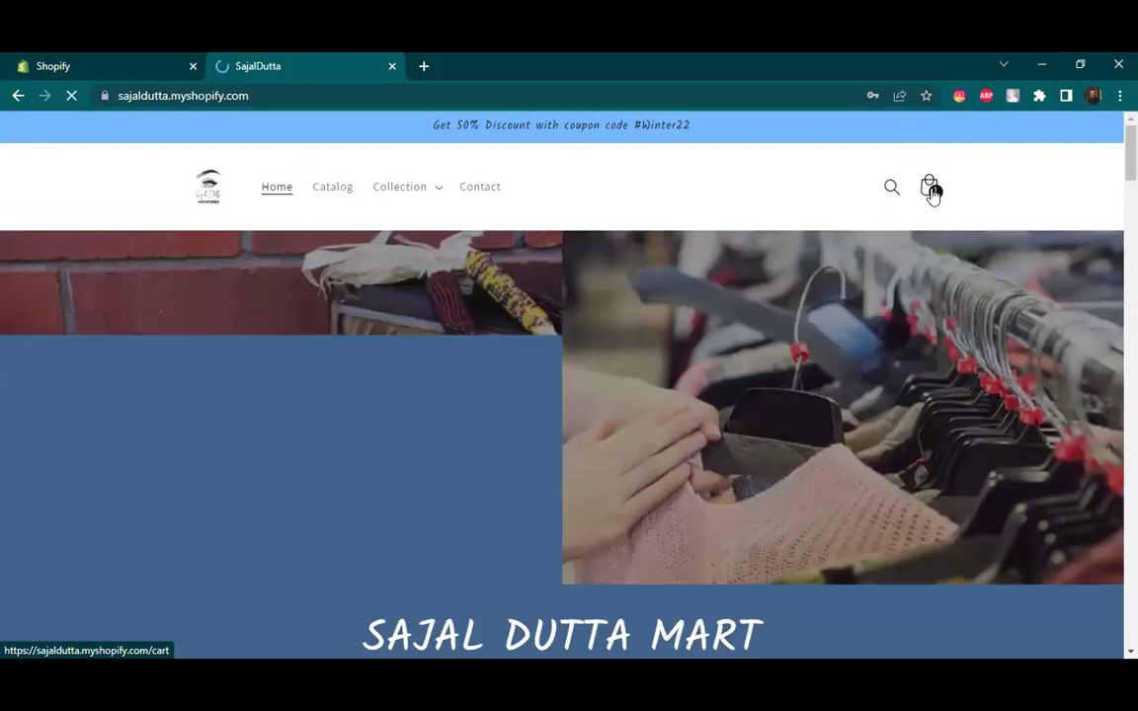
Check out the necklace in the cart, declining to save the password, and return to Information
left_click(932, 190)
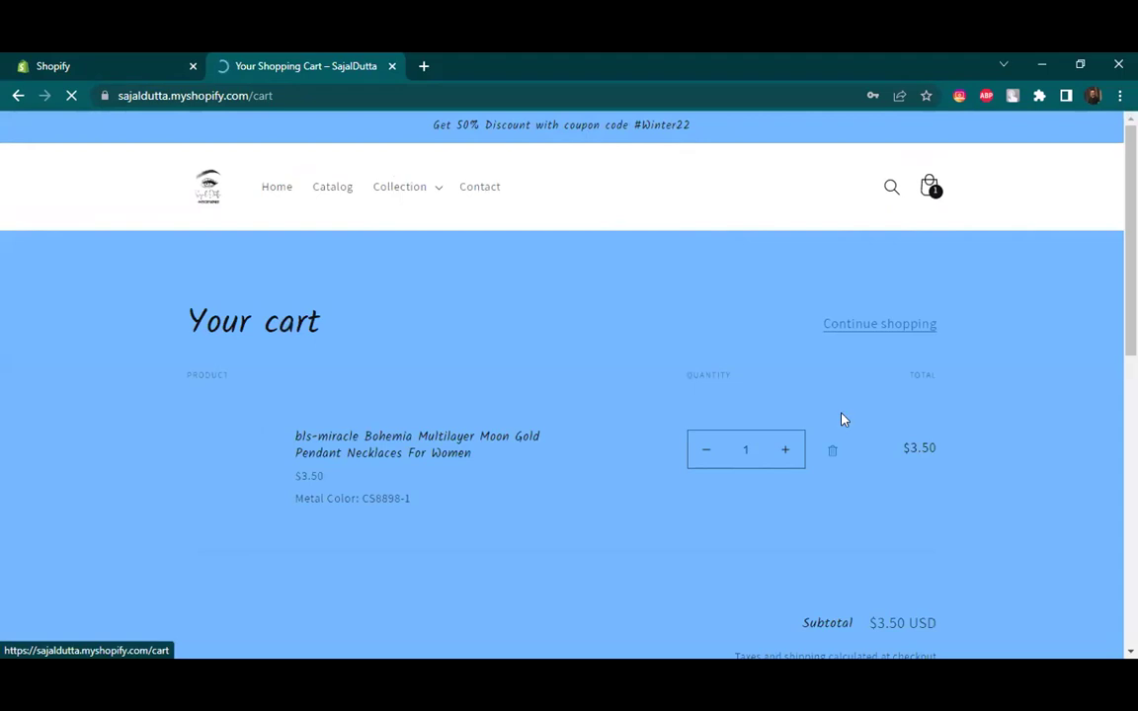
scroll(834, 414, "down", 3)
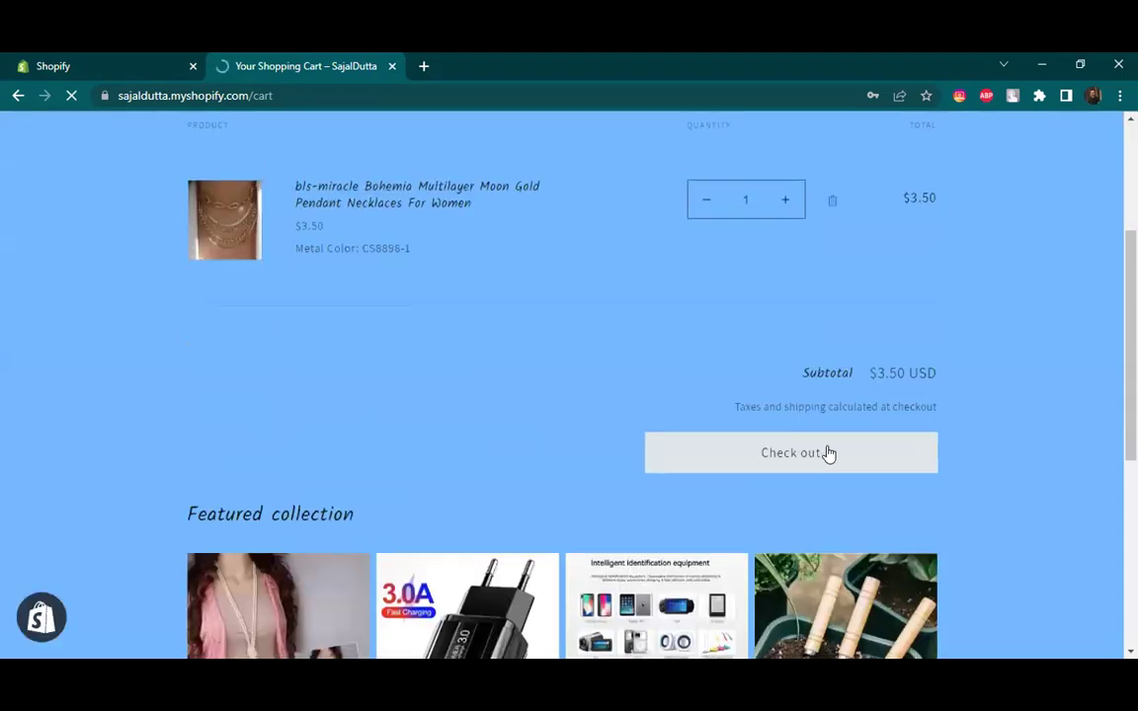
left_click(830, 452)
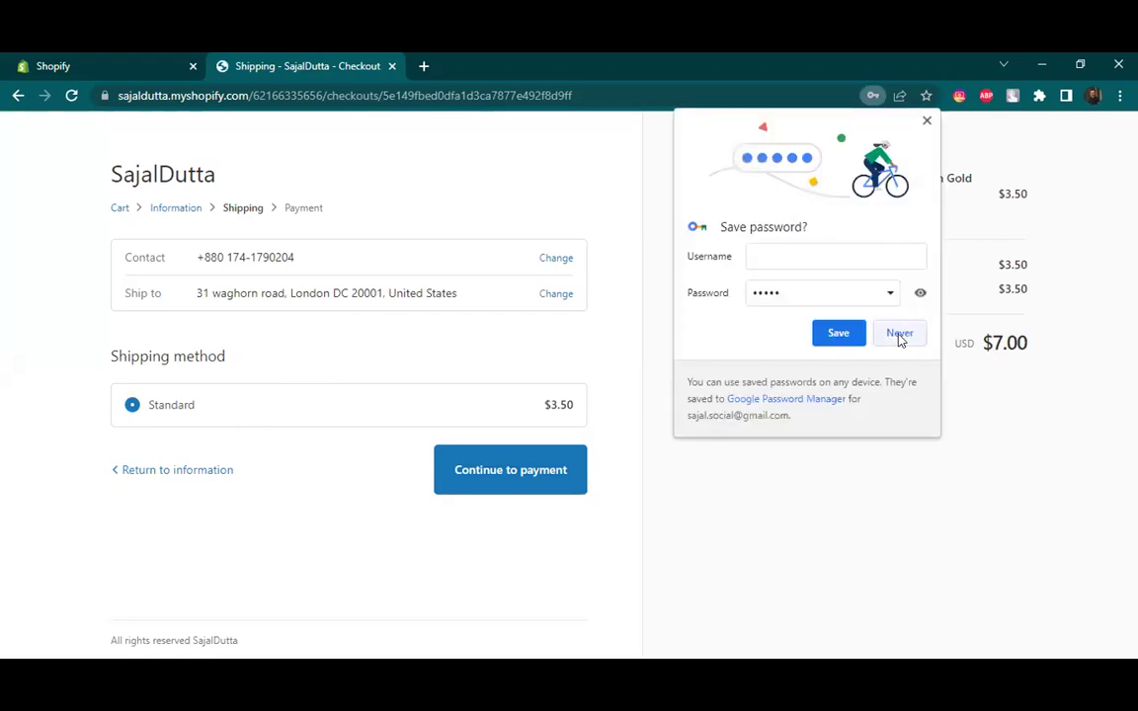
left_click(526, 472)
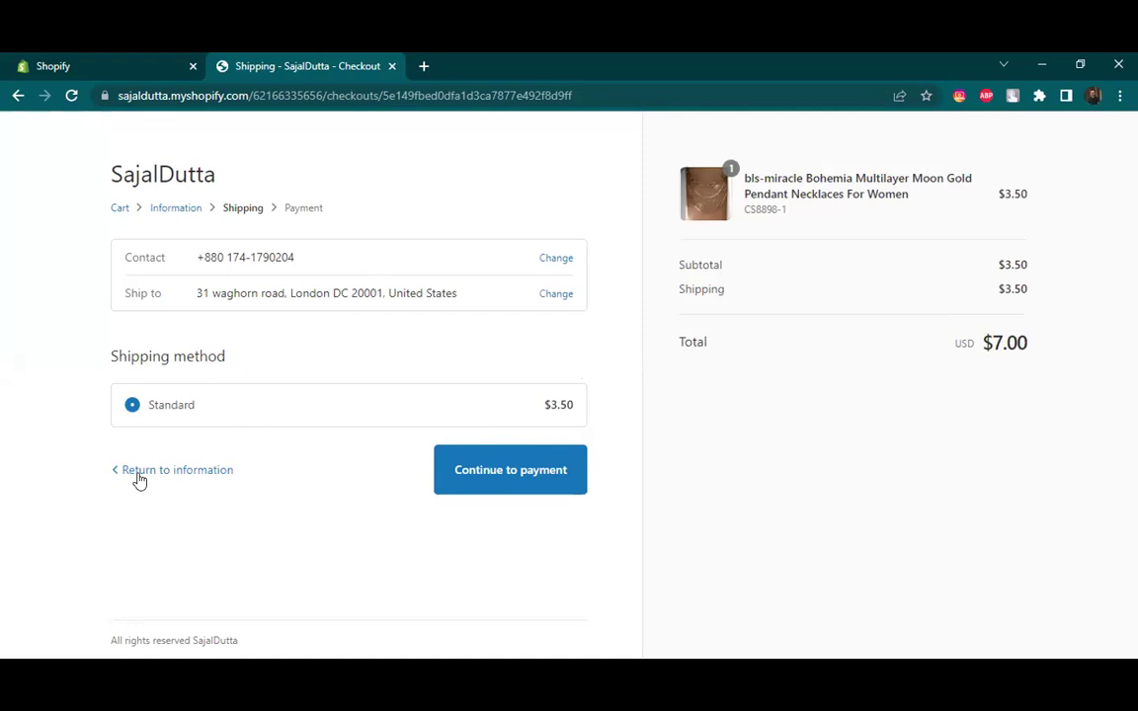
key("Return")
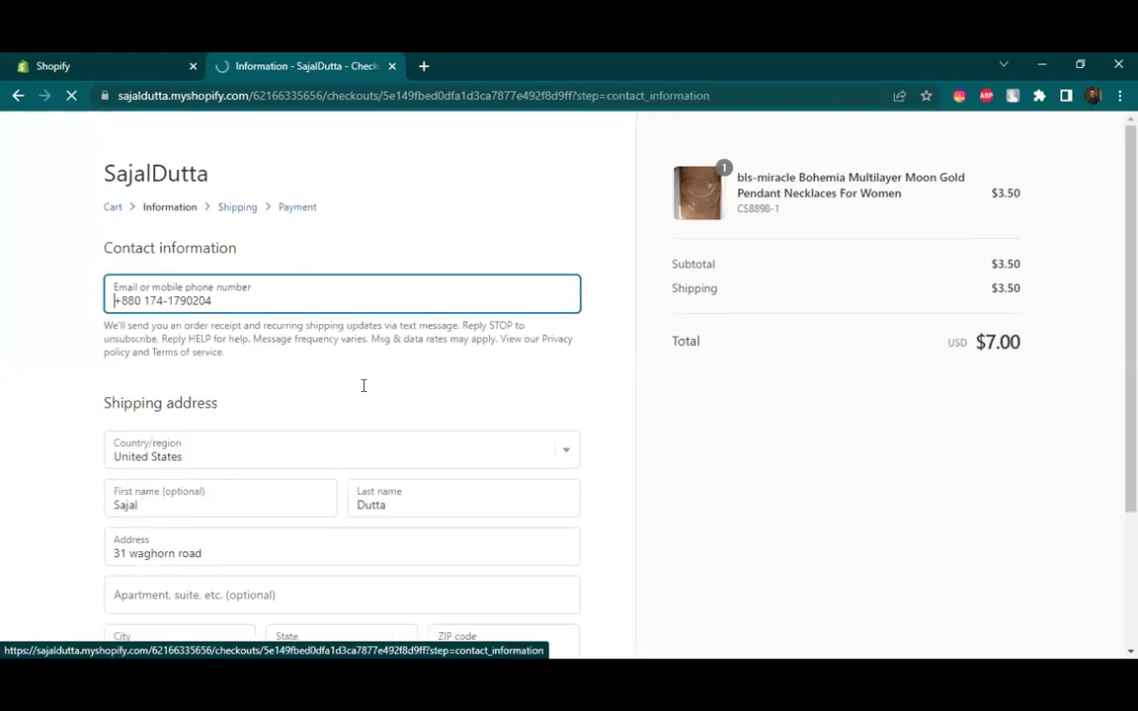
Review the Country/region shipping options, keeping United States selected
scroll(199, 275, "down", 2)
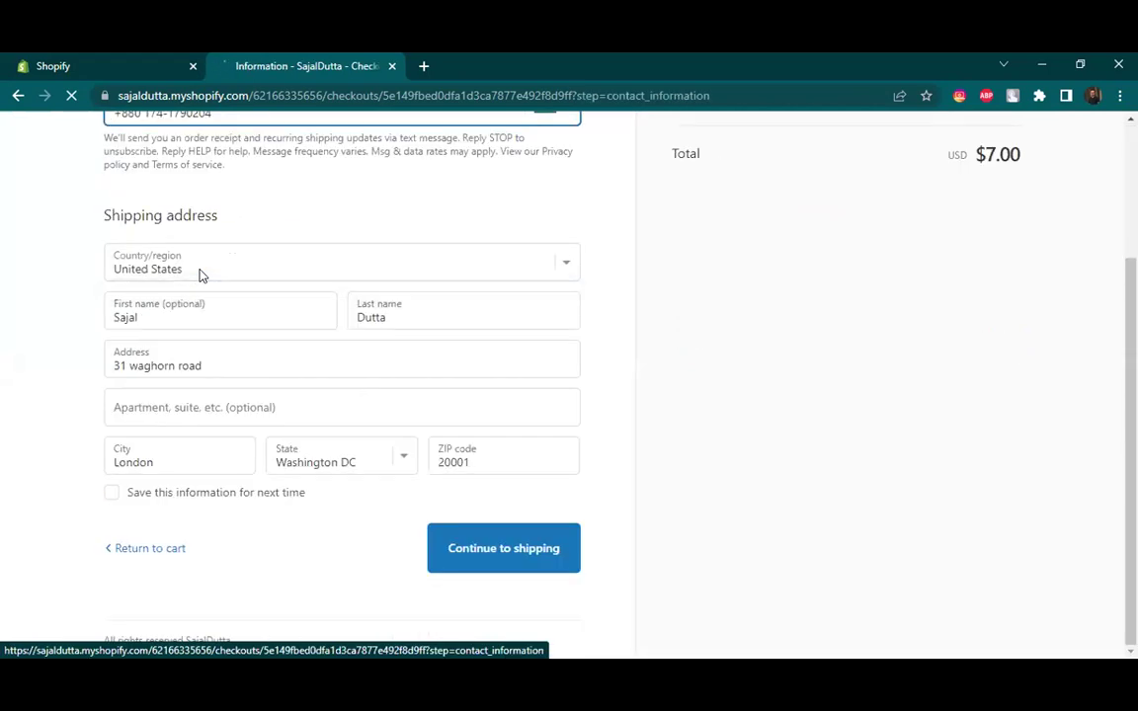
left_click(199, 276)
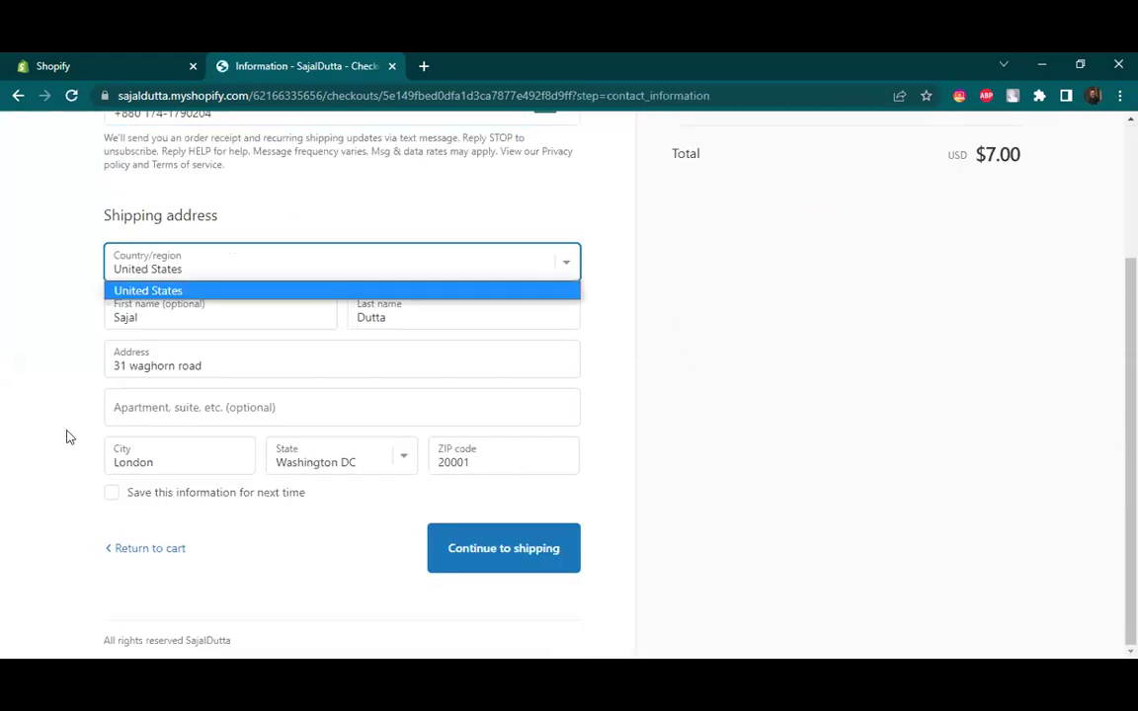
left_click(181, 266)
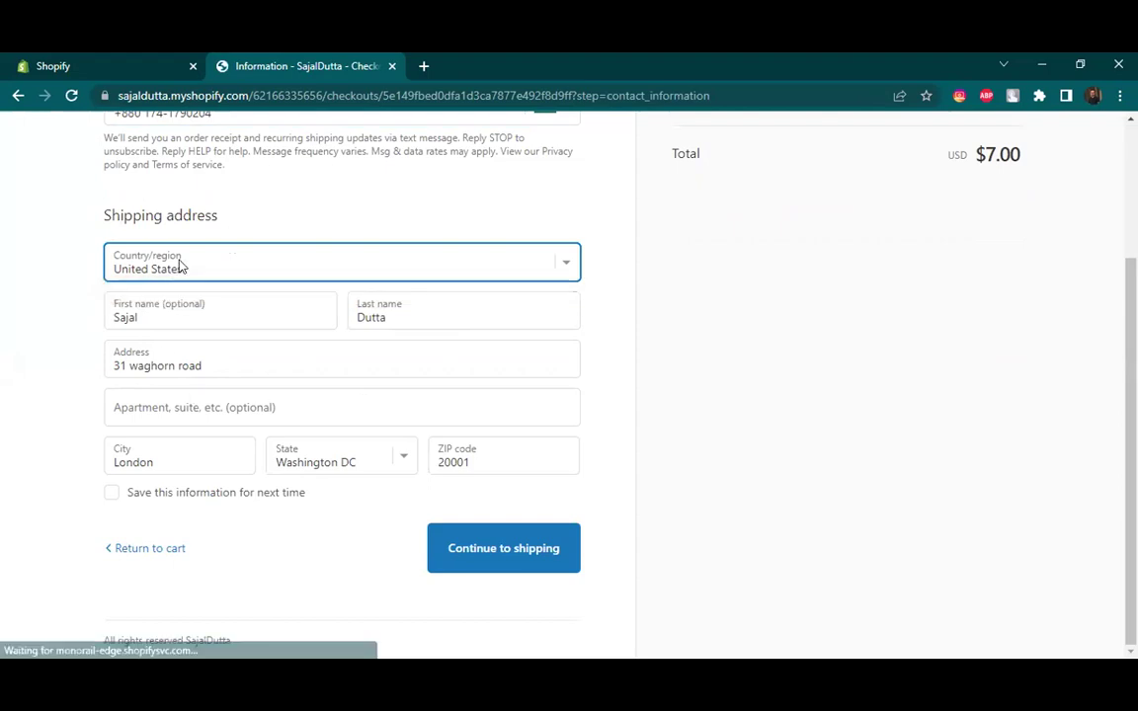
left_click(180, 266)
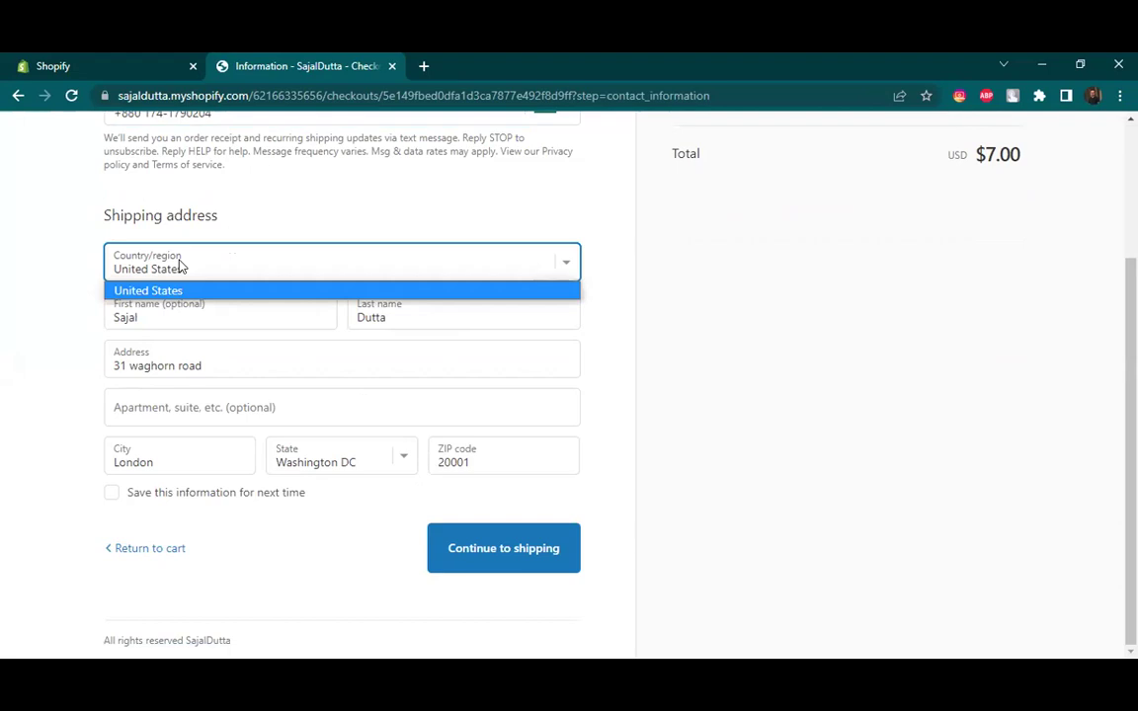
scroll(673, 457, "up", 2)
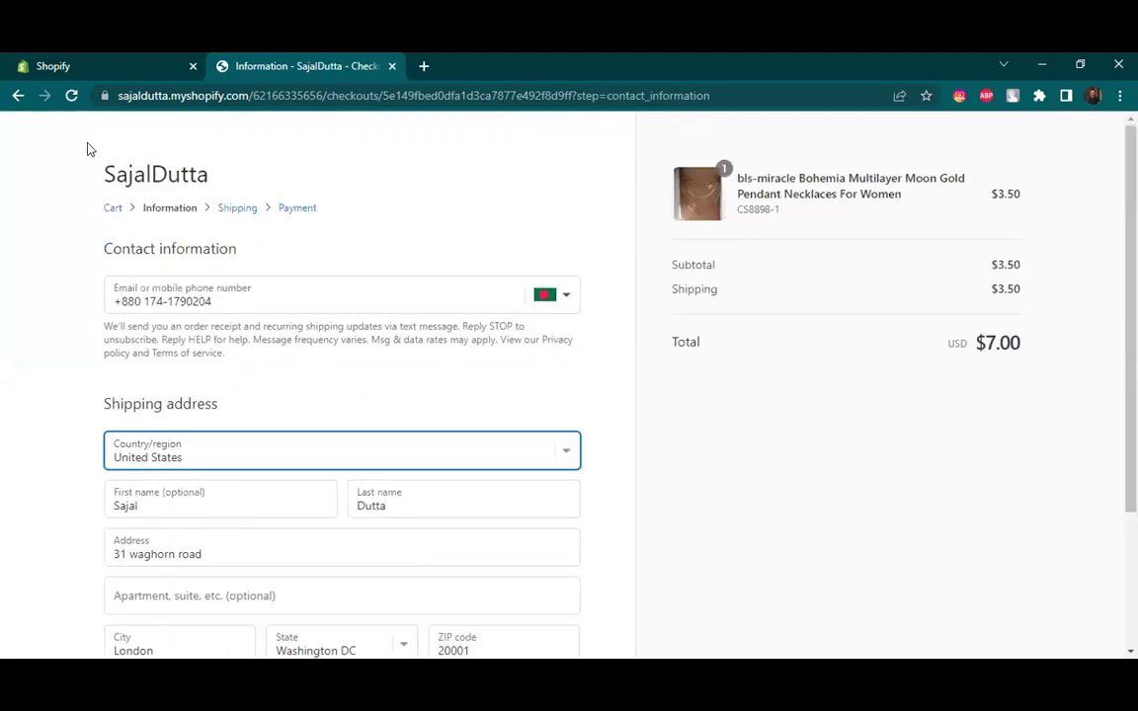
Go back to the admin tab and reach the Home dashboard via Online Store
key("ctrl+1")
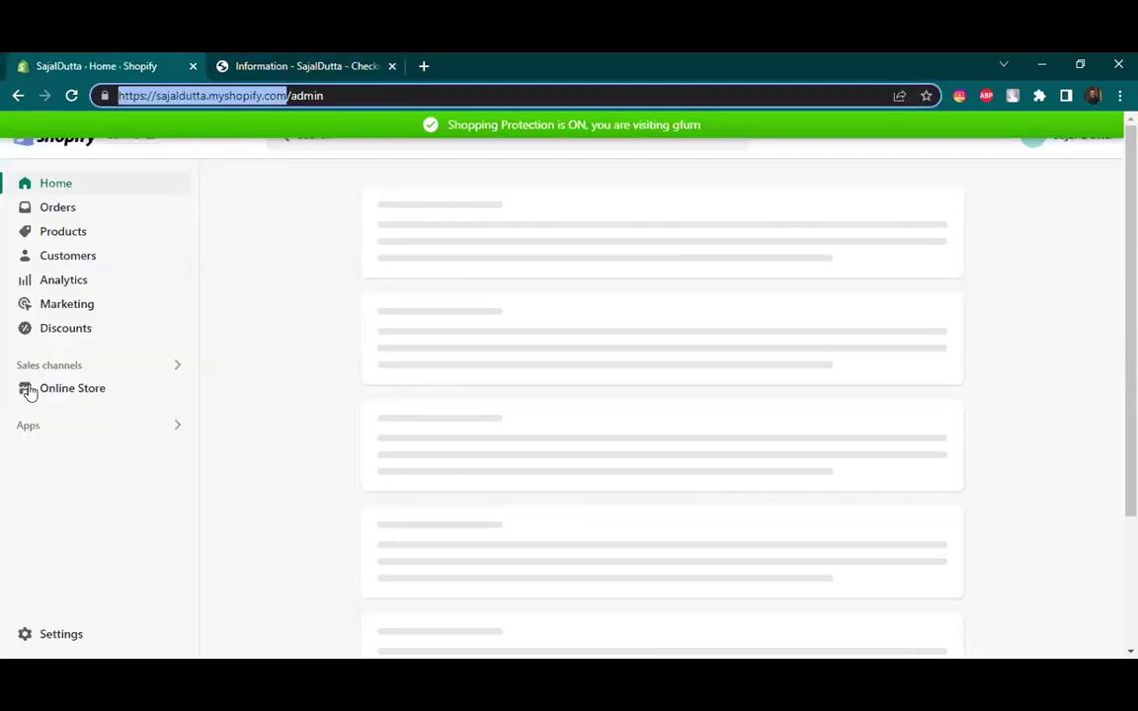
left_click(51, 392)
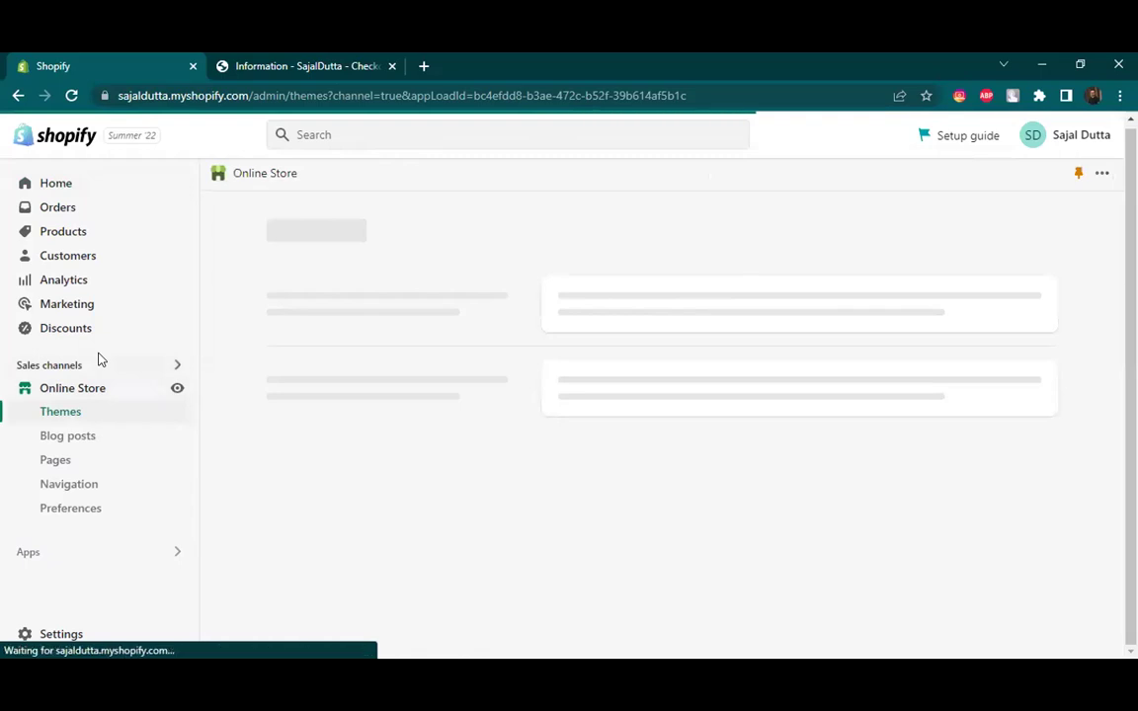
left_click(61, 185)
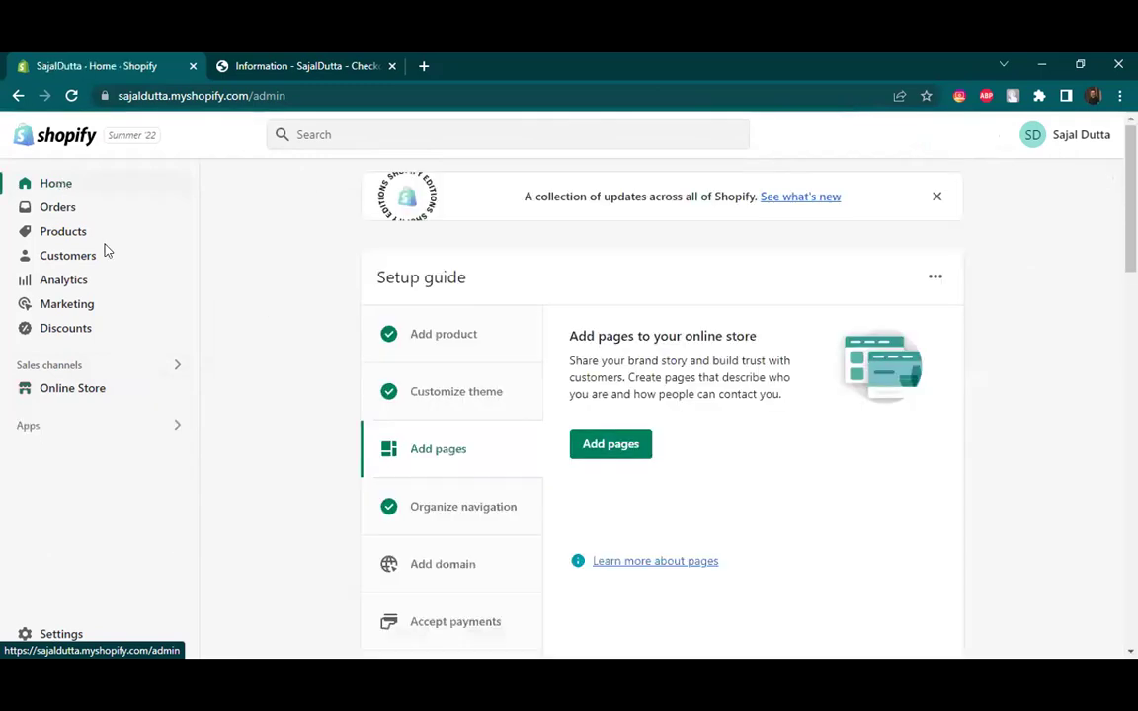
scroll(395, 445, "down", 3)
scroll(462, 395, "up", 3)
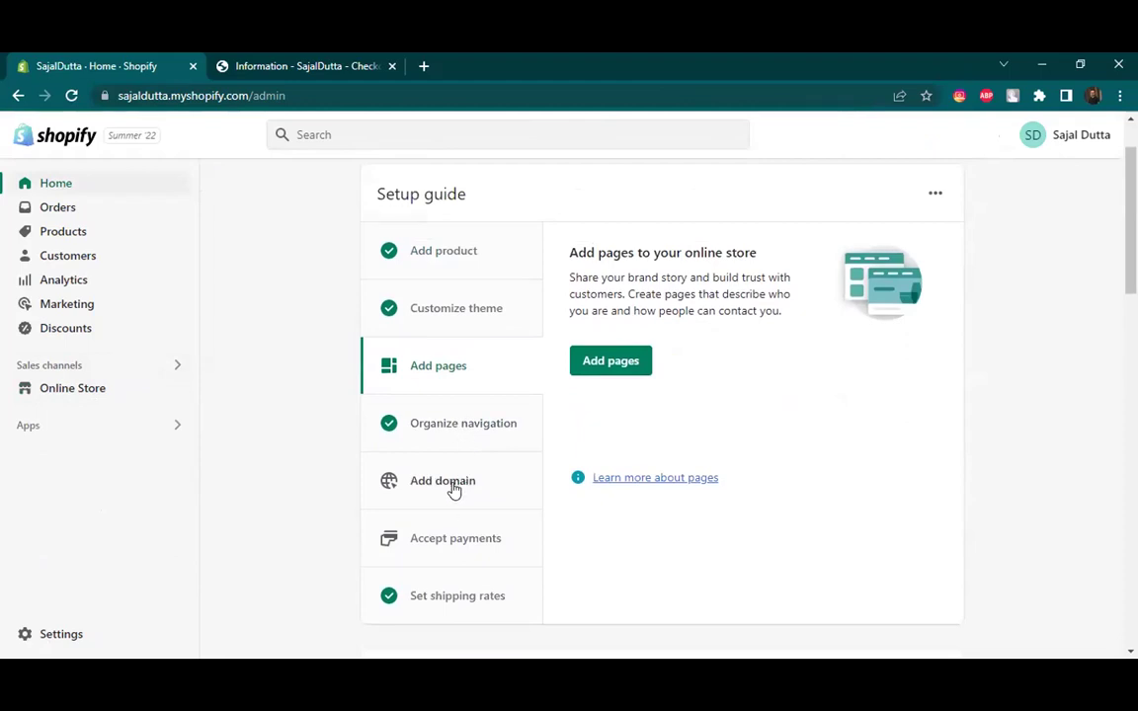
Review the setup guide's Accept payments step and the dashboard cards below it
left_click(451, 536)
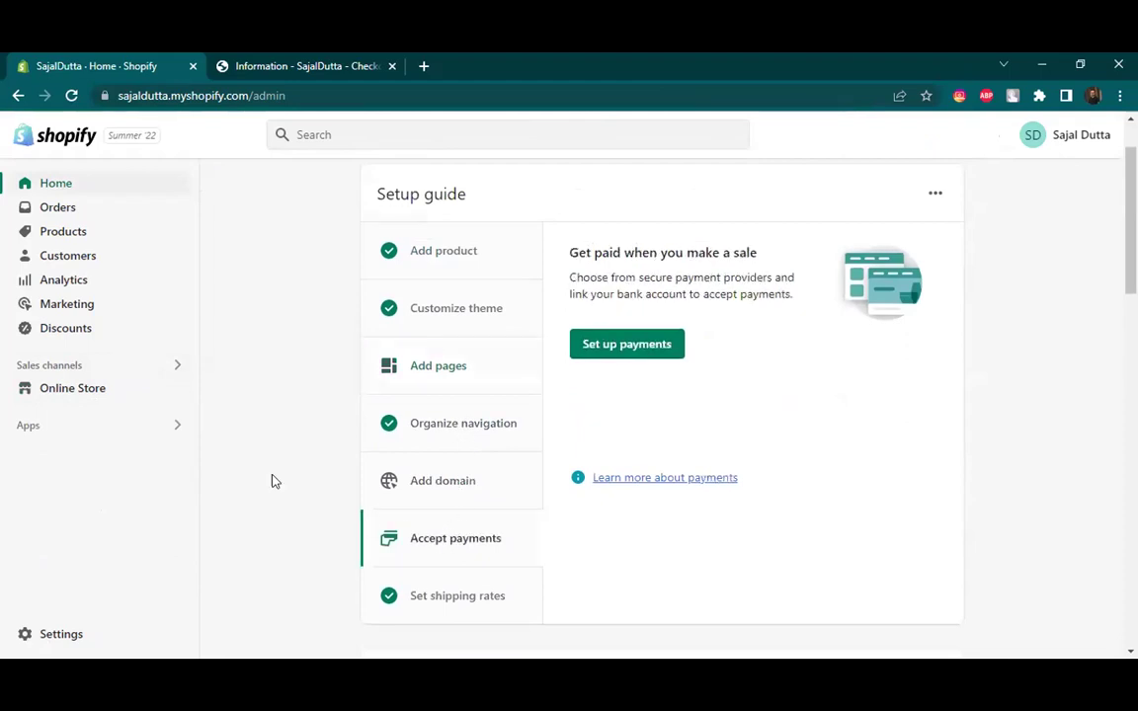
scroll(533, 388, "down", 3)
scroll(532, 388, "down", 10)
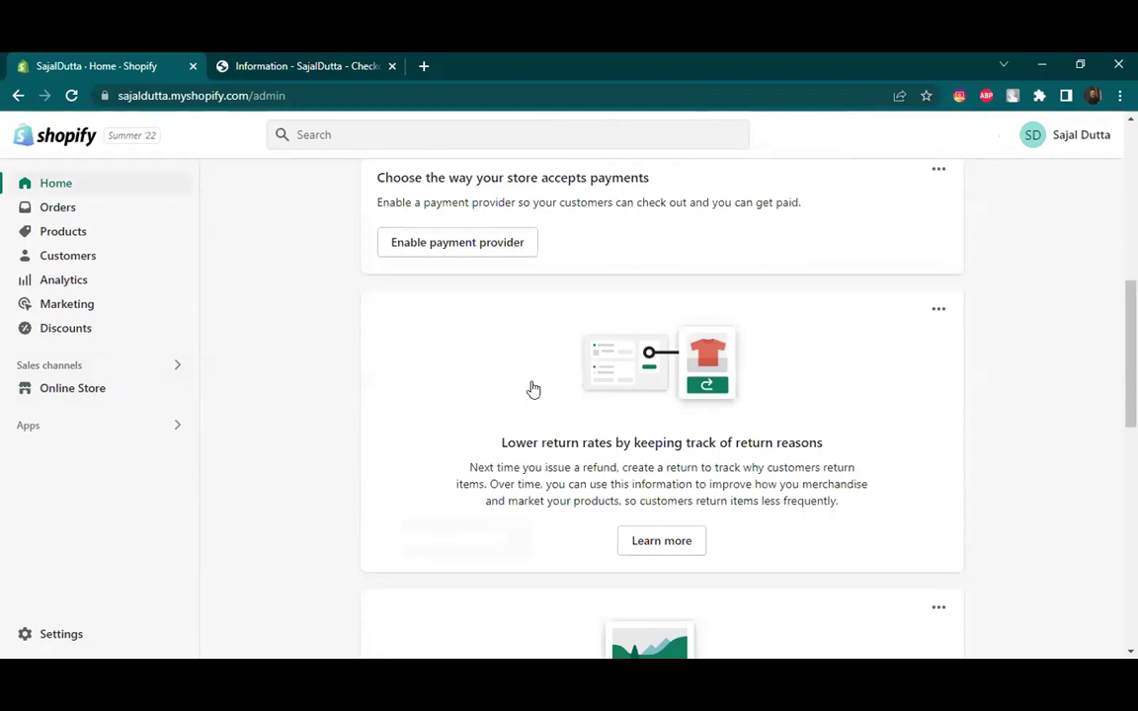
scroll(530, 389, "down", 5)
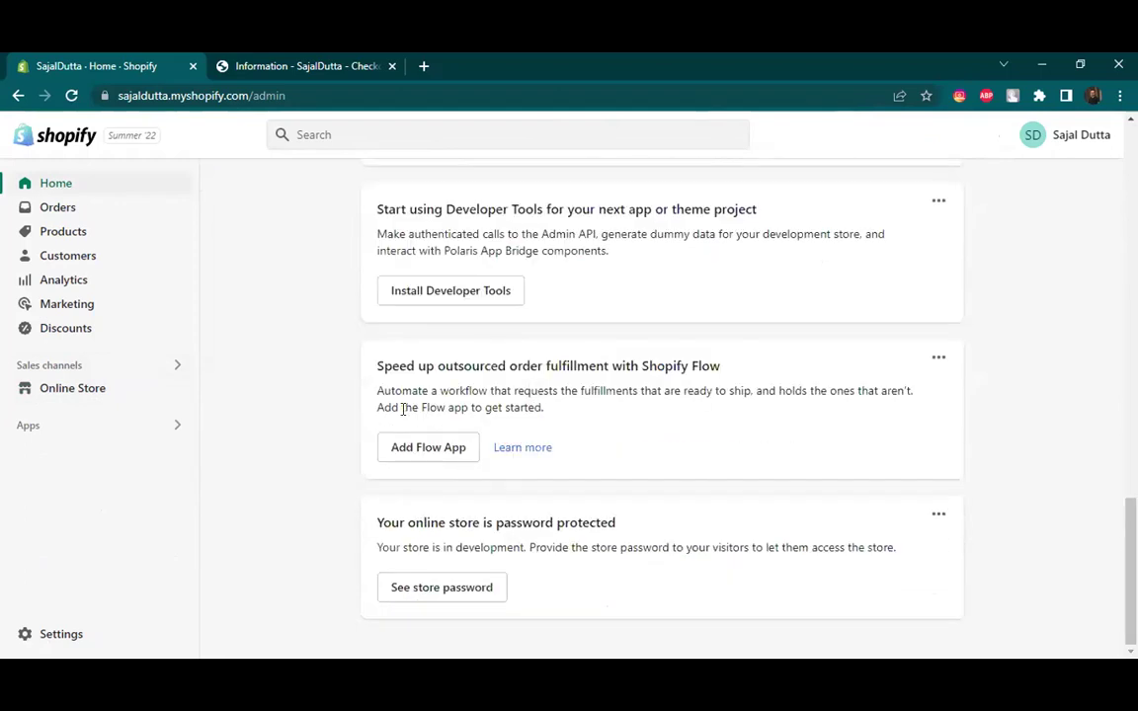